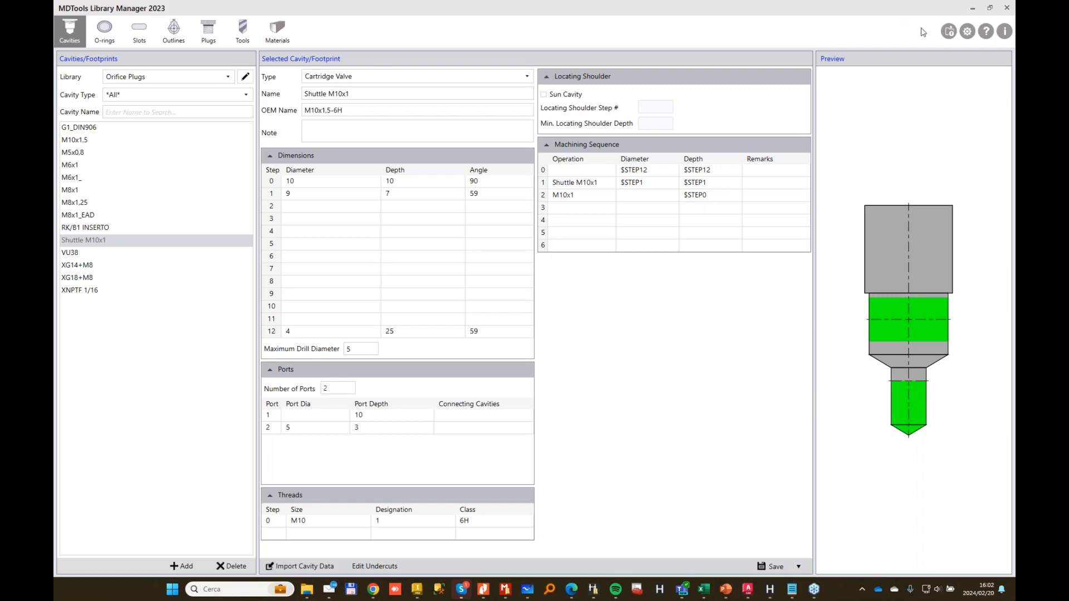
# In the options, switch the database to MS Access and set its folder to D:\2024\Webinar\February\MDTools Library Webinar.
pyautogui.click(968, 32)
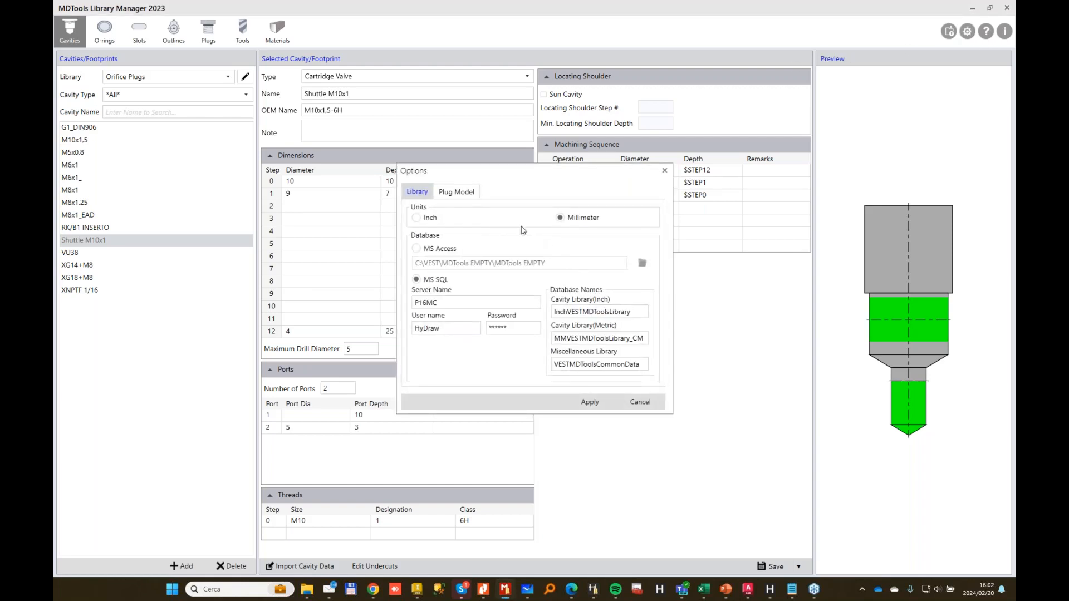
pyautogui.click(416, 248)
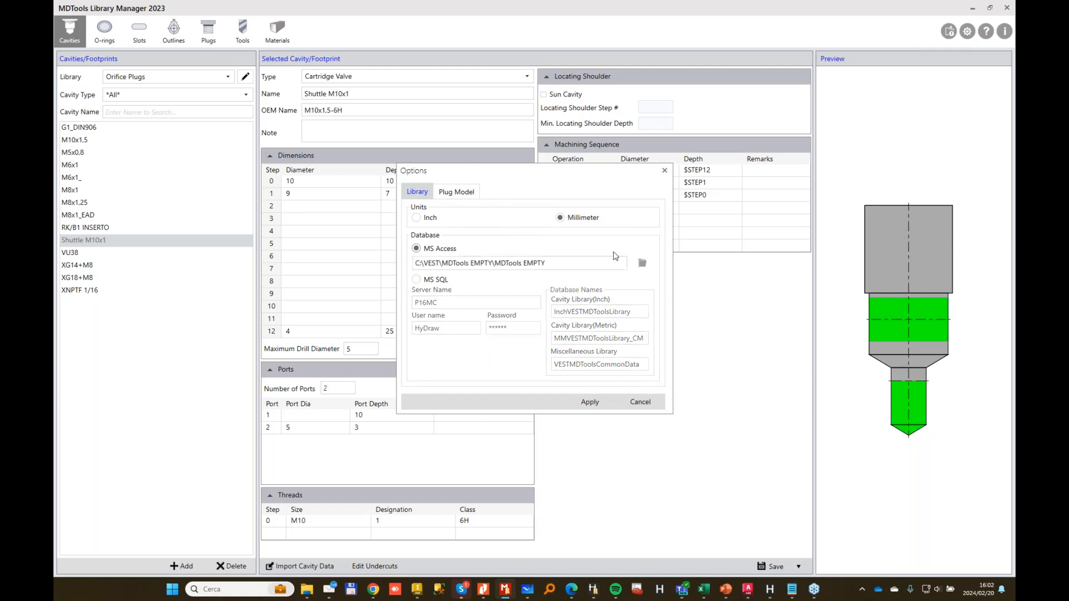
pyautogui.click(642, 263)
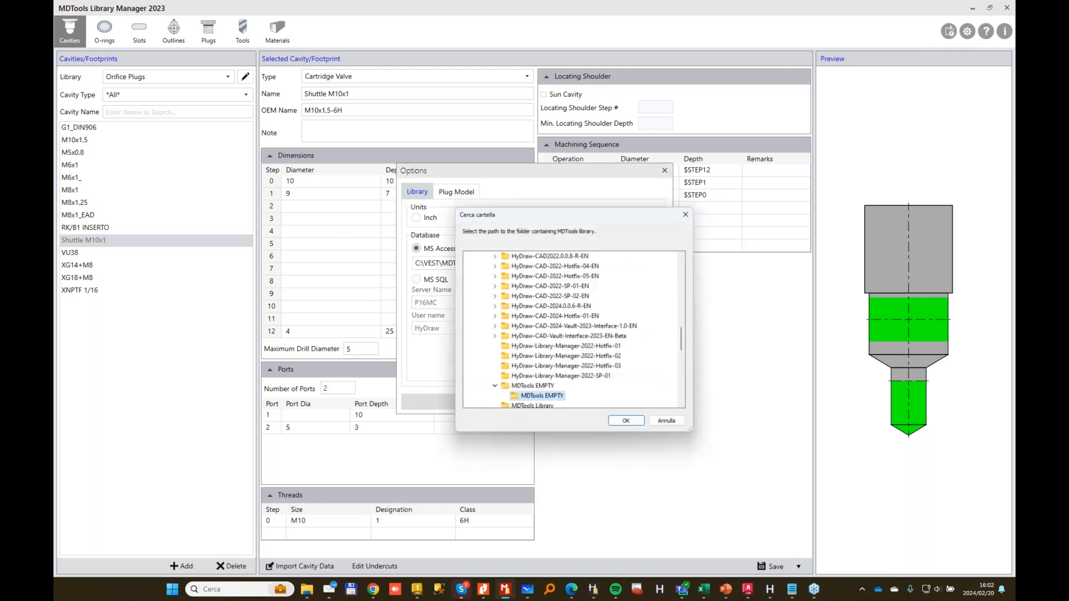
pyautogui.scroll(-10, 515, 358)
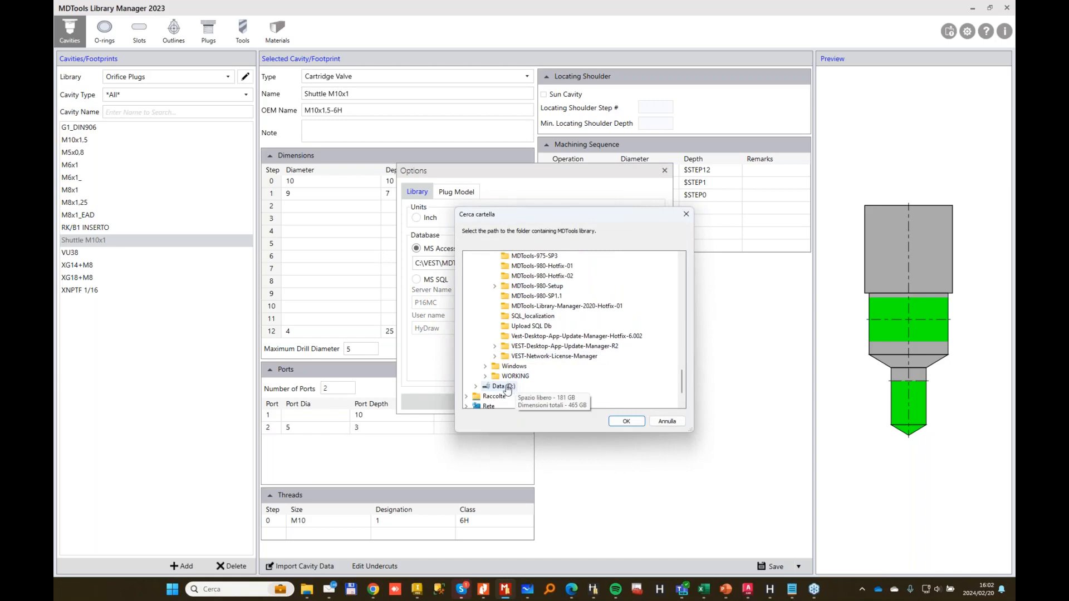
pyautogui.click(505, 315)
pyautogui.scroll(-3, 523, 351)
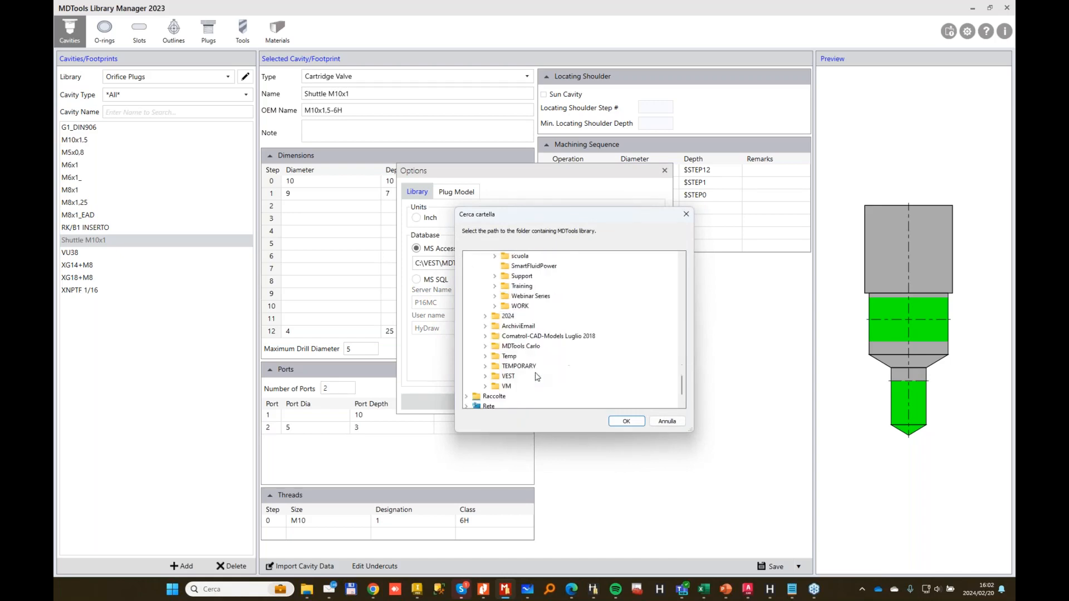
pyautogui.click(508, 317)
pyautogui.click(521, 296)
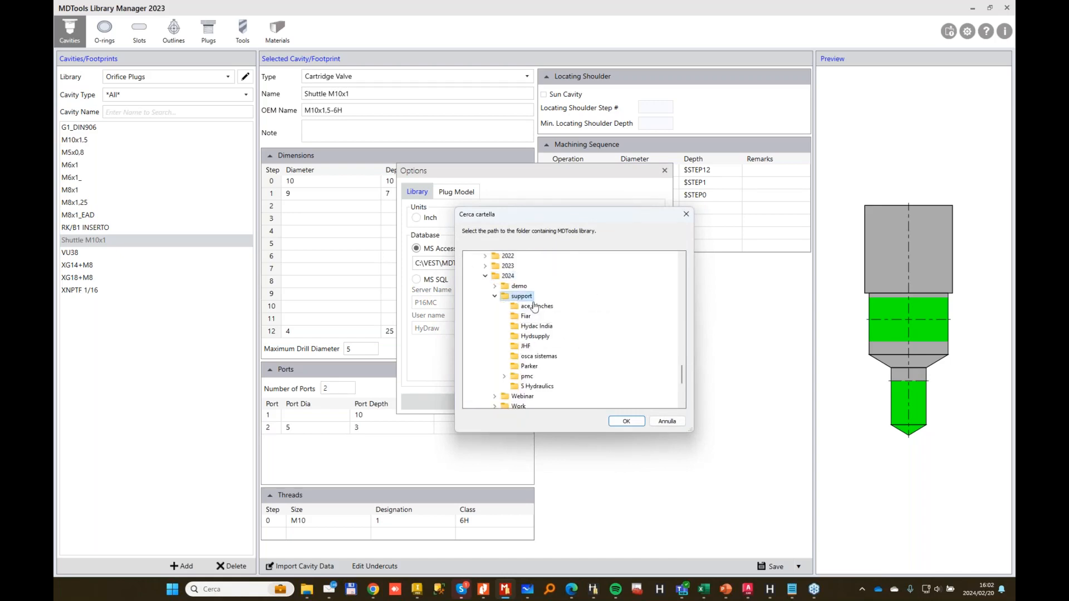
pyautogui.click(532, 396)
pyautogui.click(533, 316)
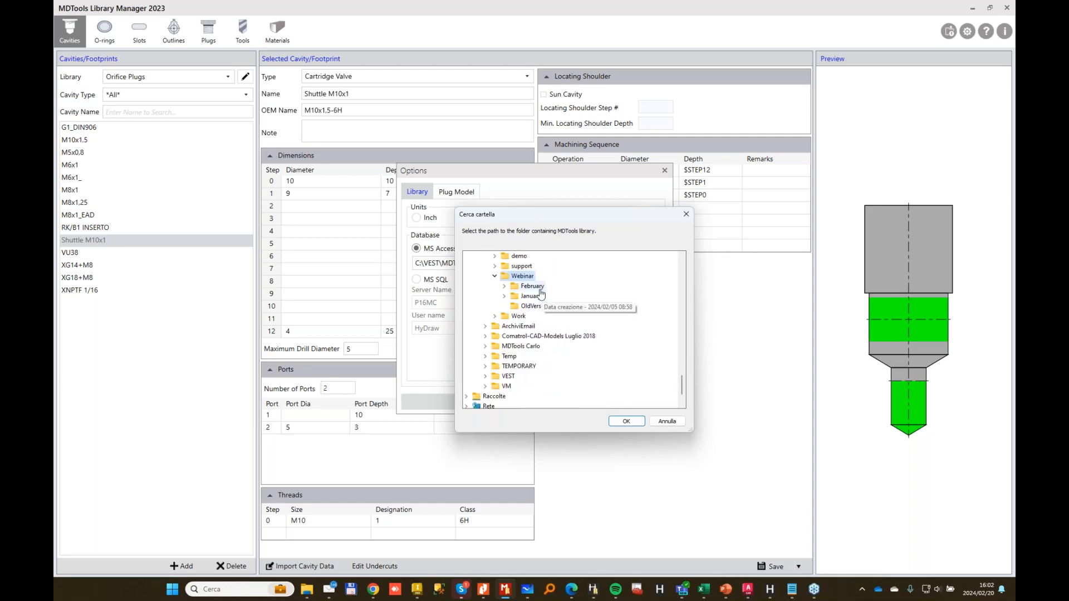
pyautogui.click(582, 306)
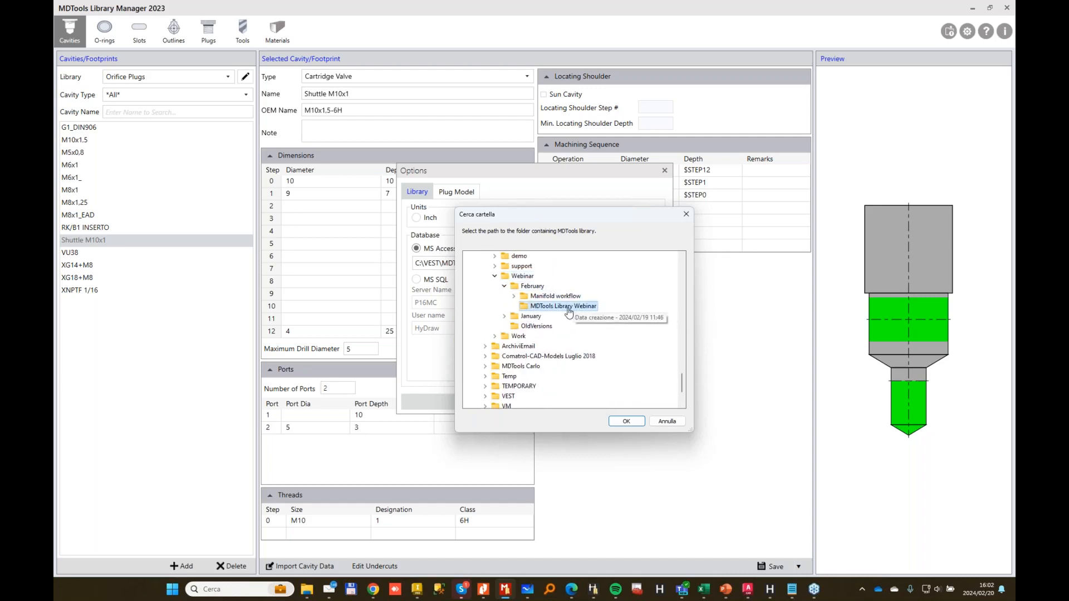
pyautogui.click(626, 422)
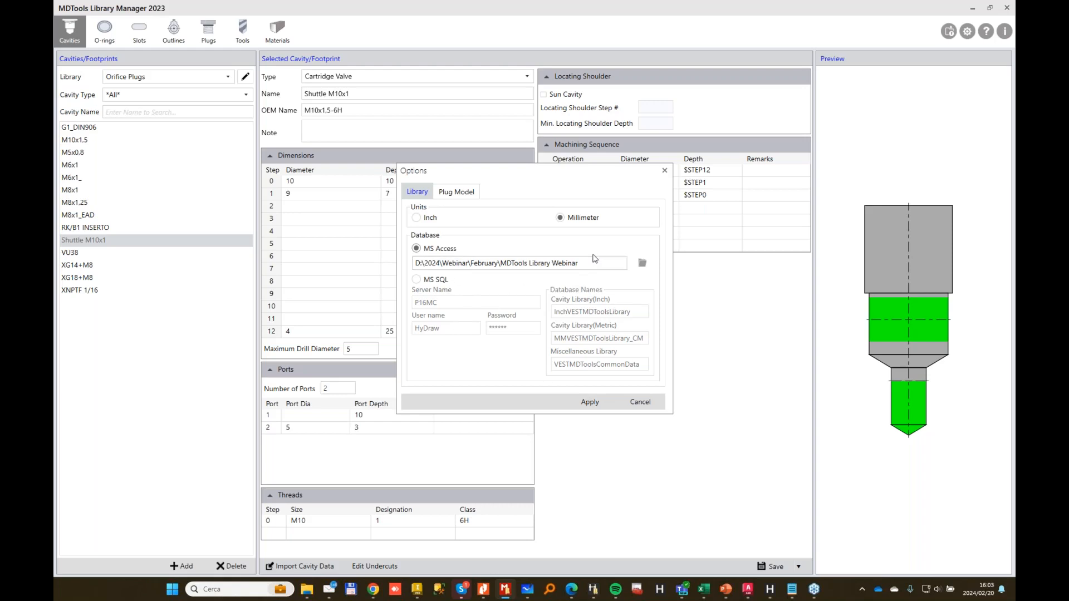
# Copy the MS Access library path and open that folder in File Explorer to view its database files.
pyautogui.moveTo(594, 261); pyautogui.dragTo(413, 261)
pyautogui.hotkey('ctrl', 'c')
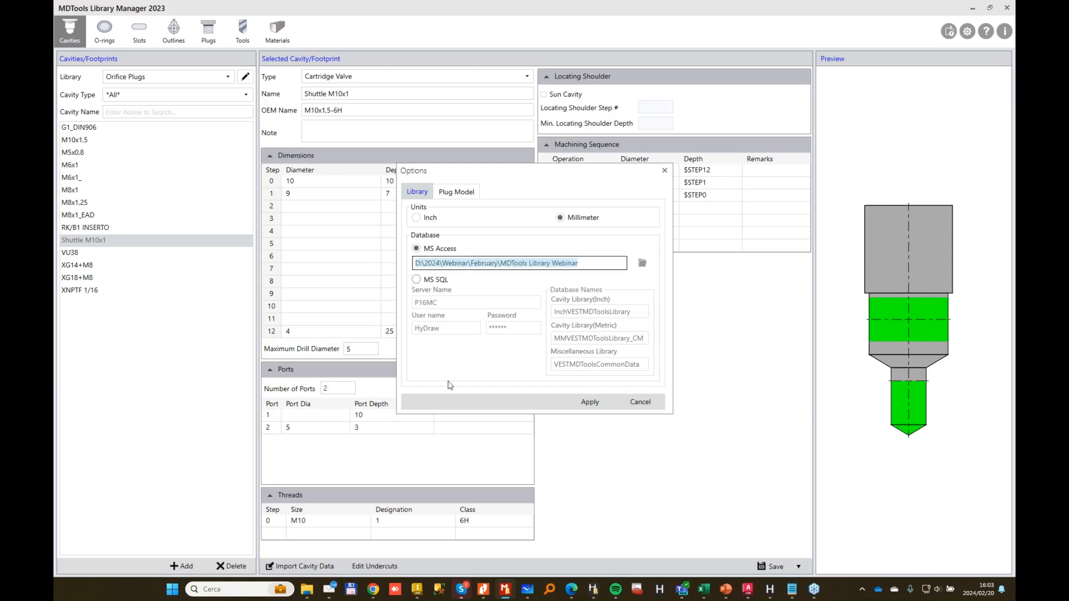
pyautogui.click(306, 590)
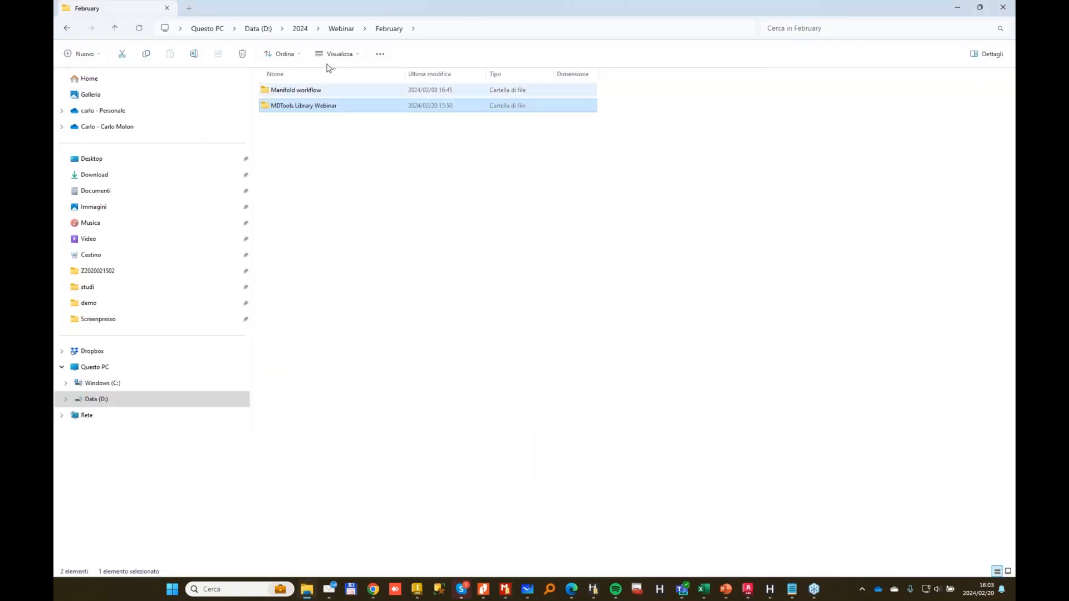
pyautogui.click(446, 27)
pyautogui.hotkey('ctrl', 'v')
pyautogui.press('Return')
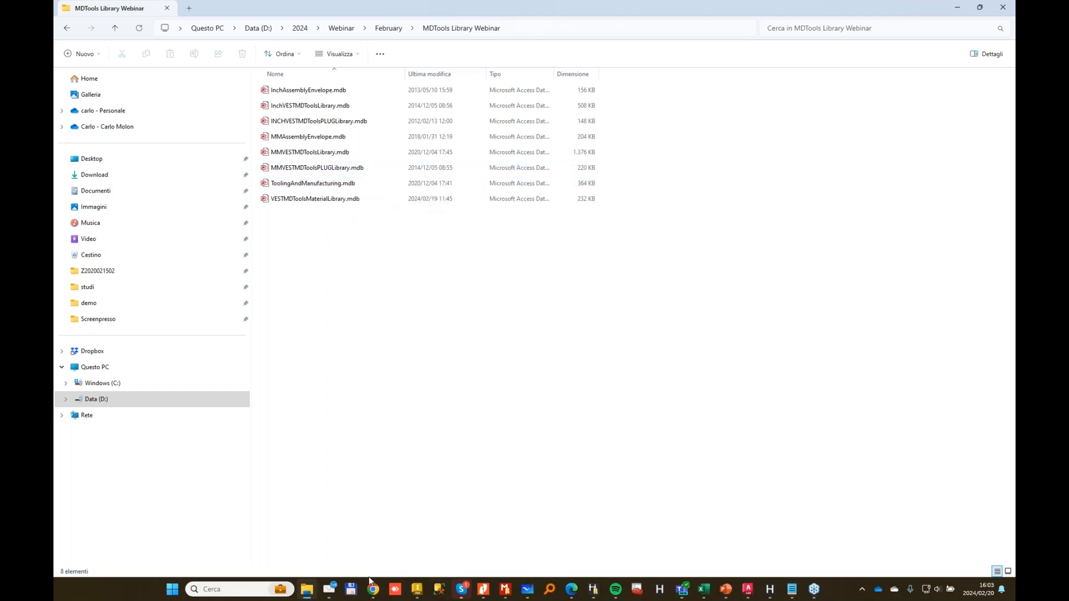
# Switch to Chrome, load the HyDraw CAD 2024 download page on vestusa.com and maximize the browser window.
pyautogui.moveTo(373, 588)
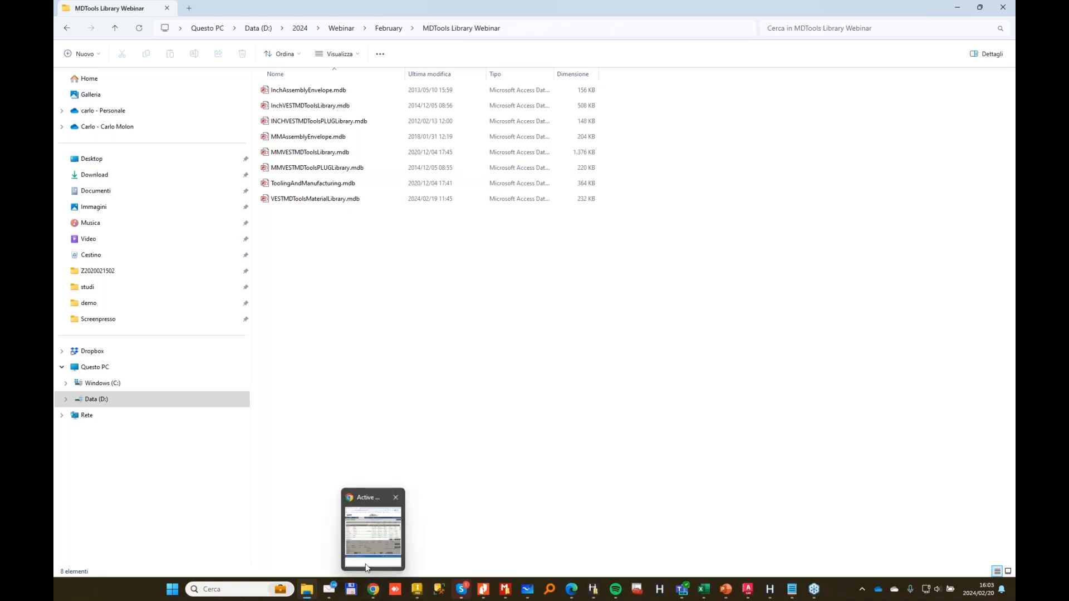
pyautogui.click(359, 495)
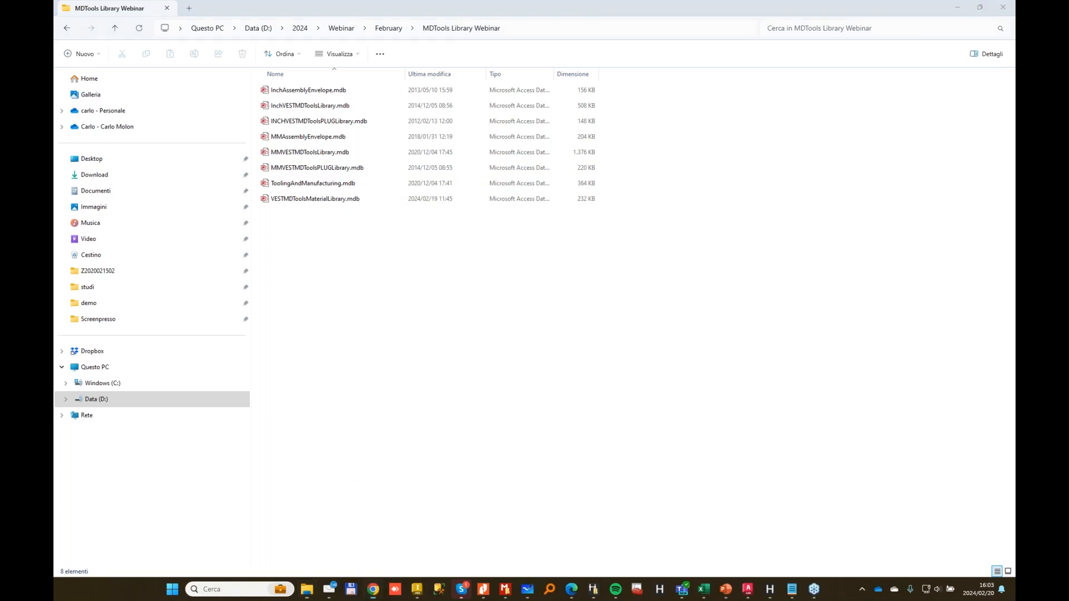
pyautogui.click(290, 31)
pyautogui.write('ves')
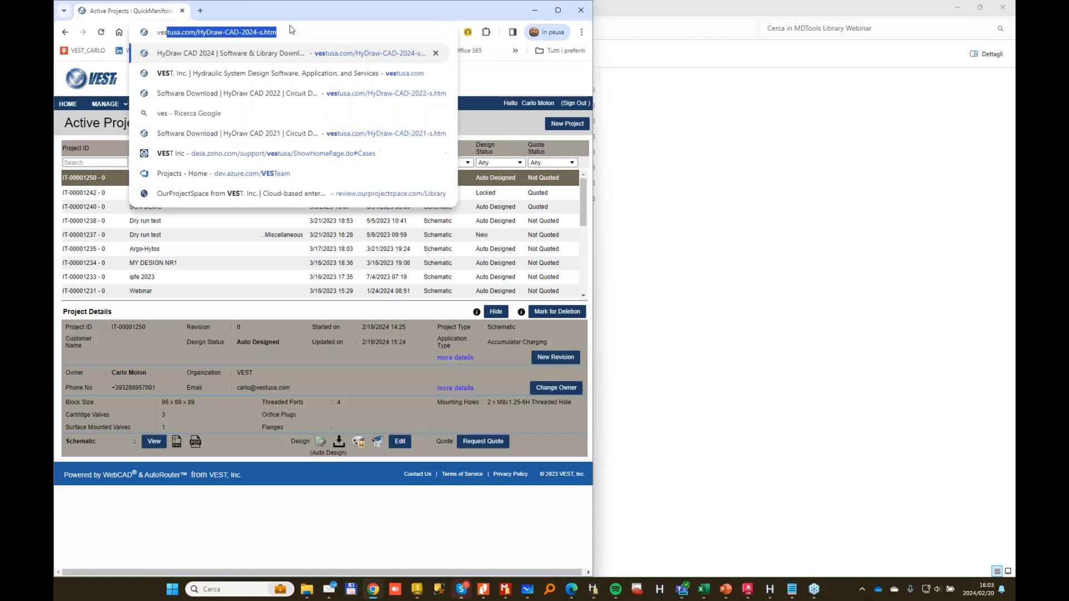
pyautogui.press('Return')
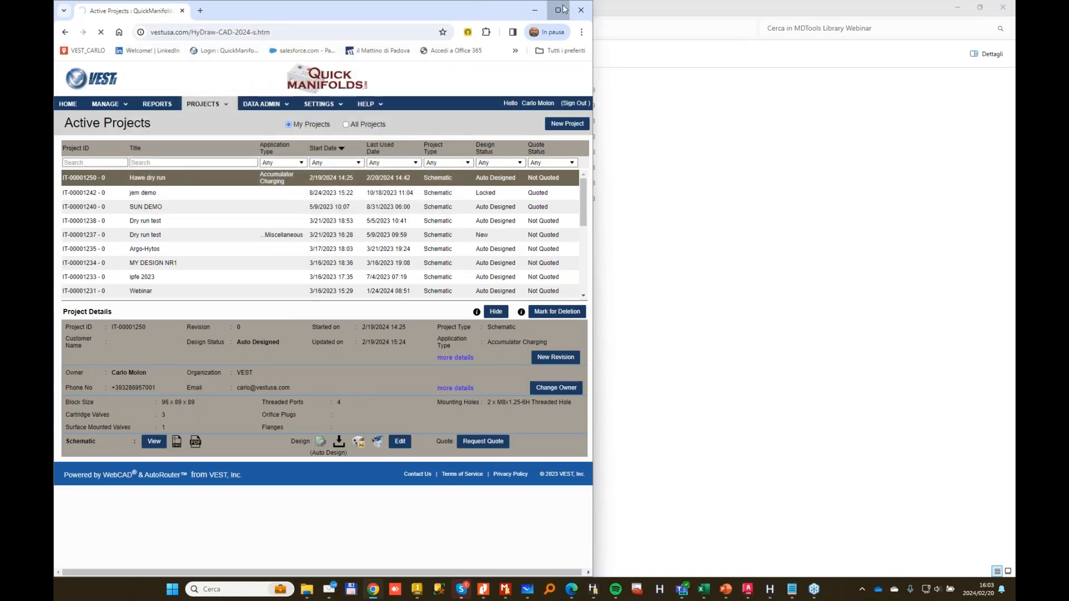
pyautogui.click(559, 9)
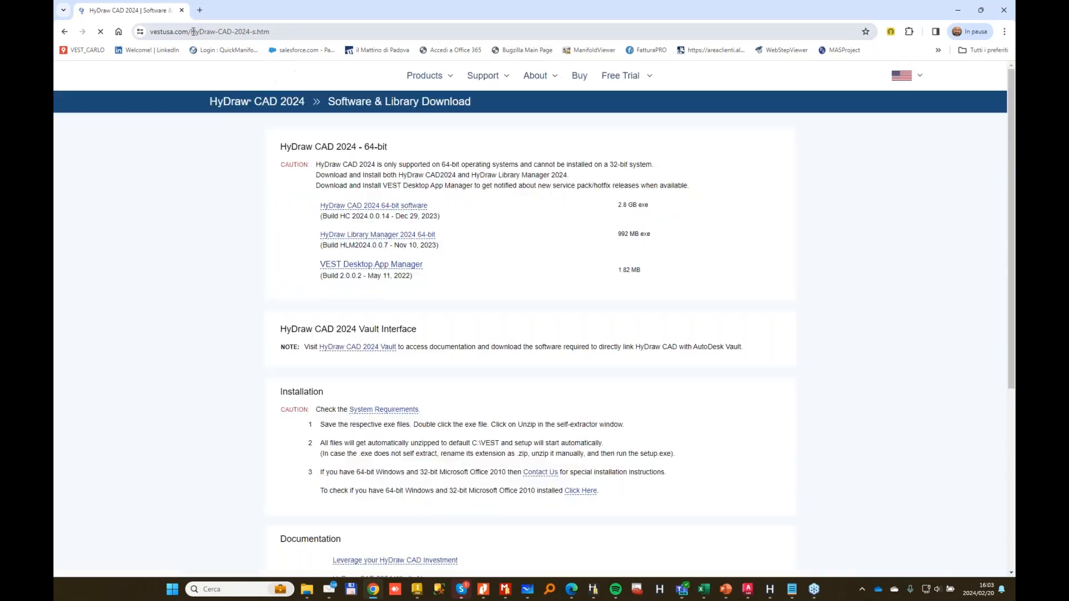
# From the VEST site's Service Packs page for MDTools Library Manager, open the Library Download page to view the available libraries, then minimize the browser.
pyautogui.moveTo(191, 31); pyautogui.dragTo(300, 33)
pyautogui.moveTo(489, 81)
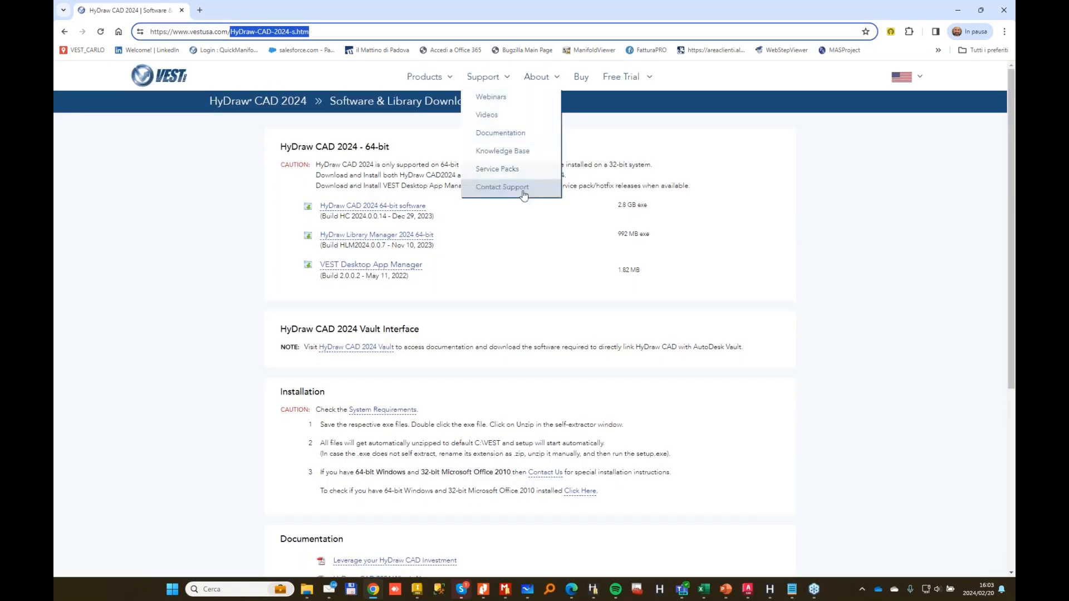
pyautogui.click(508, 177)
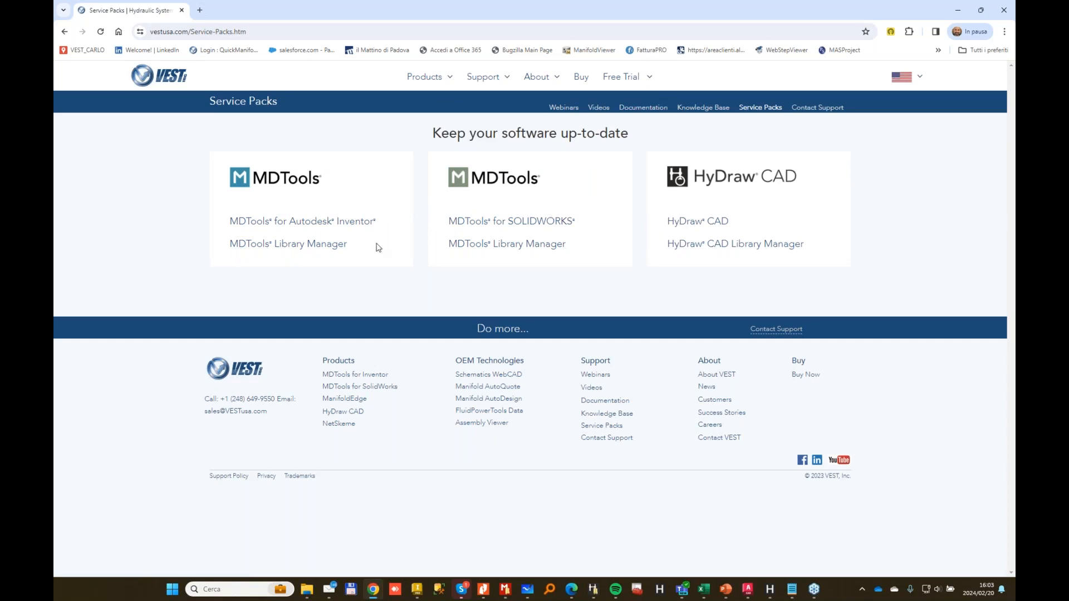
pyautogui.click(319, 248)
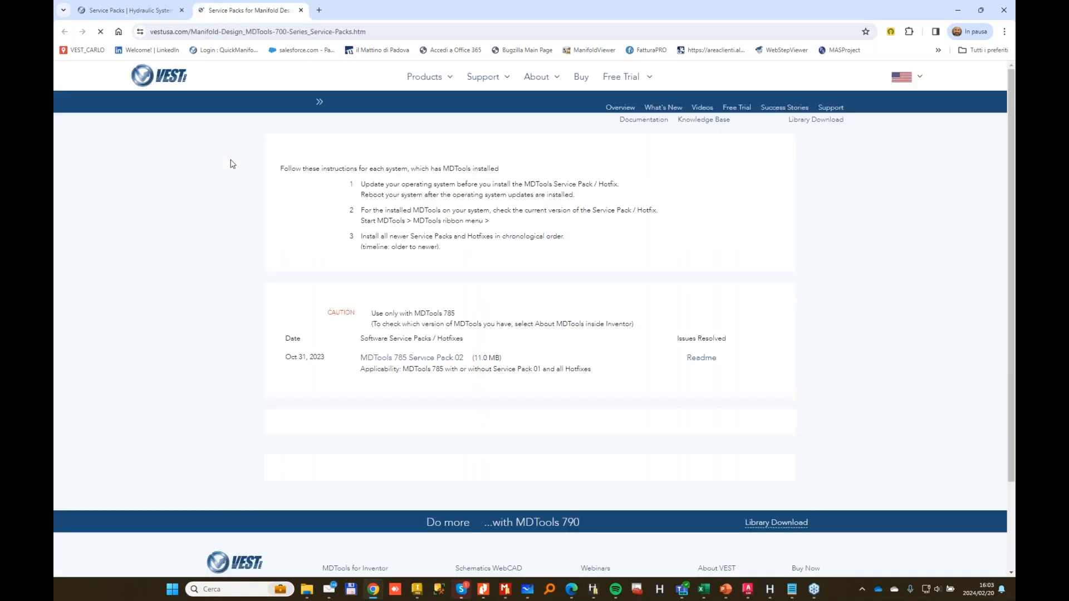
pyautogui.click(815, 120)
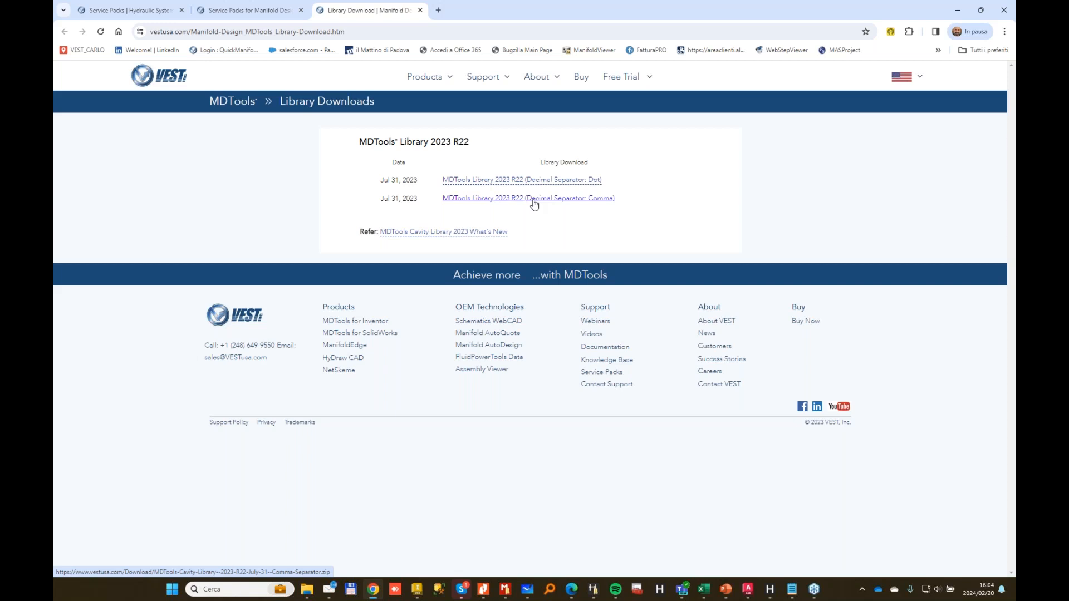
pyautogui.click(961, 9)
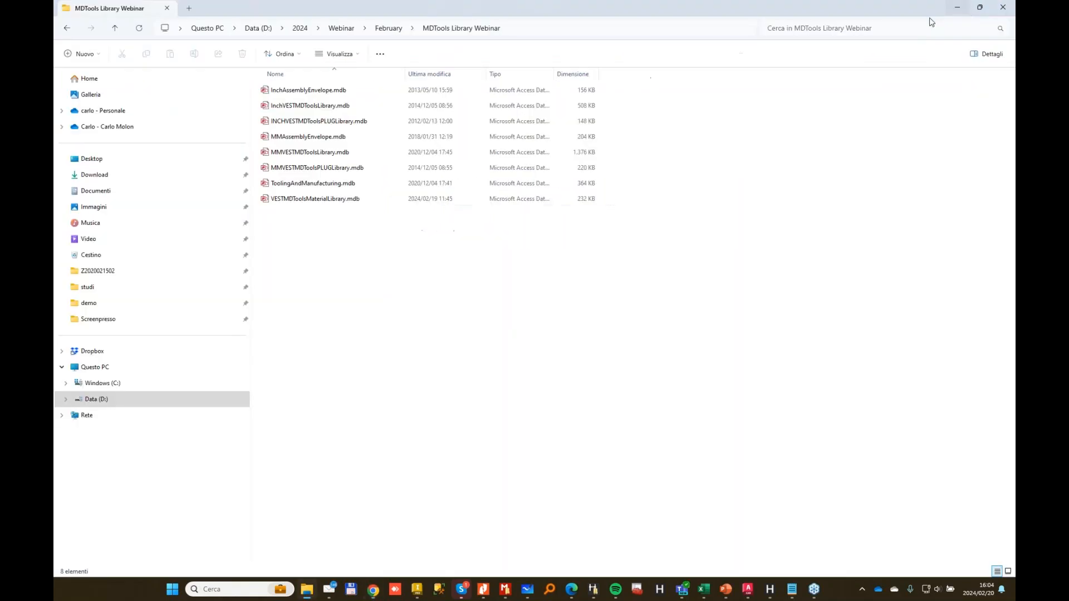
# Switch back to MDTools Library Manager, apply the MS Access database options and recheck them.
pyautogui.click(505, 589)
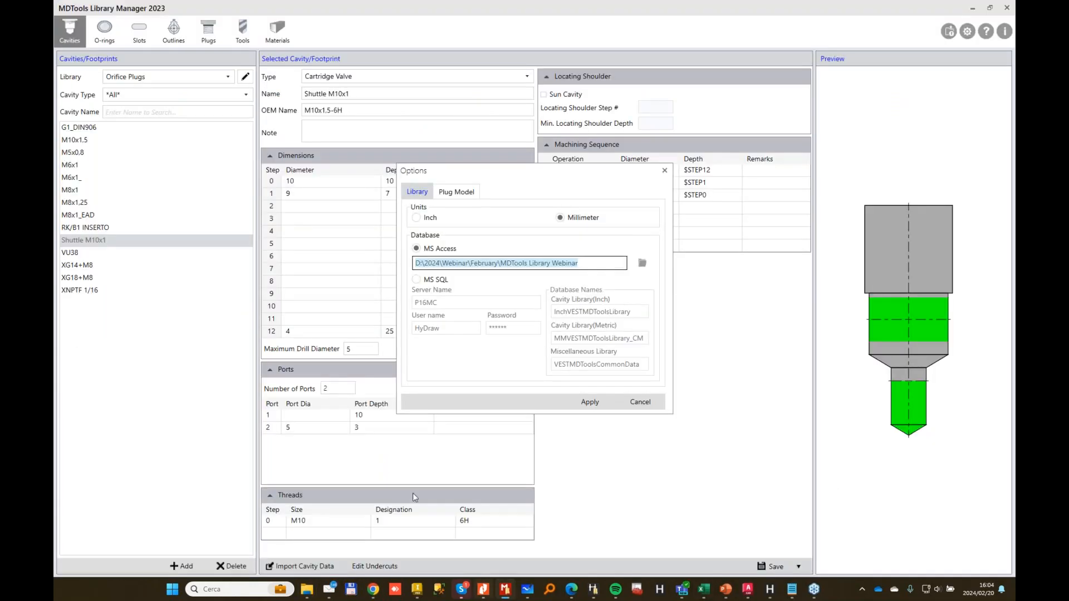
pyautogui.click(591, 401)
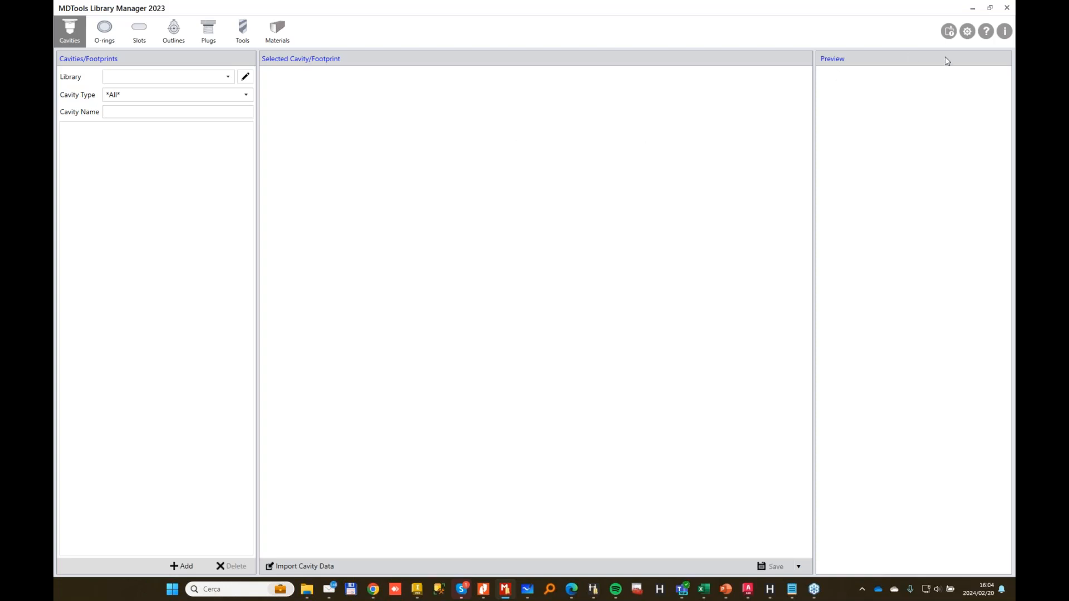
pyautogui.click(967, 32)
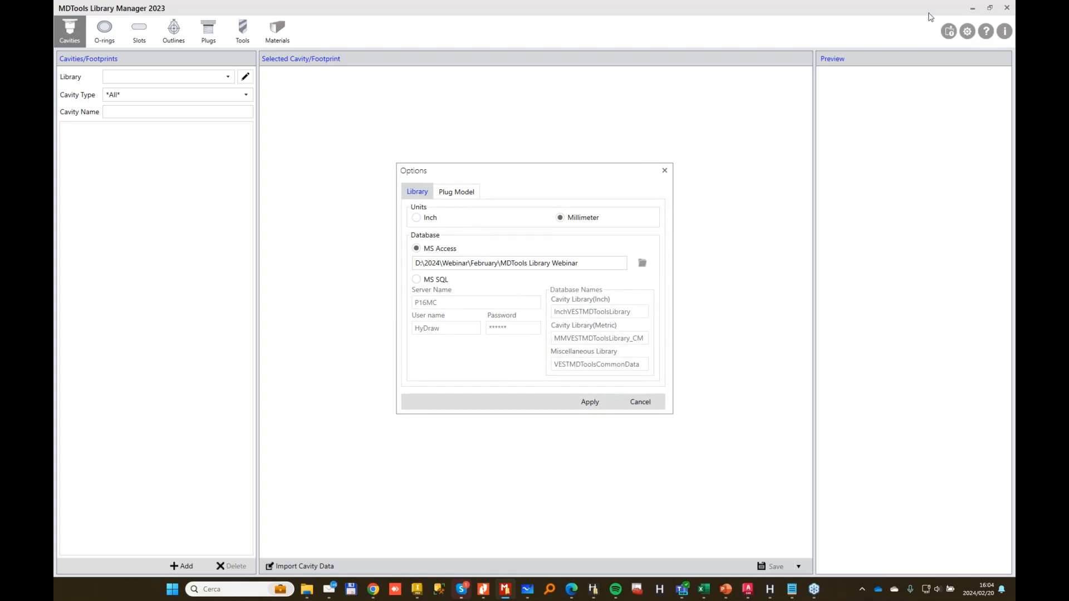
pyautogui.click(659, 402)
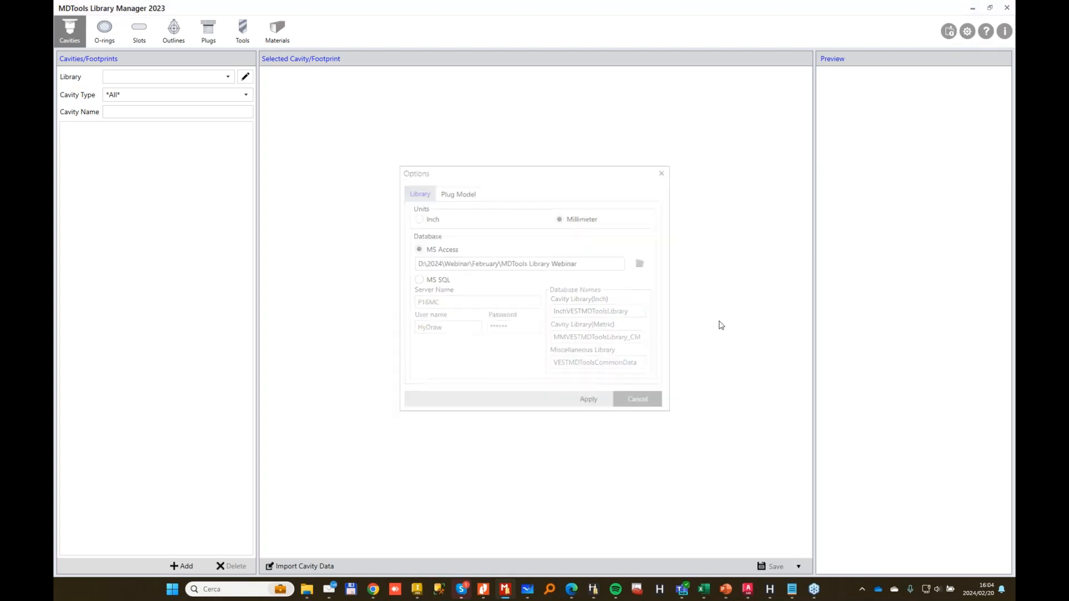
# Open the Import Cavities/Footprints dialog and move it lower in the window.
pyautogui.click(949, 31)
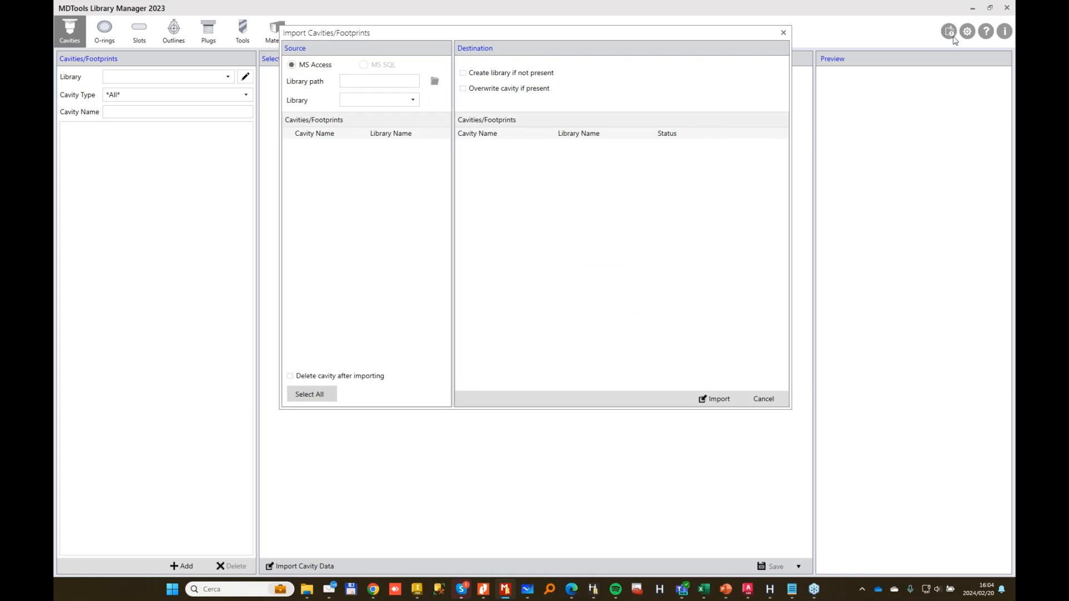
pyautogui.click(783, 32)
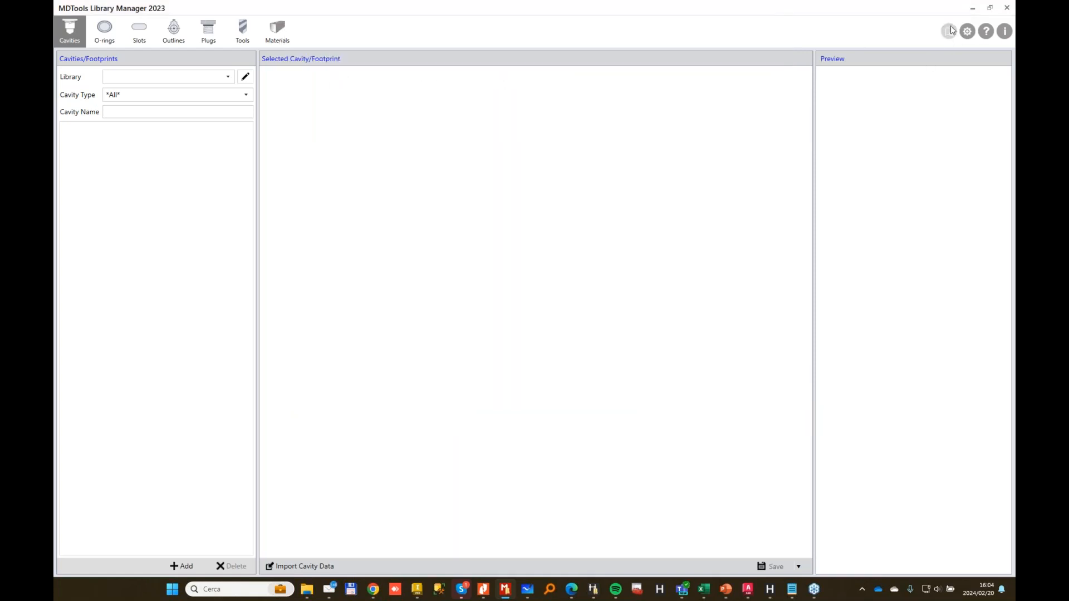
pyautogui.click(948, 32)
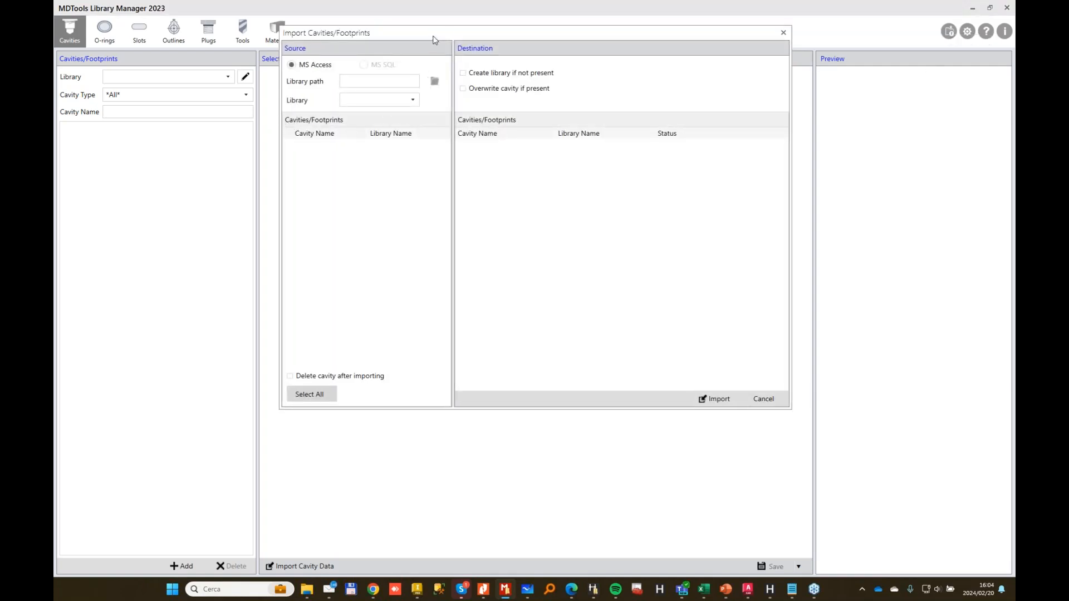
pyautogui.moveTo(434, 39); pyautogui.dragTo(431, 98)
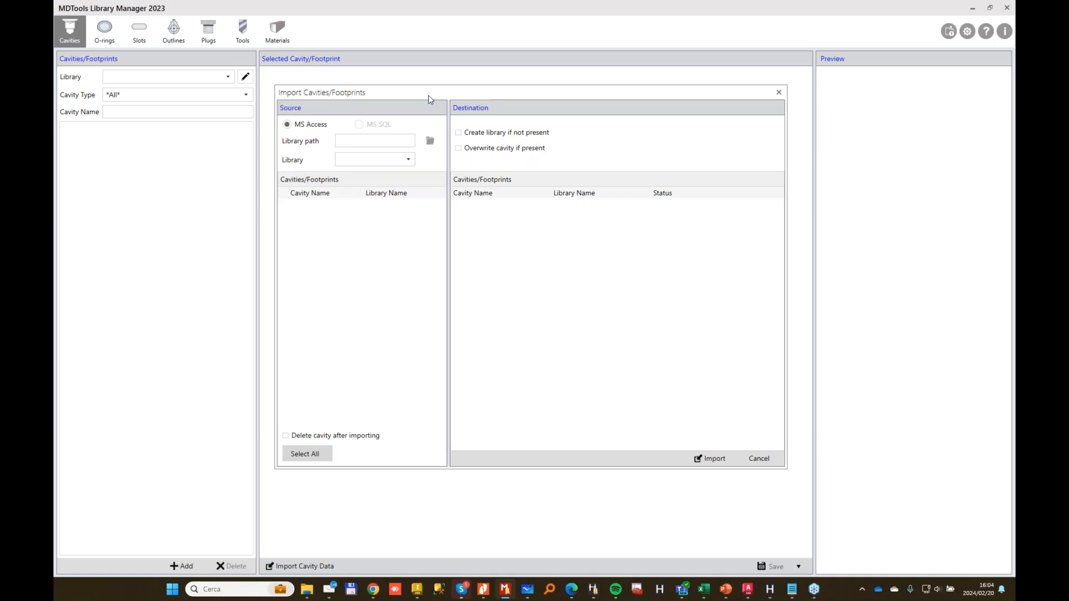
# Set the import source library path to the MDTools Library folder inside C:\VEST.
pyautogui.click(430, 141)
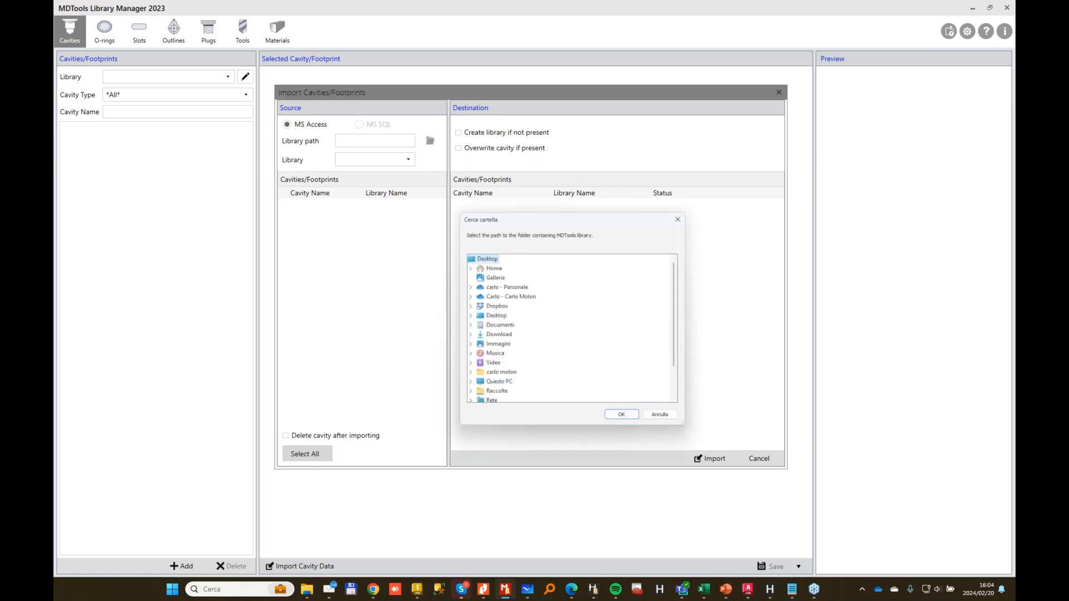
pyautogui.scroll(-1, 515, 356)
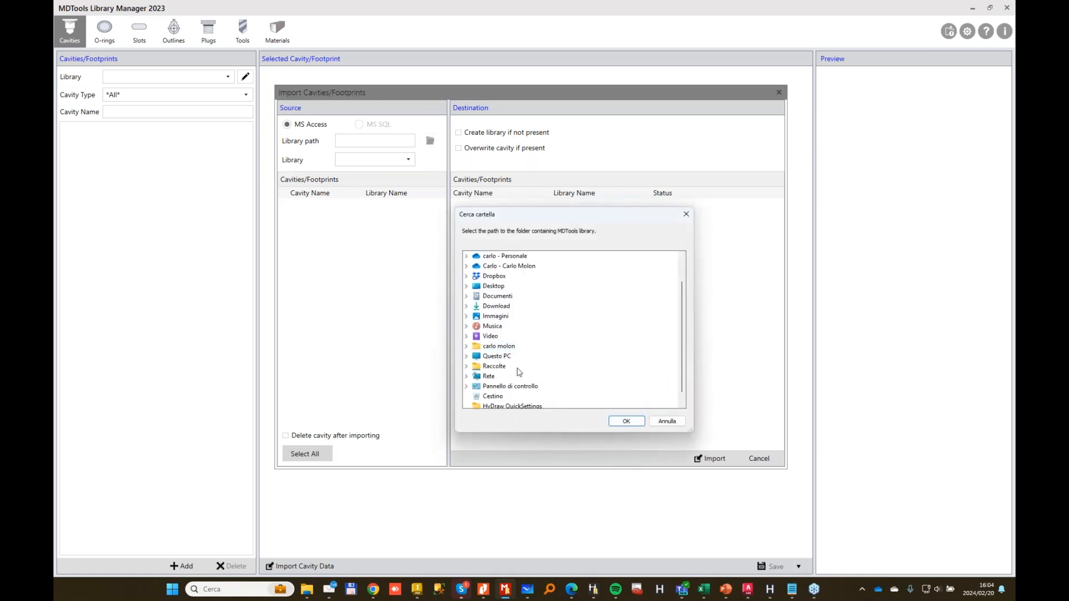
pyautogui.click(466, 355)
pyautogui.doubleClick(493, 344)
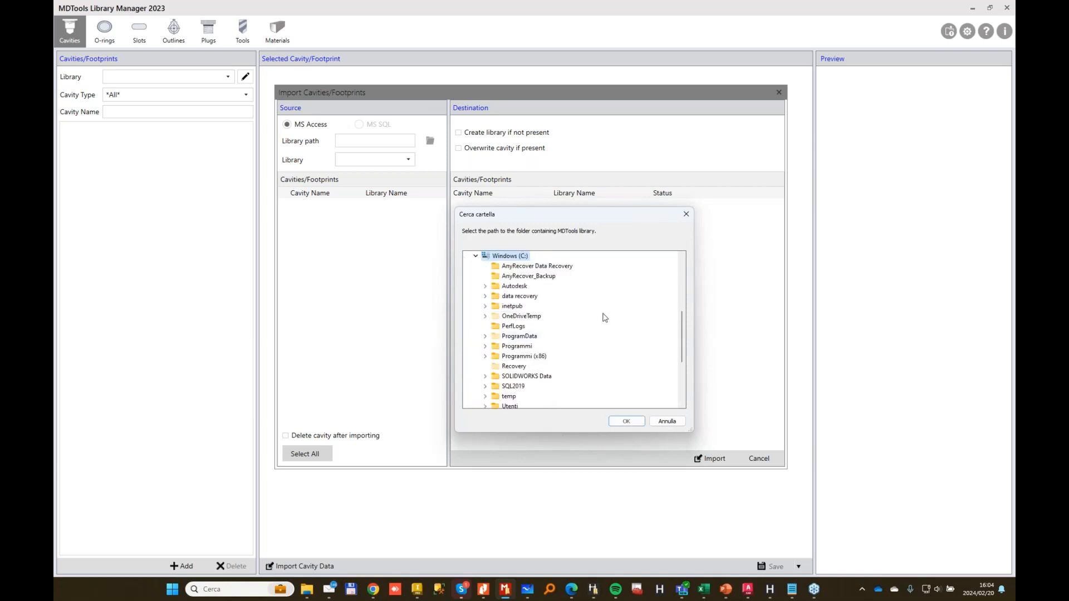
pyautogui.scroll(-2, 605, 317)
pyautogui.doubleClick(523, 356)
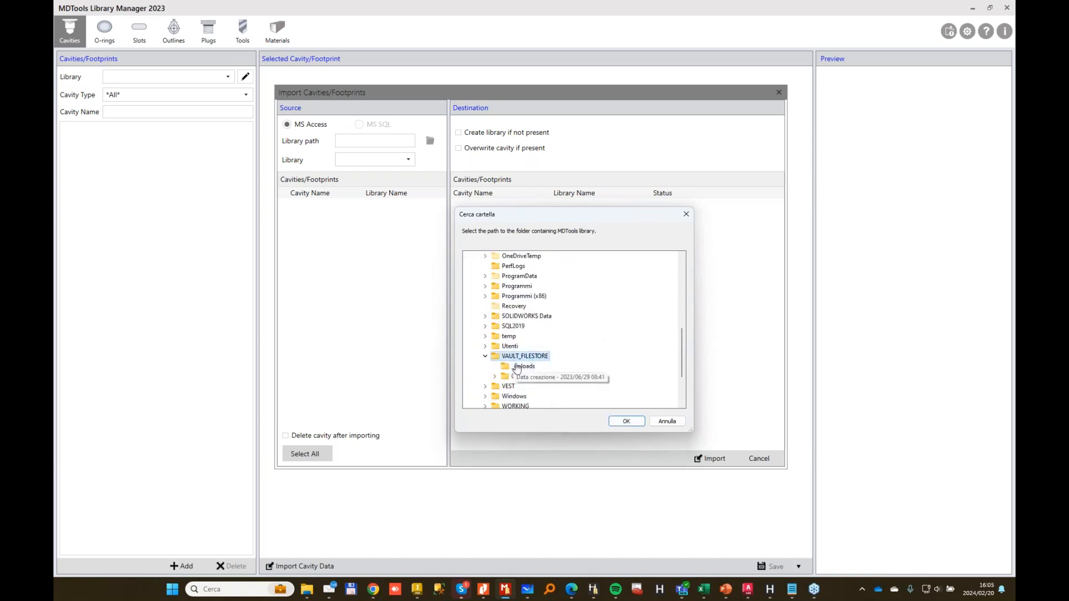
pyautogui.doubleClick(508, 387)
pyautogui.scroll(-2, 623, 348)
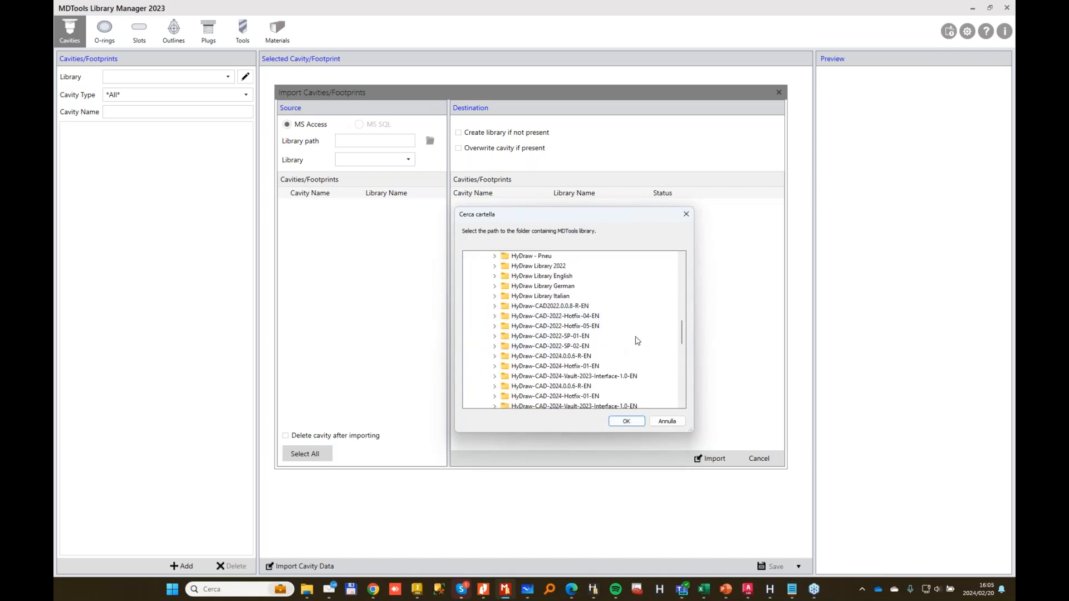
pyautogui.scroll(-5, 635, 345)
pyautogui.click(532, 326)
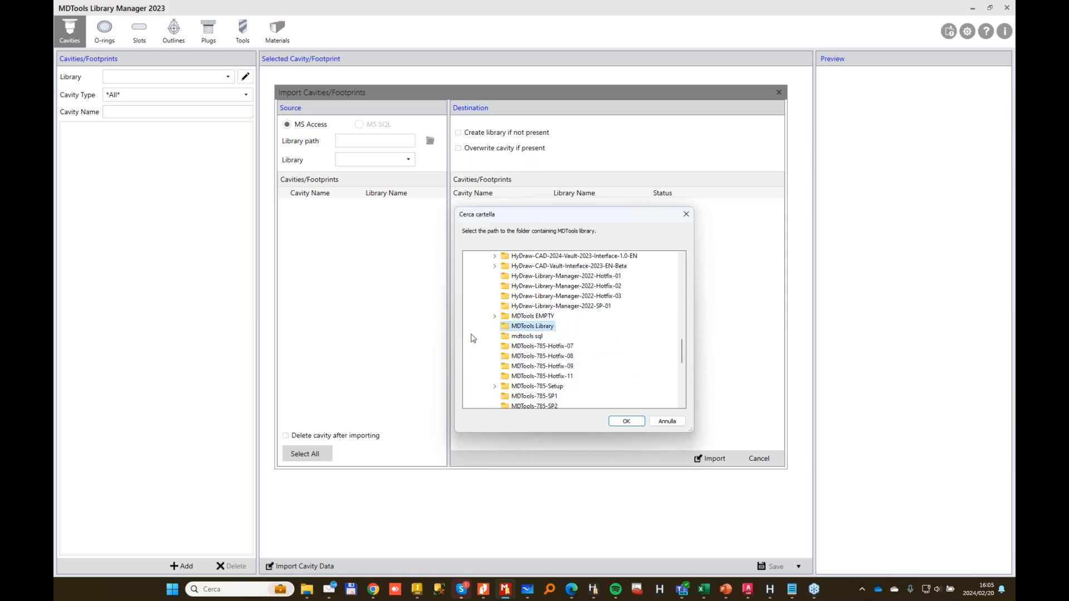
pyautogui.click(626, 421)
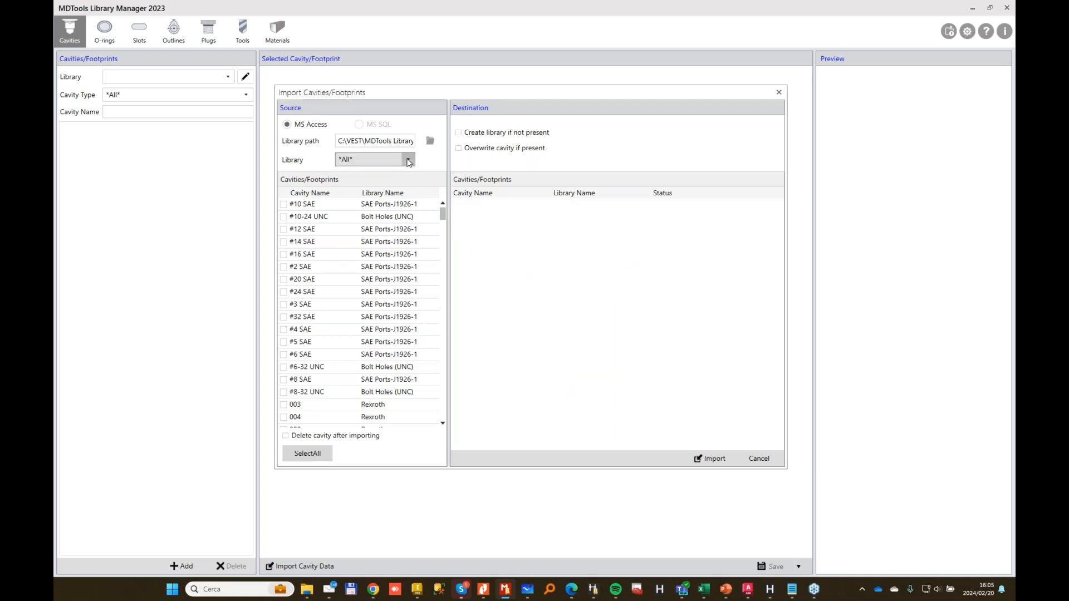
# Import all cavities of the Bolt Holes (Metric) library, with creation of the library if not present enabled.
pyautogui.click(408, 160)
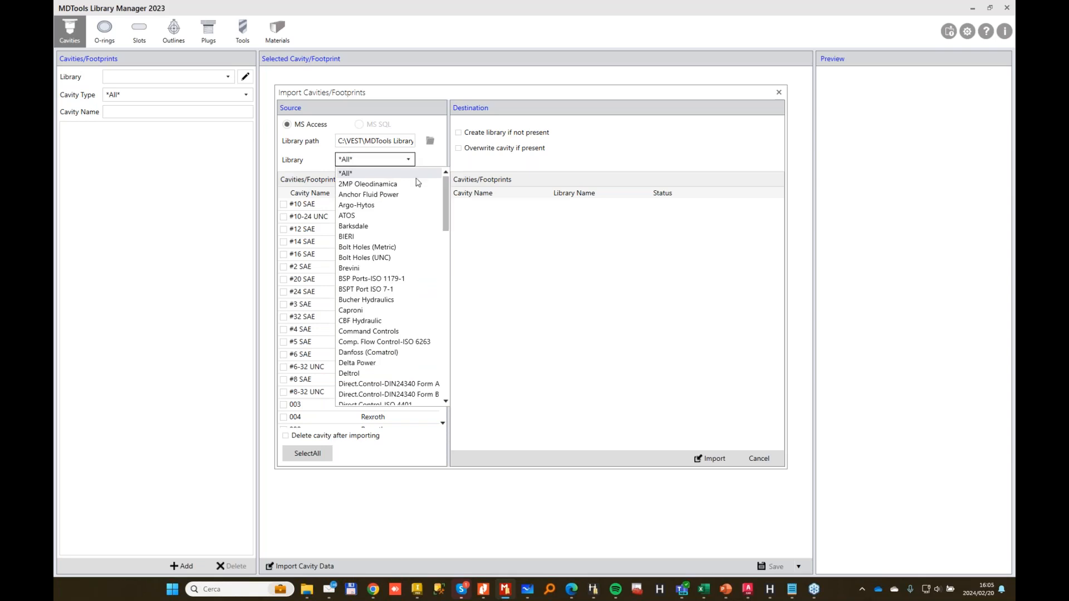
pyautogui.click(388, 247)
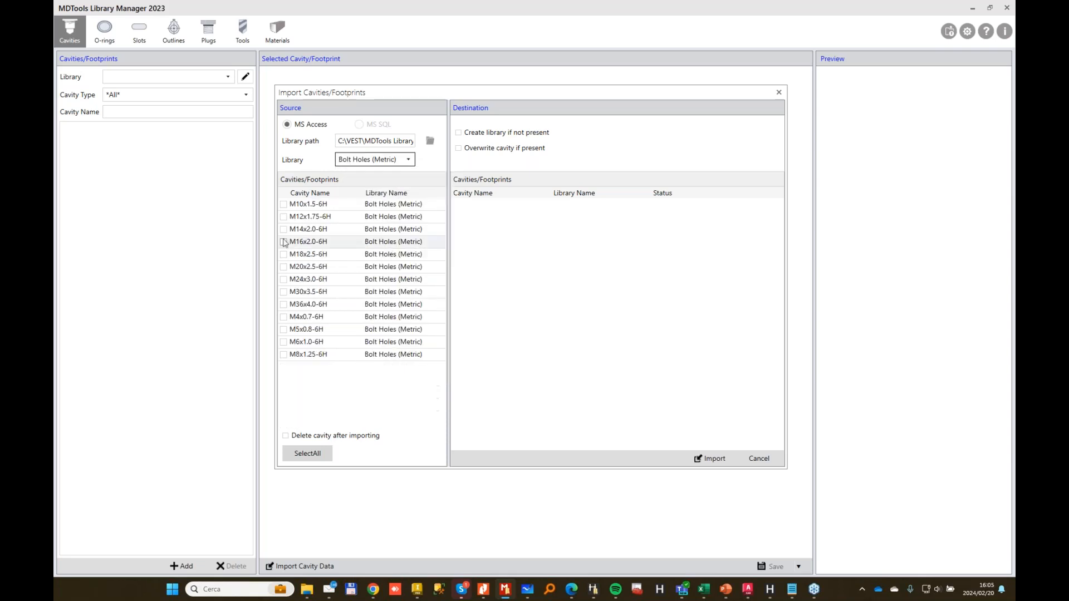
pyautogui.click(283, 217)
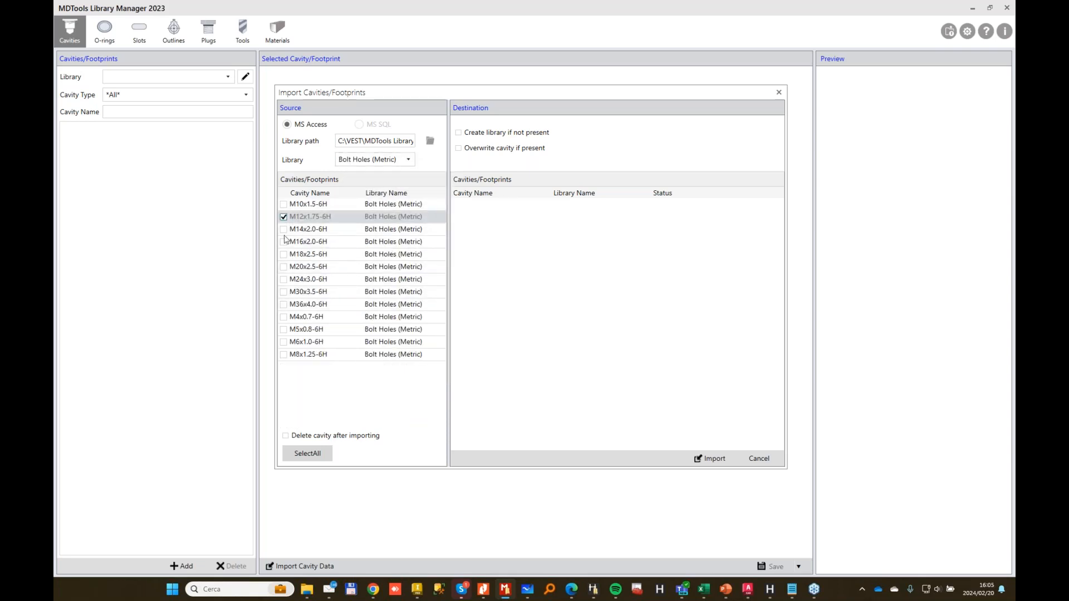
pyautogui.click(283, 242)
pyautogui.click(284, 267)
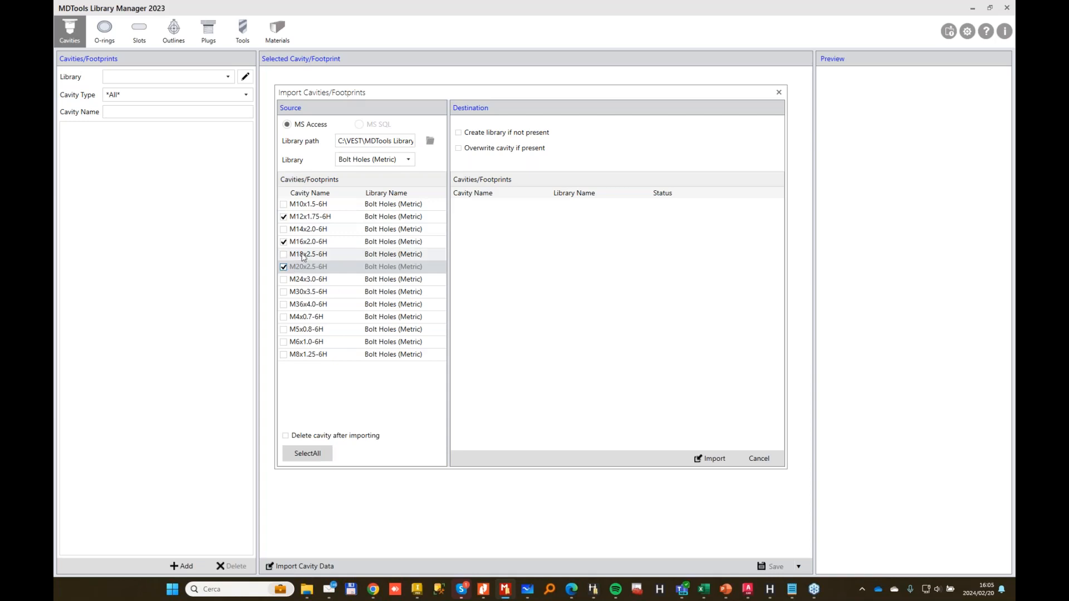
pyautogui.click(310, 454)
pyautogui.click(459, 133)
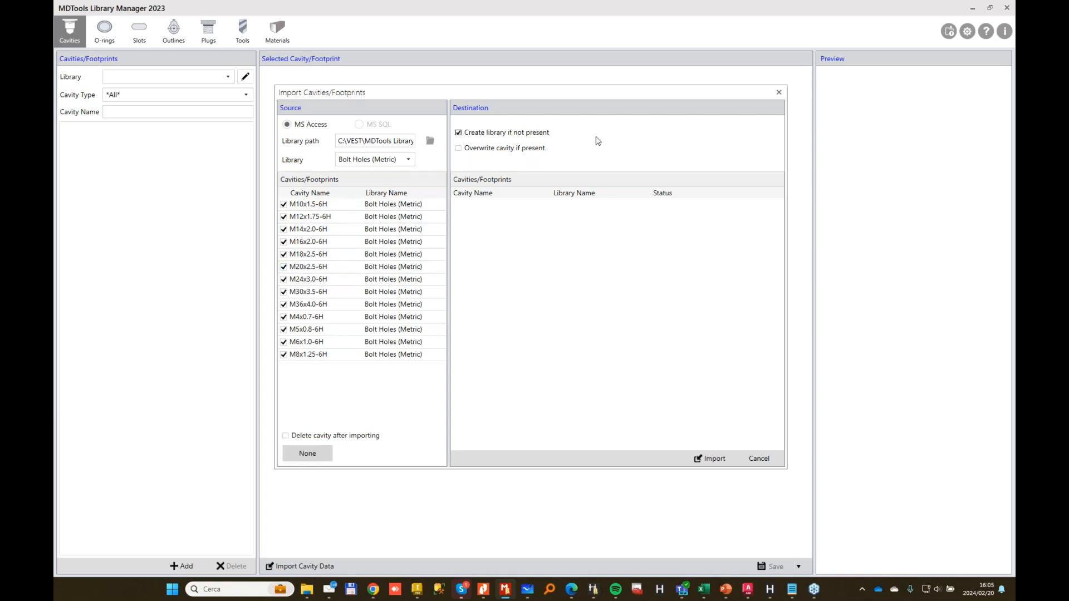
pyautogui.click(724, 461)
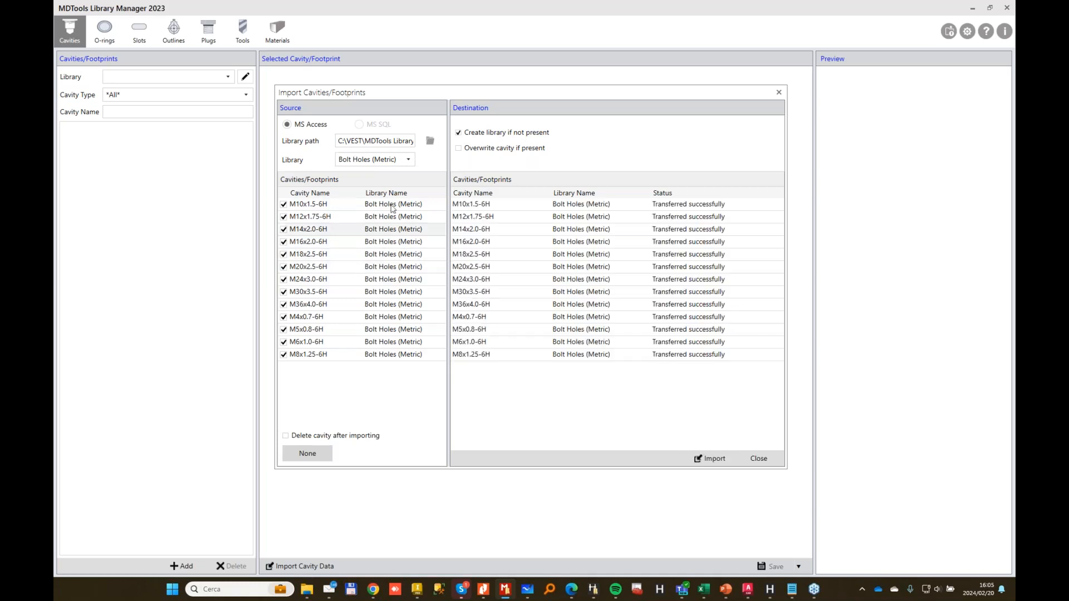
# Import all cavities of the BSP Ports-ISO 1179-1 source library.
pyautogui.click(412, 162)
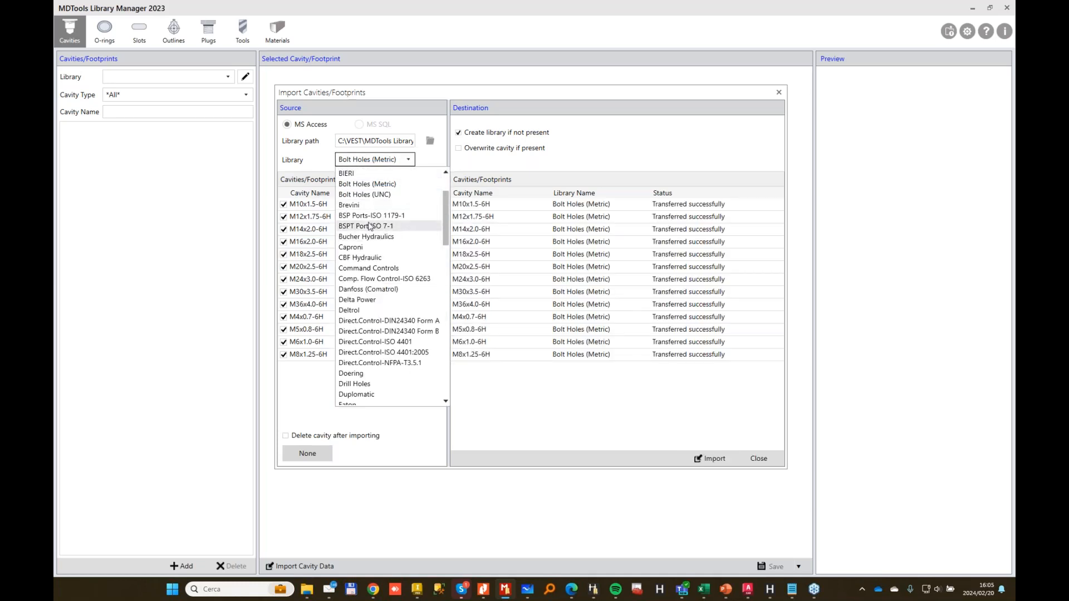
pyautogui.click(373, 219)
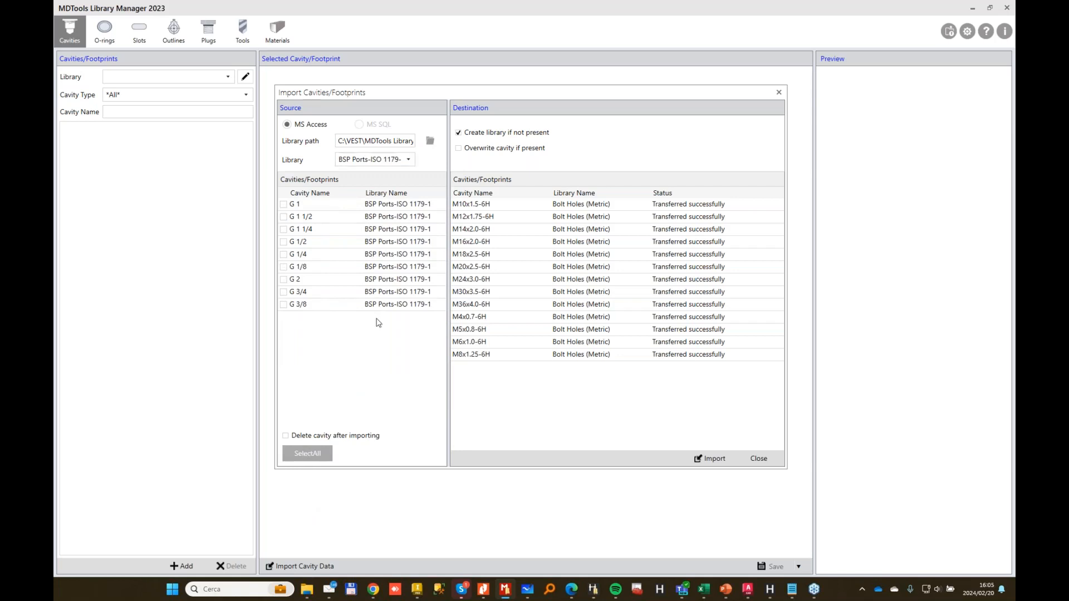
pyautogui.click(712, 462)
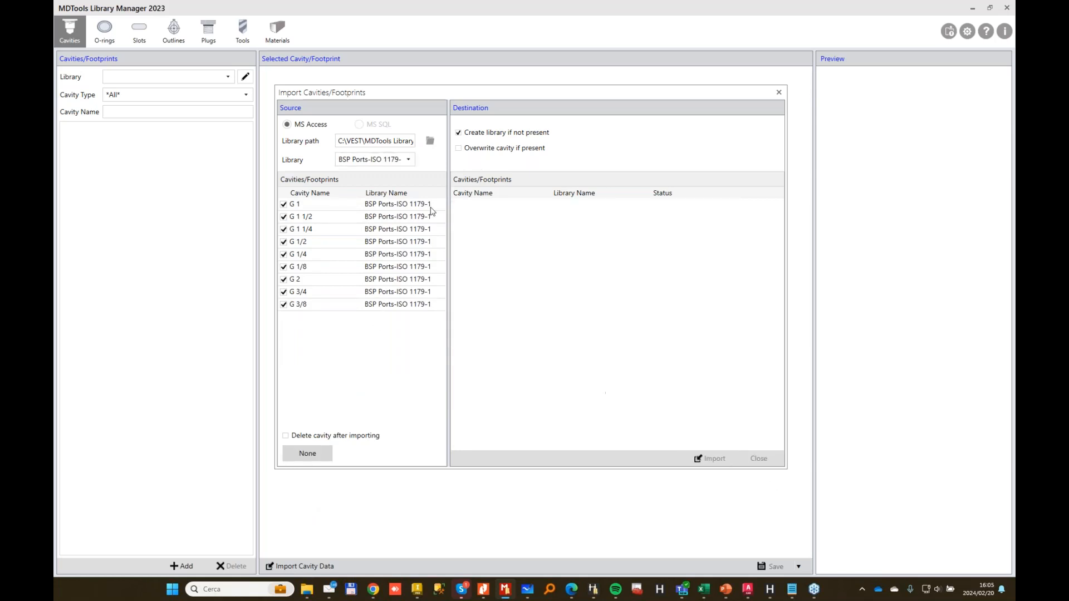
# Import all cavities of the HYDAC source library.
pyautogui.click(411, 160)
pyautogui.scroll(-5, 394, 339)
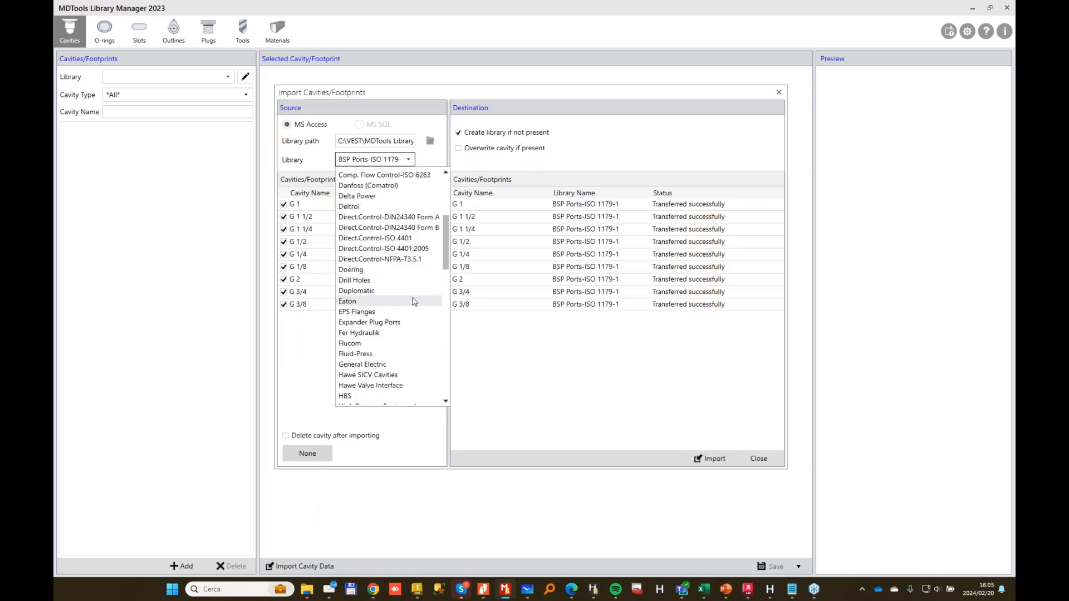
pyautogui.click(351, 355)
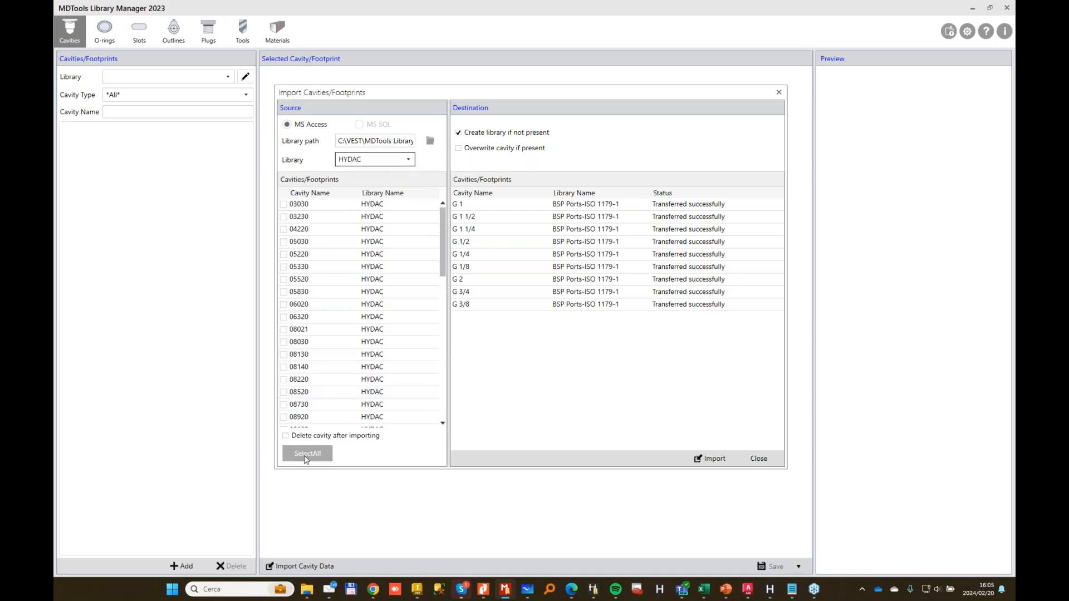
pyautogui.click(706, 458)
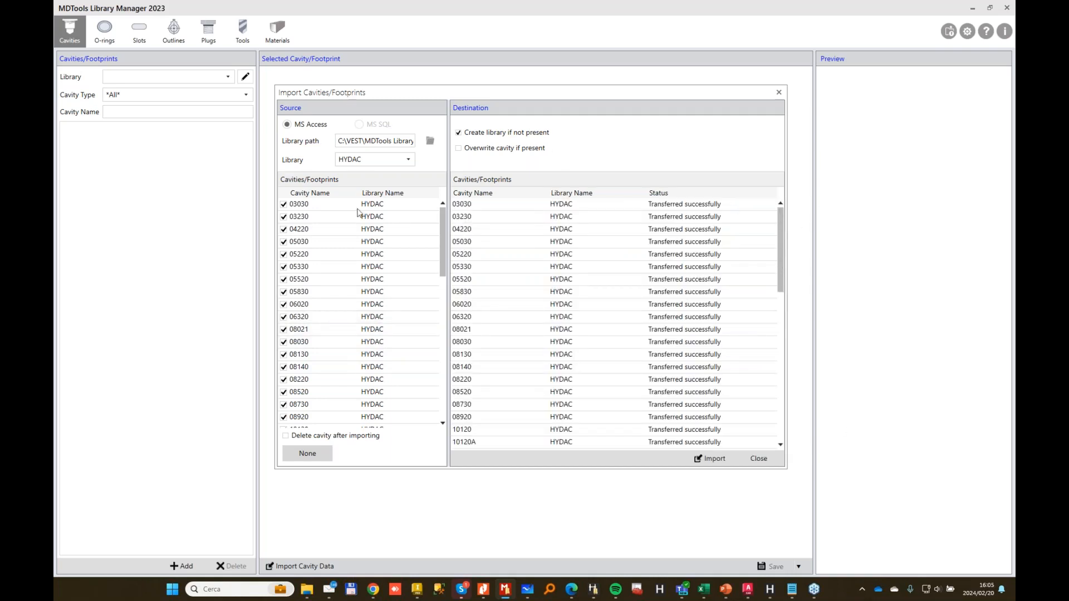
# Import all cavities of the Orifice Plugs source library and close the import dialog.
pyautogui.click(409, 160)
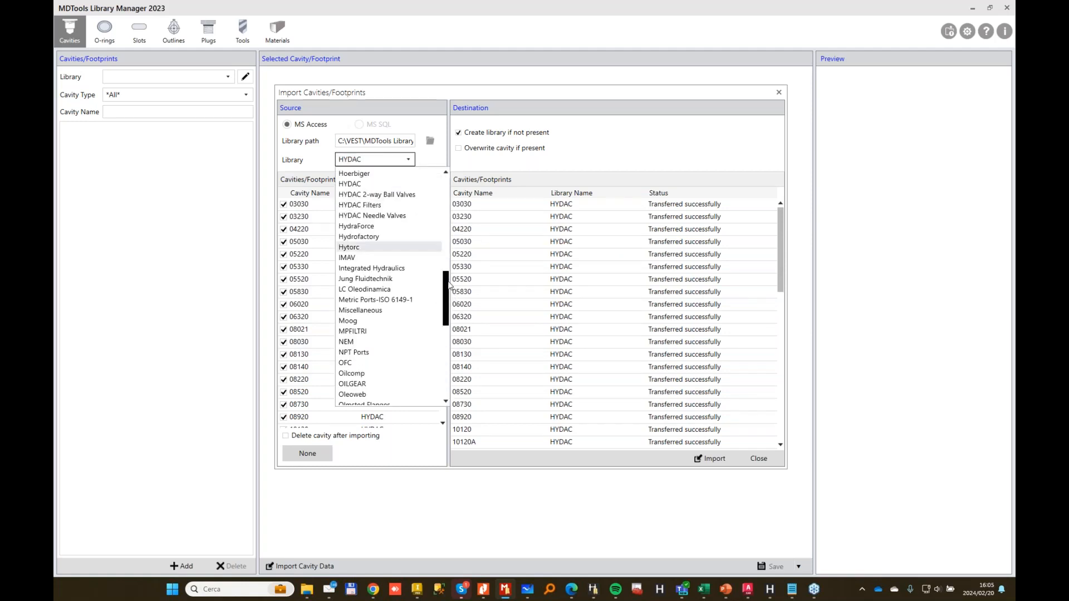
pyautogui.moveTo(449, 285); pyautogui.dragTo(447, 307)
pyautogui.click(380, 313)
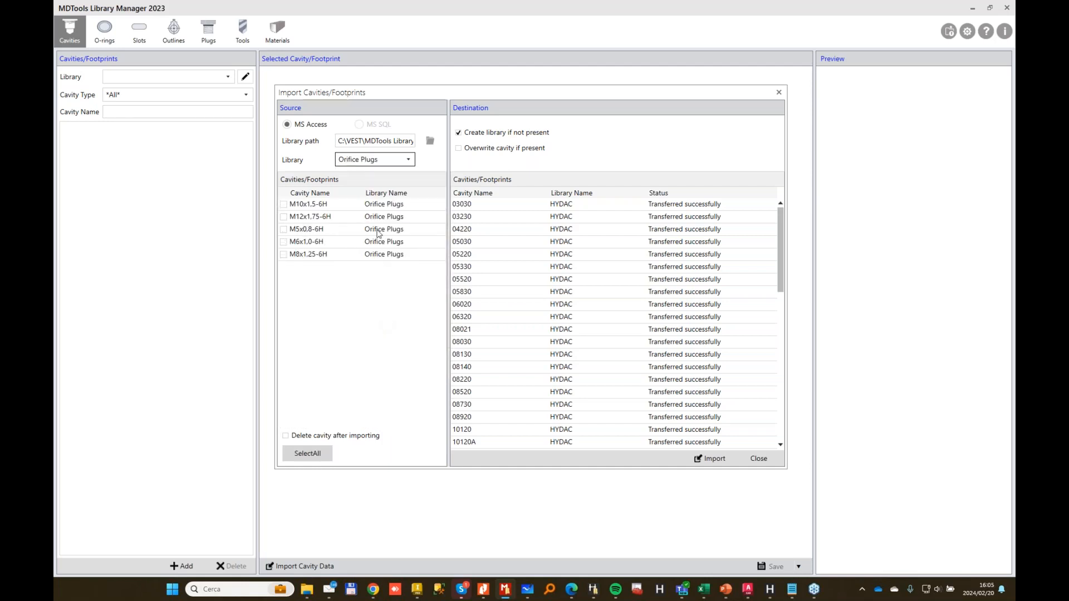
pyautogui.click(305, 453)
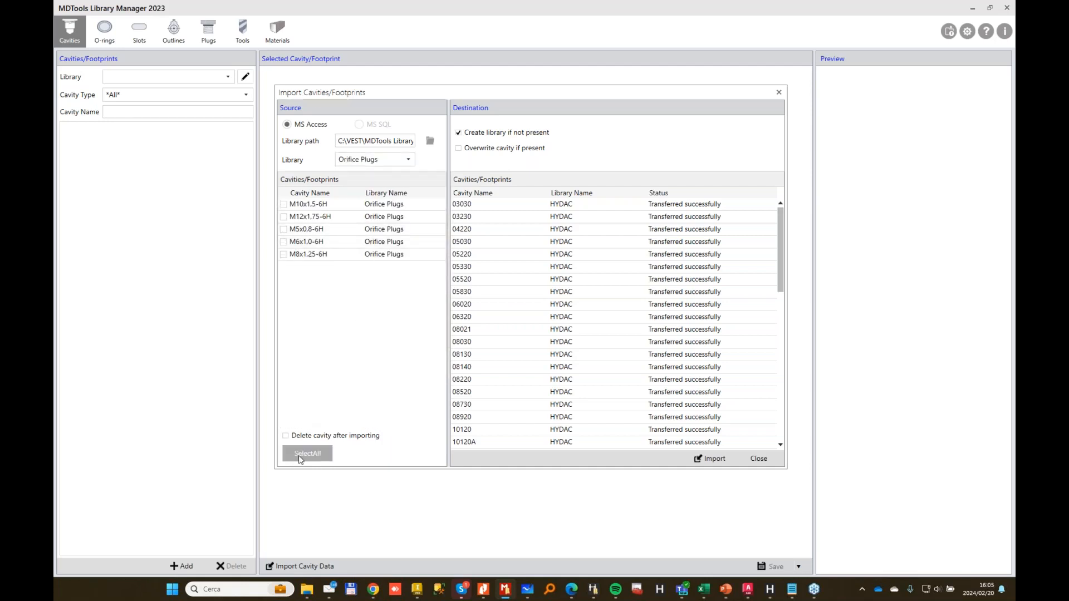
pyautogui.click(703, 458)
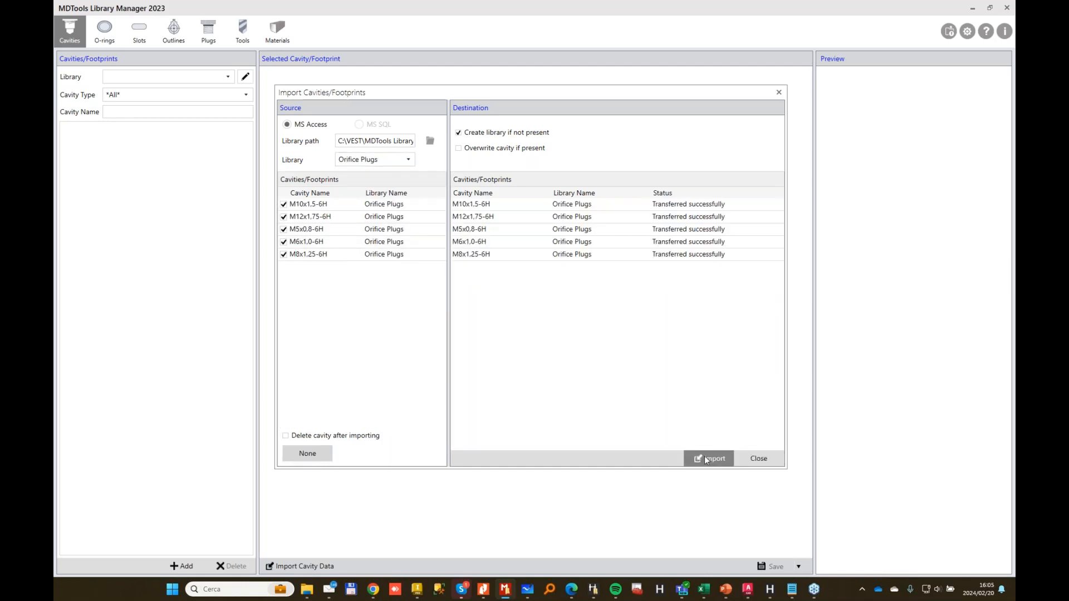
pyautogui.click(759, 456)
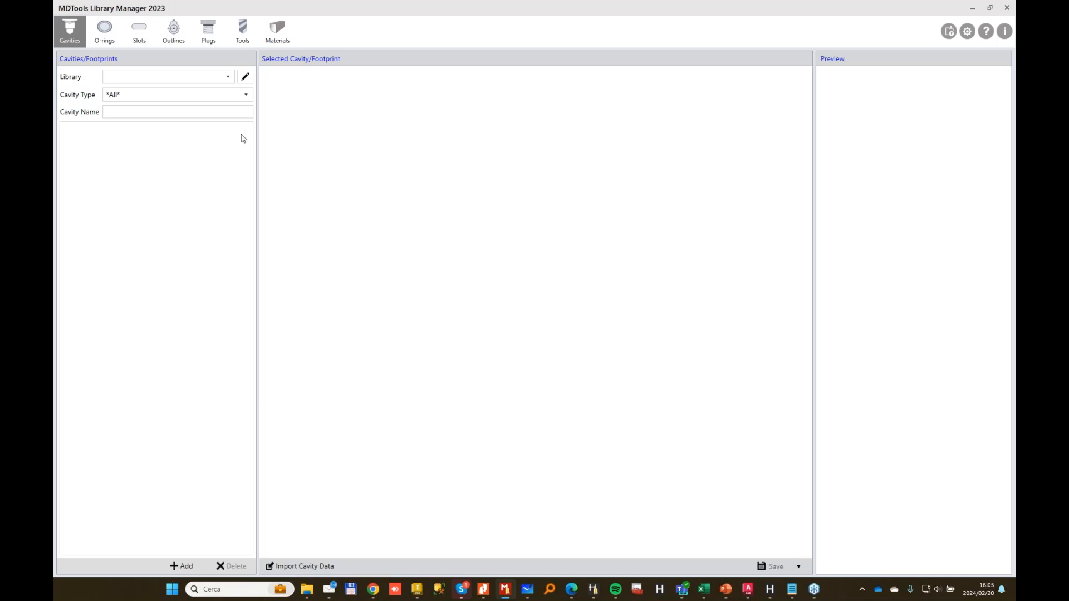
# Check the list of imported cavity libraries and open the Manage Libraries dialog.
pyautogui.click(229, 77)
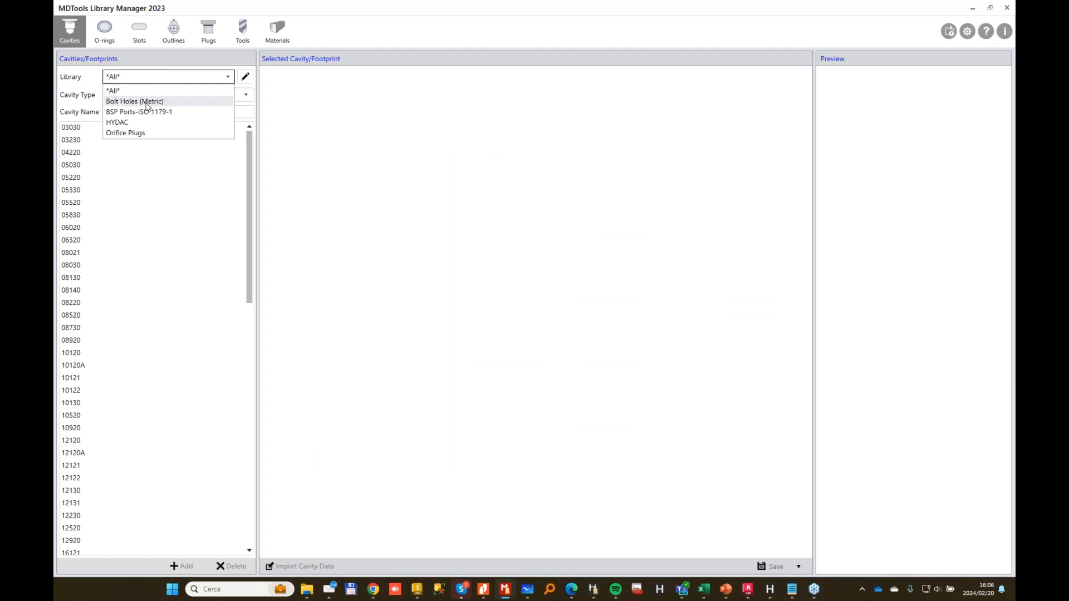
pyautogui.click(245, 77)
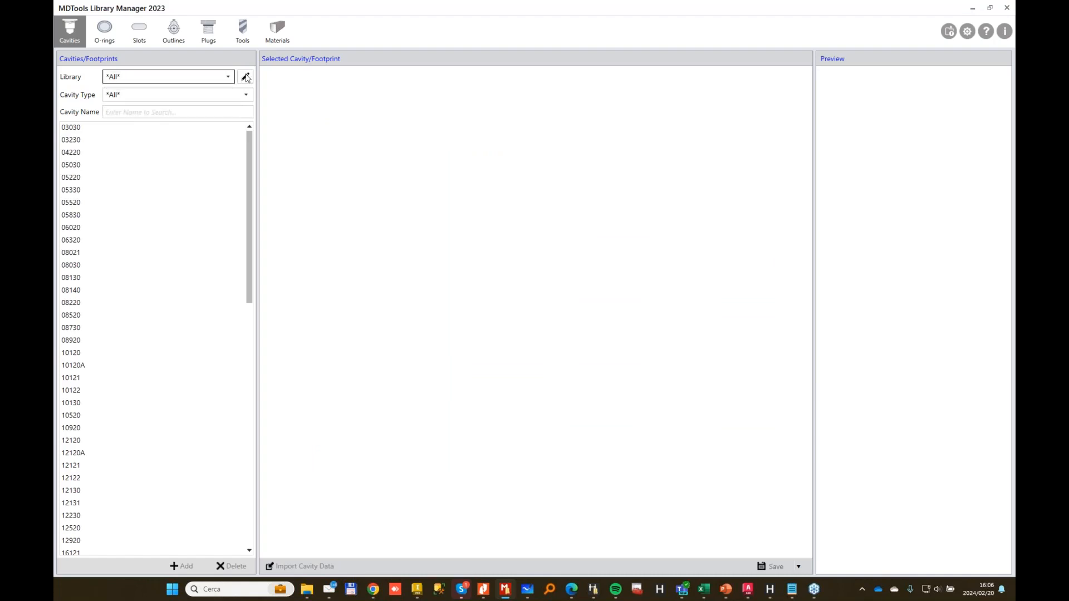
pyautogui.click(246, 77)
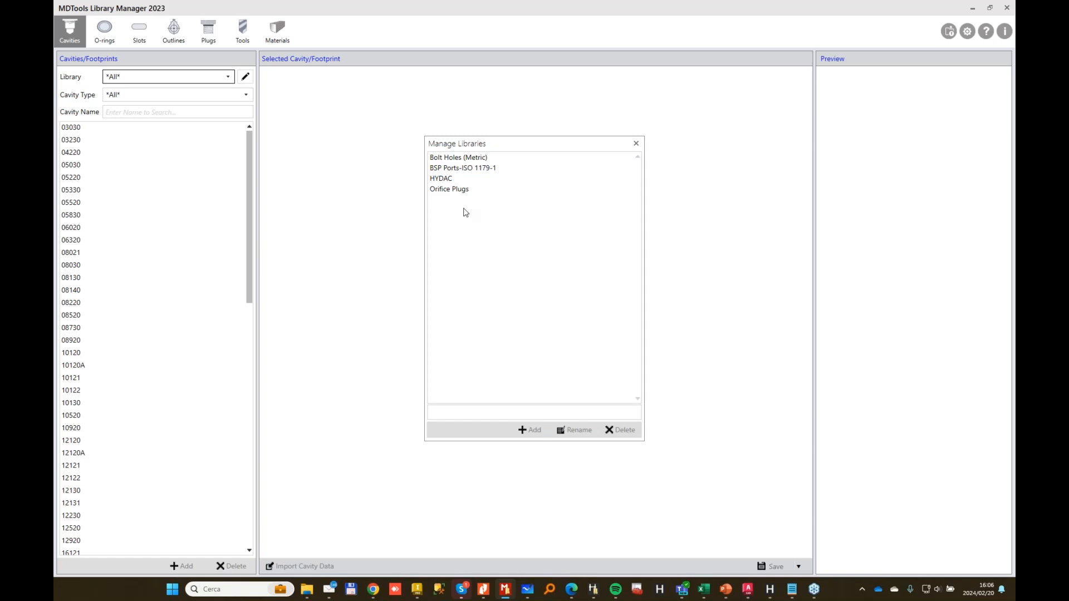
# Rename the Bolt Holes (Metric) library as "0- Bolt Holes (Metric)".
pyautogui.click(467, 159)
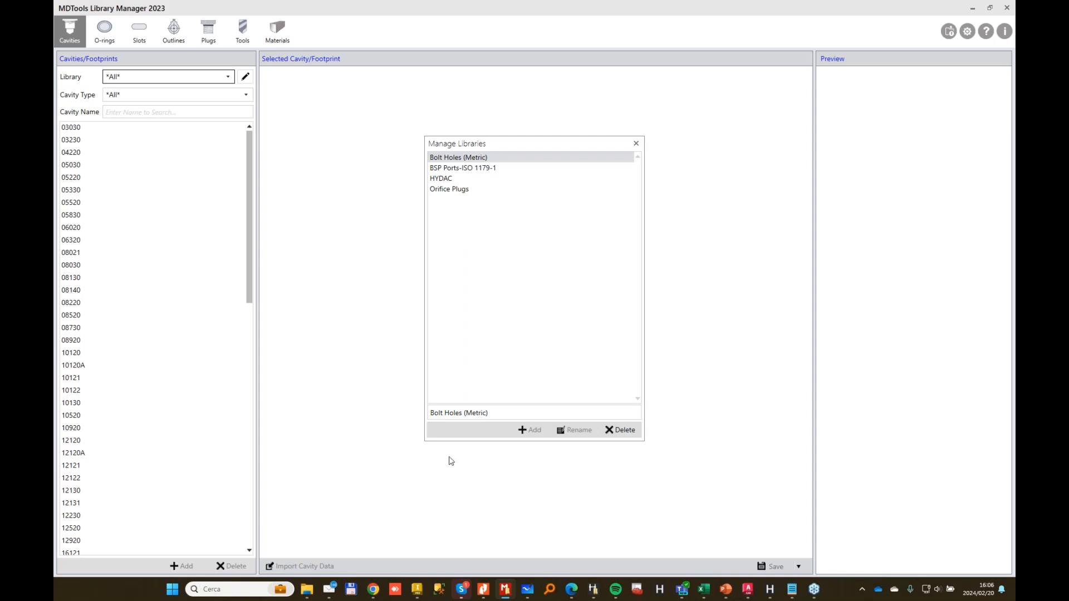
pyautogui.click(438, 413)
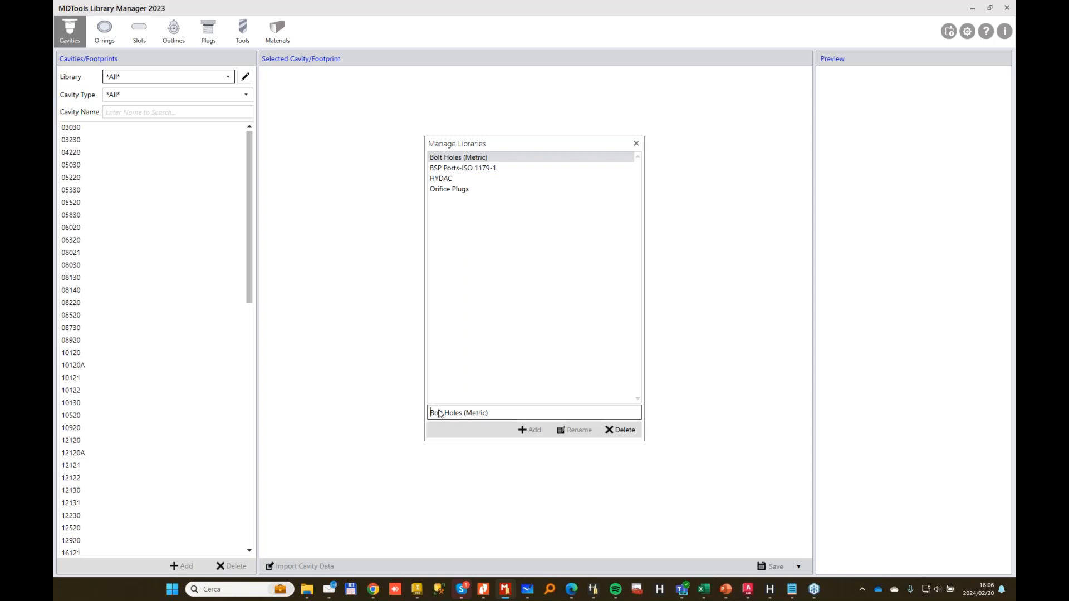
pyautogui.write('0-')
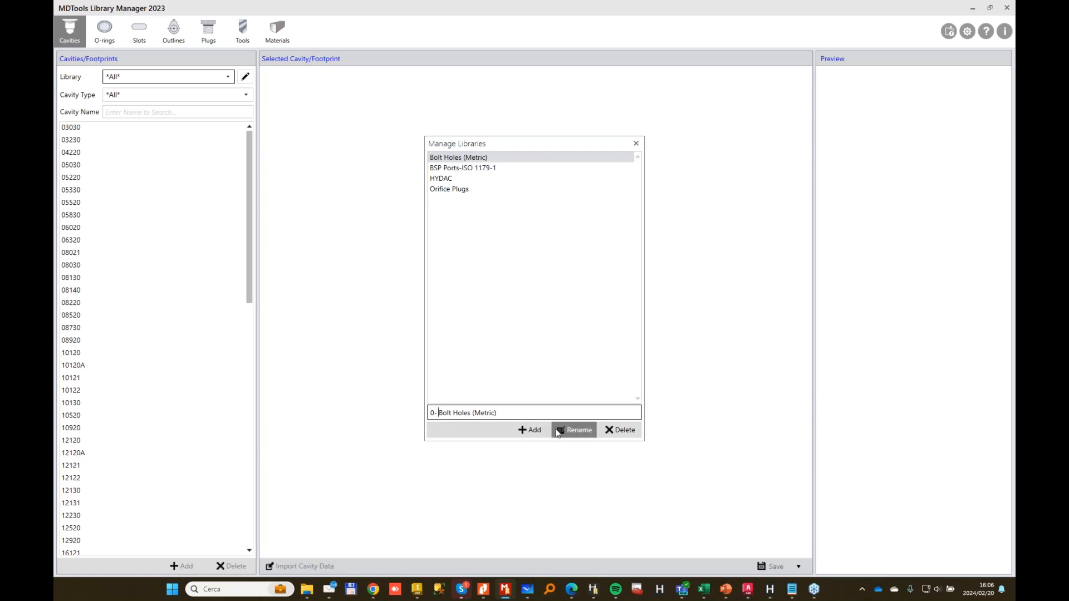
pyautogui.click(558, 432)
pyautogui.click(571, 326)
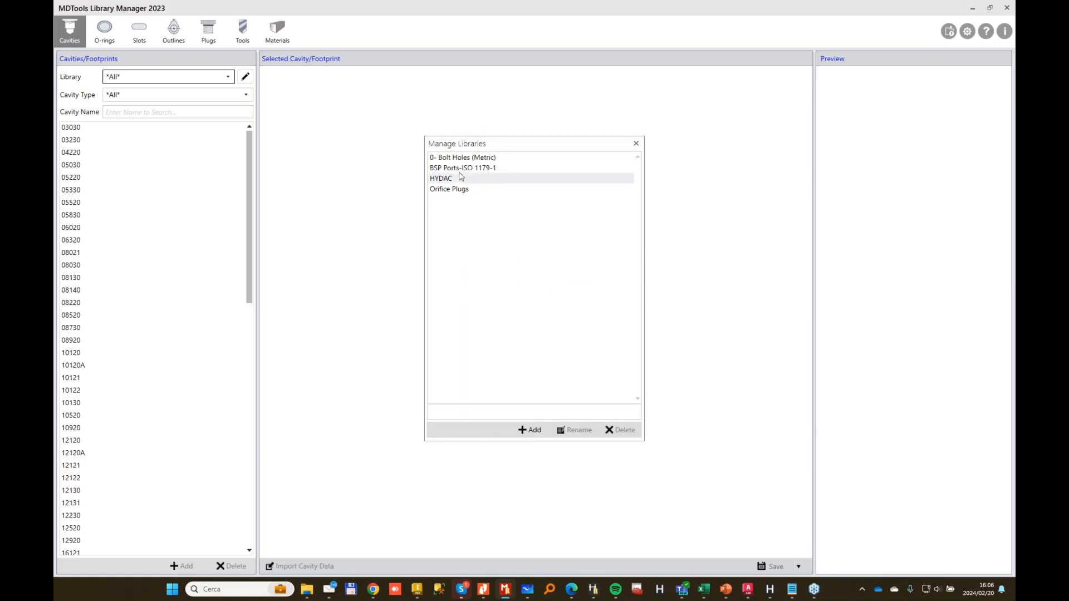
# Rename the BSP Ports-ISO 1179-1 library as "1- BSP Ports-ISO 1179-1" and close the Manage Libraries dialog.
pyautogui.click(459, 169)
pyautogui.click(435, 413)
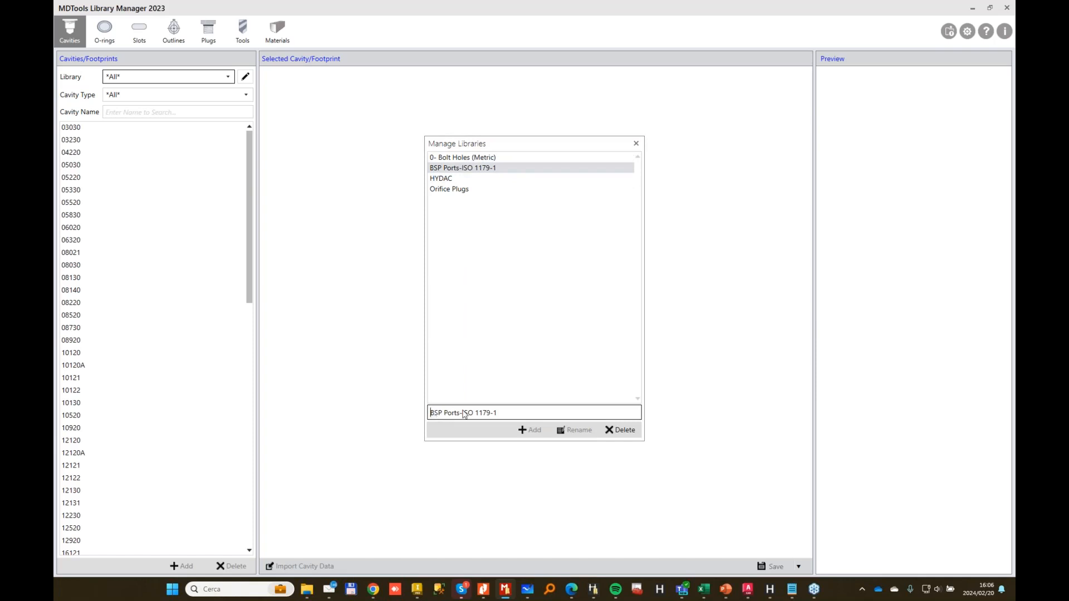
pyautogui.write('1-')
pyautogui.click(573, 430)
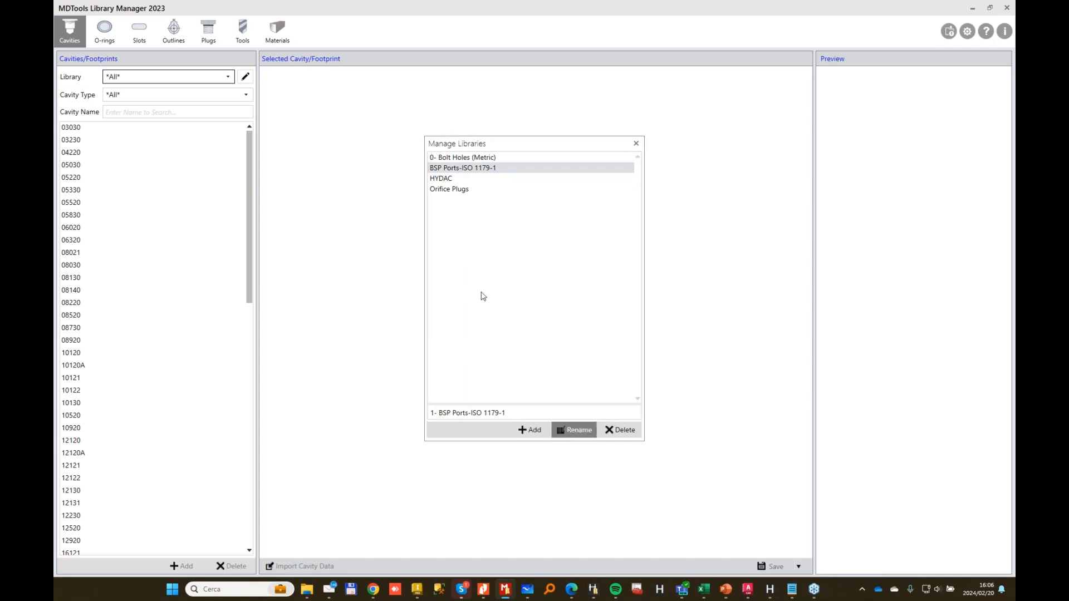
pyautogui.click(567, 328)
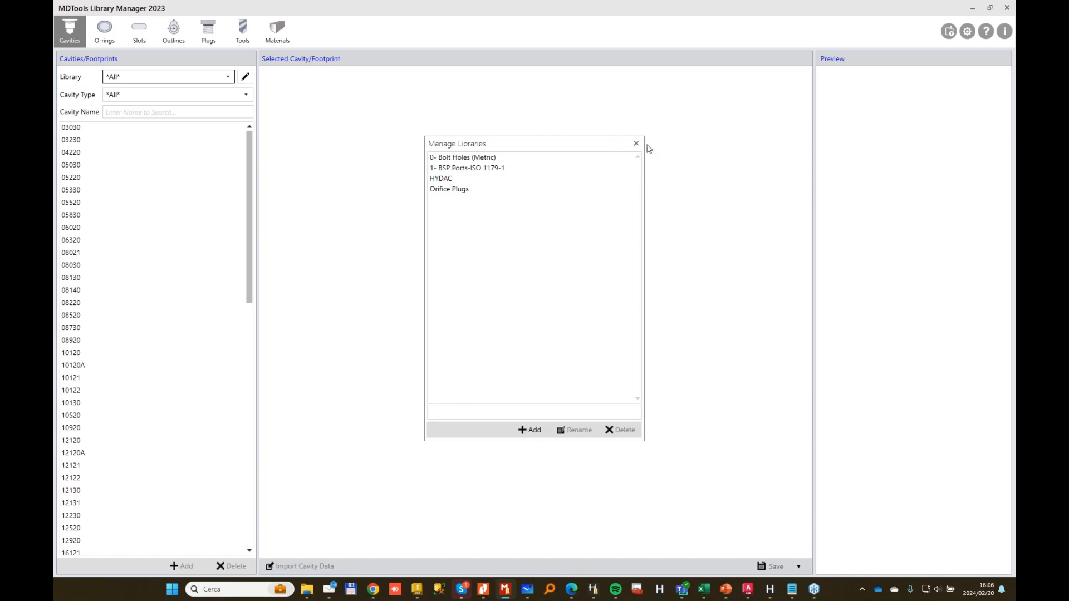
pyautogui.click(636, 143)
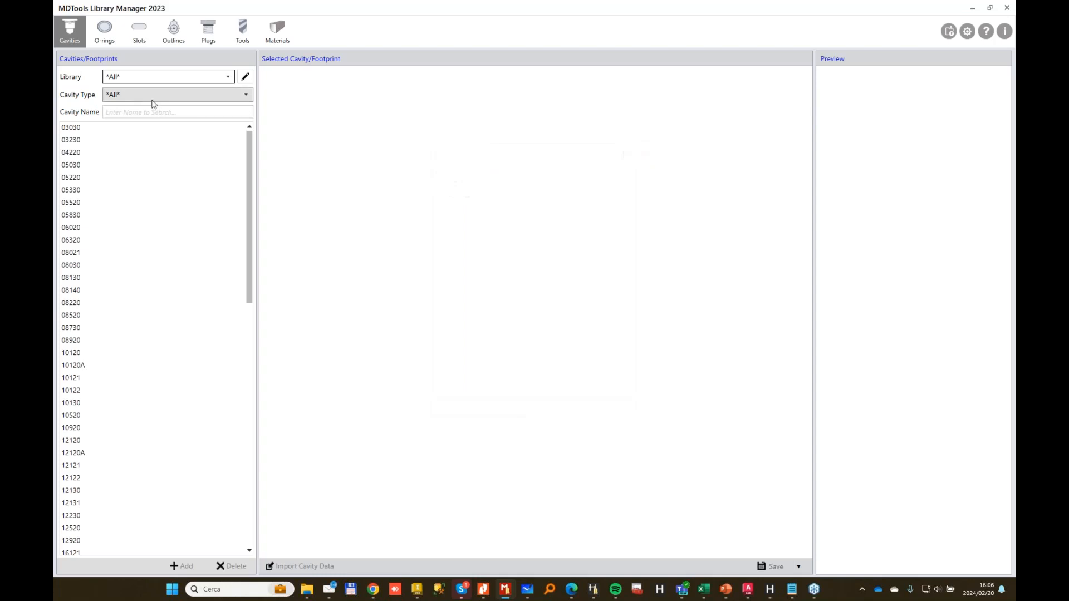
# Filter the cavities by the 1- BSP Ports-ISO 1179-1 library and review the data of the G 1/4 port.
pyautogui.click(212, 76)
pyautogui.click(131, 113)
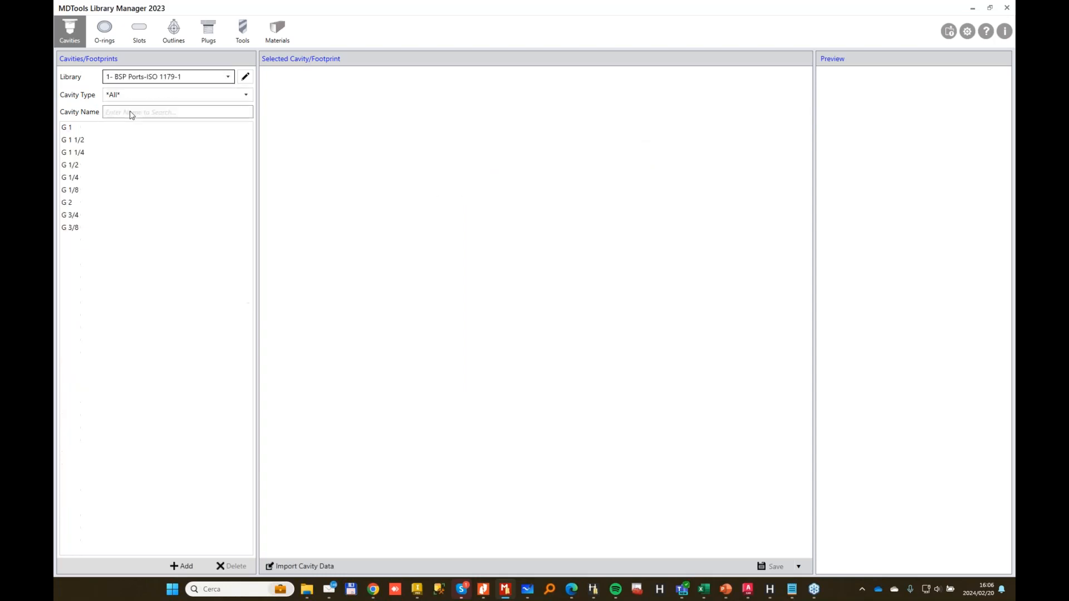
pyautogui.click(79, 178)
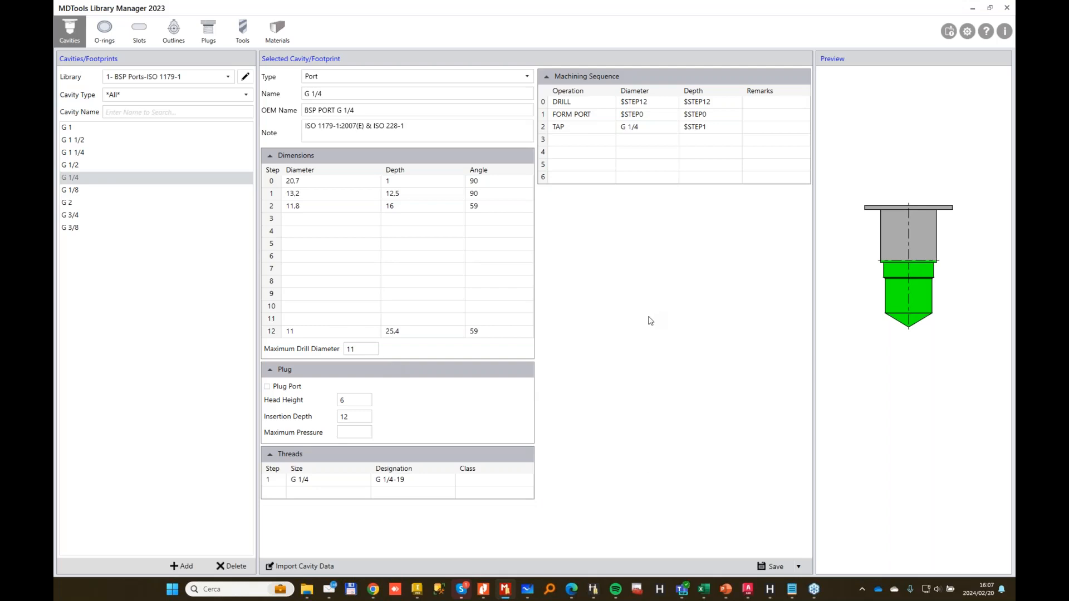
# Switch to Autodesk Inventor and create a new part from the Standard.ipt template.
pyautogui.click(418, 590)
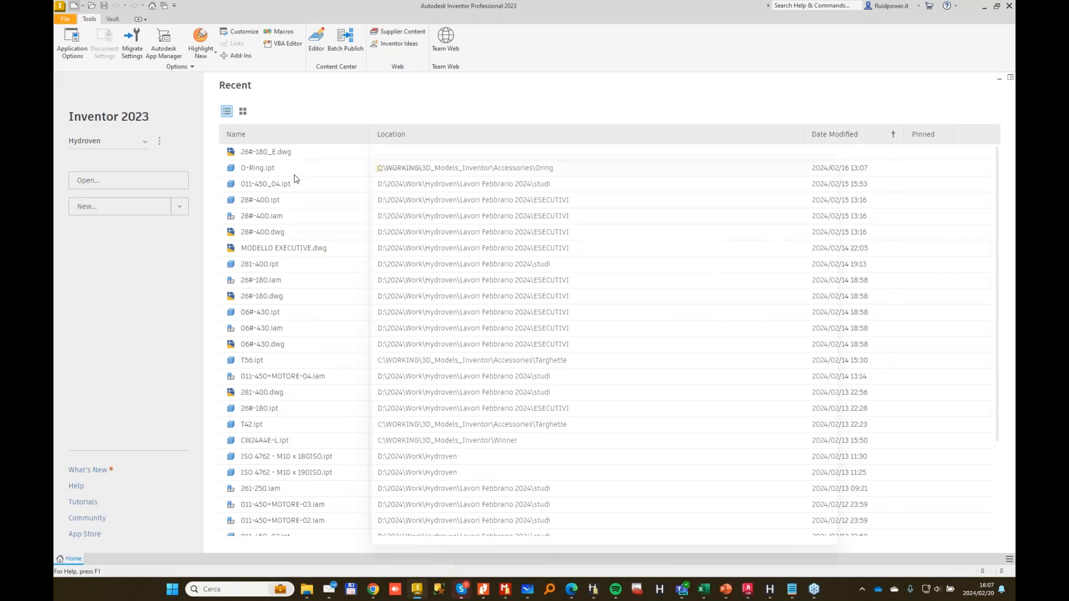
pyautogui.hotkey('ctrl', 'n')
pyautogui.doubleClick(610, 202)
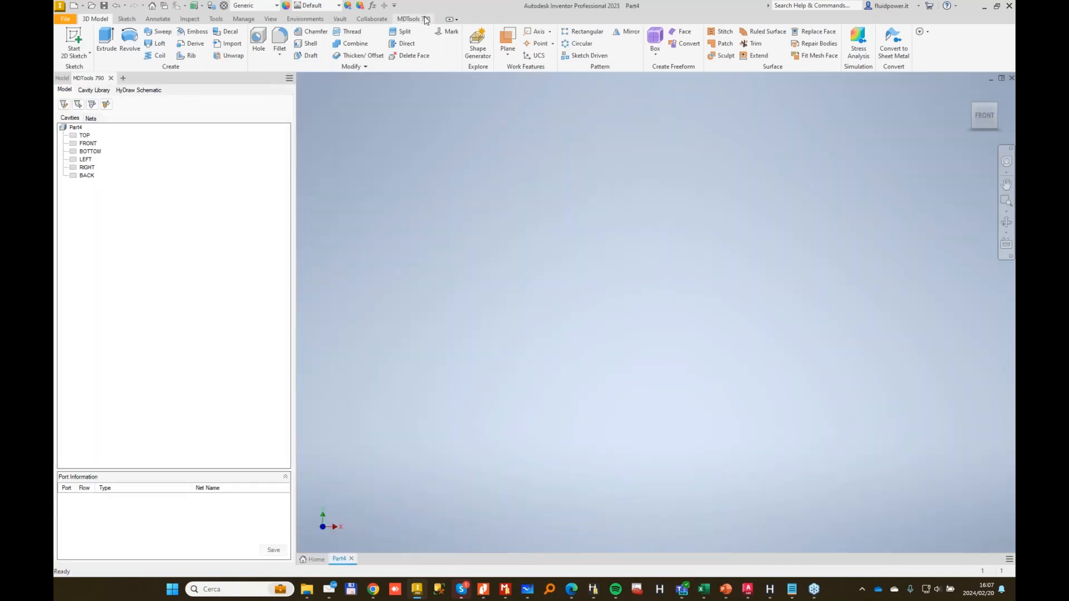
# Set the MDTools MS Access library path to D:\2024\Webinar\February\MDTools Library Webinar and apply the settings.
pyautogui.click(425, 20)
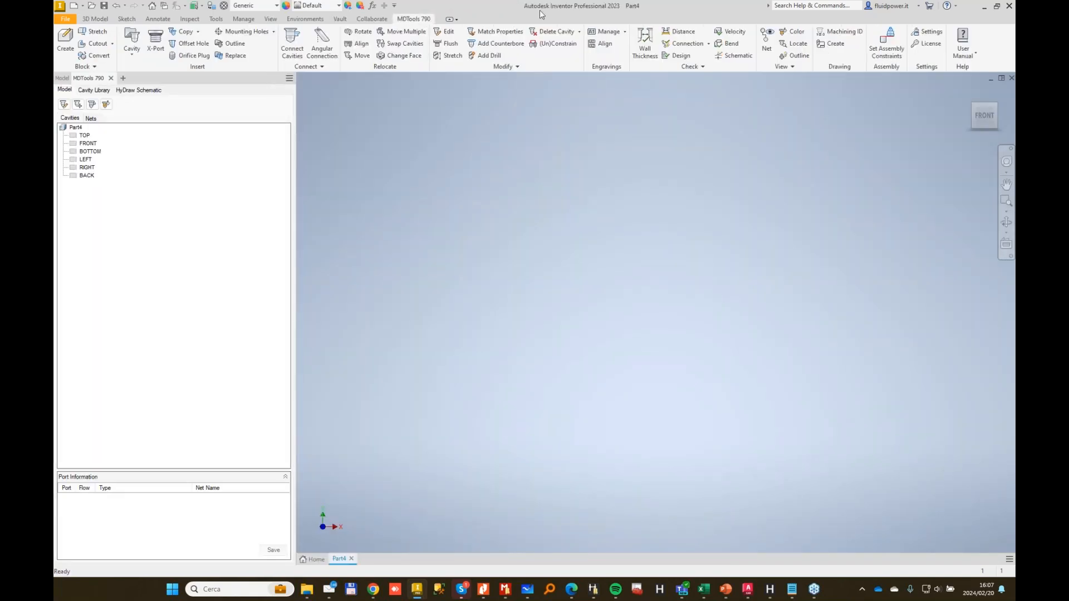
pyautogui.click(937, 36)
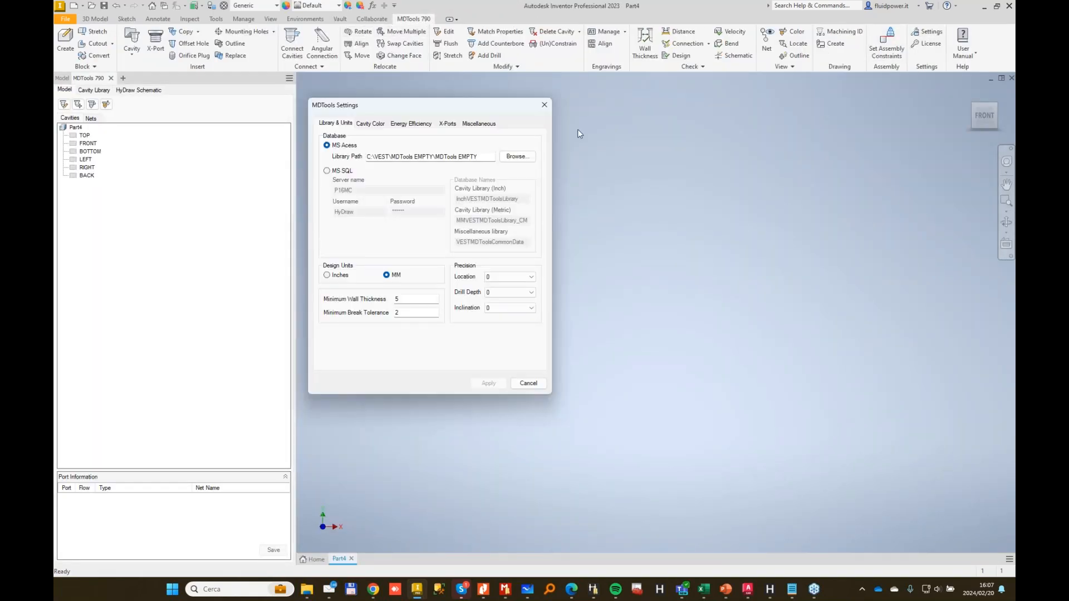
pyautogui.click(518, 157)
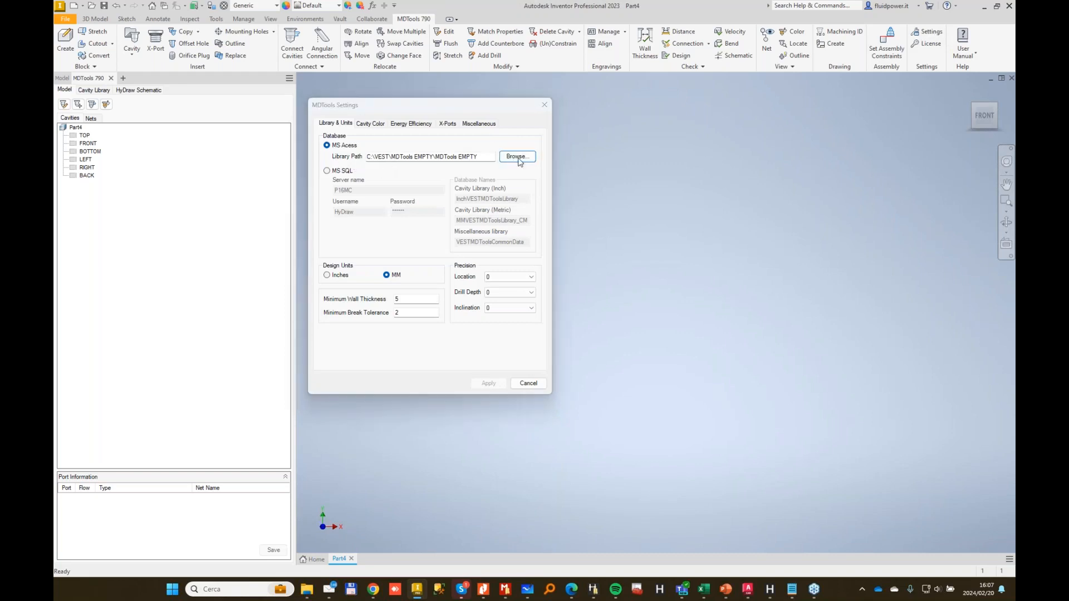
pyautogui.scroll(-8, 437, 309)
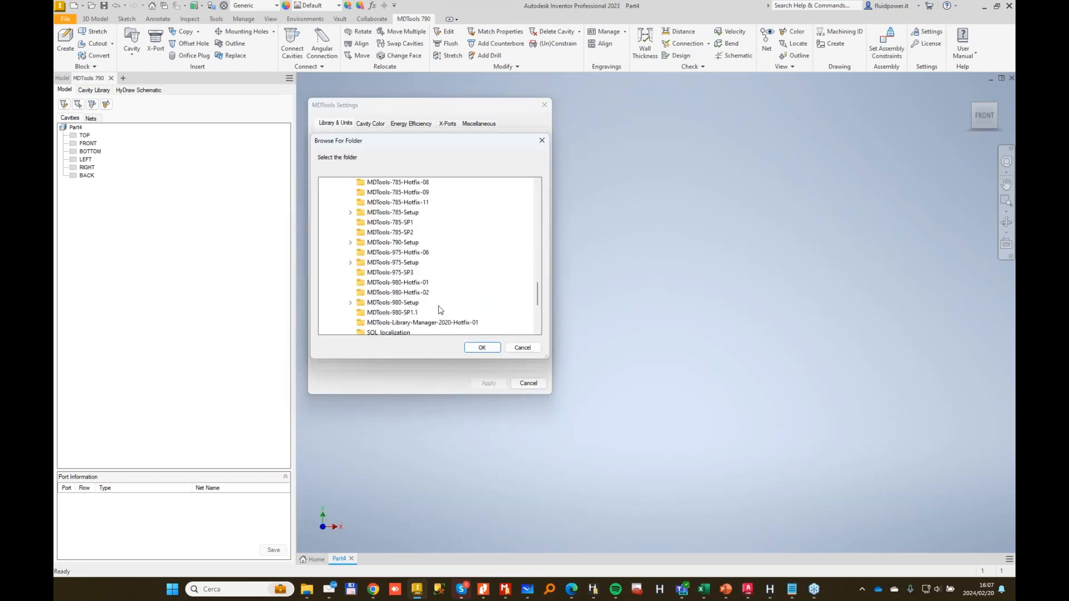
pyautogui.doubleClick(357, 312)
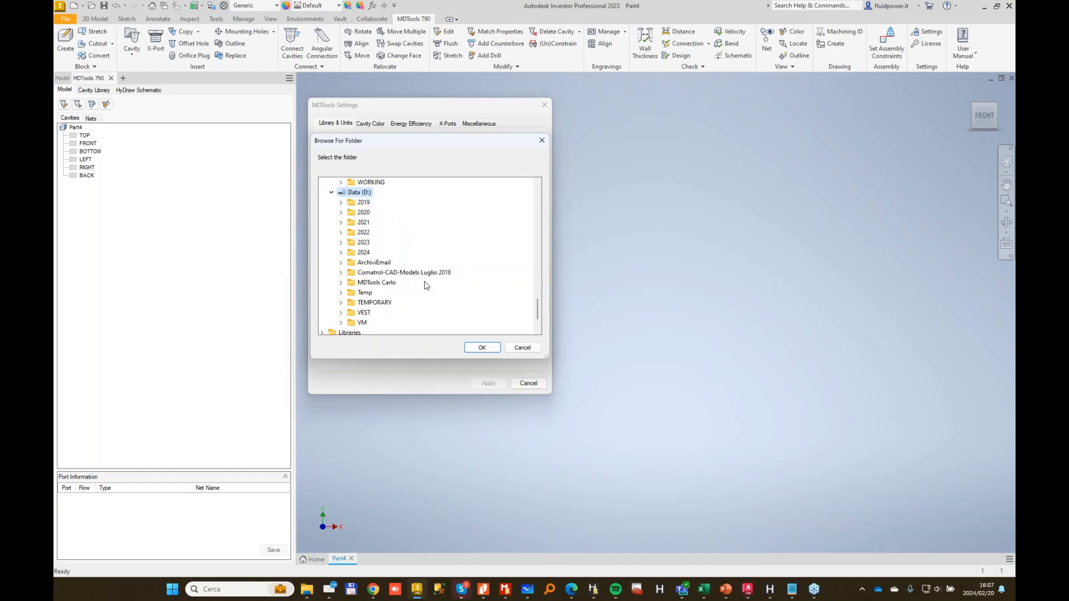
pyautogui.doubleClick(363, 252)
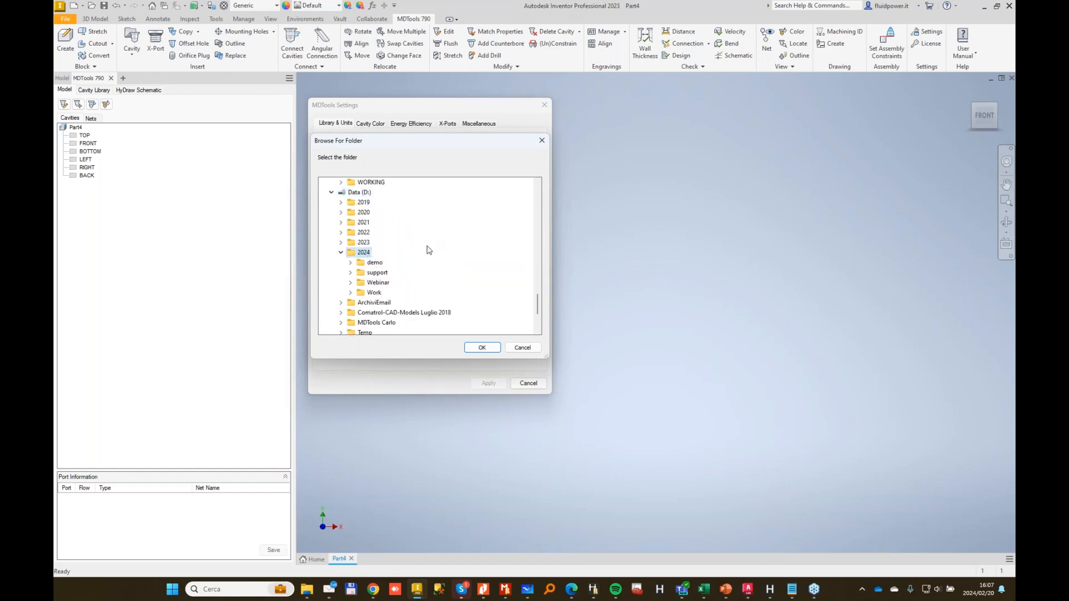
pyautogui.doubleClick(378, 283)
pyautogui.doubleClick(388, 292)
pyautogui.click(423, 313)
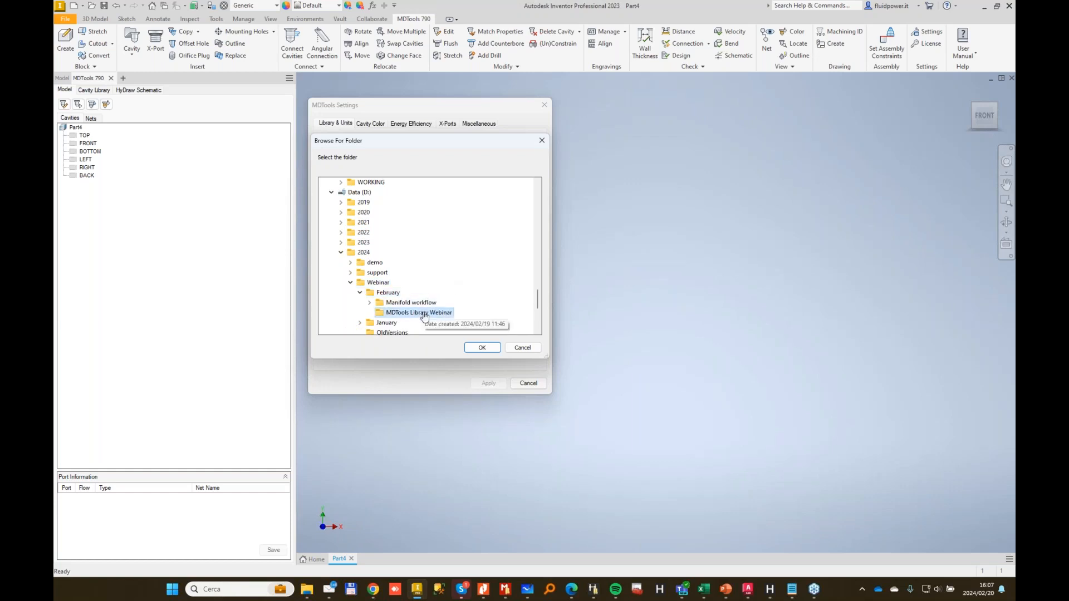
pyautogui.click(481, 348)
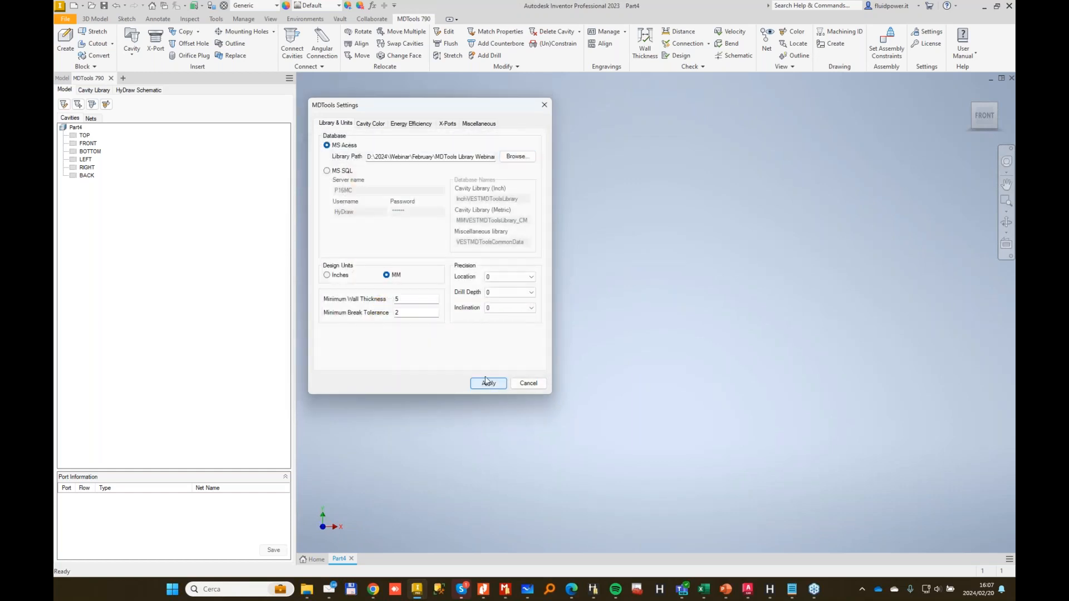
pyautogui.click(487, 383)
pyautogui.click(528, 383)
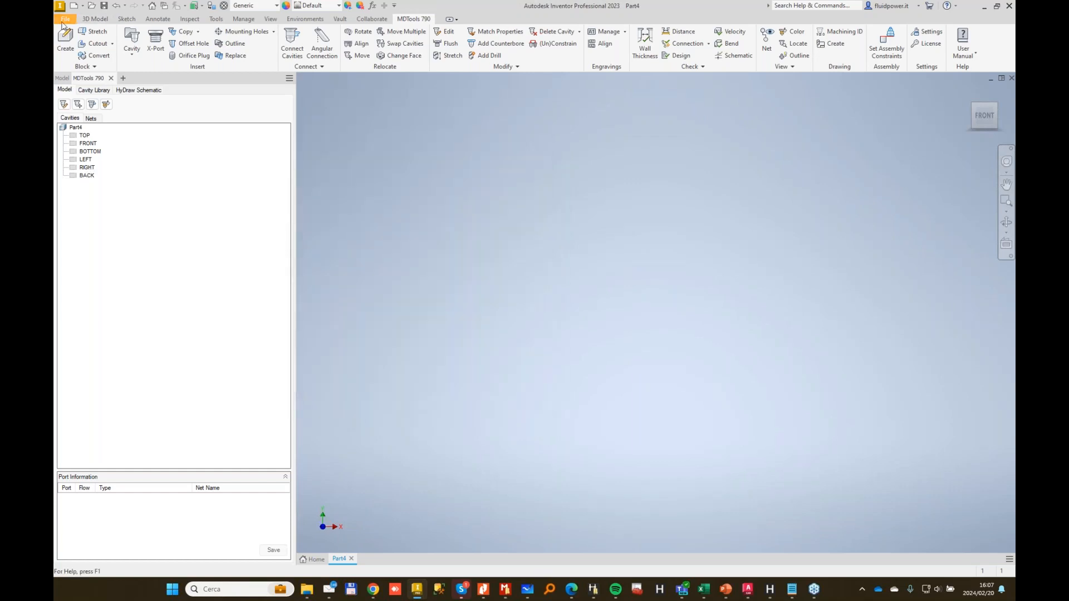
# Create an aluminum manifold block measuring 100 x 100 x 100 mm.
pyautogui.click(65, 39)
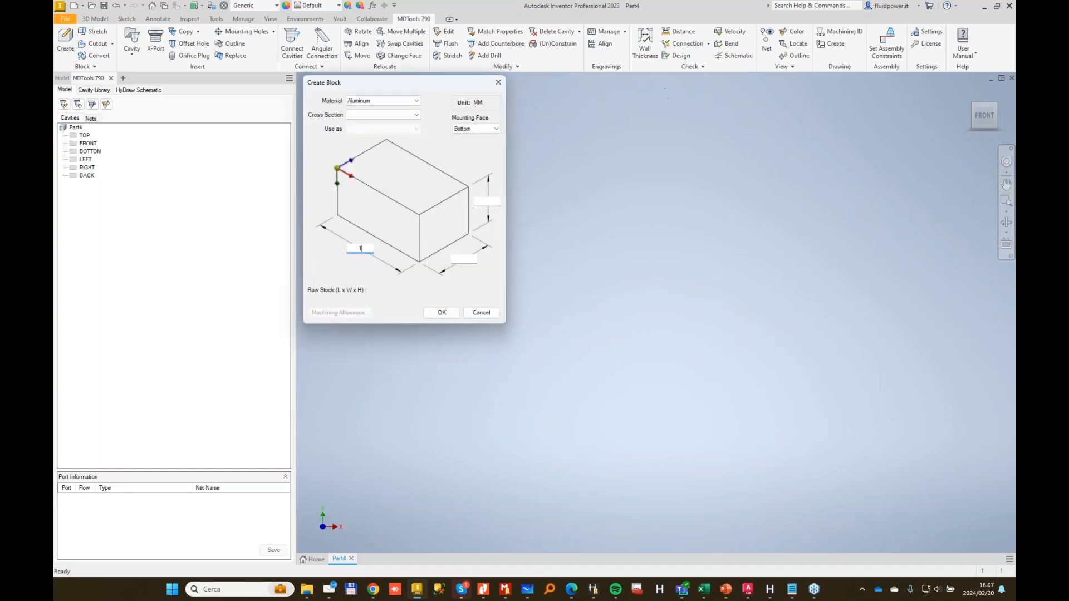
pyautogui.write('100')
pyautogui.press('Tab')
pyautogui.write('100')
pyautogui.press('Return')
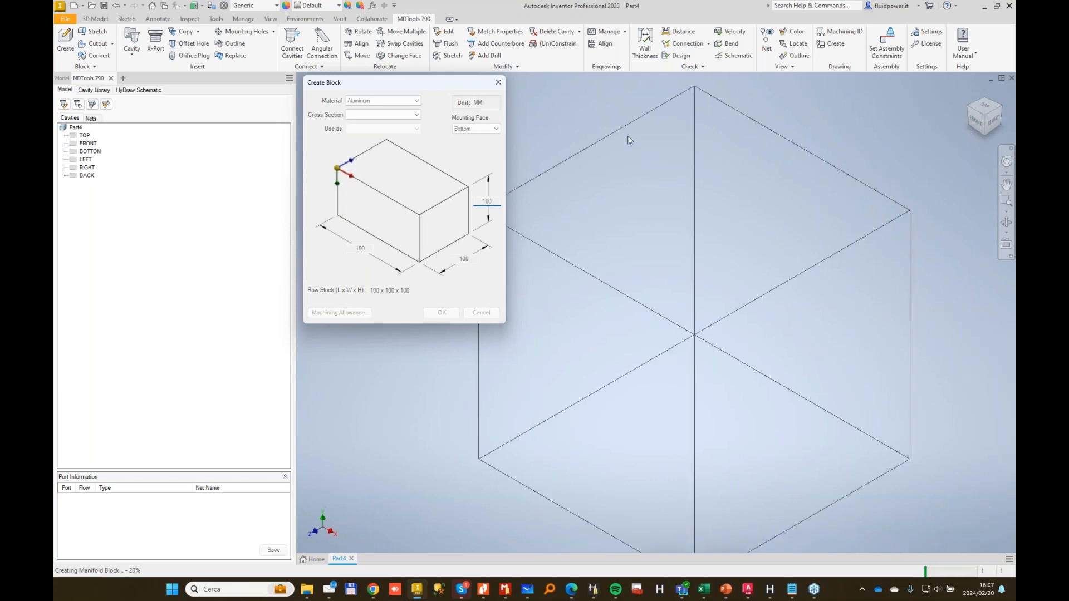
# Insert a G 1/2 port from the 1- BSP Ports-ISO 1179-1 library on the block's top face at about X 45, Y 52, with component ID P.
pyautogui.click(94, 90)
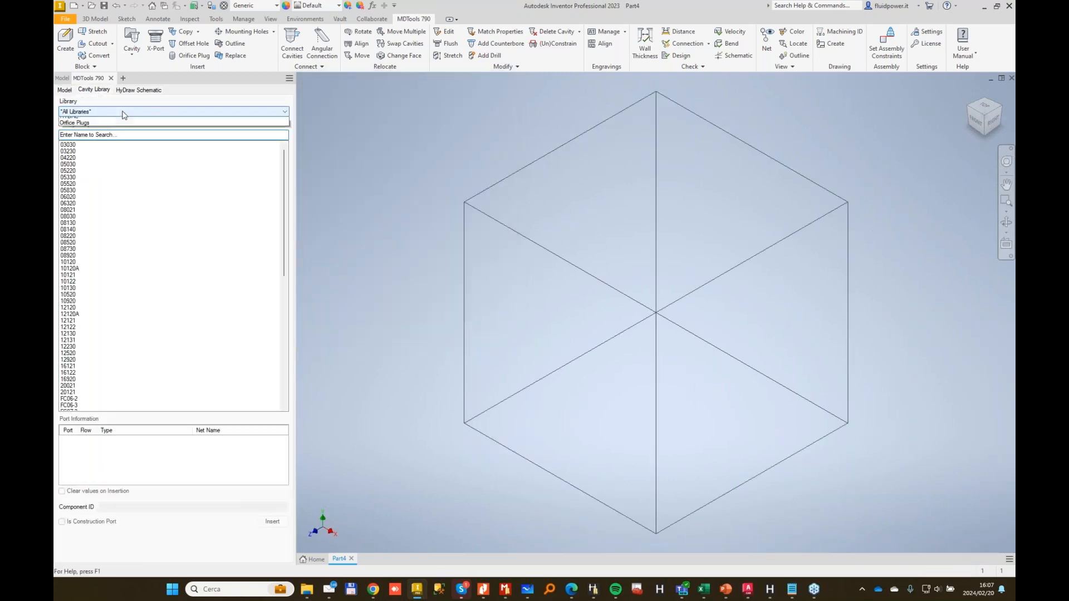
pyautogui.click(123, 112)
pyautogui.click(97, 134)
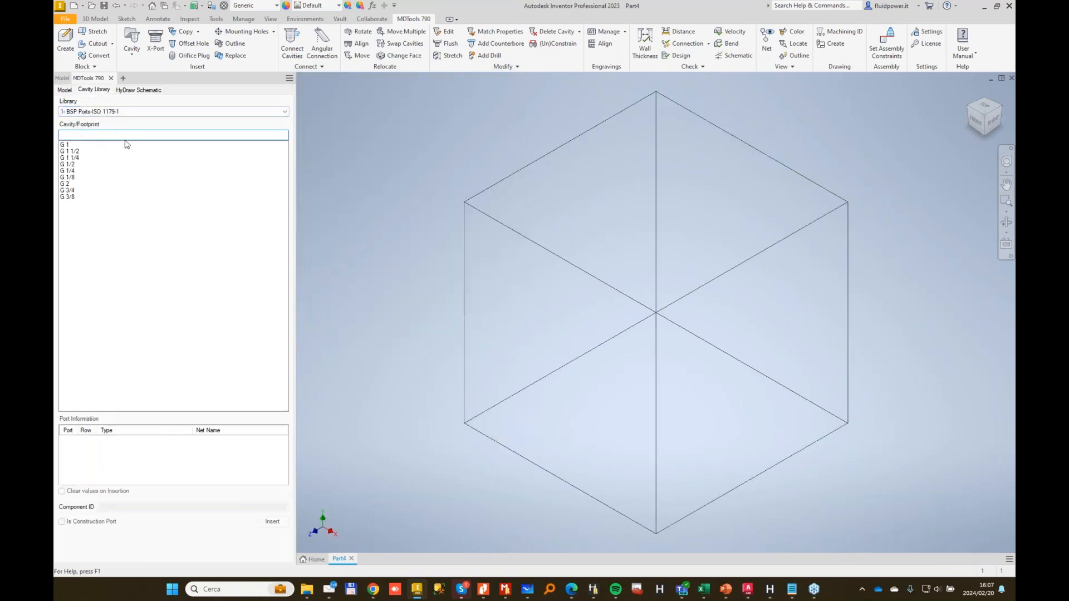
pyautogui.click(71, 165)
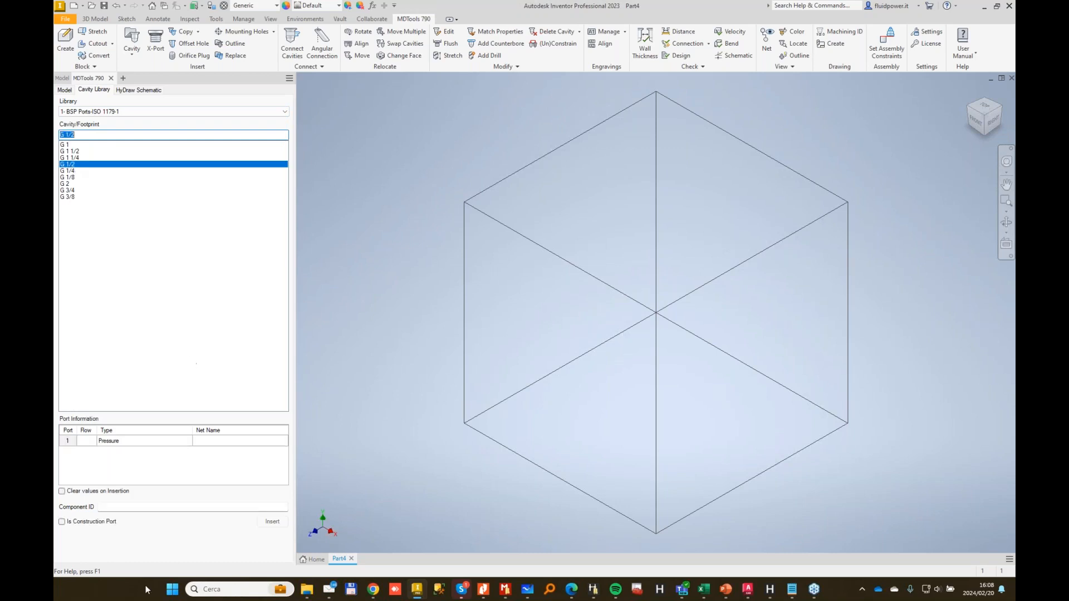
pyautogui.click(121, 509)
pyautogui.write('1')
pyautogui.click(273, 521)
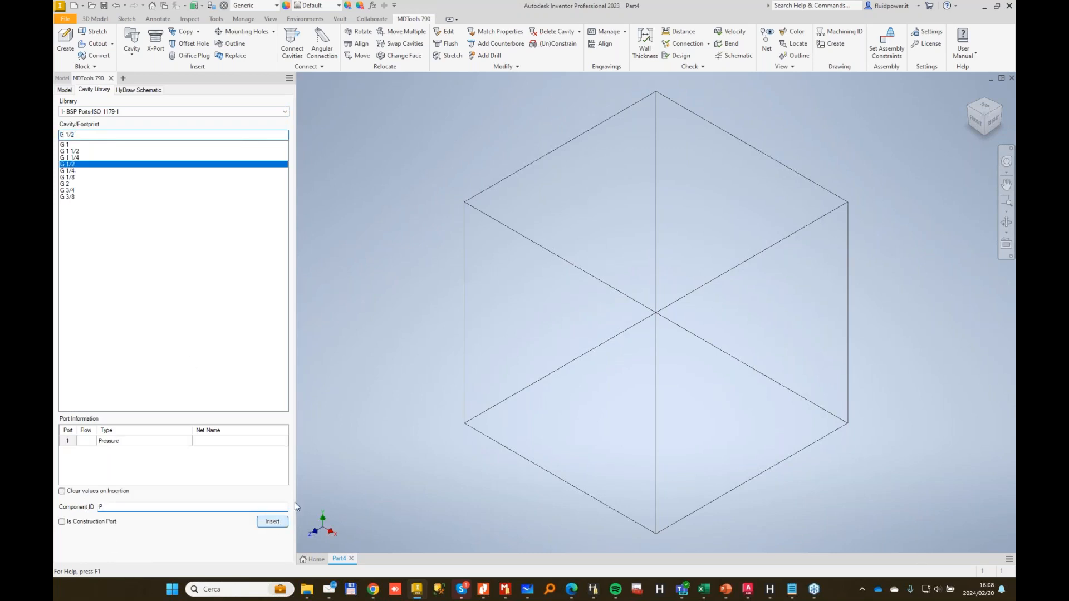
pyautogui.click(651, 193)
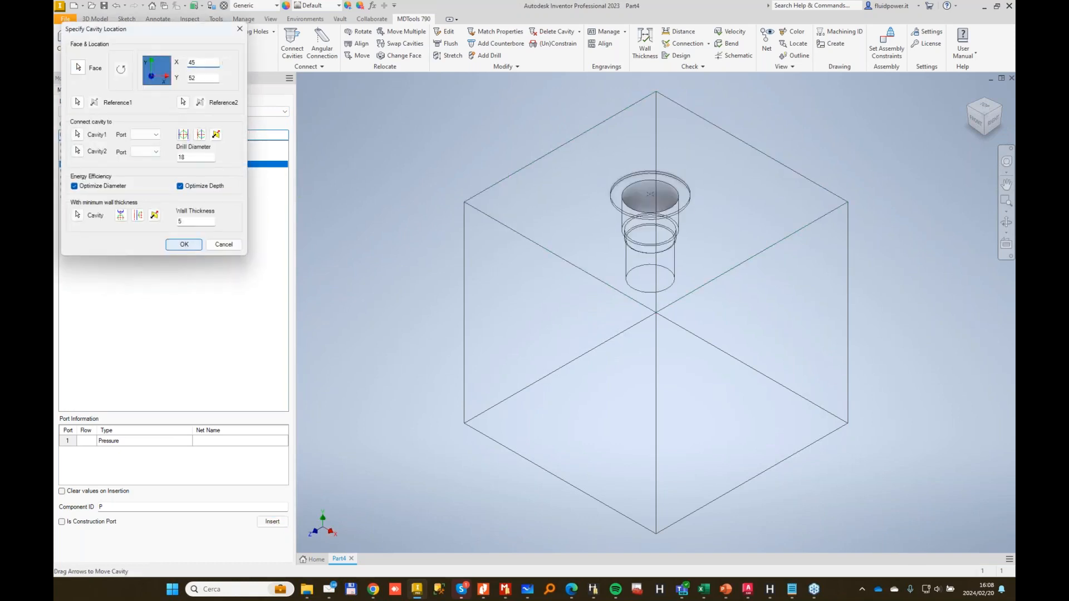
pyautogui.press('Return')
# Stretch the drill of the G 1/2 port to a diameter of 15 mm and a depth of 50 mm.
pyautogui.click(449, 55)
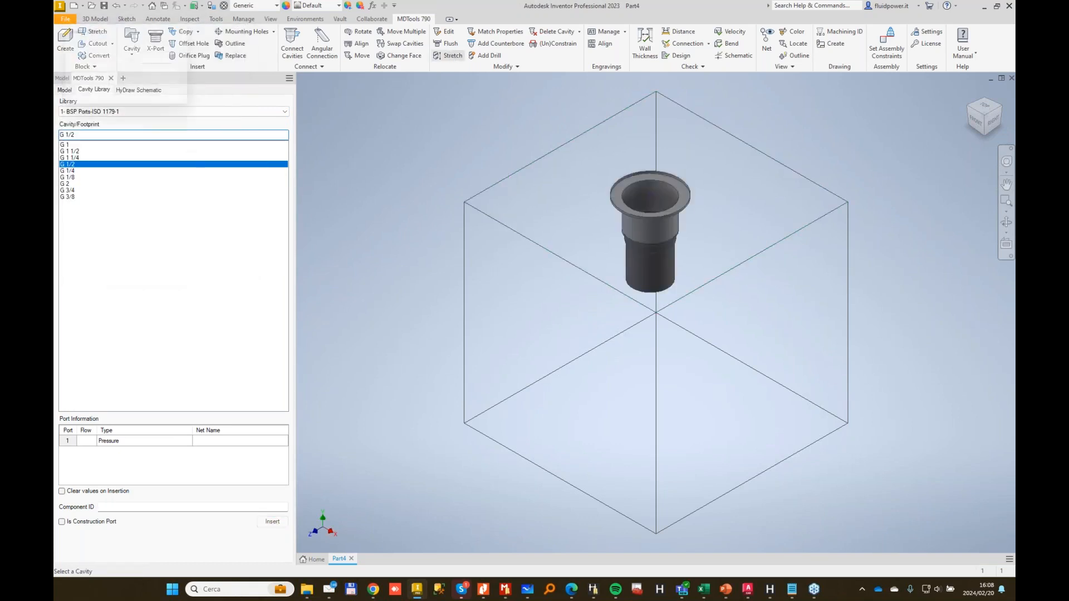
pyautogui.click(681, 210)
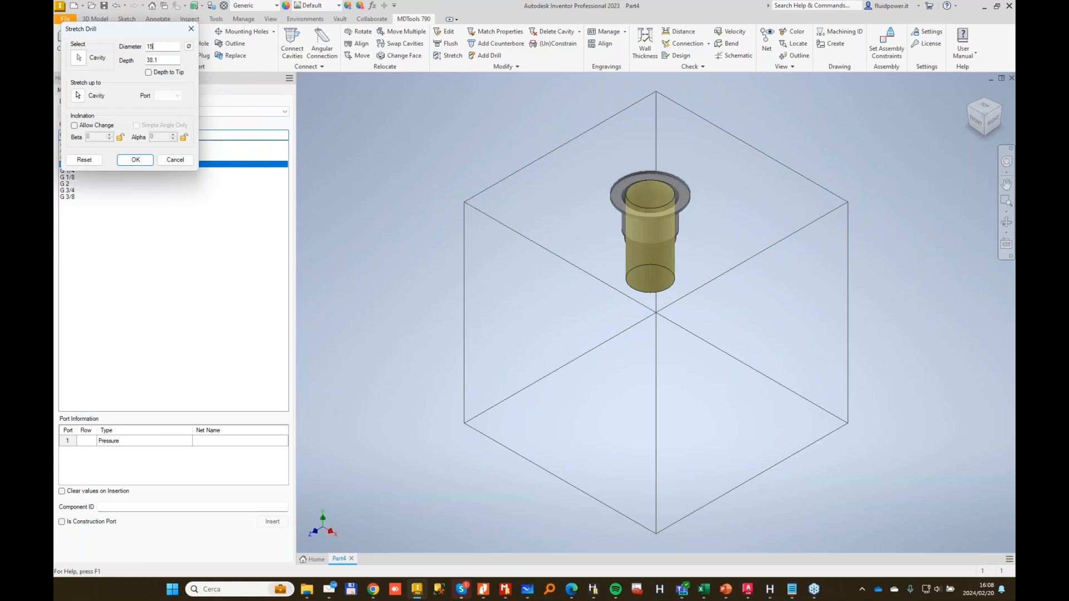
pyautogui.press('Tab')
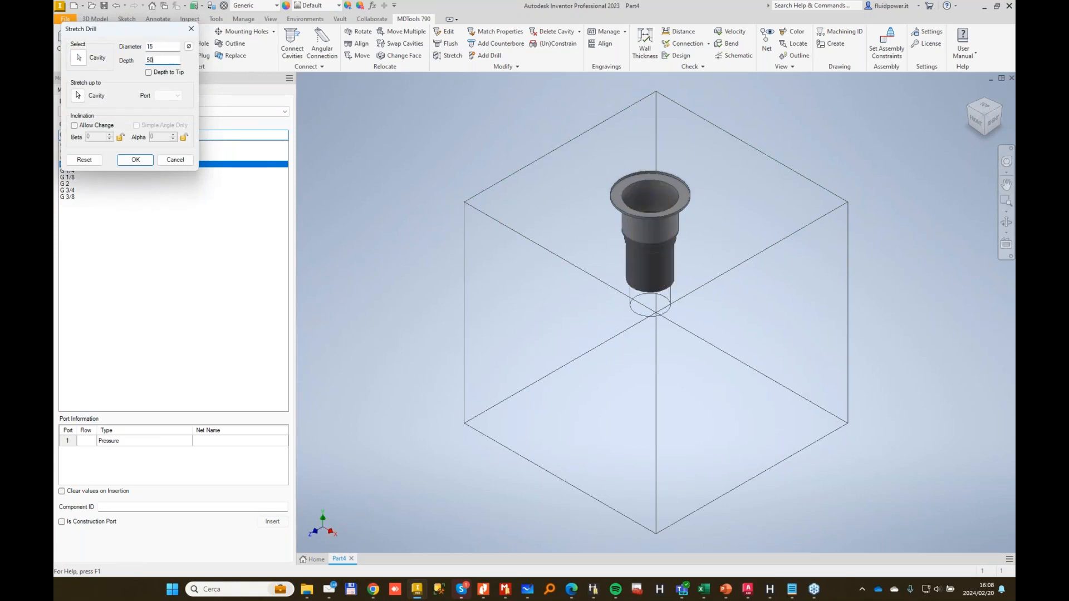
pyautogui.press('Return')
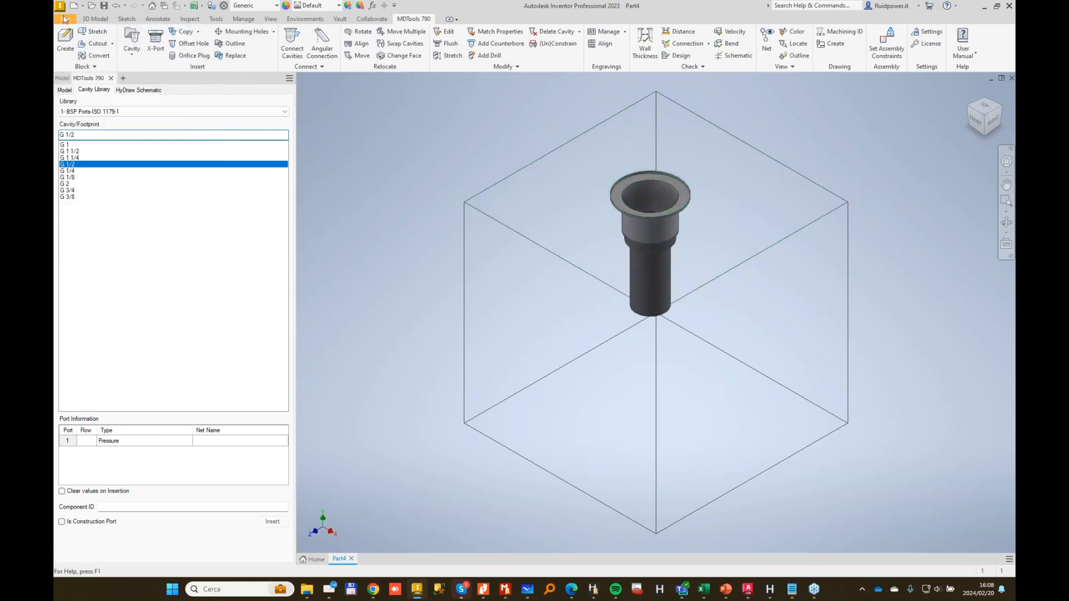
# Save the part as BLOCK1 in the folder D:\2024\Webinar\February\MDTools Library Webinar, accepting the location outside the active project.
pyautogui.hotkey('ctrl', 's')
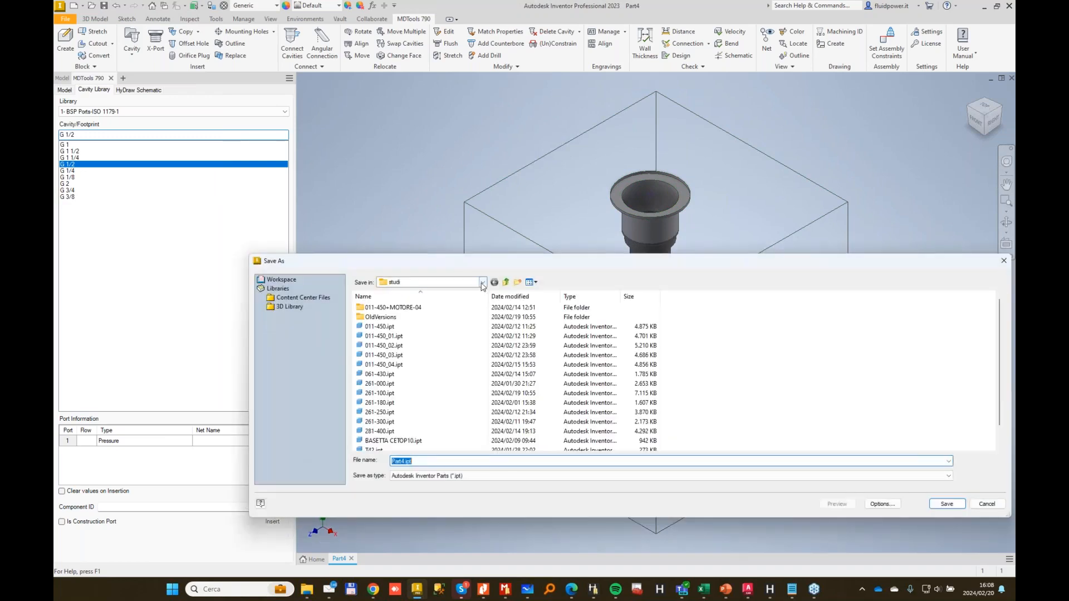
pyautogui.click(482, 282)
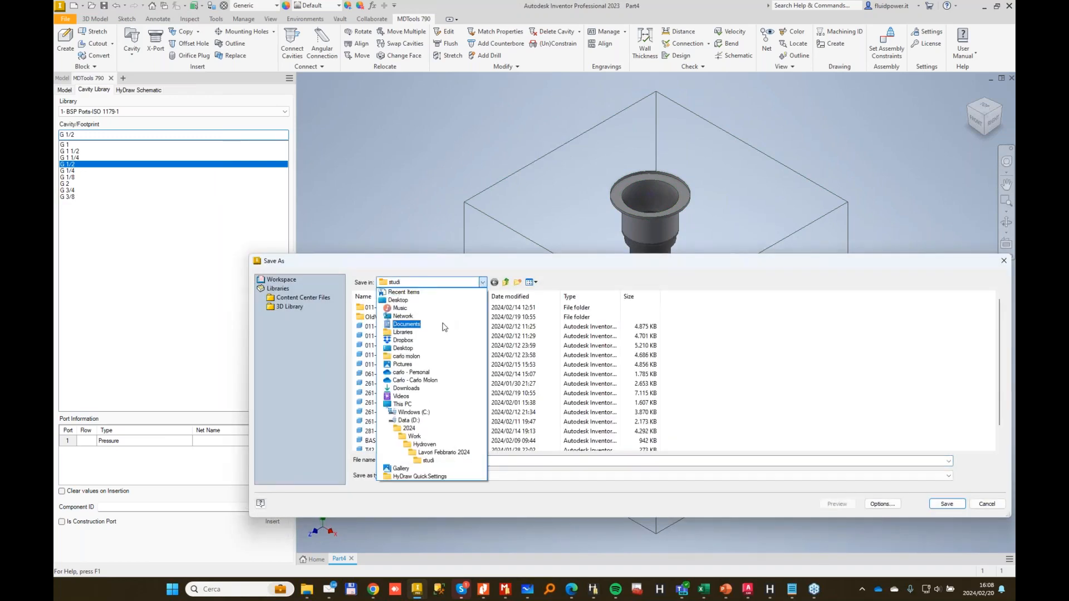
pyautogui.click(409, 428)
pyautogui.doubleClick(378, 317)
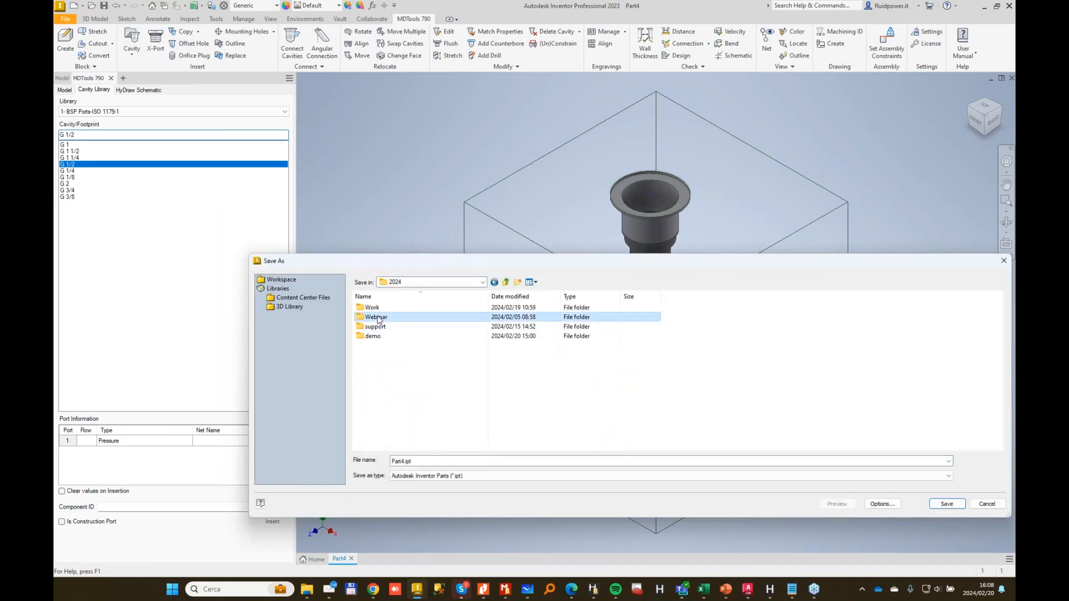
pyautogui.doubleClick(382, 308)
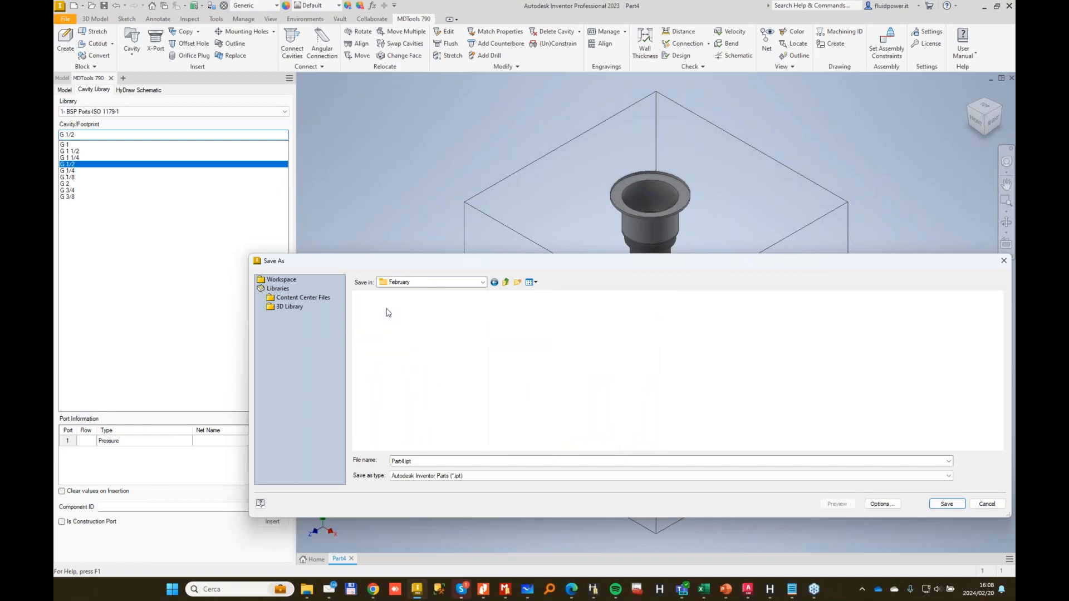
pyautogui.doubleClick(382, 317)
pyautogui.doubleClick(426, 460)
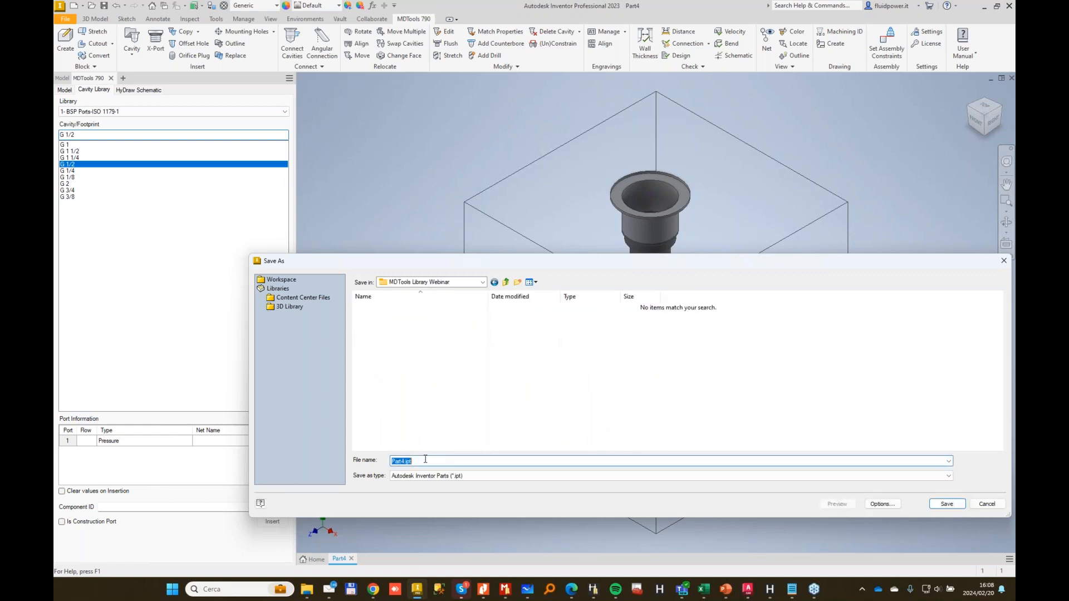
pyautogui.write('BLOCK1')
pyautogui.press('Return')
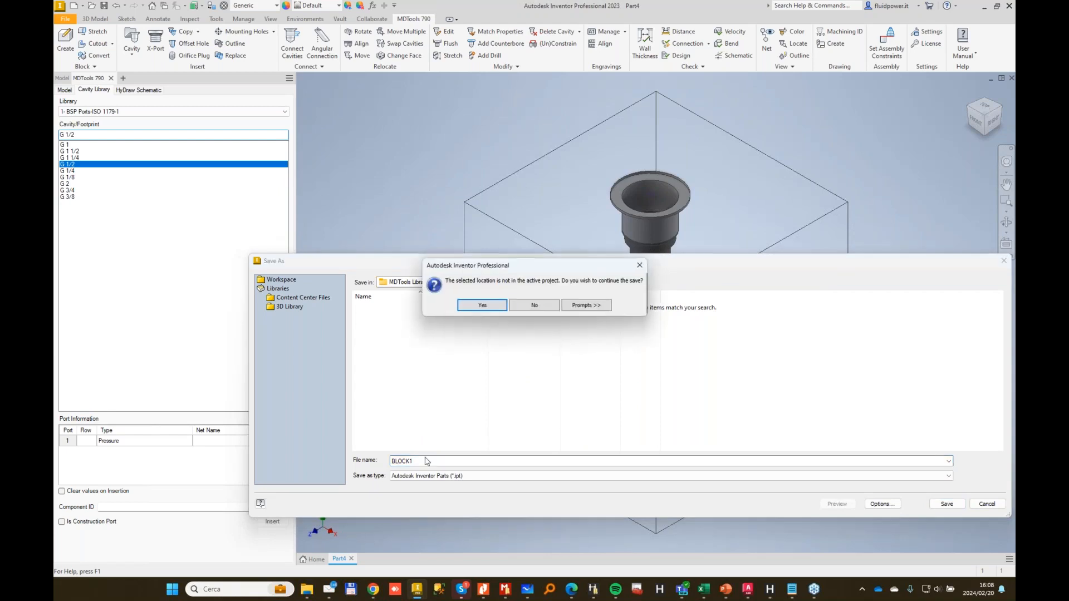
pyautogui.click(481, 305)
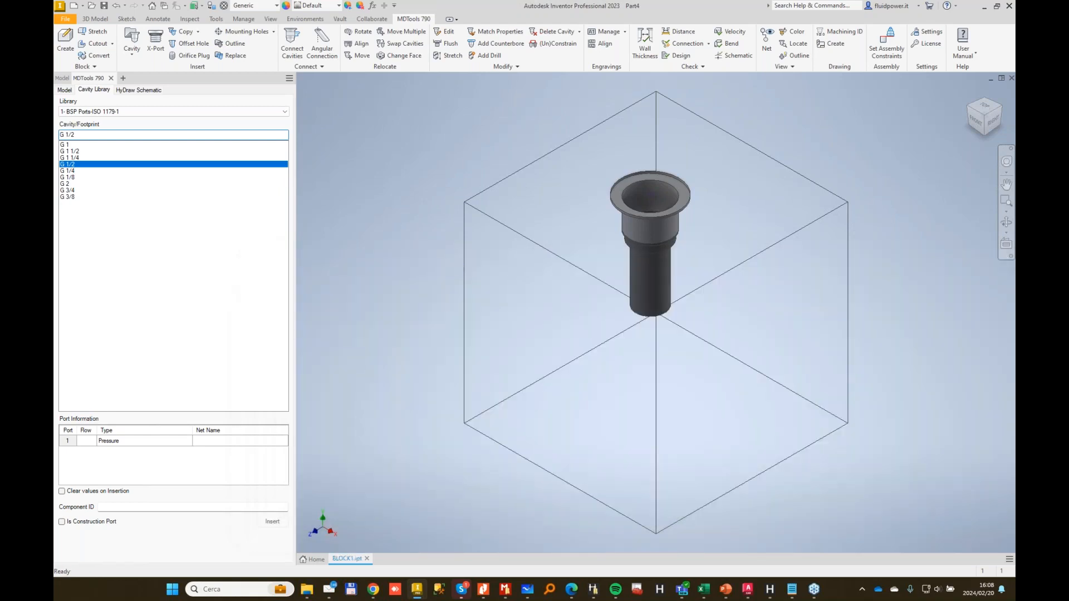
# Create a drawing from the standard.dwg template and generate the block's MDTools views at 1:1 scale with Front as base view.
pyautogui.click(72, 7)
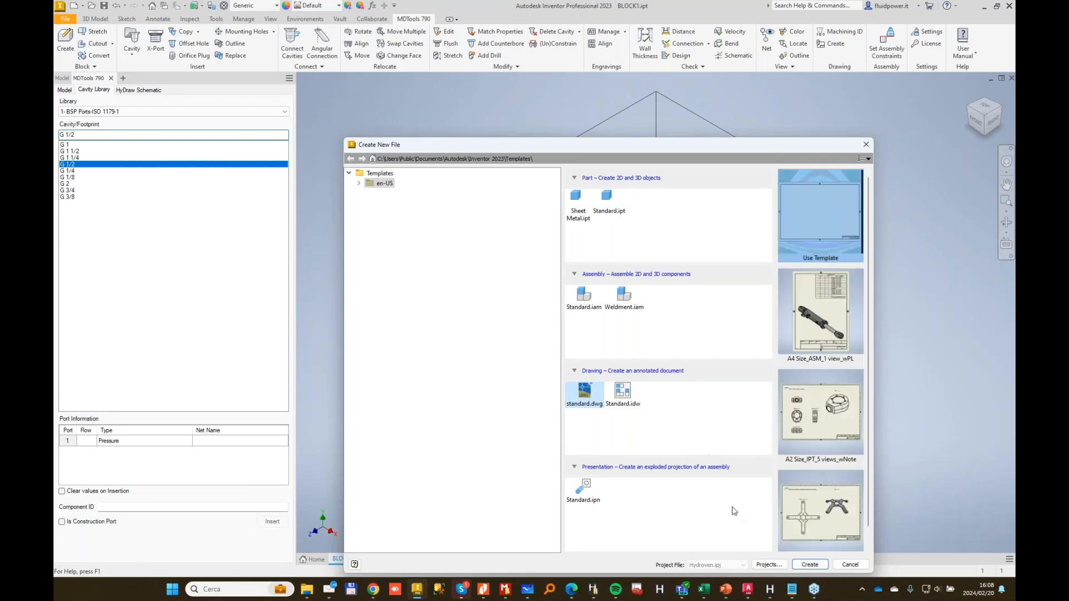
pyautogui.click(812, 565)
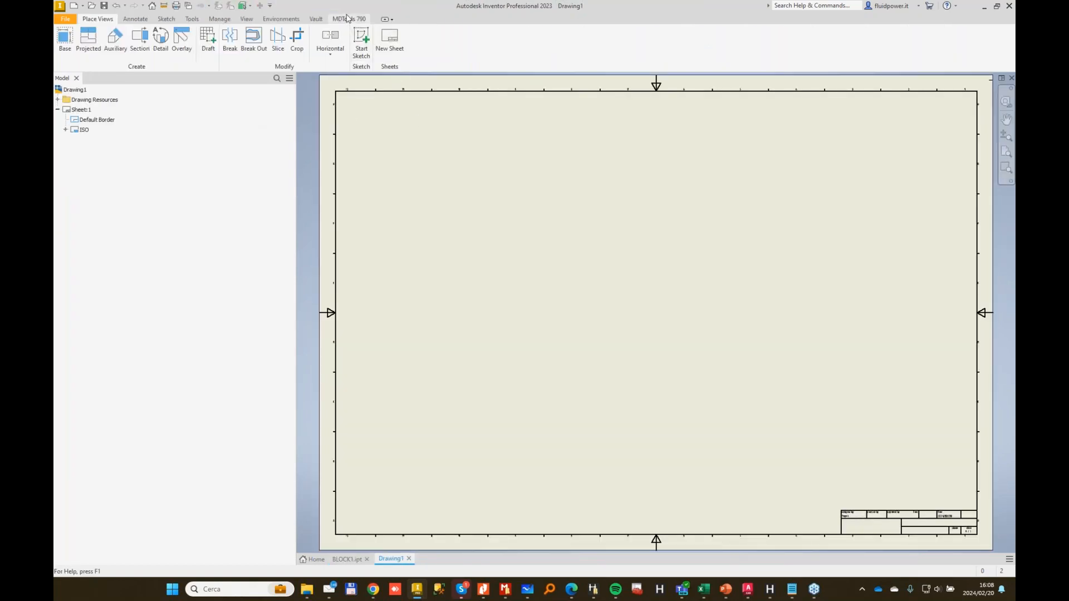
pyautogui.click(349, 18)
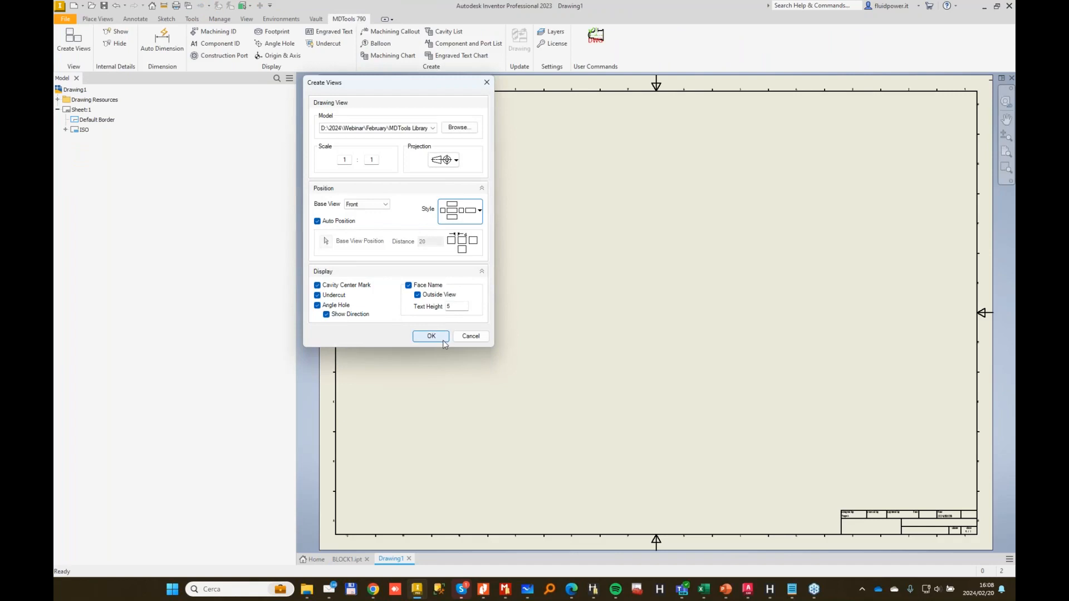
pyautogui.press('Return')
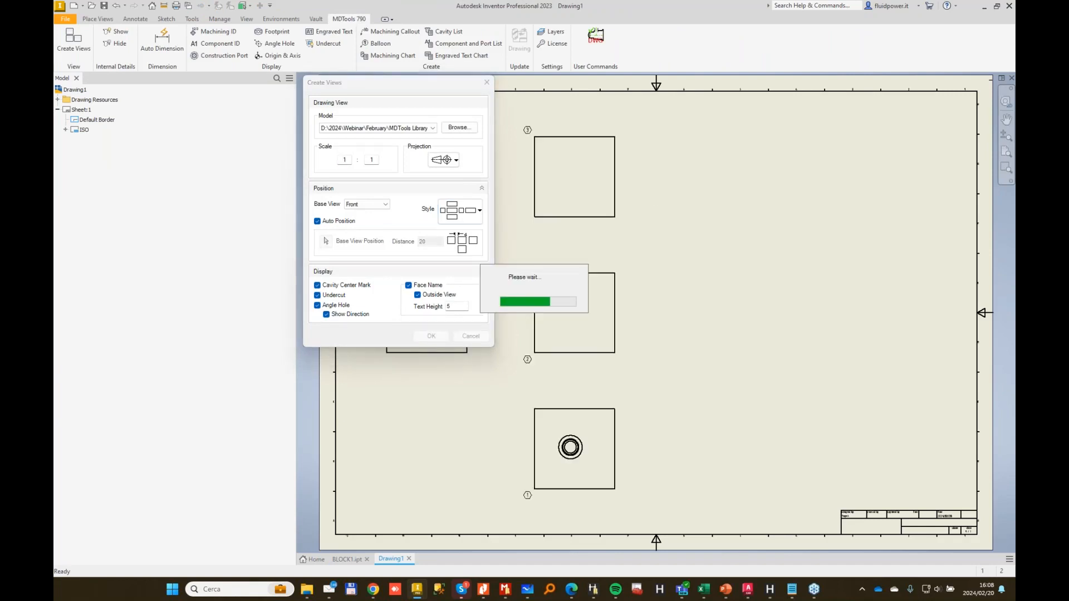
# Create machining callouts for all cavities in the block drawing.
pyautogui.click(388, 32)
pyautogui.click(206, 163)
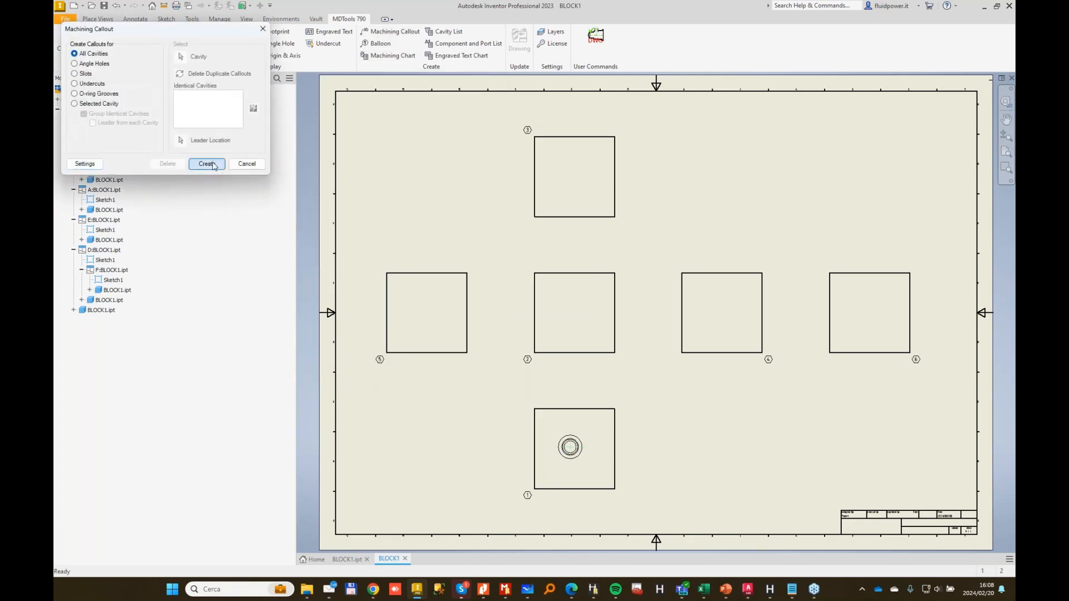
pyautogui.scroll(5, 591, 438)
pyautogui.scroll(3, 589, 435)
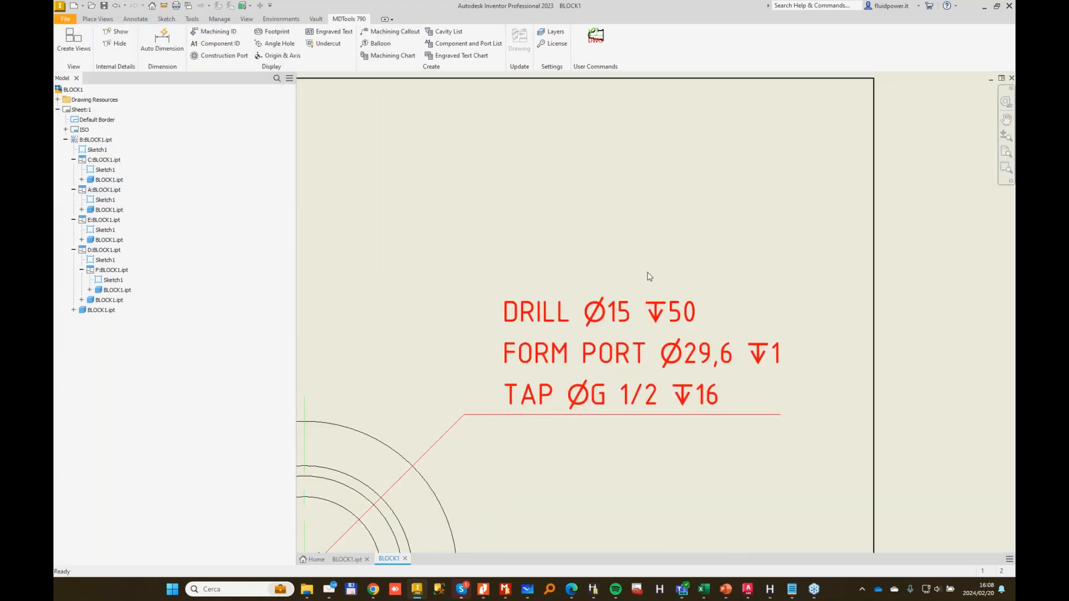
# Move the G 1/2 port's machining callout just above the upper edge of view 1.
pyautogui.scroll(-3, 657, 381)
pyautogui.moveTo(548, 394); pyautogui.dragTo(602, 168)
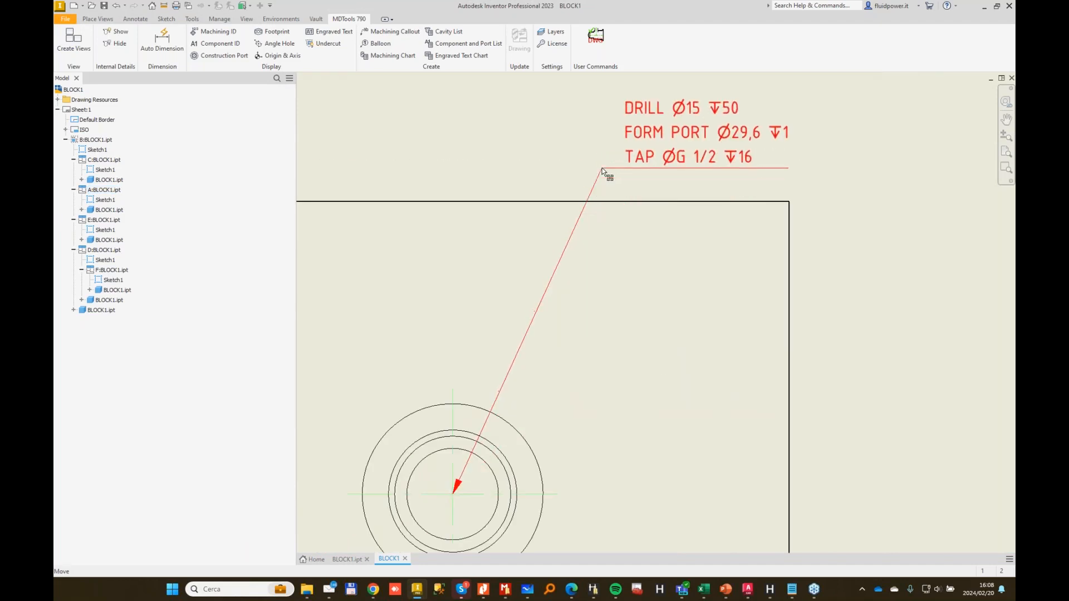
pyautogui.moveTo(626, 164); pyautogui.dragTo(582, 258, button='middle')
pyautogui.scroll(-3, 661, 325)
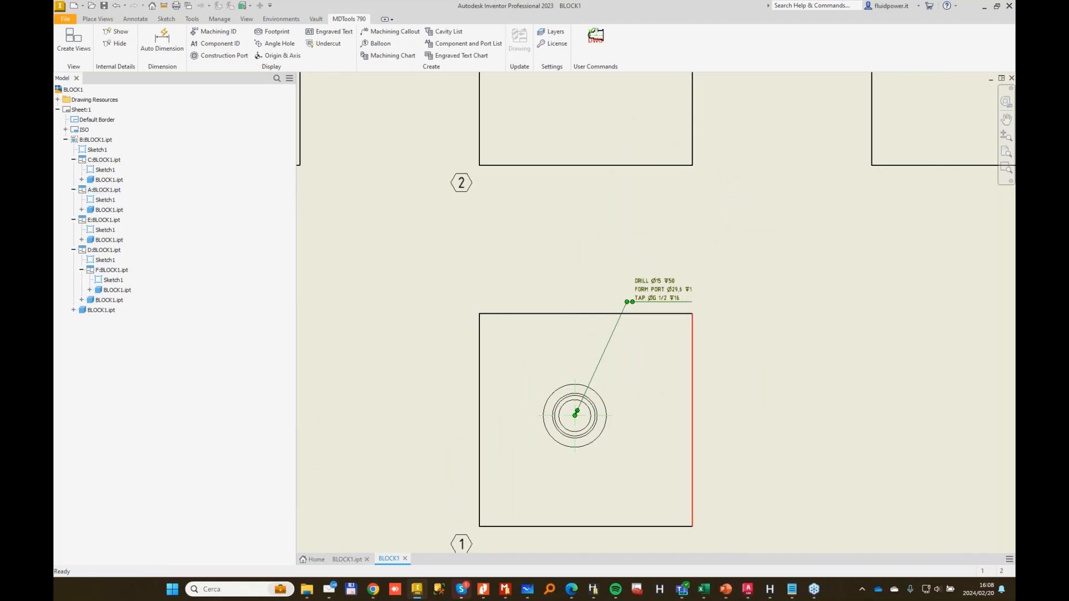
pyautogui.scroll(-3, 663, 475)
pyautogui.scroll(5, 689, 385)
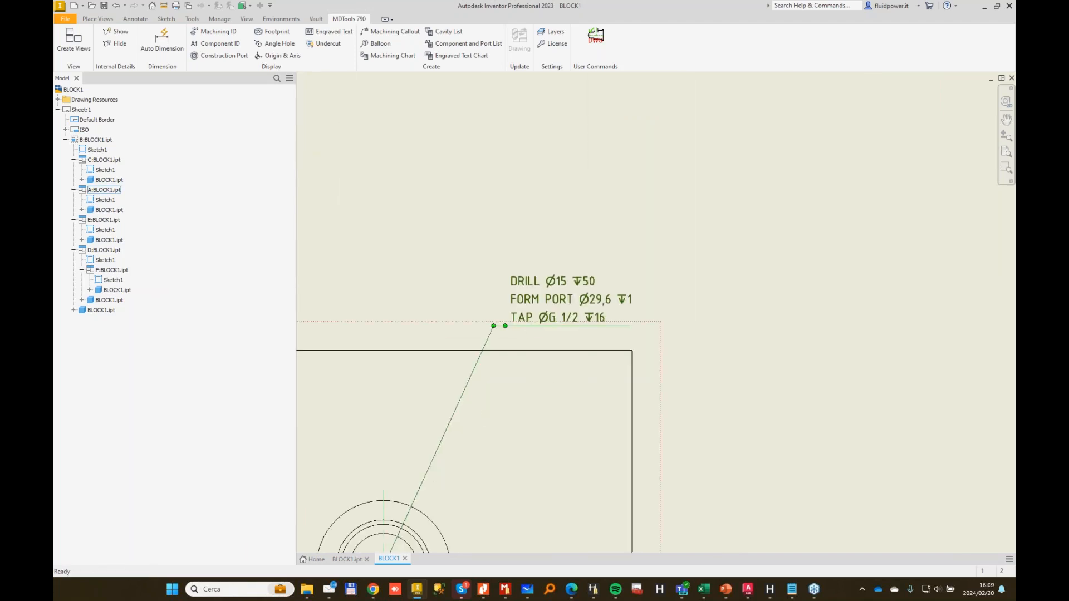
pyautogui.click(495, 327)
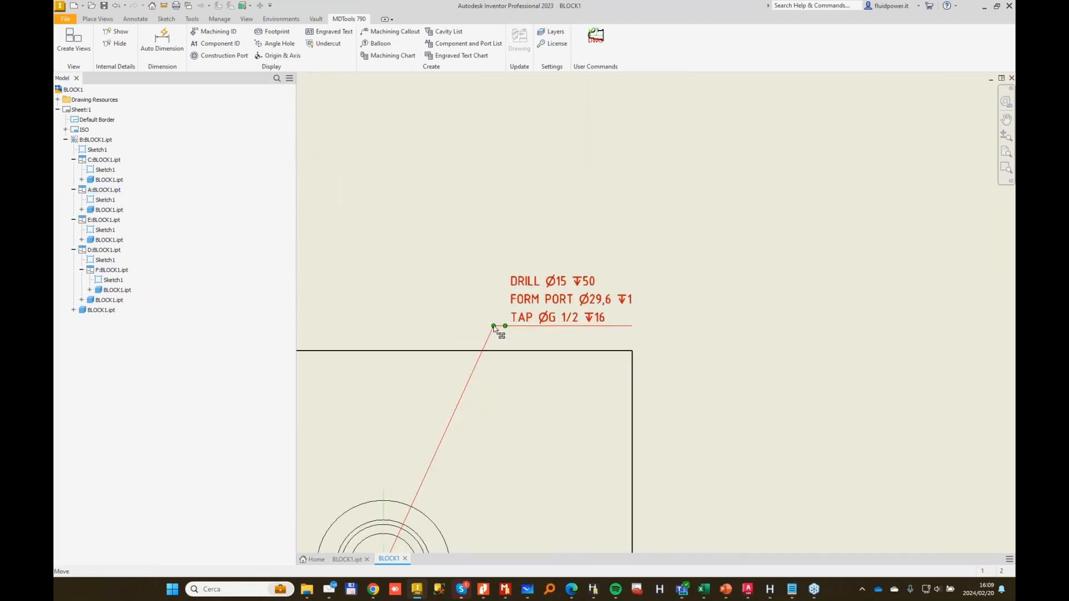
pyautogui.moveTo(495, 328); pyautogui.dragTo(501, 300)
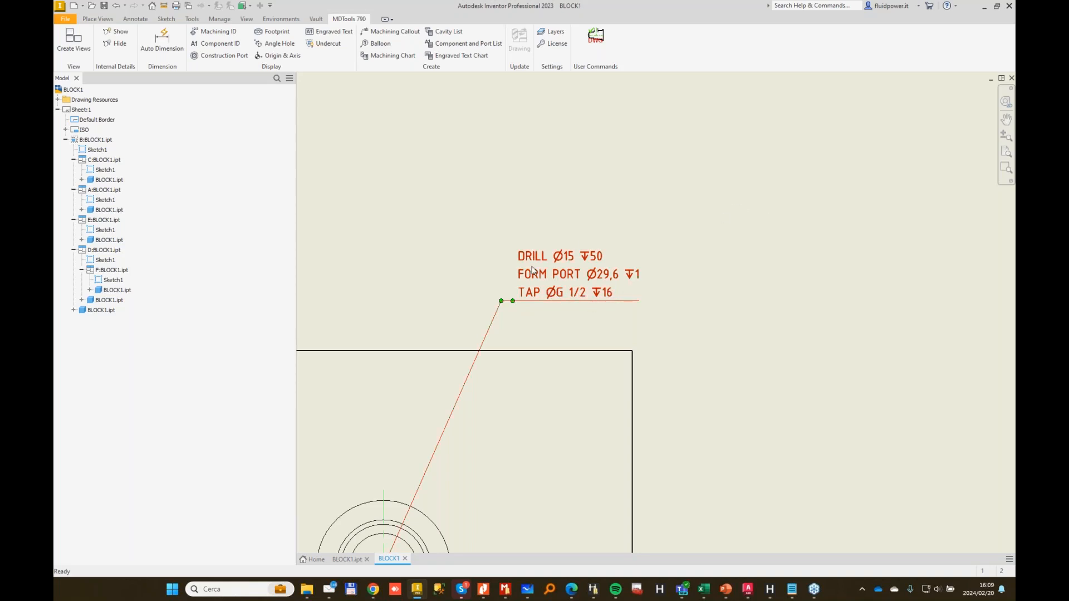
pyautogui.scroll(-5, 599, 310)
pyautogui.scroll(-4, 467, 377)
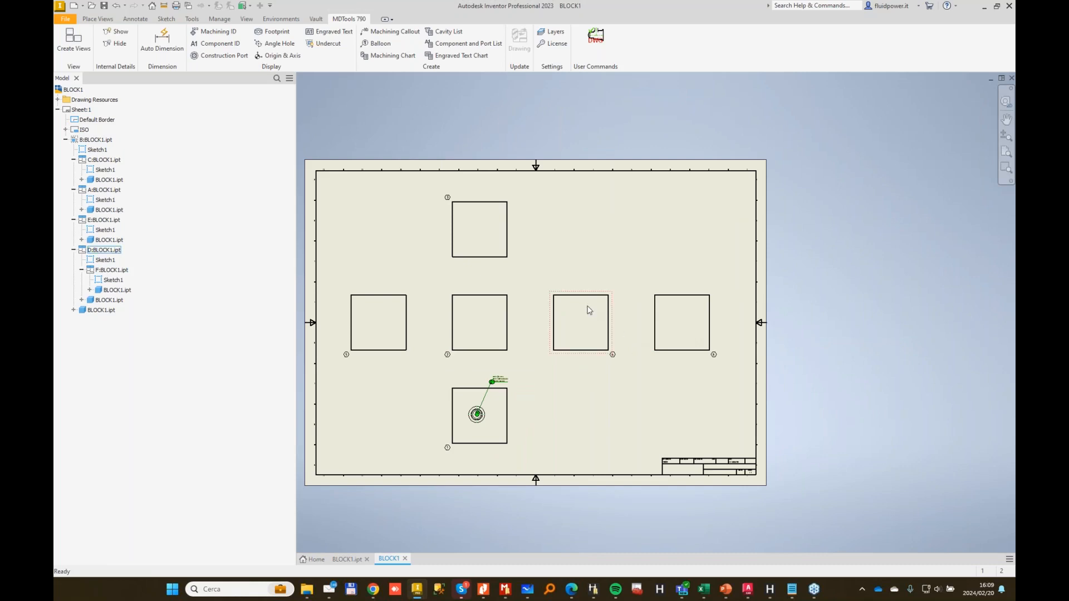
pyautogui.moveTo(526, 356); pyautogui.dragTo(536, 353, button='middle')
pyautogui.scroll(6, 477, 389)
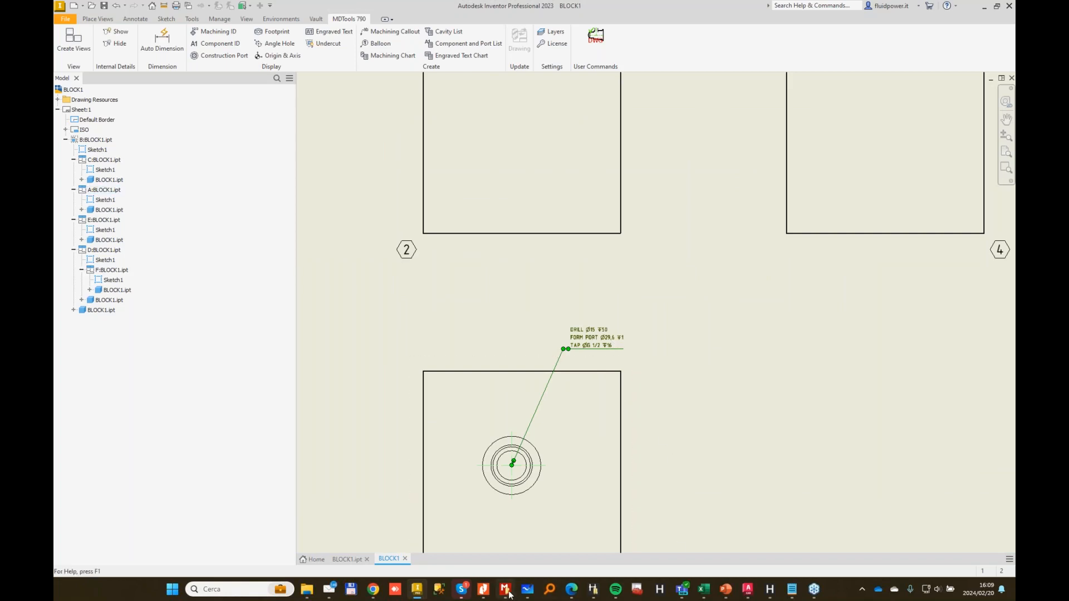
# In MDTools Library Manager, clear the DRILL operation name of the G 1/4 port and replace FORM PORT with Lam.
pyautogui.moveTo(510, 593)
pyautogui.click(515, 532)
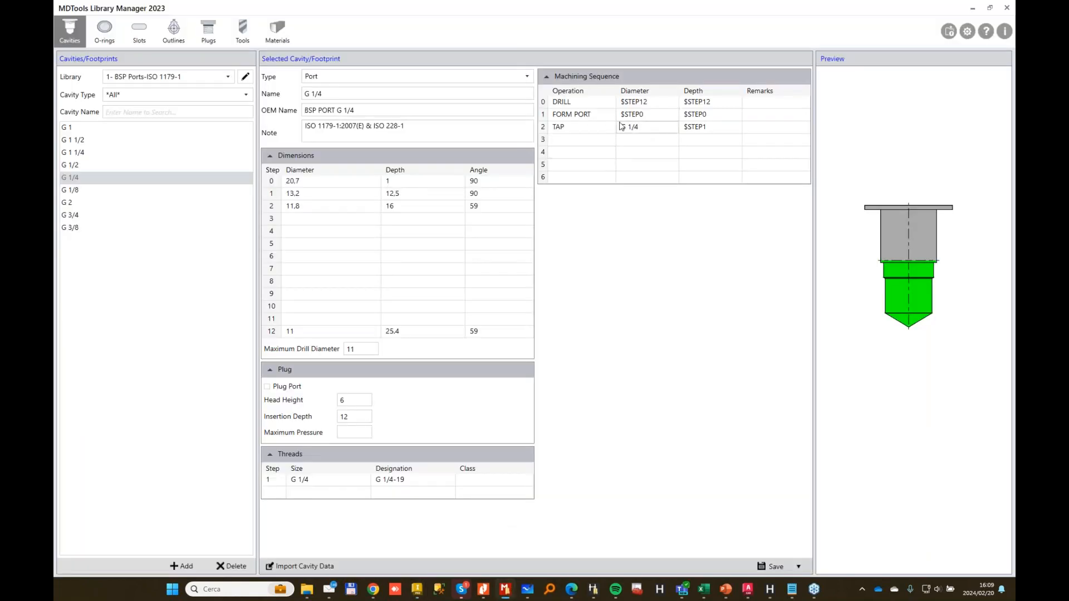
pyautogui.doubleClick(590, 102)
pyautogui.press('Delete')
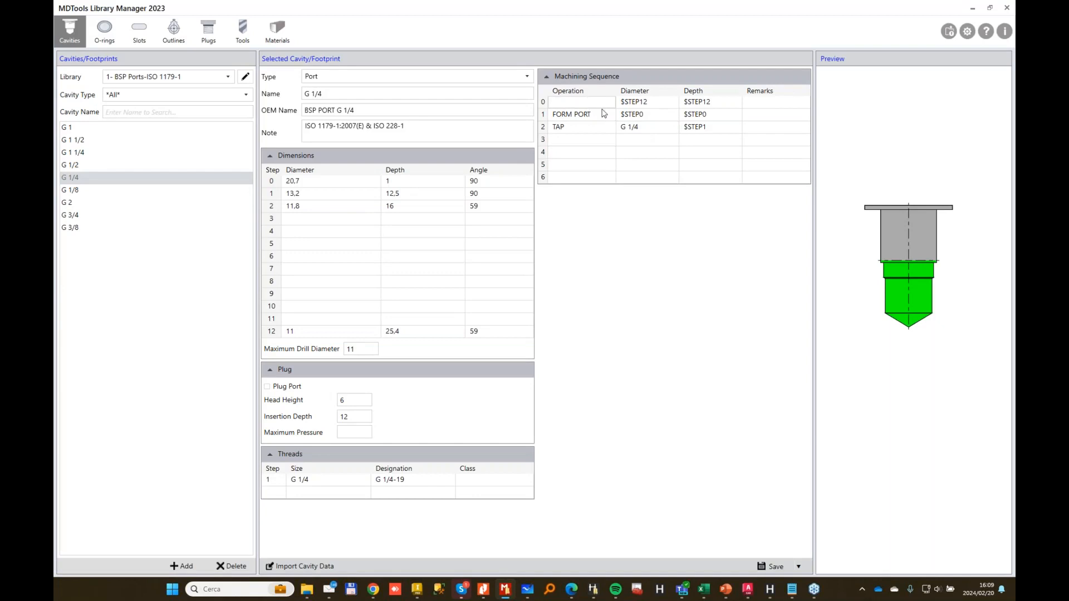
pyautogui.doubleClick(607, 117)
pyautogui.press('Delete')
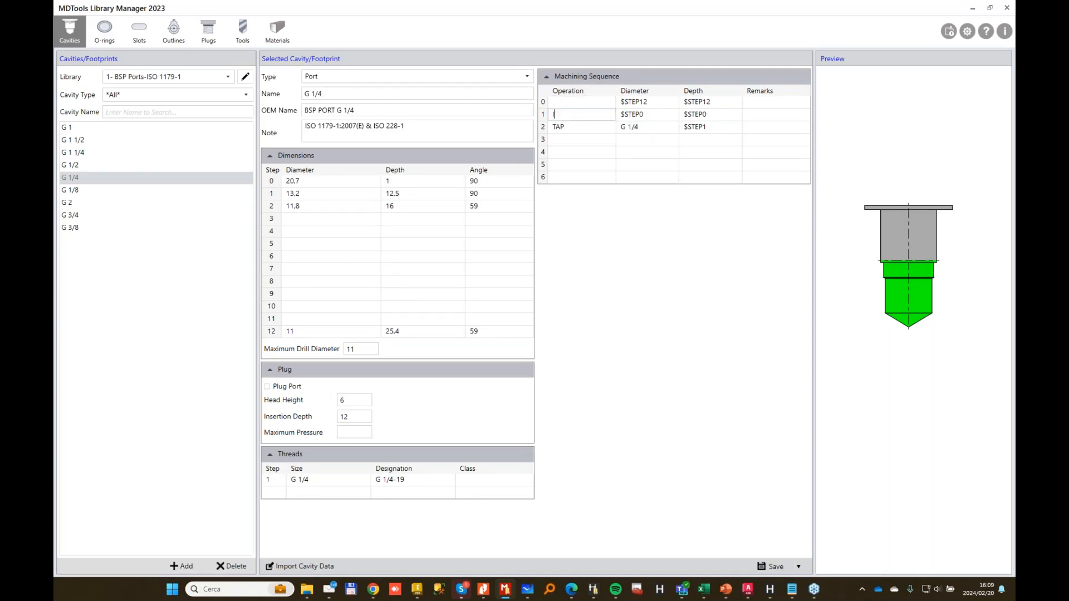
pyautogui.write('L')
pyautogui.press('capslock')
# Replace the TAP operation name with G 1/4, moving that text out of the row's diameter cell.
pyautogui.click(597, 133)
pyautogui.press('BackSpace')
pyautogui.click(652, 129)
pyautogui.hotkey('ctrl', 'x')
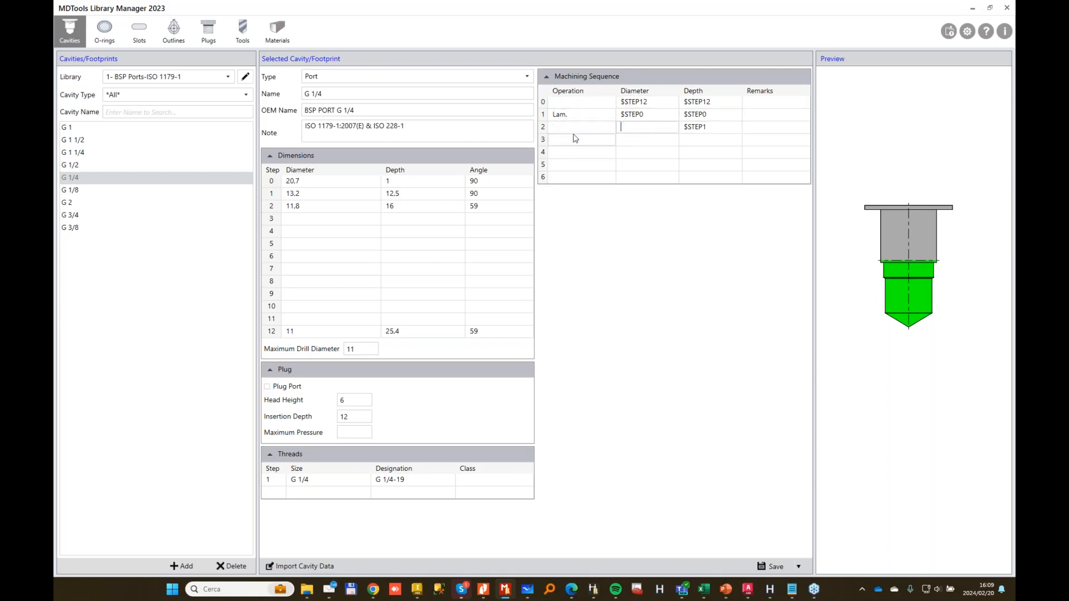
pyautogui.click(573, 132)
pyautogui.hotkey('ctrl', 'v')
pyautogui.click(713, 129)
pyautogui.click(717, 104)
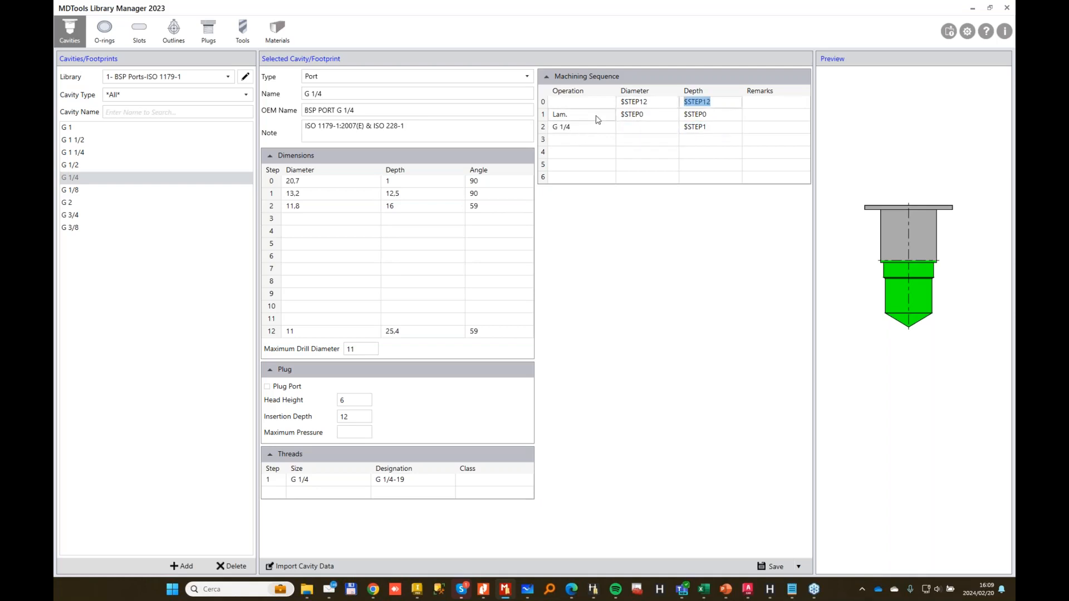
pyautogui.click(591, 128)
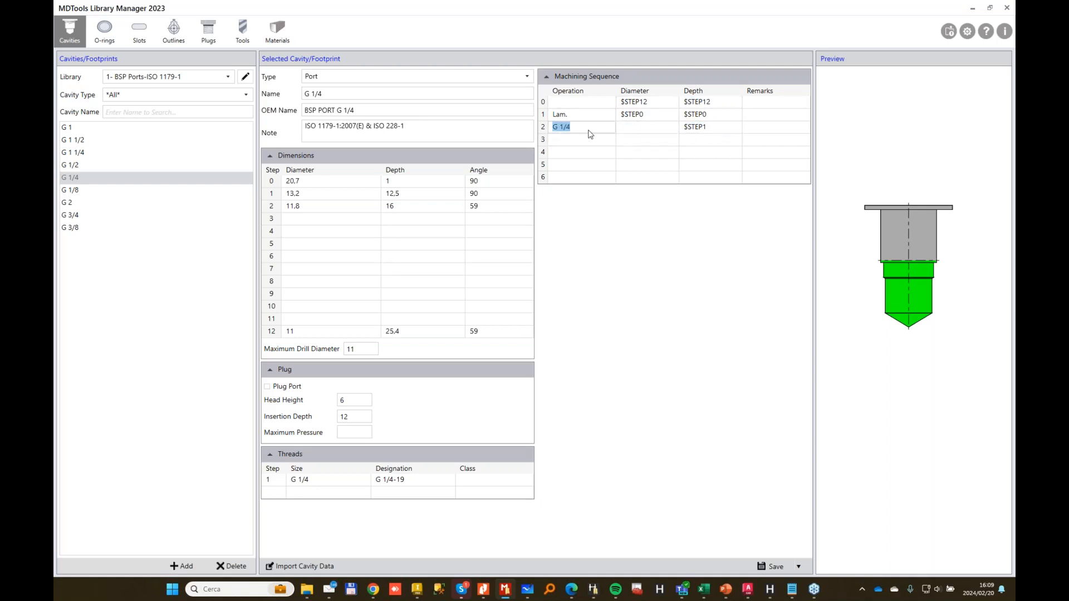
pyautogui.click(657, 141)
# Move the G 1/4 operation and its $STEP1 depth down to row 3 of the machining sequence.
pyautogui.click(577, 132)
pyautogui.hotkey('ctrl', 'x')
pyautogui.click(573, 142)
pyautogui.hotkey('ctrl', 'v')
pyautogui.click(699, 130)
pyautogui.hotkey('ctrl', 'x')
pyautogui.click(704, 144)
pyautogui.hotkey('ctrl', 'v')
# Move the Lam. operation with its $STEP0 diameter and depth down to row 2 of the machining sequence.
pyautogui.click(579, 115)
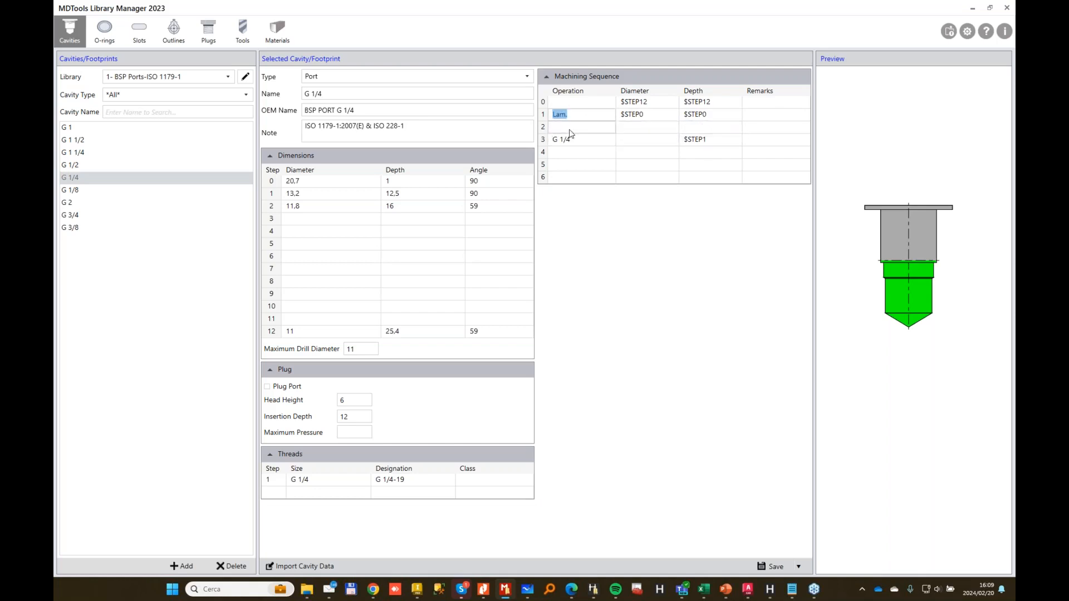
pyautogui.hotkey('ctrl', 'x')
pyautogui.click(574, 128)
pyautogui.hotkey('ctrl', 'v')
pyautogui.click(646, 114)
pyautogui.hotkey('ctrl', 'x')
pyautogui.click(649, 128)
pyautogui.hotkey('ctrl', 'v')
pyautogui.click(707, 116)
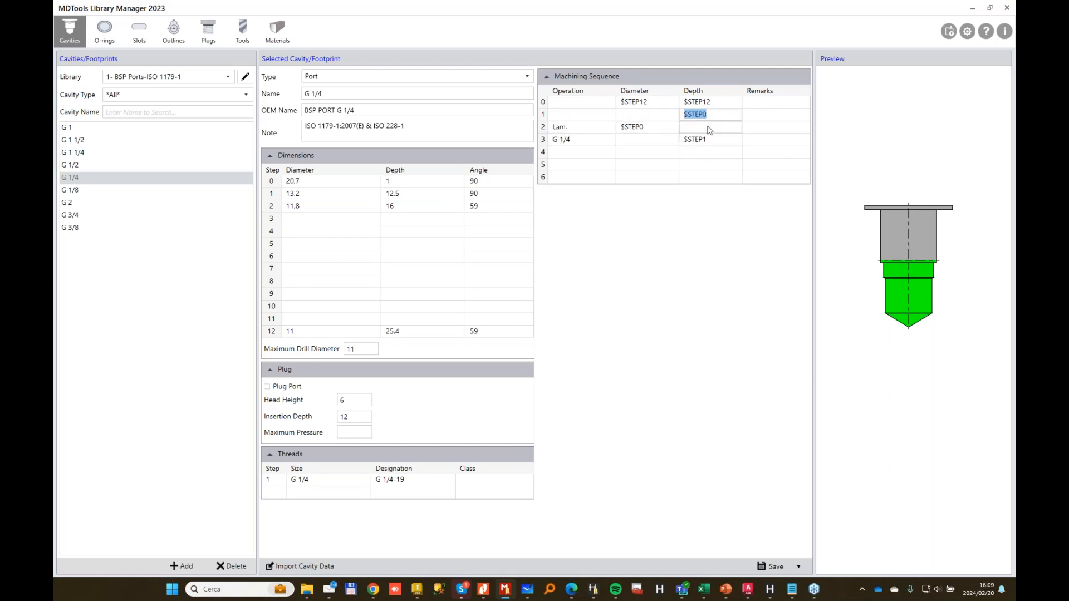
pyautogui.hotkey('ctrl', 'x')
pyautogui.click(703, 128)
pyautogui.hotkey('ctrl', 'v')
# Set both diameter and depth in row 1 of the machining sequence to $STEP2, and save the G 1/4 port.
pyautogui.click(641, 103)
pyautogui.hotkey('ctrl', 'c')
pyautogui.click(646, 115)
pyautogui.hotkey('ctrl', 'v')
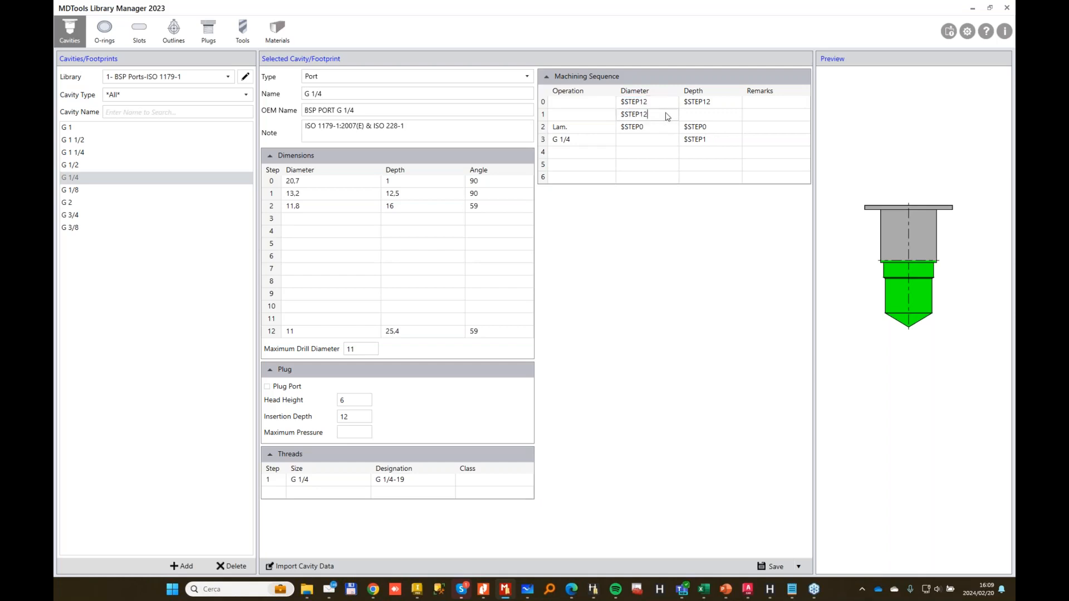
pyautogui.click(702, 114)
pyautogui.click(717, 103)
pyautogui.hotkey('ctrl', 'x')
pyautogui.click(713, 117)
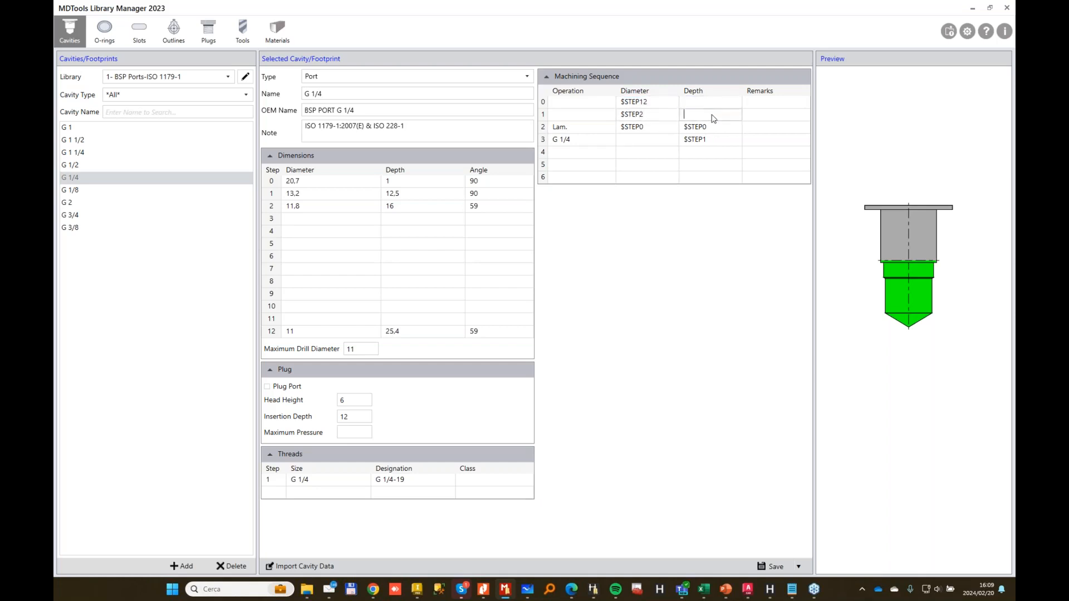
pyautogui.hotkey('ctrl', 'v')
pyautogui.click(647, 117)
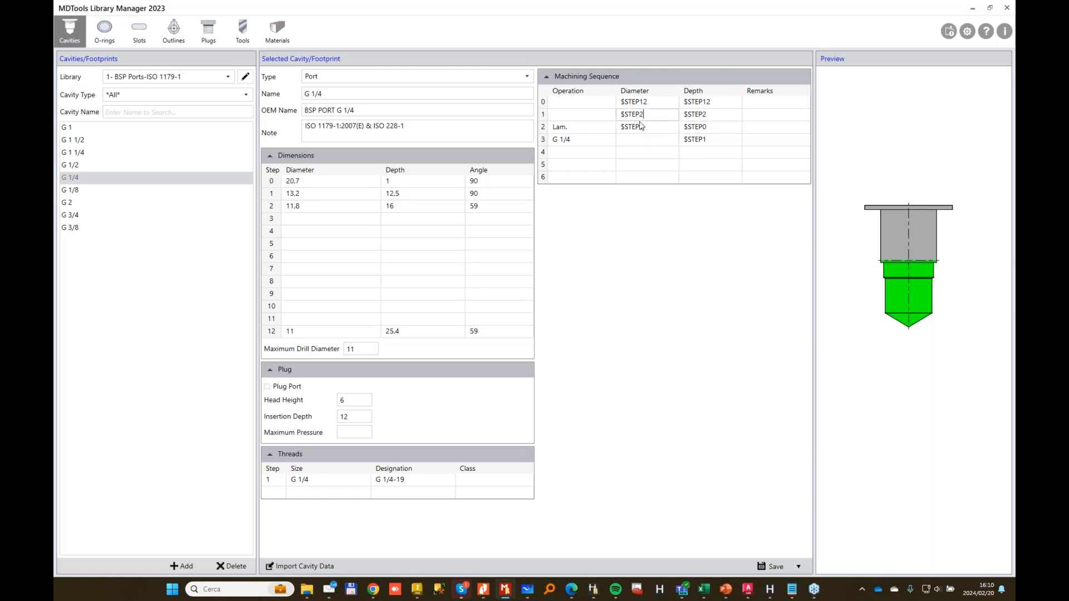
pyautogui.click(310, 207)
pyautogui.click(702, 114)
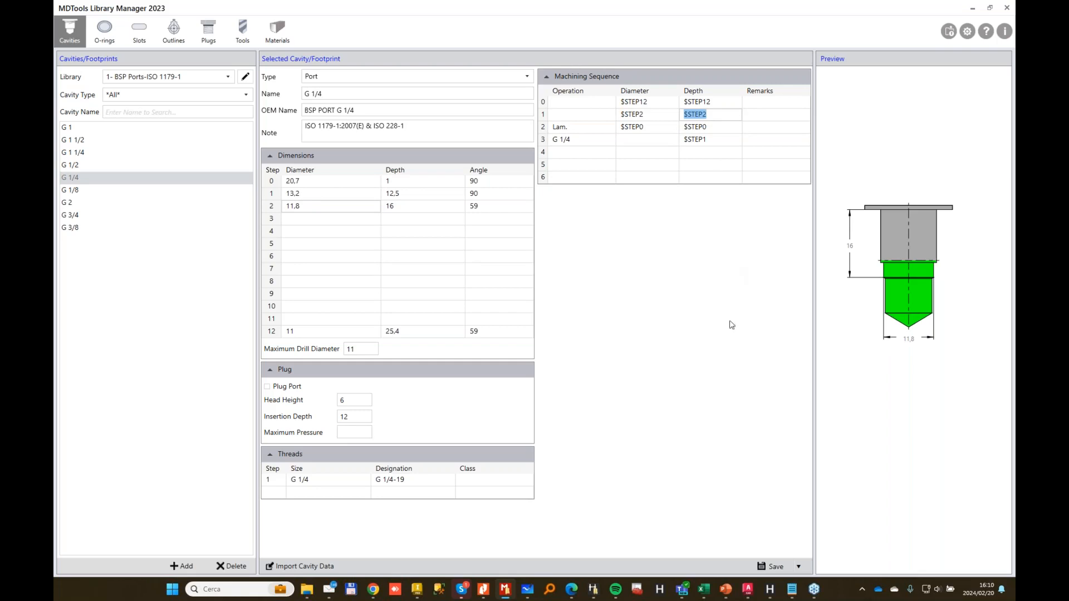
pyautogui.click(772, 567)
pyautogui.click(111, 192)
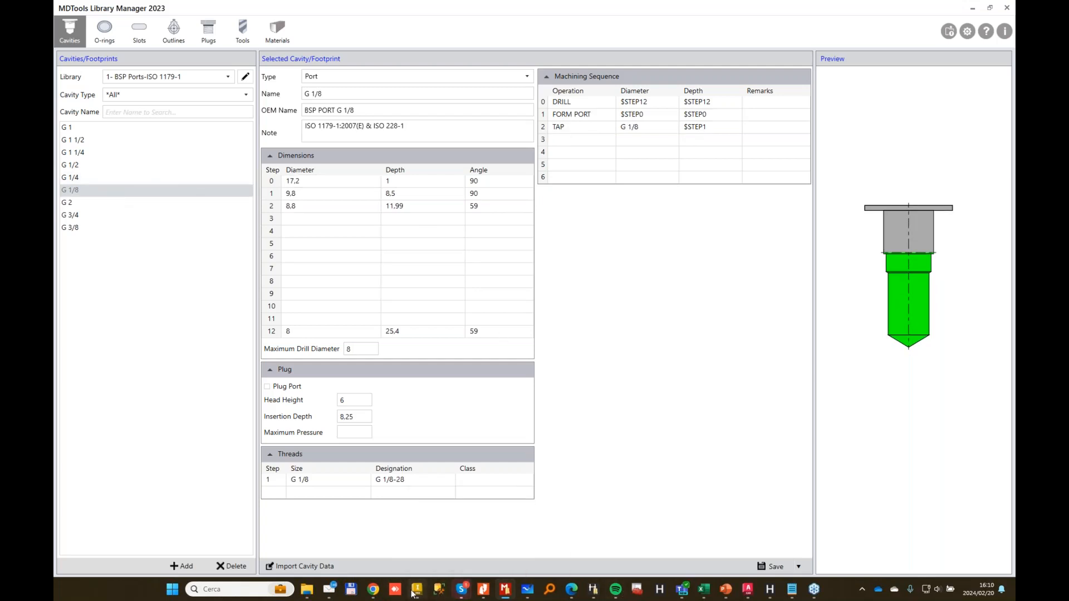
# Switch to BLOCK1.ipt in Inventor and insert a G 1/4 port on the block's top face at X 75, Y 74, with component ID 2.
pyautogui.moveTo(416, 589)
pyautogui.click(427, 545)
pyautogui.click(345, 562)
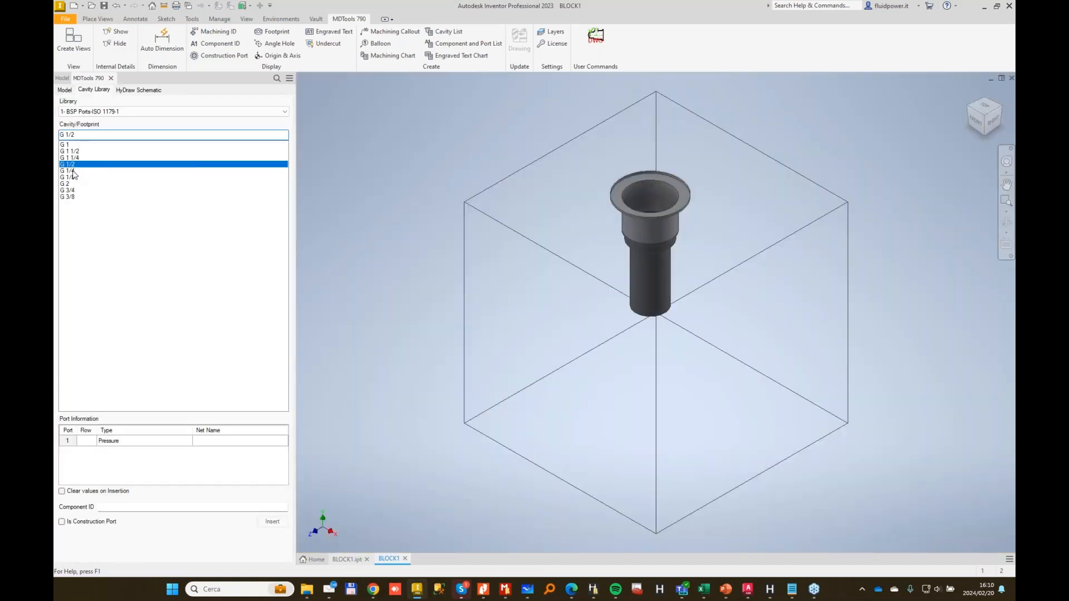
pyautogui.click(69, 171)
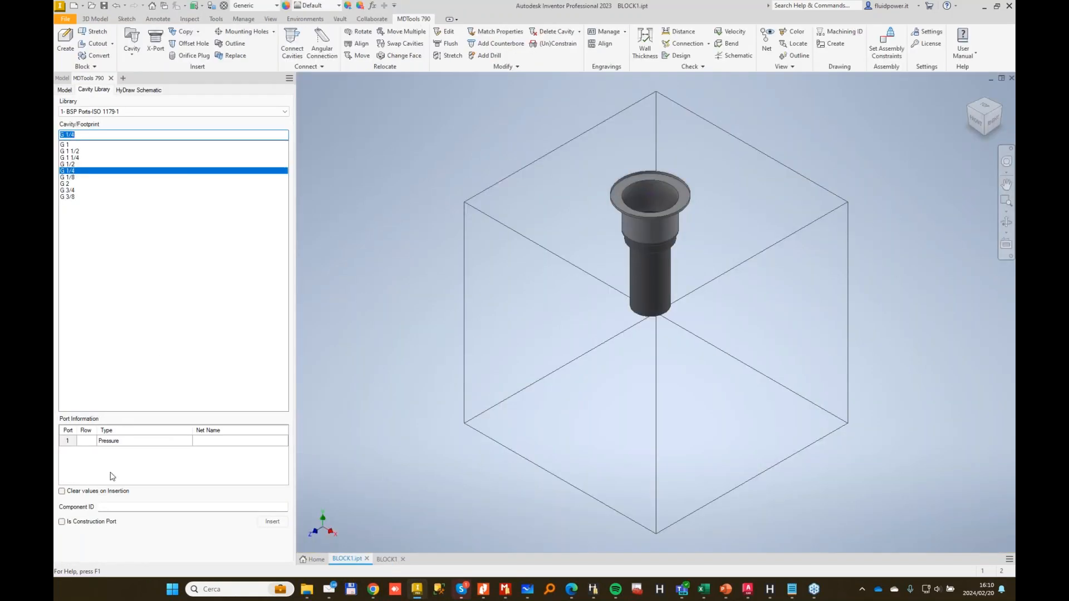
pyautogui.click(115, 507)
pyautogui.write('2')
pyautogui.click(273, 521)
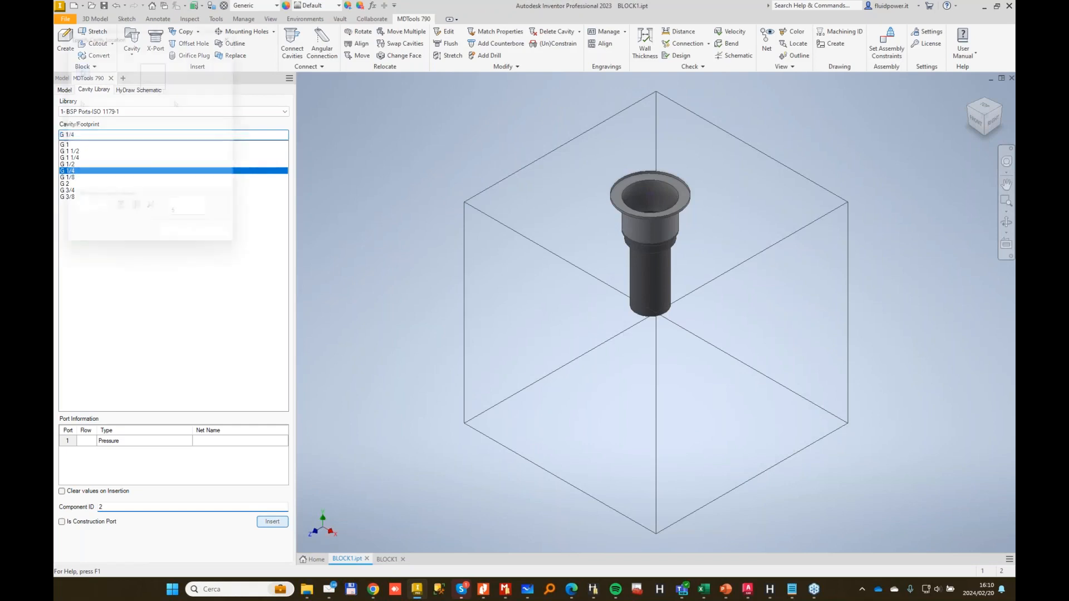
pyautogui.click(771, 339)
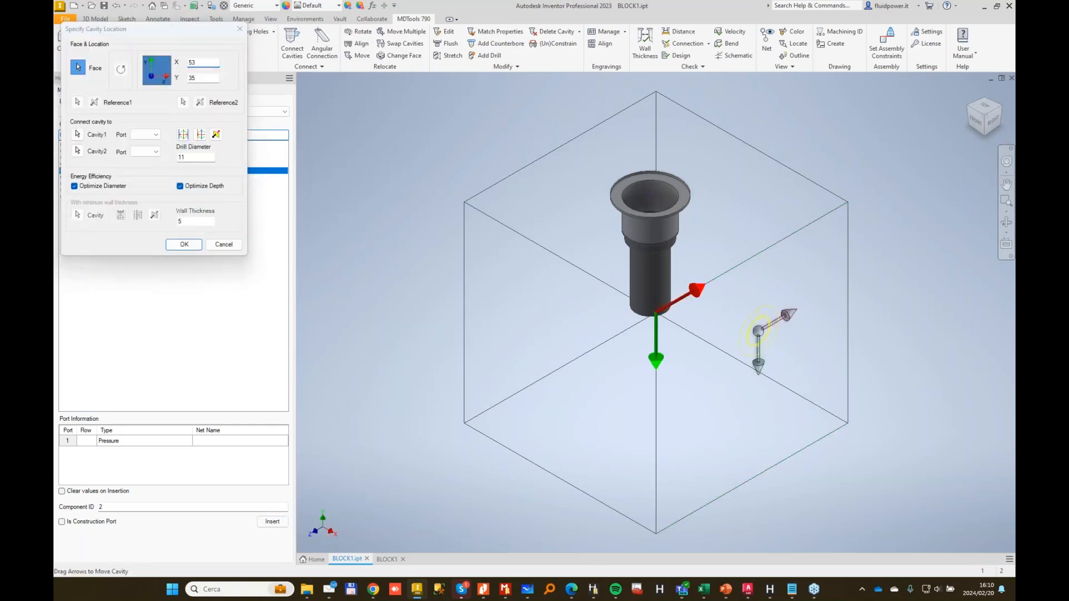
pyautogui.click(750, 207)
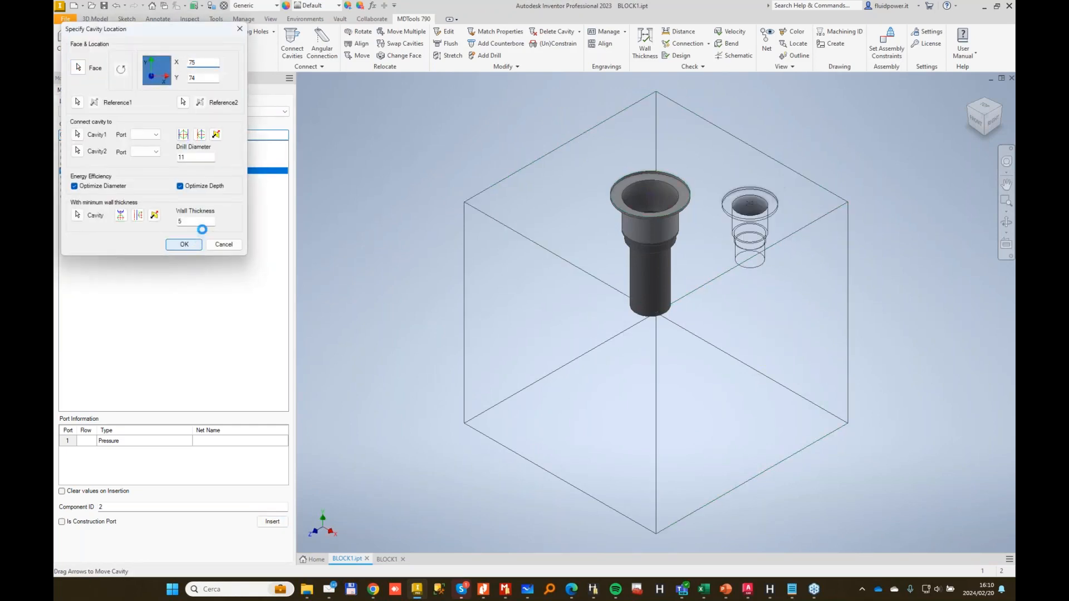
pyautogui.press('Return')
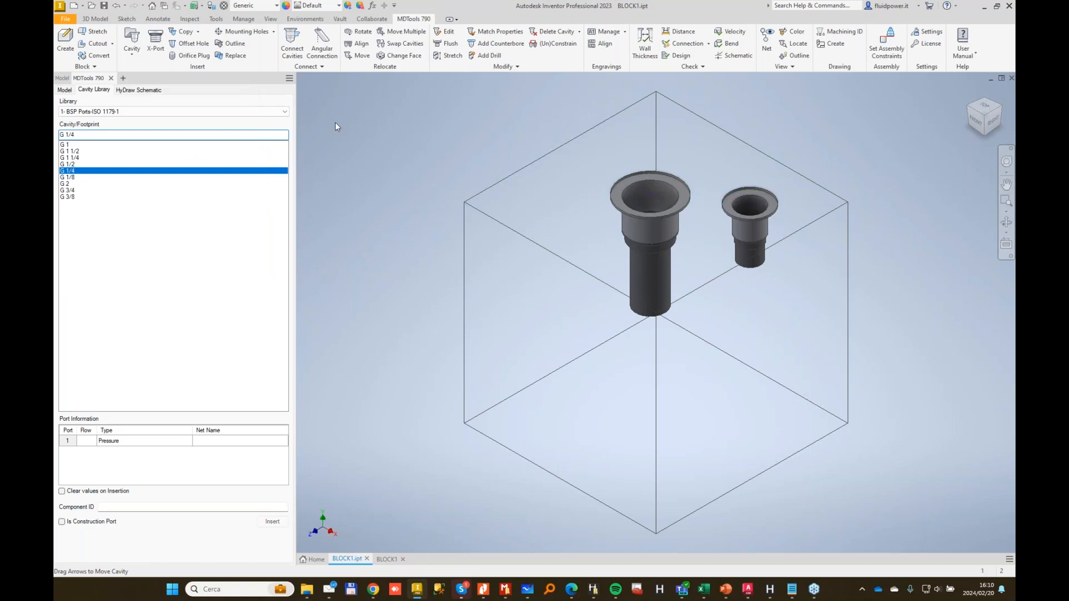
# Stretch the drill of the G 1/4 port to a diameter of 8 mm and a depth of 50 mm.
pyautogui.click(446, 57)
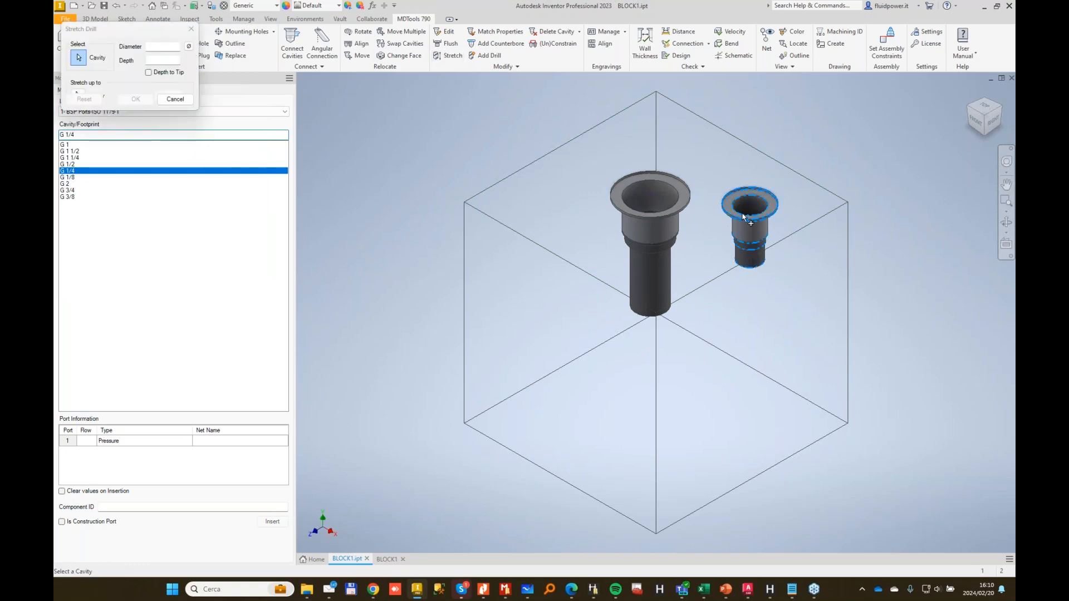
pyautogui.click(744, 217)
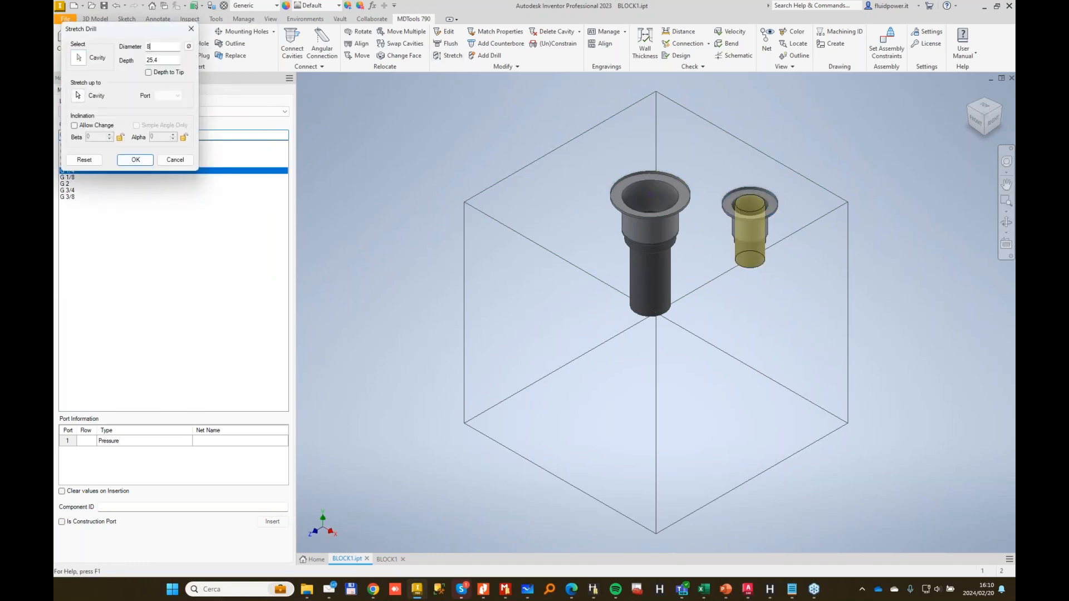
pyautogui.write('8')
pyautogui.press('Tab')
pyautogui.press('Return')
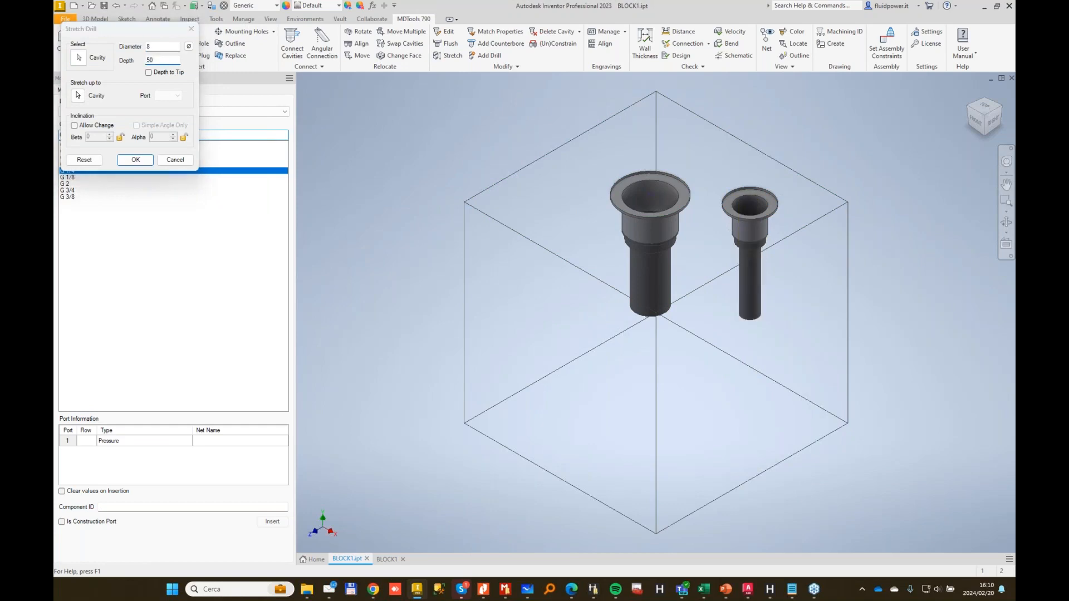
# Update the BLOCK1 drawing with MDTools to add the machining callout of the new G 1/4 port.
pyautogui.click(388, 559)
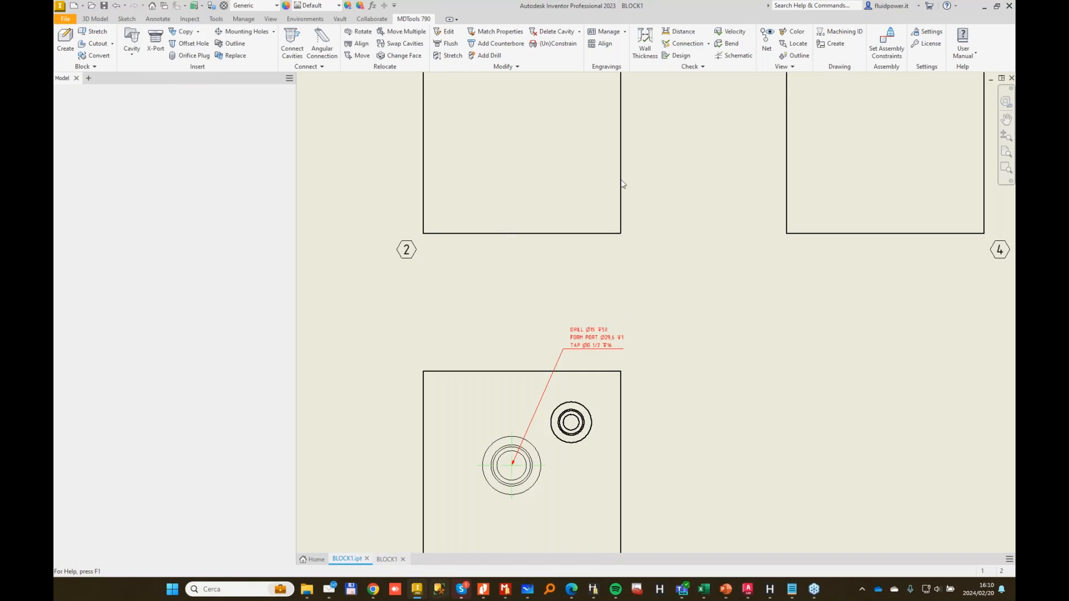
pyautogui.click(519, 39)
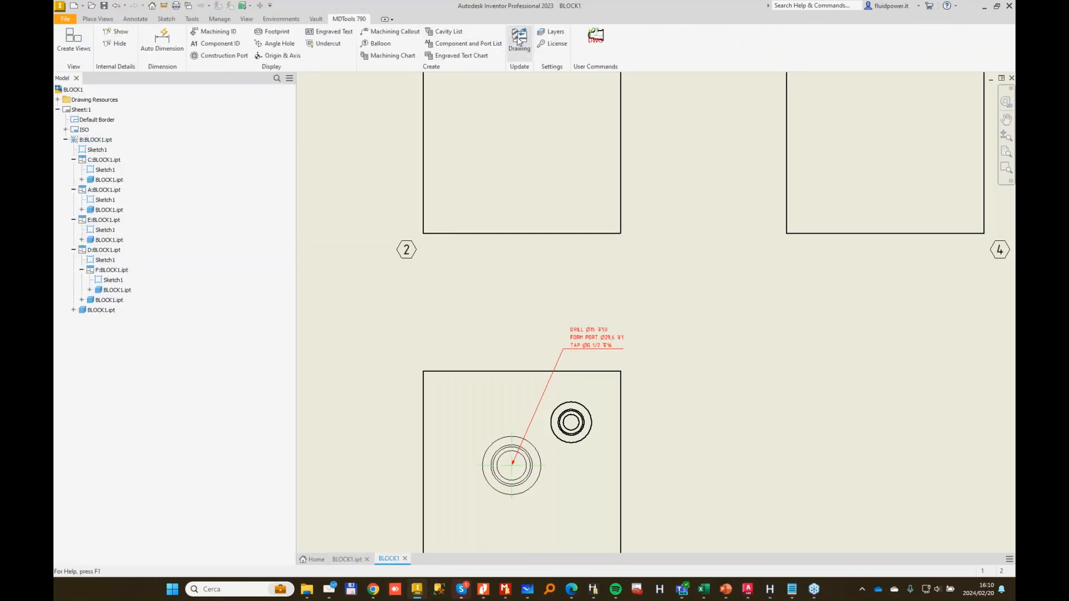
pyautogui.click(563, 319)
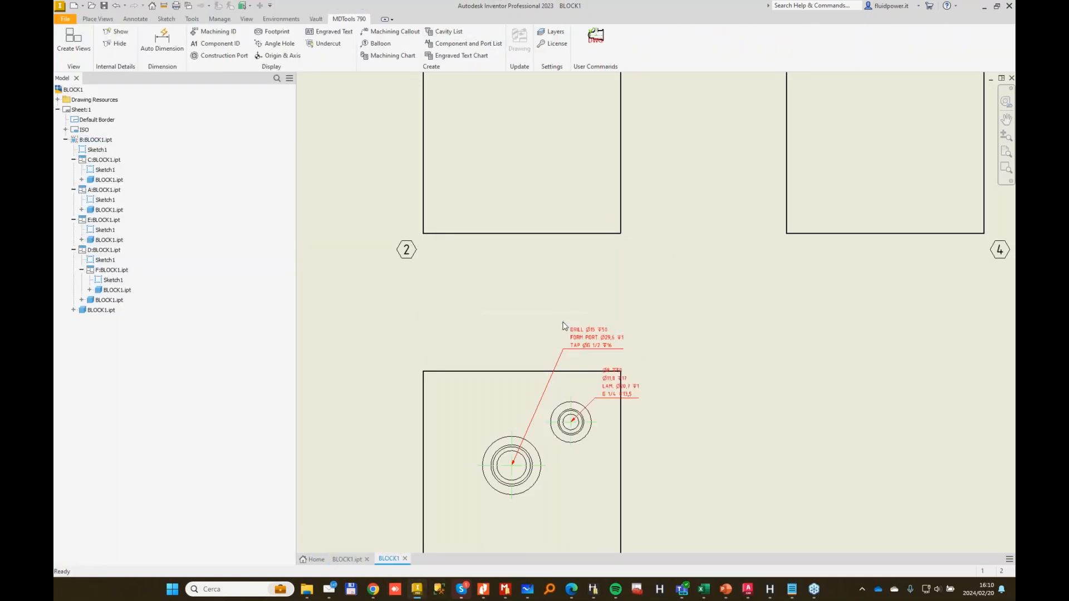
pyautogui.scroll(-5, 563, 327)
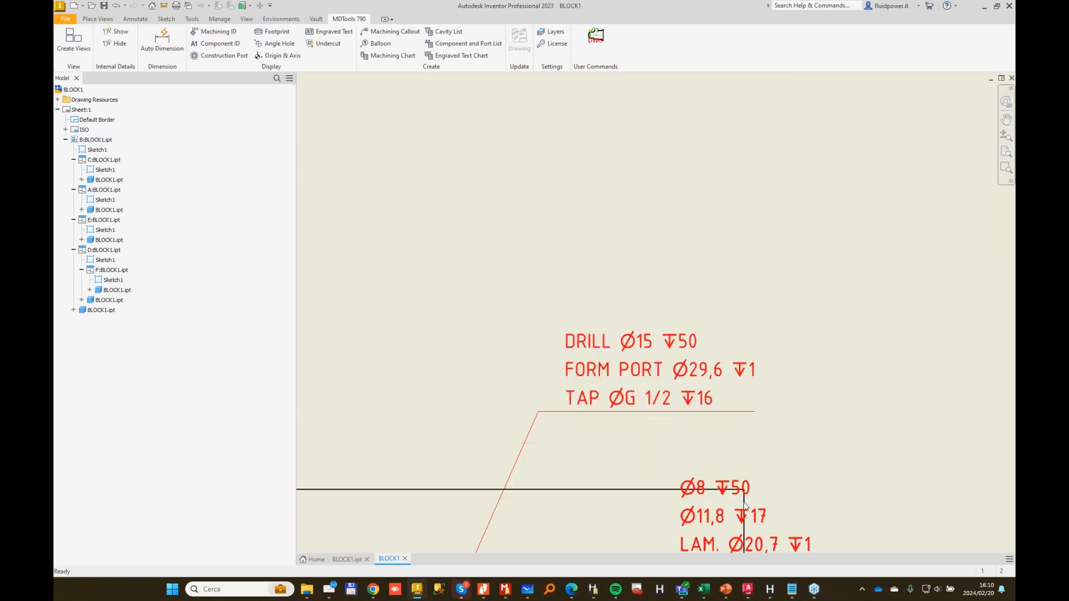
# Move the G 1/4 machining callout off the block outline and place it beside the view, slightly below its port.
pyautogui.moveTo(639, 340); pyautogui.dragTo(774, 346)
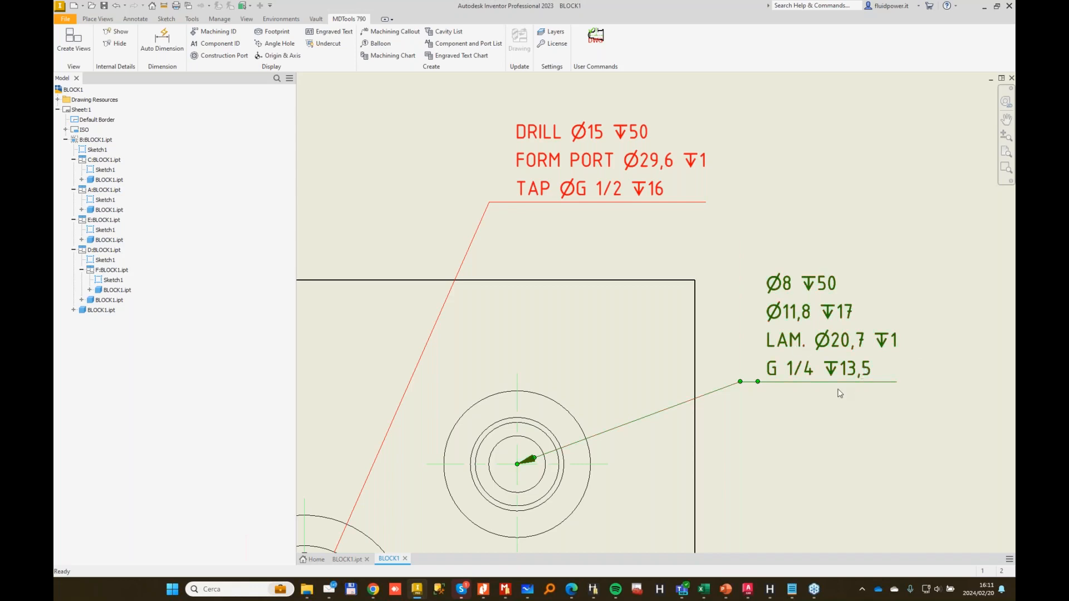
pyautogui.scroll(3, 840, 393)
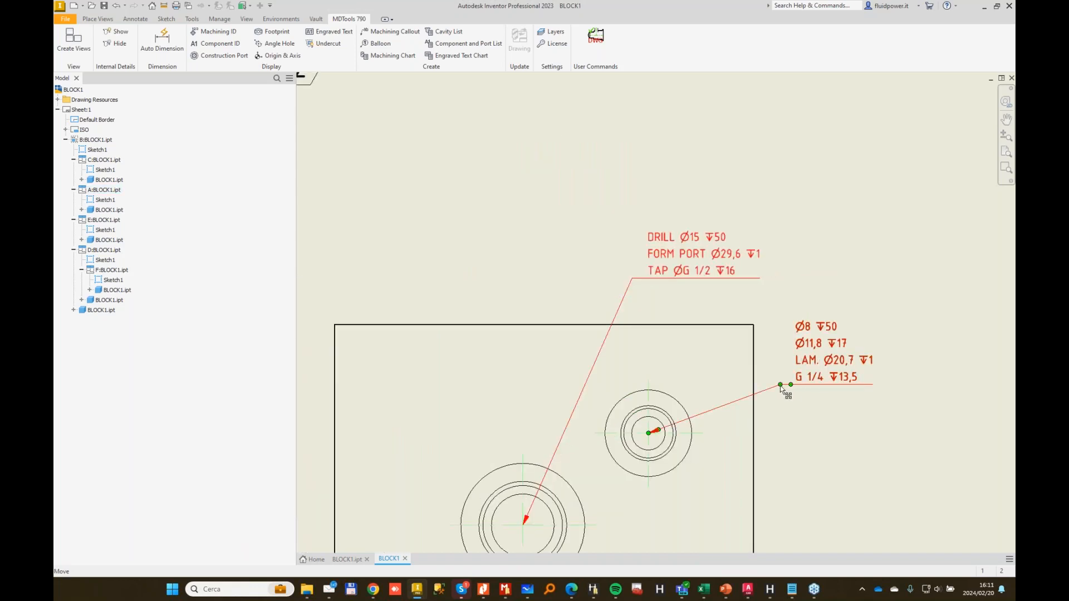
pyautogui.moveTo(781, 388); pyautogui.dragTo(779, 430)
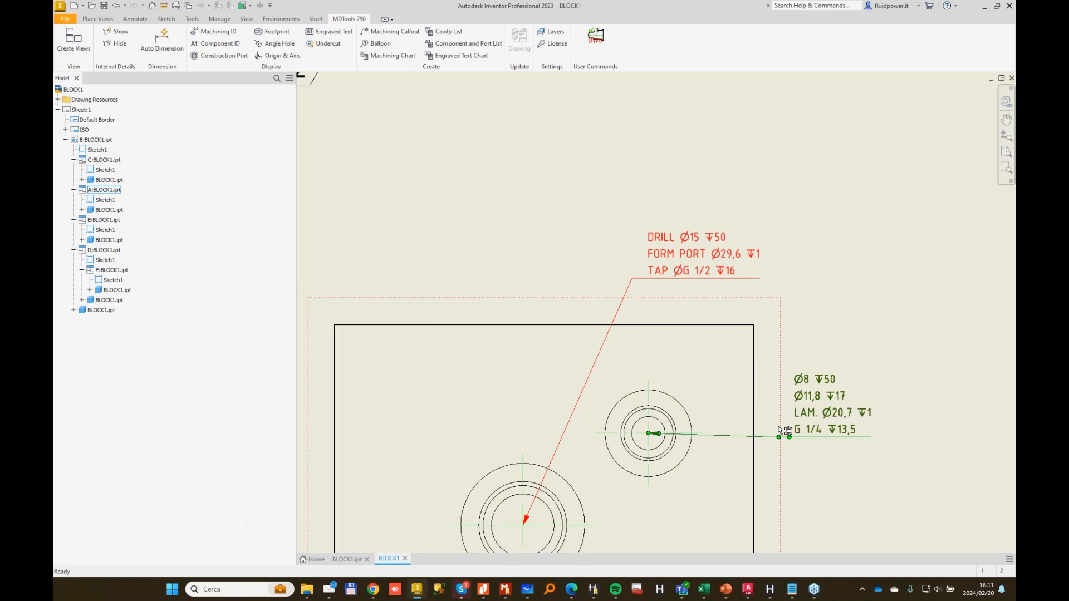
pyautogui.moveTo(777, 456); pyautogui.dragTo(778, 455)
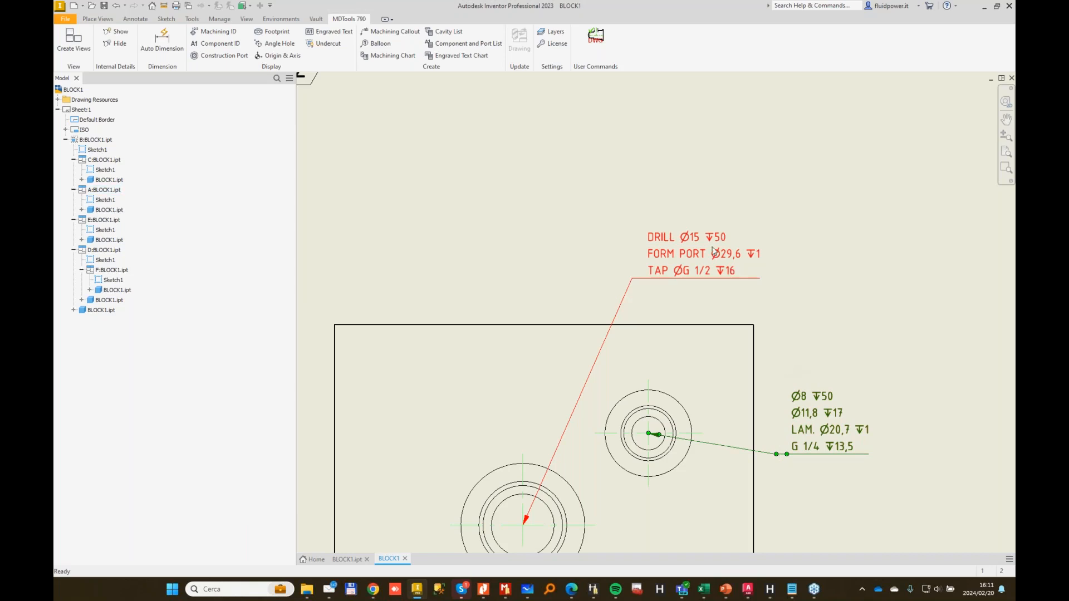
# Reposition the G 1/2 callout above the view's upper-left corner and shift the G 1/4 callout farther out and down.
pyautogui.moveTo(631, 279); pyautogui.dragTo(637, 255)
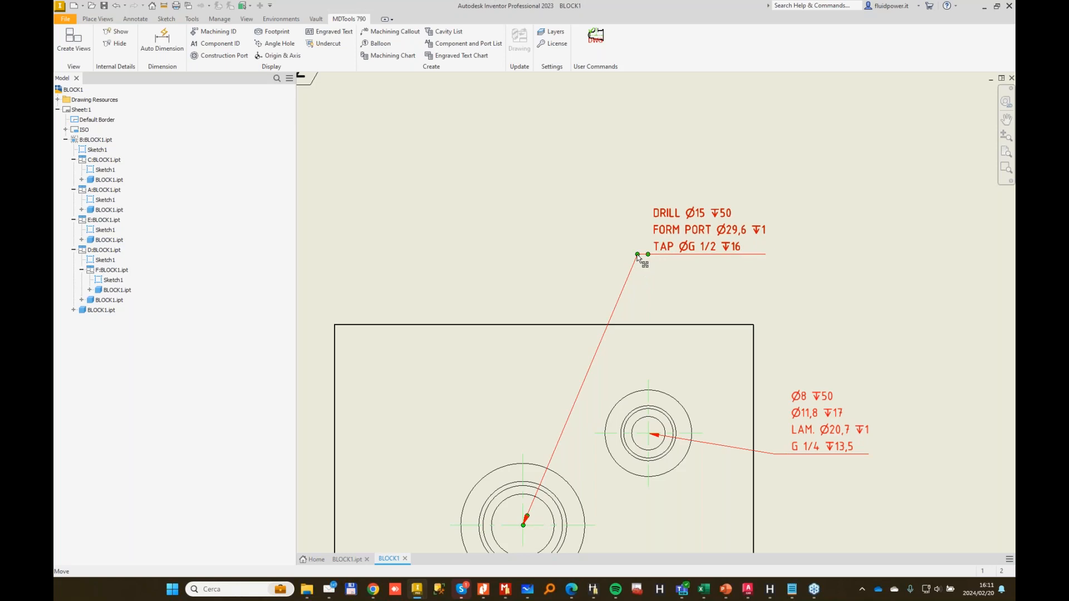
pyautogui.moveTo(638, 256); pyautogui.dragTo(638, 256)
pyautogui.scroll(-2, 708, 271)
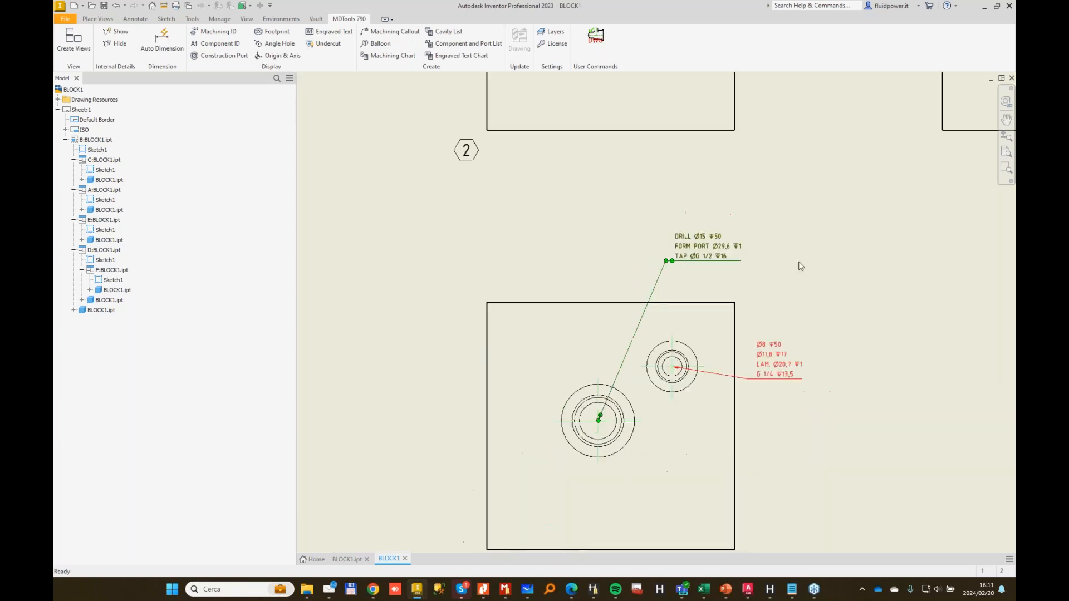
pyautogui.click(770, 259)
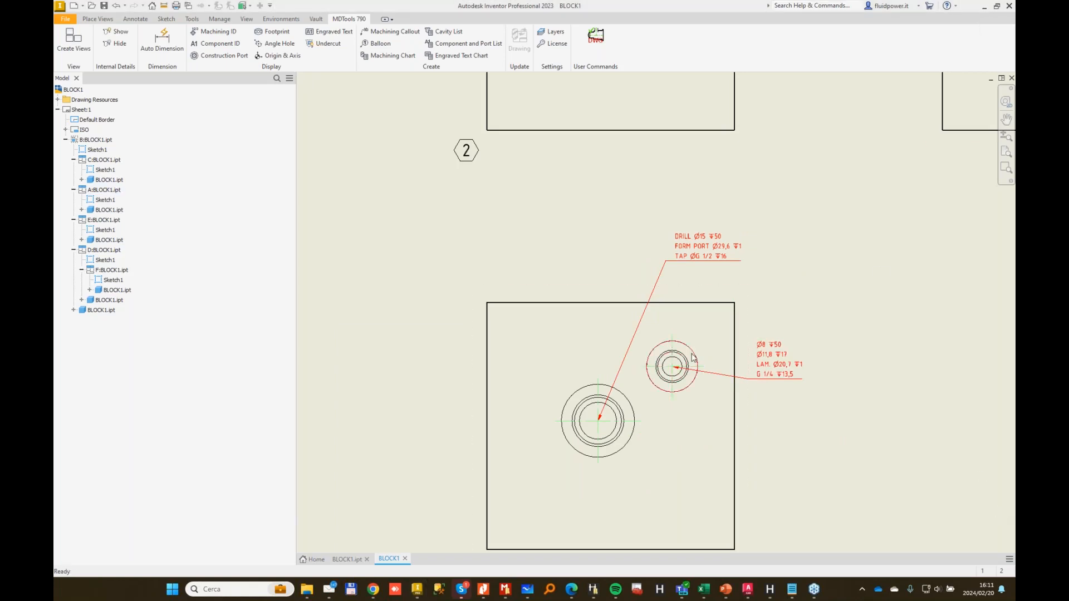
pyautogui.moveTo(750, 382); pyautogui.dragTo(764, 402)
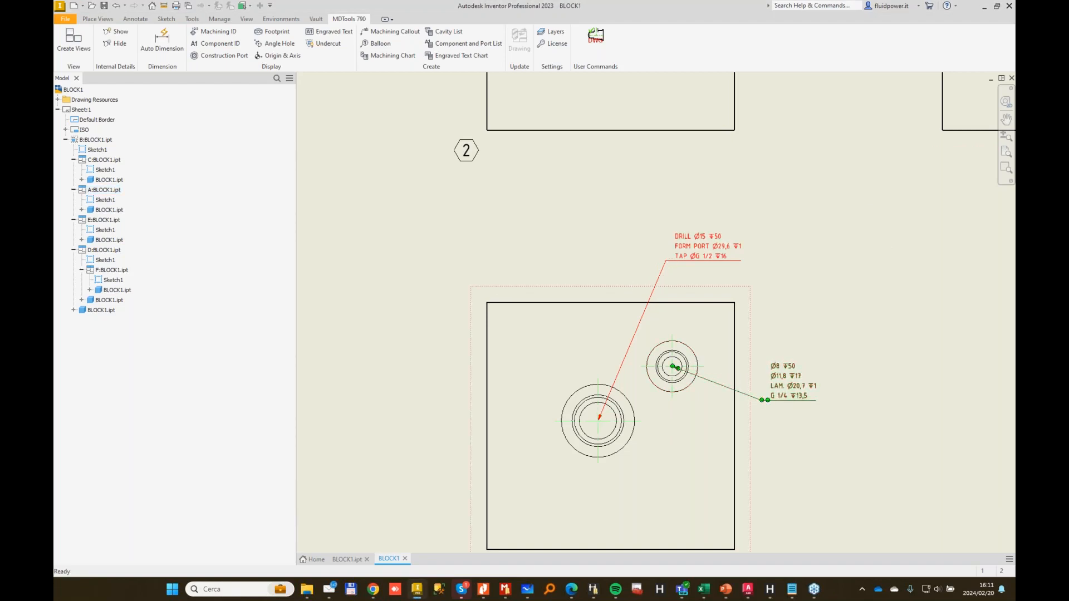
pyautogui.moveTo(670, 264); pyautogui.dragTo(532, 270)
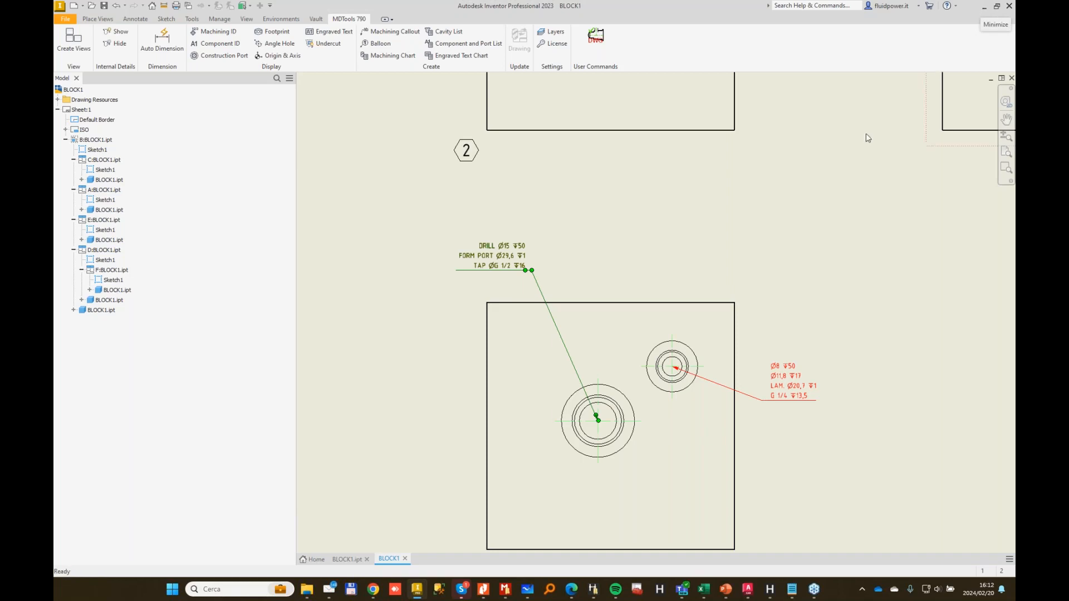
pyautogui.click(566, 236)
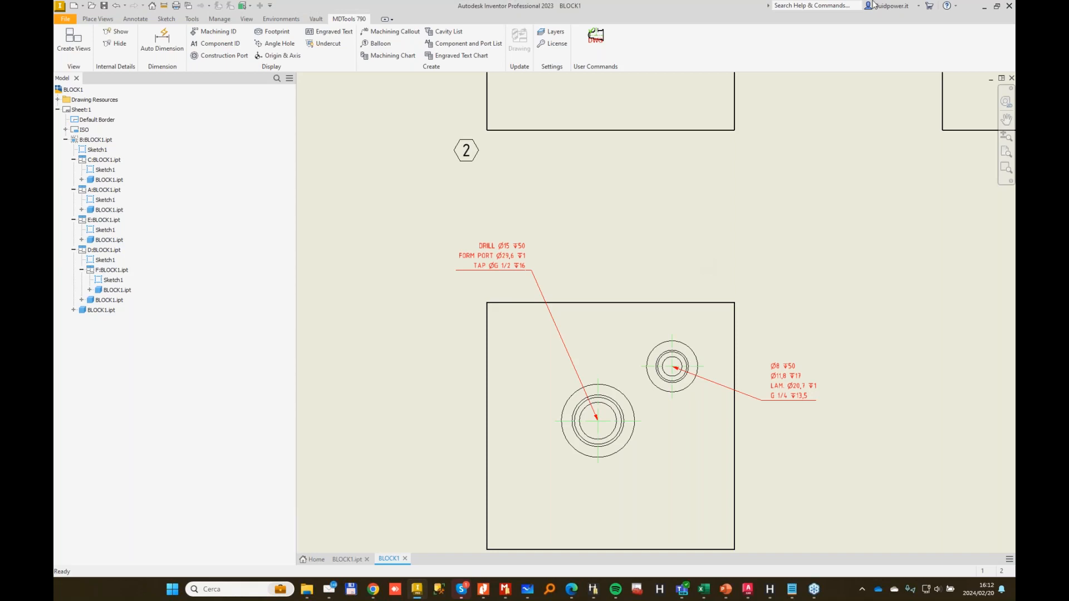
# Switch to AutoCAD and examine the filter head geometry in FHB_050_2_F1_xxx_x_x_P01.dwg.
pyautogui.click(988, 7)
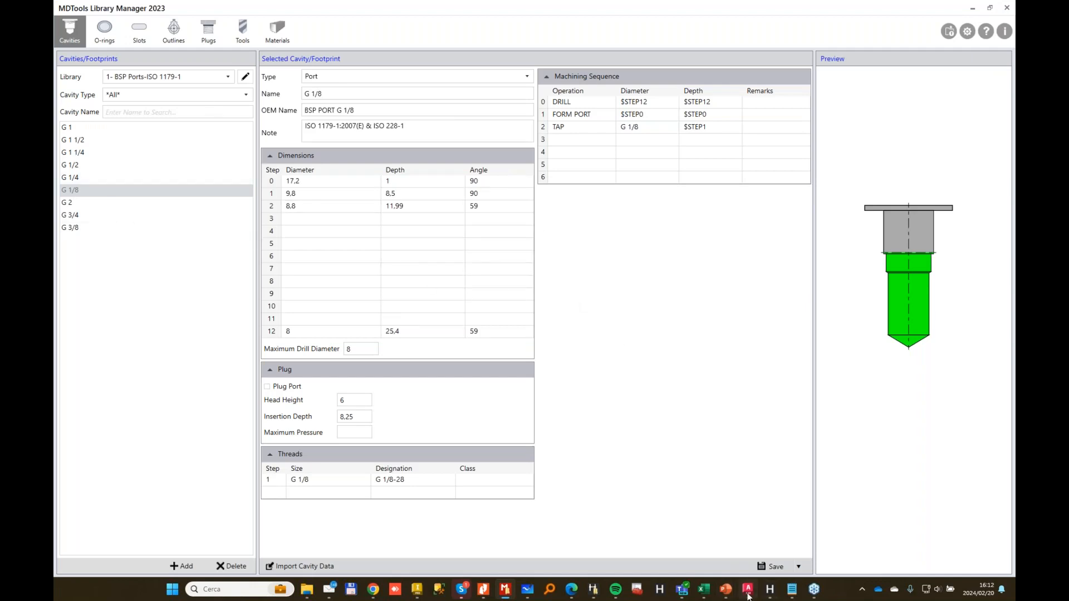
pyautogui.moveTo(748, 594)
pyautogui.click(732, 526)
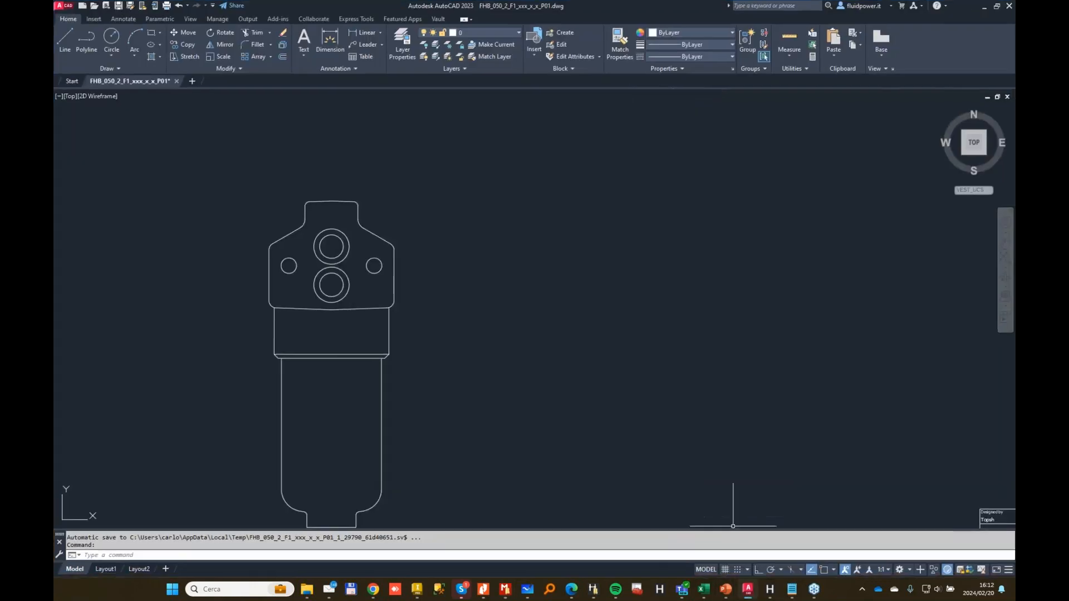
pyautogui.moveTo(454, 262); pyautogui.dragTo(525, 203, button='middle')
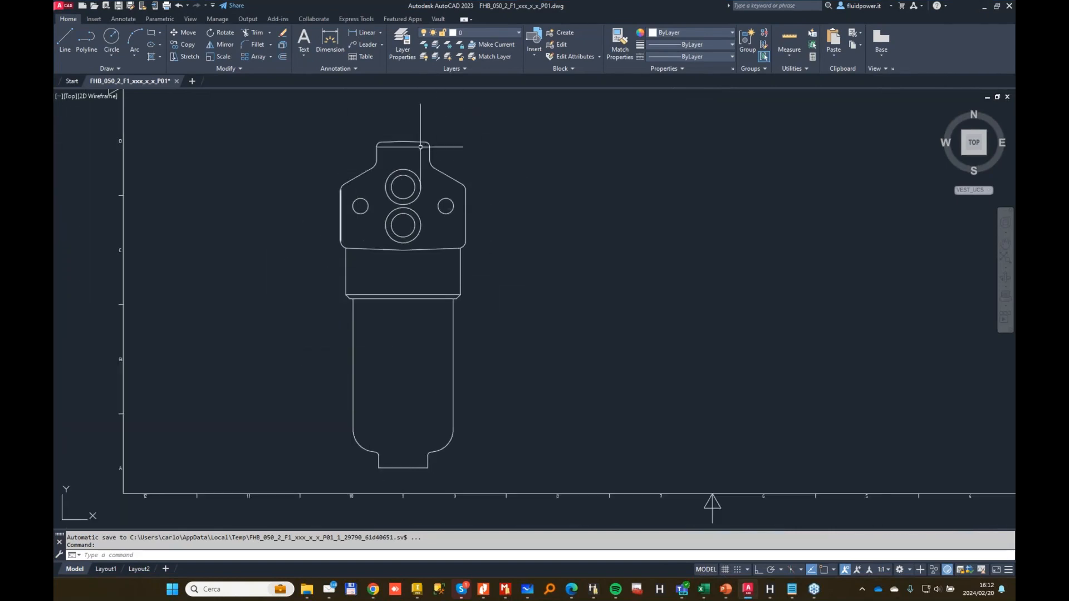
pyautogui.scroll(2, 426, 196)
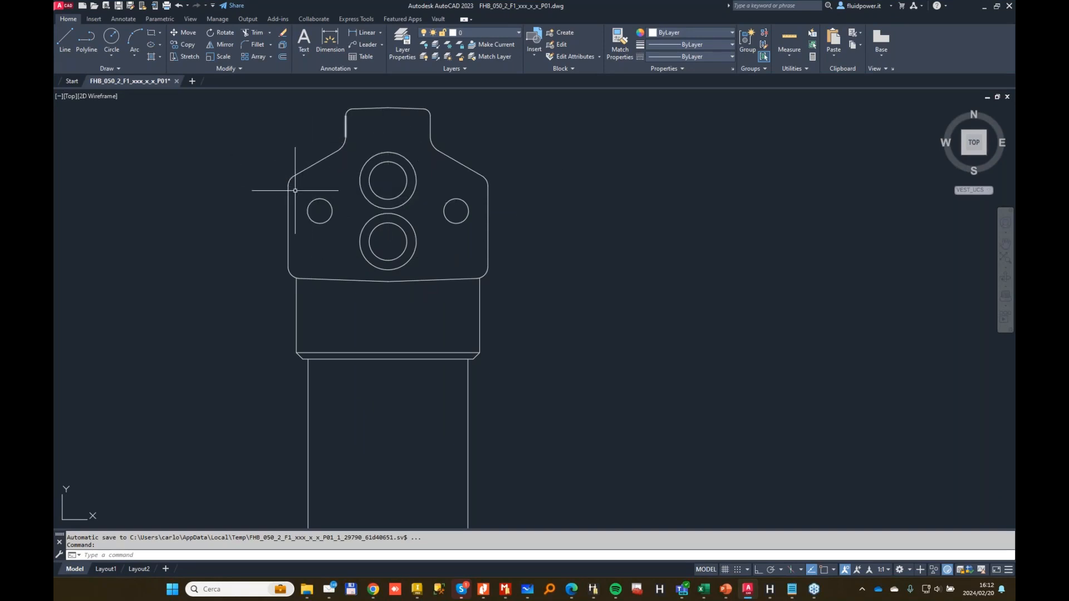
pyautogui.scroll(-2, 338, 298)
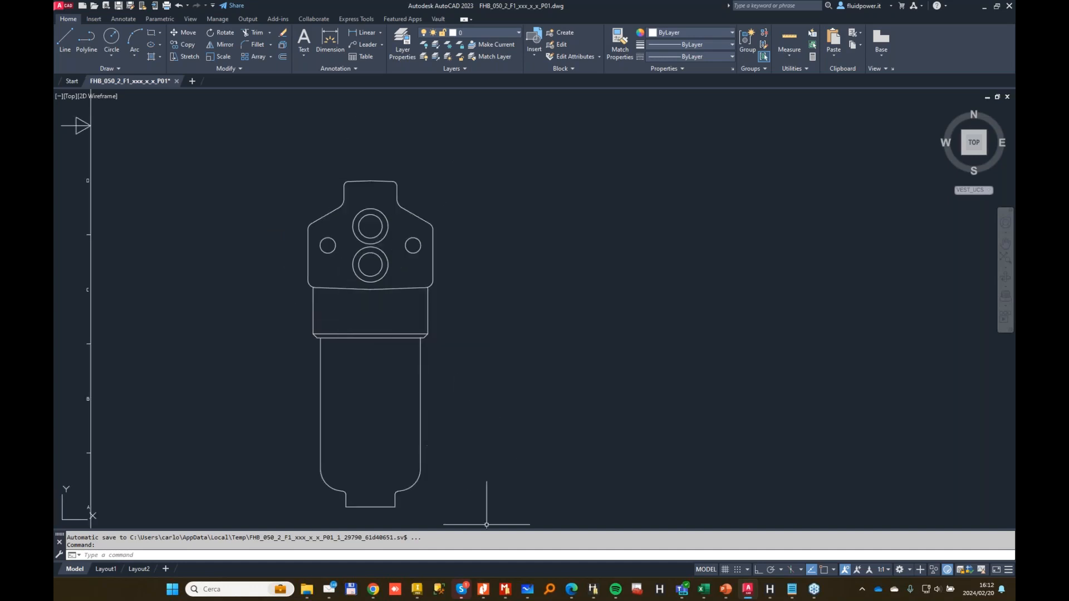
pyautogui.click(486, 524)
pyautogui.click(237, 327)
pyautogui.press('Escape')
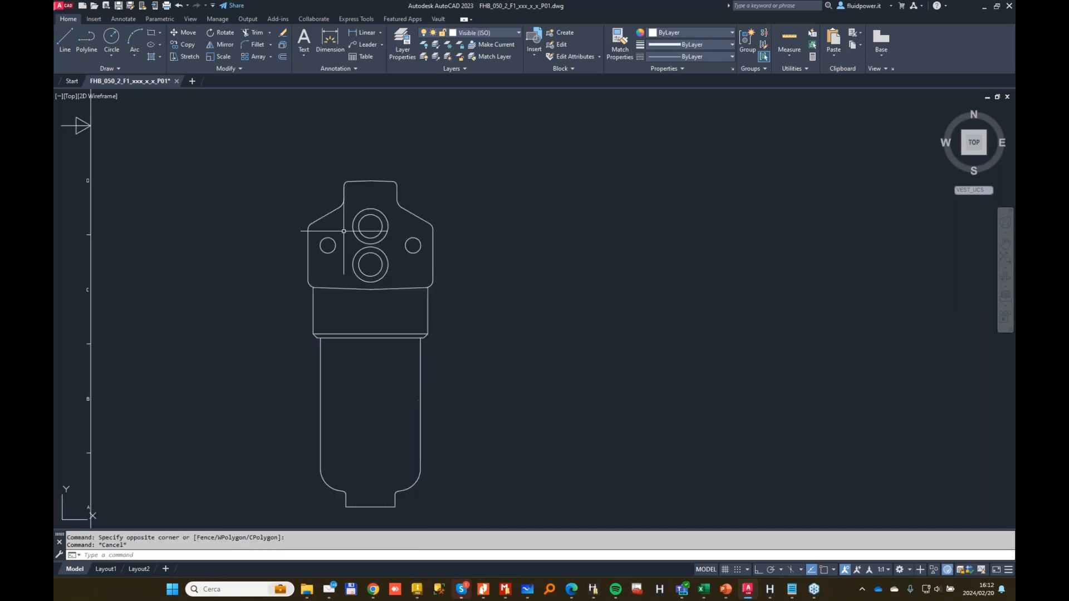
pyautogui.click(291, 147)
pyautogui.click(488, 332)
pyautogui.press('Escape')
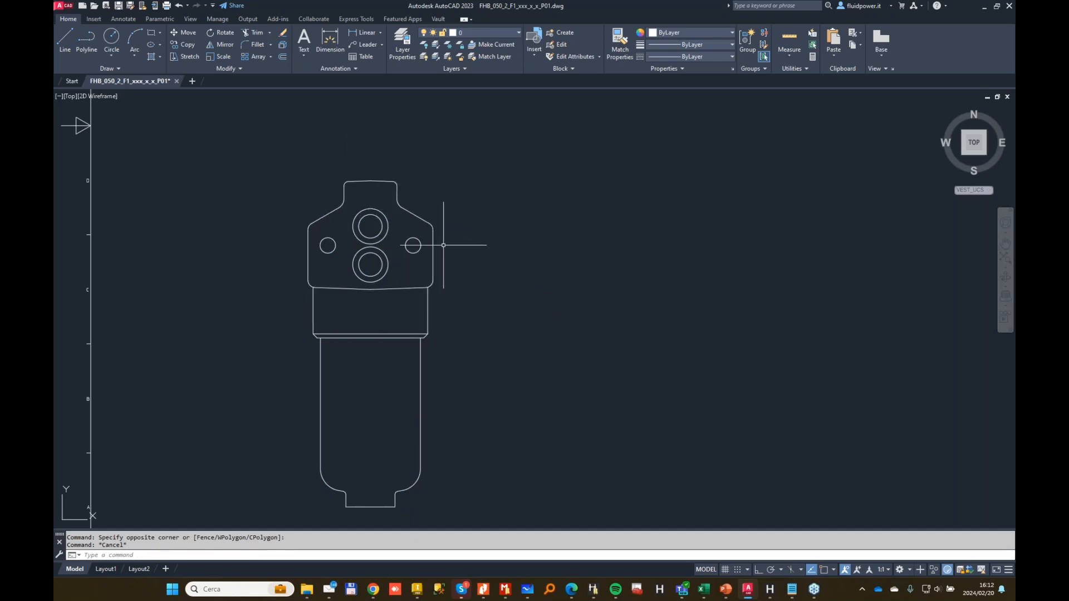
pyautogui.press('Escape')
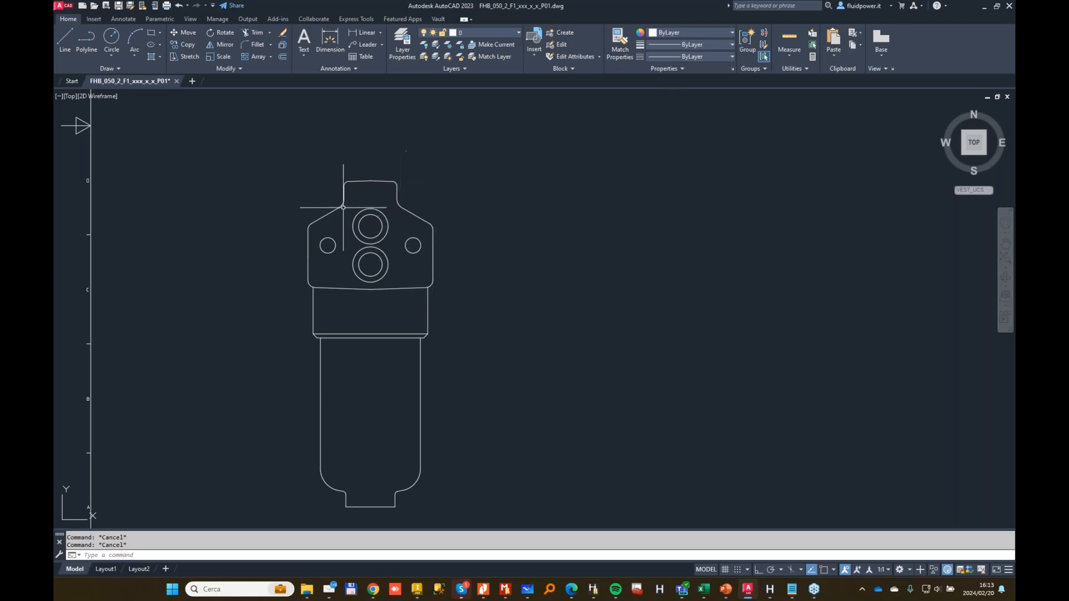
# Turn on object snap and add a horizontal linear dimension between the centres of the filter head's two small mounting holes.
pyautogui.scroll(2, 343, 207)
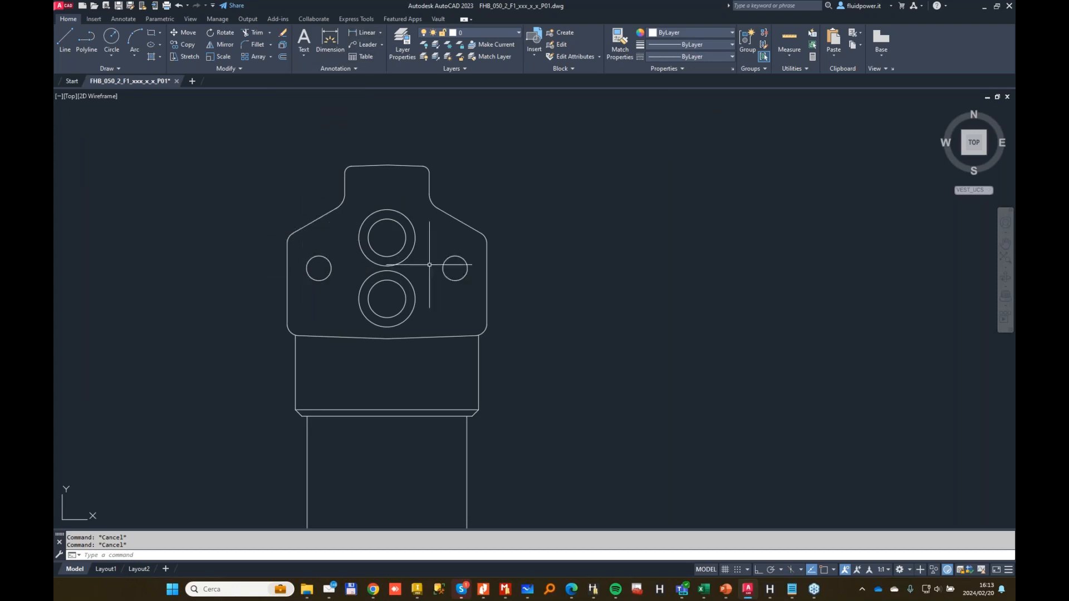
pyautogui.click(367, 32)
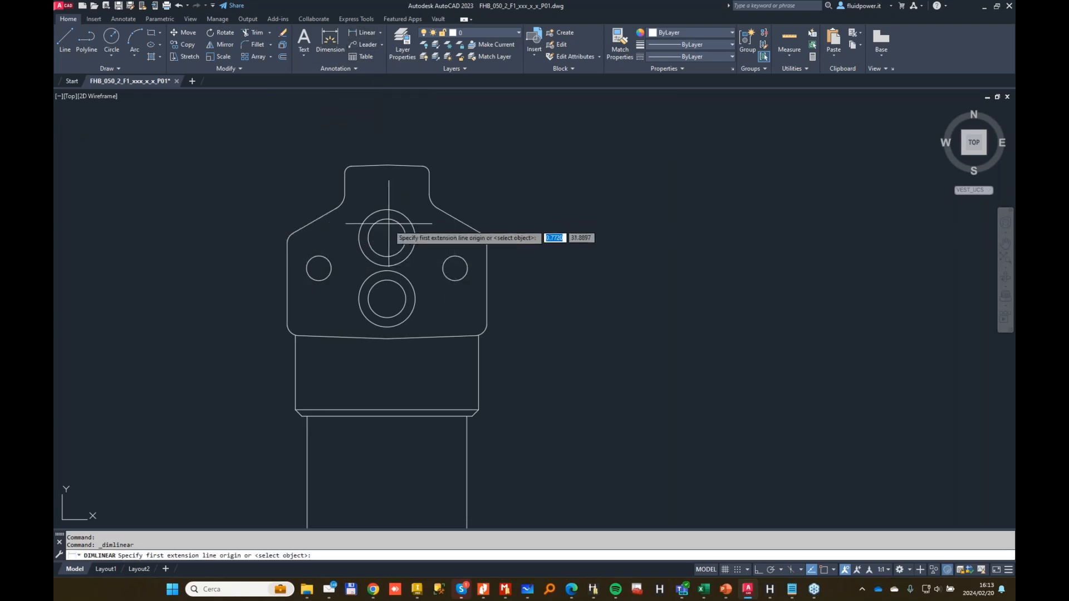
pyautogui.press('F3')
pyautogui.click(386, 237)
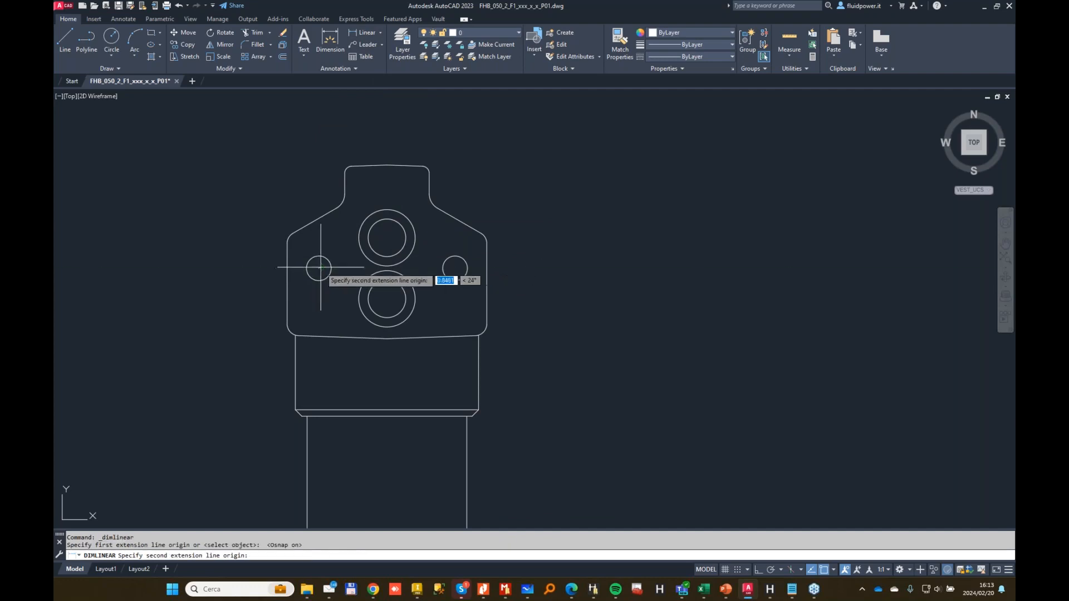
pyautogui.click(455, 268)
pyautogui.click(392, 132)
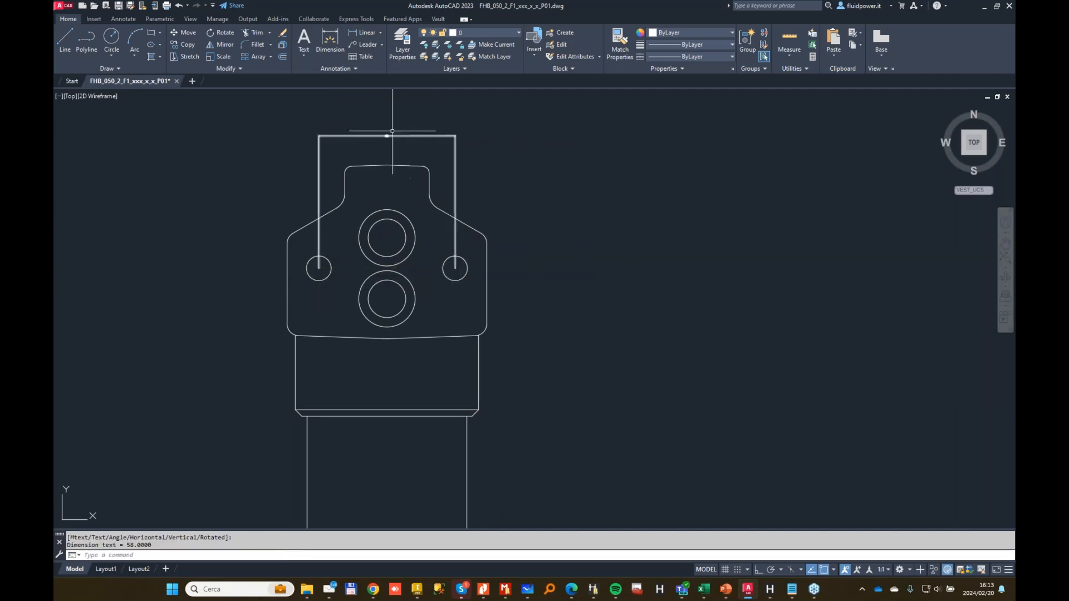
pyautogui.scroll(5, 392, 131)
pyautogui.scroll(-3, 529, 232)
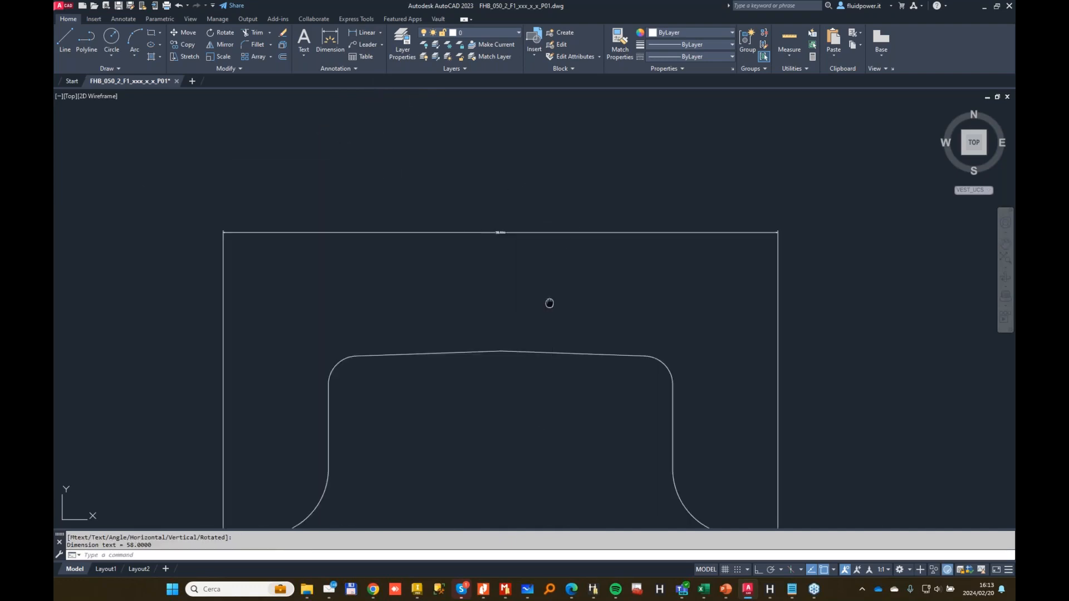
pyautogui.moveTo(550, 303); pyautogui.dragTo(503, 147, button='middle')
pyautogui.scroll(-4, 561, 214)
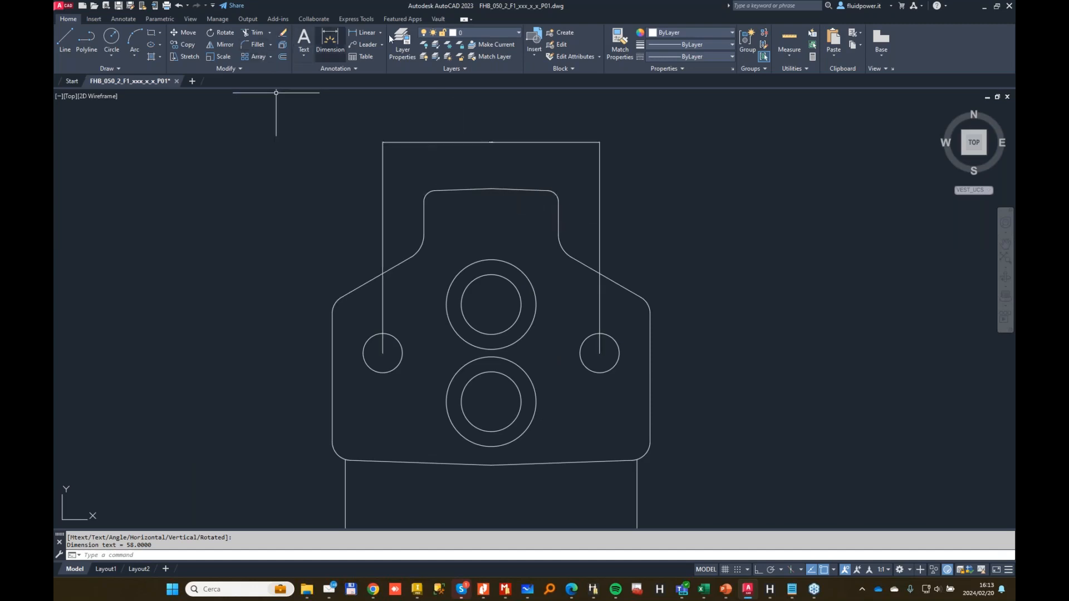
# Add a vertical linear dimension between the centres of the filter head's two large ports, placed outside the outline.
pyautogui.click(330, 42)
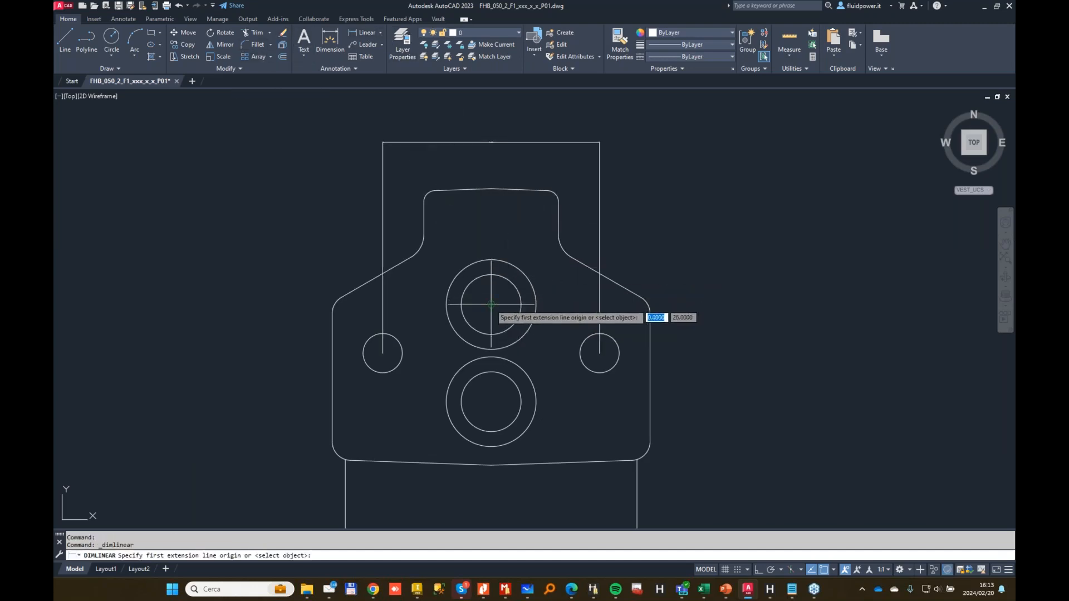
pyautogui.click(491, 305)
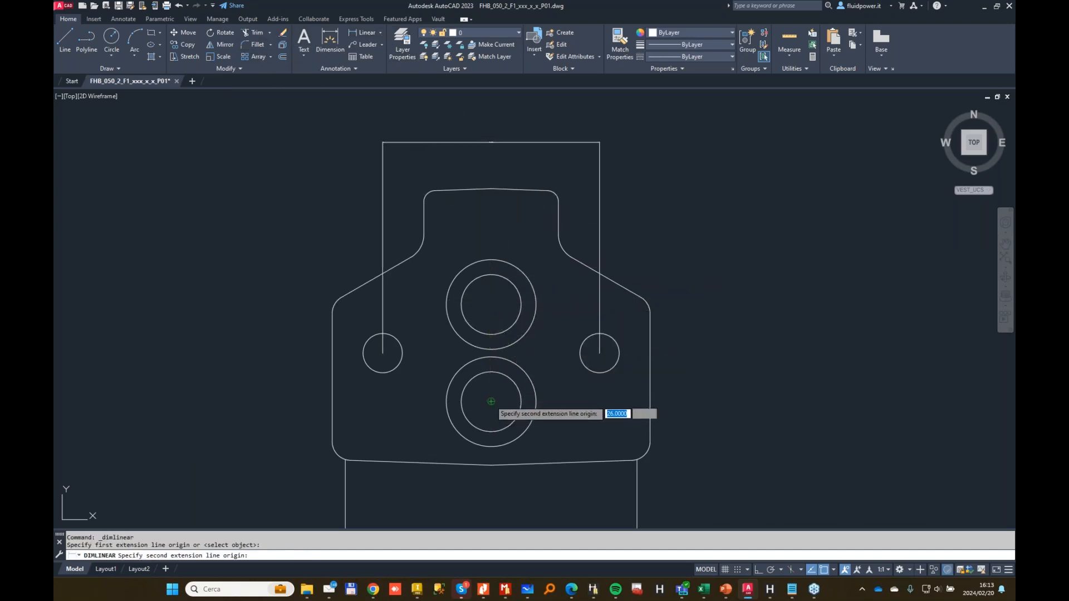
pyautogui.click(491, 401)
pyautogui.click(680, 353)
pyautogui.scroll(2, 617, 294)
pyautogui.scroll(-2, 561, 316)
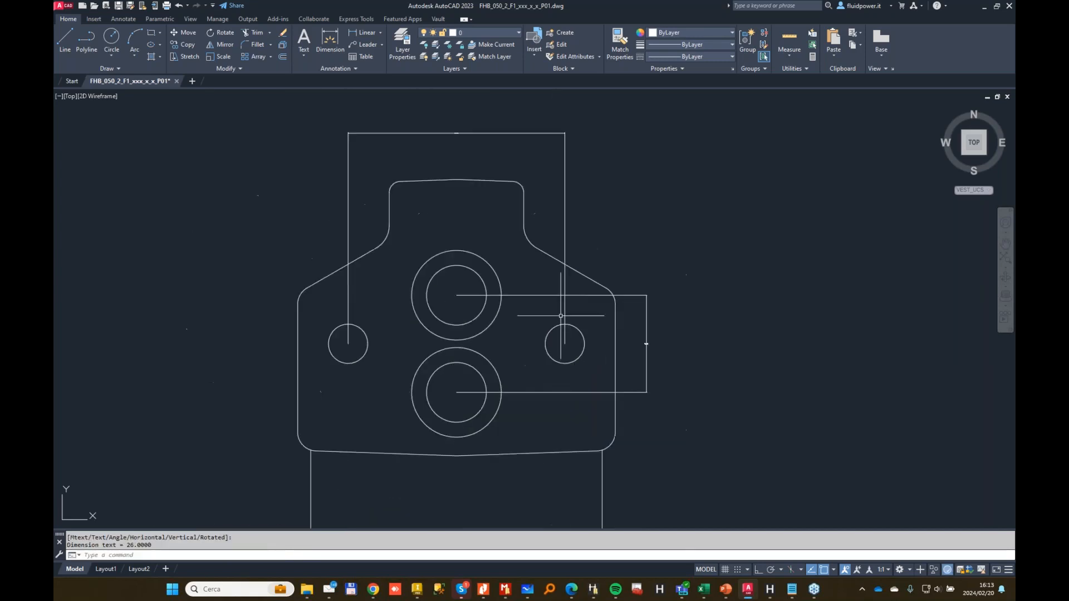
pyautogui.press('Escape')
pyautogui.press('Escape')
pyautogui.scroll(8, 645, 344)
pyautogui.scroll(-2, 603, 382)
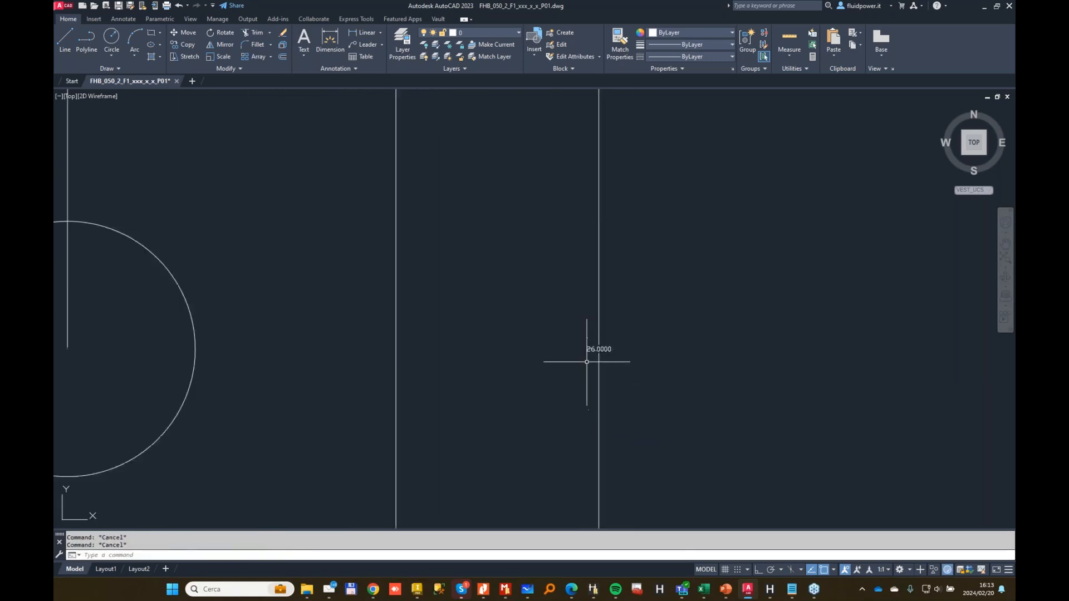
pyautogui.scroll(-6, 587, 361)
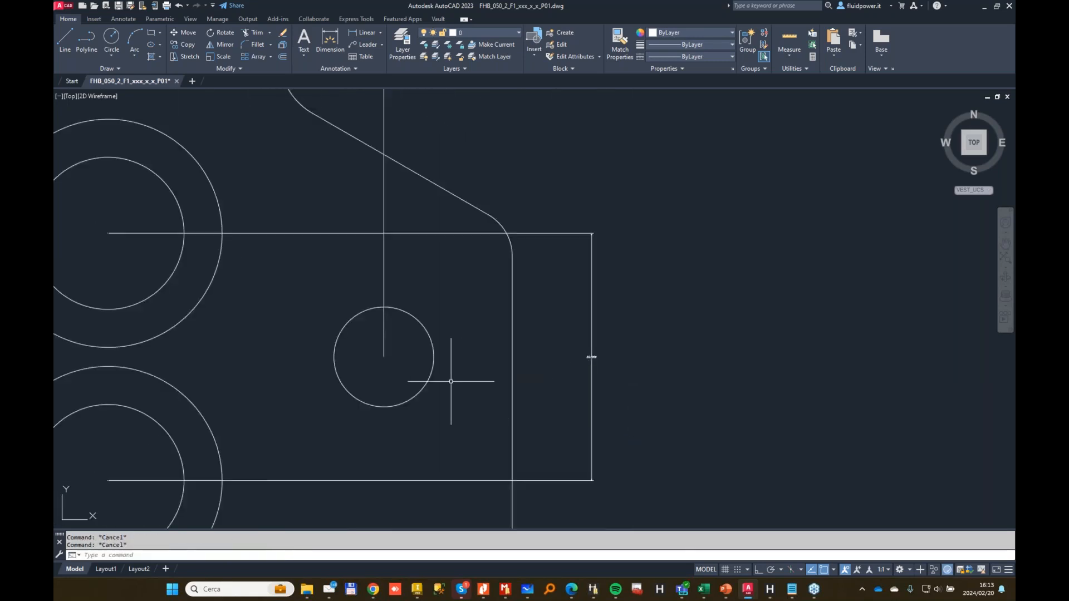
# Switch to MDTools Library Manager and add a new cavity library named MPFILTRI.
pyautogui.click(983, 6)
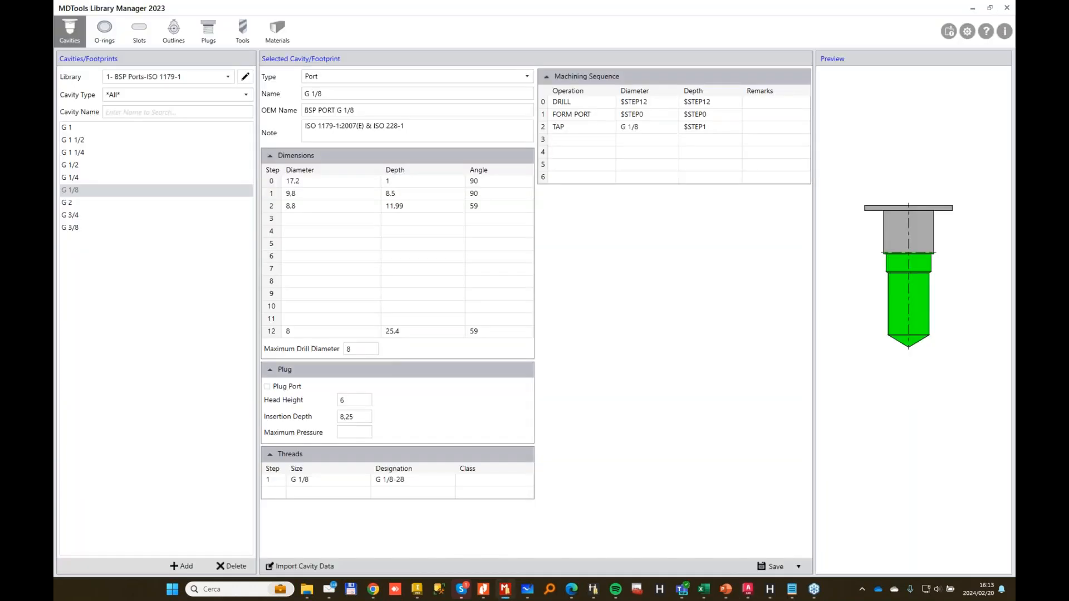
pyautogui.click(245, 77)
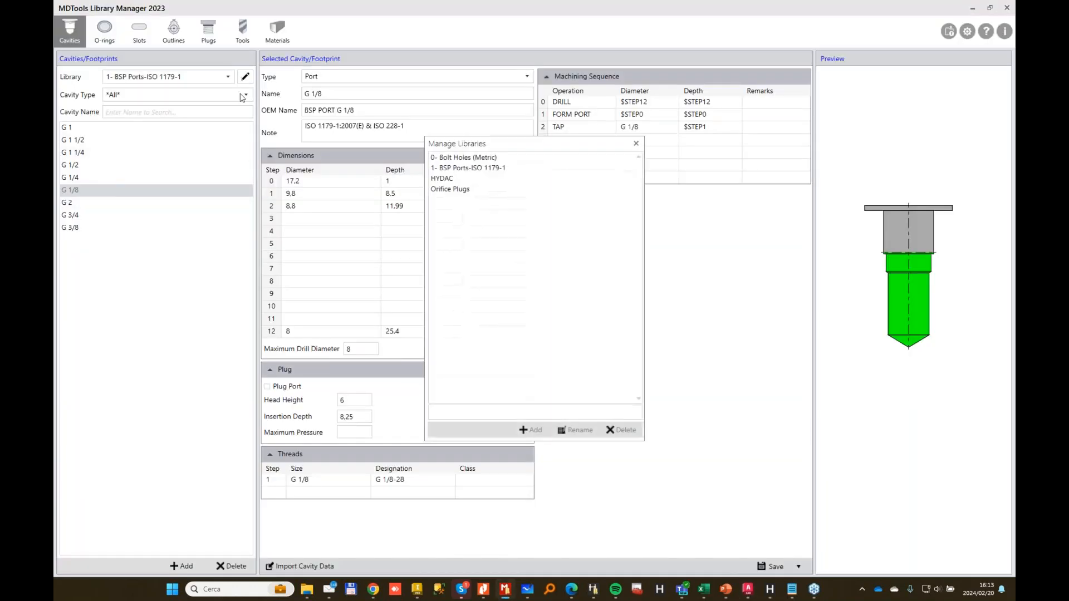
pyautogui.click(480, 412)
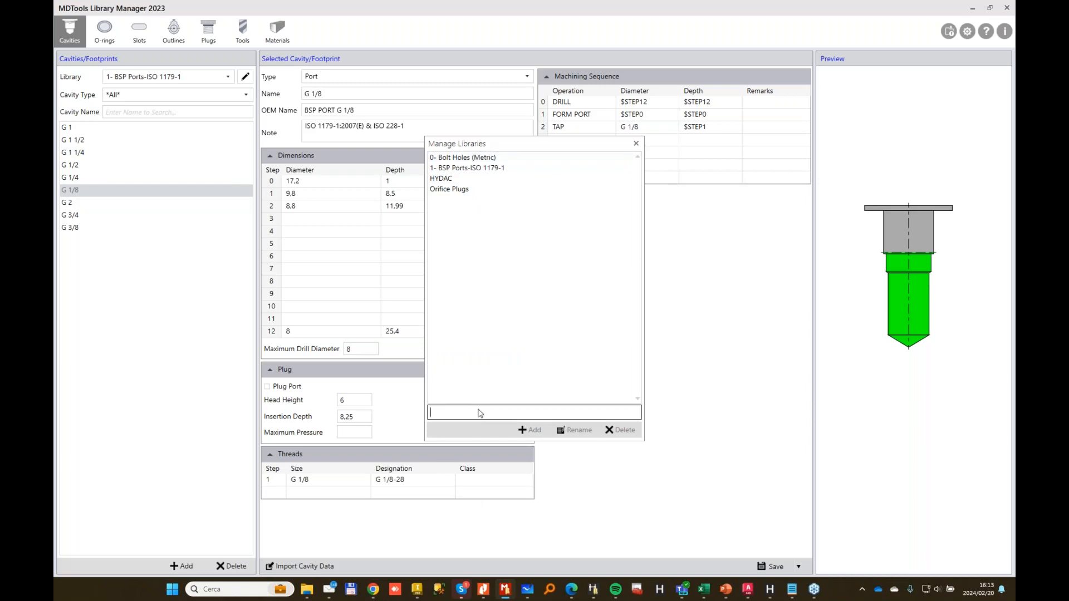
pyautogui.press('capslock')
pyautogui.write('MPFILTRI')
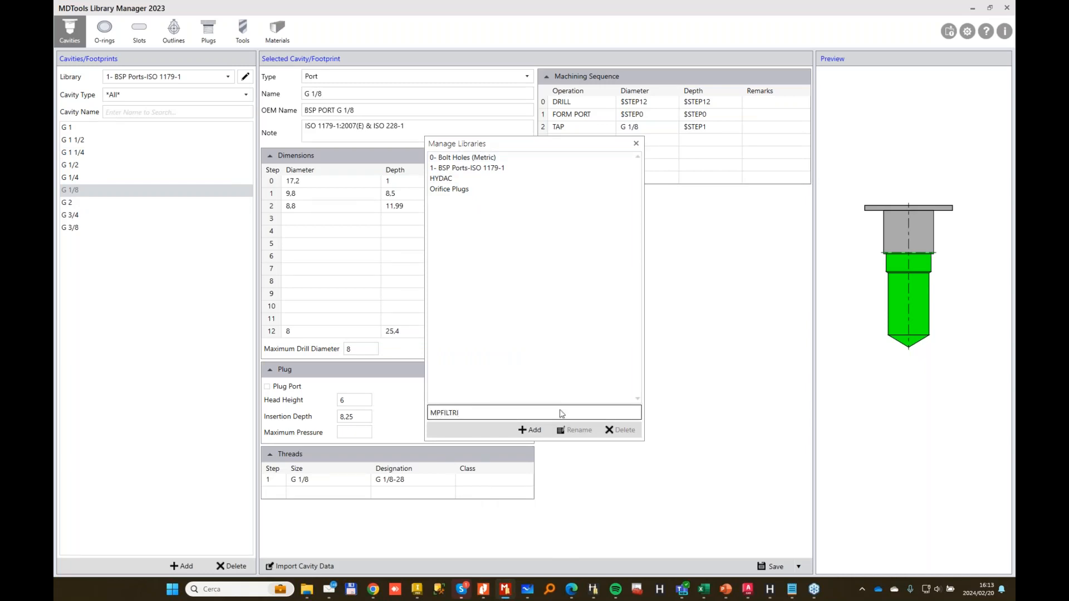
pyautogui.click(529, 429)
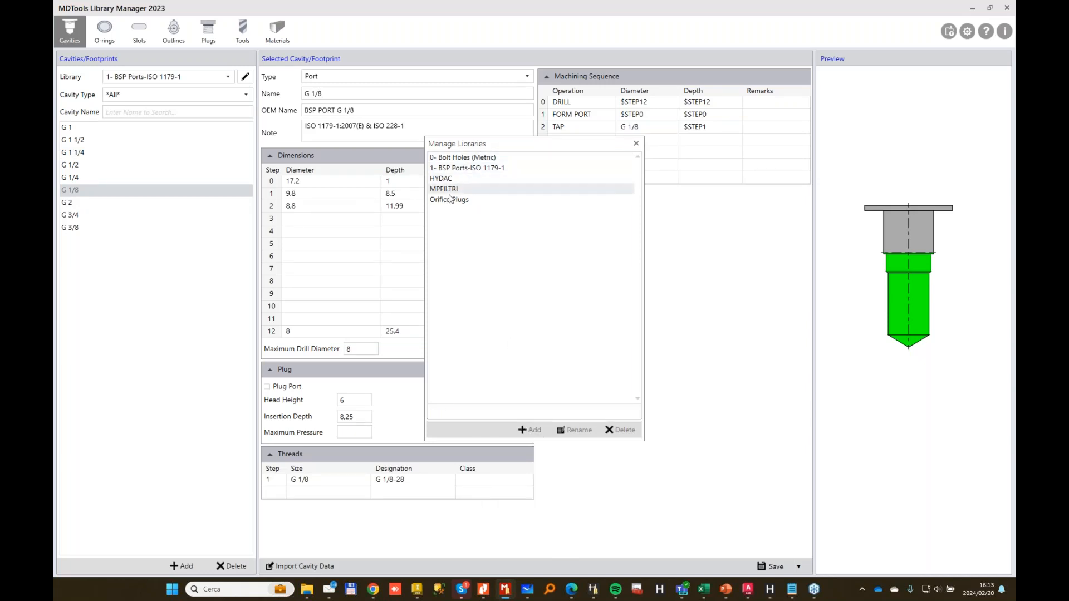
pyautogui.click(636, 143)
# Open the MPFILTRI library and add a new cavity of type Interface Pattern.
pyautogui.click(225, 77)
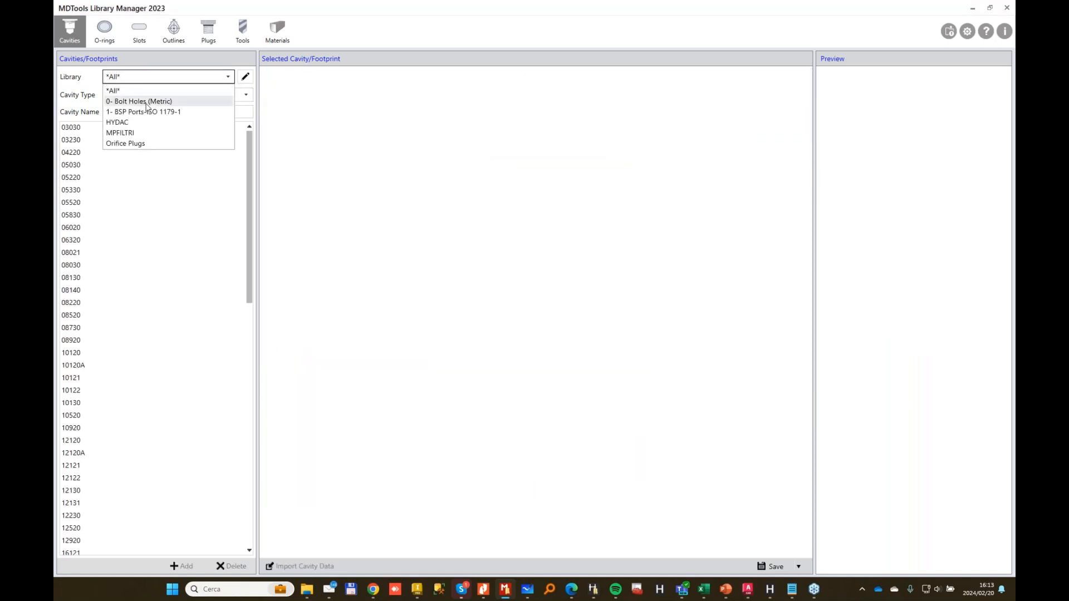
pyautogui.click(131, 133)
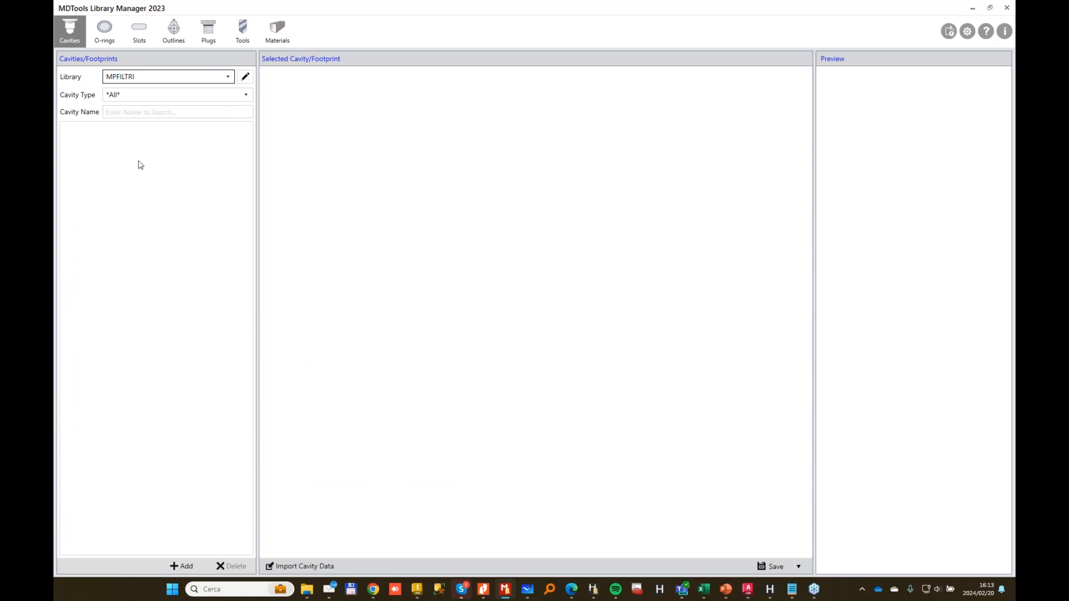
pyautogui.click(180, 566)
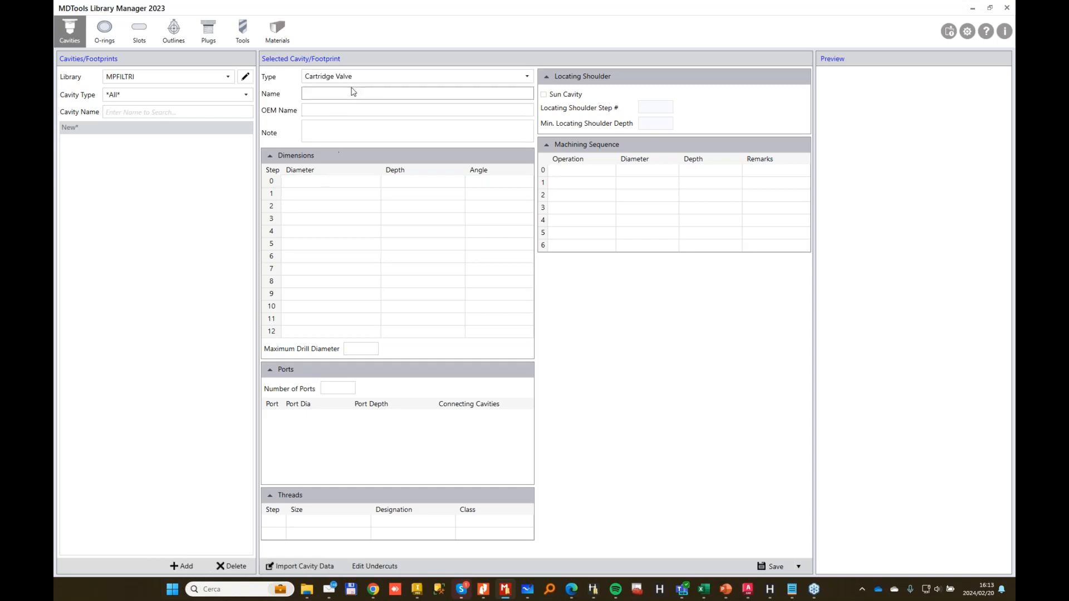
pyautogui.click(528, 79)
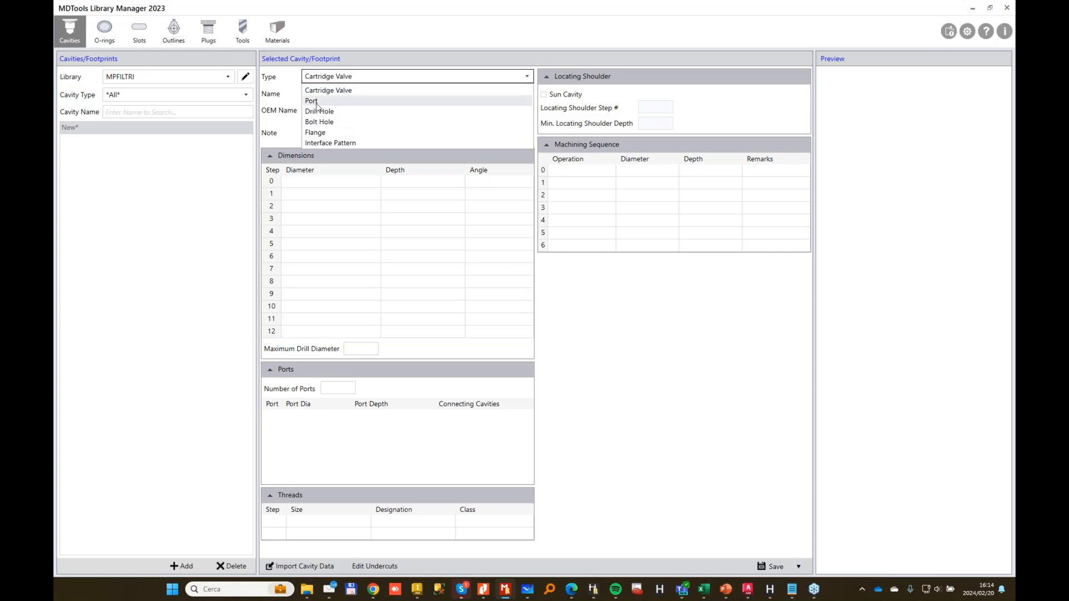
pyautogui.click(328, 142)
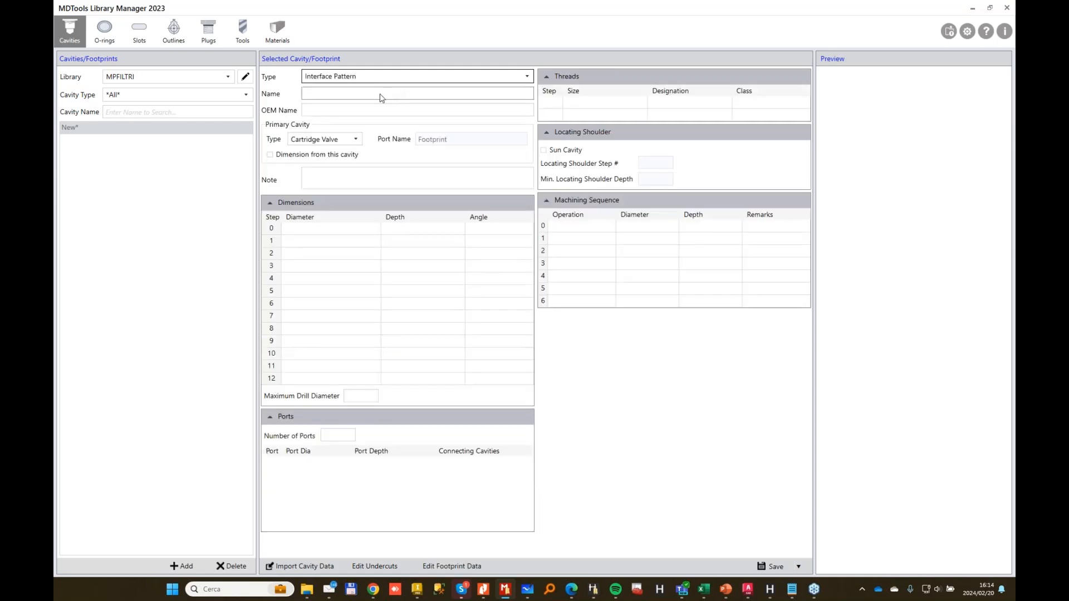
# Name the new interface pattern FB500 and enter FB500 as its OEM name.
pyautogui.click(381, 96)
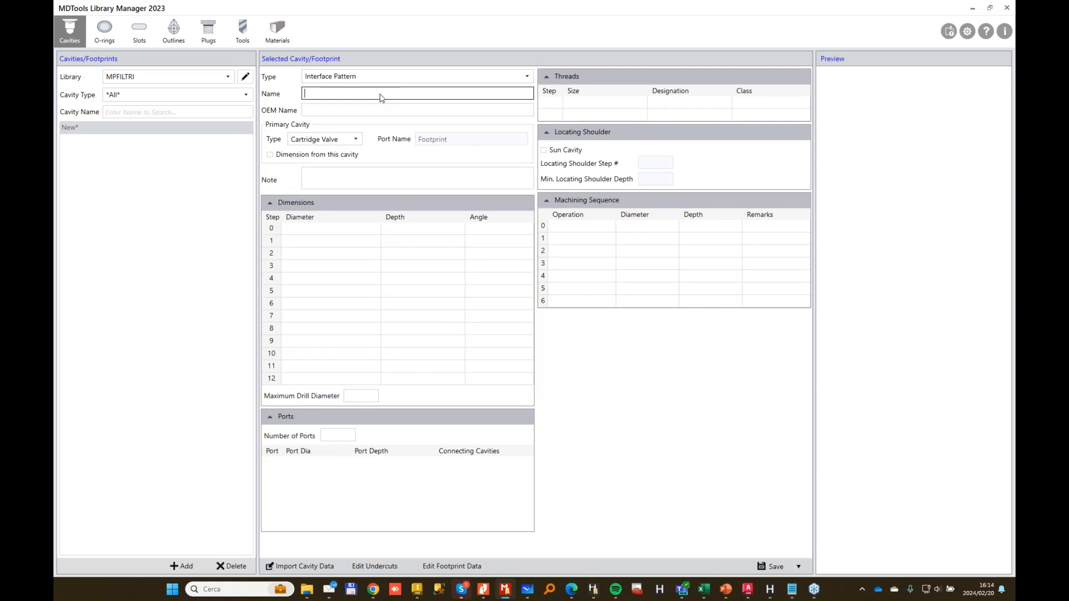
pyautogui.write('00')
pyautogui.click(346, 112)
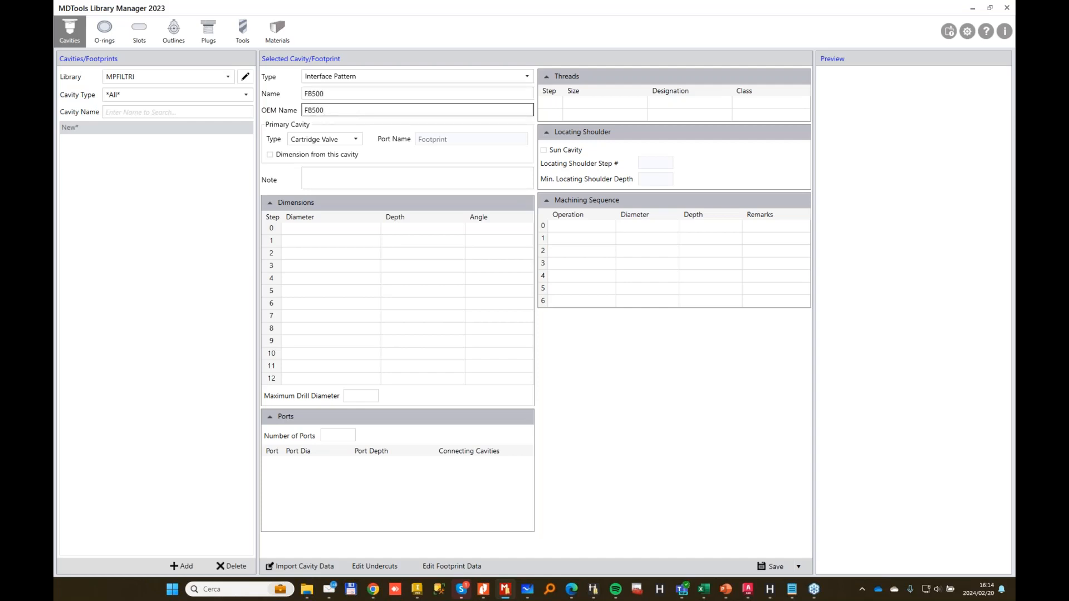
pyautogui.write('FB500')
# Make the primary cavity a Drill Hole with port name IN, and enter the note CATALOG 12345135.
pyautogui.click(356, 140)
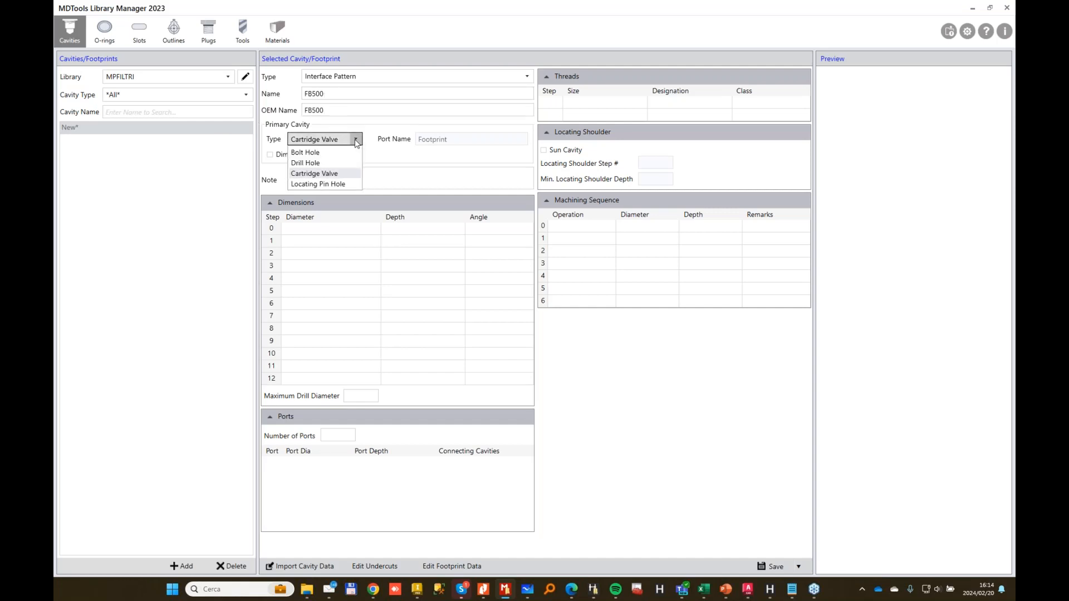
pyautogui.click(307, 163)
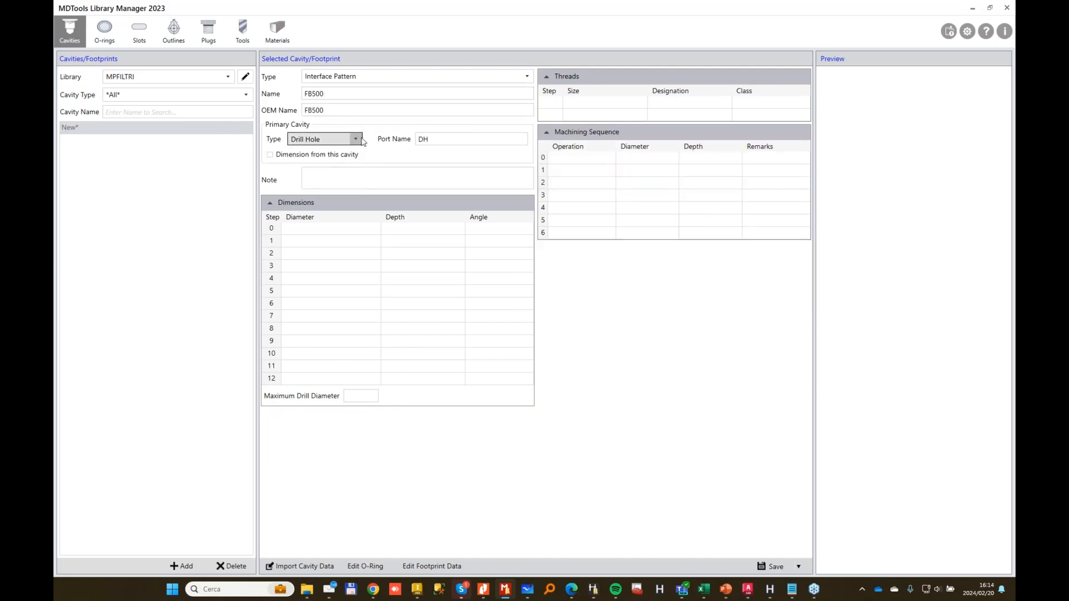
pyautogui.click(447, 140)
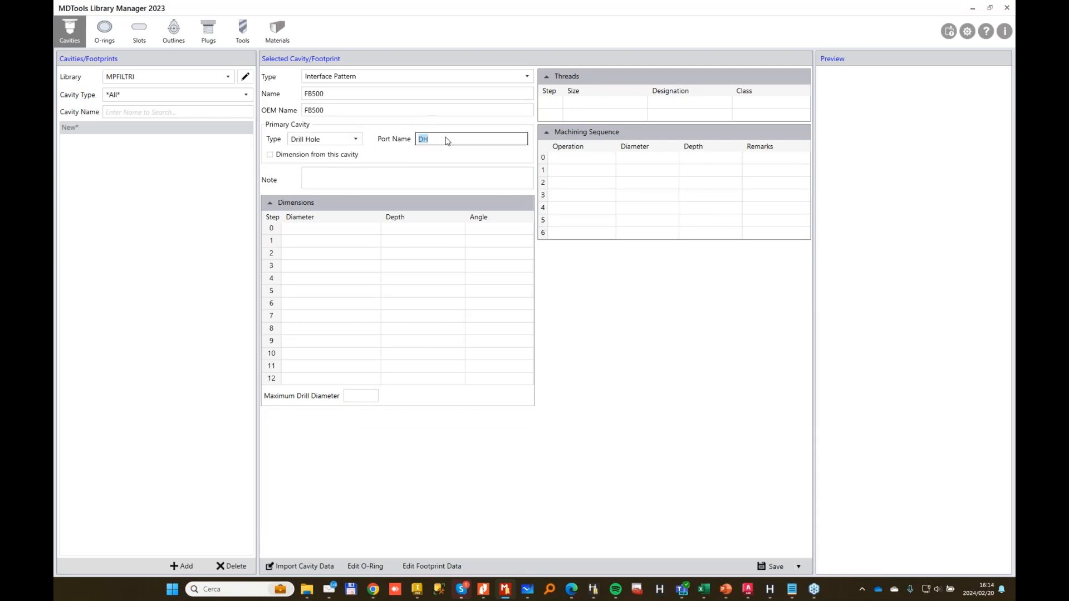
pyautogui.write('IN')
pyautogui.click(321, 231)
pyautogui.click(373, 179)
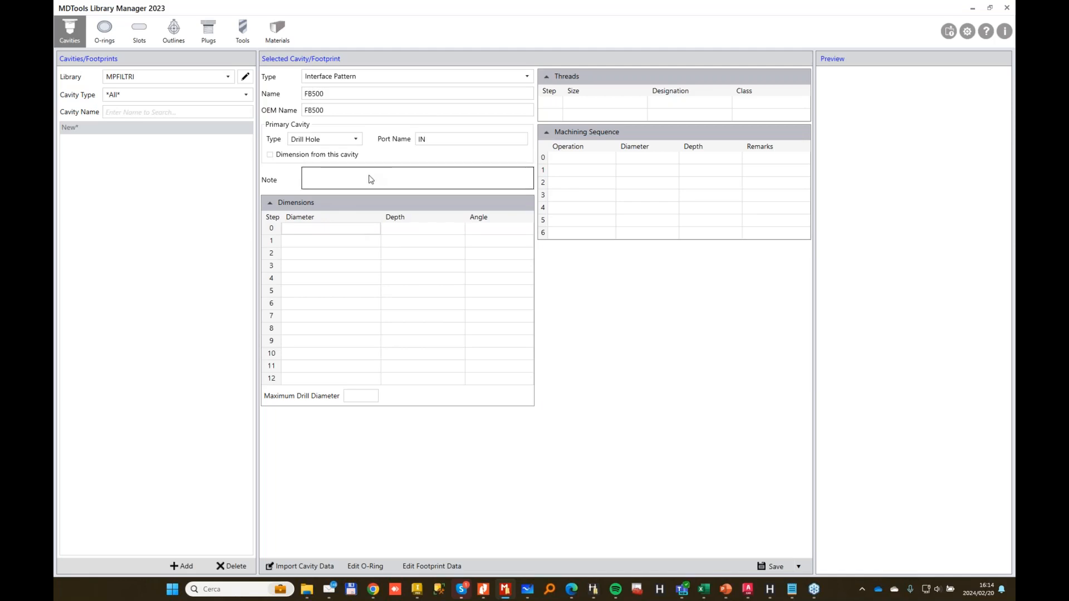
pyautogui.write('CATALOG 12345135')
# Define step 0 of the IN drill hole with diameter 16, depth 20 and angle 59, and set the maximum drill diameter to 16.
pyautogui.click(320, 229)
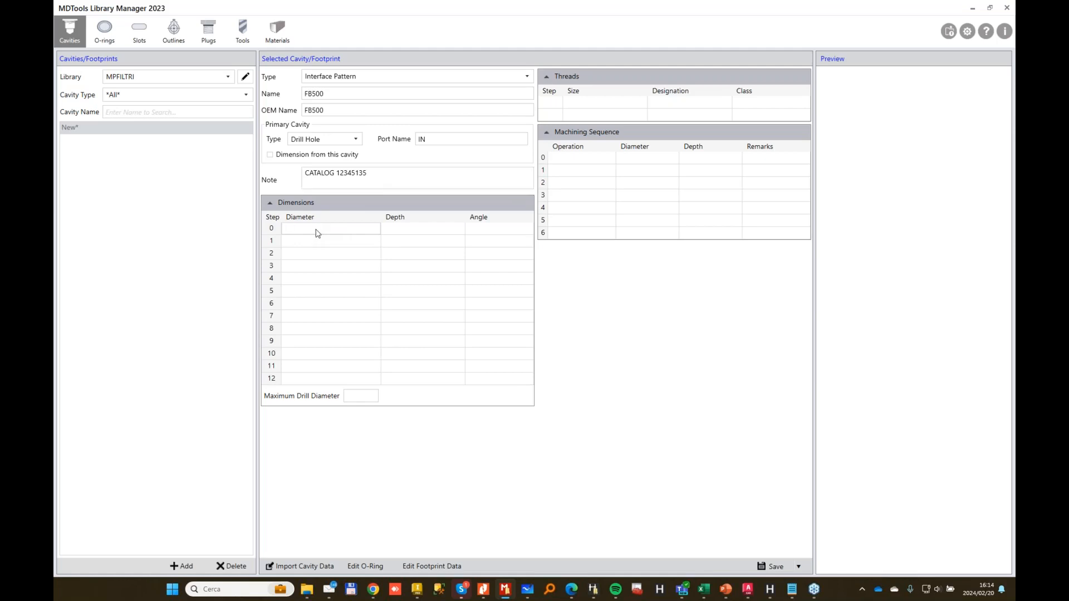
pyautogui.write('16')
pyautogui.click(448, 229)
pyautogui.write('59')
pyautogui.click(362, 398)
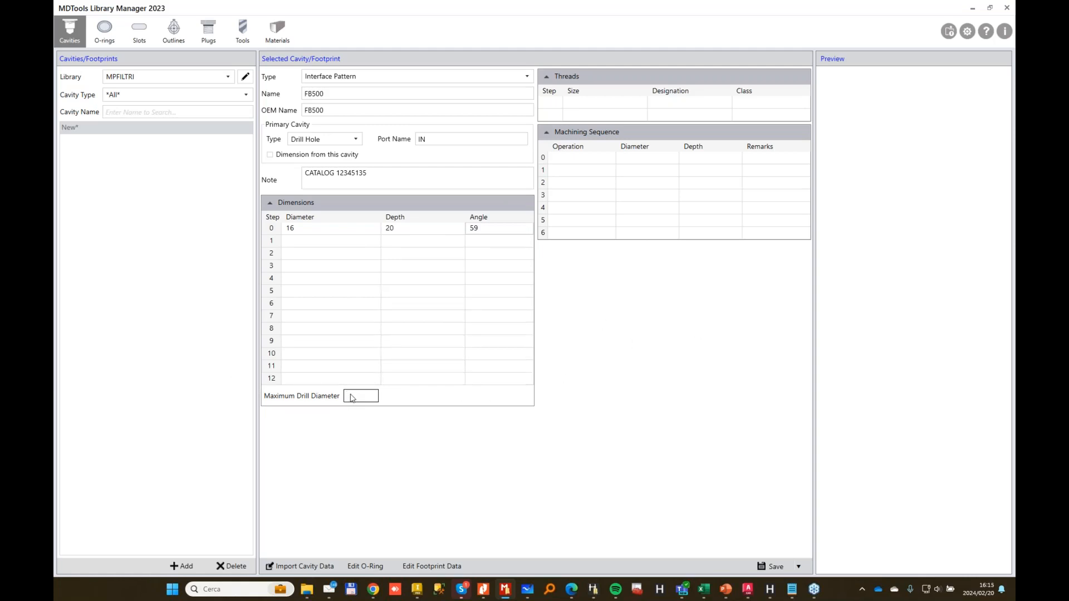
pyautogui.write('16')
# Set diameter and depth of the IN hole's first machining operation to $STEP0 and save the FB500 cavity.
pyautogui.click(652, 159)
pyautogui.write('$STEP0')
pyautogui.hotkey('ctrl', 'a')
pyautogui.hotkey('ctrl', 'c')
pyautogui.press('Tab')
pyautogui.hotkey('ctrl', 'v')
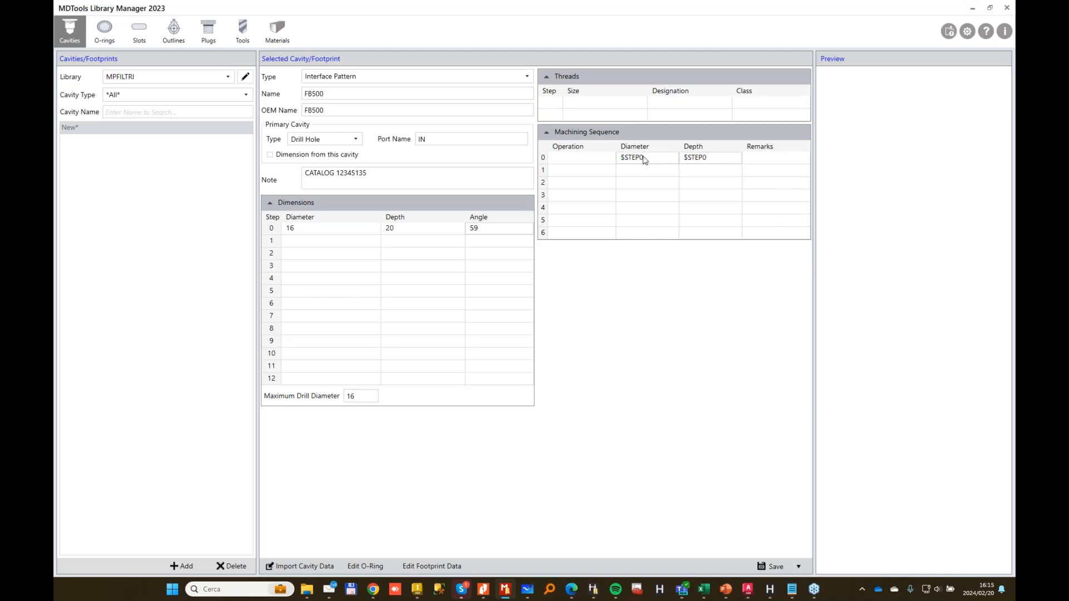
pyautogui.click(771, 566)
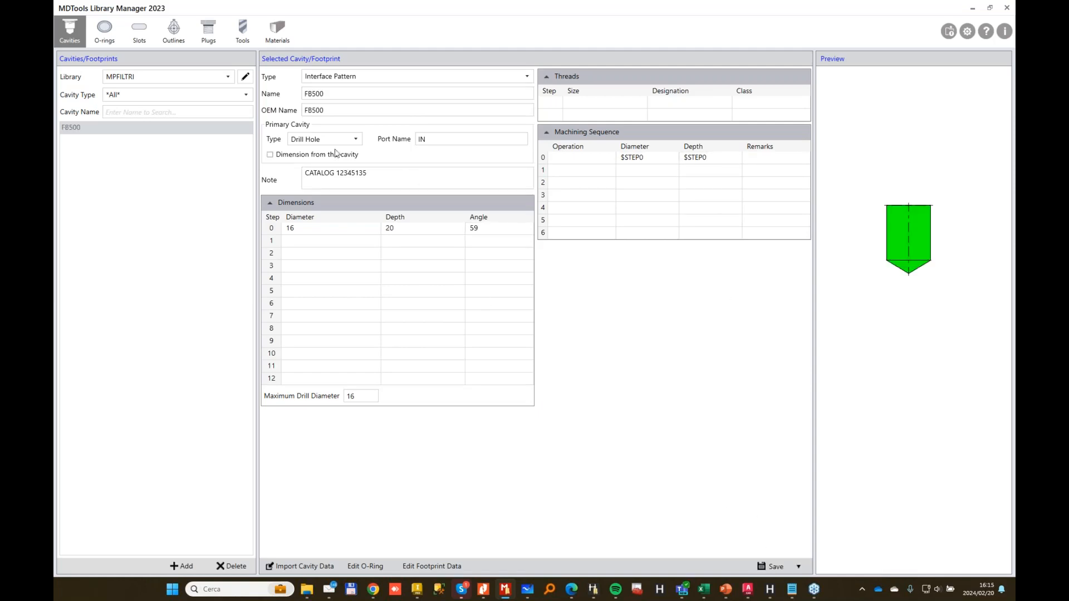
# Enable dimensioning from FB500's primary cavity and add a new cavity in its footprint data.
pyautogui.click(270, 155)
pyautogui.click(432, 566)
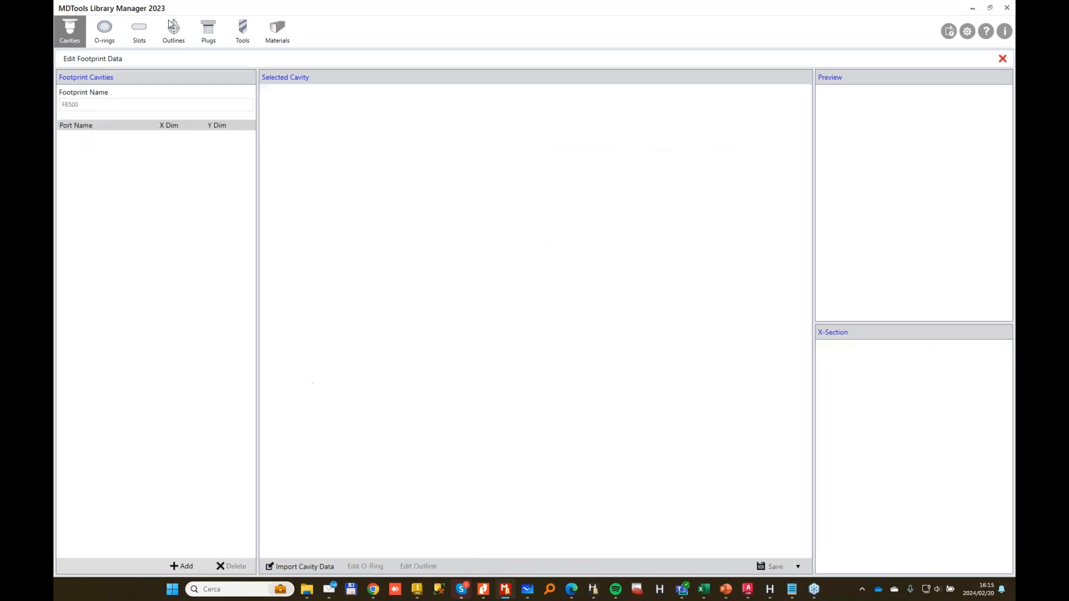
pyautogui.click(187, 566)
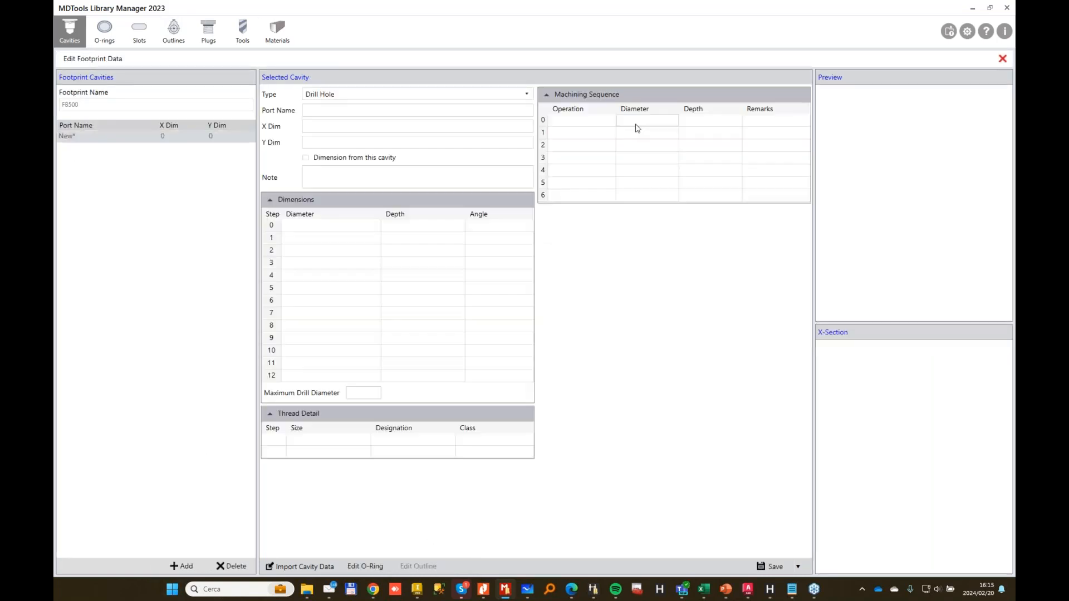
# Name the new footprint cavity's port OUT and position it at X 0, Y 26.
pyautogui.click(341, 110)
pyautogui.press('capslock')
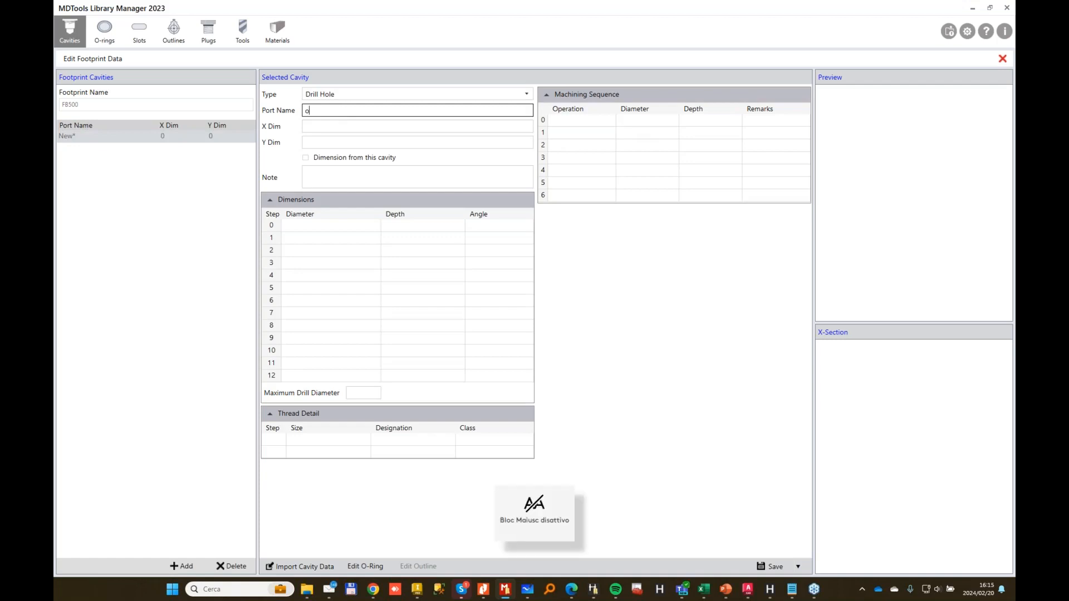
pyautogui.write('OUT')
pyautogui.press('Tab')
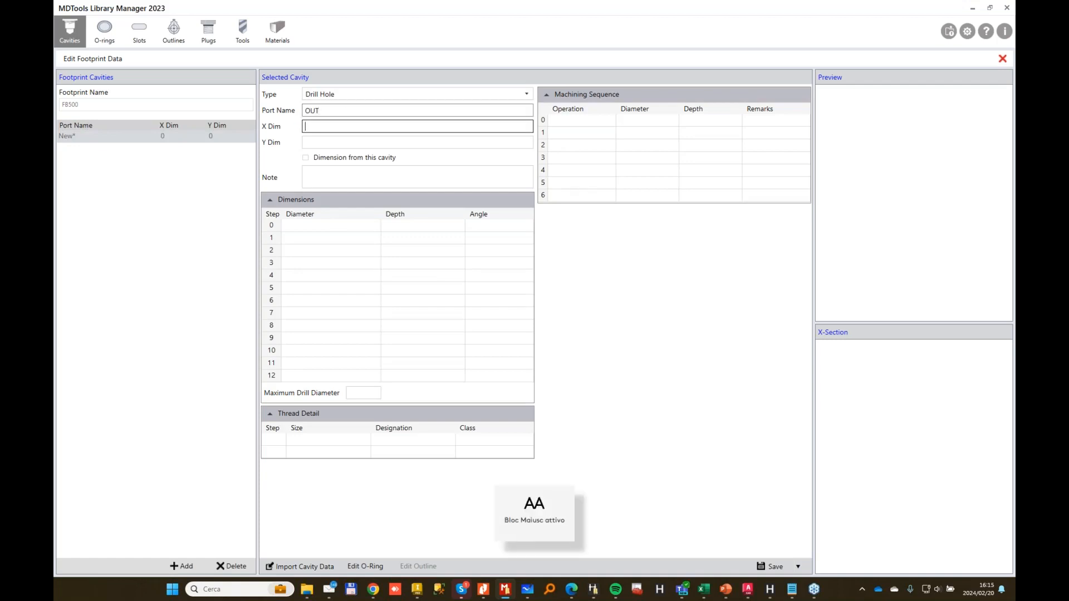
pyautogui.write('0')
pyautogui.press('Tab')
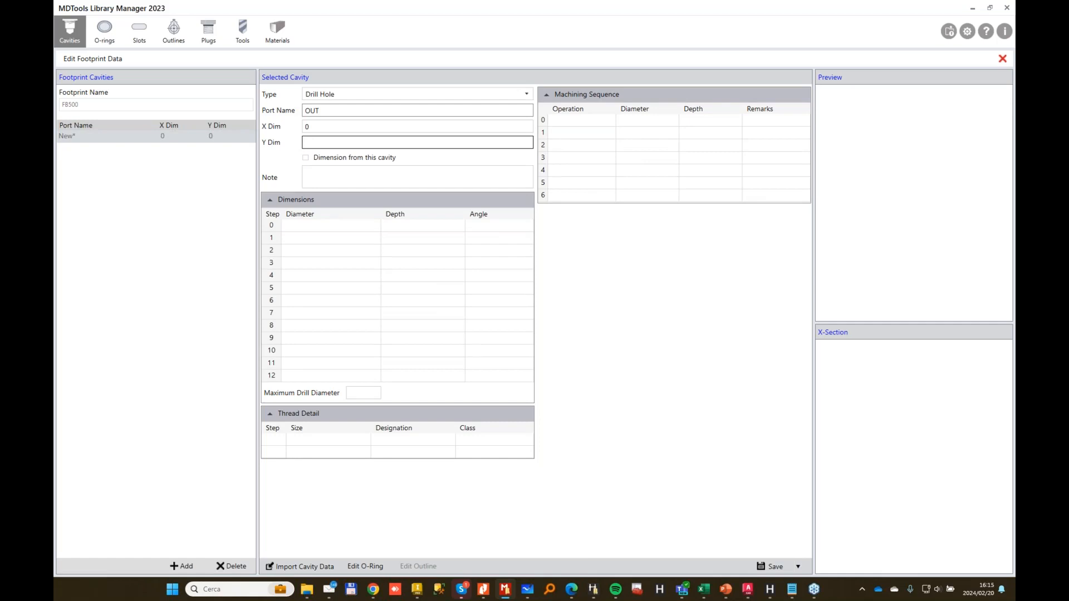
pyautogui.write('26')
pyautogui.press('Tab')
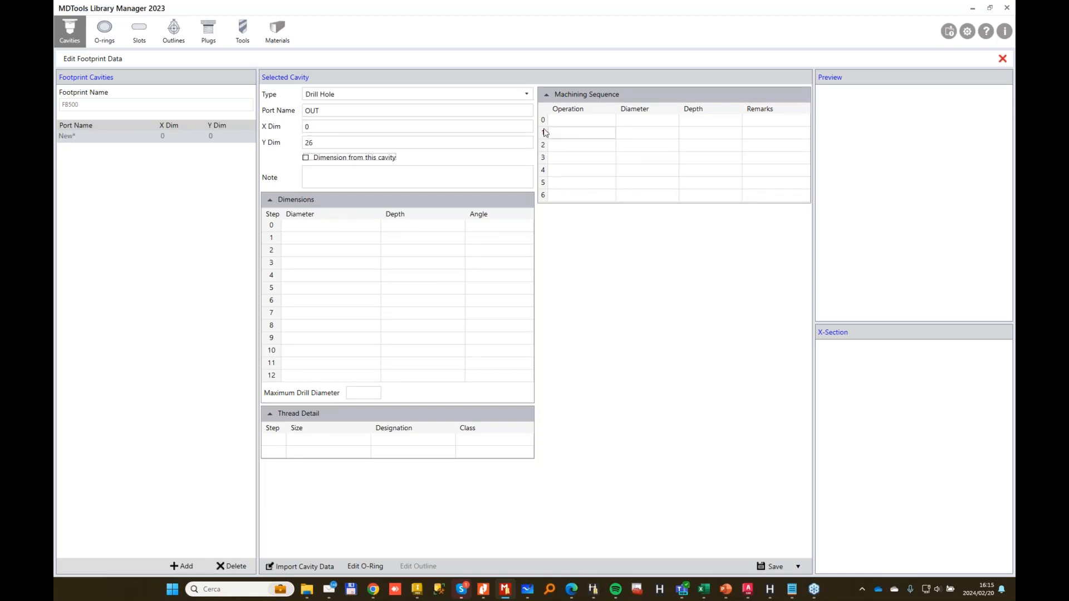
# Give the OUT port's step 0 diameter 16, depth 20 and angle 59, with a maximum drill diameter of 16.
pyautogui.click(351, 230)
pyautogui.write('16')
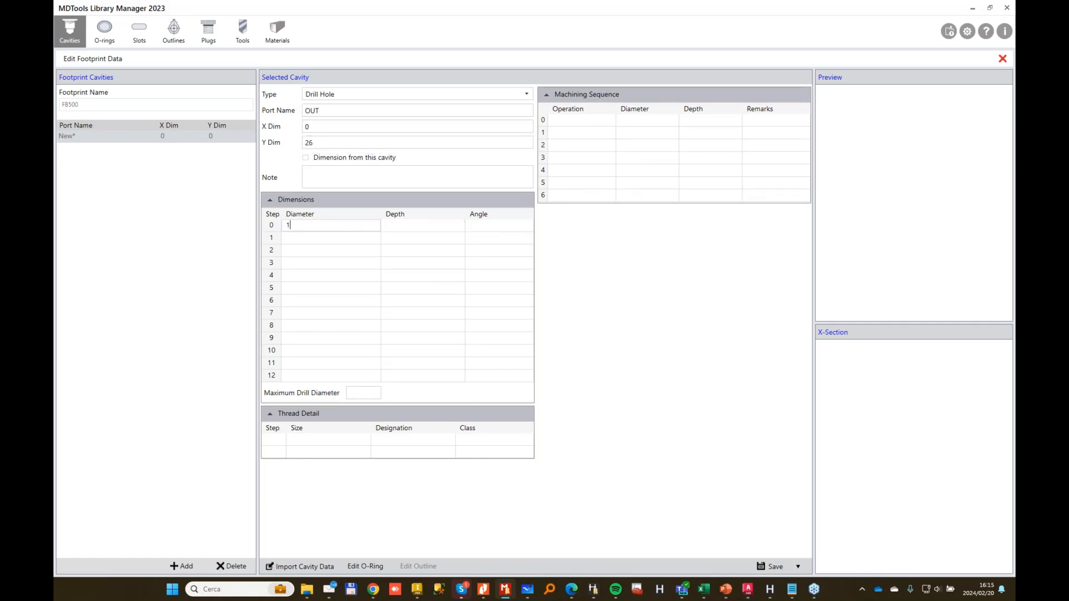
pyautogui.press('Tab')
pyautogui.write('20')
pyautogui.press('Tab')
pyautogui.write('569')
pyautogui.press('BackSpace')
pyautogui.press('BackSpace')
pyautogui.write('9')
pyautogui.click(363, 394)
pyautogui.write('16')
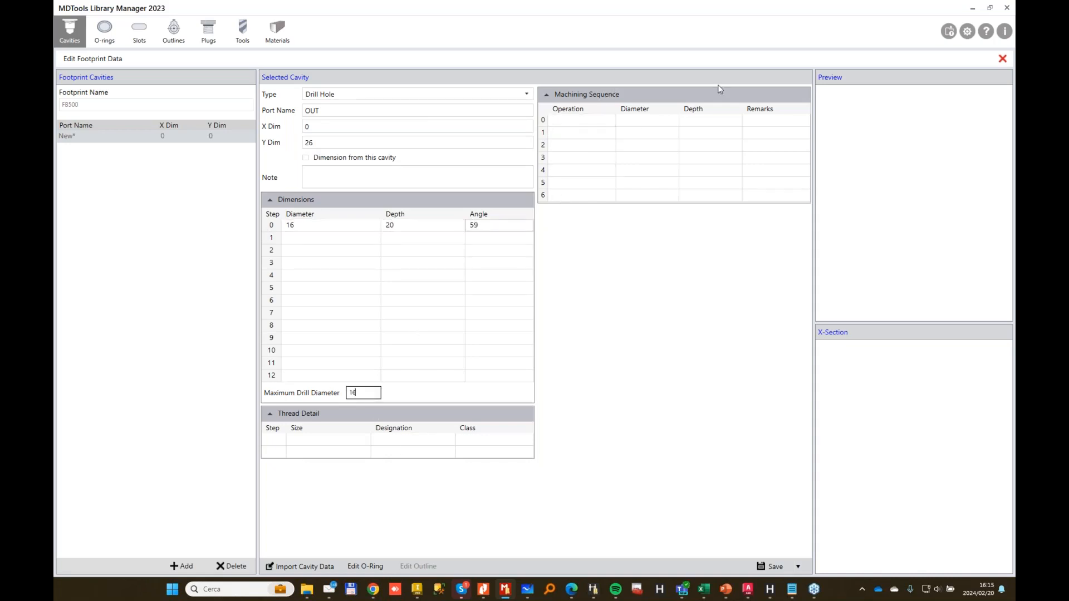
# Set the OUT port's first machining operation to $STEP0 for diameter and depth, and save the port.
pyautogui.click(636, 121)
pyautogui.write('$STEP0')
pyautogui.hotkey('ctrl', 'a')
pyautogui.hotkey('ctrl', 'c')
pyautogui.click(684, 120)
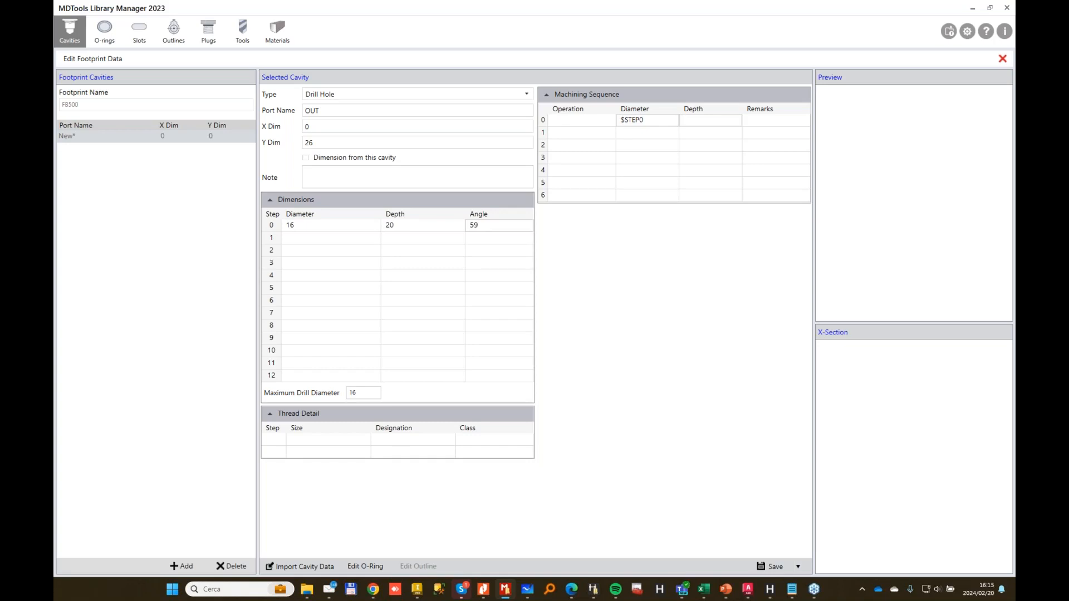
pyautogui.hotkey('ctrl', 'v')
pyautogui.click(771, 567)
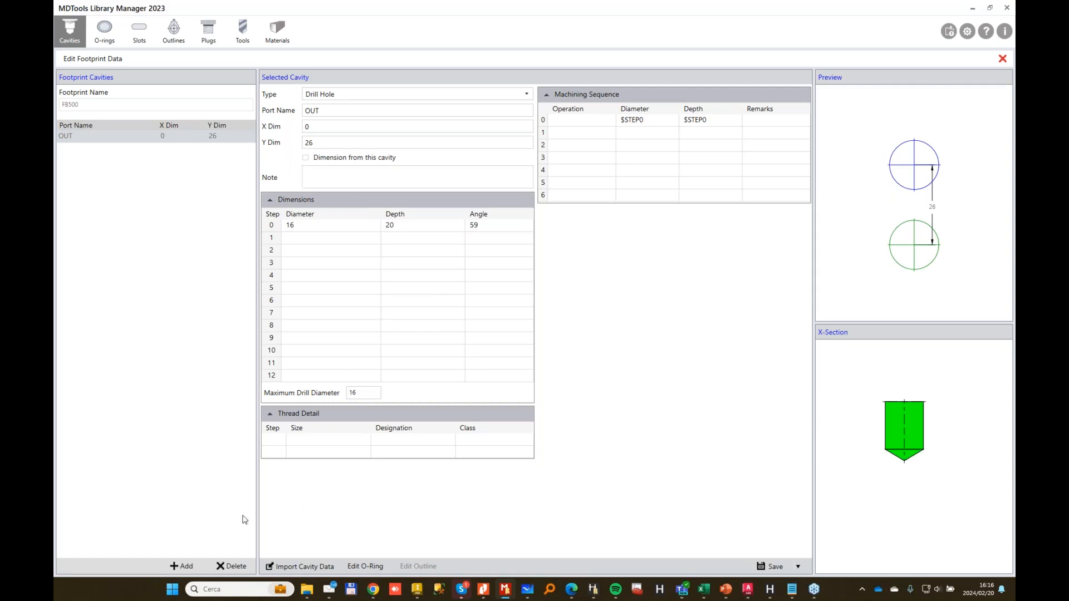
pyautogui.click(182, 566)
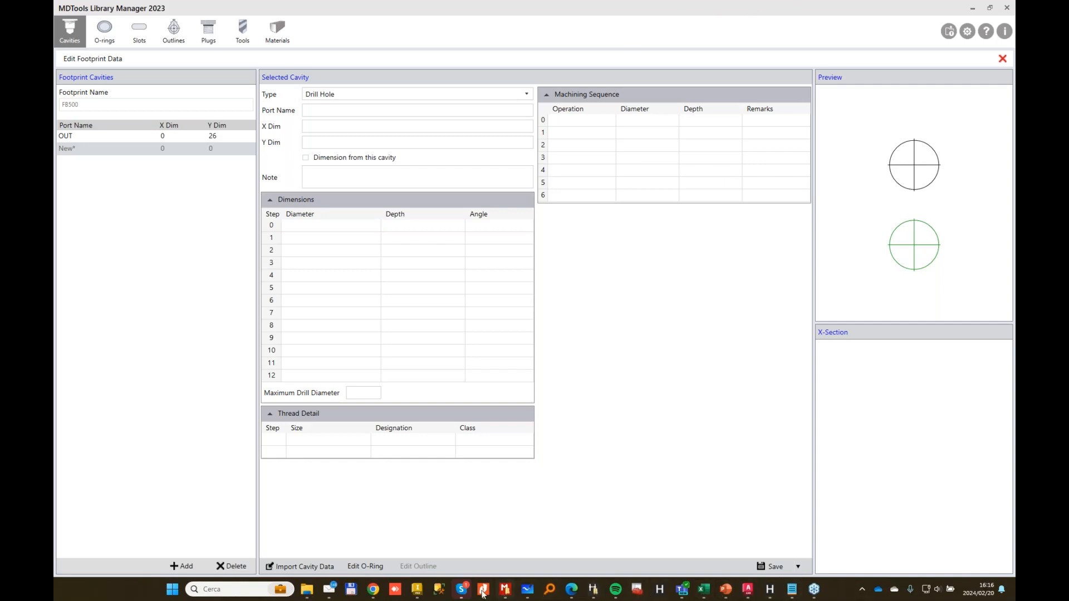
pyautogui.moveTo(506, 592)
pyautogui.click(532, 497)
pyautogui.hotkey('alt', 'Tab')
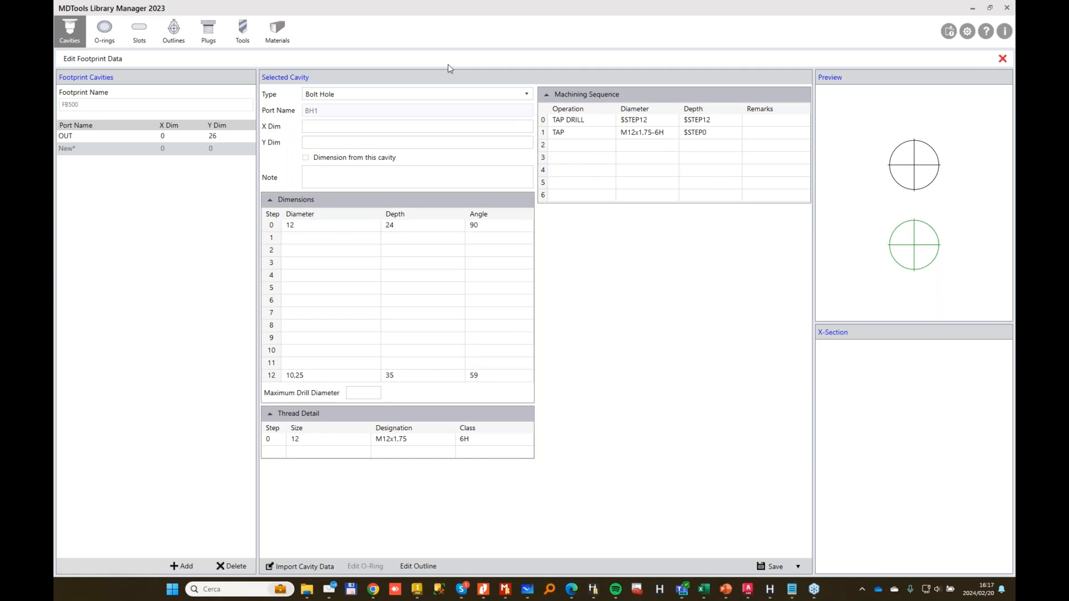
pyautogui.click(1007, 8)
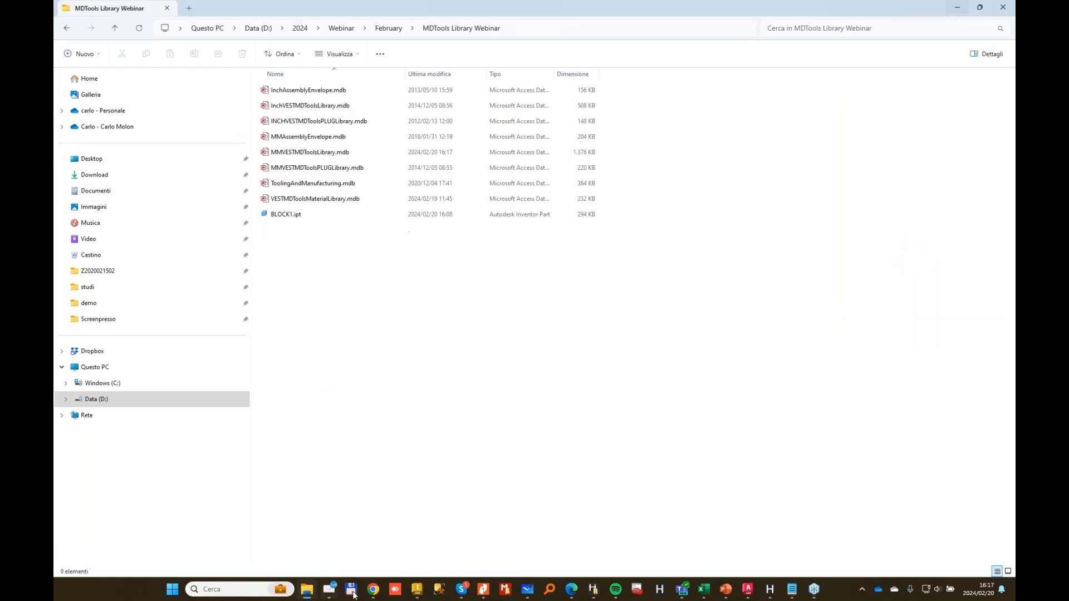
# Reopen MDTools Library Manager and open the footprint data of FB500 in the MPFILTRI library.
pyautogui.click(505, 589)
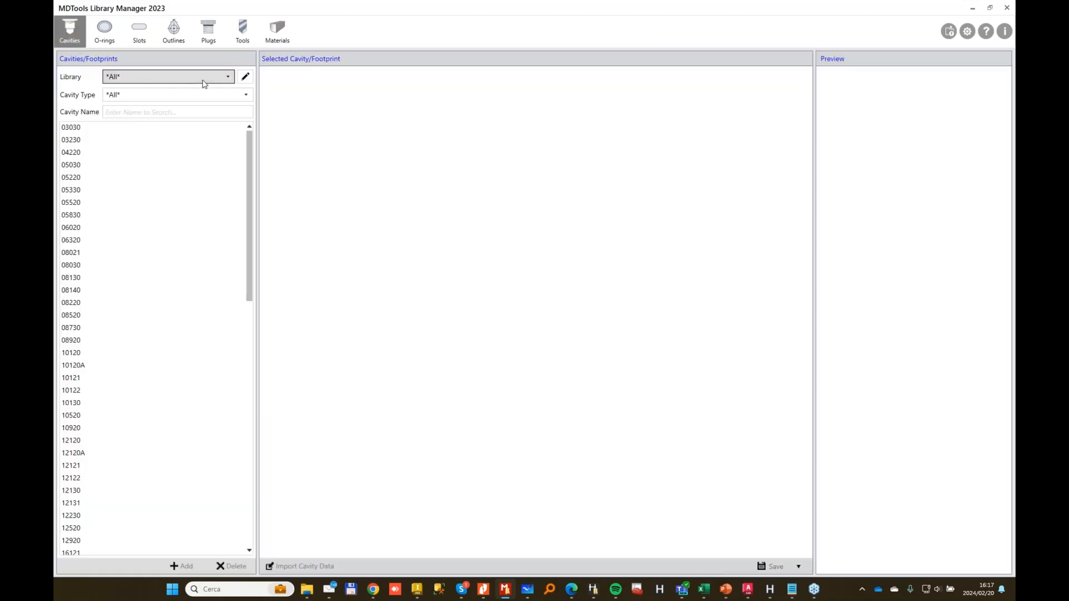
pyautogui.click(202, 78)
pyautogui.click(159, 133)
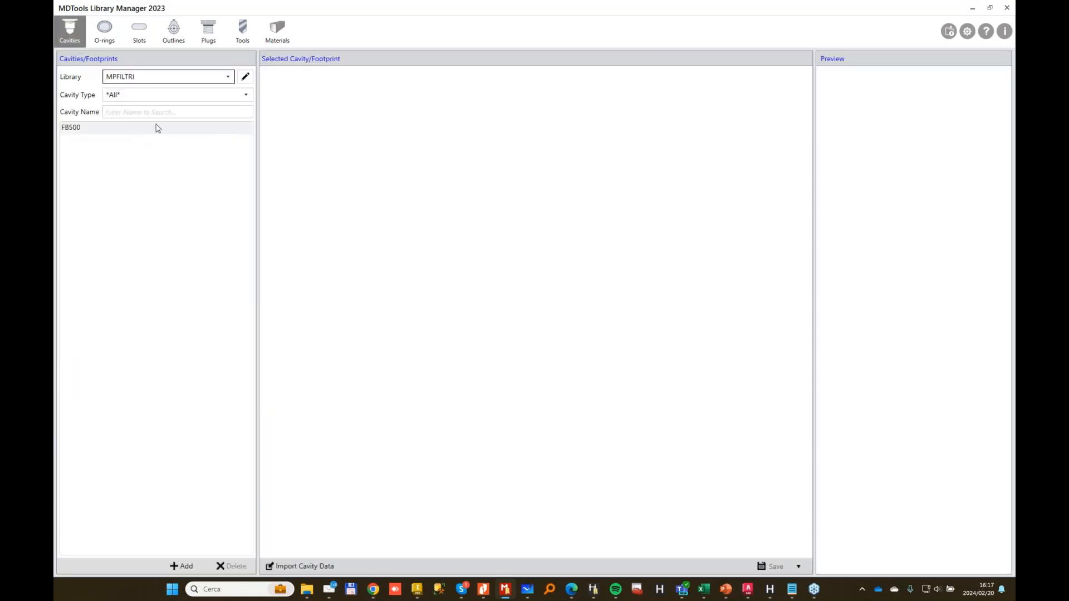
pyautogui.click(108, 129)
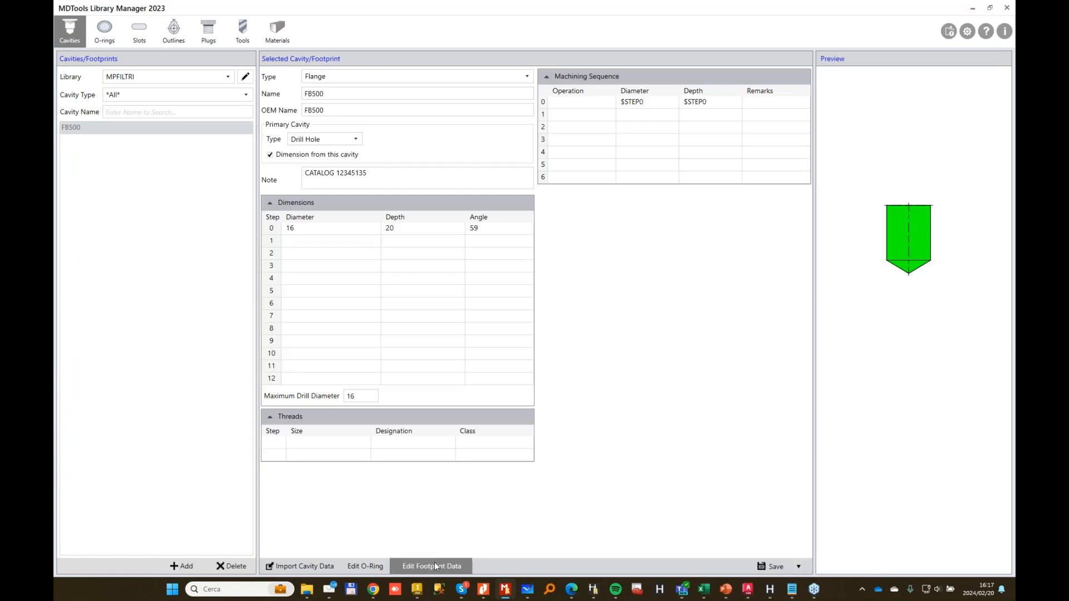
pyautogui.click(434, 564)
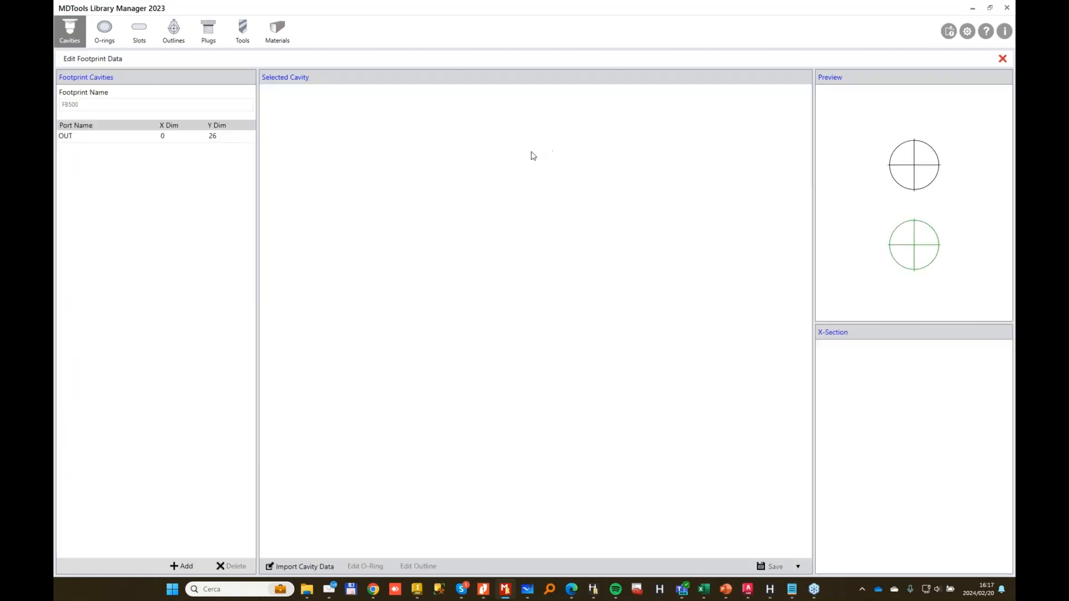
# Add a new cavity to the FB500 footprint and import M12x1.75-6H from the 0- Bolt Holes (Metric) library.
pyautogui.click(182, 566)
pyautogui.click(298, 567)
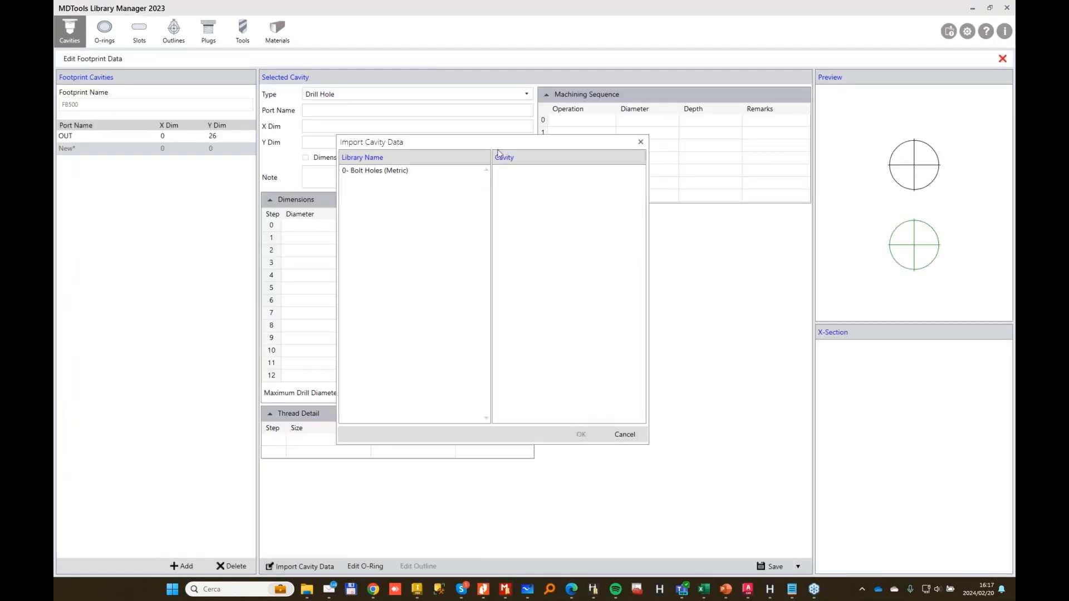
pyautogui.click(400, 176)
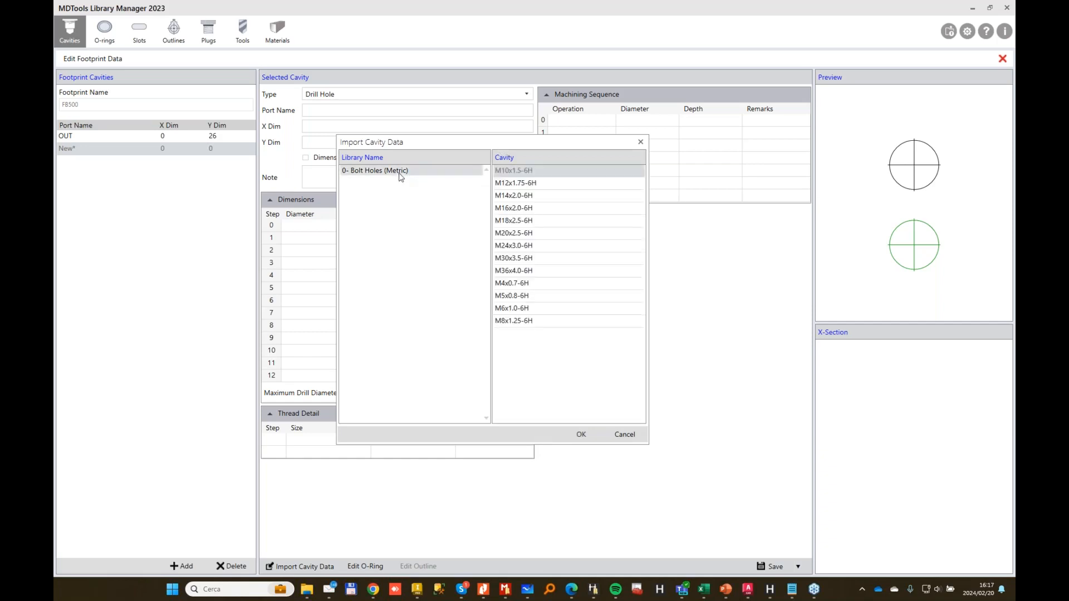
pyautogui.click(517, 181)
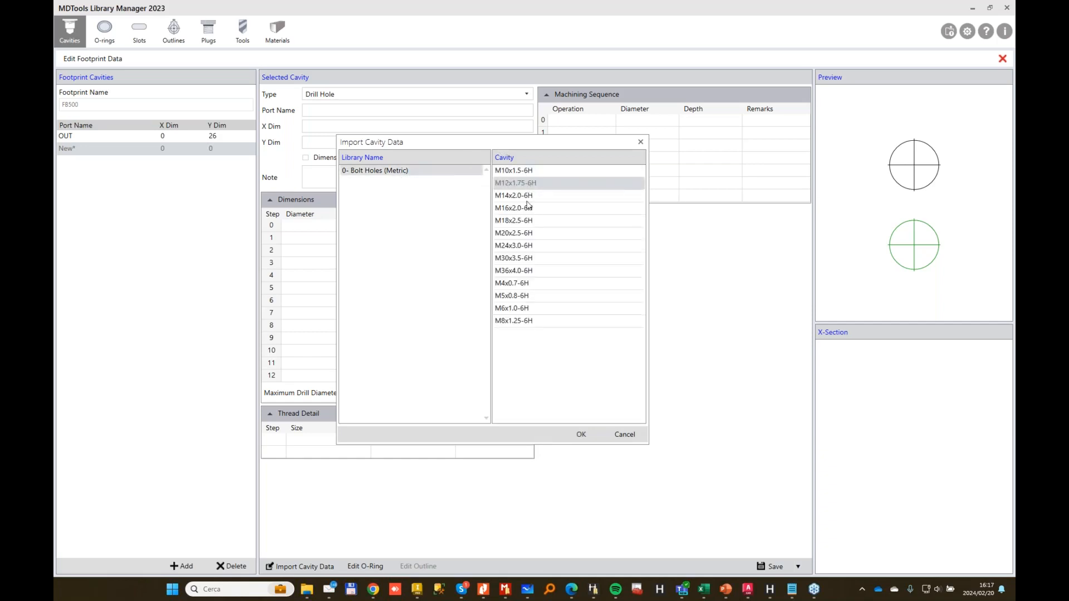
pyautogui.click(576, 435)
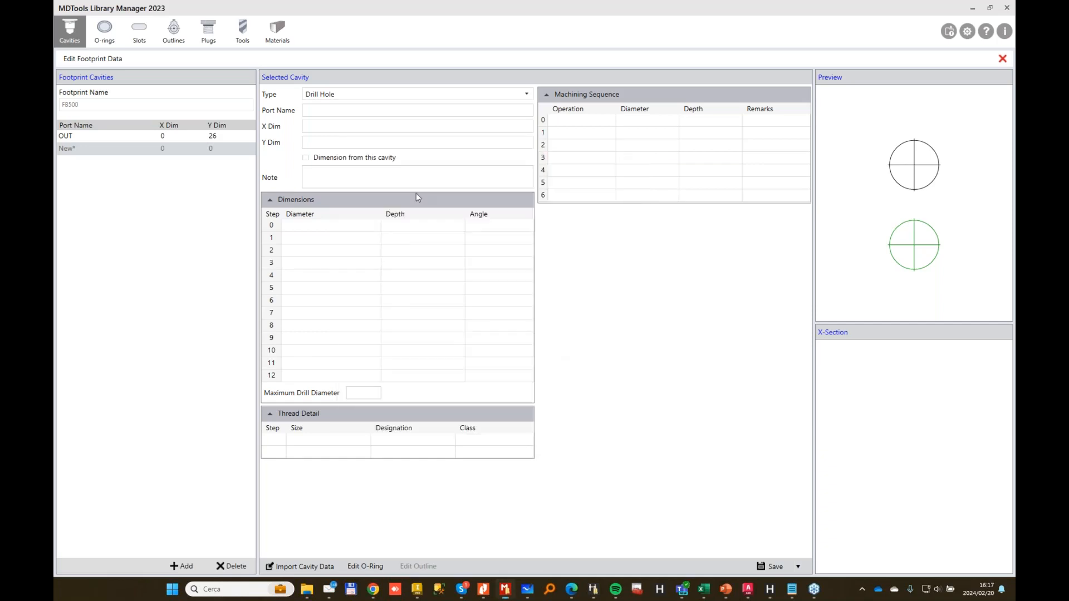
# Position the imported bolt hole at X -29, Y 0 and save it to the footprint.
pyautogui.click(336, 126)
pyautogui.write('-')
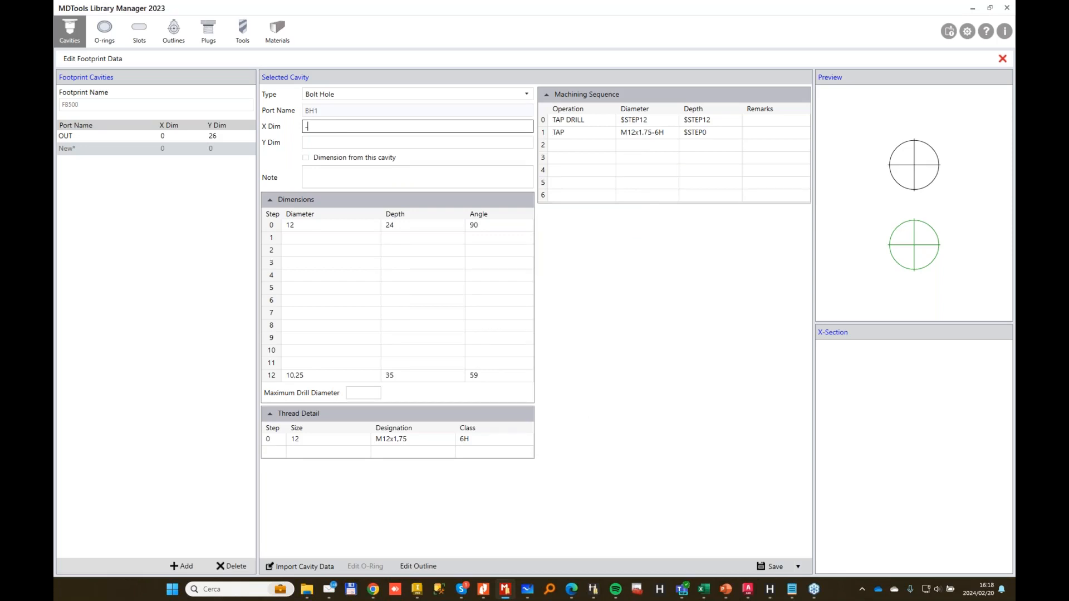
pyautogui.write('29')
pyautogui.press('Tab')
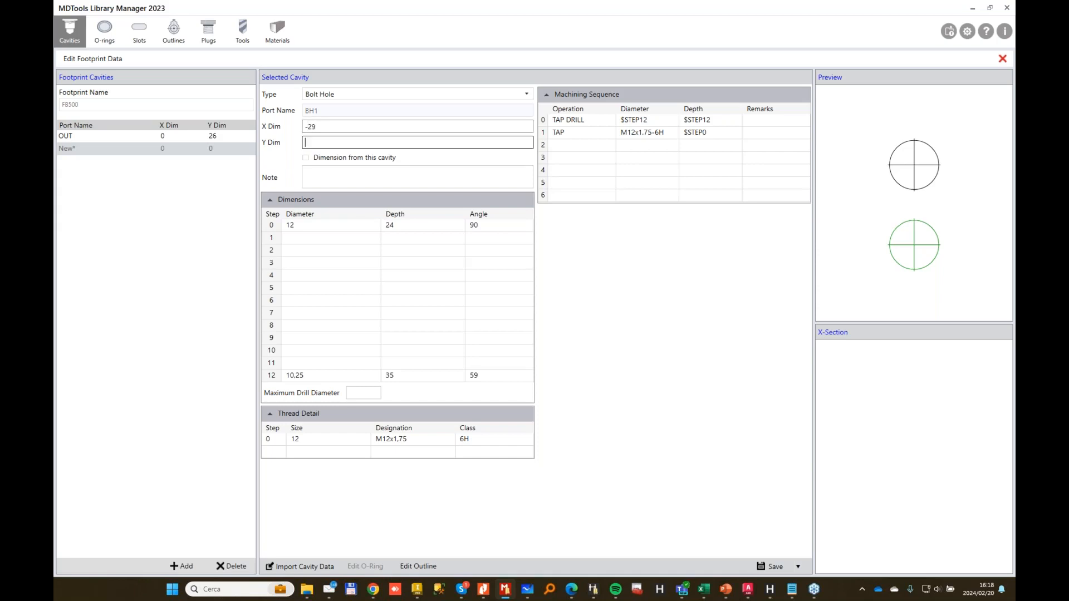
pyautogui.write('0')
pyautogui.press('Tab')
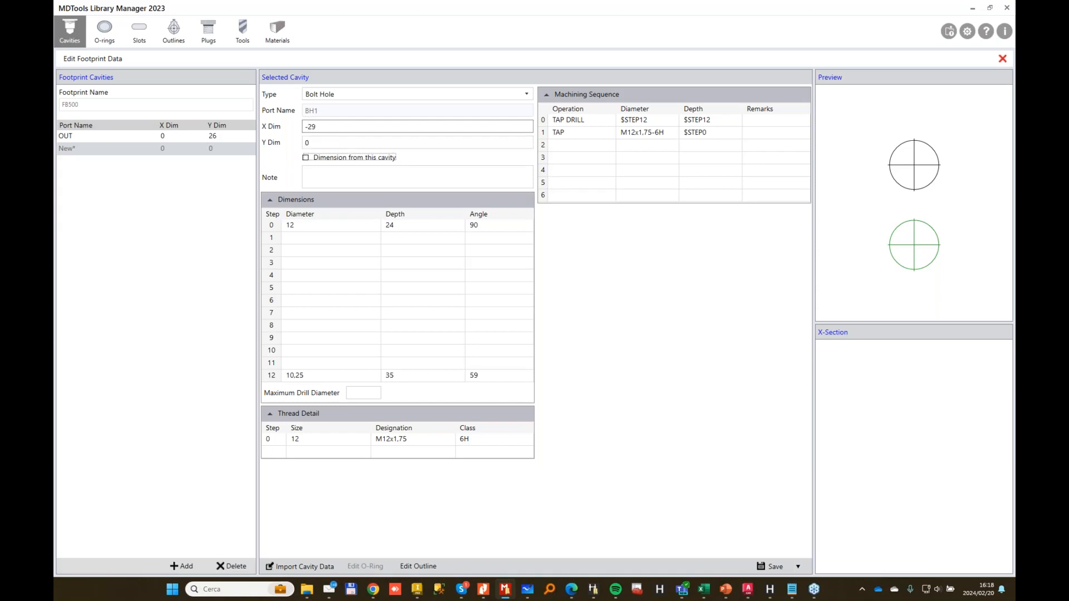
pyautogui.click(773, 567)
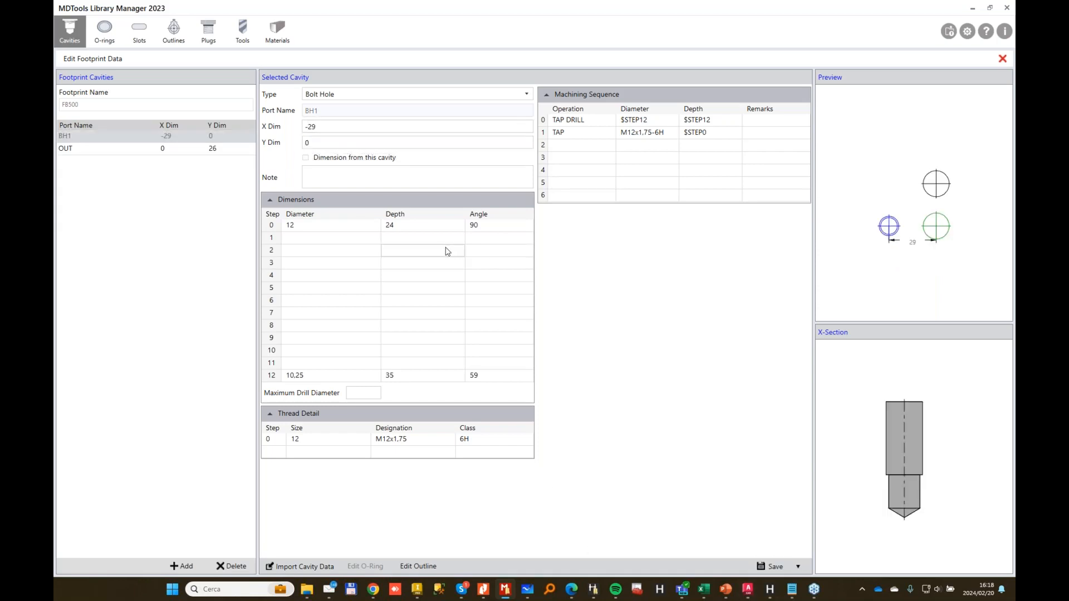
# Set bolt hole BH1's Y dimension to 13.5 and save it.
pyautogui.doubleClick(324, 142)
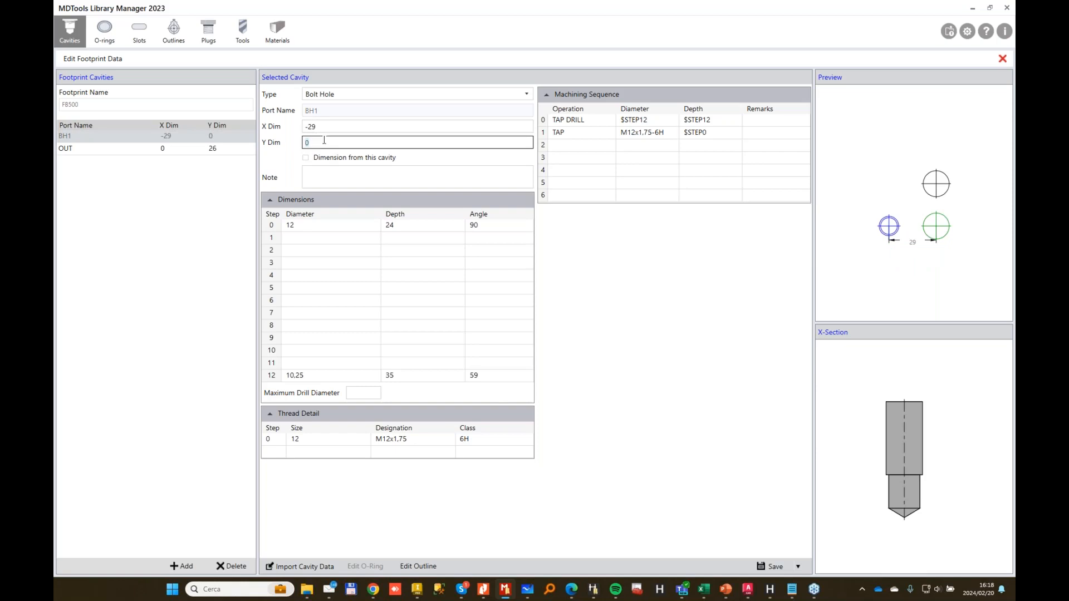
pyautogui.write('13,5')
pyautogui.click(762, 566)
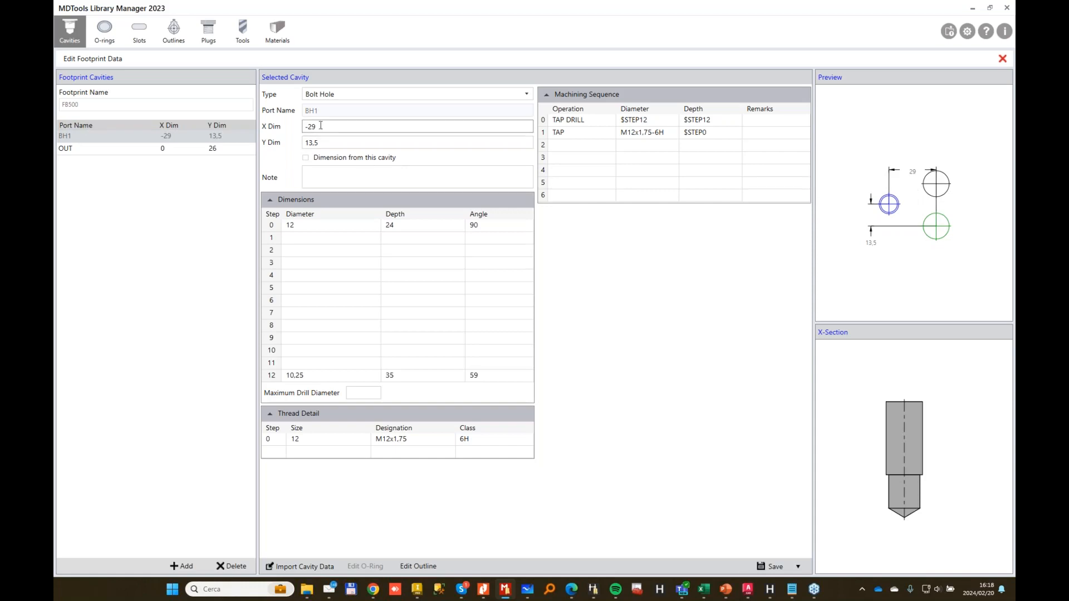
# Set the X dimension to +29 and save the result as a second bolt hole, keeping BH1.
pyautogui.doubleClick(323, 129)
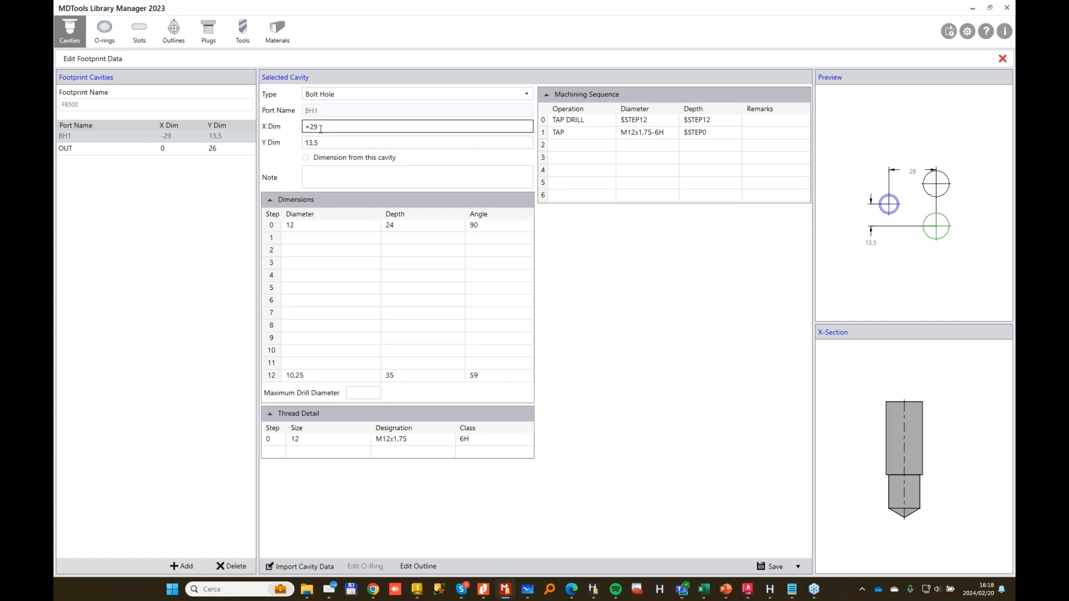
pyautogui.click(801, 566)
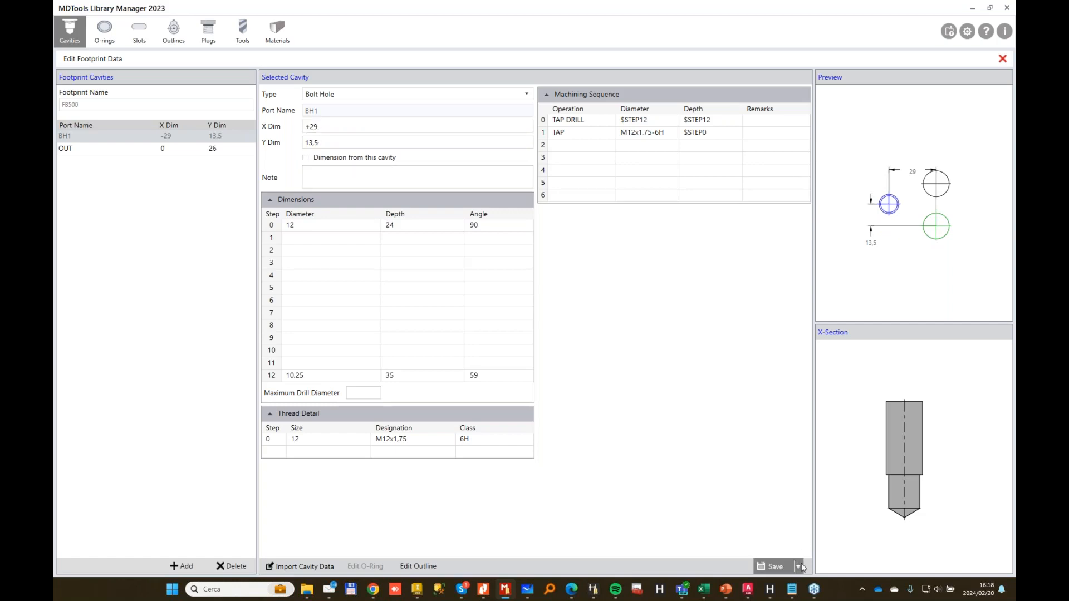
pyautogui.click(801, 567)
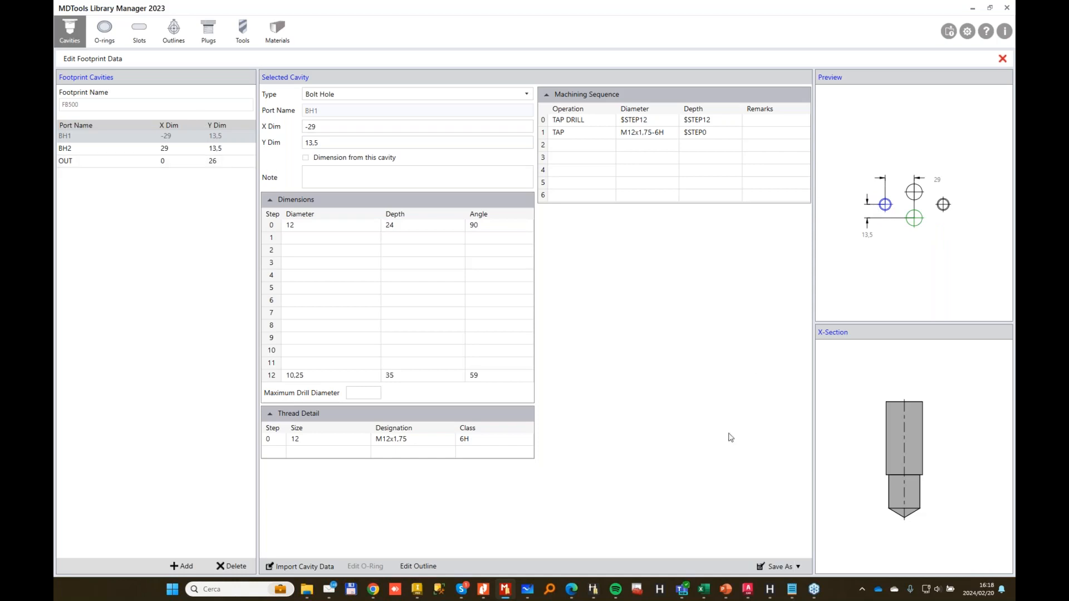
pyautogui.click(799, 566)
pyautogui.click(784, 536)
# Close and reopen the FB500 footprint data, select bolt hole BH1 and open its outline for editing with the custom shape type.
pyautogui.click(1002, 59)
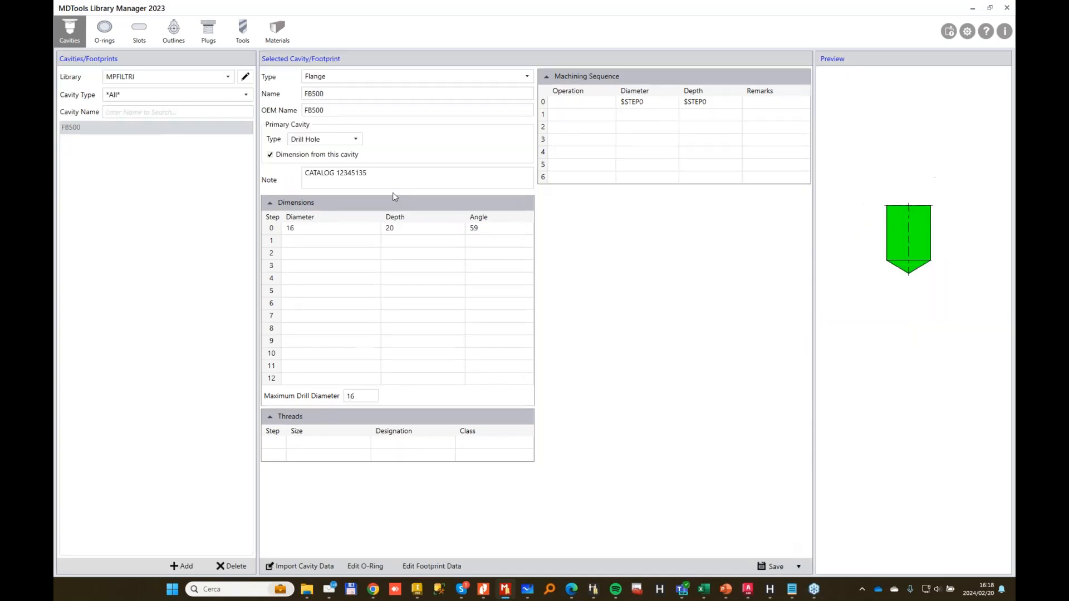
pyautogui.click(427, 568)
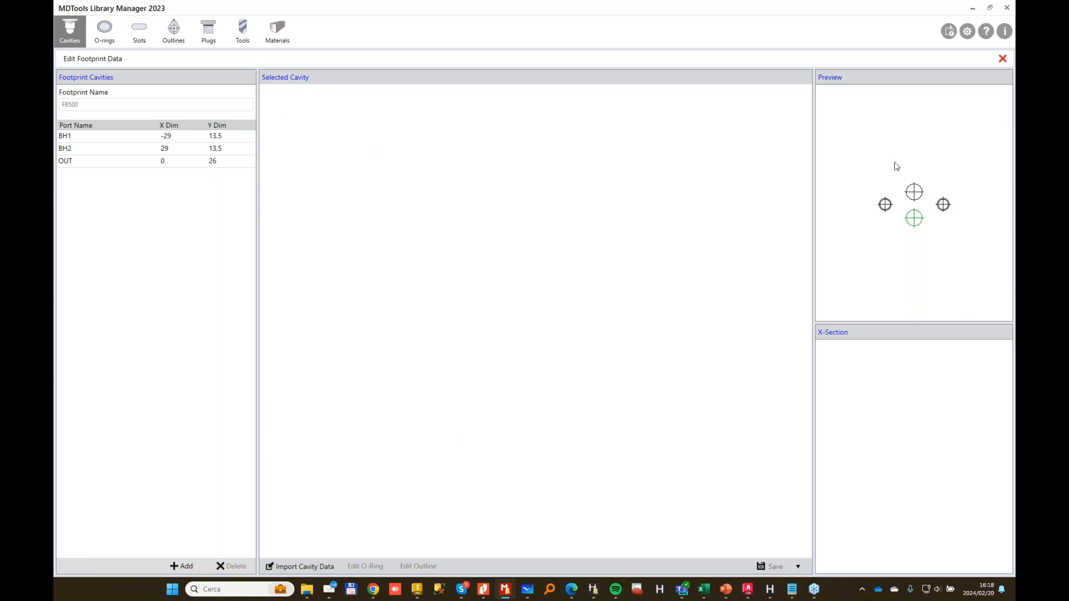
pyautogui.click(141, 138)
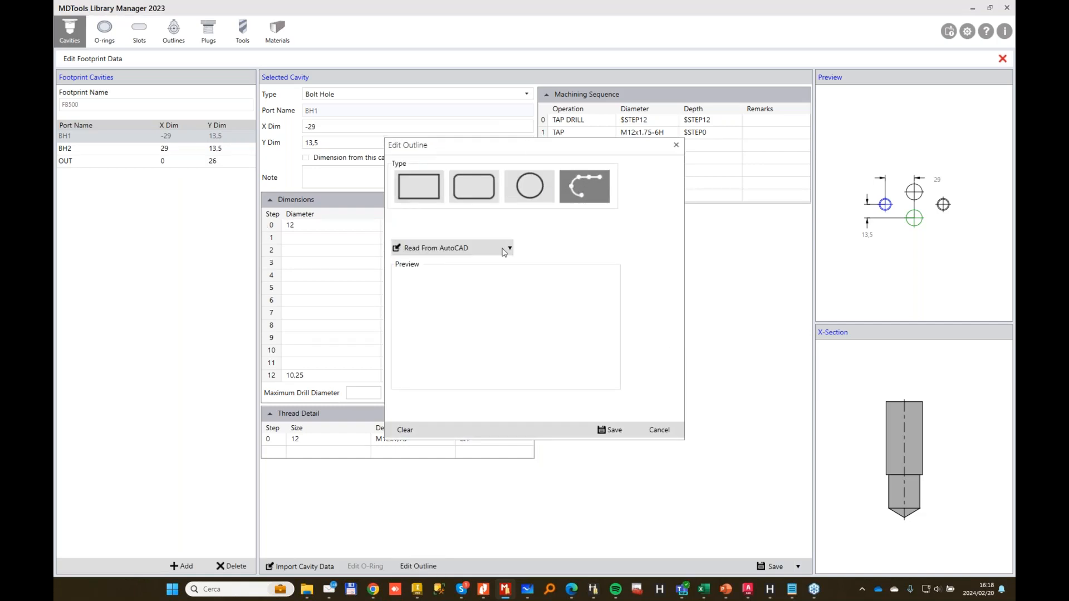
pyautogui.click(455, 248)
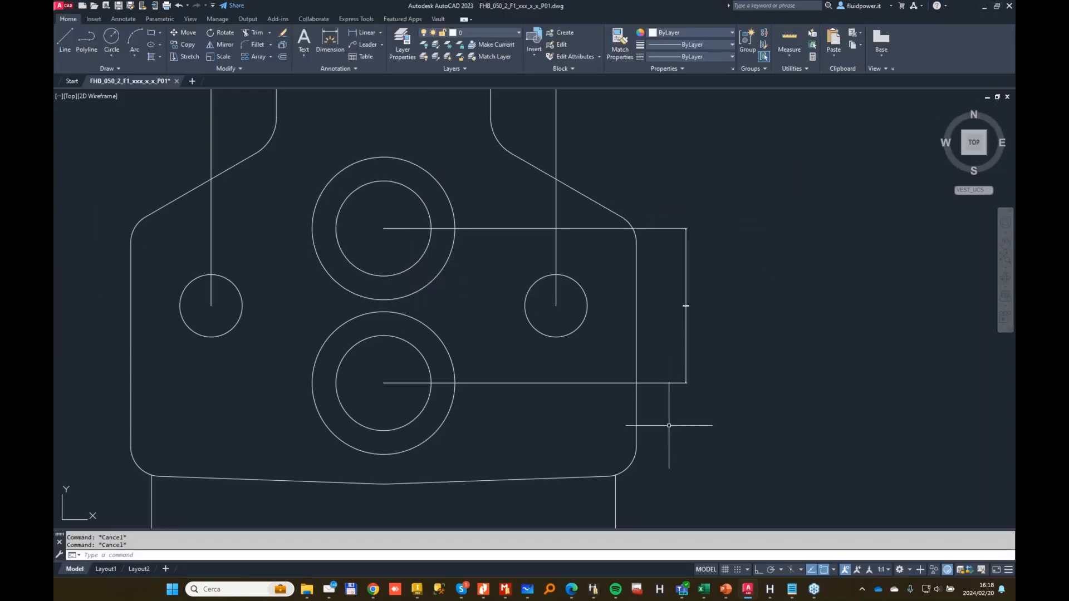
pyautogui.scroll(-3, 671, 425)
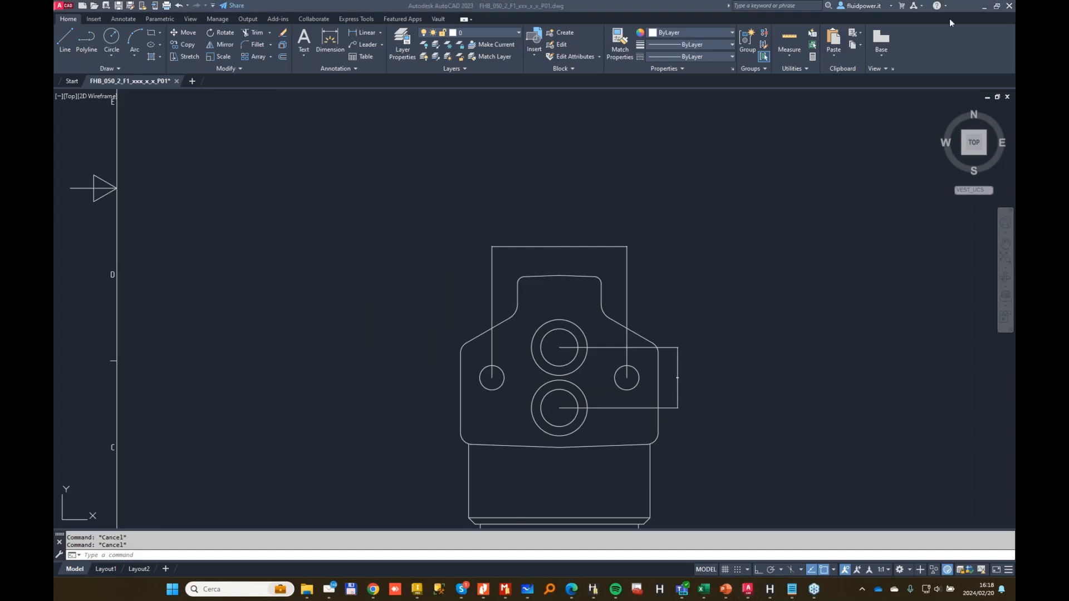
pyautogui.click(963, 9)
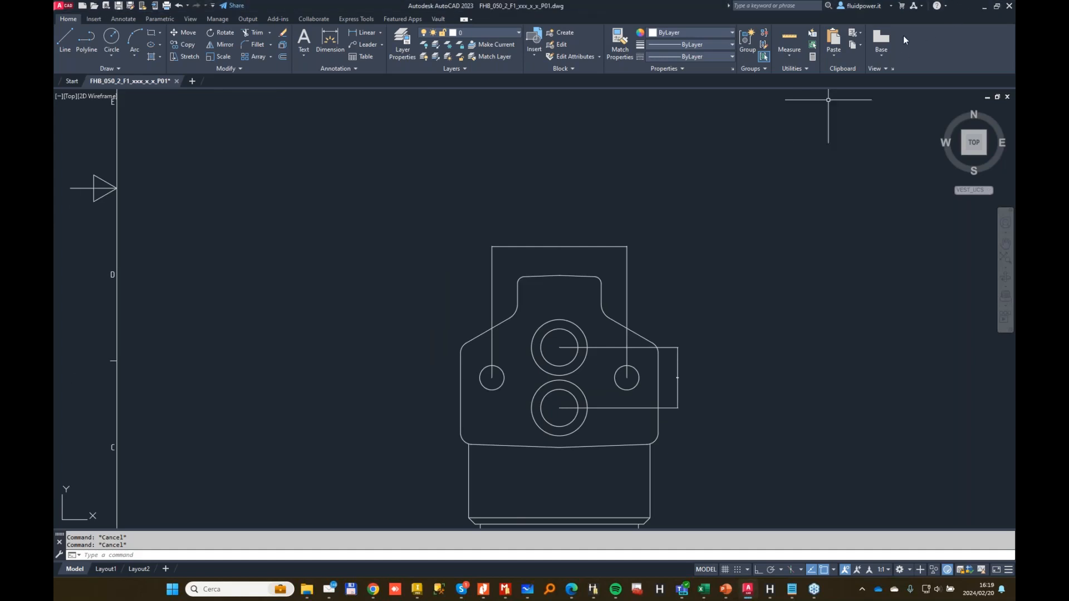
pyautogui.hotkey('alt', 'space')
pyautogui.click(388, 178)
pyautogui.press('Escape')
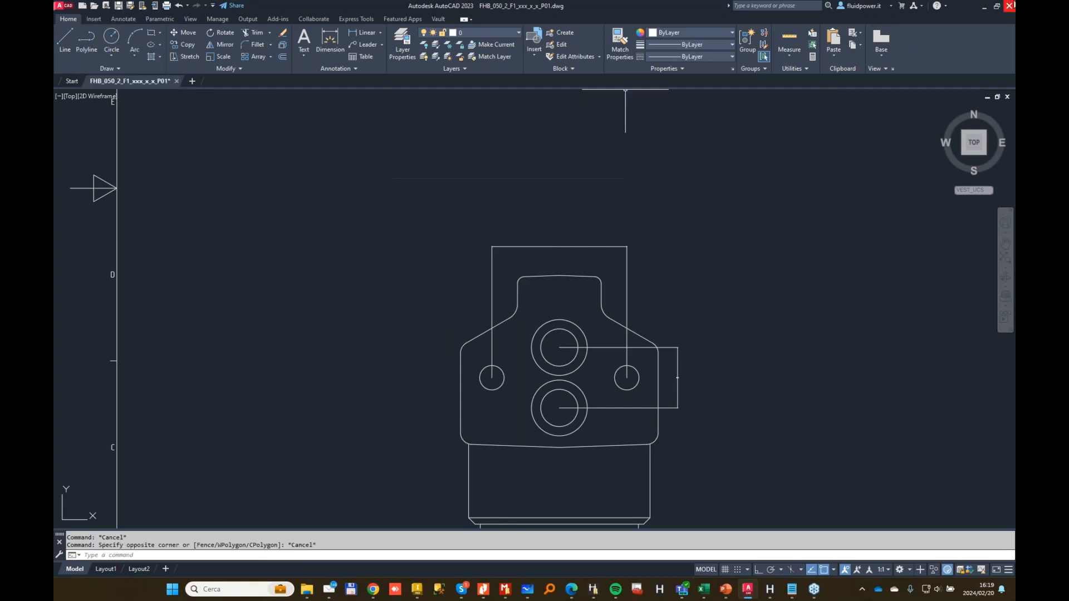
pyautogui.click(984, 7)
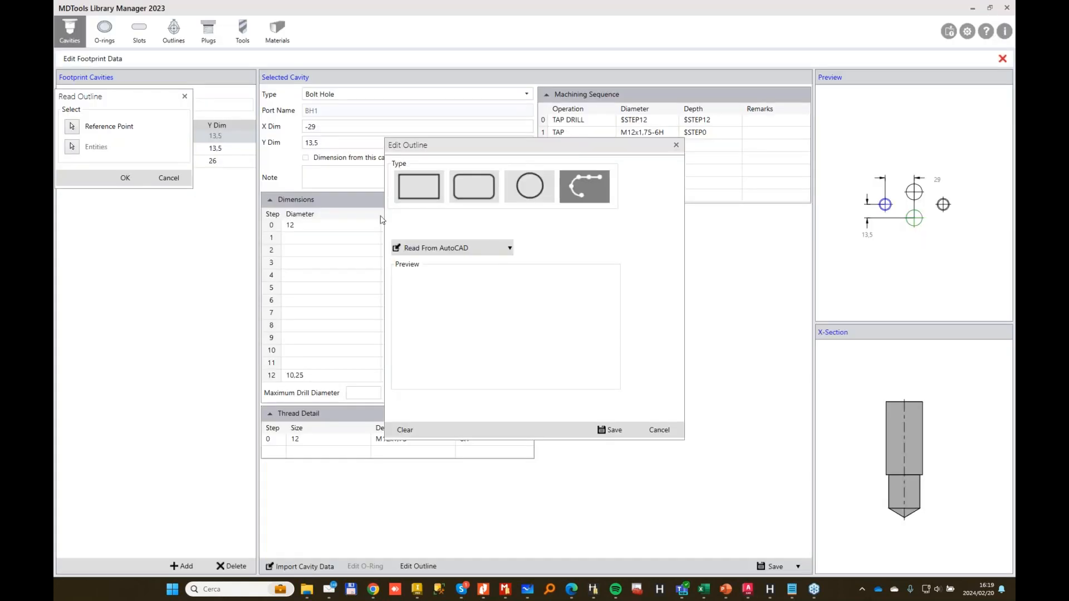
pyautogui.moveTo(135, 96); pyautogui.dragTo(364, 60)
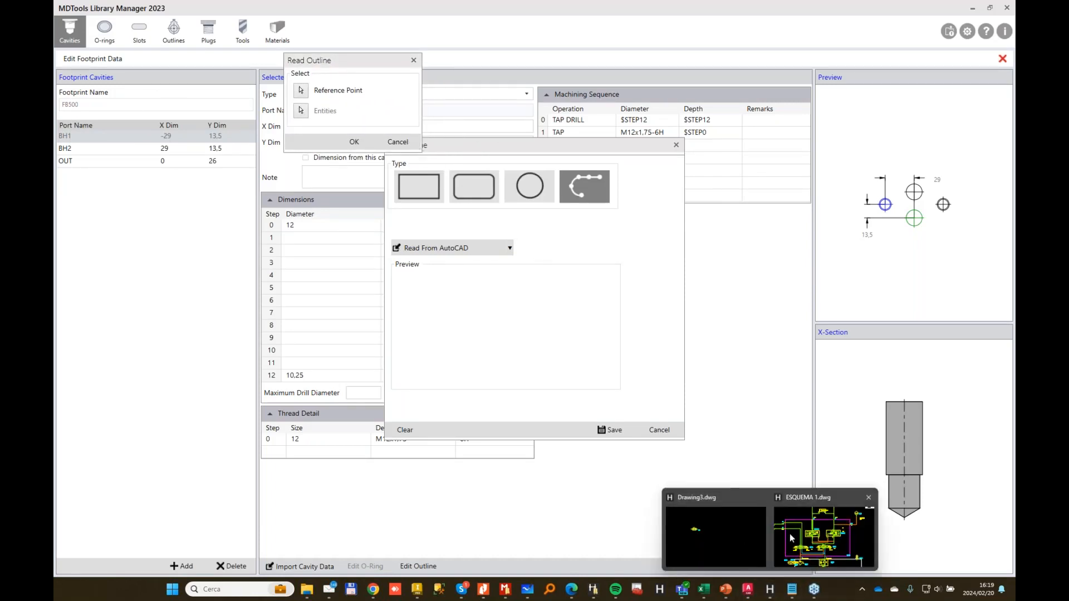
pyautogui.click(747, 591)
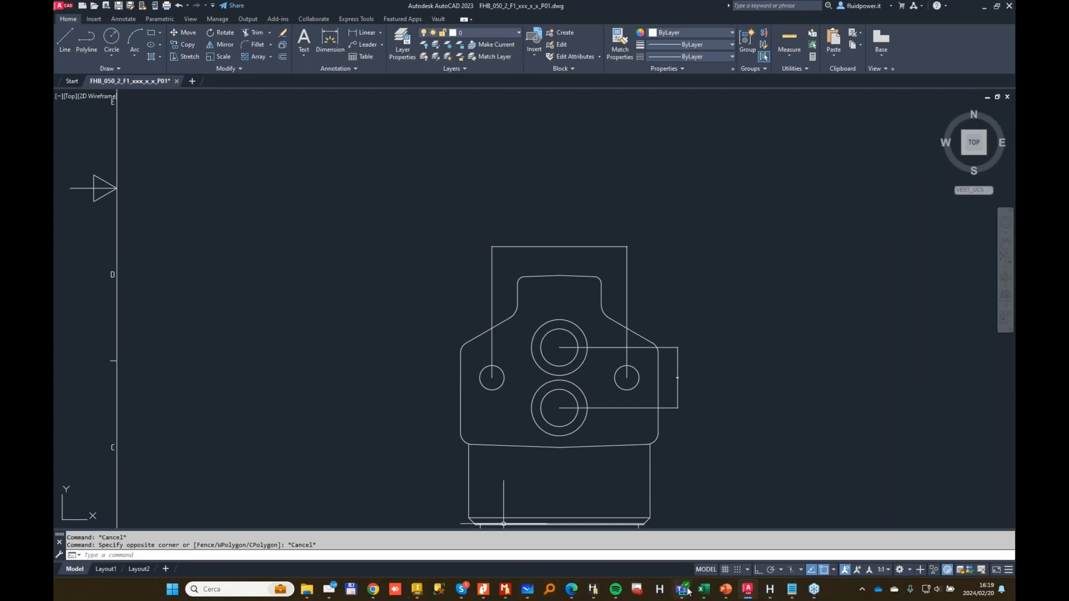
pyautogui.click(505, 590)
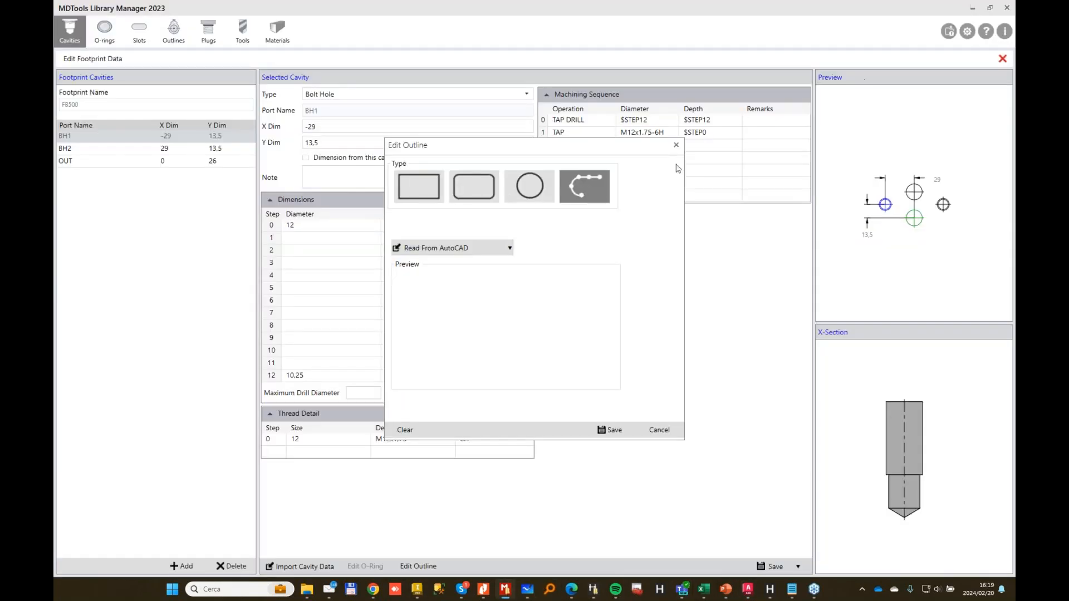
pyautogui.click(659, 431)
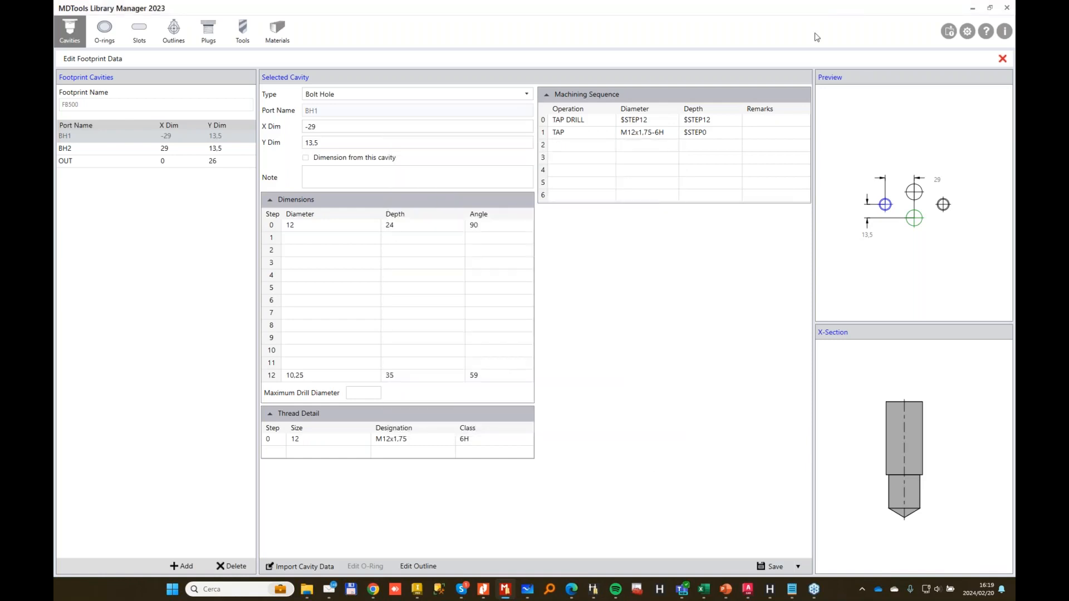
# Start reading the custom outline from the AutoCAD drawing and set its reference point at the centre of the lower port.
pyautogui.moveTo(814, 8)
pyautogui.mouseDown()
pyautogui.moveTo(802, 52)
pyautogui.moveTo(594, 108)
pyautogui.moveTo(0, 66)
pyautogui.mouseUp()
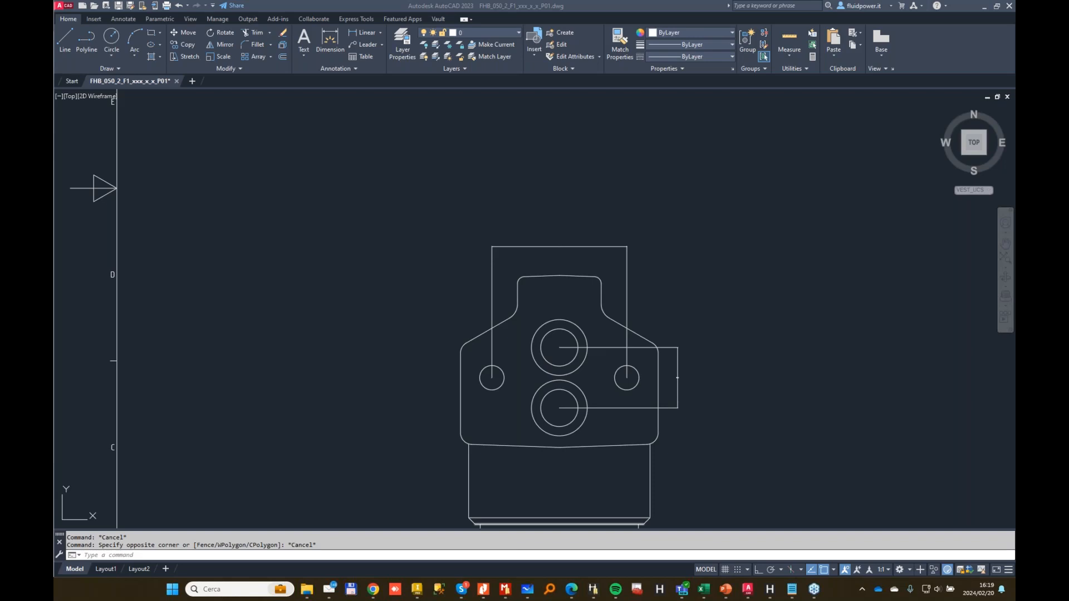
pyautogui.click(505, 589)
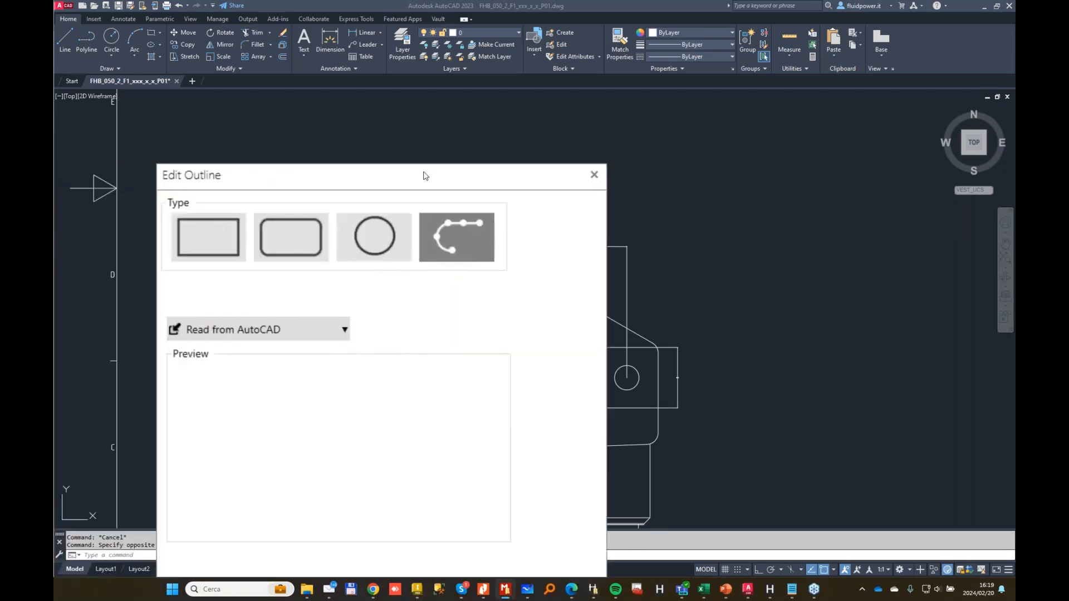
pyautogui.click(259, 267)
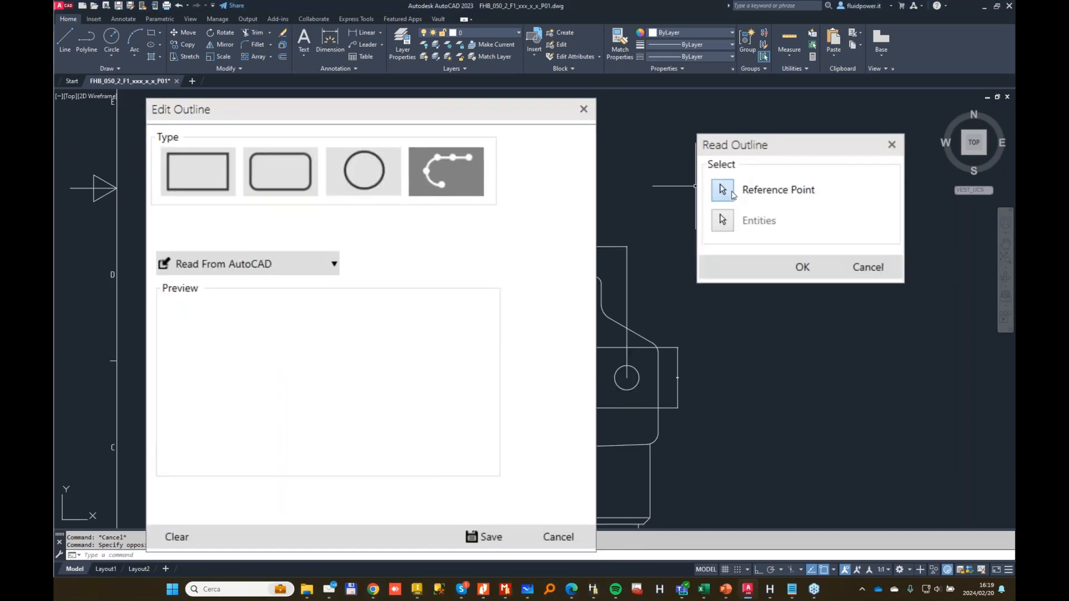
pyautogui.click(727, 191)
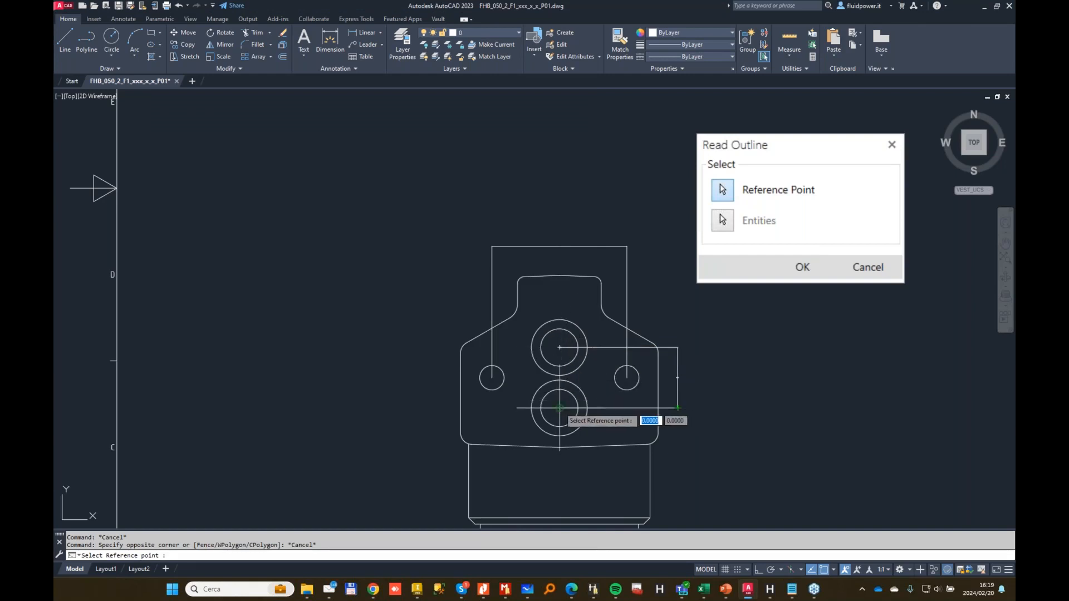
pyautogui.click(559, 408)
# Select all line and arc entities of the filter head's closed outline, from the top edge around both sides, and accept the outline.
pyautogui.click(573, 276)
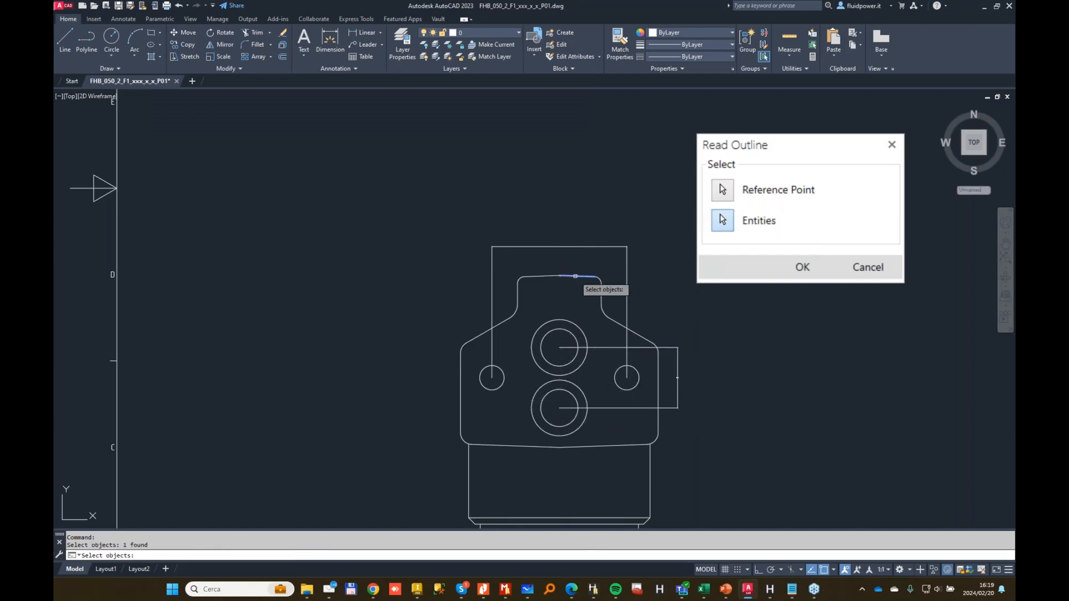
pyautogui.click(599, 283)
pyautogui.click(601, 301)
pyautogui.click(608, 316)
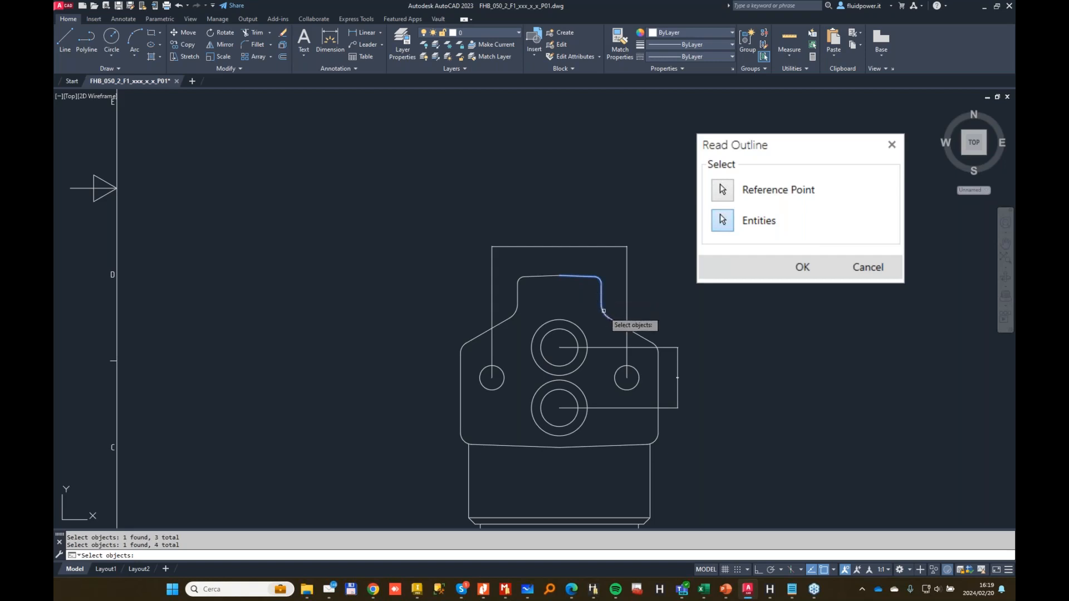
pyautogui.click(631, 332)
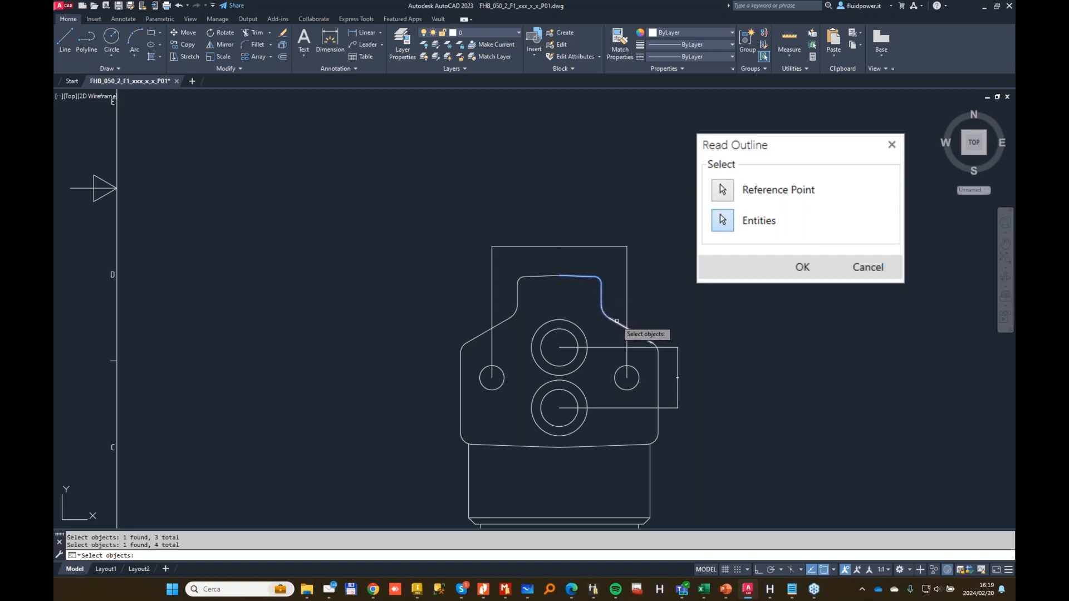
pyautogui.click(661, 365)
pyautogui.click(661, 366)
pyautogui.click(658, 370)
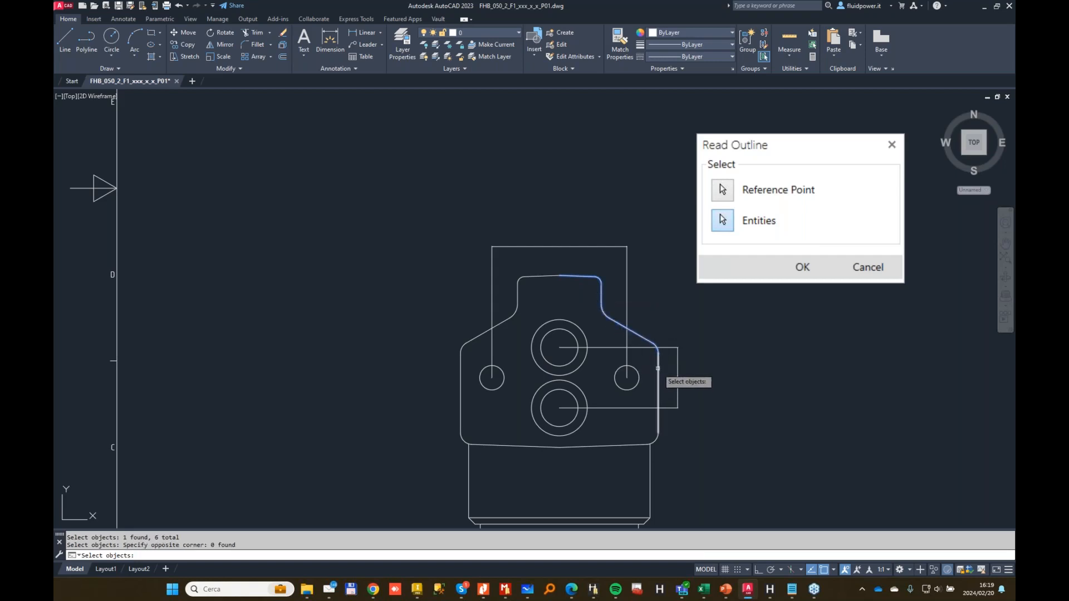
pyautogui.click(655, 438)
pyautogui.click(638, 445)
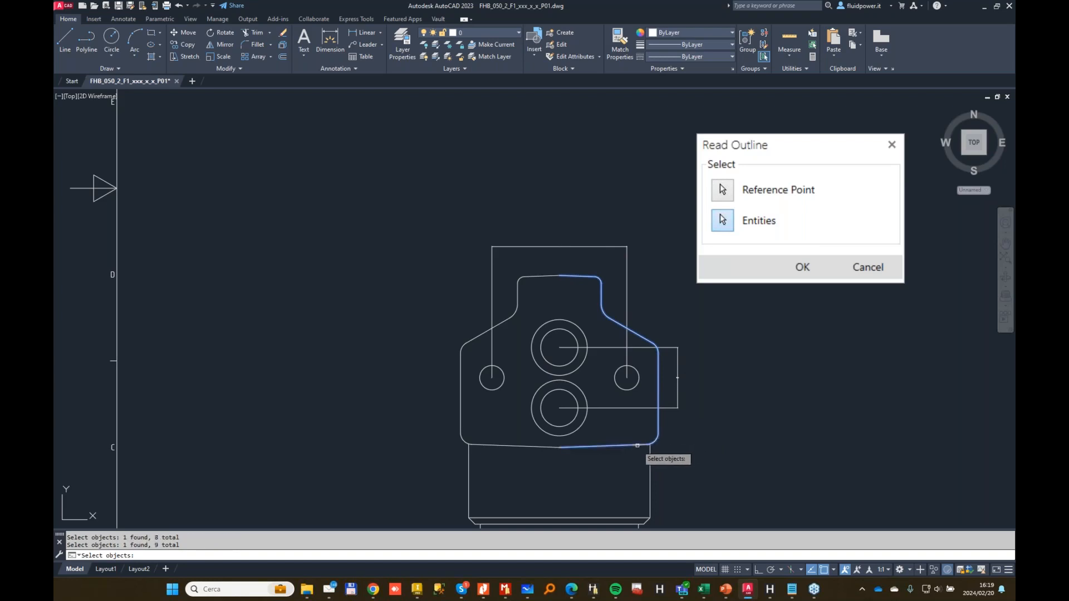
pyautogui.click(546, 447)
pyautogui.click(463, 440)
pyautogui.click(460, 422)
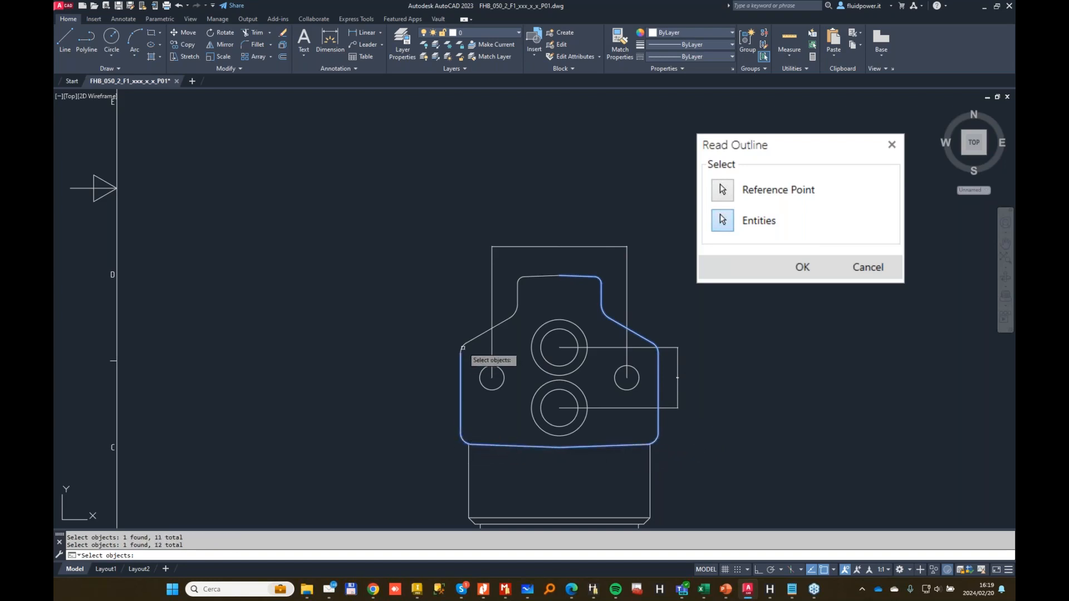
pyautogui.click(463, 348)
pyautogui.click(489, 331)
pyautogui.click(515, 311)
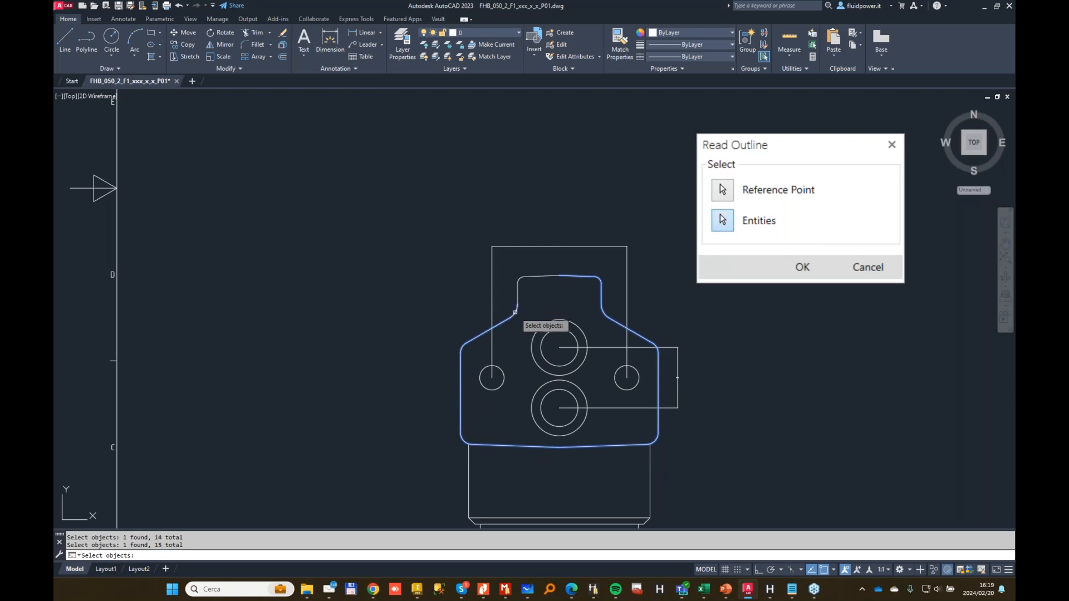
pyautogui.click(517, 298)
pyautogui.click(518, 283)
pyautogui.click(526, 276)
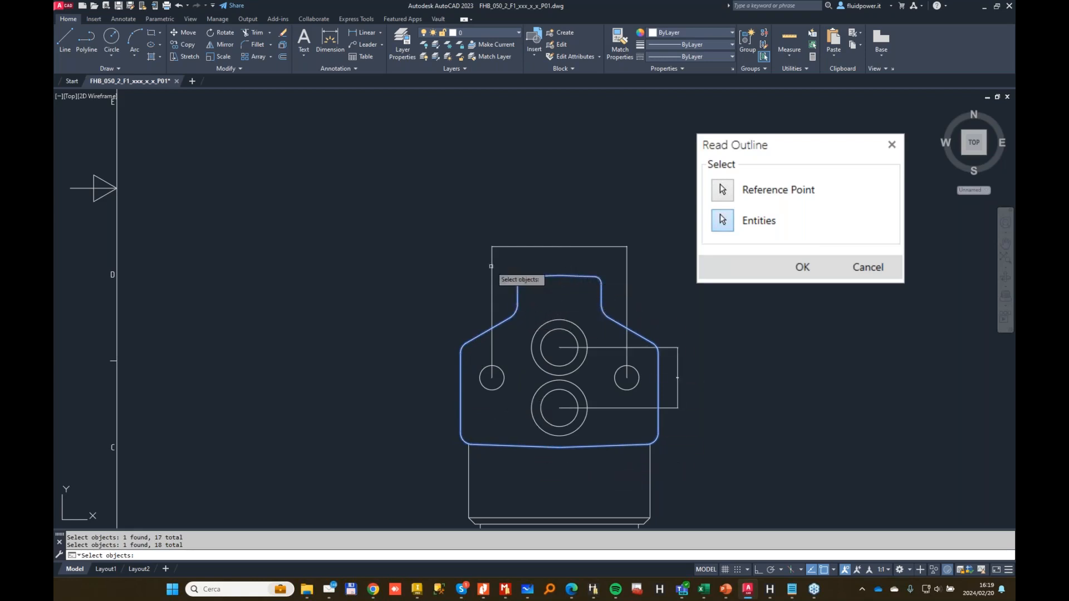
pyautogui.press('Return')
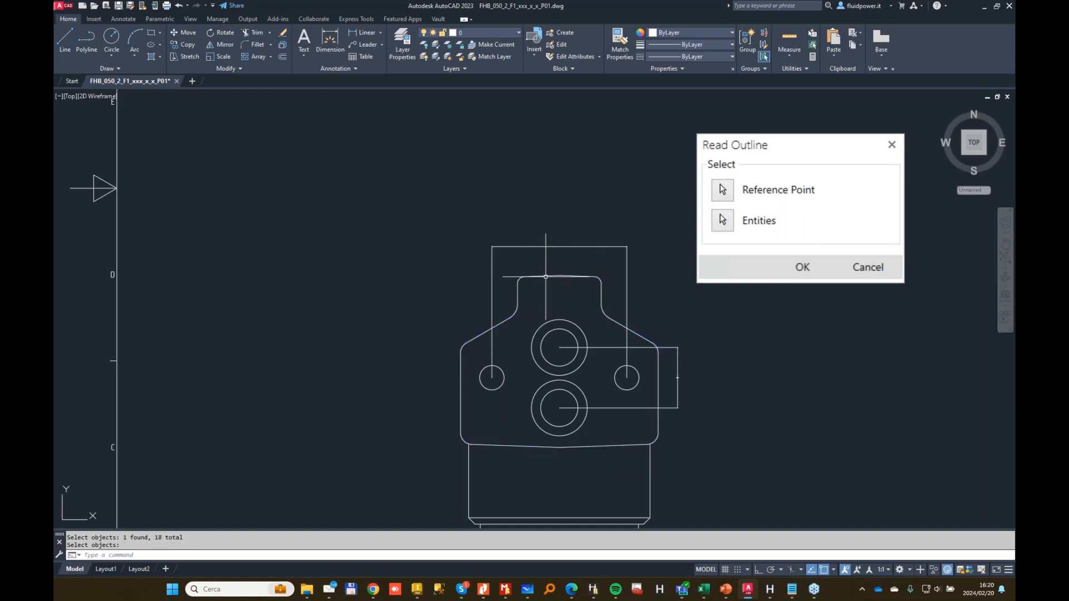
pyautogui.click(814, 268)
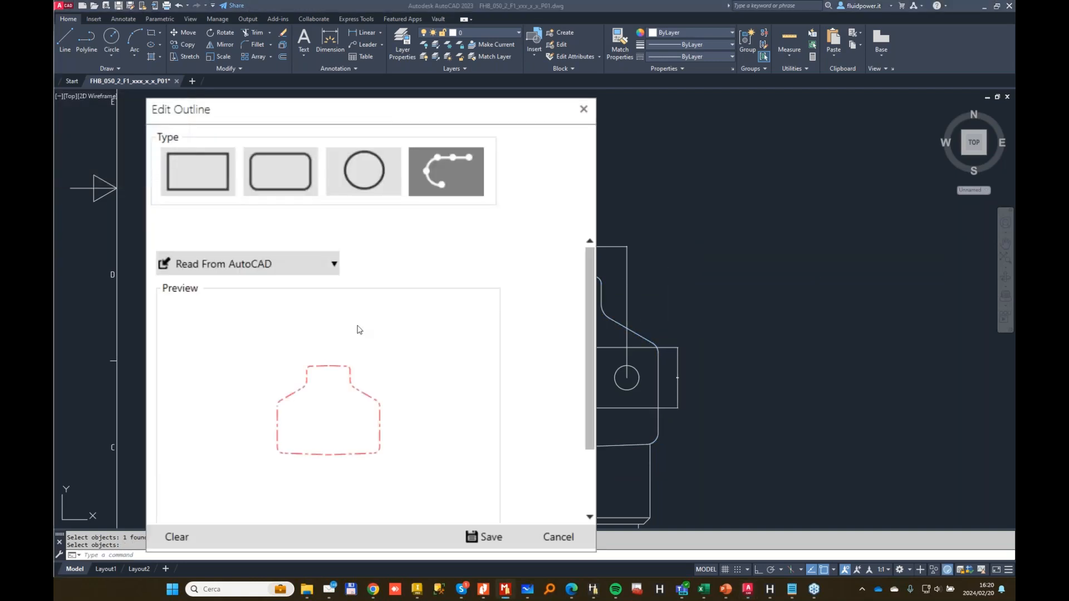
# Save the custom outline and the FB500 footprint data, and close the footprint data editor.
pyautogui.moveTo(411, 104); pyautogui.dragTo(492, 73)
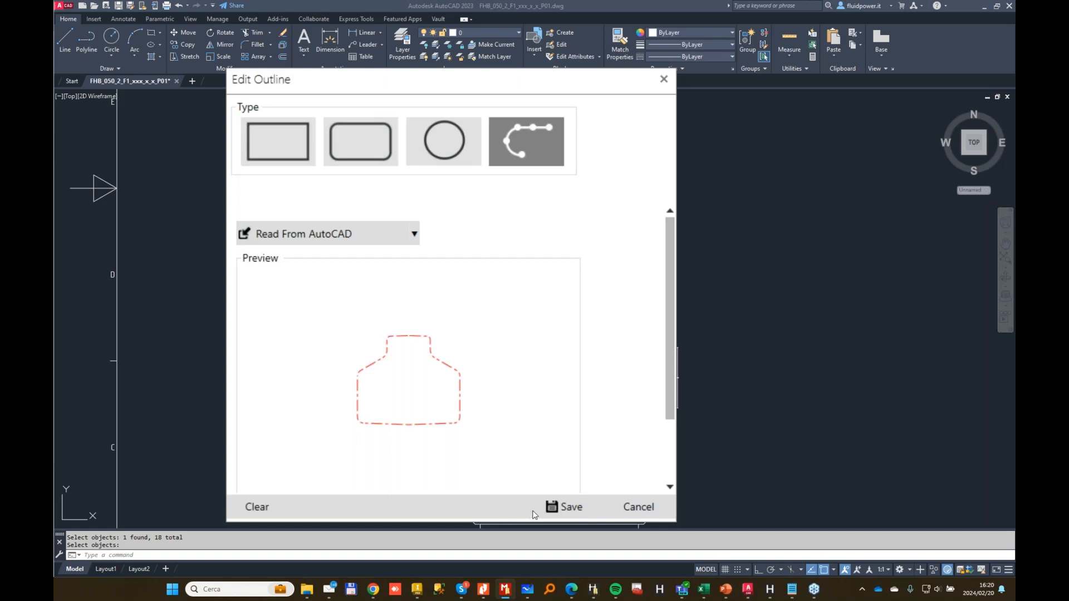
pyautogui.click(551, 508)
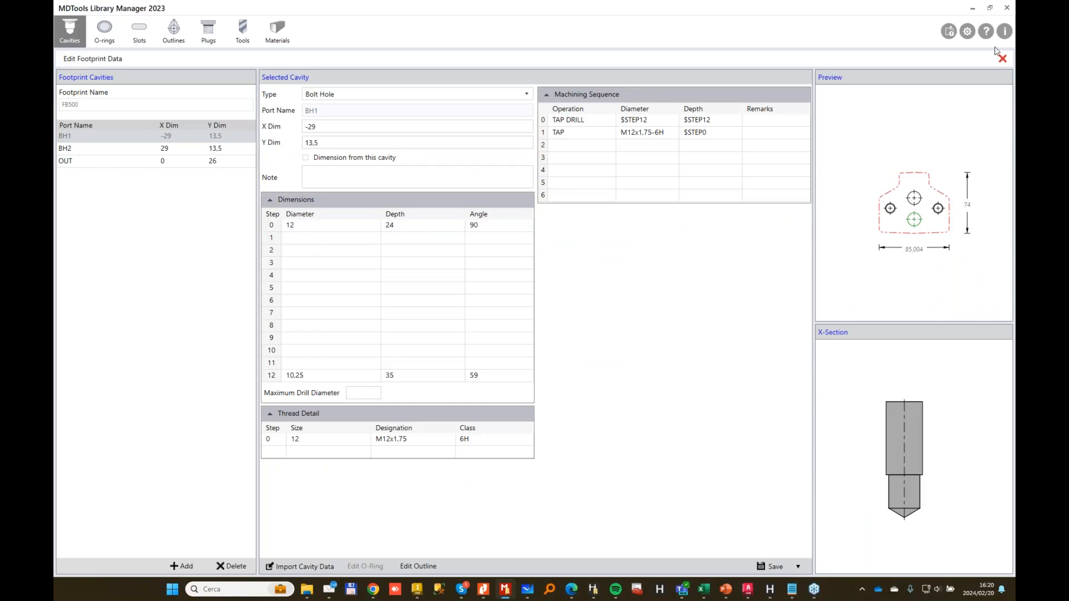
pyautogui.click(780, 572)
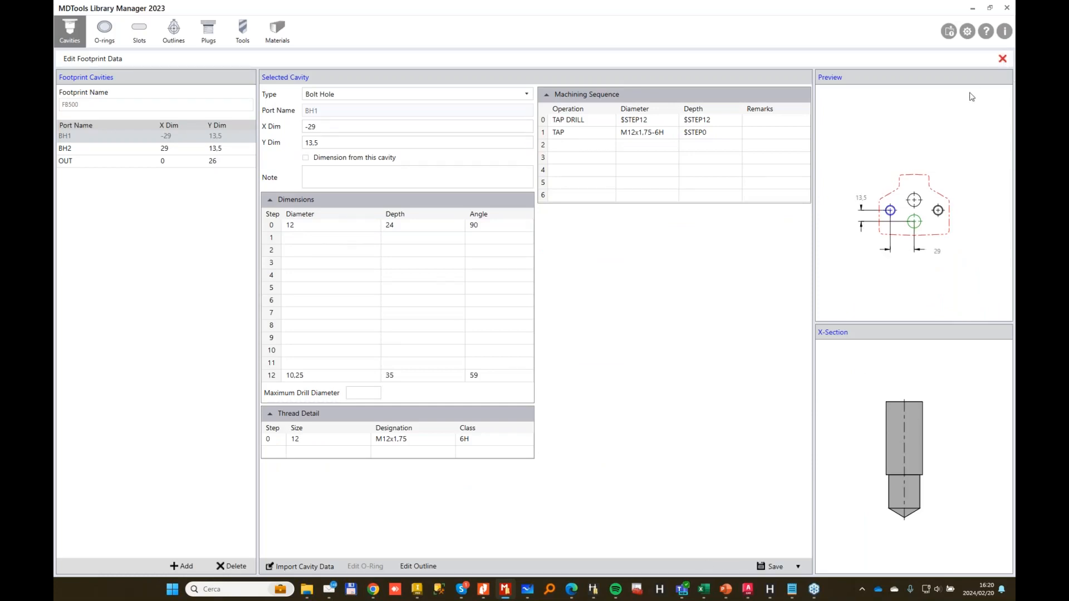
pyautogui.click(1002, 58)
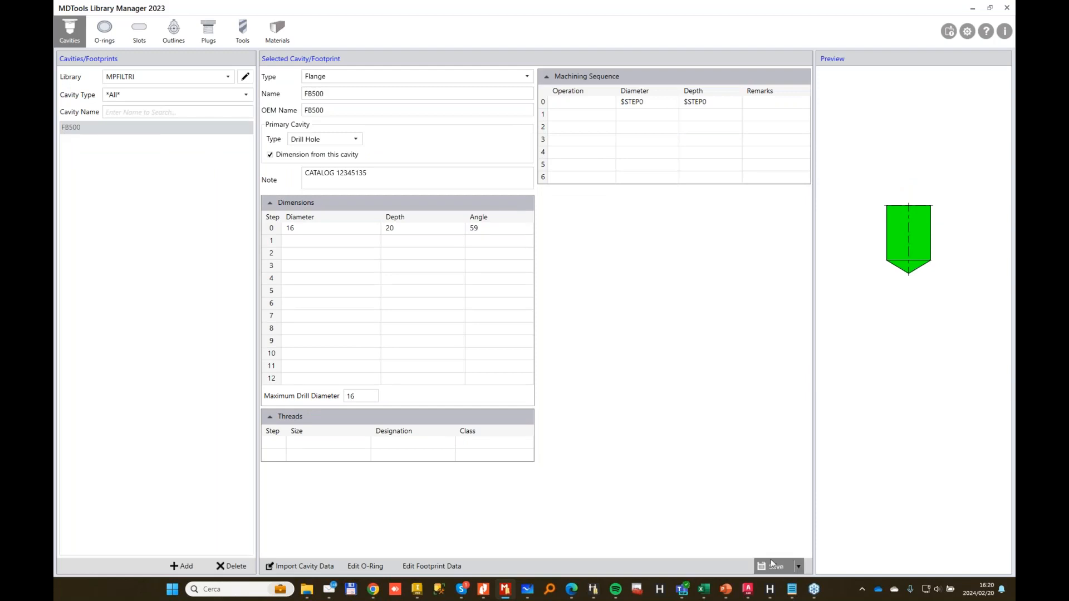
# List the cavities of all libraries, and switch to the BLOCK1.ipt part in Autodesk Inventor.
pyautogui.click(161, 77)
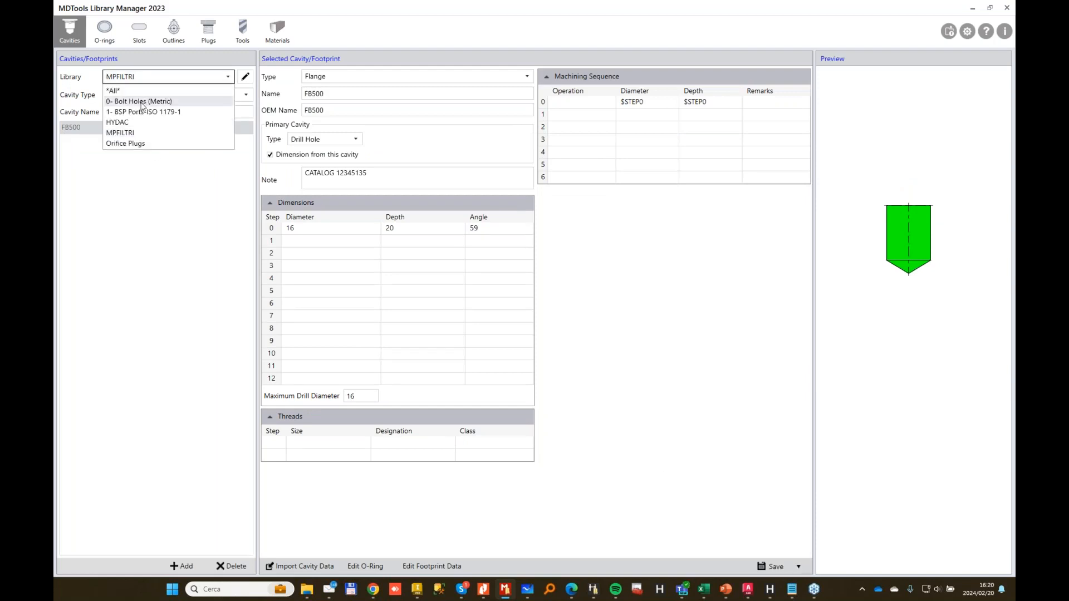
pyautogui.click(132, 91)
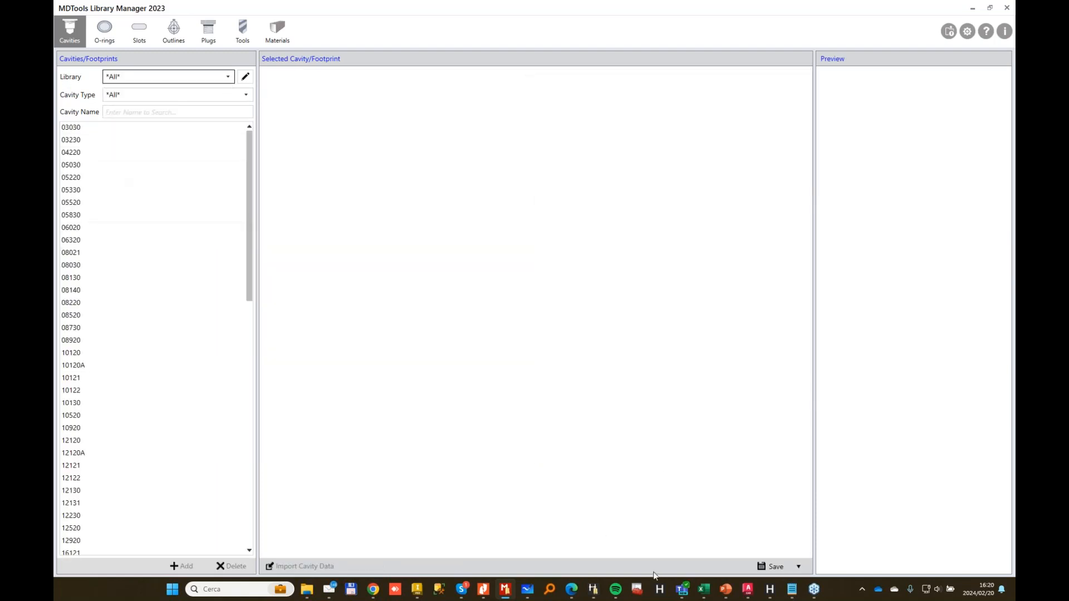
pyautogui.click(416, 589)
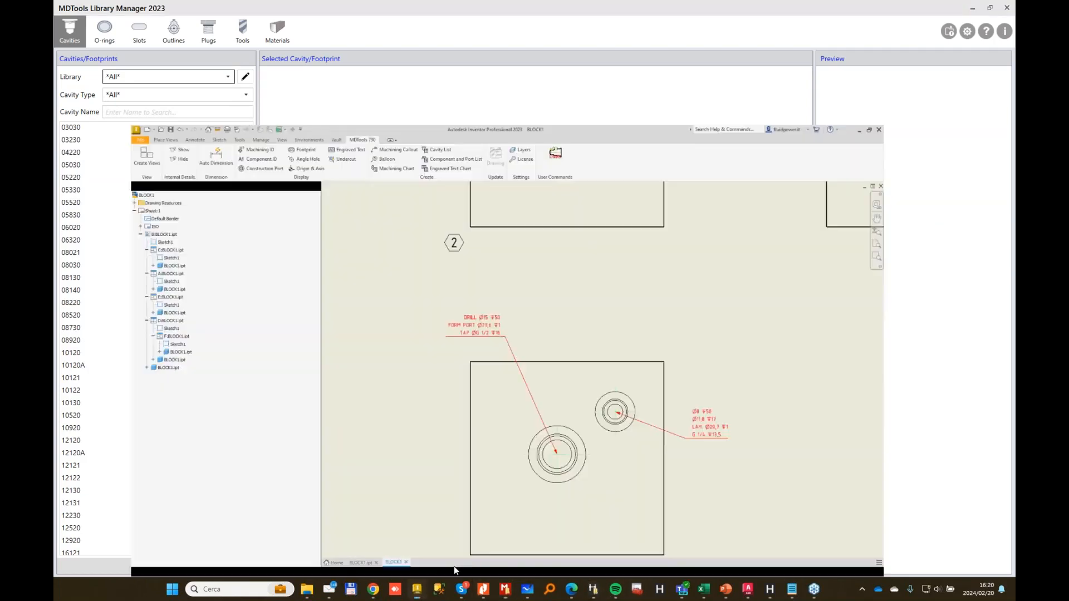
pyautogui.click(353, 560)
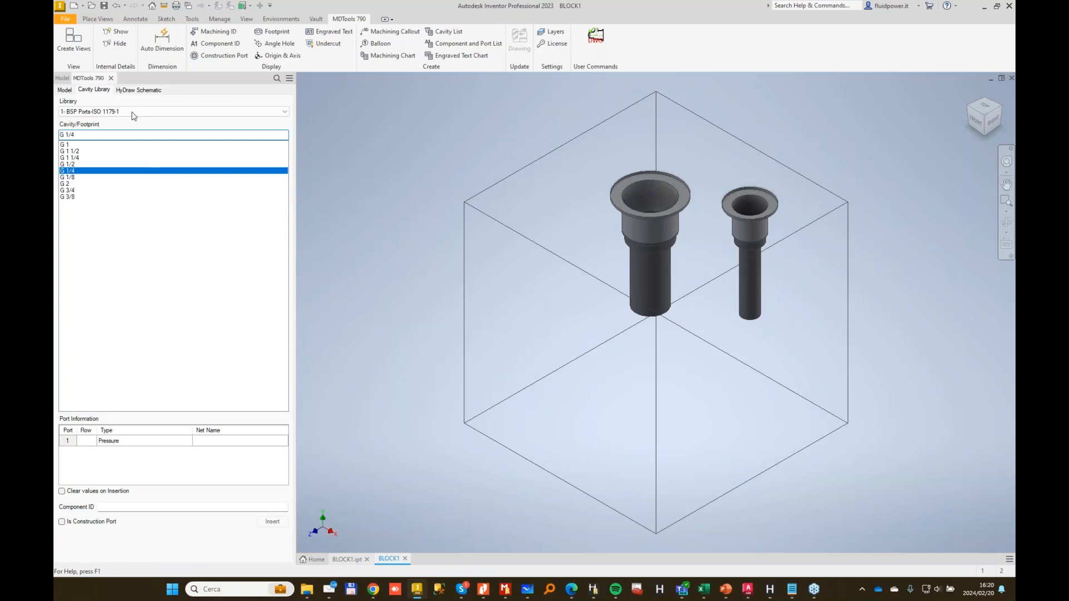
# Look for the new MPFILTRI library and its footprint among all cavity libraries, entering MB as the search text.
pyautogui.click(132, 114)
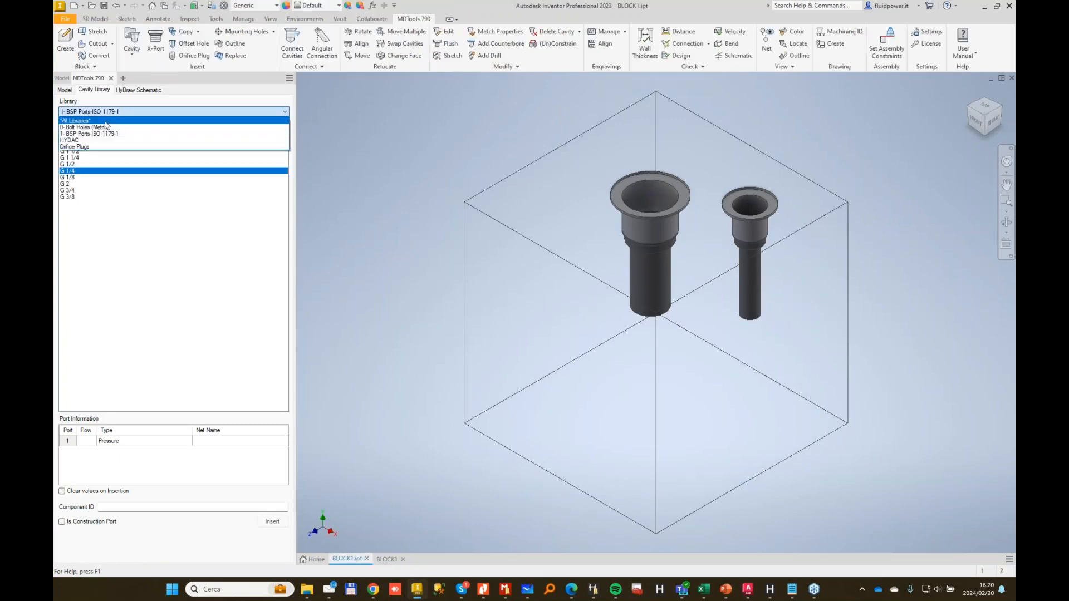
pyautogui.click(89, 119)
pyautogui.click(87, 137)
pyautogui.write('MB')
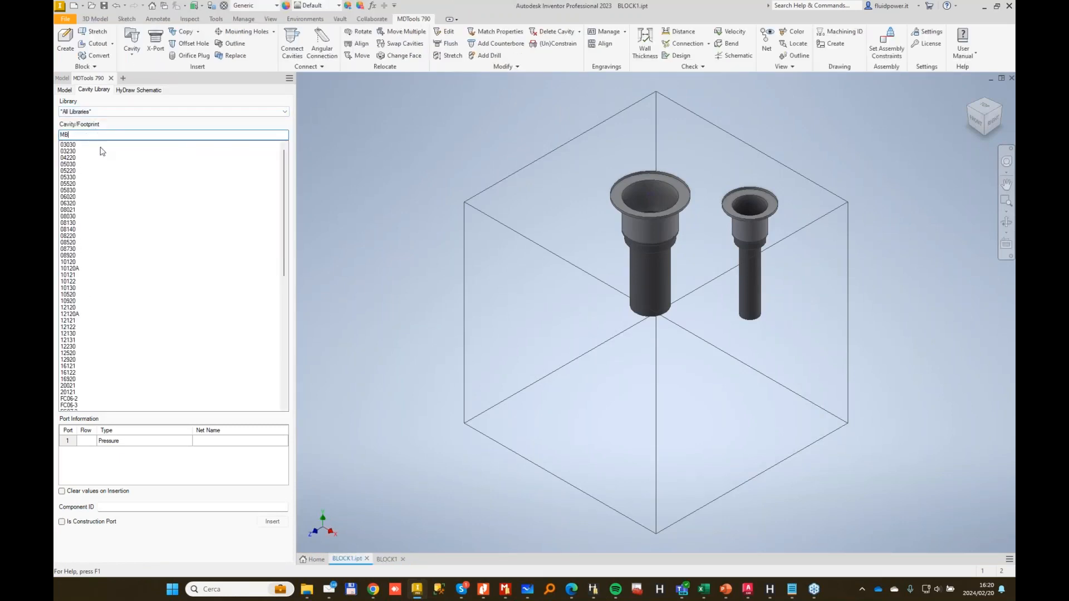
pyautogui.scroll(-11, 122, 292)
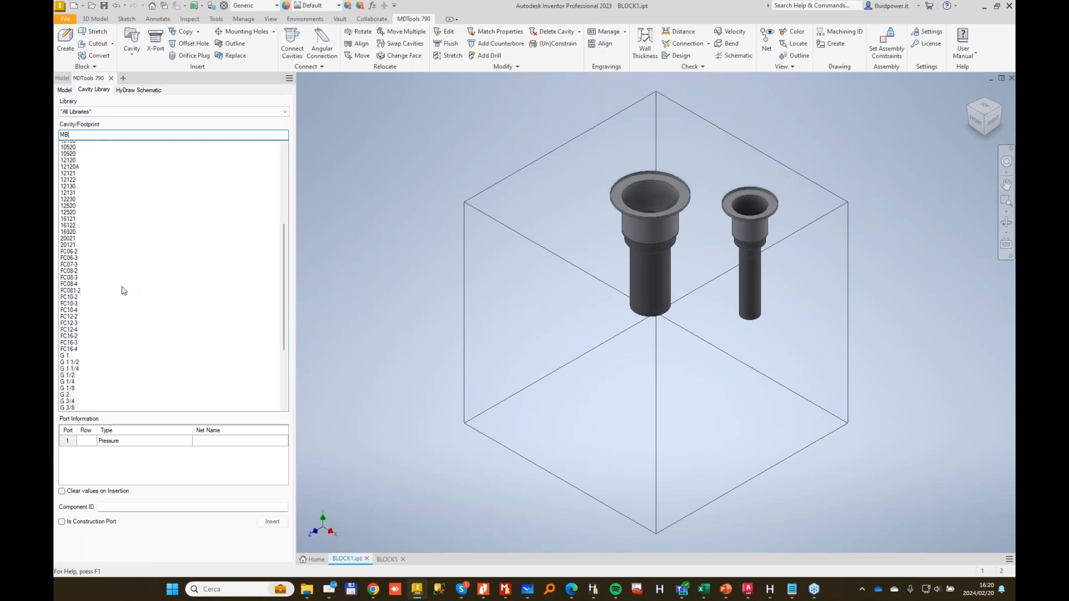
pyautogui.scroll(10, 122, 293)
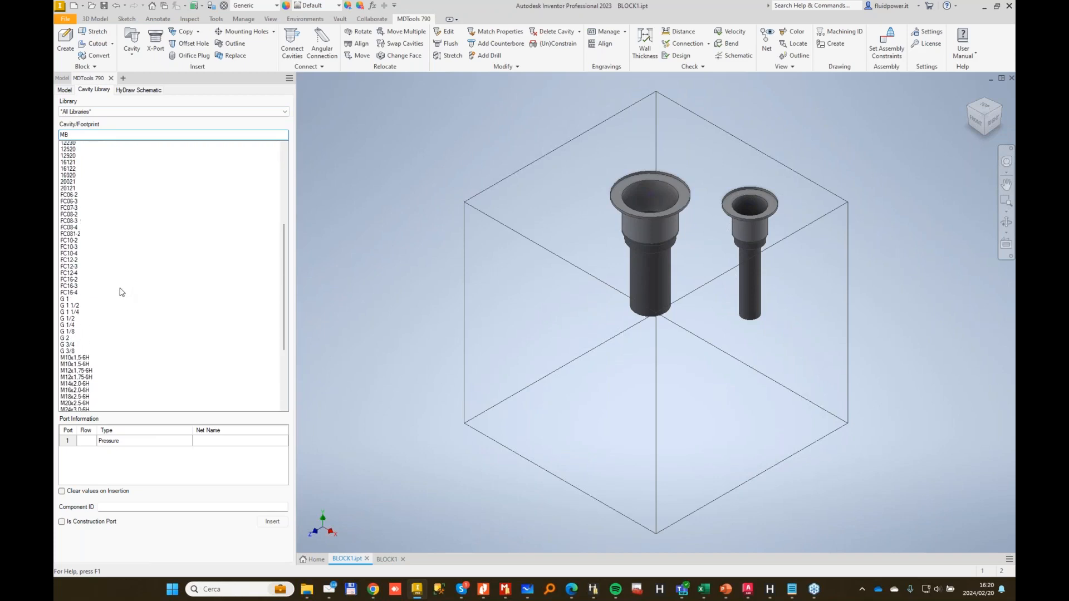
pyautogui.click(125, 110)
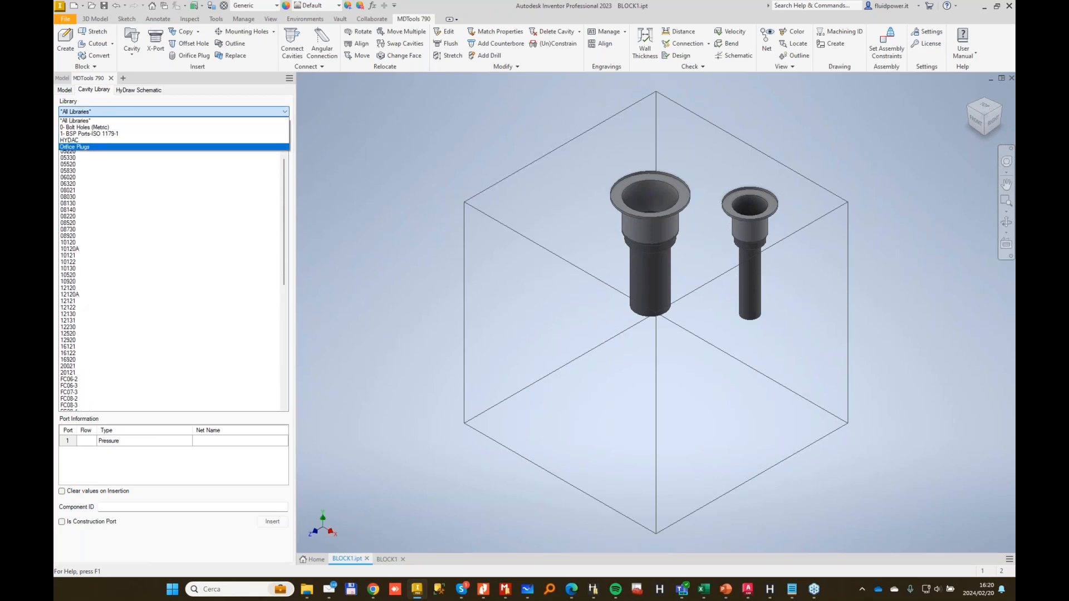
pyautogui.click(127, 118)
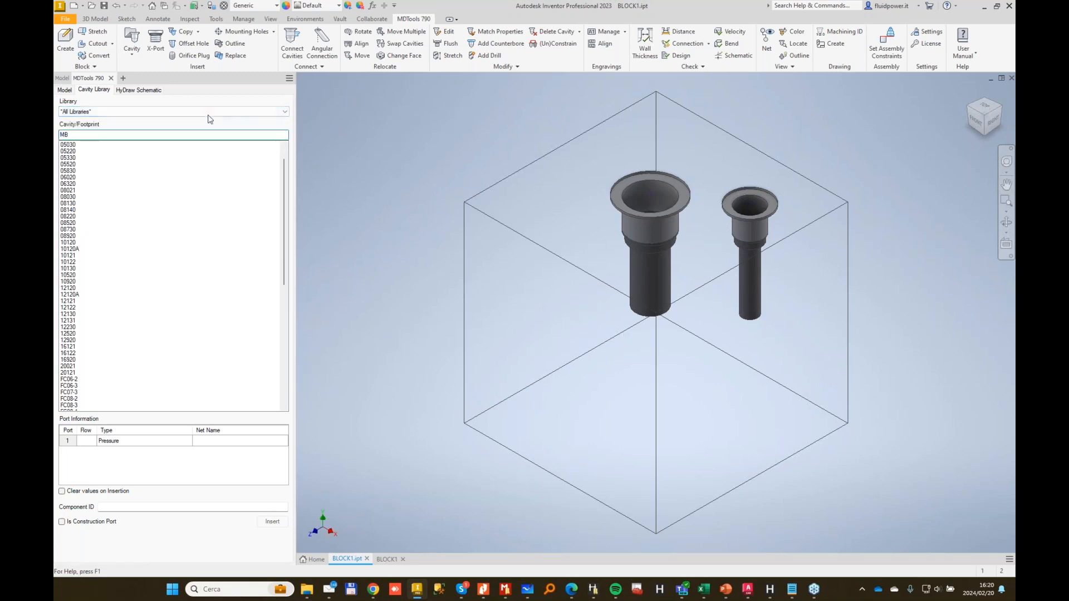
# Reload the cavity library in the MDTools settings by applying the MS SQL database and reapplying the MS Access database.
pyautogui.click(928, 36)
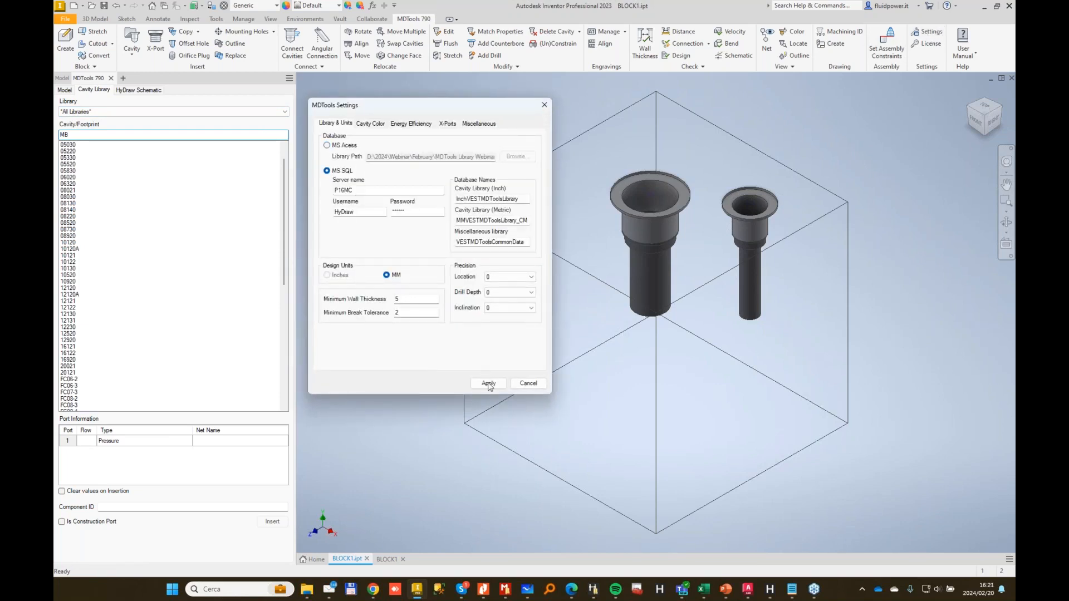
pyautogui.click(488, 384)
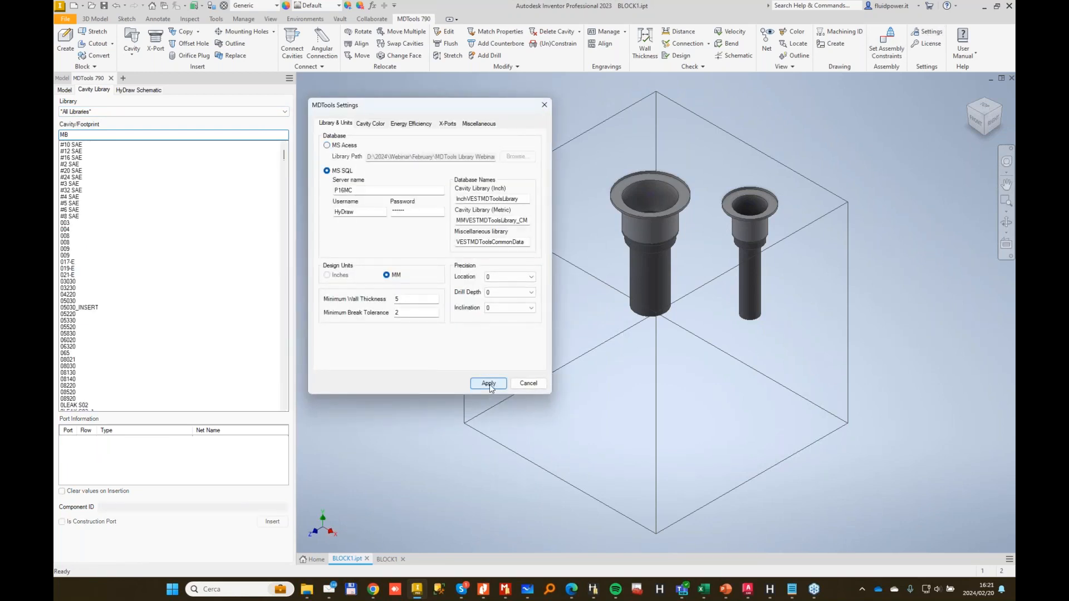
pyautogui.click(327, 145)
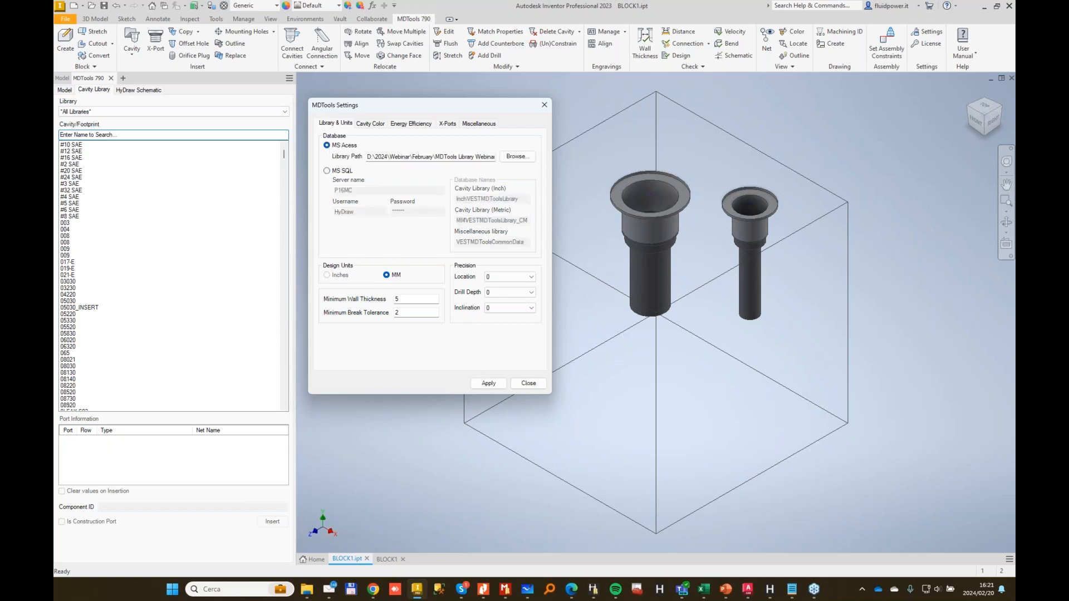
pyautogui.click(485, 384)
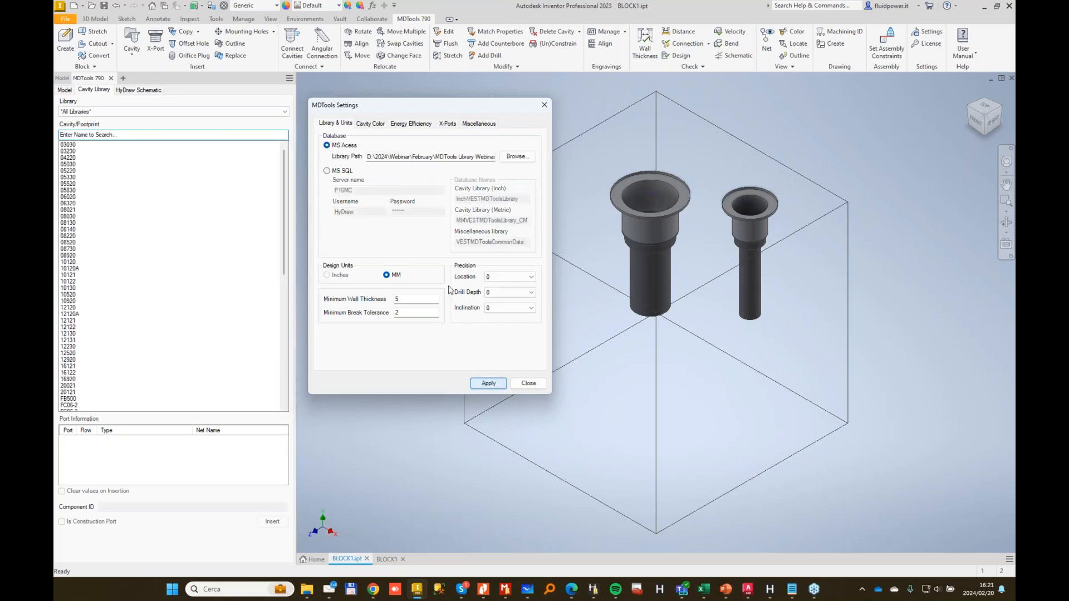
pyautogui.click(528, 384)
# Choose the FB500 footprint from the MPFILTRI library and start inserting it with component ID 23.
pyautogui.click(123, 112)
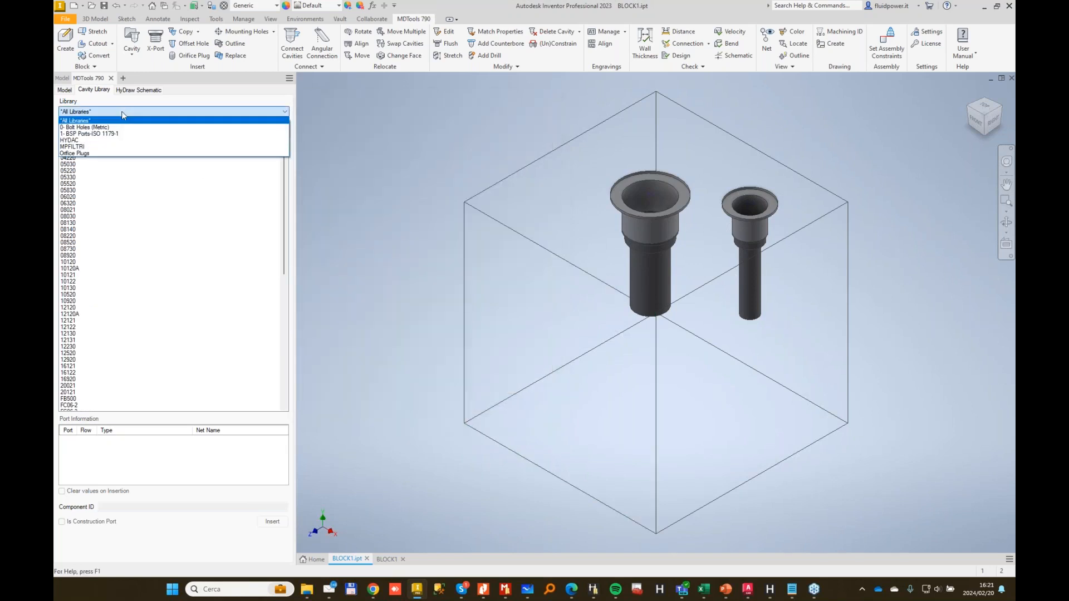
pyautogui.click(84, 146)
pyautogui.click(75, 146)
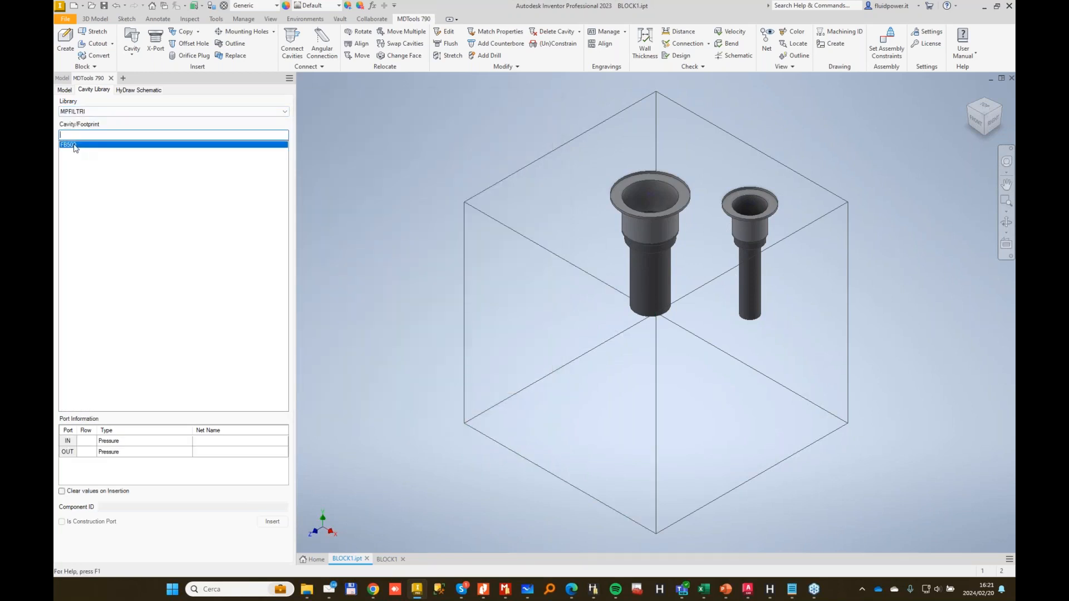
pyautogui.click(126, 507)
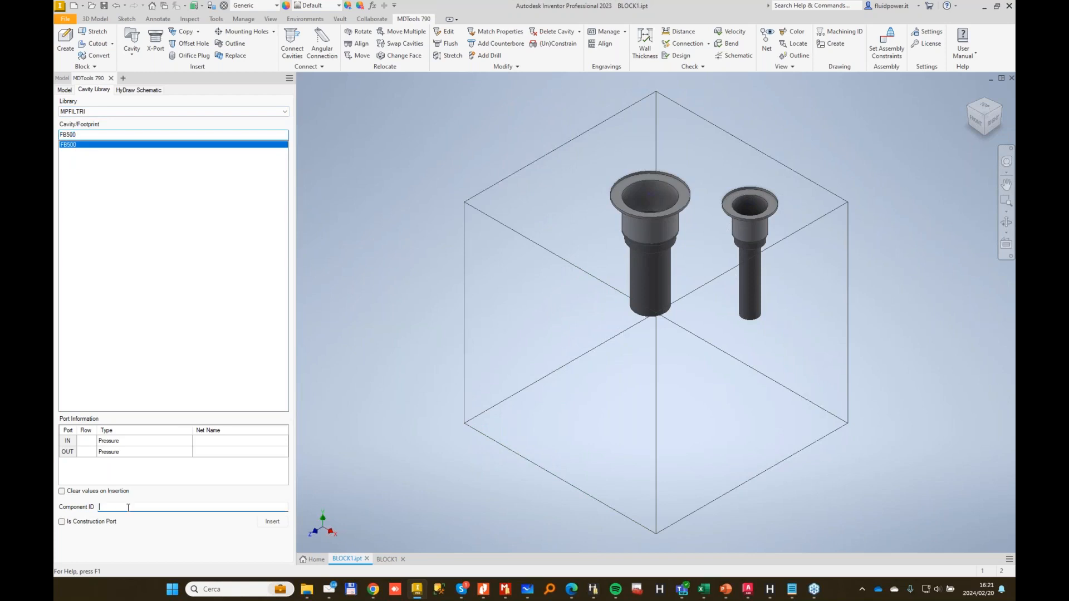
pyautogui.write('23')
pyautogui.click(274, 523)
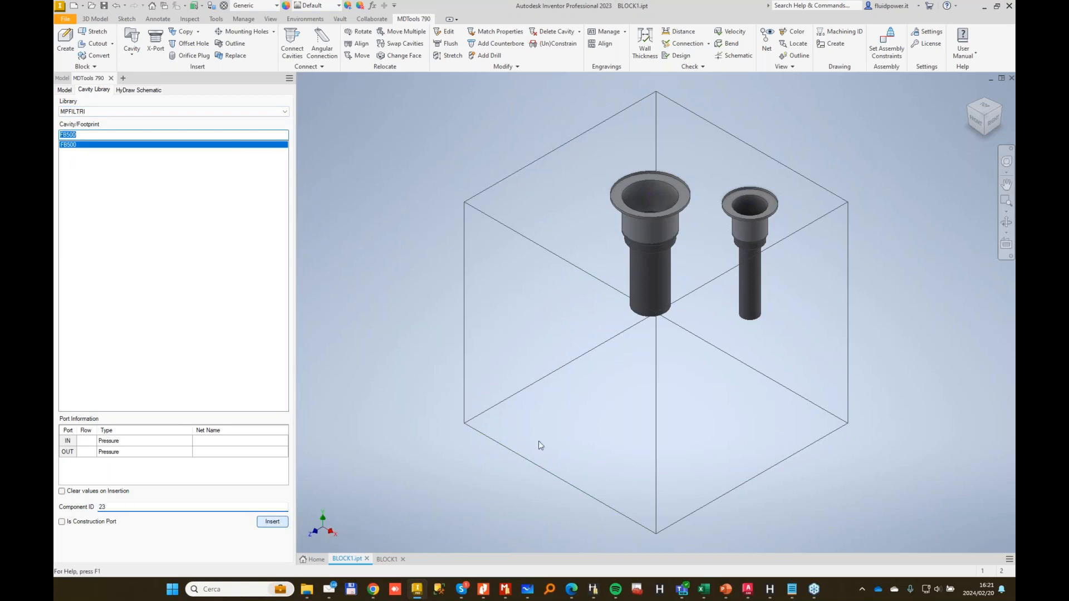
# Place the FB500 footprint on the block's right face at about X 53, Y 73, and inspect its holes and outline.
pyautogui.click(765, 366)
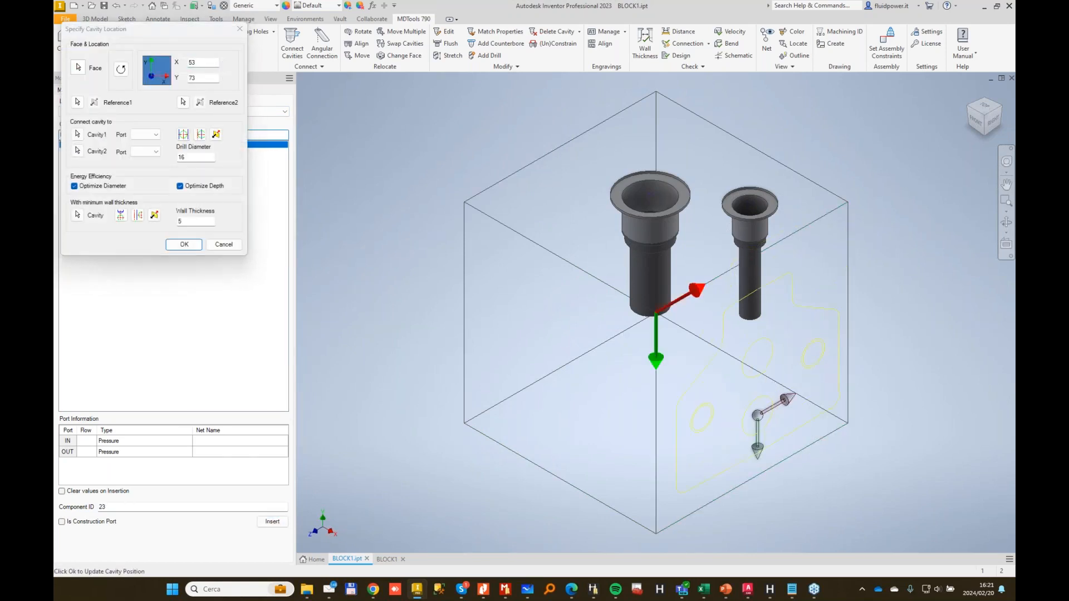
pyautogui.click(757, 415)
pyautogui.press('Return')
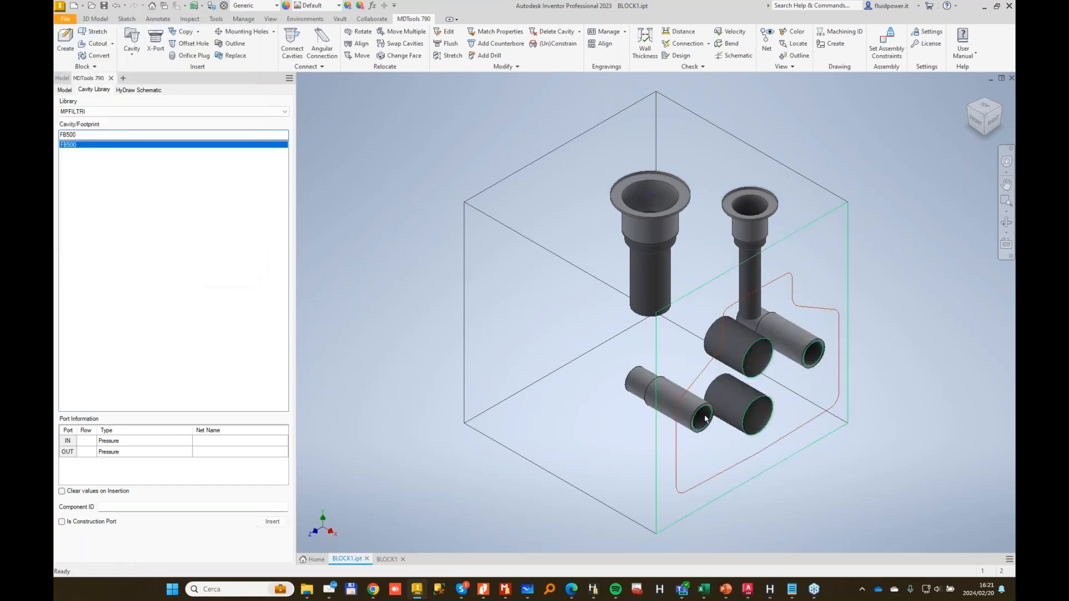
pyautogui.keyDown('shift'); pyautogui.moveTo(715, 342); pyautogui.dragTo(606, 423, button='middle'); pyautogui.keyUp('shift')
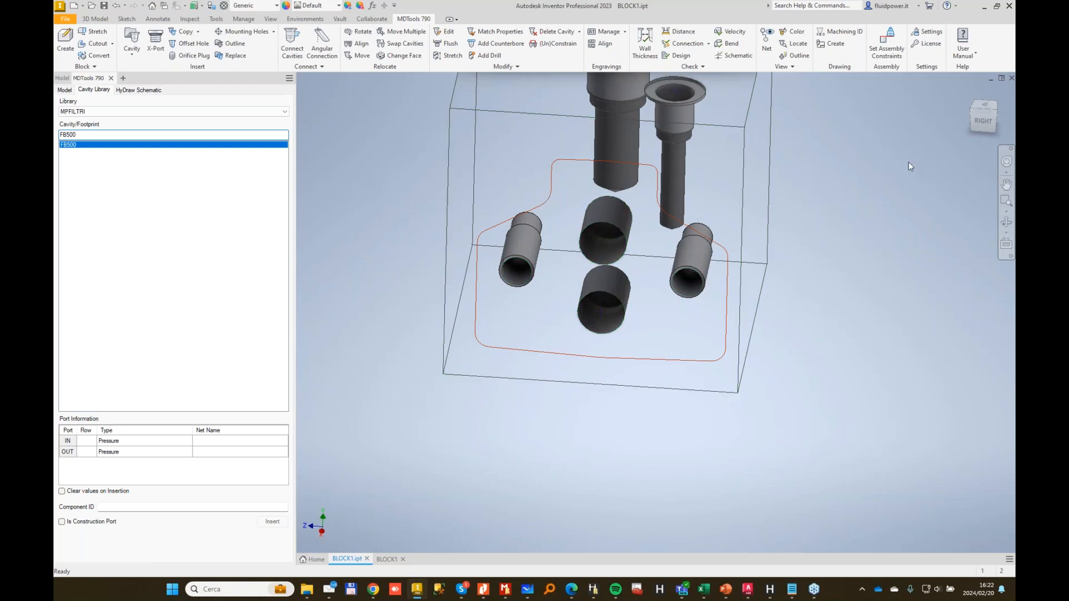
# Switch to MDTools Library Manager and list only the cavities and footprints of the MPFILTRI library.
pyautogui.keyDown('shift'); pyautogui.moveTo(907, 162); pyautogui.dragTo(813, 229, button='middle'); pyautogui.keyUp('shift')
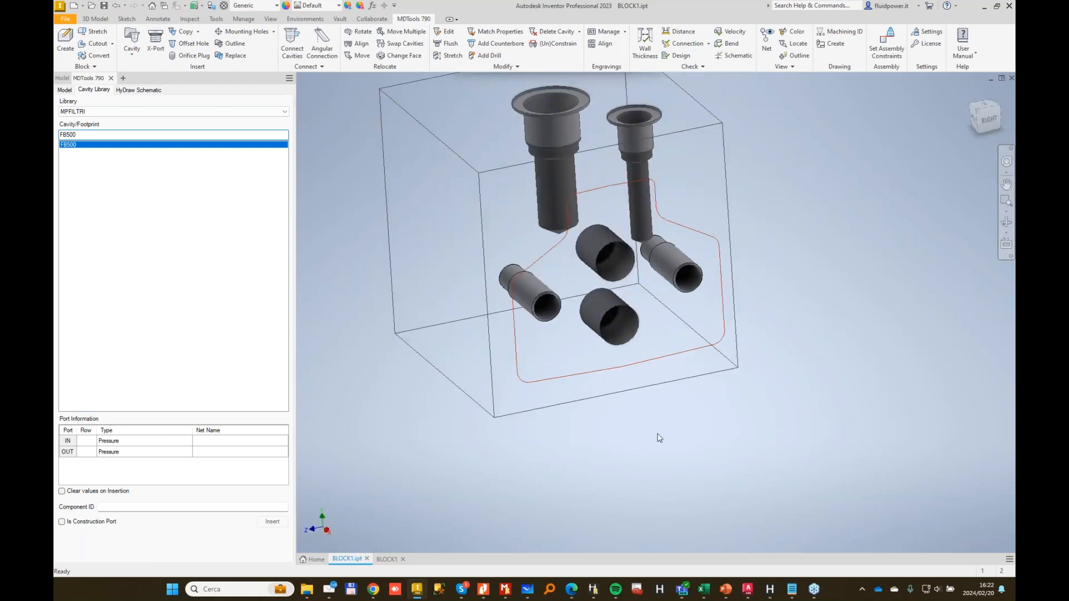
pyautogui.click(505, 592)
pyautogui.click(228, 78)
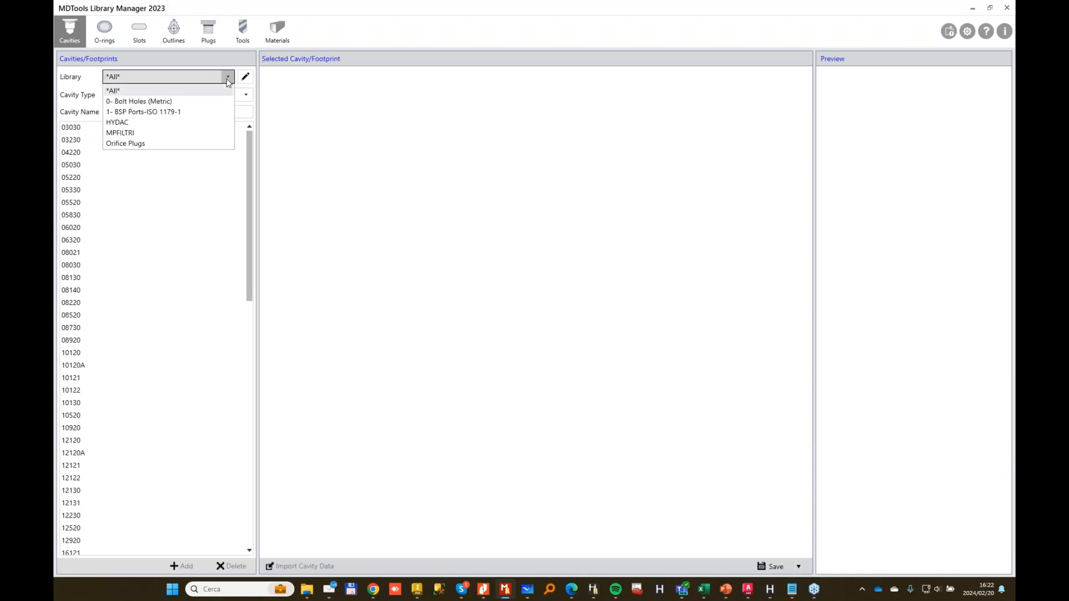
pyautogui.click(157, 133)
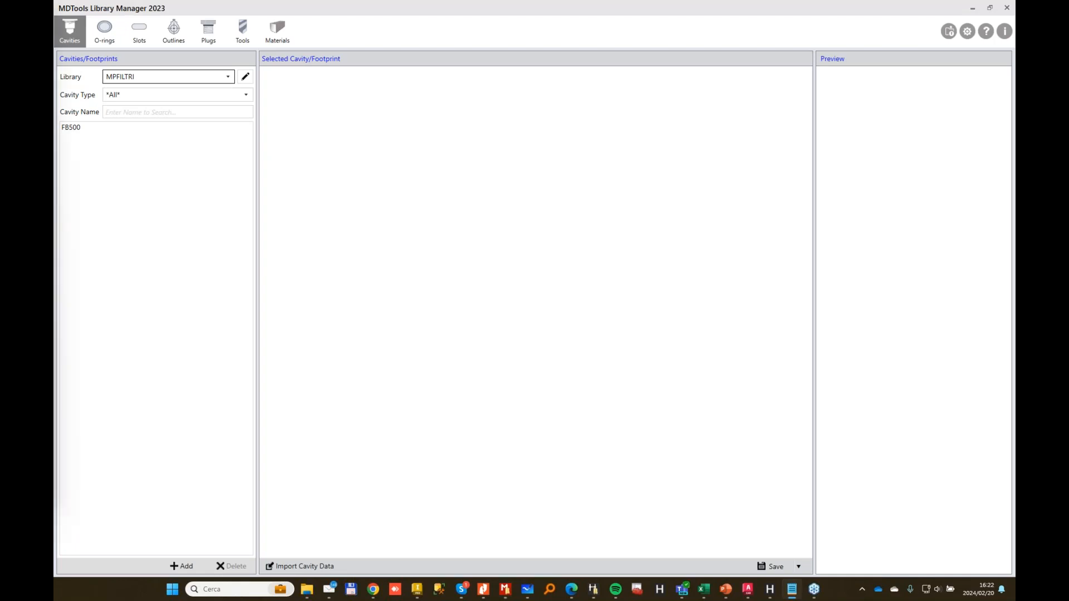
pyautogui.click(526, 168)
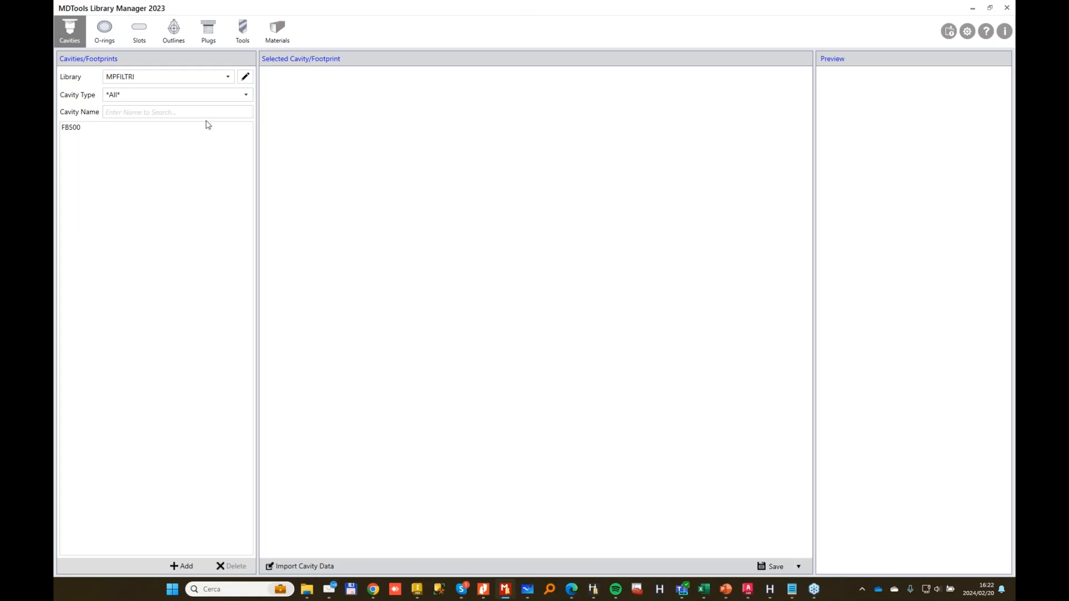
# Start a cavity import and set the MDTools Library folder in C:\VEST as its MS Access source.
pyautogui.click(947, 31)
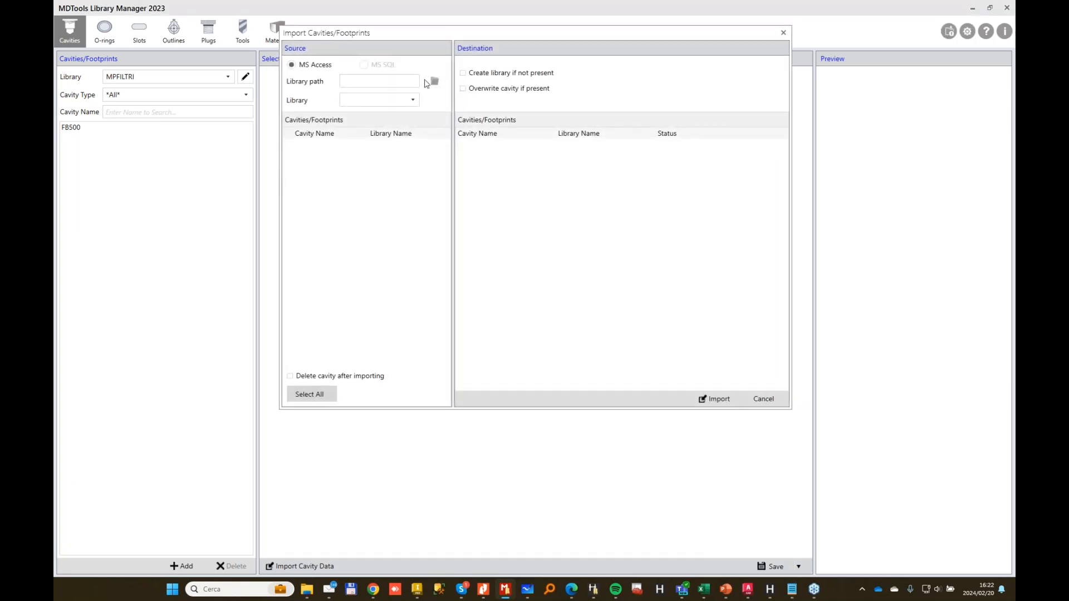
pyautogui.click(435, 81)
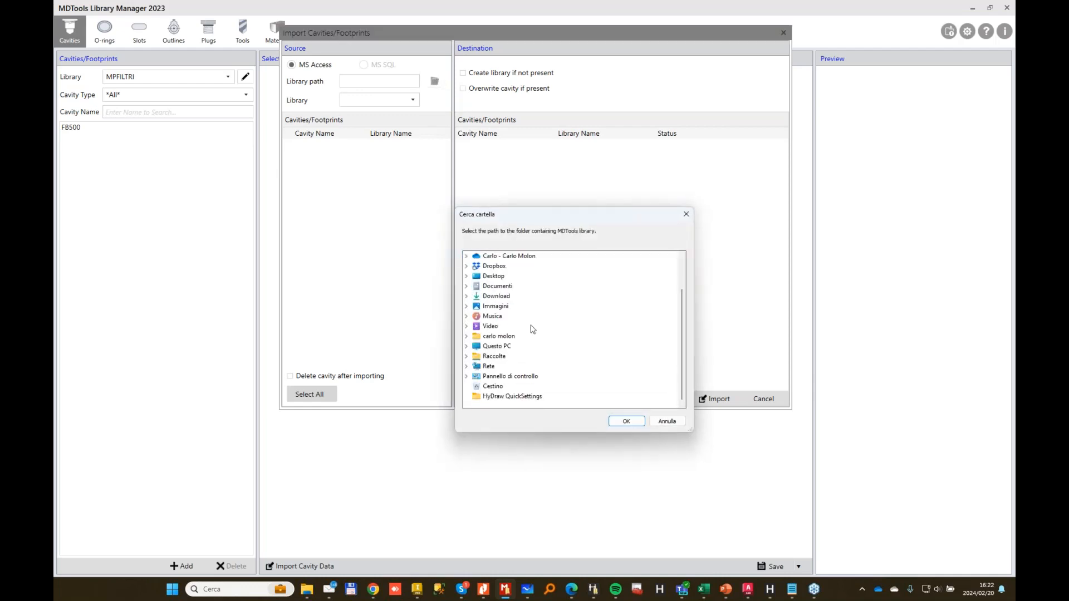
pyautogui.doubleClick(497, 347)
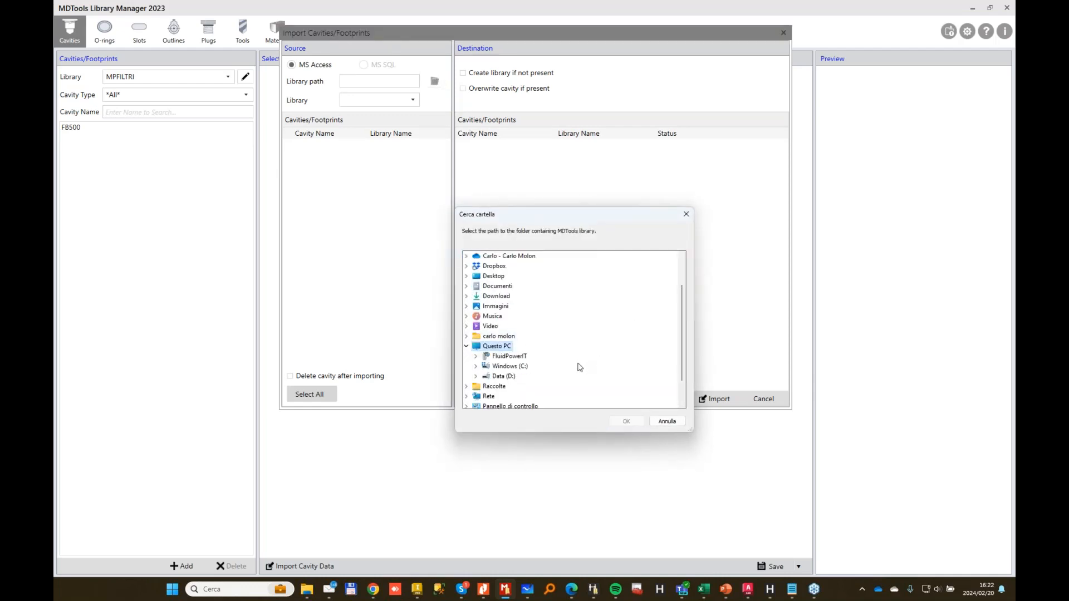
pyautogui.doubleClick(508, 366)
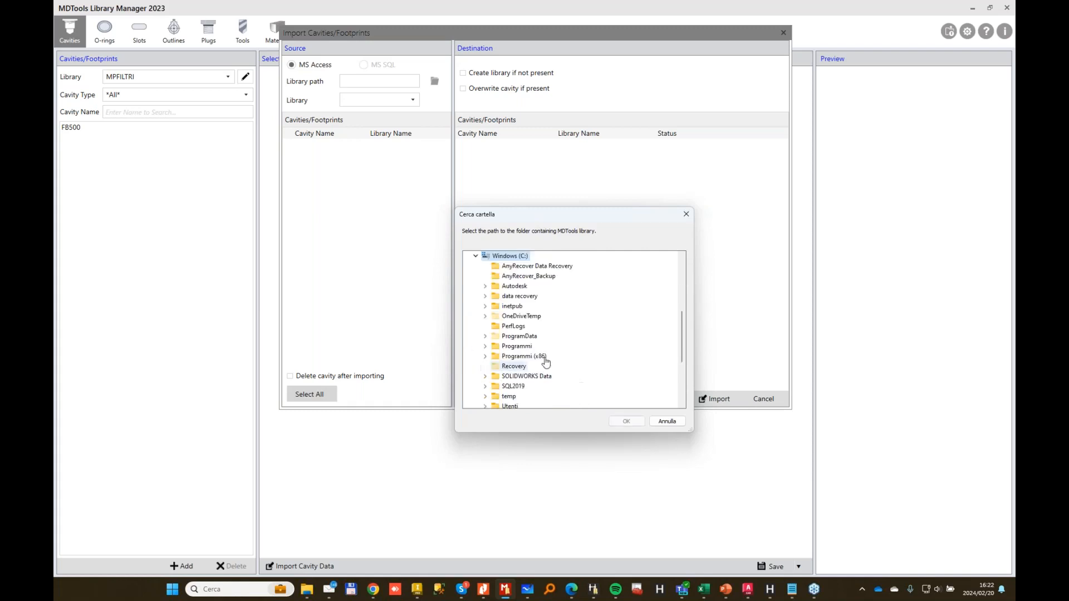
pyautogui.scroll(-2, 554, 359)
pyautogui.doubleClick(508, 367)
pyautogui.scroll(-6, 603, 349)
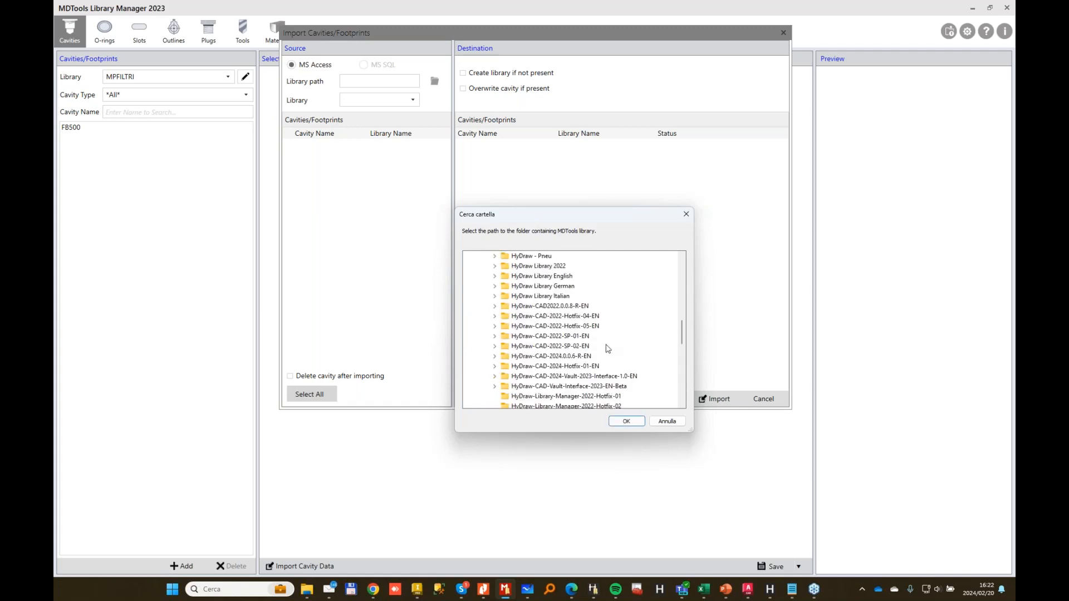
pyautogui.click(538, 297)
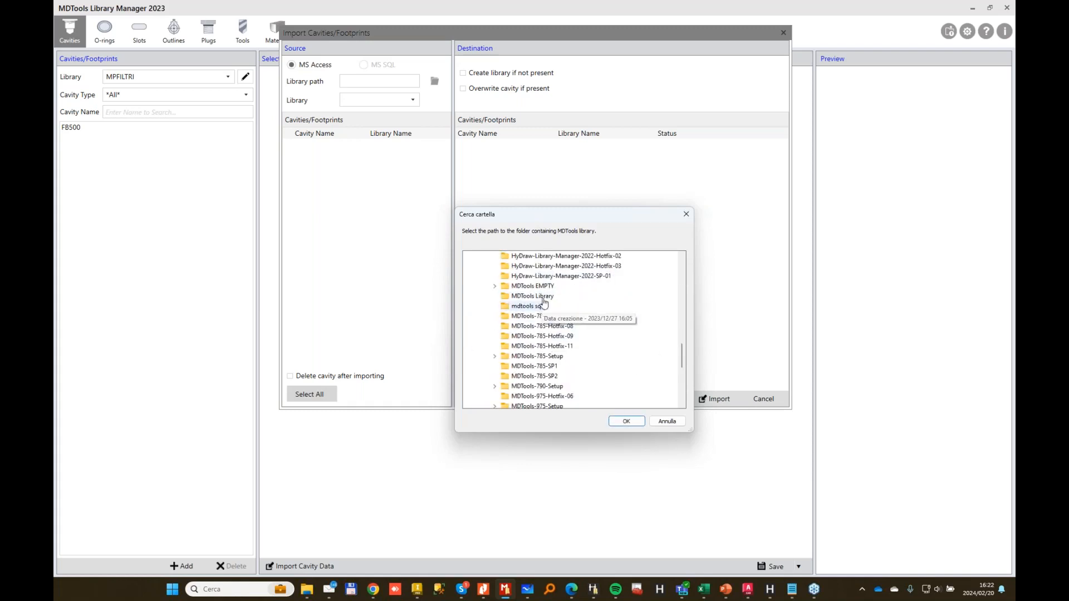
pyautogui.click(626, 421)
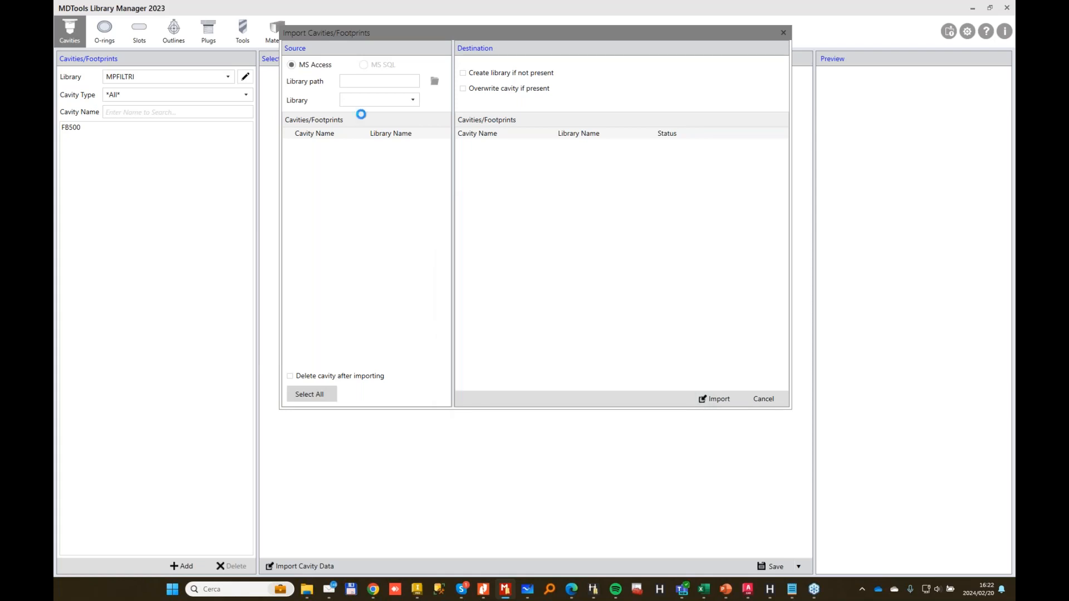
# Try to import all cavities of the Sun Hydraulics library without creating the missing library, and close the import.
pyautogui.click(414, 101)
pyautogui.scroll(-8, 413, 231)
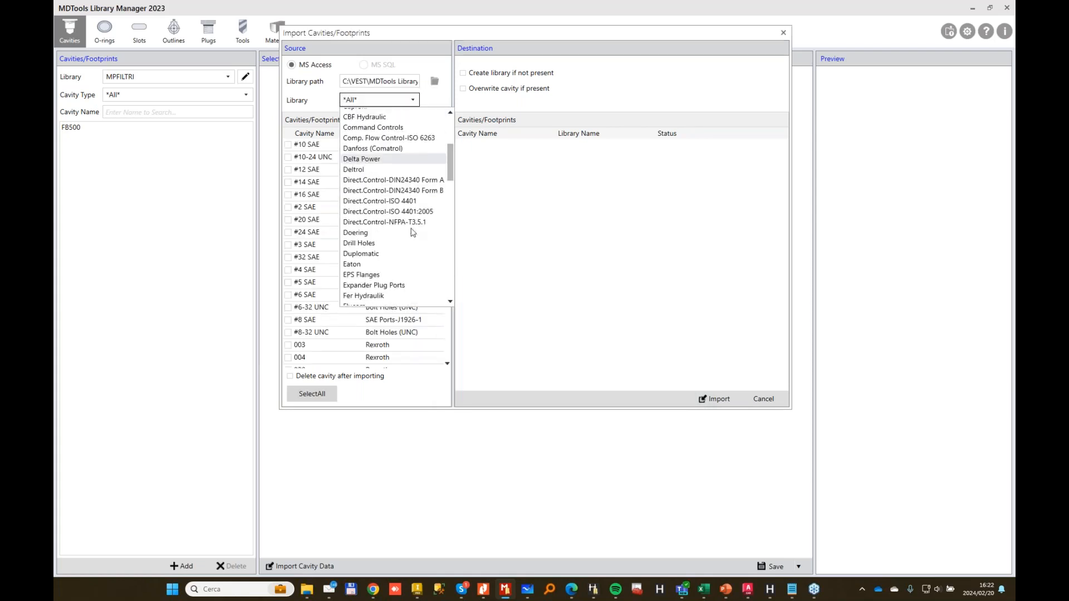
pyautogui.scroll(-7, 413, 232)
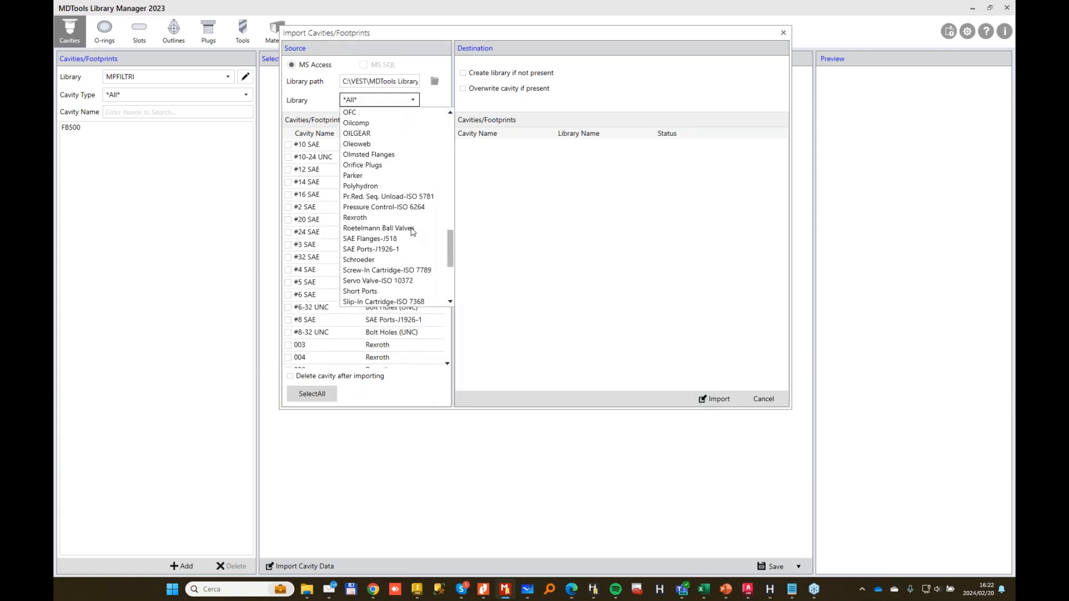
pyautogui.click(358, 272)
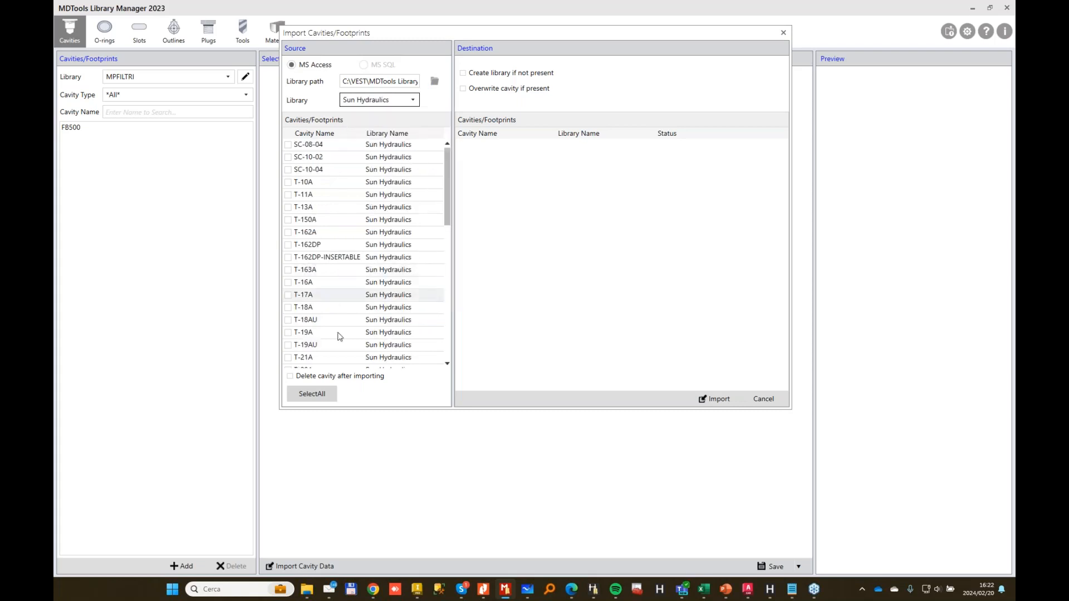
pyautogui.click(312, 394)
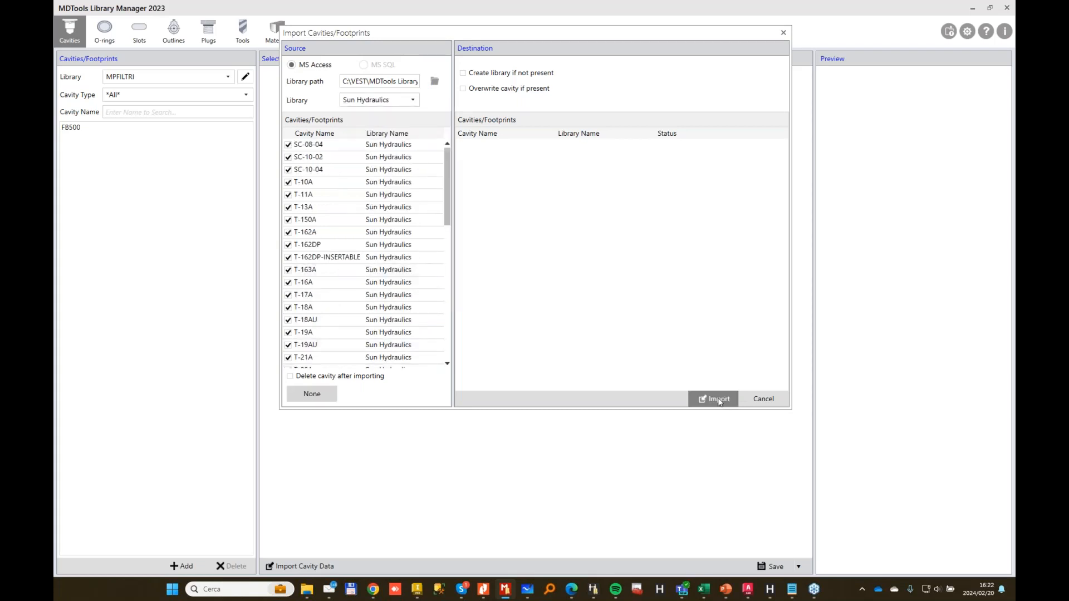
pyautogui.click(719, 399)
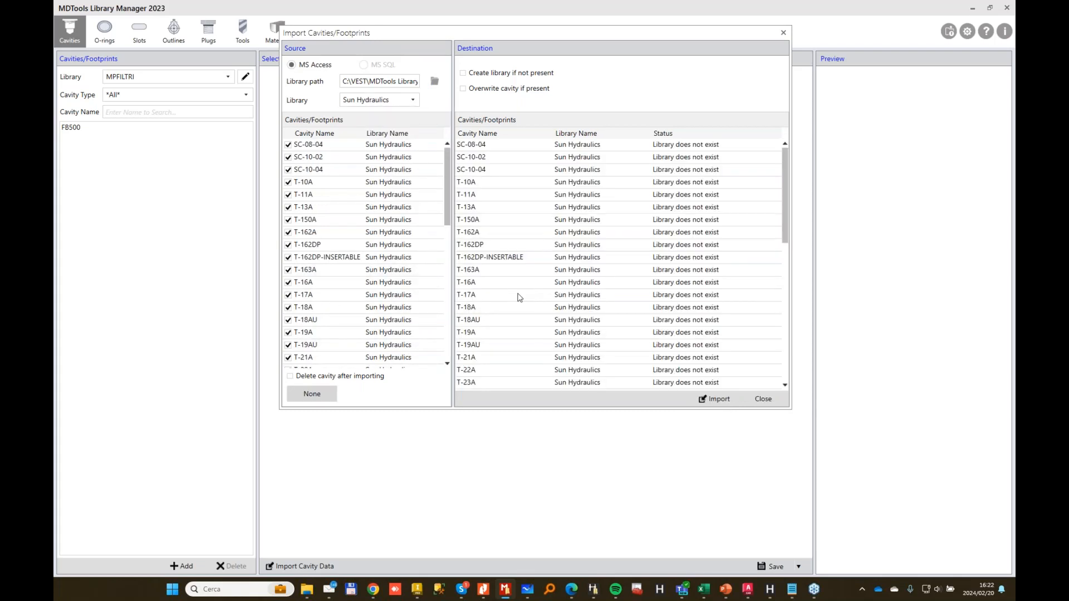
pyautogui.click(767, 399)
# Check the list of available libraries for Sun Hydraulics.
pyautogui.click(229, 78)
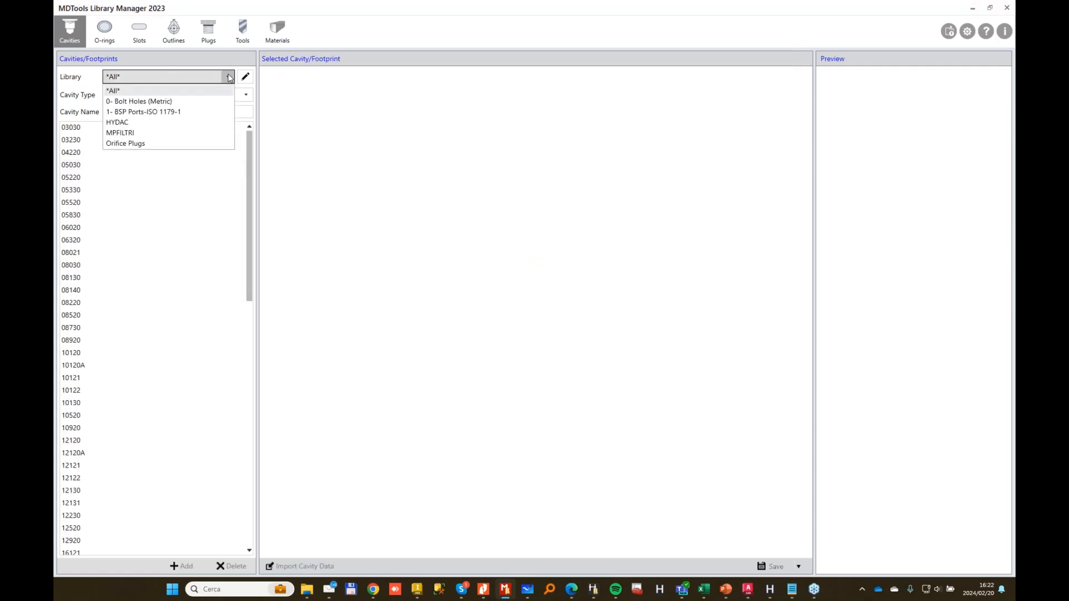
pyautogui.click(228, 77)
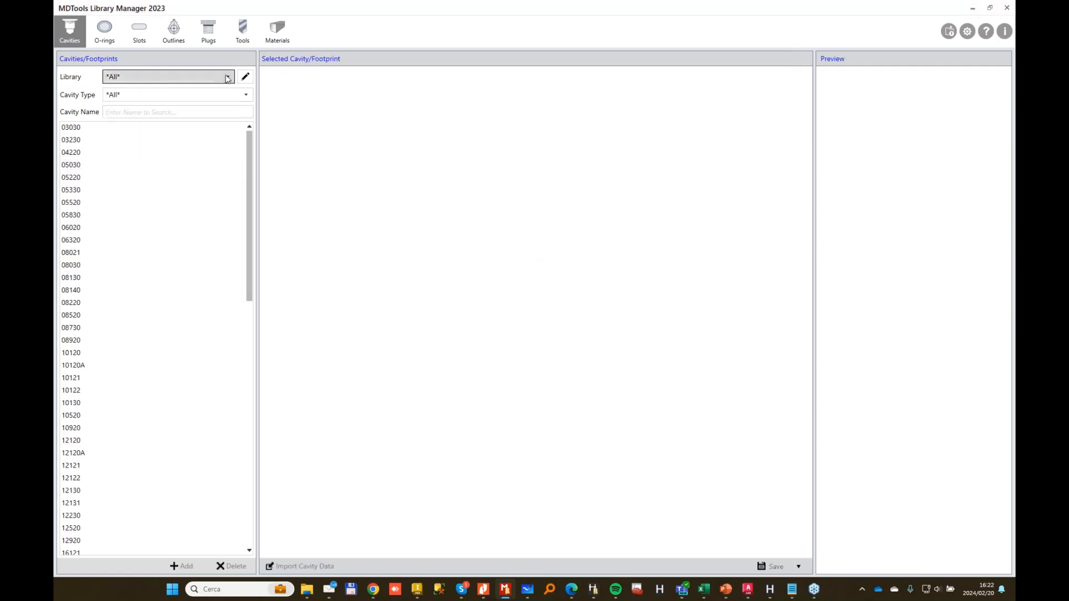
pyautogui.click(228, 78)
pyautogui.click(228, 78)
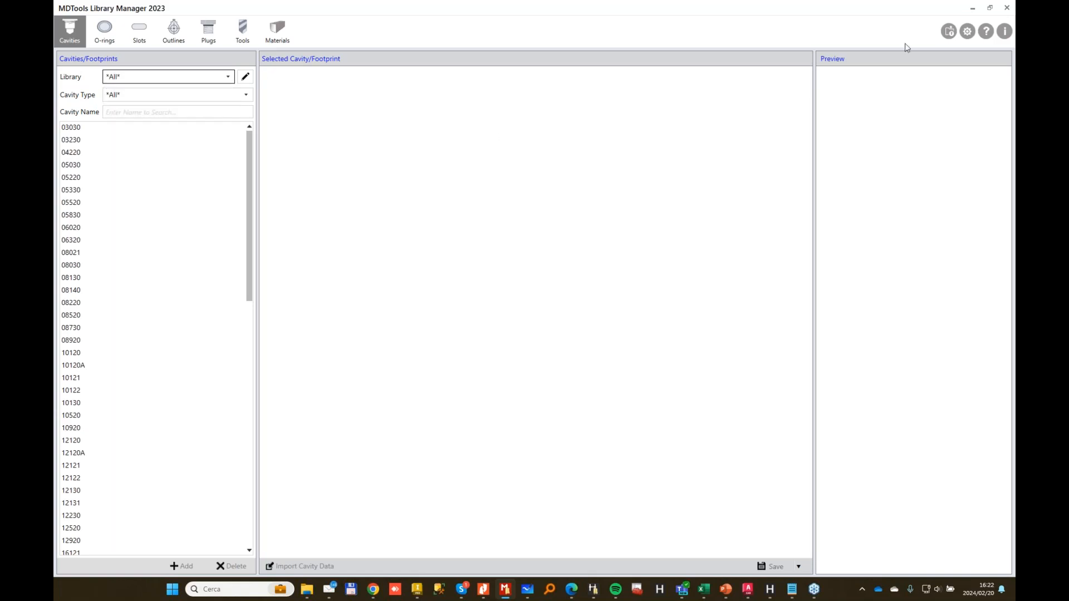
# Restart the cavity import and browse to the MDTools Library folder in C:\VEST for the source path.
pyautogui.click(948, 31)
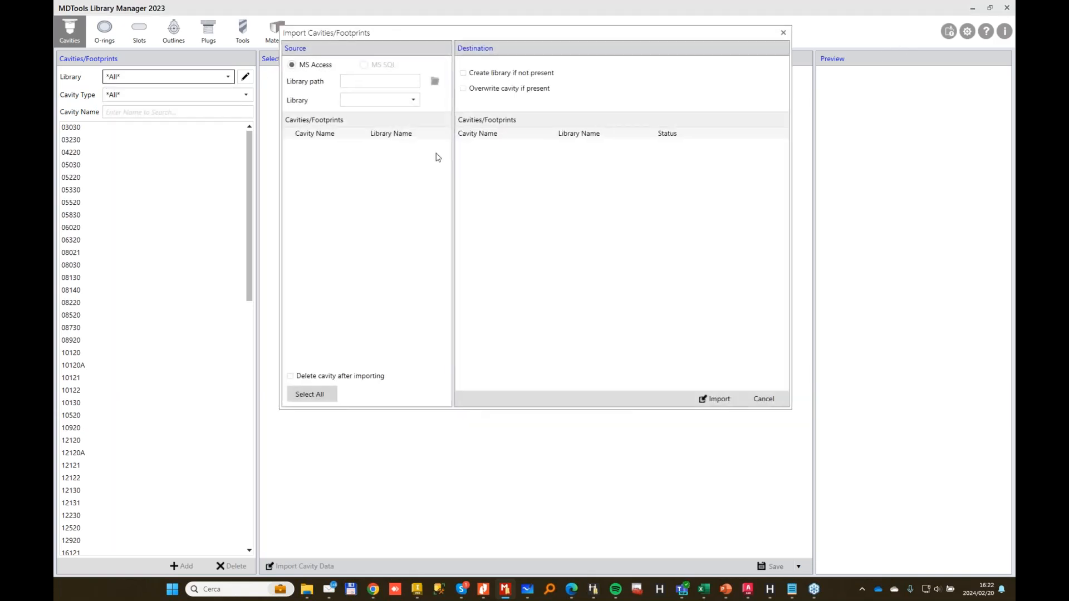
pyautogui.click(435, 81)
pyautogui.doubleClick(496, 345)
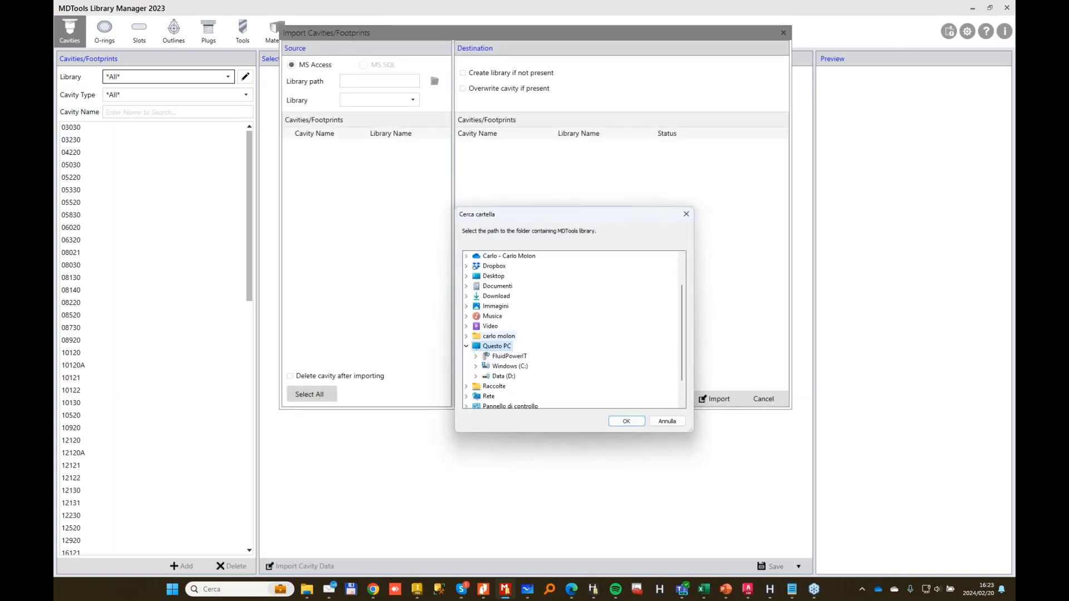
pyautogui.doubleClick(509, 356)
pyautogui.scroll(-3, 549, 362)
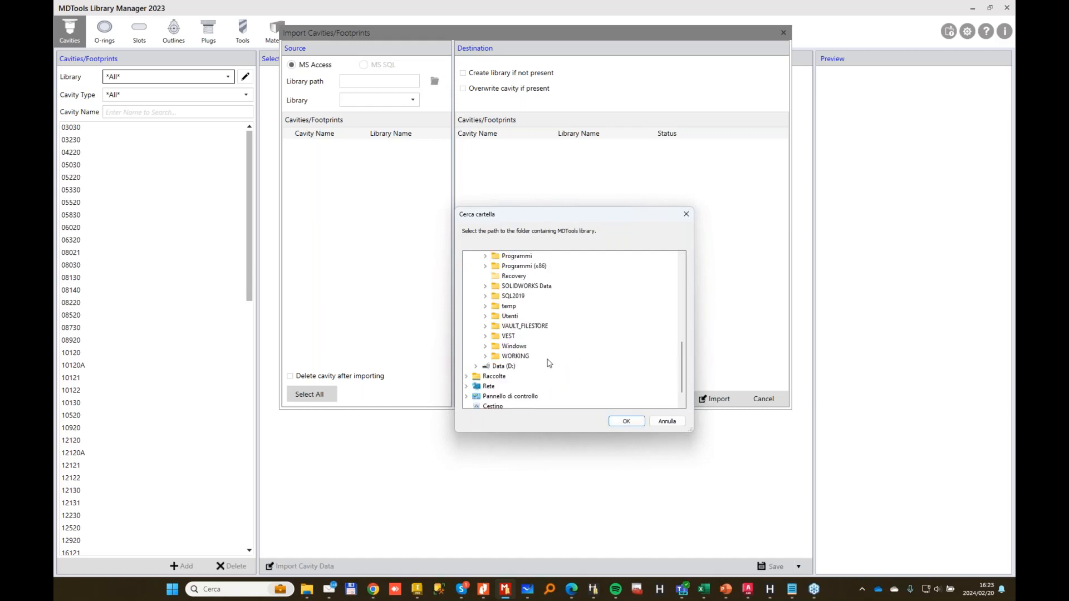
pyautogui.doubleClick(508, 338)
pyautogui.scroll(-5, 626, 339)
pyautogui.scroll(-4, 581, 341)
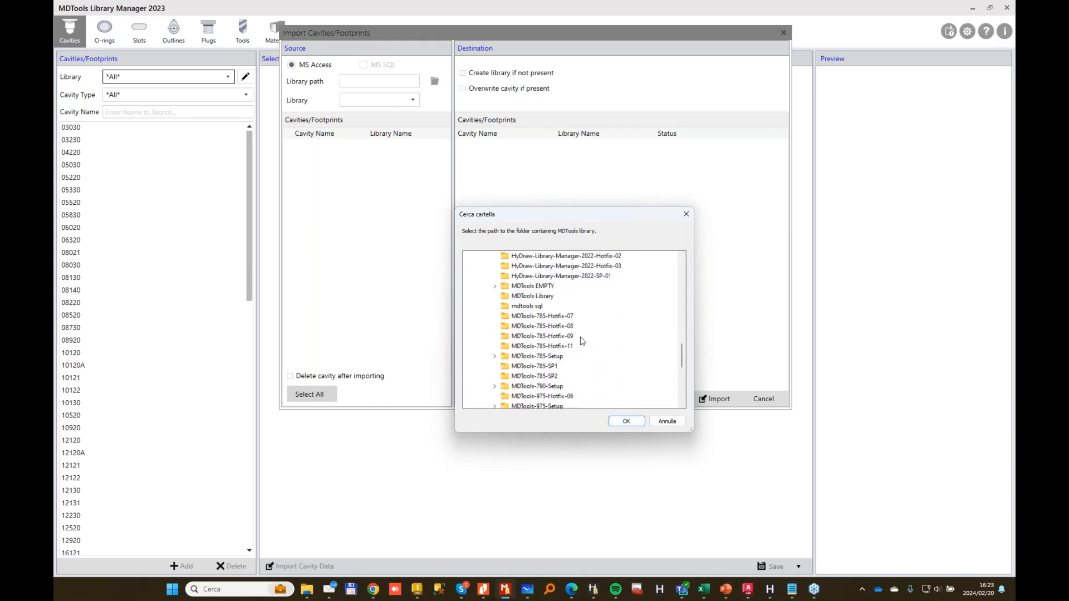
# Load the MDTools Library folder as the import source and choose its Sun Hydraulics library.
pyautogui.click(543, 298)
pyautogui.click(626, 421)
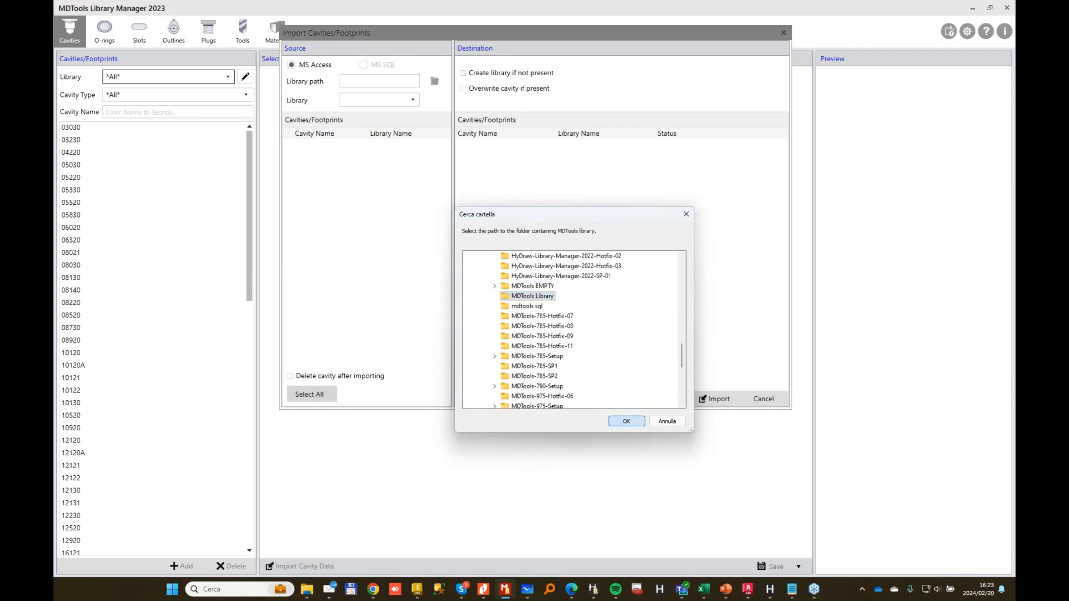
pyautogui.click(412, 100)
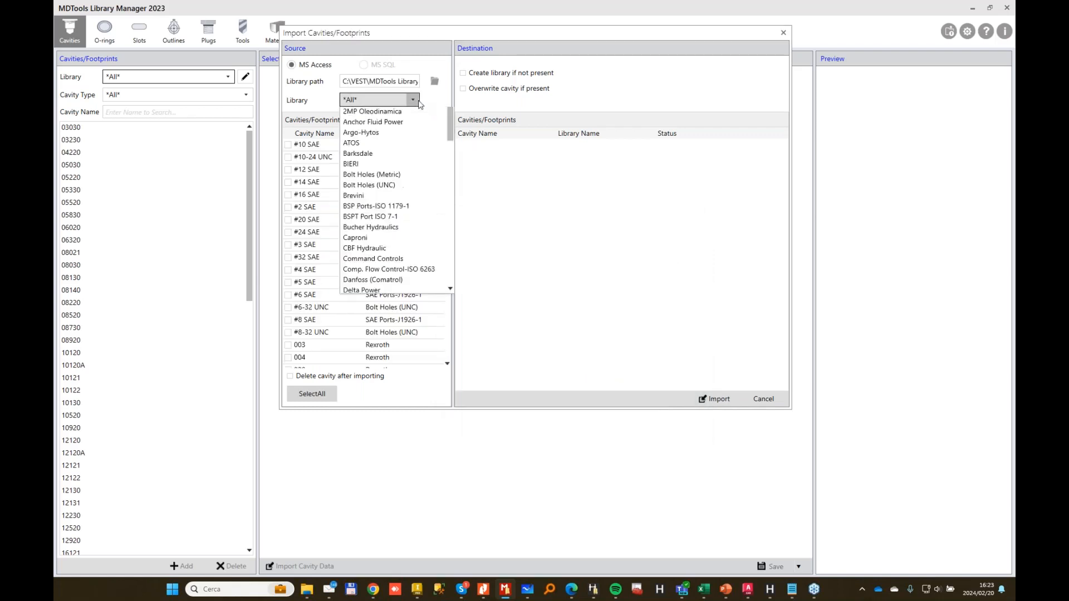
pyautogui.scroll(-3, 423, 167)
pyautogui.moveTo(450, 152); pyautogui.dragTo(449, 278)
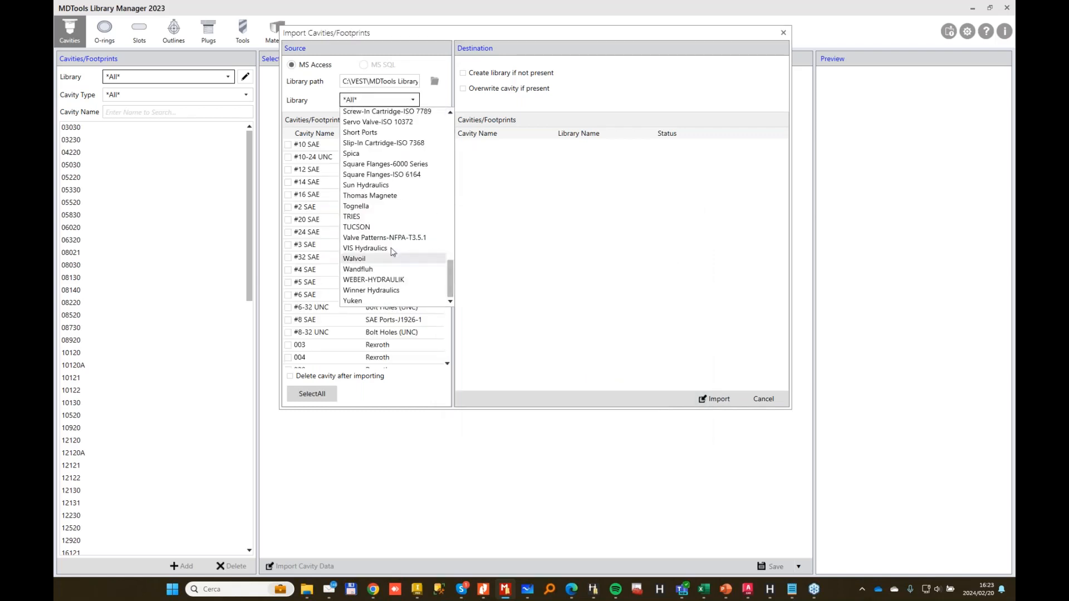
pyautogui.click(388, 185)
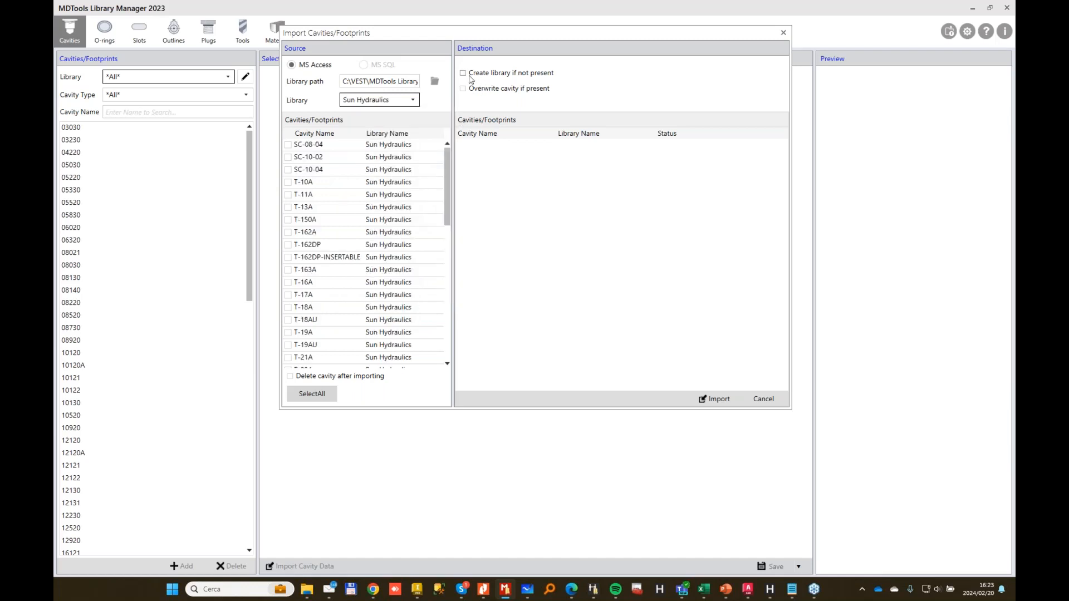
# Import all Sun Hydraulics cavities with the option to create the library if not present, and close the import dialog.
pyautogui.click(463, 72)
pyautogui.click(312, 395)
pyautogui.click(719, 398)
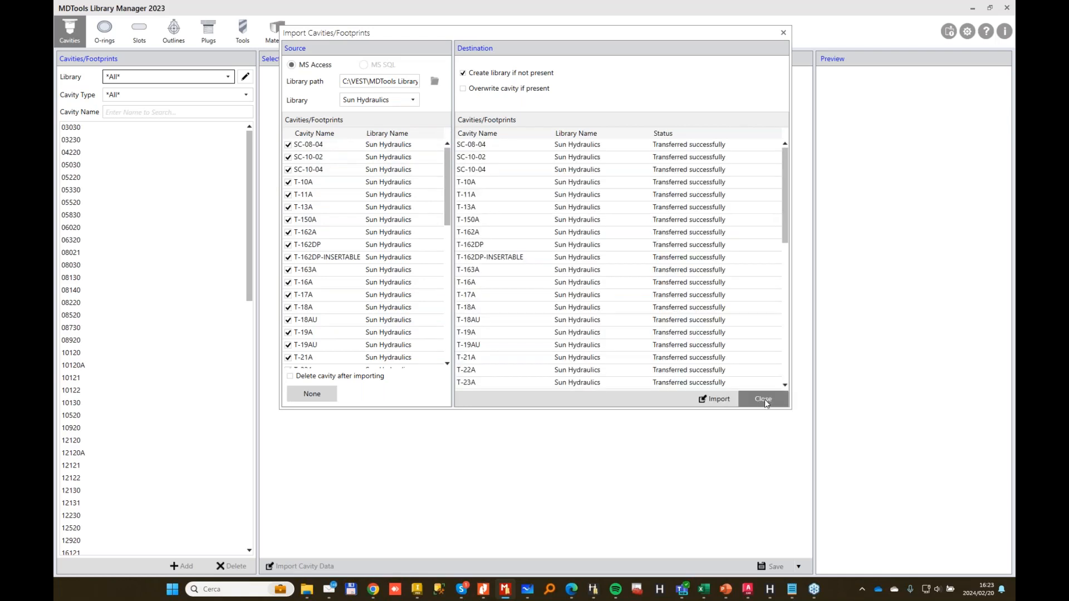
pyautogui.click(762, 399)
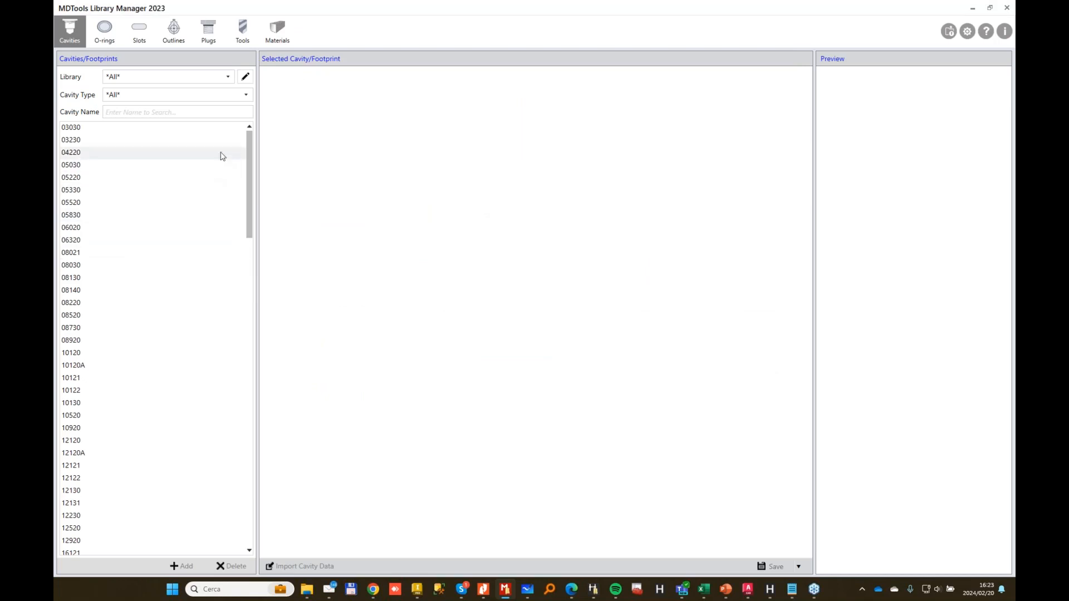
# In the T-11A cavity's machining sequence, change the row 2 operation to CBORE and save the cavity.
pyautogui.moveTo(251, 144); pyautogui.dragTo(261, 362)
pyautogui.click(71, 352)
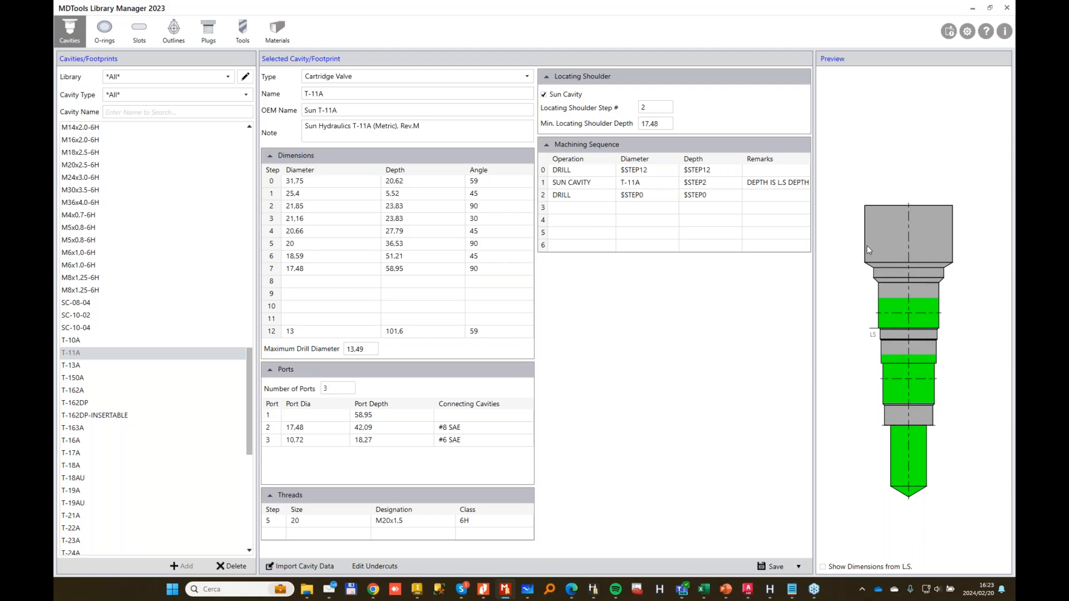
pyautogui.click(575, 208)
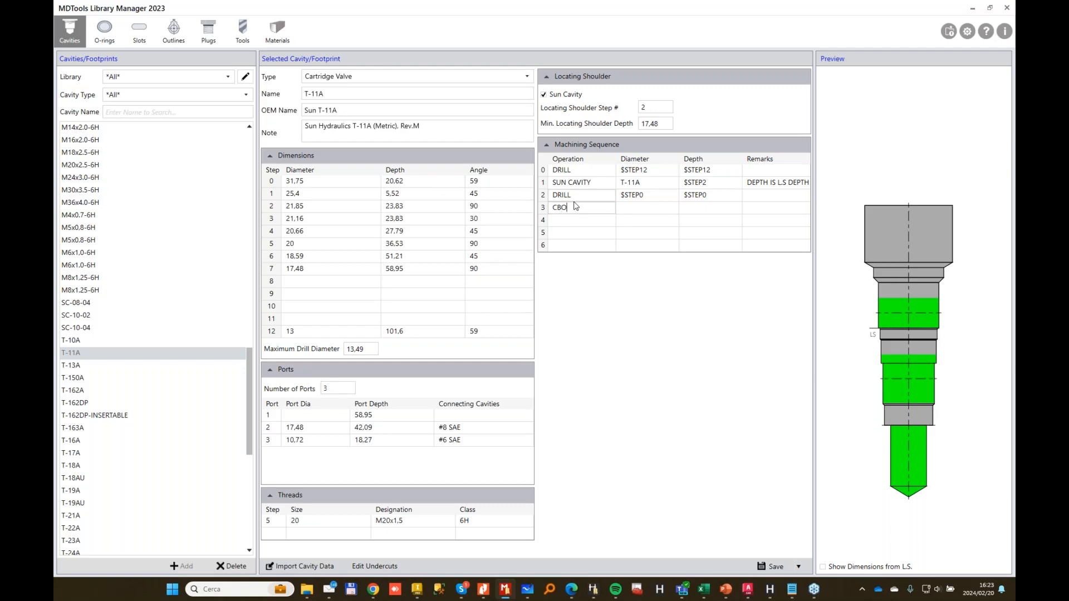
pyautogui.write('RE')
pyautogui.press('Tab')
pyautogui.click(581, 209)
pyautogui.click(577, 199)
pyautogui.press('BackSpace')
pyautogui.click(585, 207)
pyautogui.press('BackSpace')
pyautogui.click(589, 196)
pyautogui.press('Tab')
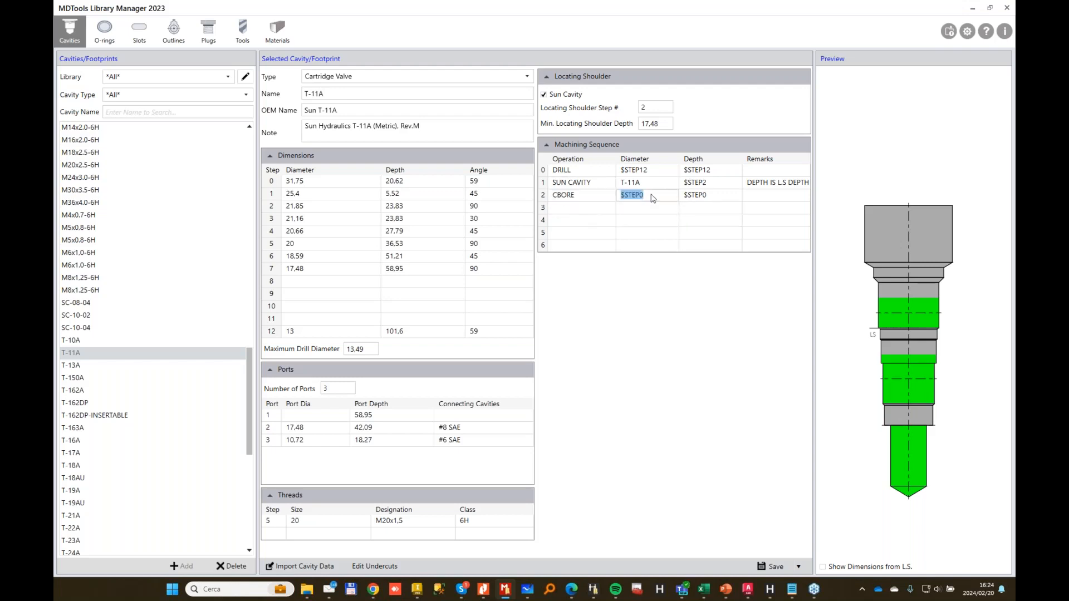
pyautogui.press('Tab')
pyautogui.press('Tab')
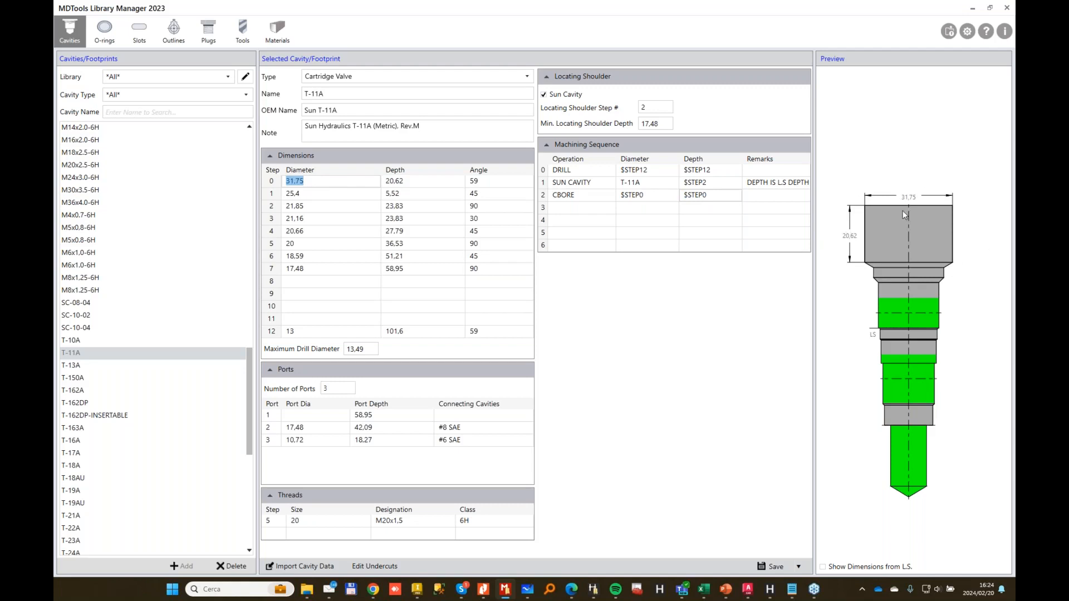
pyautogui.click(774, 567)
pyautogui.click(654, 196)
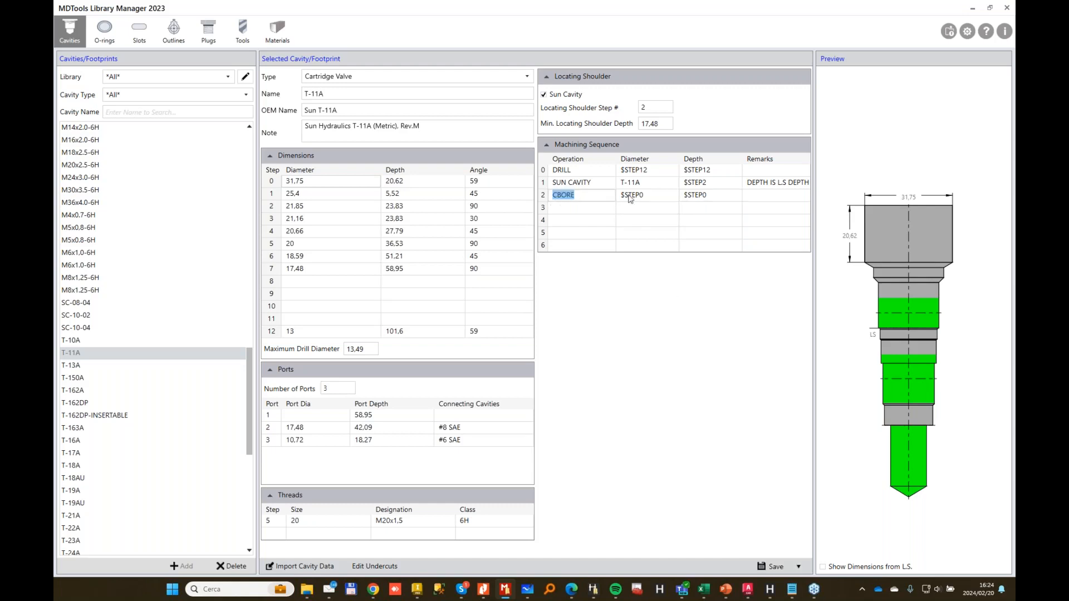
pyautogui.press('Tab')
pyautogui.click(584, 197)
pyautogui.click(628, 195)
pyautogui.press('Tab')
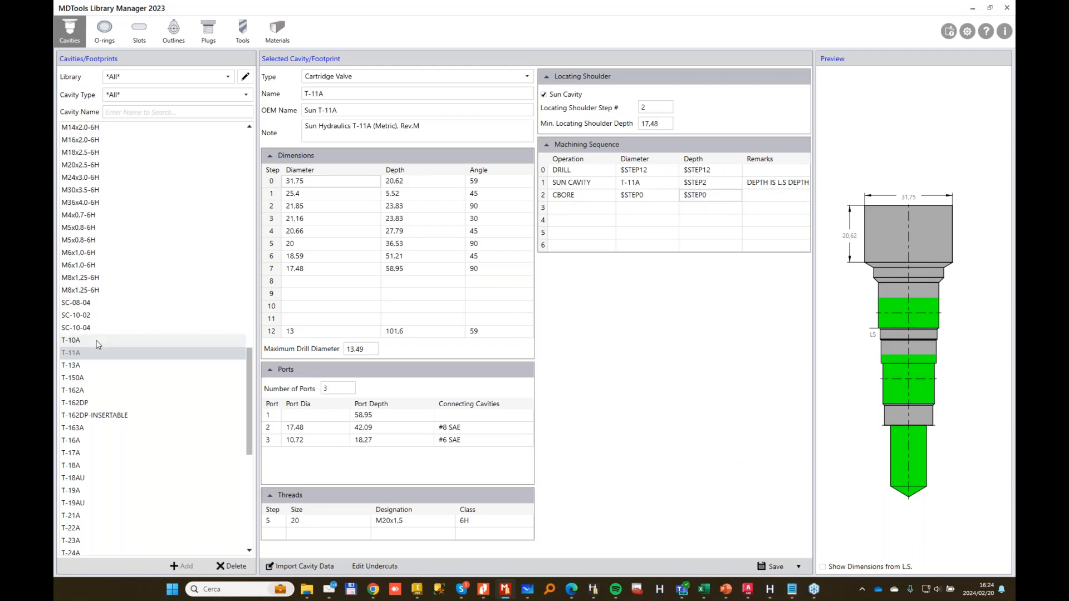
# Switch to Inventor and reload the MDTools cavity library by setting the database to MS SQL and back to MS Access.
pyautogui.click(411, 589)
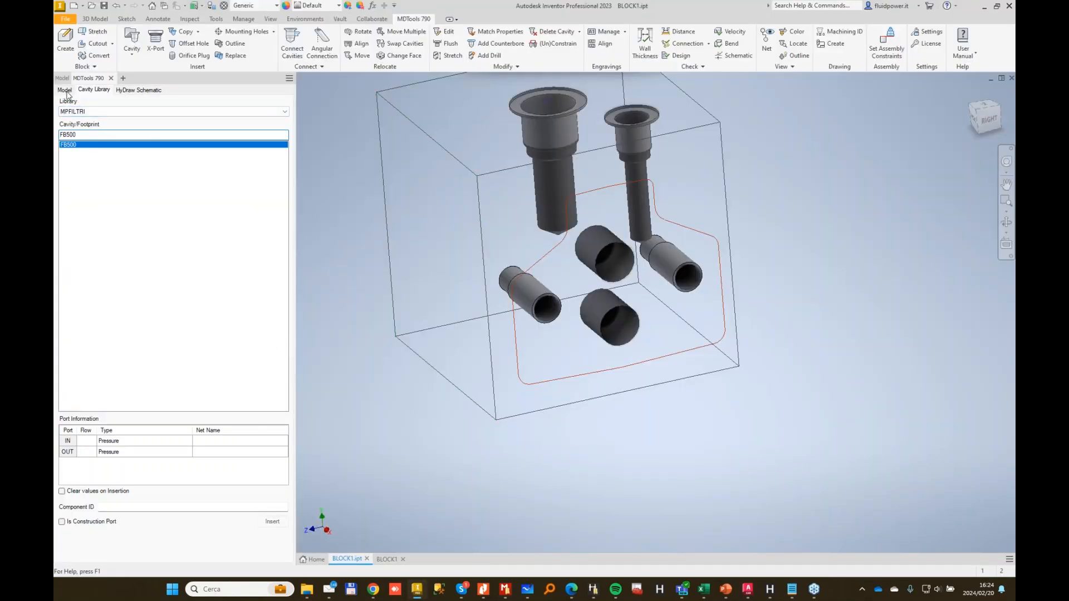
pyautogui.click(65, 90)
pyautogui.click(97, 90)
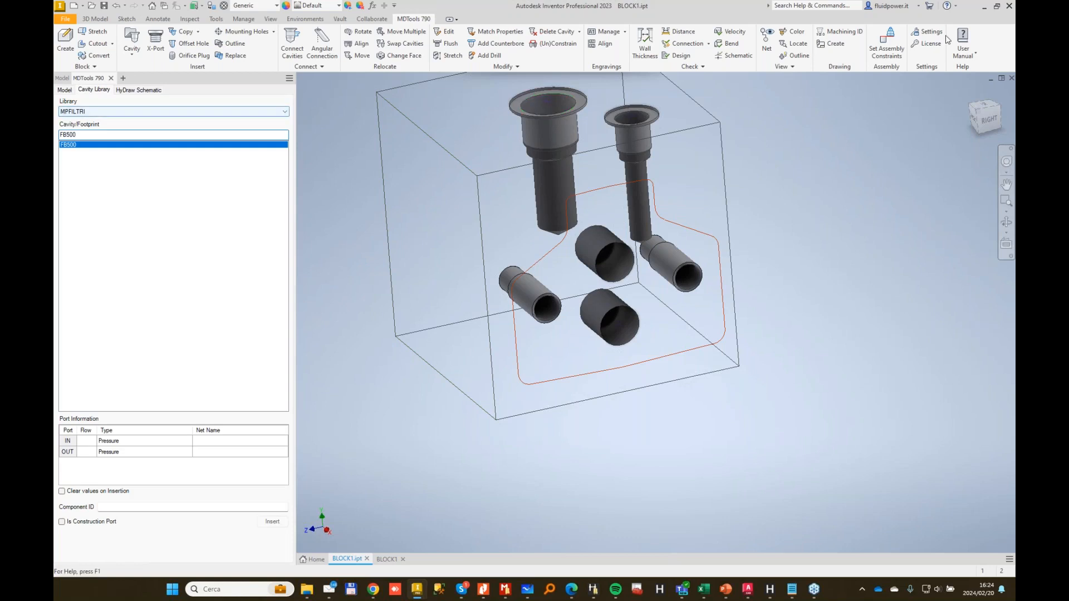
pyautogui.click(928, 31)
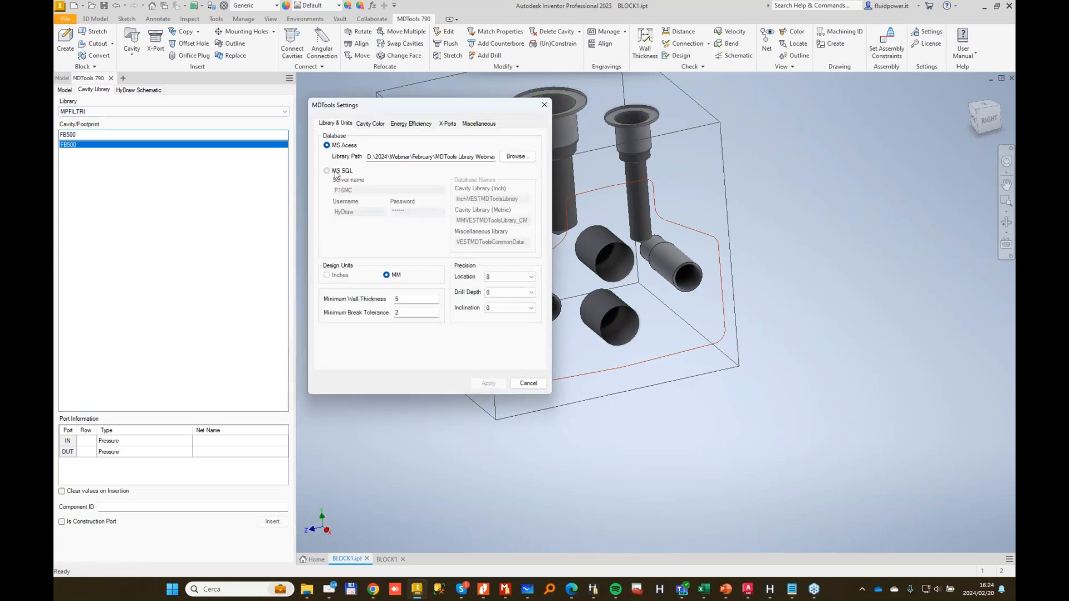
pyautogui.click(327, 171)
pyautogui.click(481, 388)
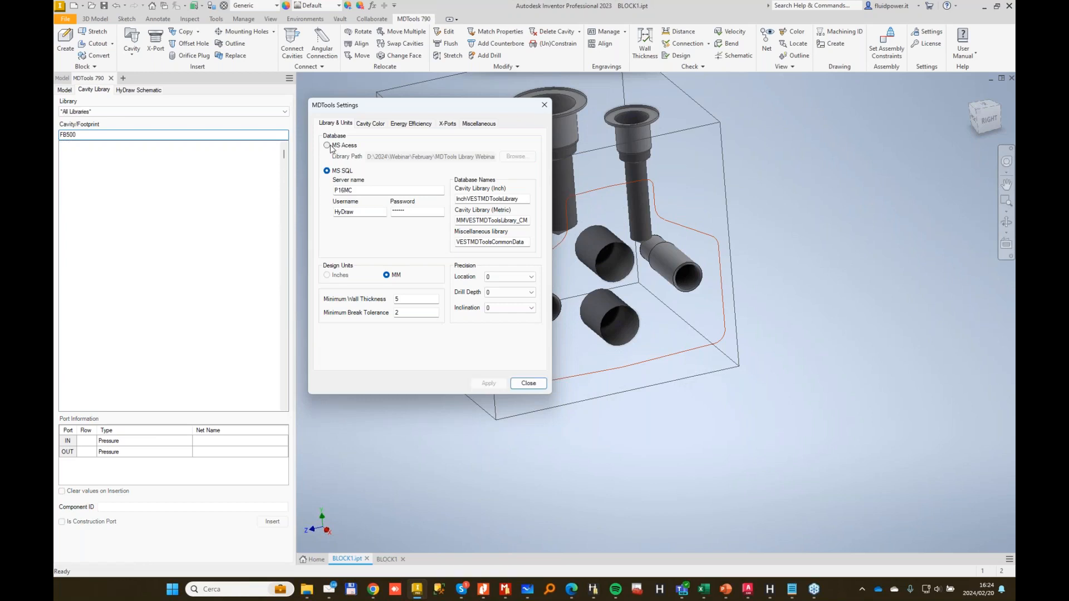
pyautogui.click(328, 145)
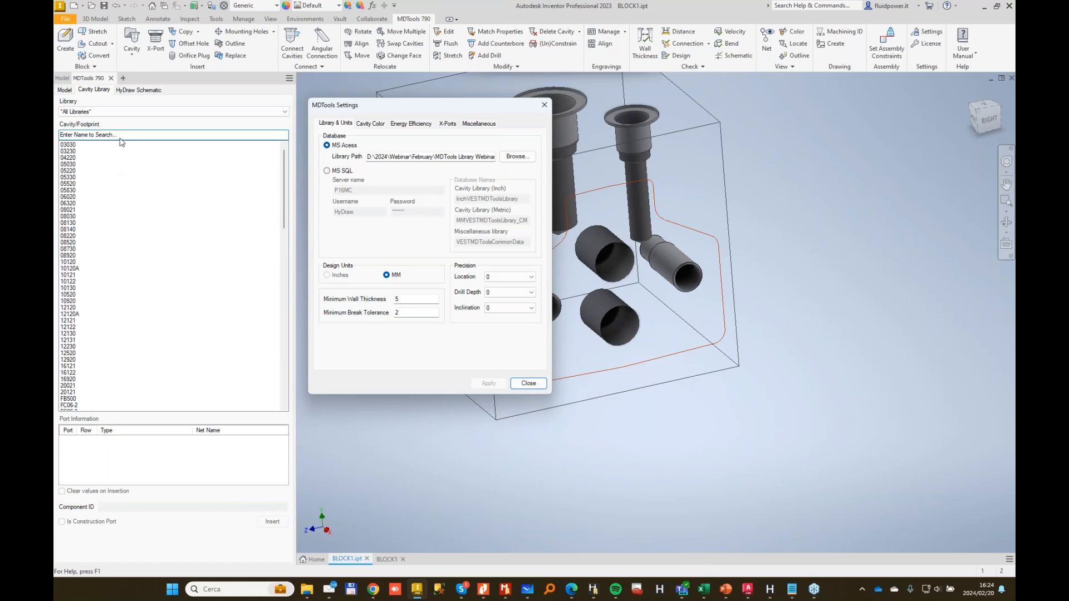
pyautogui.click(527, 383)
# Insert a T-11A cavity with component ID 234 on the block's upper face at X 14, Y 29.
pyautogui.click(108, 135)
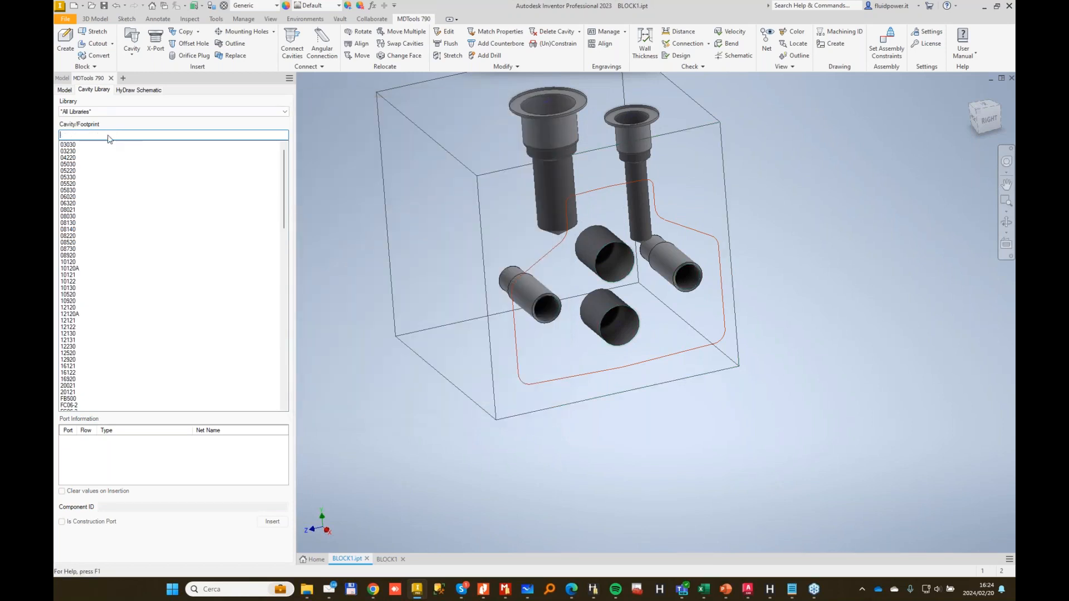
pyautogui.write('T-11A')
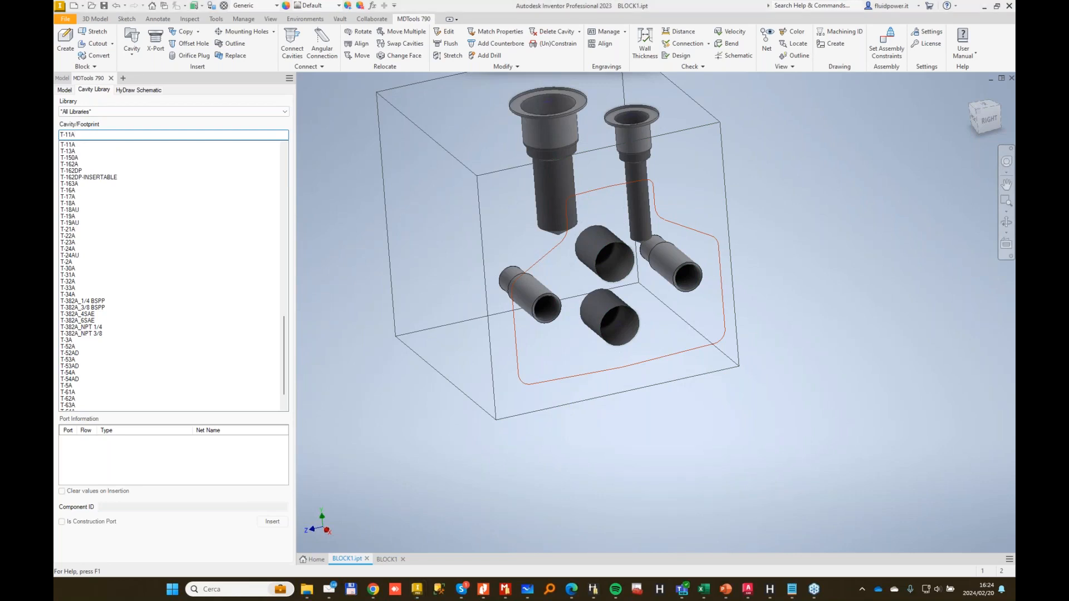
pyautogui.click(72, 150)
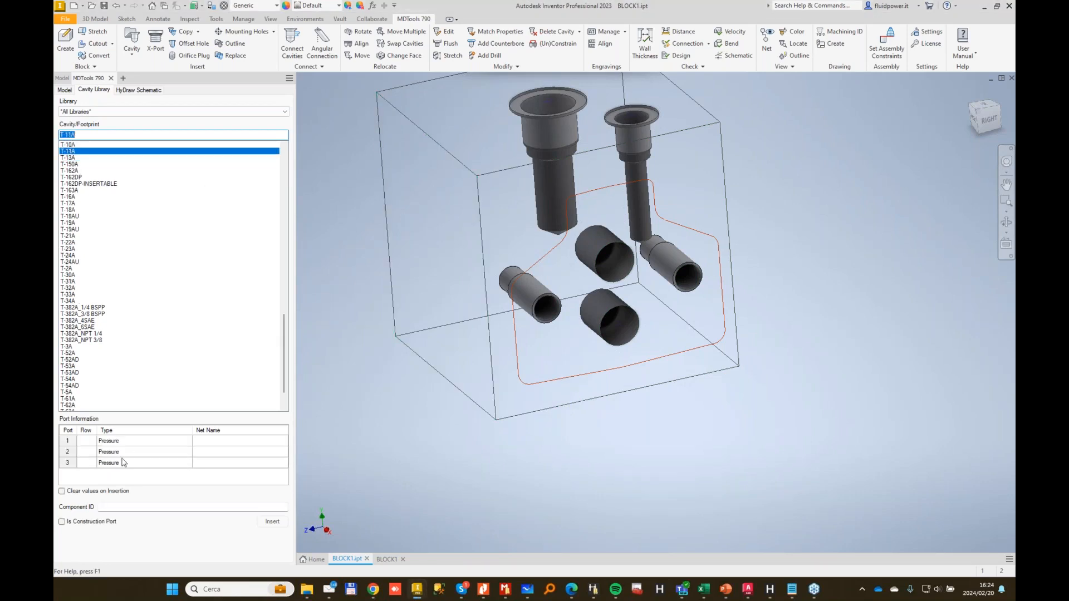
pyautogui.click(114, 510)
pyautogui.write('23')
pyautogui.click(272, 522)
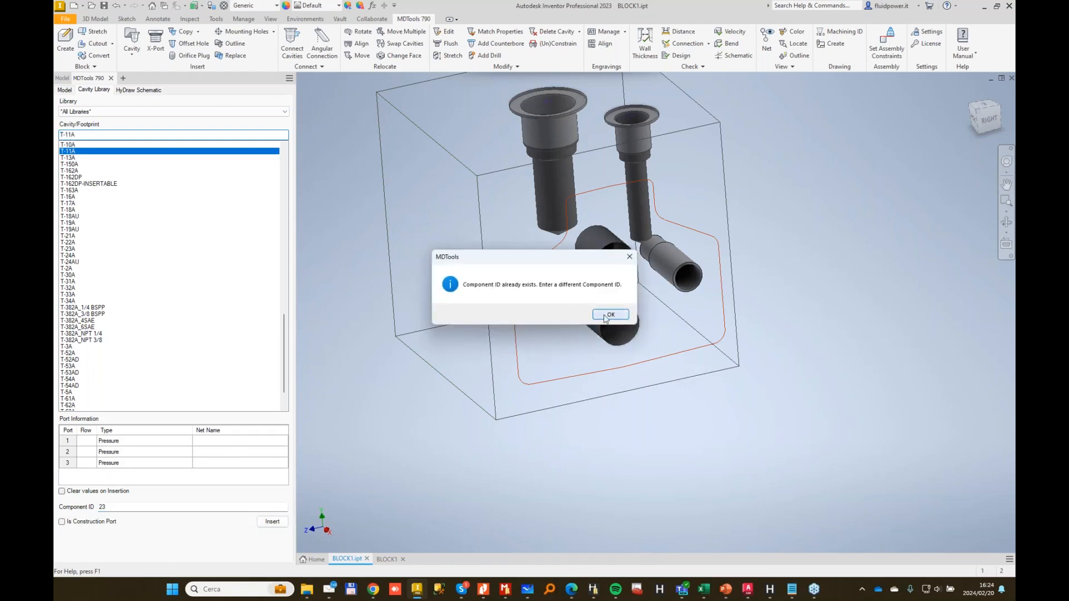
pyautogui.click(611, 315)
pyautogui.write('4')
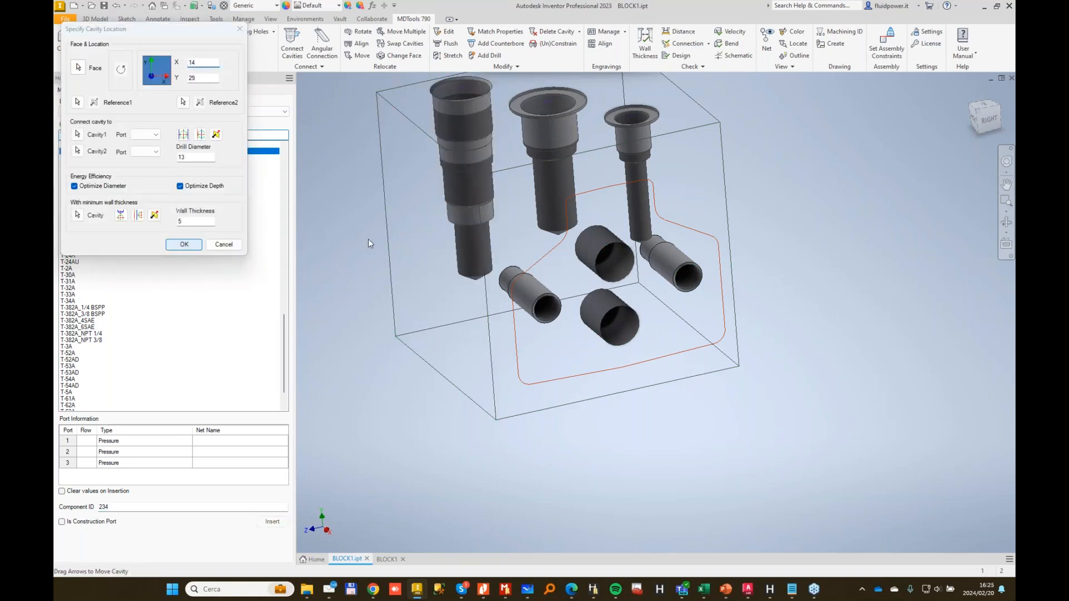
pyautogui.press('Return')
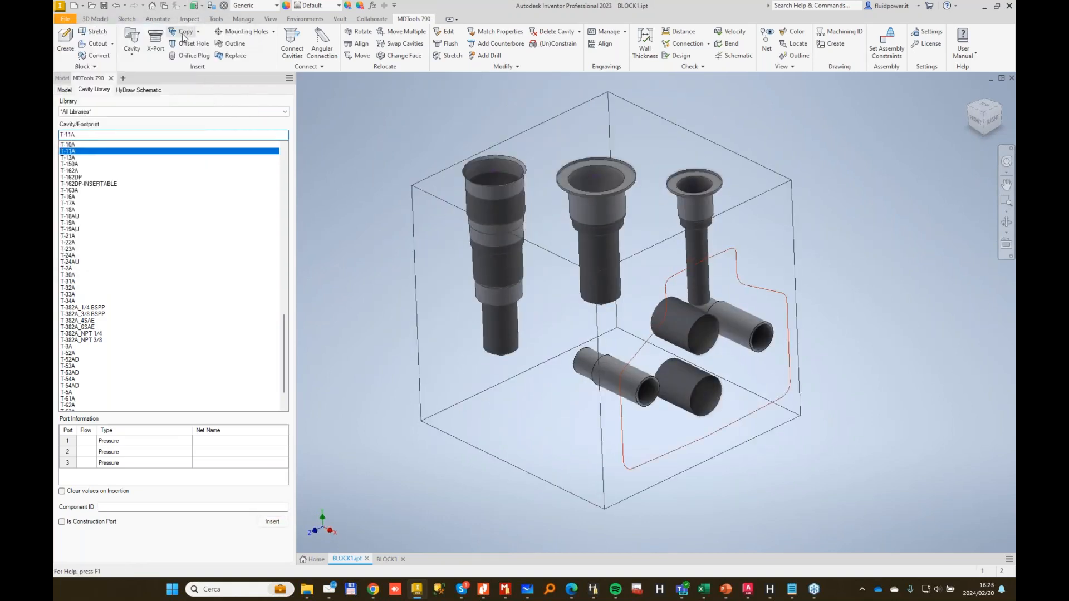
# Copy the new T-11A cavity to another spot on the block's upper face with component ID 5.
pyautogui.click(184, 33)
pyautogui.click(495, 262)
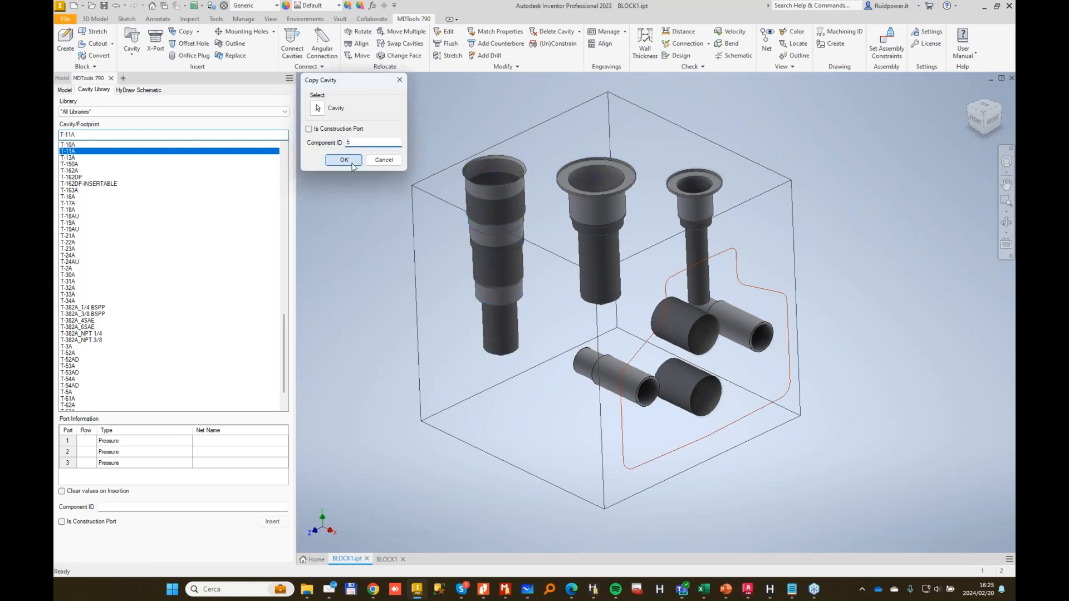
pyautogui.click(351, 161)
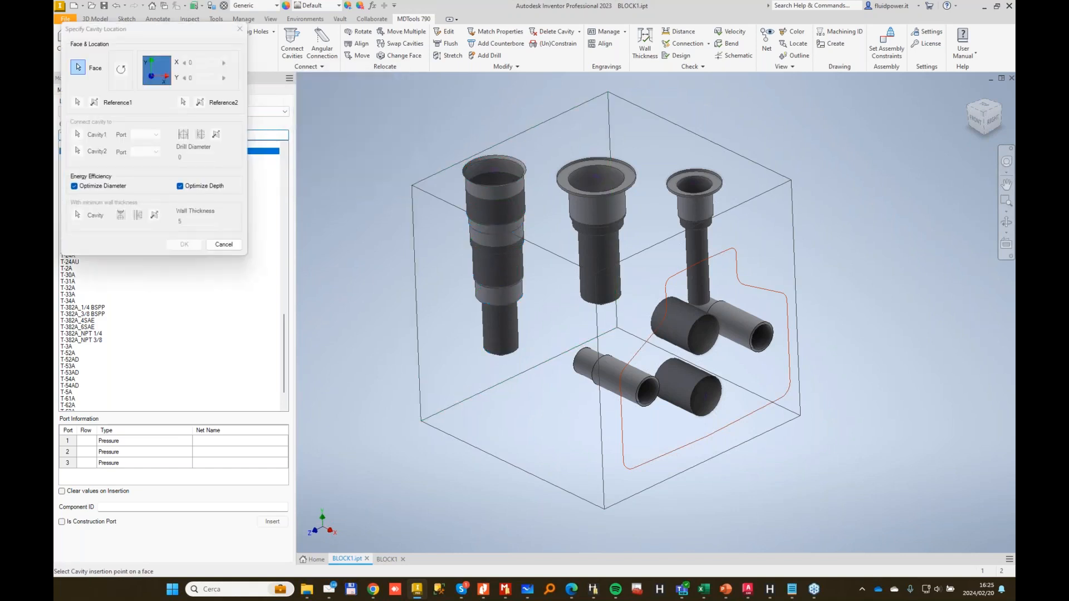
# Set the locating shoulder depth of the copied T-11A cavity to 25.
pyautogui.click(444, 32)
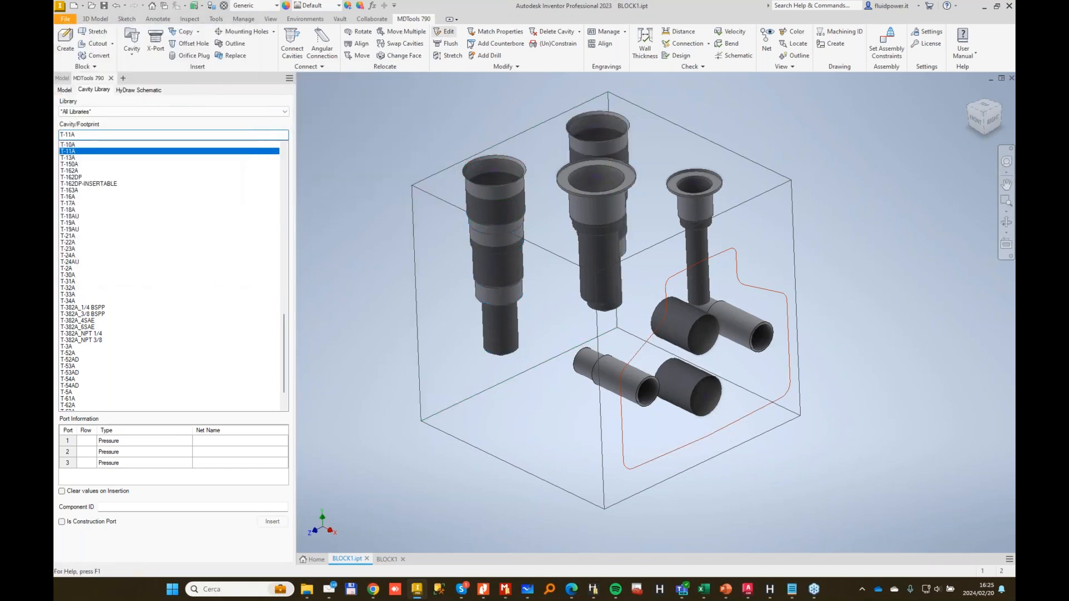
pyautogui.click(612, 125)
pyautogui.doubleClick(384, 164)
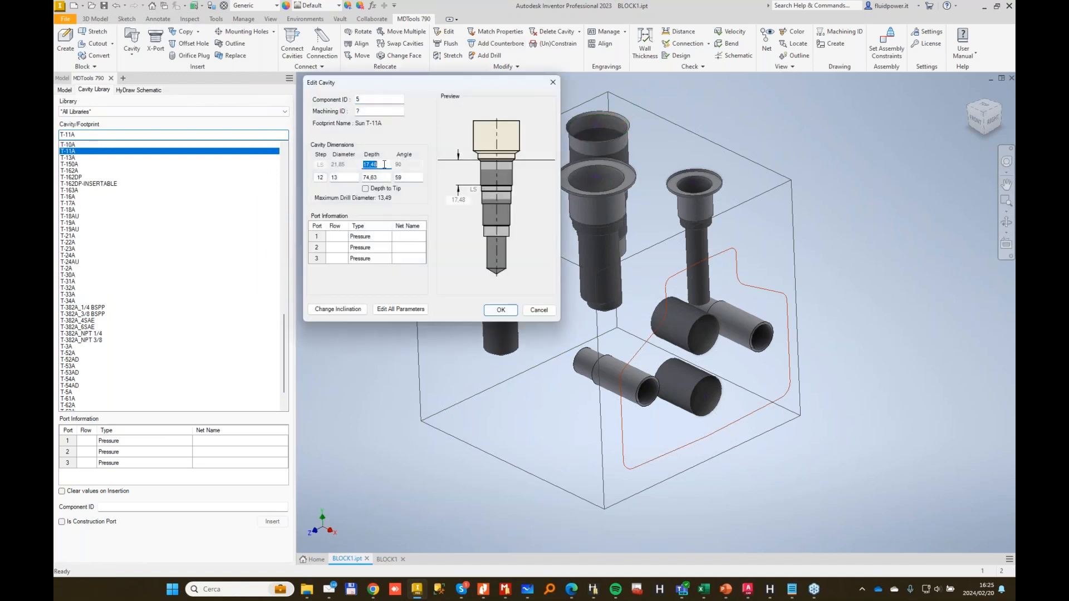
pyautogui.write('25')
pyautogui.press('Tab')
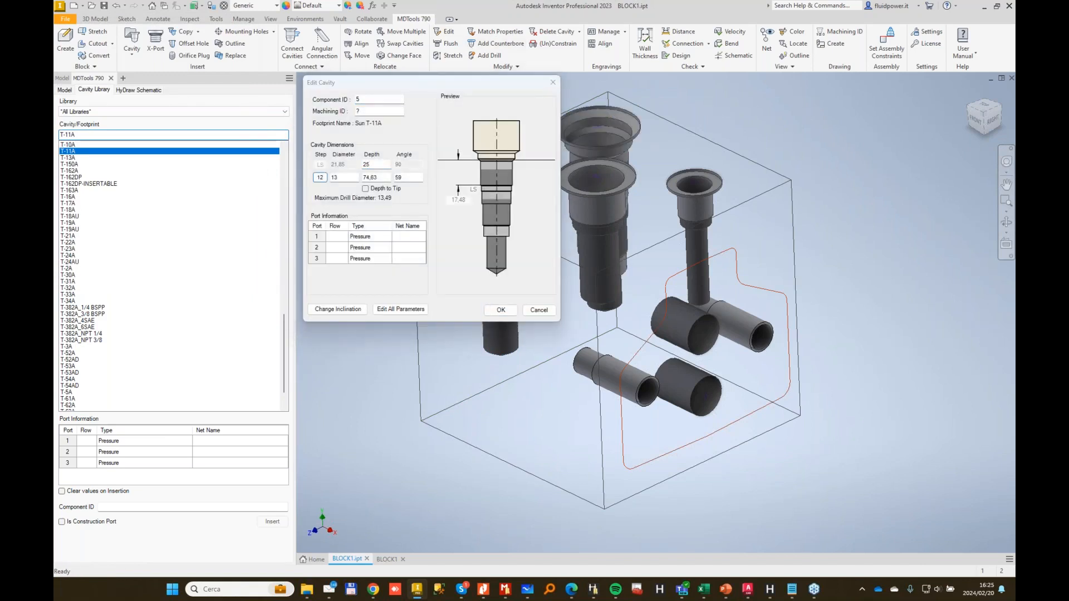
pyautogui.press('Return')
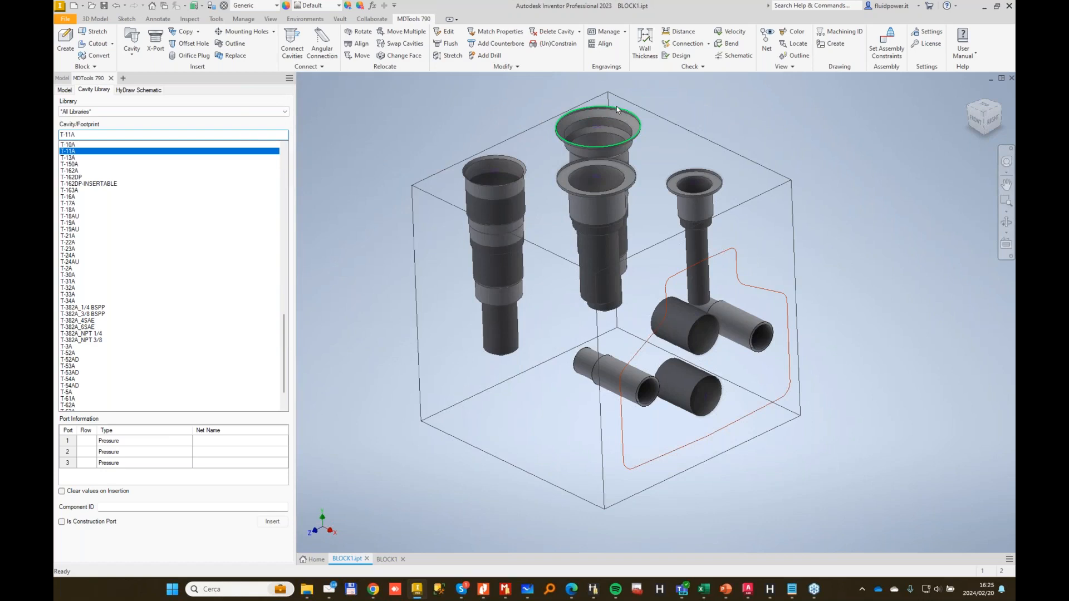
# Create machining callouts for all cavities in the BLOCK1 drawing.
pyautogui.click(388, 560)
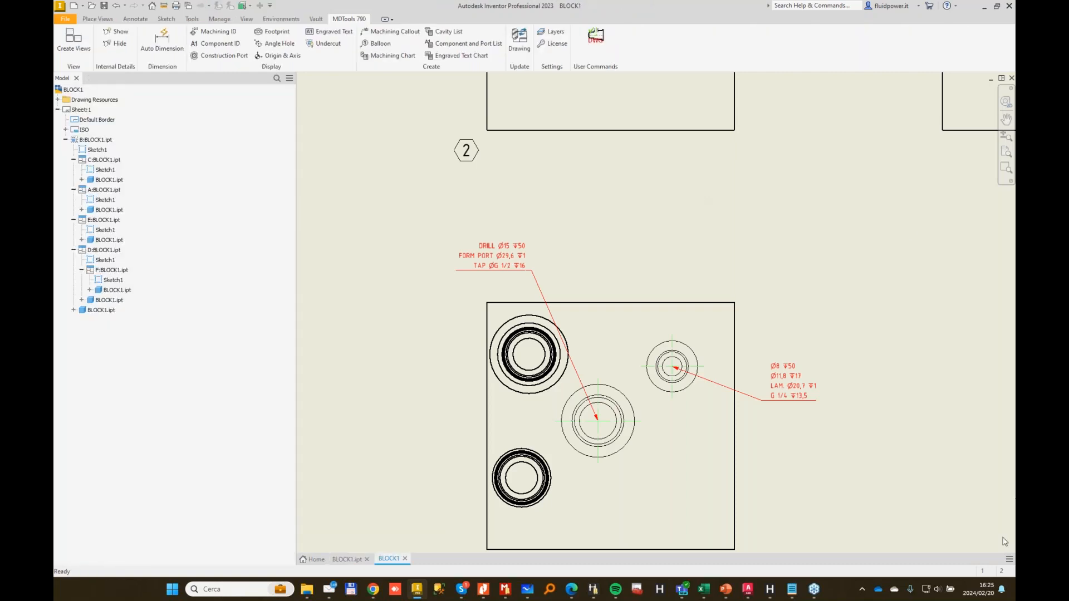
pyautogui.click(392, 33)
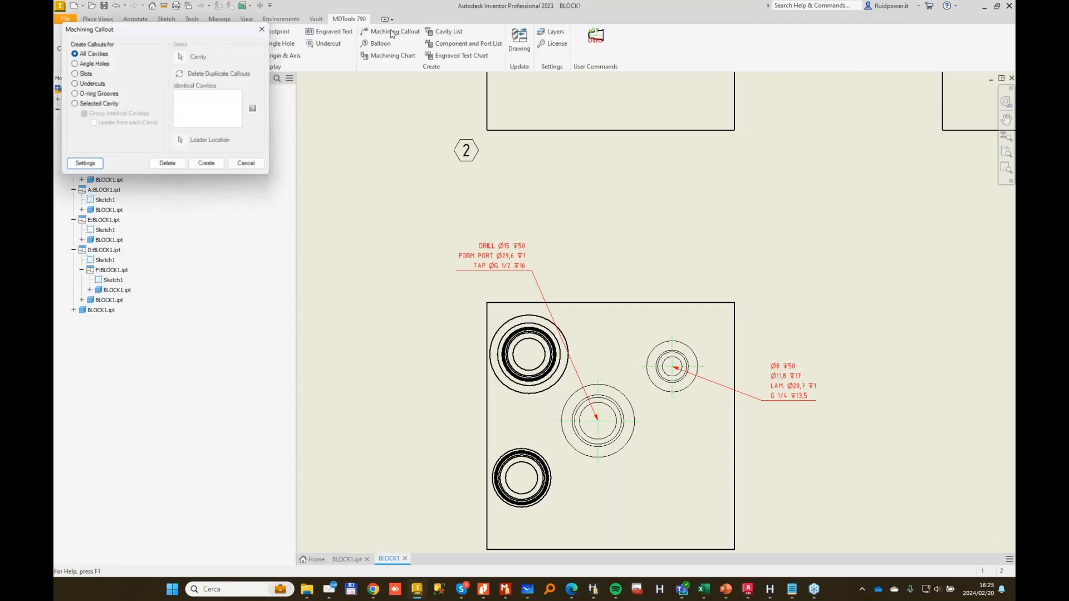
pyautogui.click(208, 167)
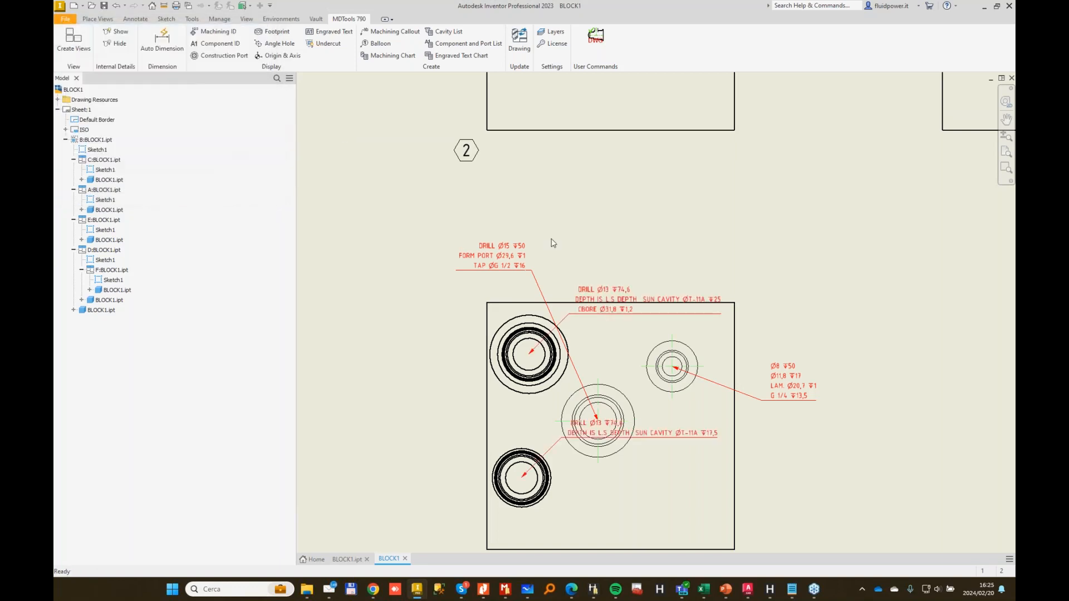
# Move the two T-11A machining callouts into the clear area outside the block view and inspect the shallower cavity's callout.
pyautogui.moveTo(569, 315); pyautogui.dragTo(410, 256)
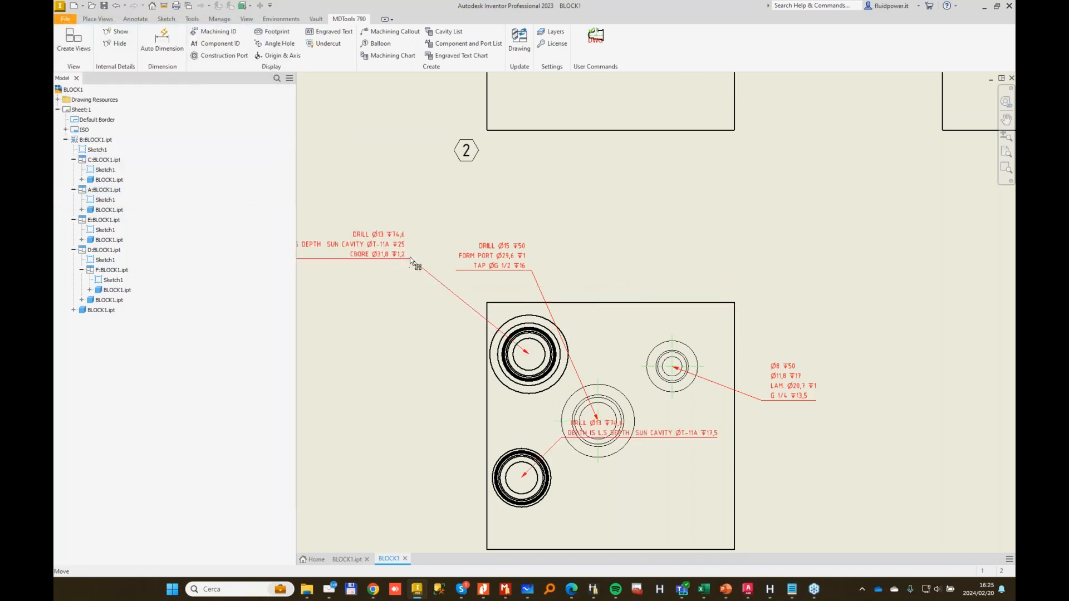
pyautogui.moveTo(568, 438); pyautogui.dragTo(449, 430)
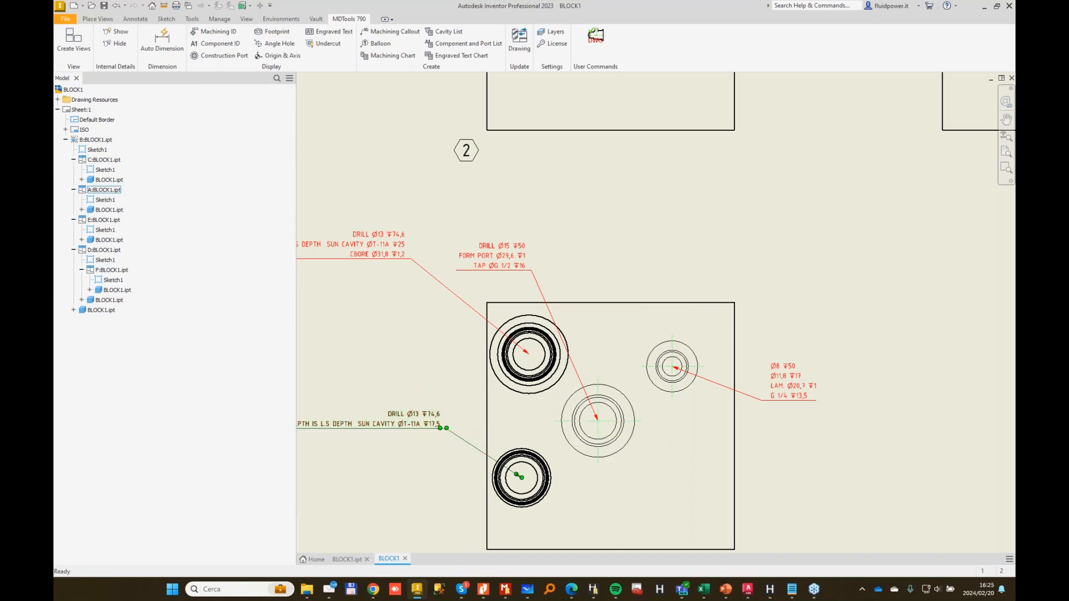
pyautogui.scroll(-1, 449, 430)
pyautogui.moveTo(449, 429); pyautogui.dragTo(696, 289, button='middle')
pyautogui.scroll(5, 697, 288)
pyautogui.moveTo(551, 270); pyautogui.dragTo(654, 264, button='middle')
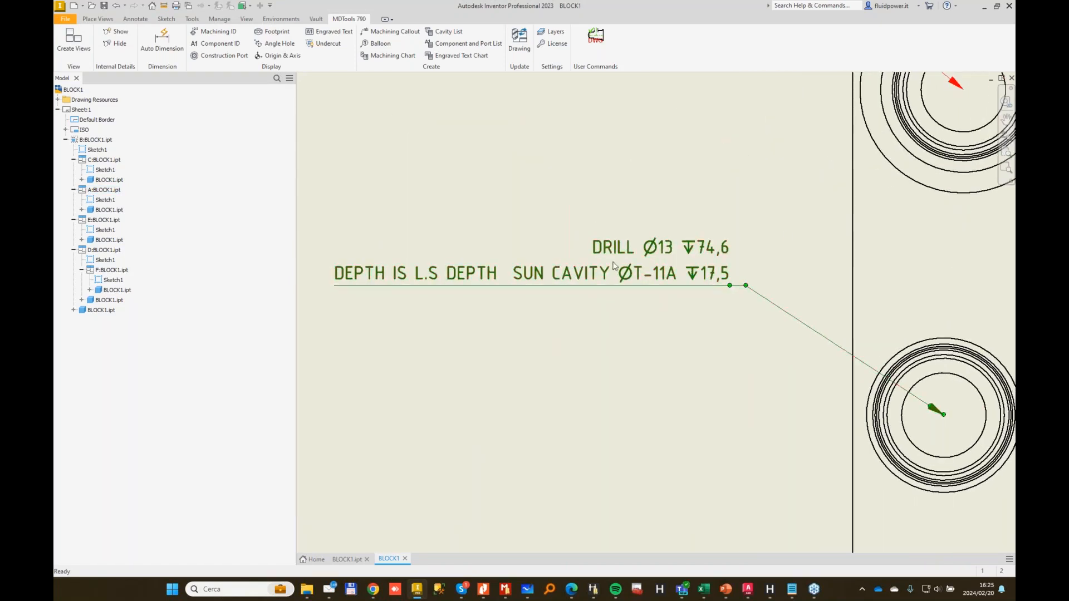
# Examine the drill, remark and locating shoulder depth lines of the shallower T-11A cavity's machining callout.
pyautogui.scroll(-1, 788, 273)
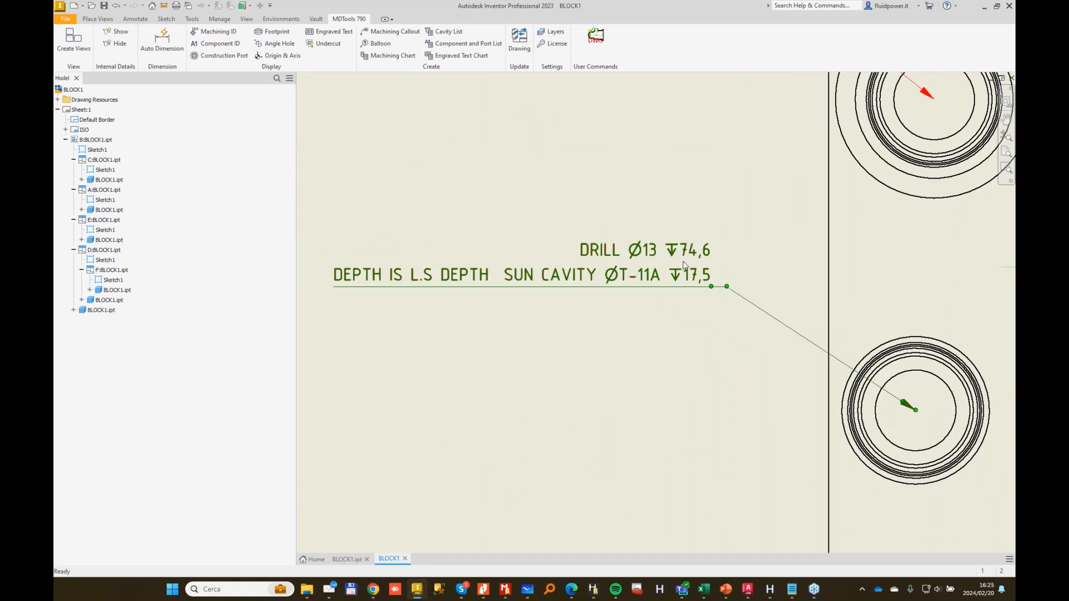
pyautogui.moveTo(830, 348); pyautogui.dragTo(780, 338, button='middle')
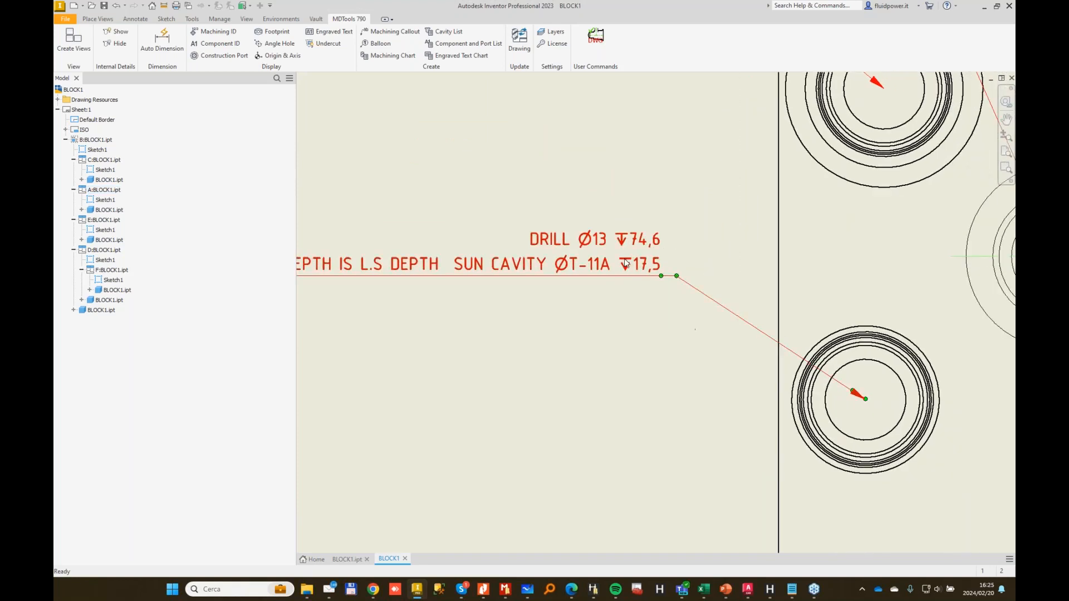
pyautogui.scroll(-1, 623, 257)
pyautogui.moveTo(596, 250); pyautogui.dragTo(609, 258, button='middle')
pyautogui.scroll(-1, 601, 257)
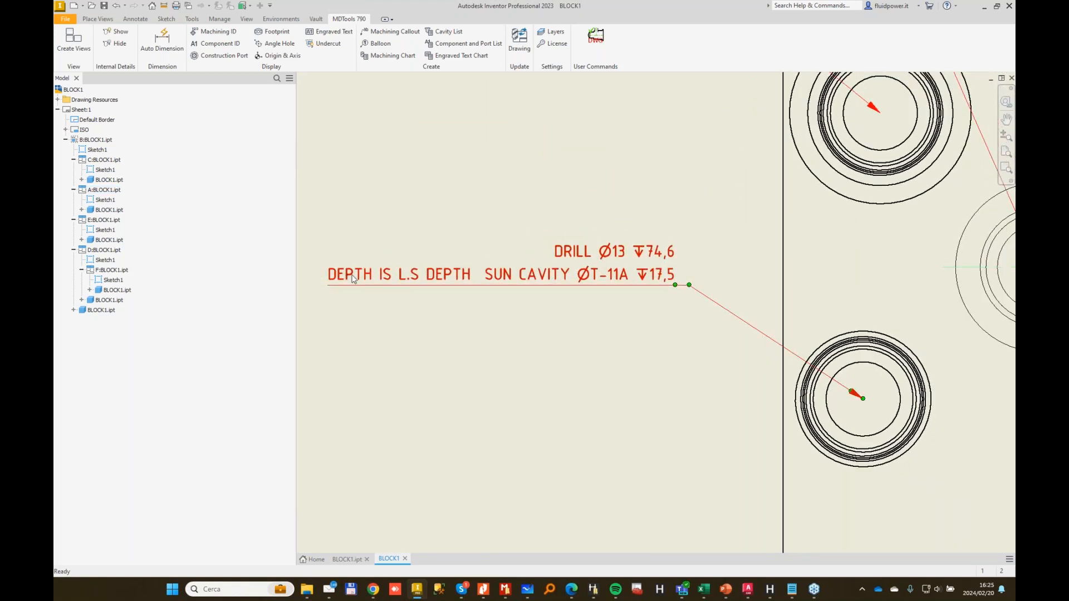
pyautogui.scroll(-2, 580, 331)
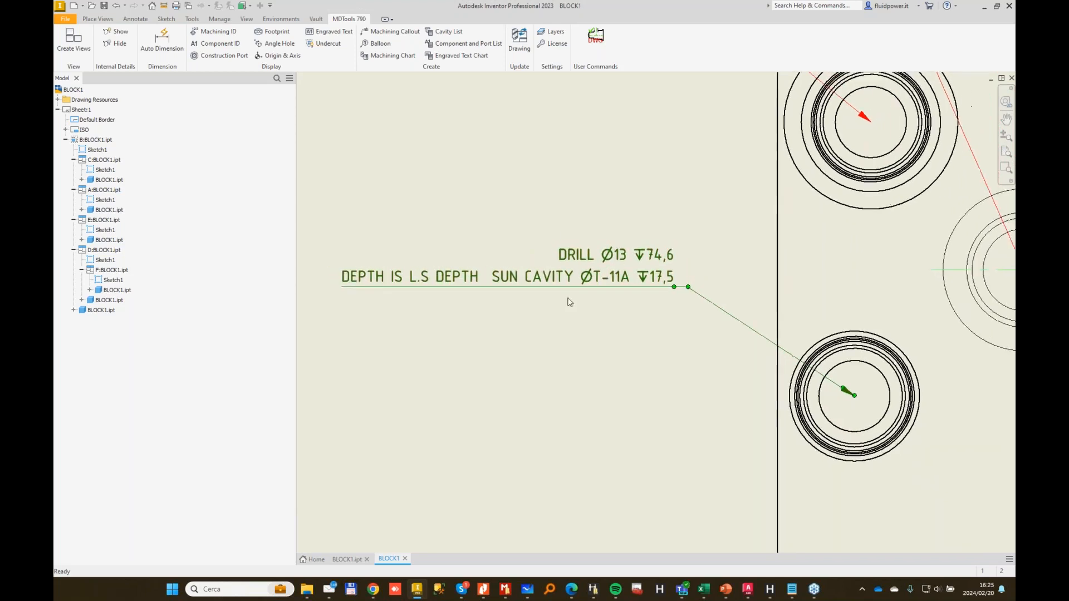
pyautogui.scroll(-2, 507, 292)
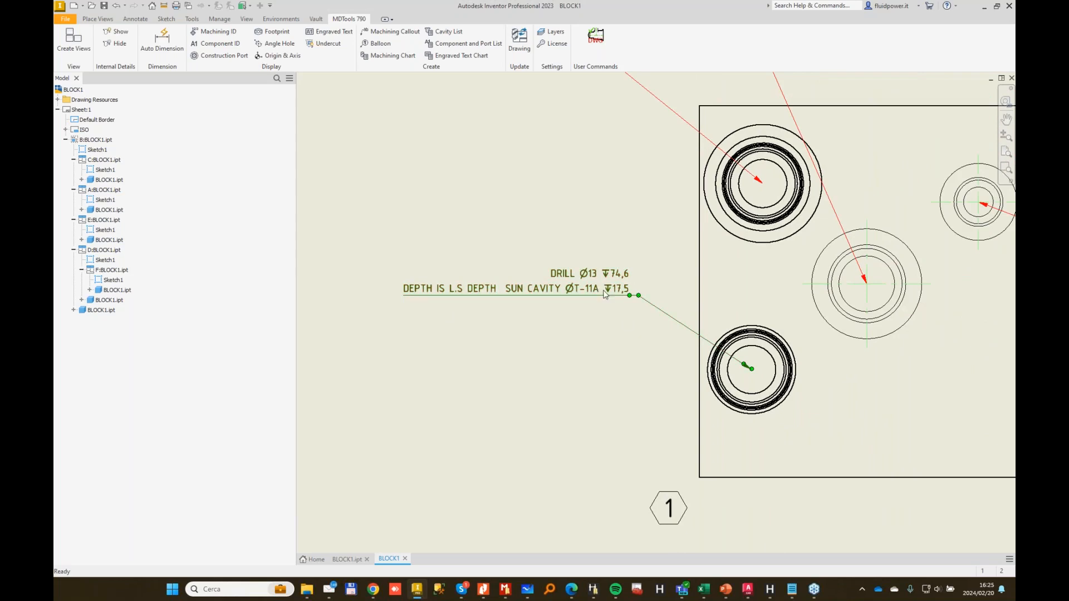
# Switch to MDTools Library Manager to edit the cavity library.
pyautogui.moveTo(506, 589)
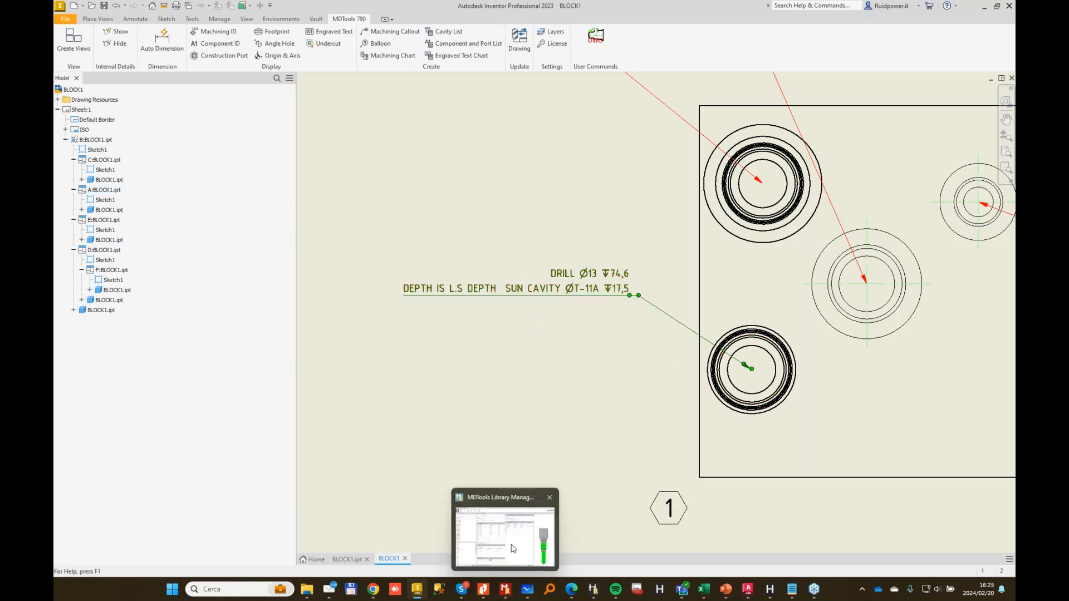
pyautogui.click(507, 568)
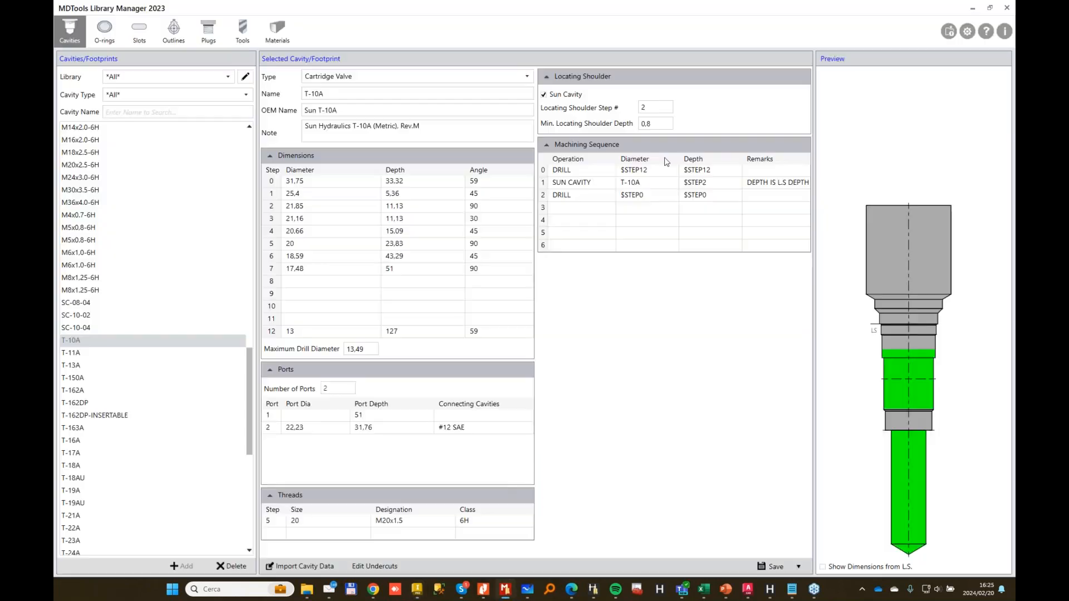
pyautogui.doubleClick(576, 170)
pyautogui.press('Delete')
pyautogui.doubleClick(588, 194)
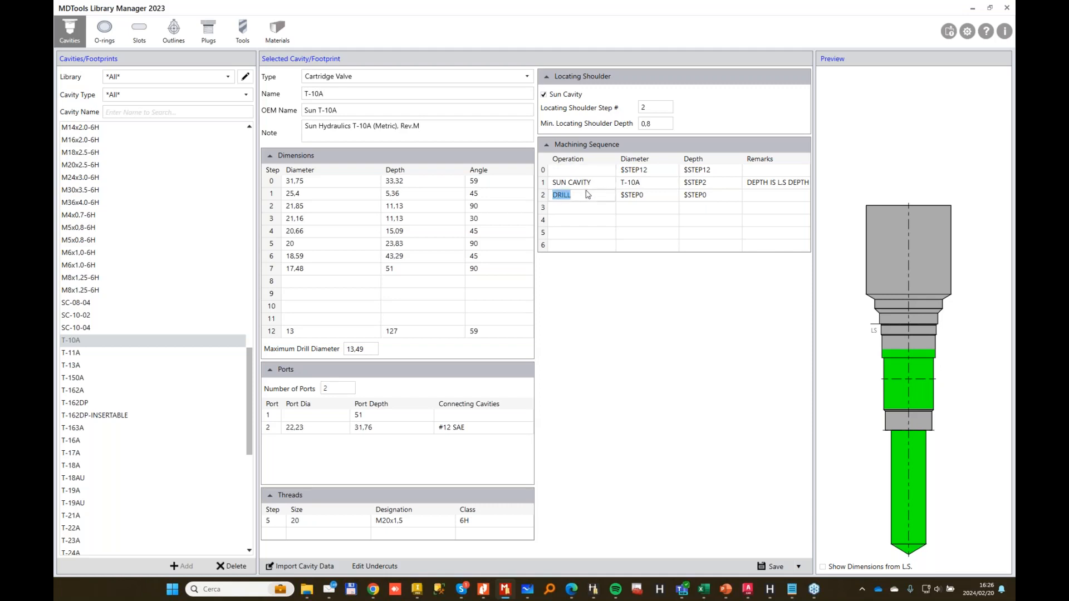
# Open the T-11A cavity and clear the operation in machining sequence row 0 and the remark in row 1.
pyautogui.click(90, 357)
pyautogui.click(567, 324)
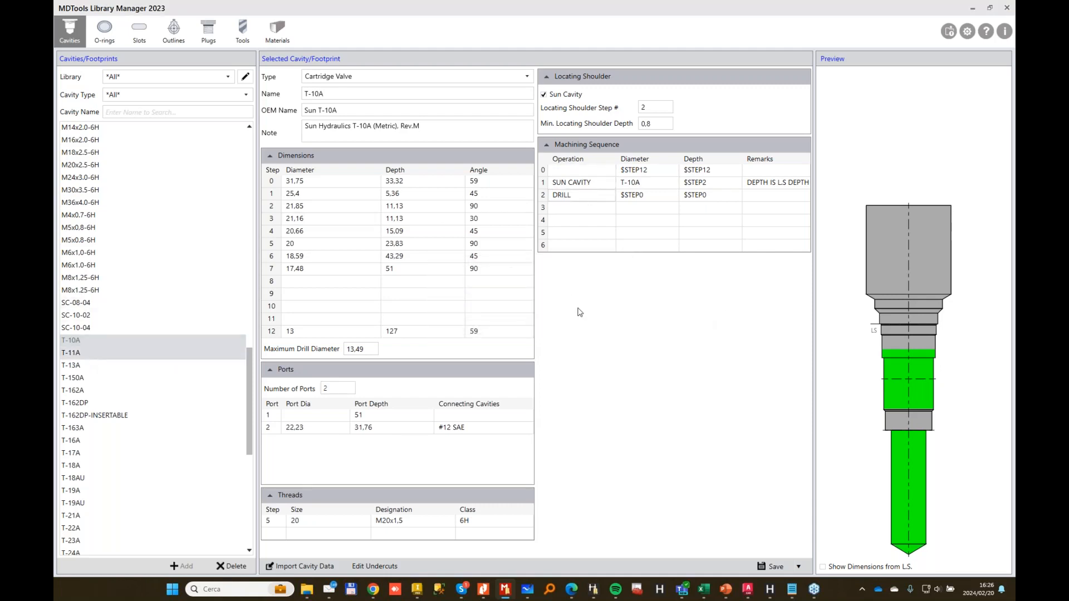
pyautogui.doubleClick(592, 171)
pyautogui.press('Delete')
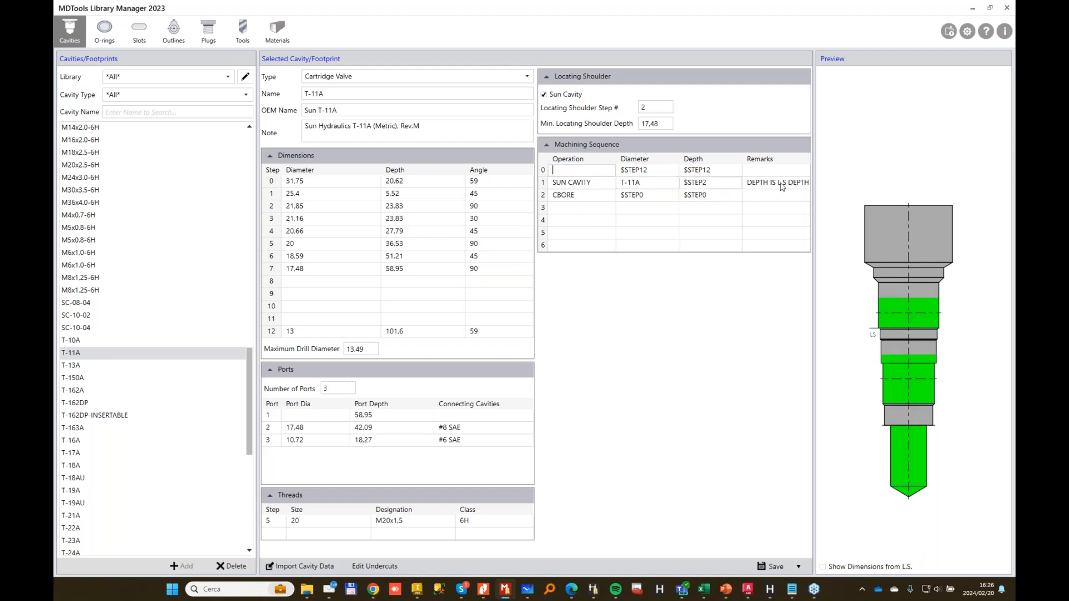
pyautogui.doubleClick(793, 184)
pyautogui.press('Delete')
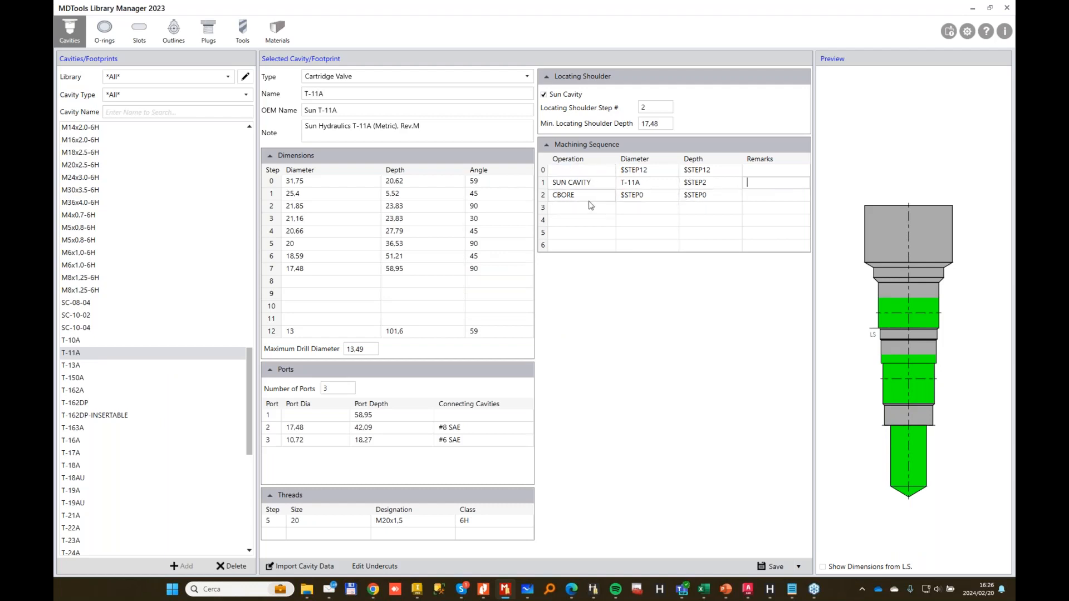
# Shift the CBORE entry of the T-11A machining sequence, with its $STEP0 diameter and depth, down to row 3.
pyautogui.doubleClick(590, 197)
pyautogui.hotkey('ctrl', 'c')
pyautogui.press('Delete')
pyautogui.click(580, 209)
pyautogui.hotkey('ctrl', 'v')
pyautogui.doubleClick(638, 196)
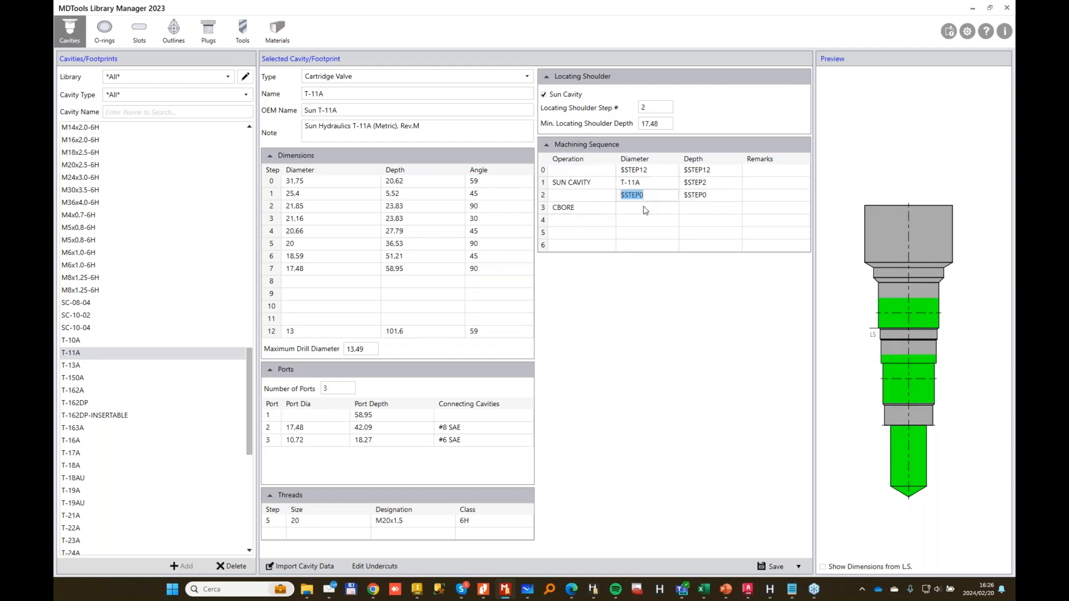
pyautogui.hotkey('ctrl', 'x')
pyautogui.click(643, 207)
pyautogui.hotkey('ctrl', 'v')
pyautogui.doubleClick(706, 196)
pyautogui.hotkey('ctrl', 'x')
pyautogui.click(705, 209)
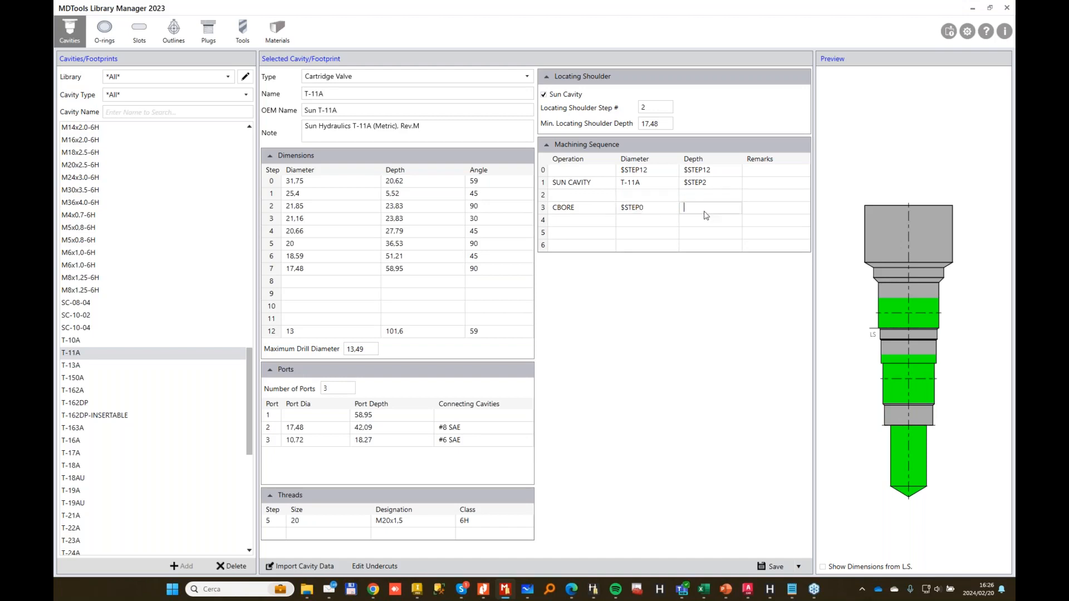
# Enter "Sun Hydraulics" as the remark for the SUN CAVITY operation in machining sequence row 1.
pyautogui.doubleClick(599, 184)
pyautogui.click(768, 184)
pyautogui.write('sUN')
pyautogui.press('capslock')
pyautogui.write('Sun Hyd')
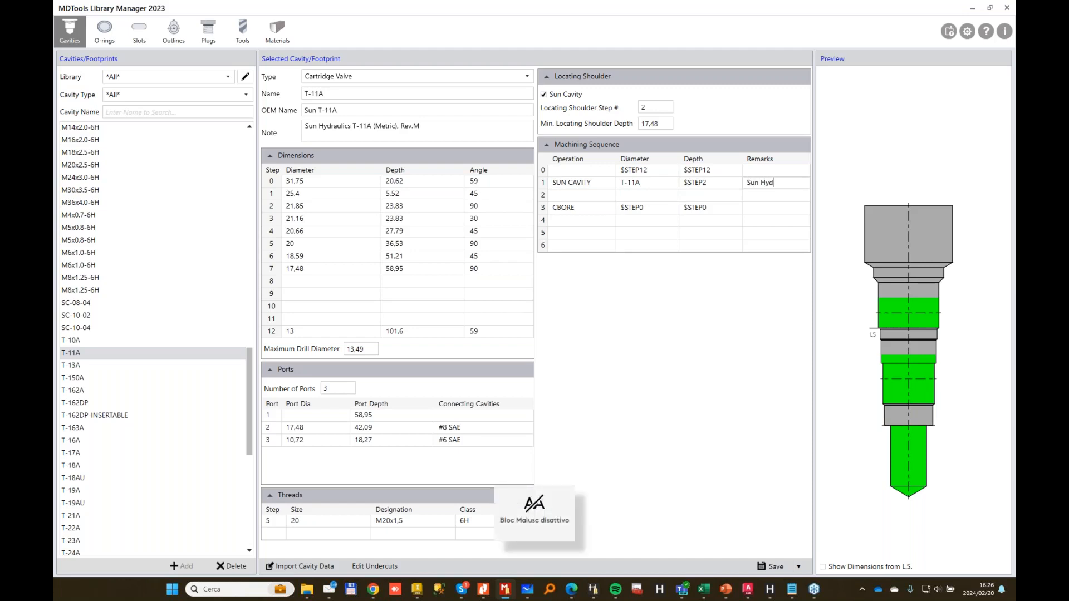
pyautogui.write('rauòics')
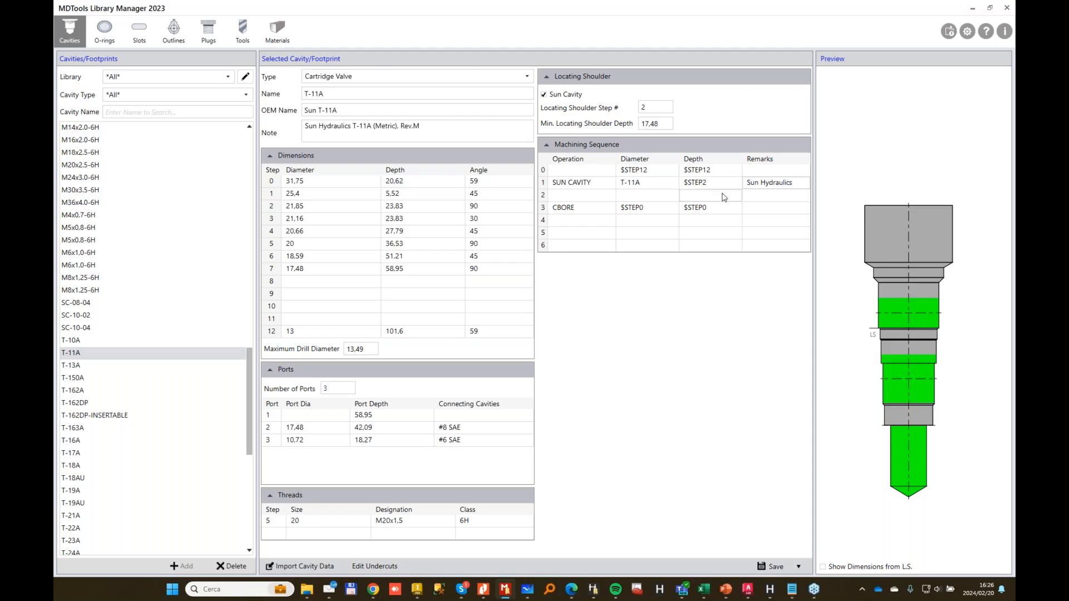
# Replace the row 1 operation name with T-11A, leaving that row's diameter and depth empty.
pyautogui.click(621, 185)
pyautogui.hotkey('ctrl', 'x')
pyautogui.click(594, 183)
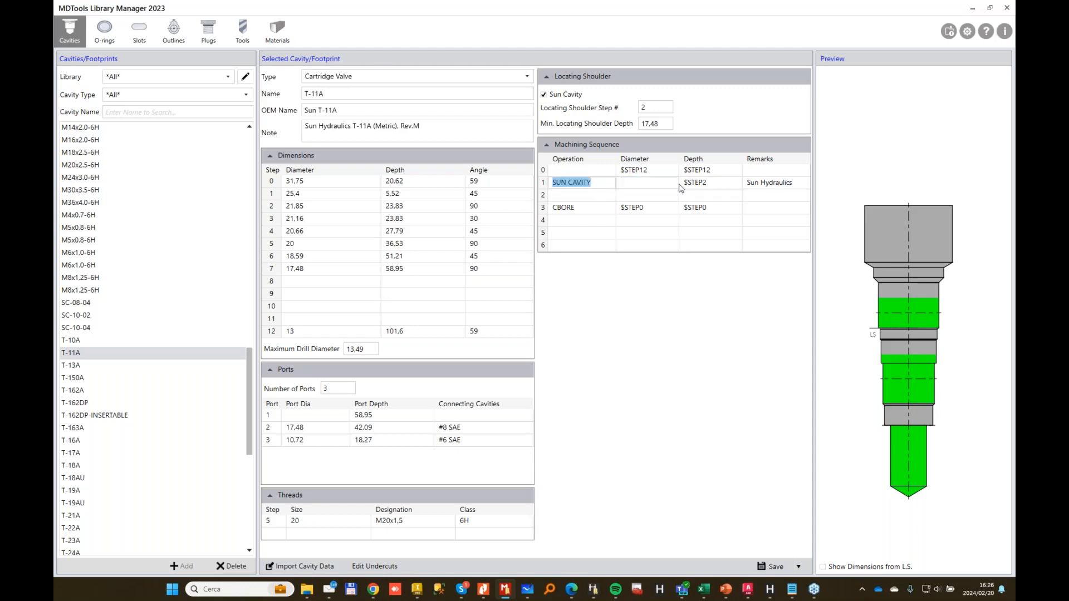
pyautogui.hotkey('ctrl', 'v')
pyautogui.click(685, 185)
pyautogui.press('Delete')
# Move the CBORE operation and its $STEP0 diameter and depth back up to machining sequence row 2.
pyautogui.click(613, 194)
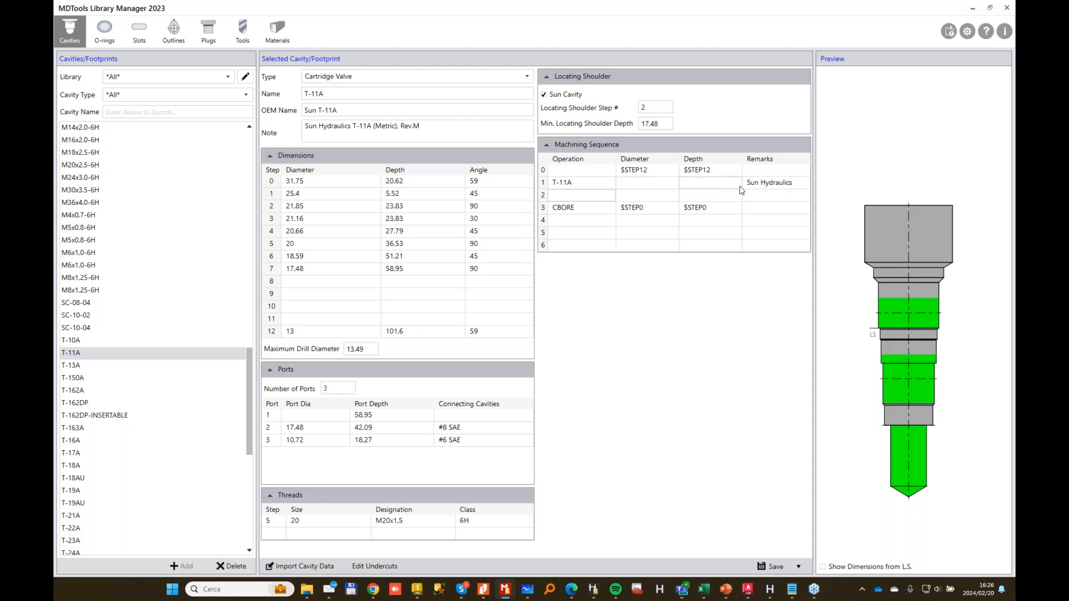
pyautogui.click(576, 208)
pyautogui.hotkey('ctrl', 'x')
pyautogui.click(573, 195)
pyautogui.hotkey('ctrl', 'v')
pyautogui.click(634, 208)
pyautogui.hotkey('ctrl', 'x')
pyautogui.click(646, 195)
pyautogui.hotkey('ctrl', 'v')
pyautogui.click(712, 208)
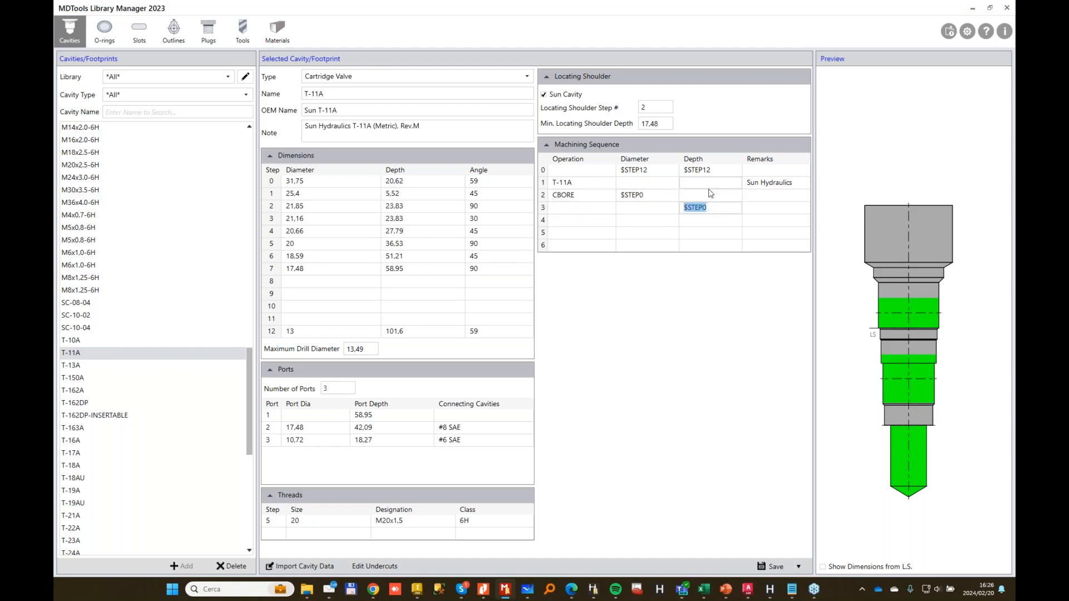
pyautogui.hotkey('ctrl', 'x')
pyautogui.click(710, 195)
pyautogui.hotkey('ctrl', 'v')
pyautogui.moveTo(813, 589)
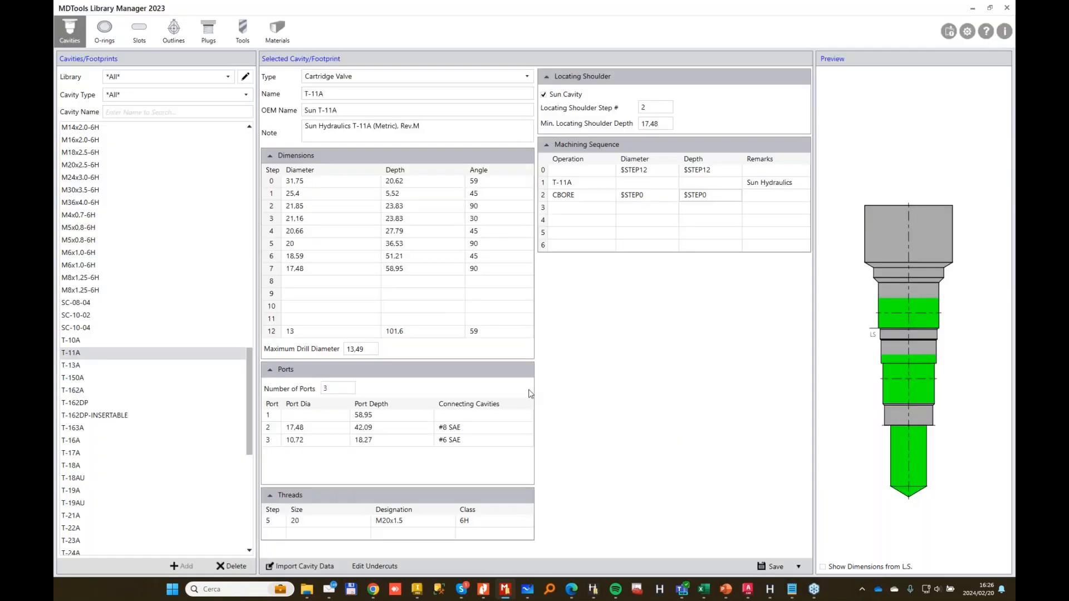
# Move the CBORE operation and its $STEP0 diameter and depth from row 2 to row 3, leaving row 2 free.
pyautogui.click(554, 198)
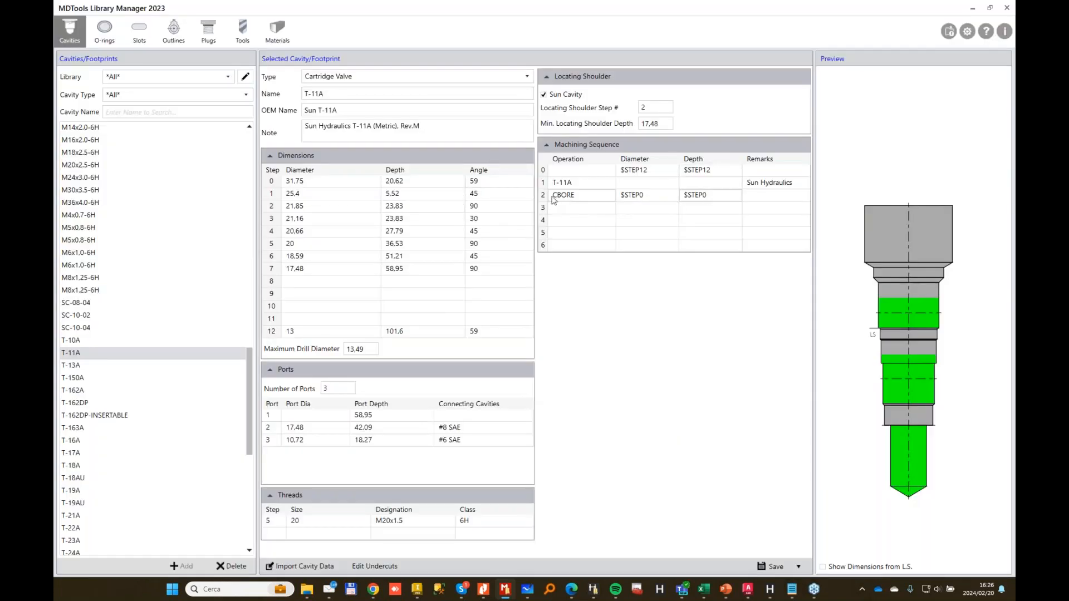
pyautogui.doubleClick(586, 201)
pyautogui.hotkey('ctrl', 'x')
pyautogui.click(579, 209)
pyautogui.hotkey('ctrl', 'v')
pyautogui.doubleClick(667, 200)
pyautogui.hotkey('ctrl', 'x')
pyautogui.click(635, 210)
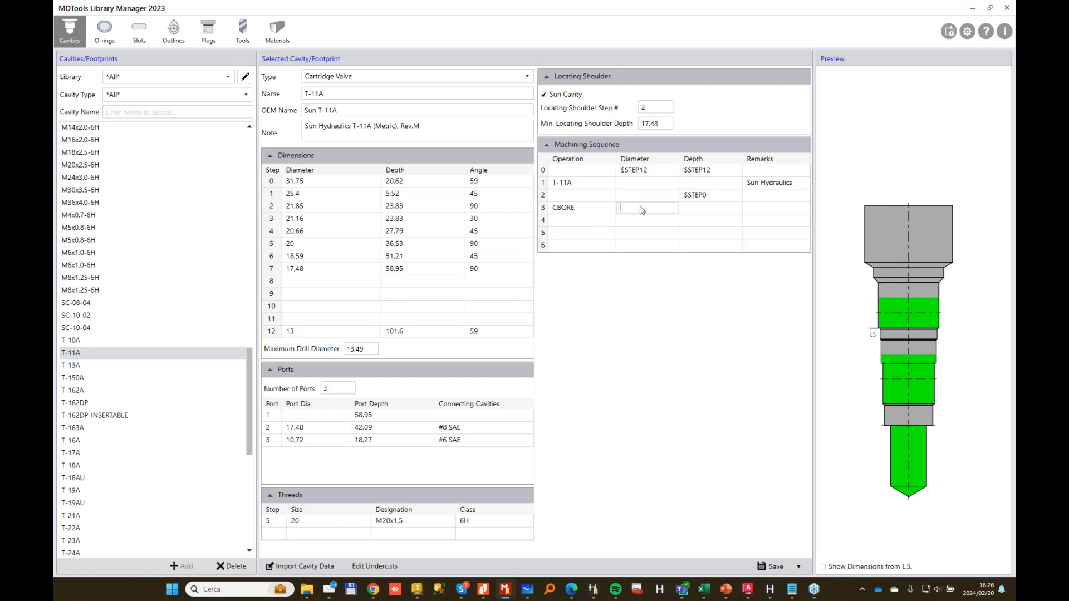
pyautogui.hotkey('ctrl', 'v')
pyautogui.doubleClick(695, 195)
pyautogui.hotkey('ctrl', 'x')
pyautogui.click(705, 208)
pyautogui.hotkey('ctrl', 'v')
# Fill machining sequence row 2 with operation L.S. and depth $STEP2, and save the T-11A cavity.
pyautogui.click(593, 196)
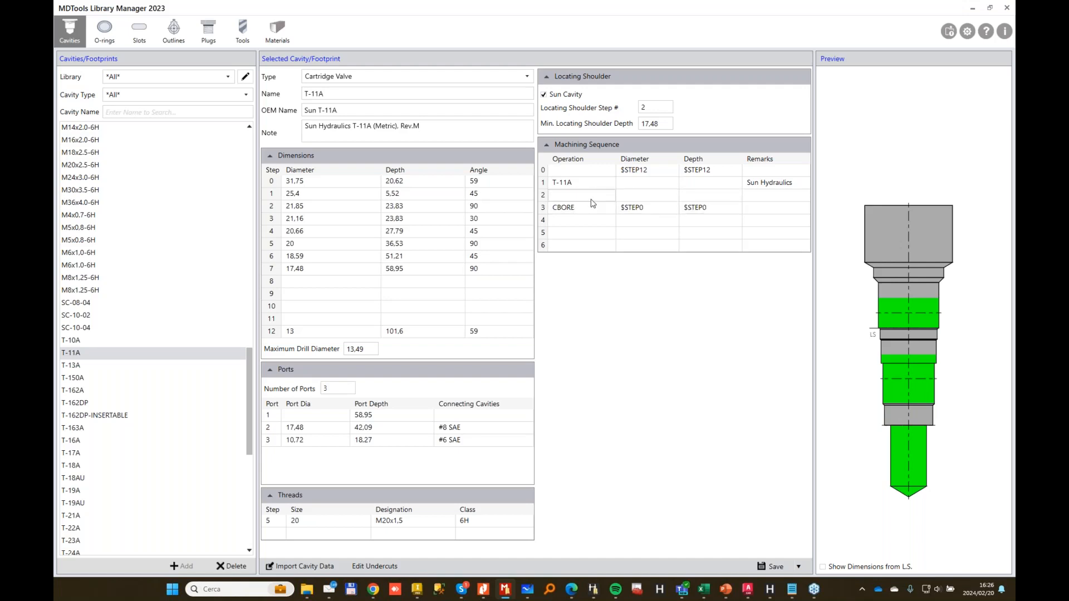
pyautogui.press('capslock')
pyautogui.write('LS.')
pyautogui.press('Tab')
pyautogui.press('Tab')
pyautogui.write('$STEP')
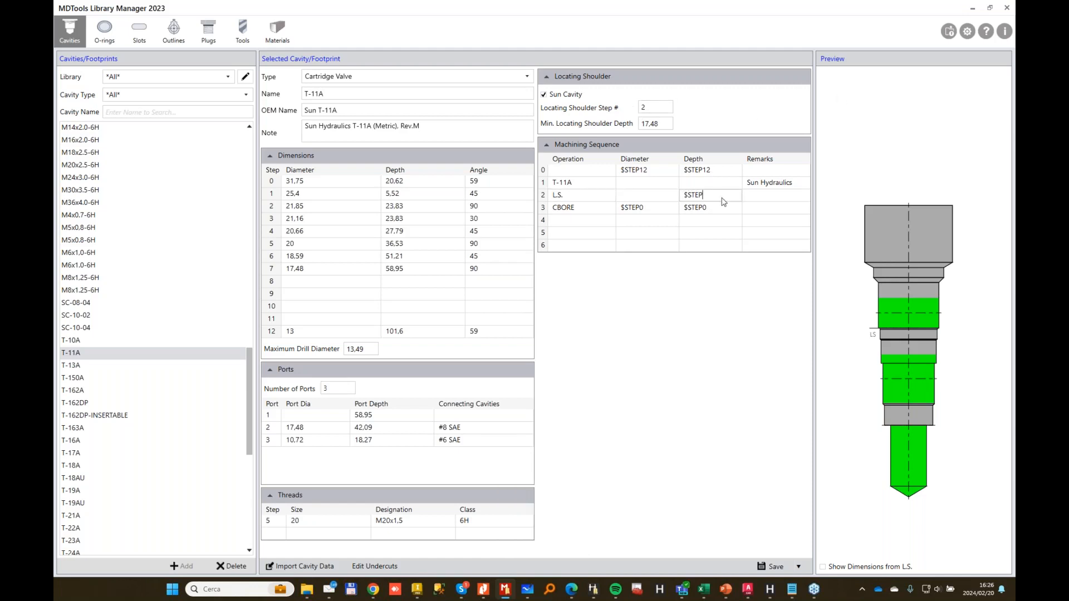
pyautogui.write('2')
pyautogui.click(774, 567)
# In Inventor's BLOCK1 part, replace all similar T-11A cavities with the Sun Hydraulics T-11A, retaining drill diameter, drill depth and LS depth.
pyautogui.click(974, 10)
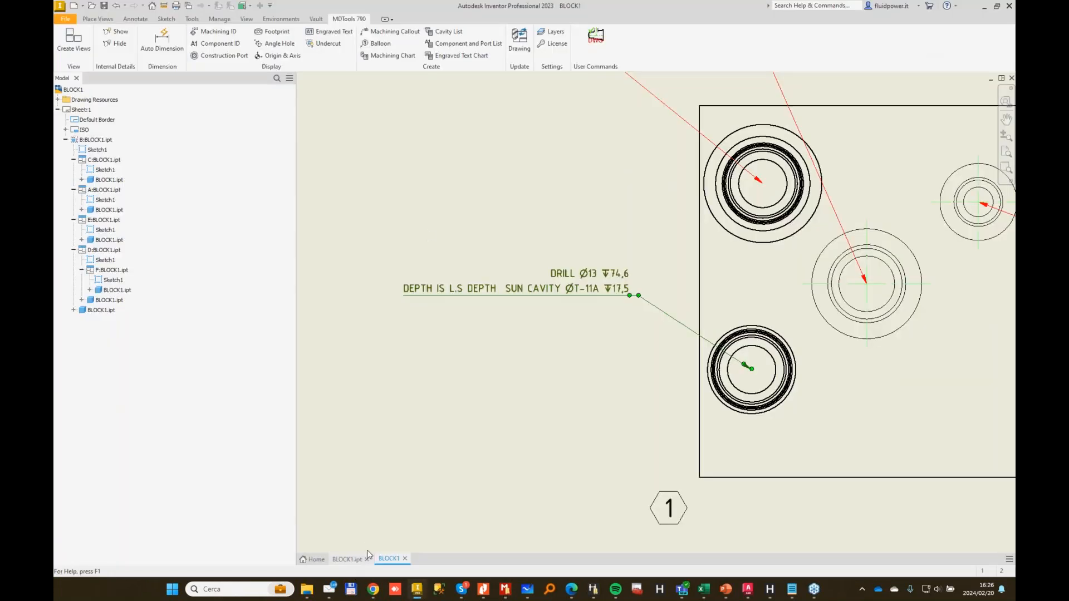
pyautogui.click(343, 560)
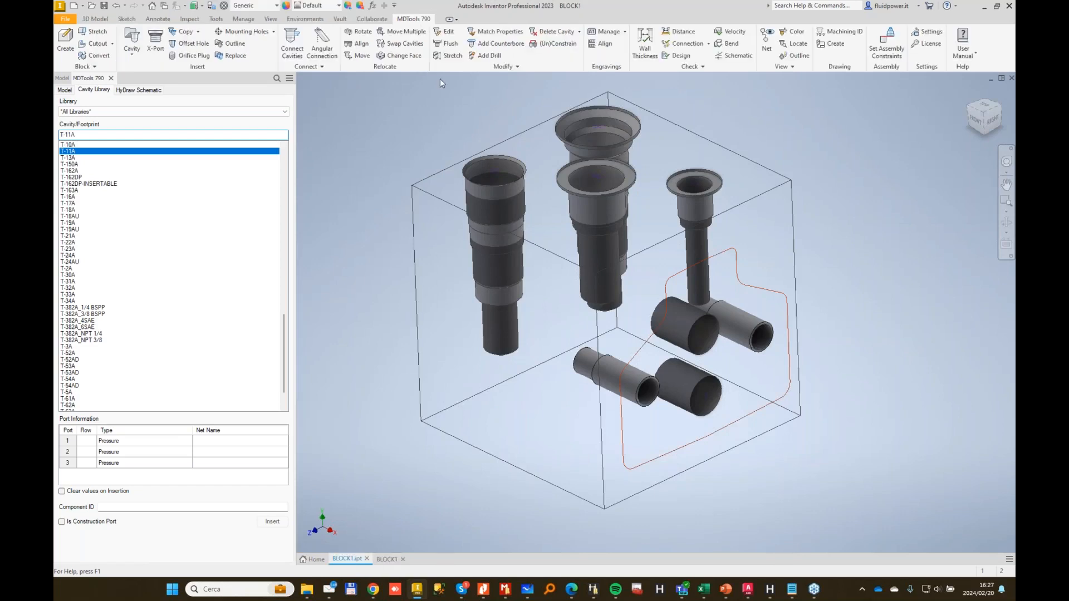
pyautogui.click(235, 56)
pyautogui.click(493, 170)
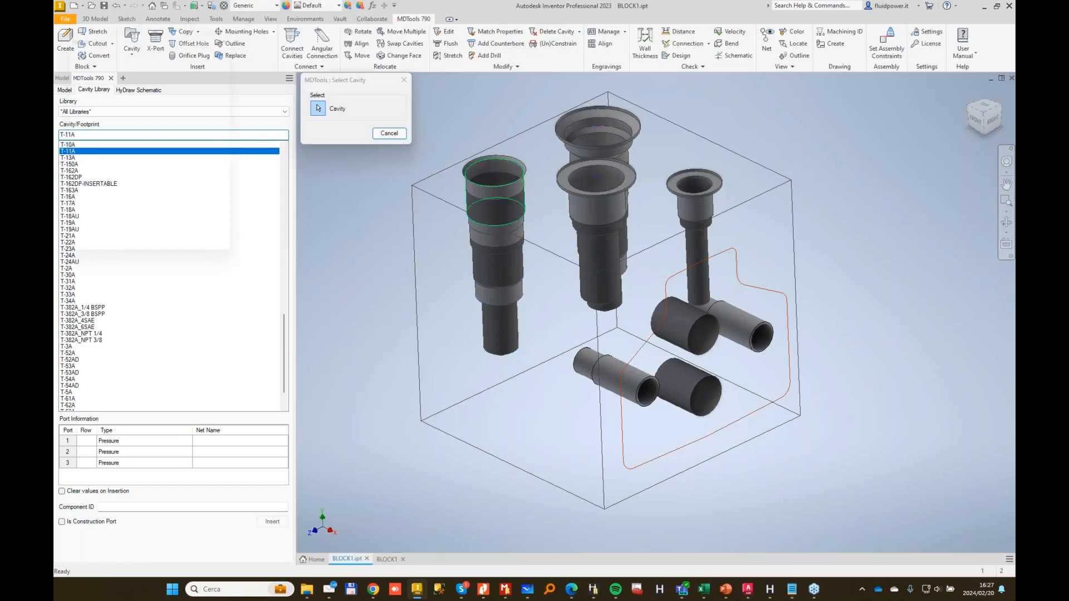
pyautogui.click(89, 103)
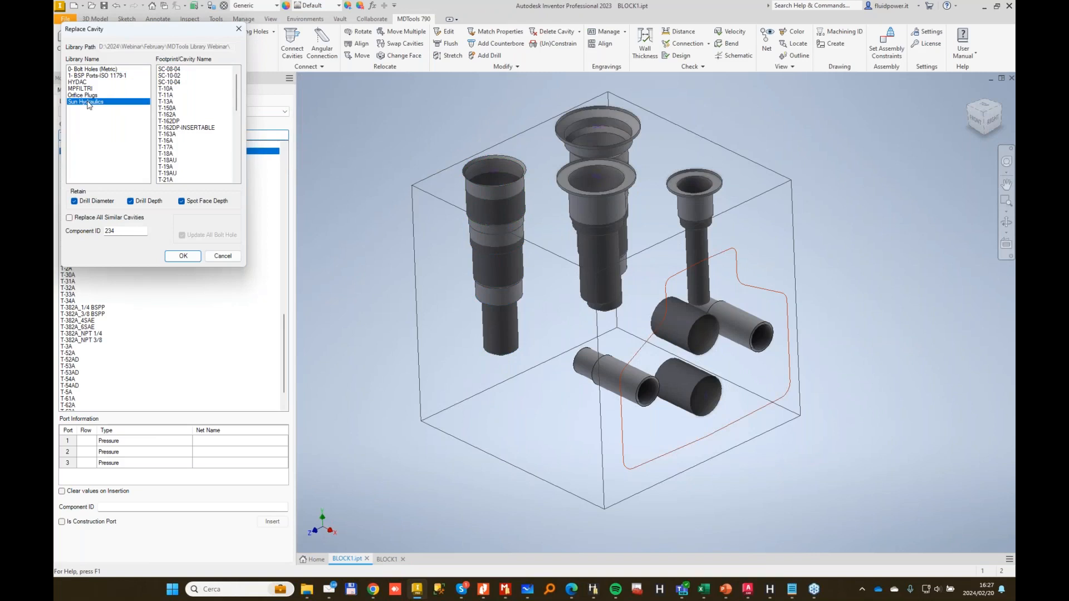
pyautogui.click(173, 95)
pyautogui.click(70, 218)
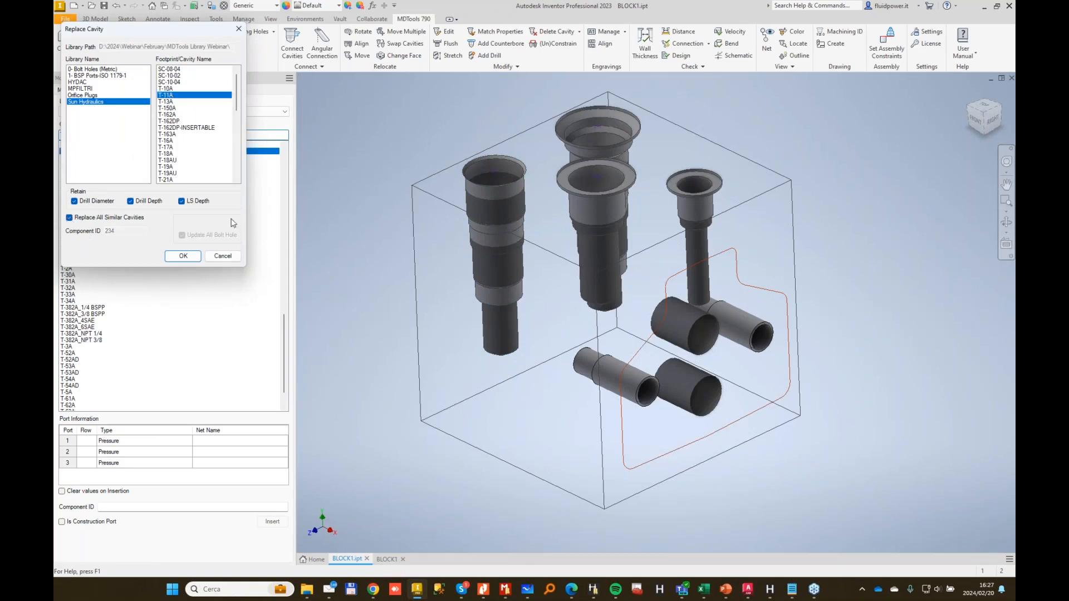
pyautogui.click(184, 260)
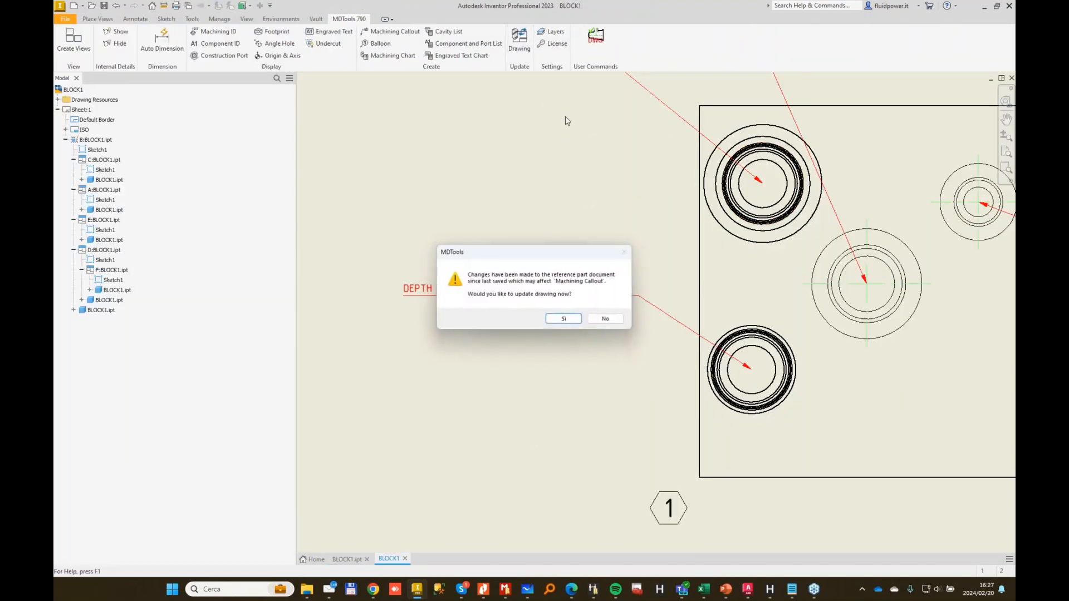
# Update the machining callouts in the BLOCK1 drawing and check the callouts of both T-11A cavities.
pyautogui.click(556, 320)
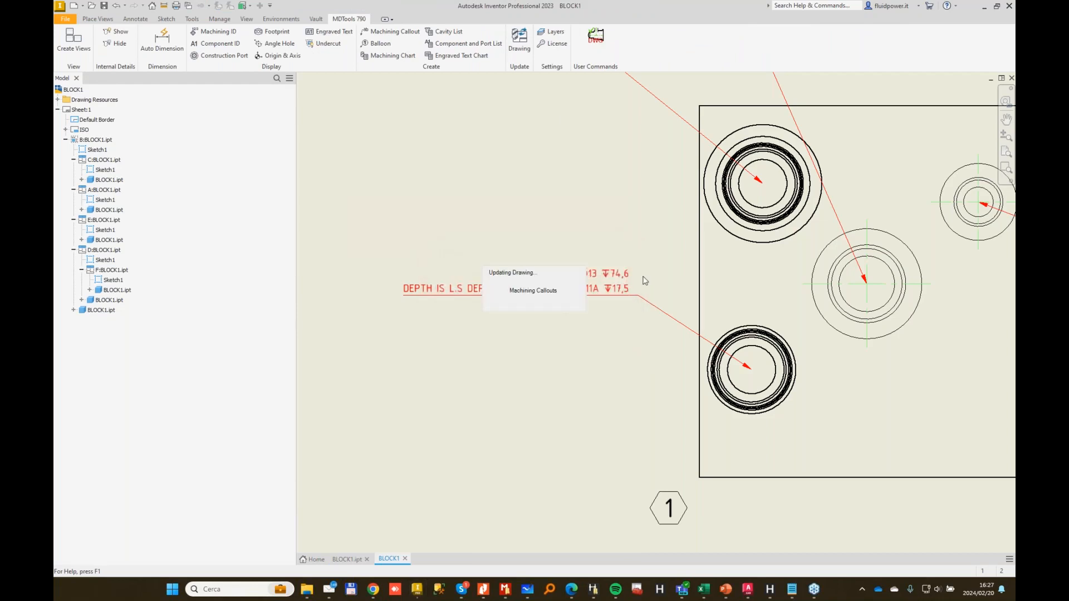
pyautogui.scroll(3, 657, 262)
pyautogui.scroll(-3, 557, 312)
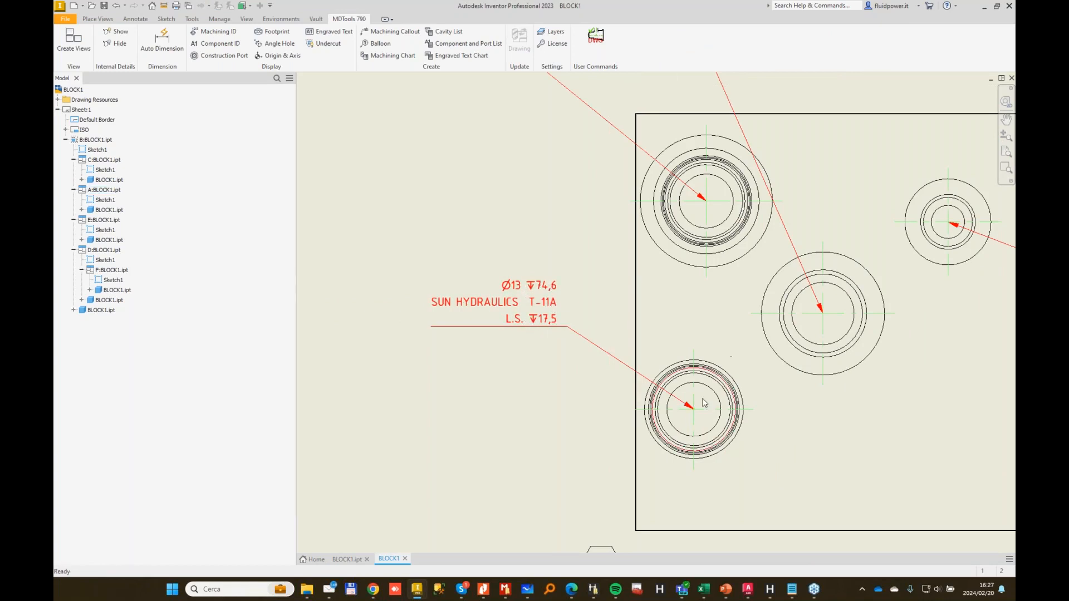
pyautogui.scroll(5, 620, 295)
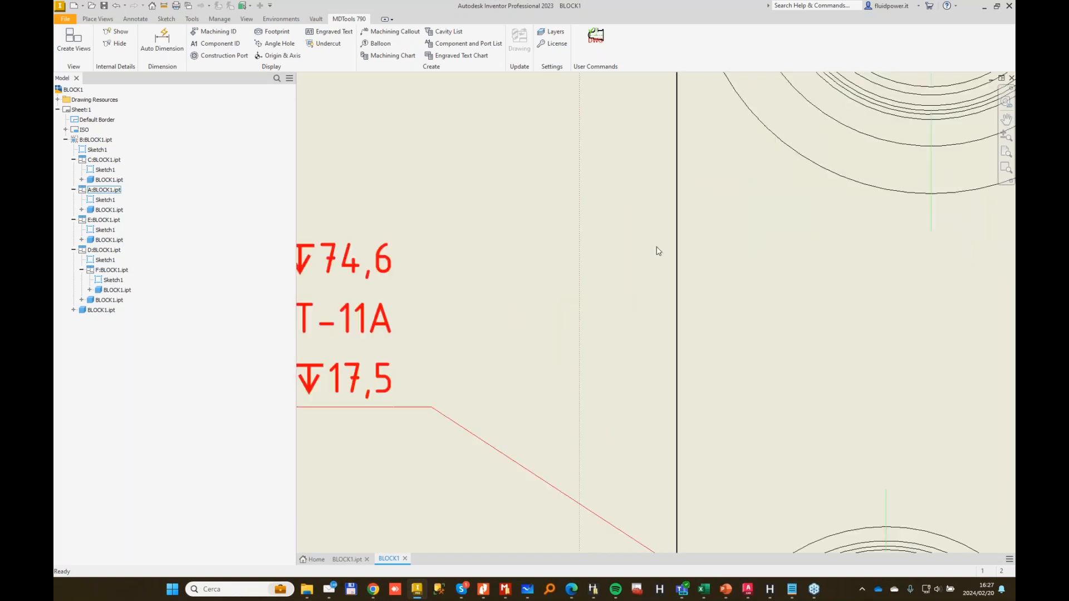
pyautogui.scroll(-6, 658, 250)
pyautogui.moveTo(660, 233); pyautogui.dragTo(642, 422, button='middle')
pyautogui.scroll(3, 551, 251)
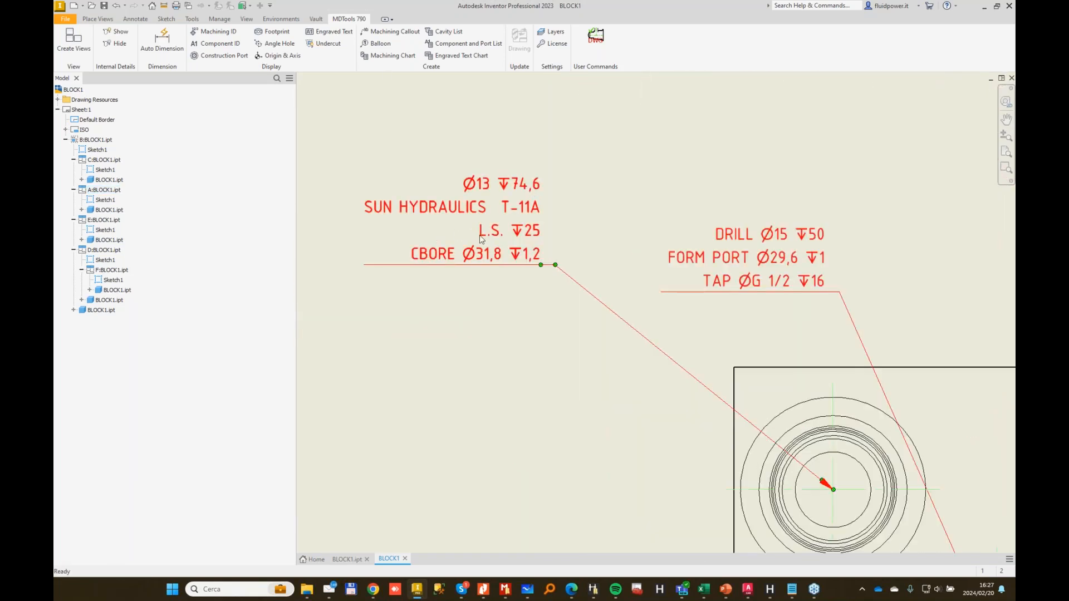
# Move the deeper T-11A cavity's callout closer to the block and the G 1/2 port's callout directly above its port.
pyautogui.moveTo(556, 268); pyautogui.dragTo(627, 374)
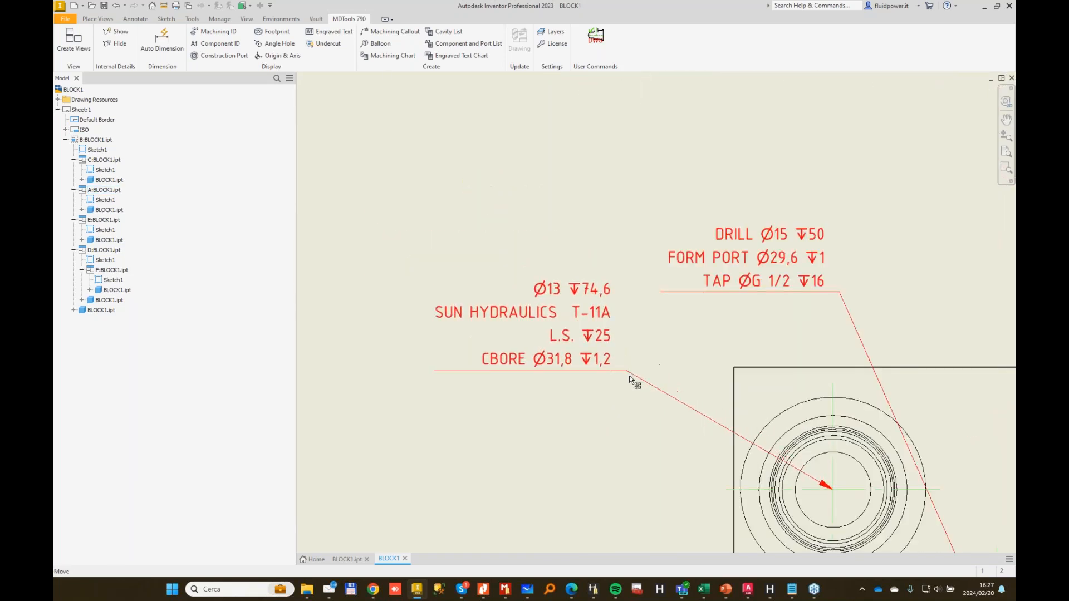
pyautogui.scroll(-2, 657, 360)
pyautogui.moveTo(728, 301); pyautogui.dragTo(695, 180, button='middle')
pyautogui.moveTo(730, 198); pyautogui.dragTo(819, 173)
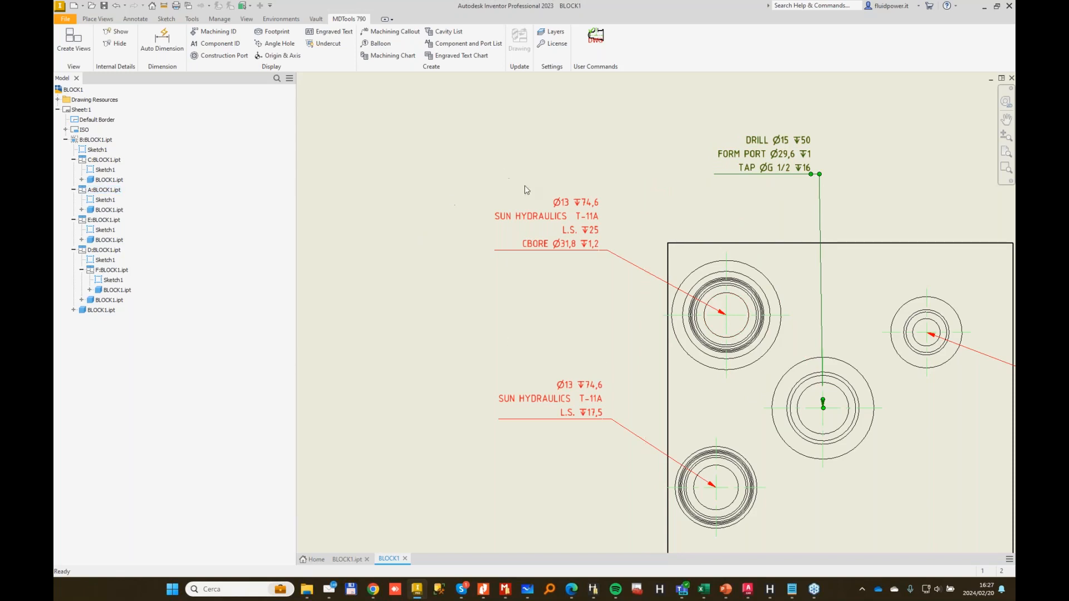
# Switch to MDTools Library Manager and start a cavity import that creates the library if it is not present.
pyautogui.scroll(-3, 600, 305)
pyautogui.moveTo(640, 310); pyautogui.dragTo(587, 227, button='middle')
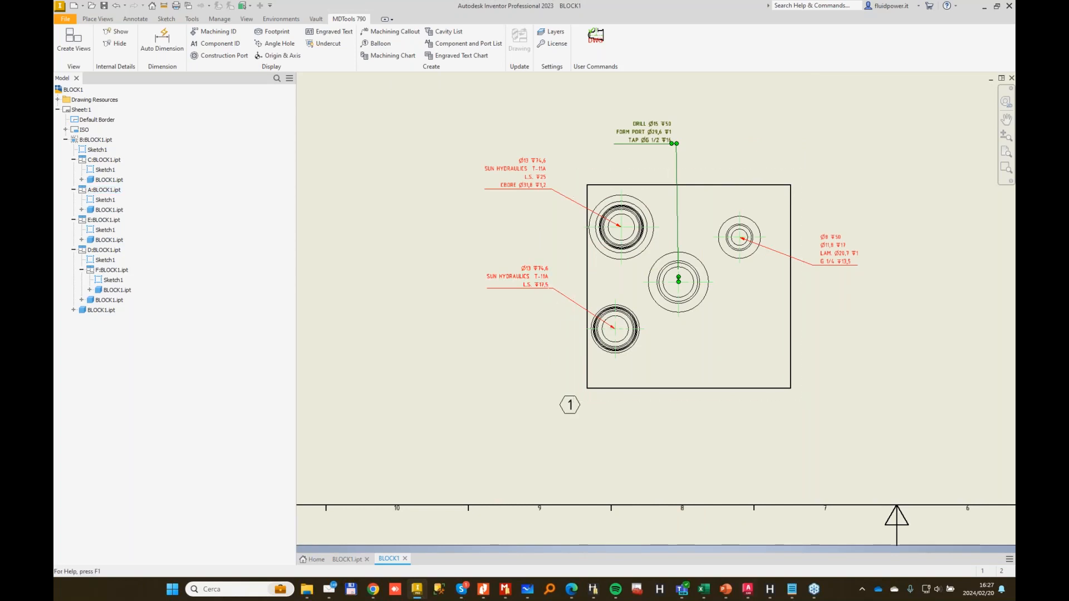
pyautogui.click(506, 590)
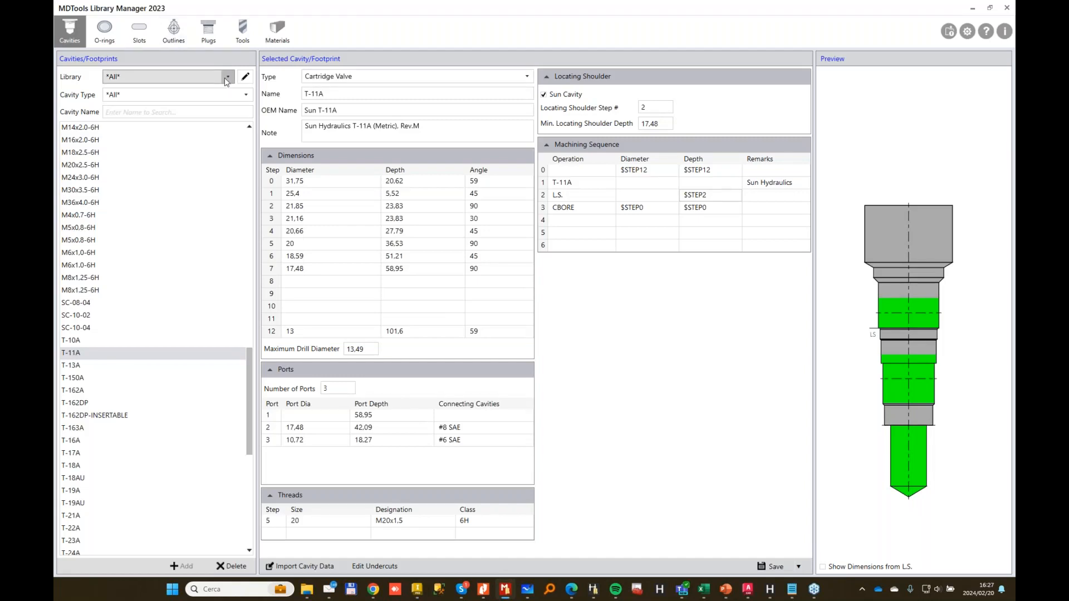
pyautogui.click(950, 31)
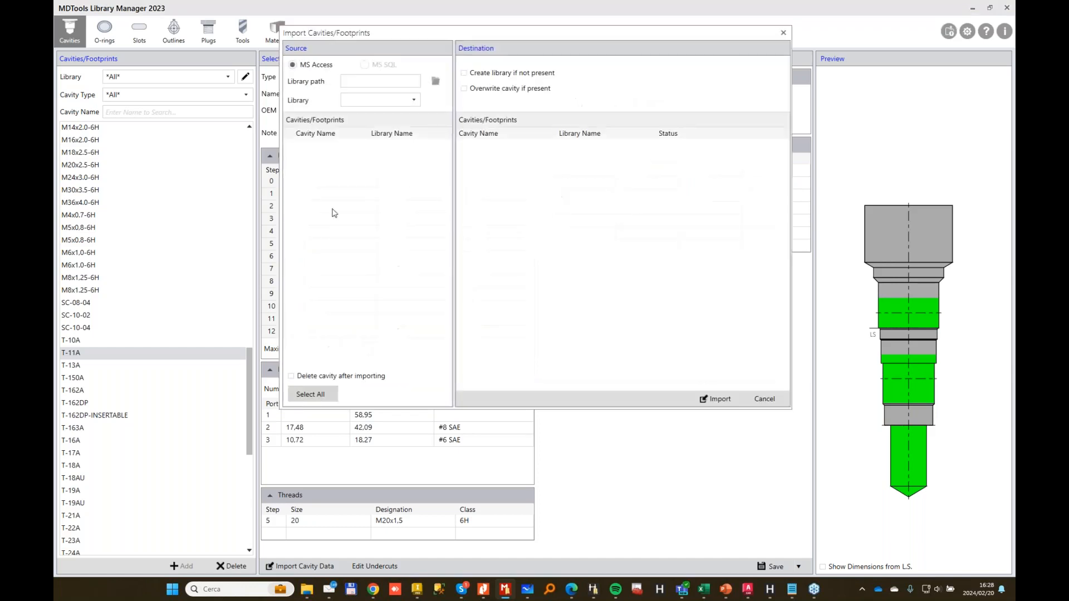
pyautogui.click(432, 83)
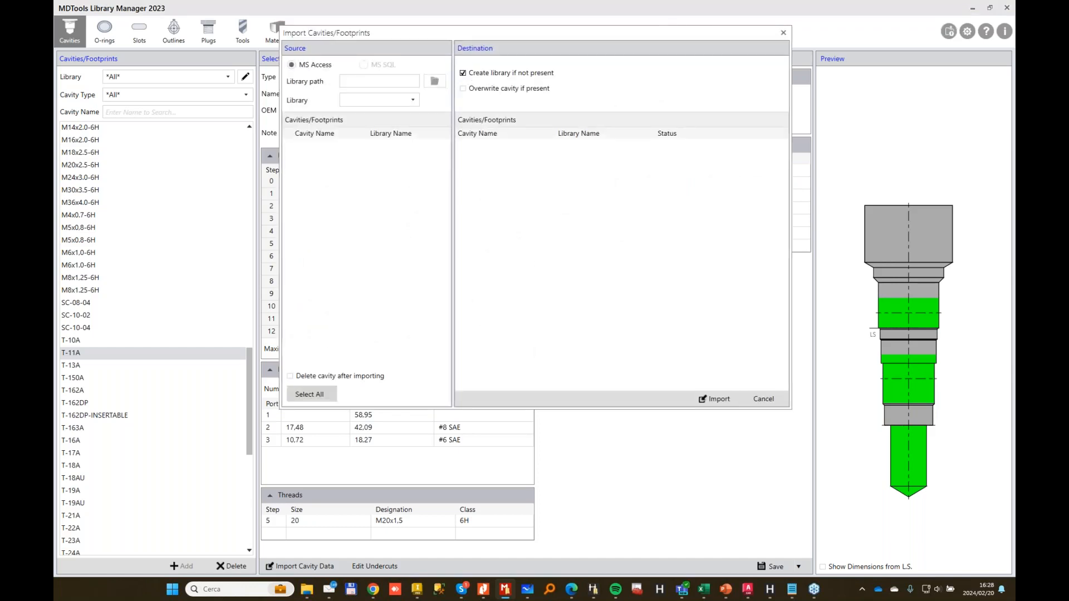
# Set the import source folder to C:\VEST\MDTools Library.
pyautogui.moveTo(682, 287); pyautogui.dragTo(682, 318)
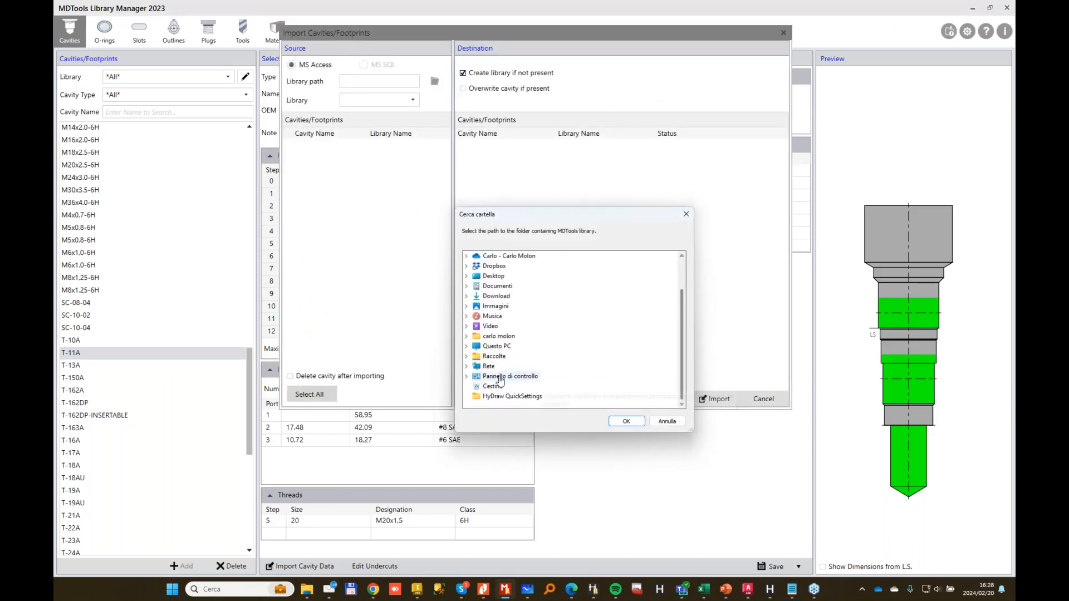
pyautogui.click(467, 348)
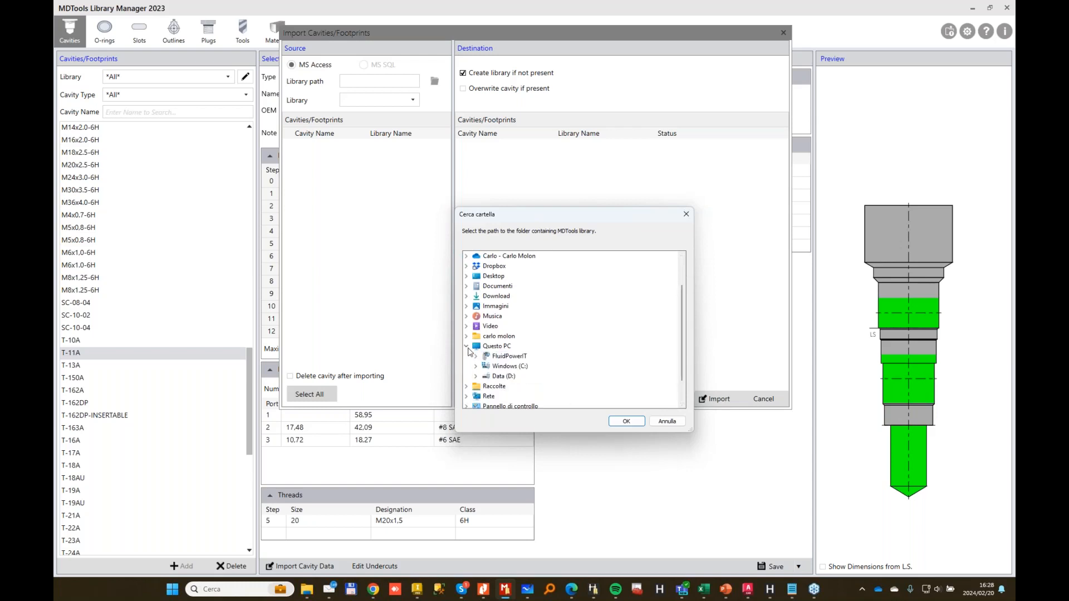
pyautogui.doubleClick(513, 376)
pyautogui.scroll(-2, 559, 355)
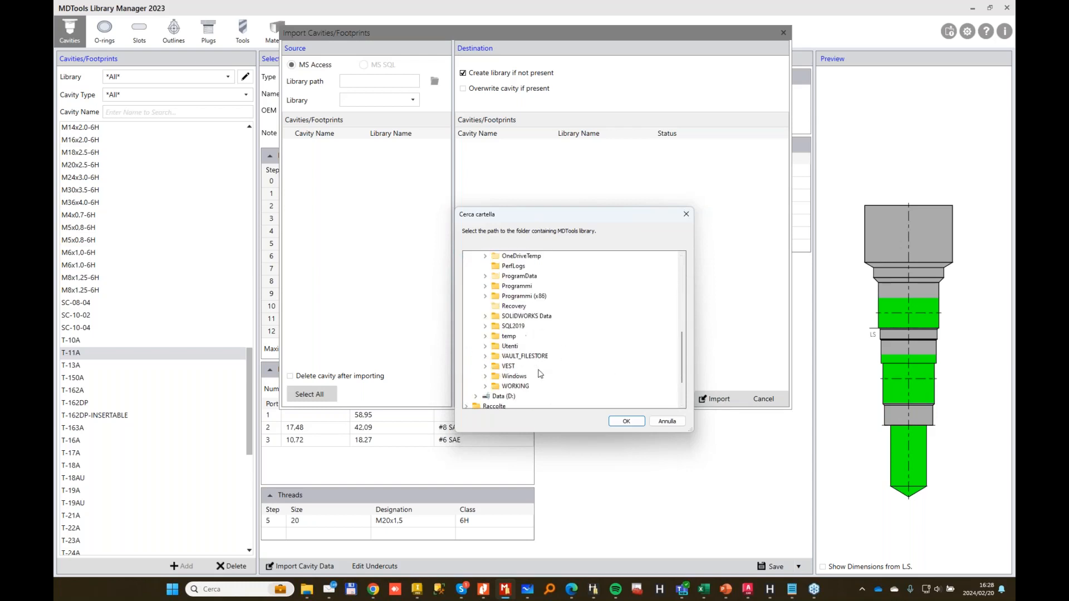
pyautogui.doubleClick(508, 368)
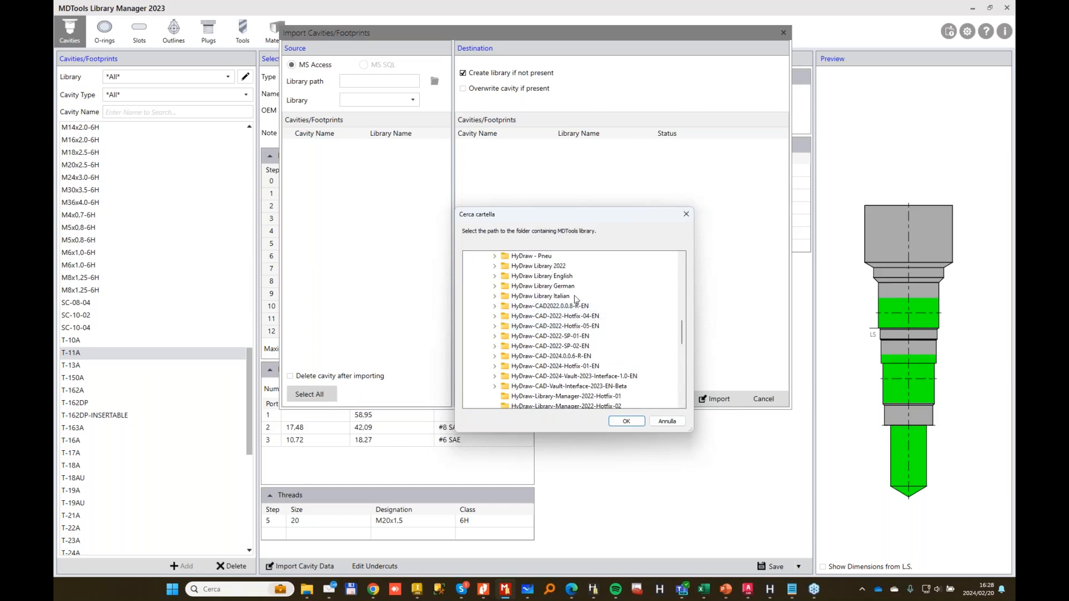
pyautogui.scroll(-10, 579, 334)
pyautogui.scroll(-2, 576, 341)
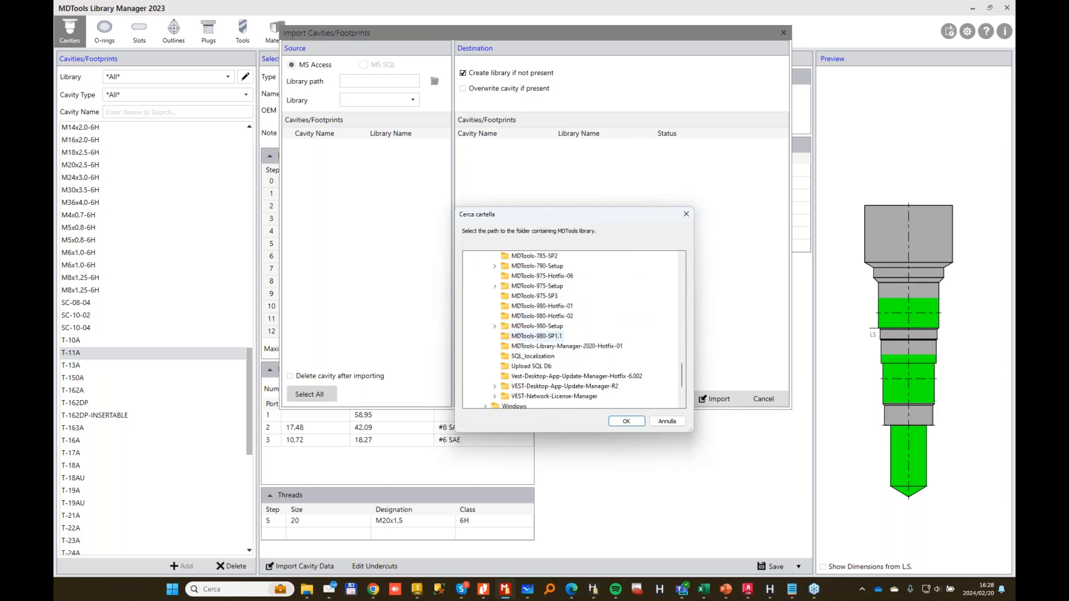
pyautogui.scroll(2, 571, 310)
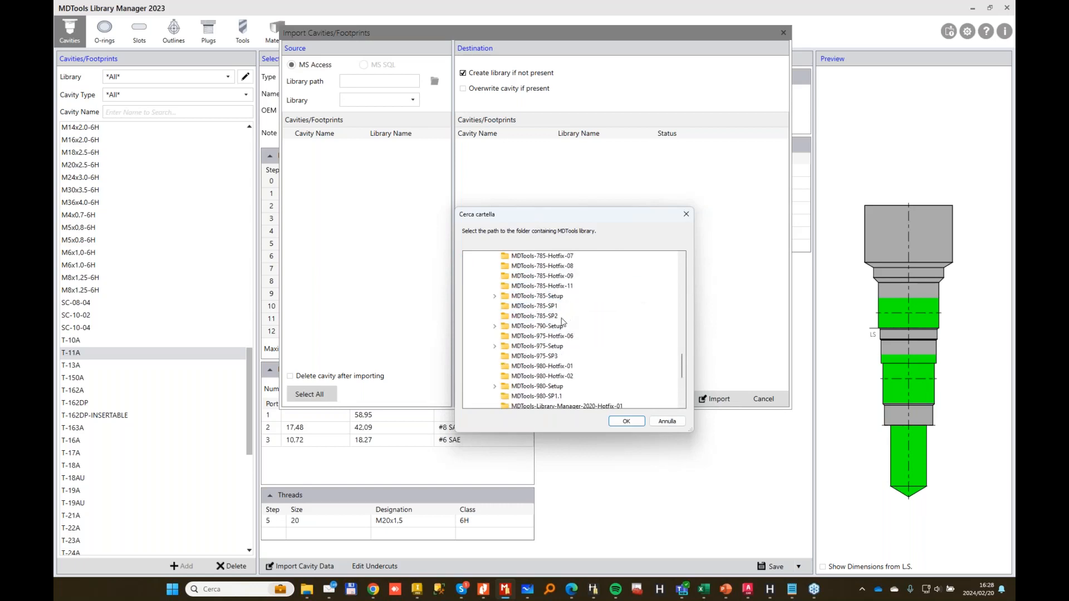
pyautogui.scroll(4, 590, 327)
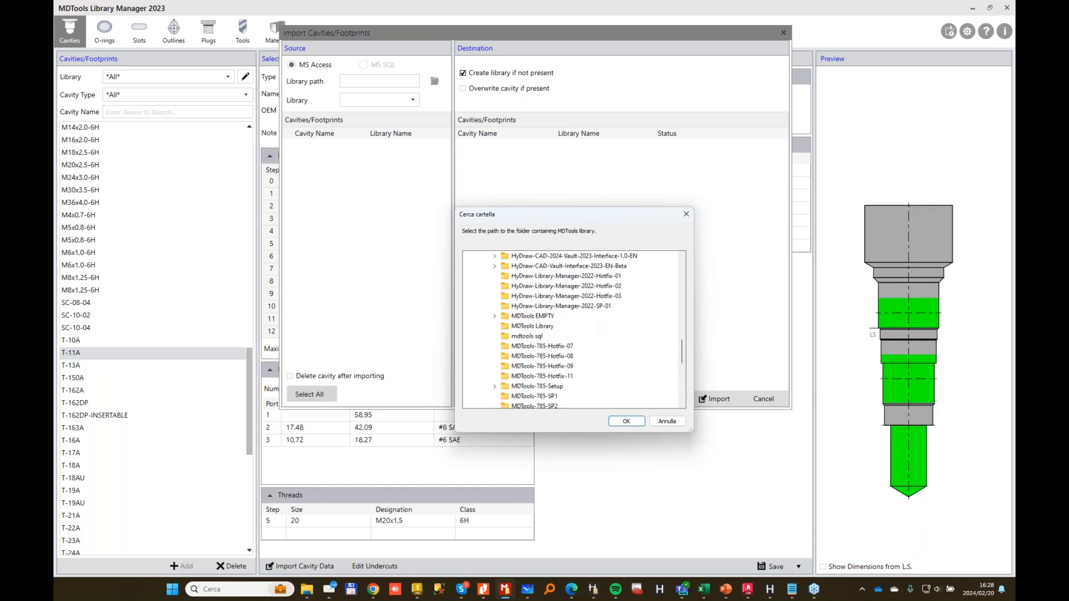
pyautogui.click(532, 356)
pyautogui.click(623, 422)
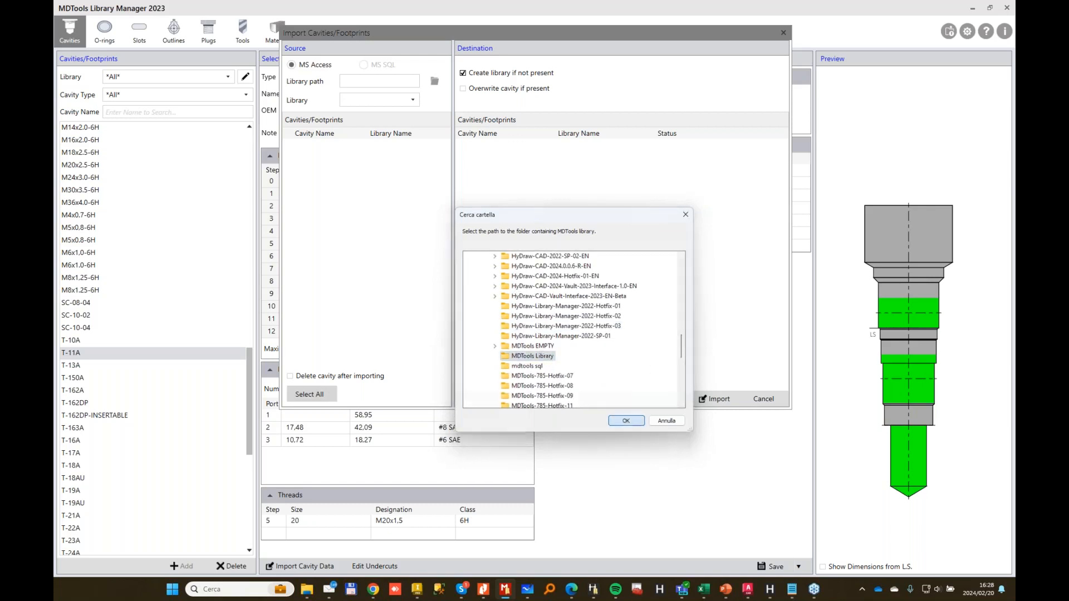
# Import the cavities DBD10K, DBD20K, DBD30K and DBD6K from the source's Rexroth library and close the import.
pyautogui.click(413, 101)
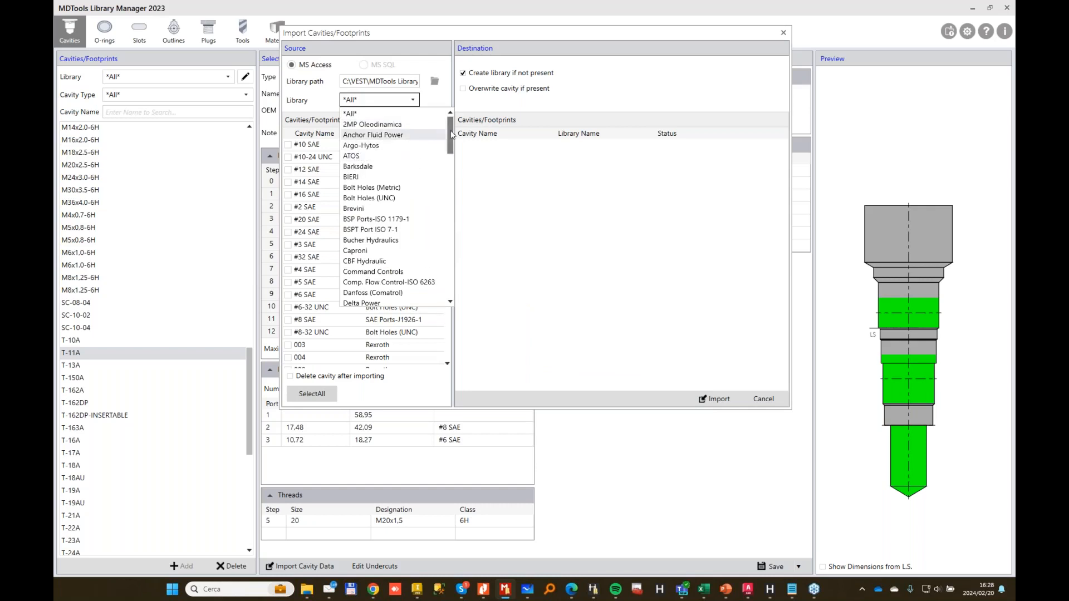
pyautogui.moveTo(450, 132); pyautogui.dragTo(461, 237)
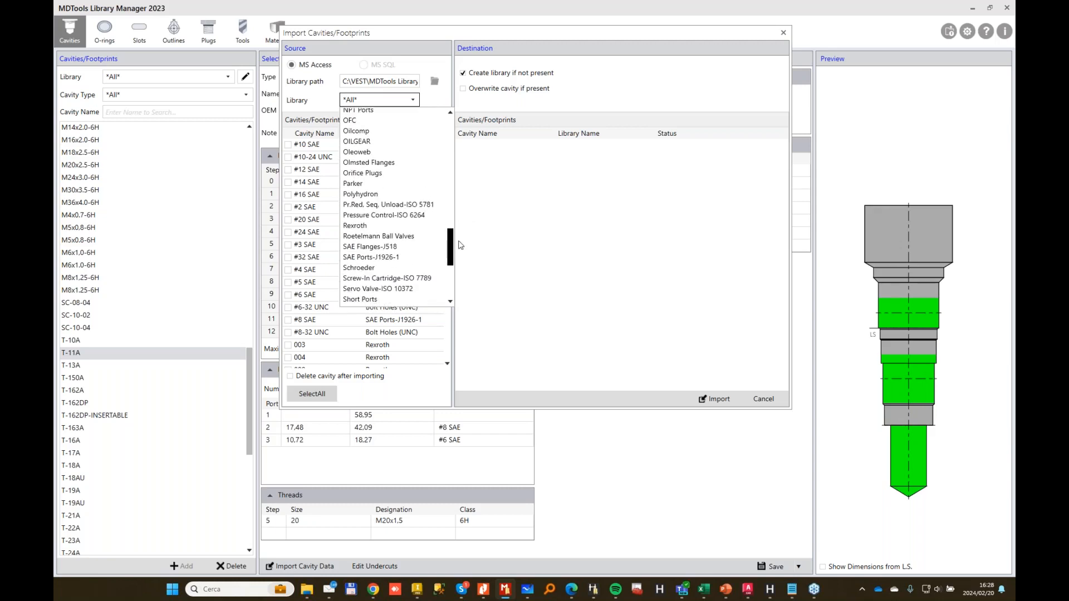
pyautogui.click(367, 223)
pyautogui.scroll(-15, 341, 312)
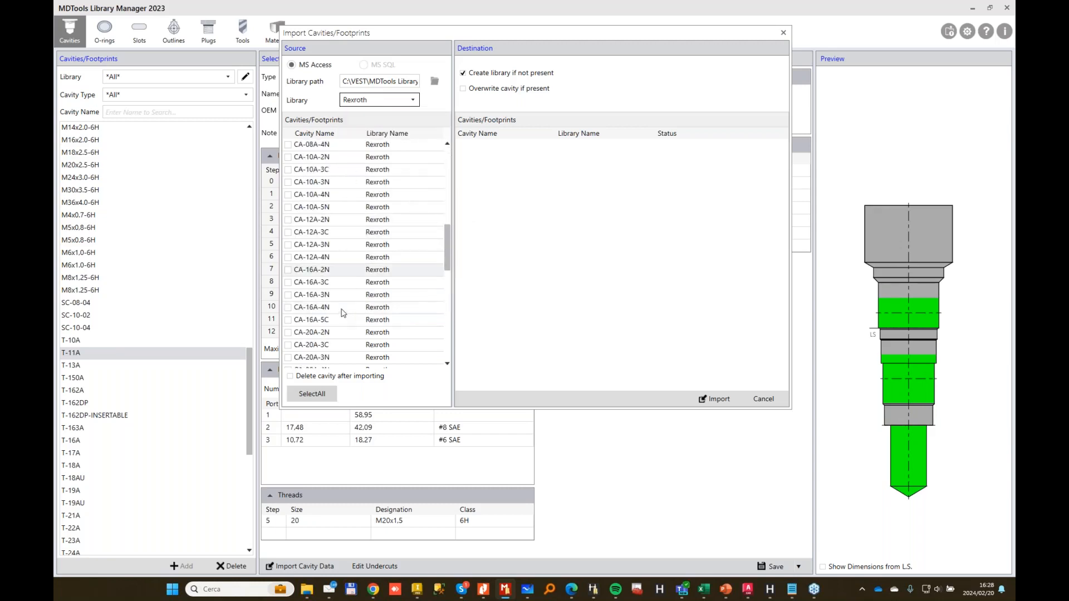
pyautogui.scroll(5, 332, 313)
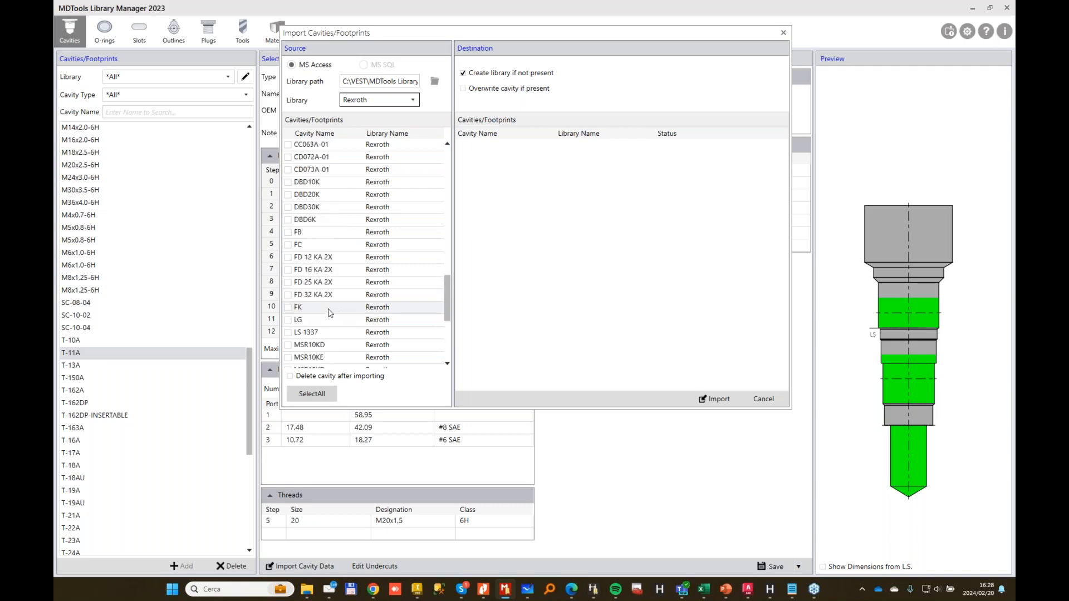
pyautogui.click(288, 220)
pyautogui.click(288, 232)
pyautogui.click(287, 244)
pyautogui.click(288, 258)
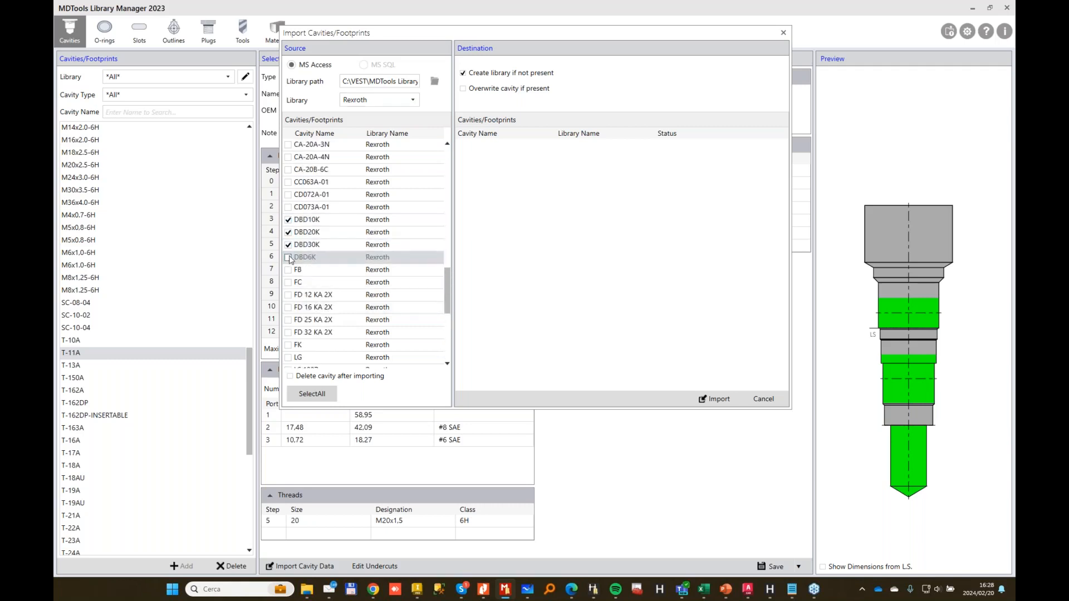
pyautogui.click(715, 399)
pyautogui.click(763, 398)
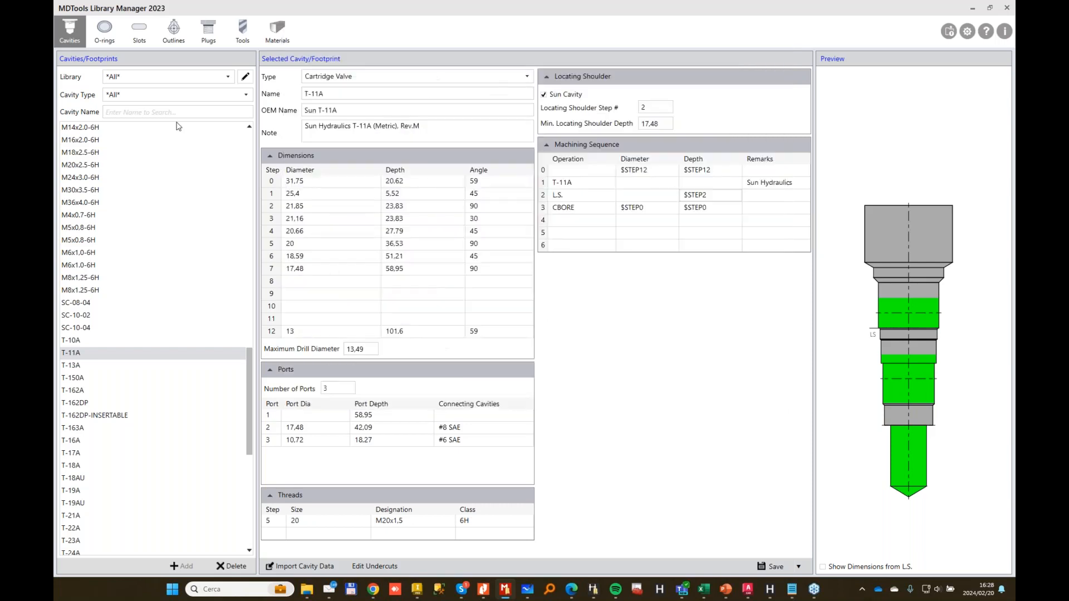
# Find the DBD10K cavity, mark it as a Sun Cavity and set its locating shoulder step number to 3.
pyautogui.click(177, 112)
pyautogui.write('DB')
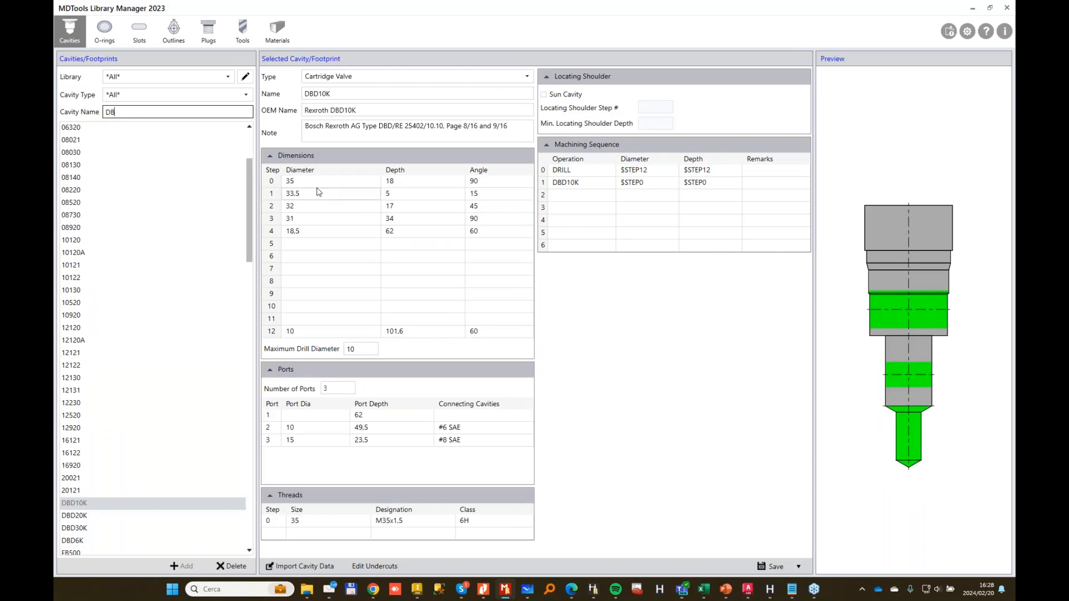
pyautogui.doubleClick(365, 180)
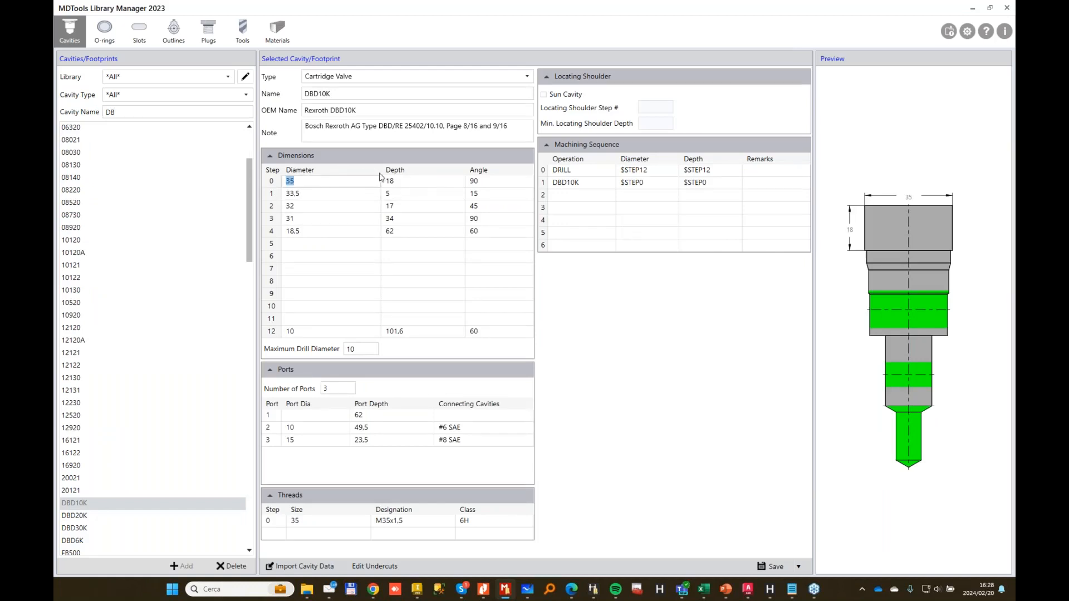
pyautogui.click(543, 95)
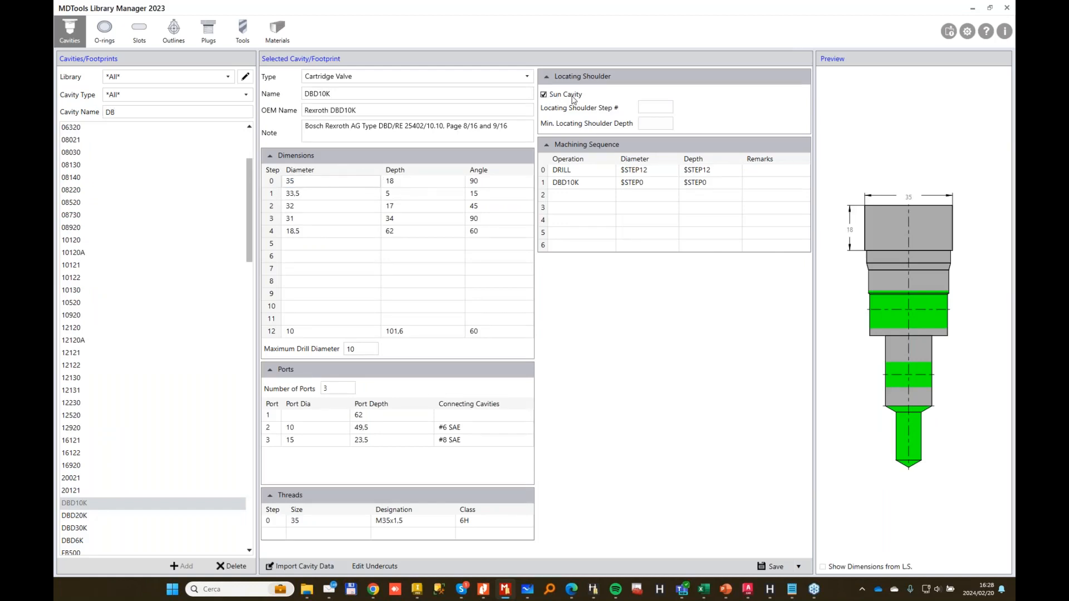
pyautogui.click(667, 108)
pyautogui.doubleClick(323, 220)
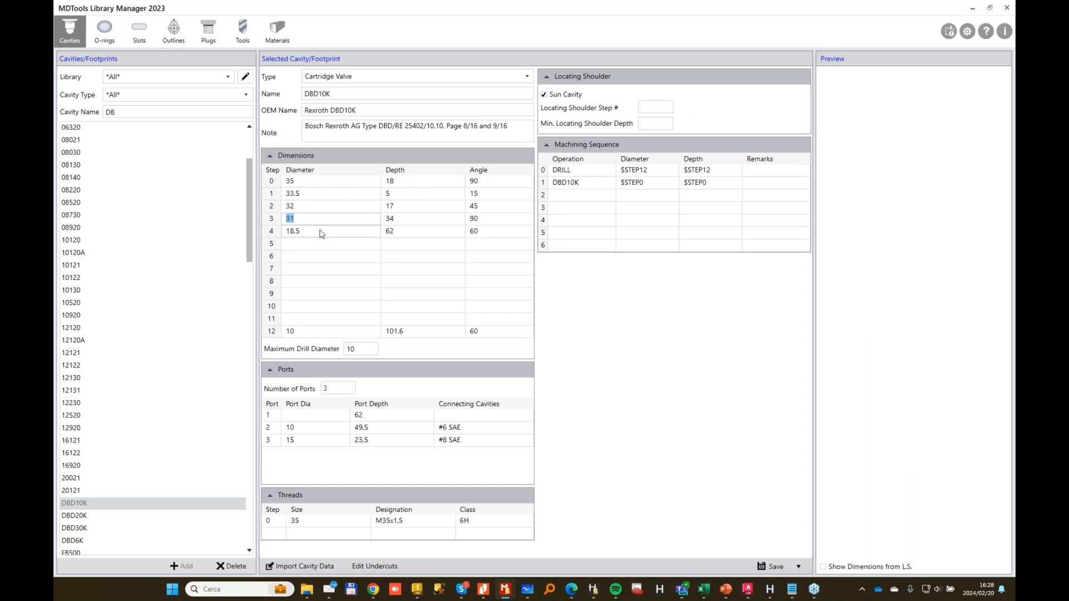
pyautogui.click(659, 108)
pyautogui.write('3')
pyautogui.click(664, 123)
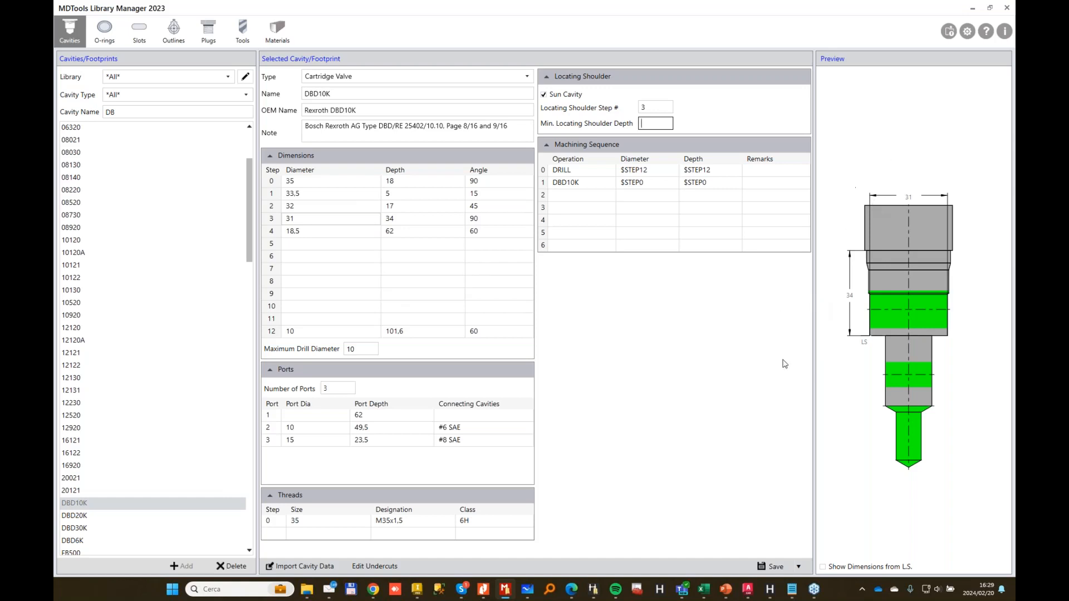
pyautogui.click(640, 283)
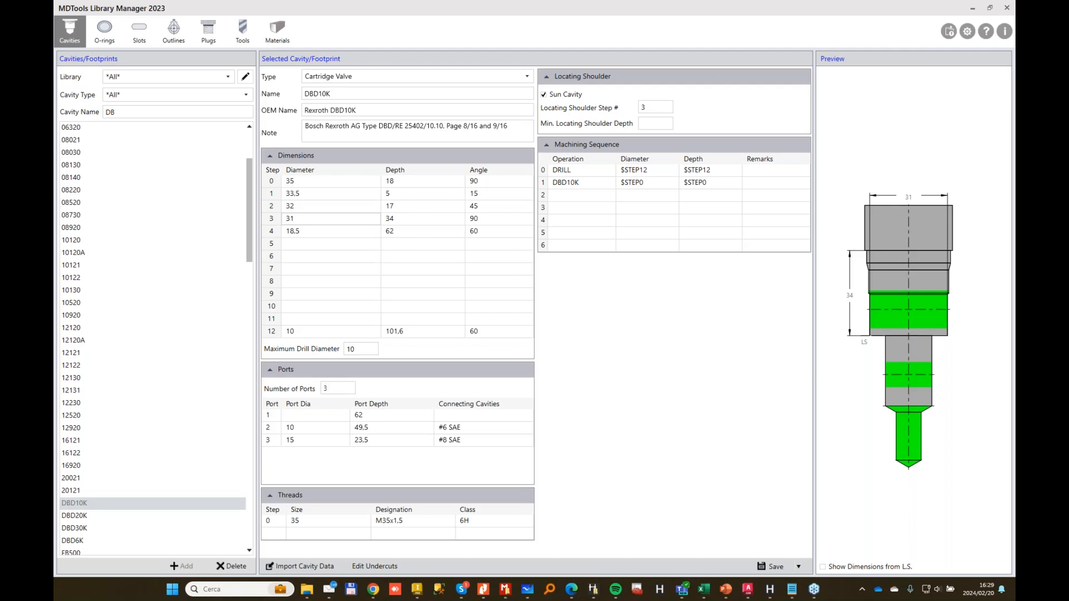
# View the list of managed libraries, and show the MPFILTRI library while discarding the changes to DBD10K.
pyautogui.click(244, 78)
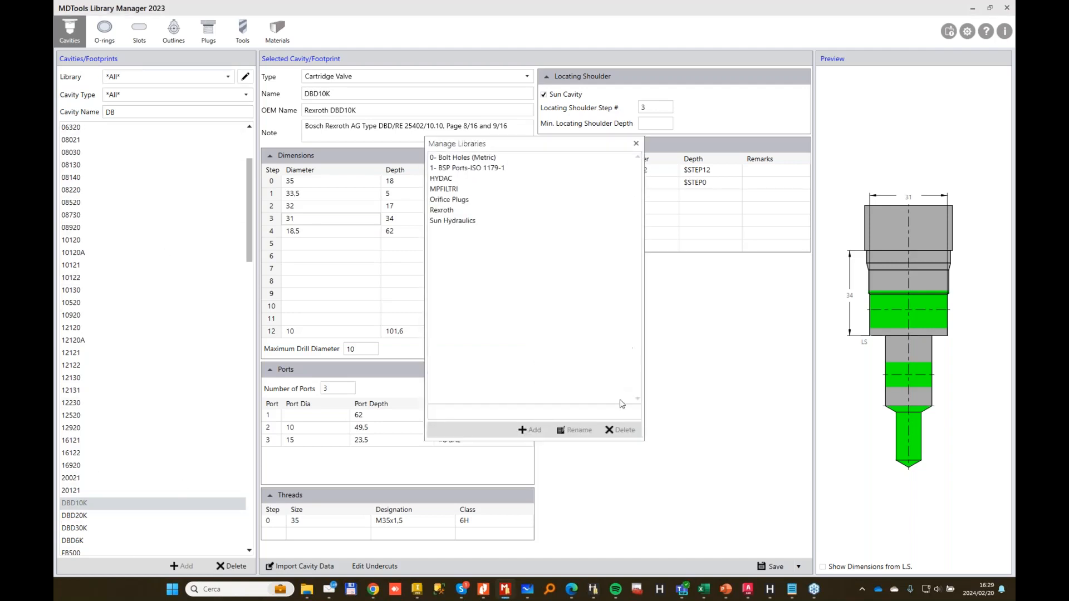
pyautogui.click(635, 143)
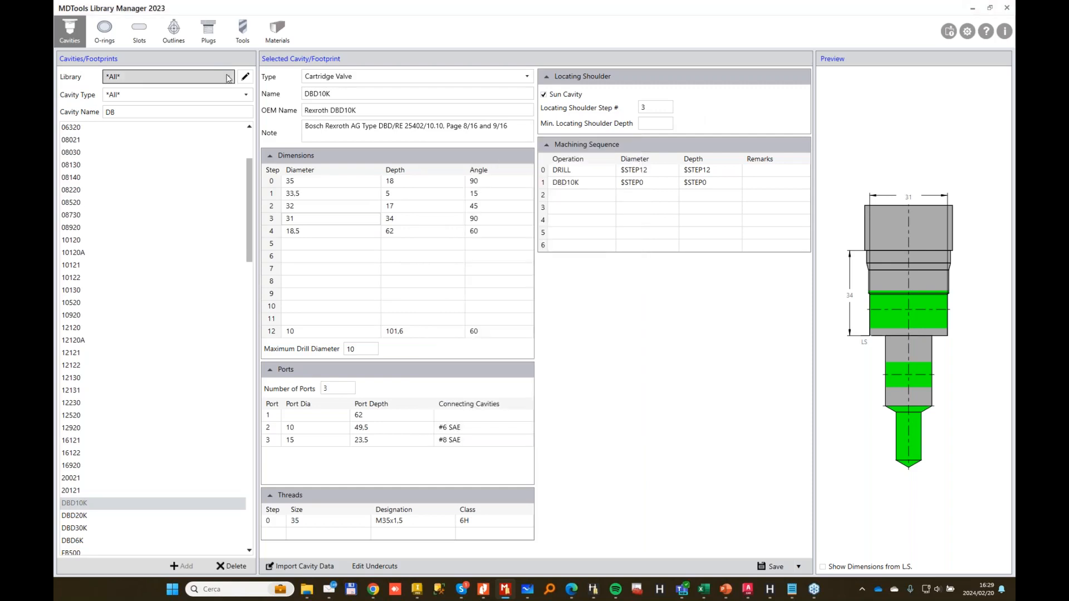
pyautogui.click(137, 77)
pyautogui.click(128, 133)
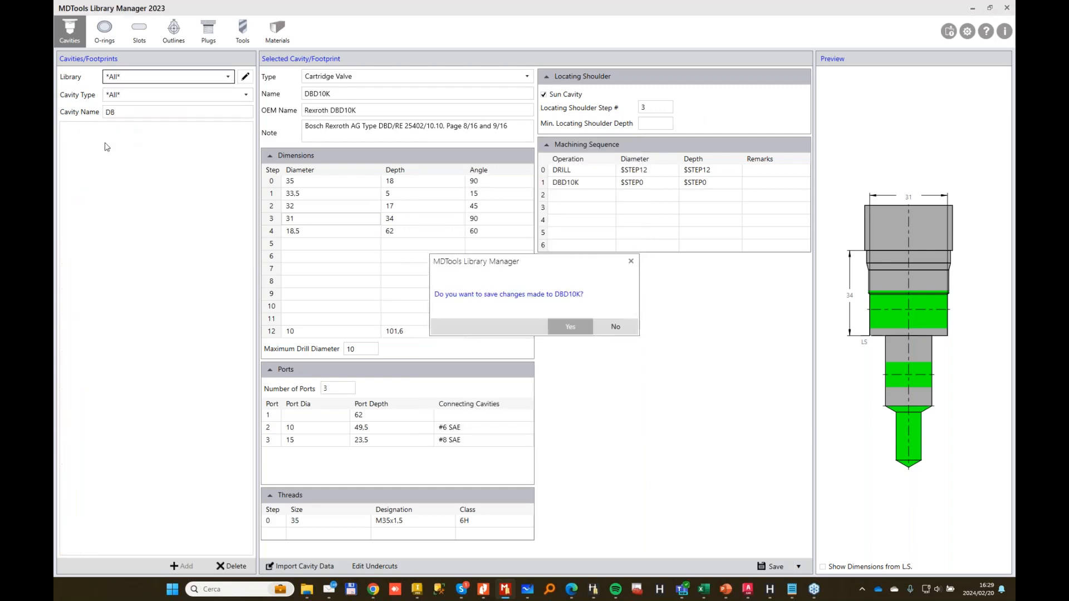
pyautogui.click(613, 322)
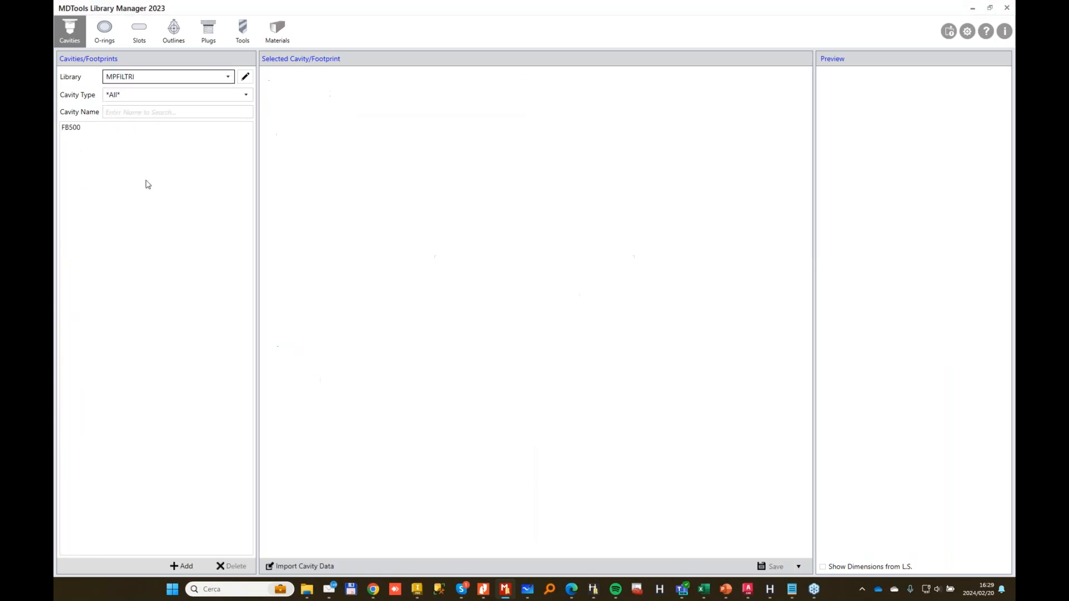
# Open the FB500 flange's footprint data and examine its custom outline and the drawing sources for reading outlines.
pyautogui.click(74, 130)
pyautogui.click(446, 567)
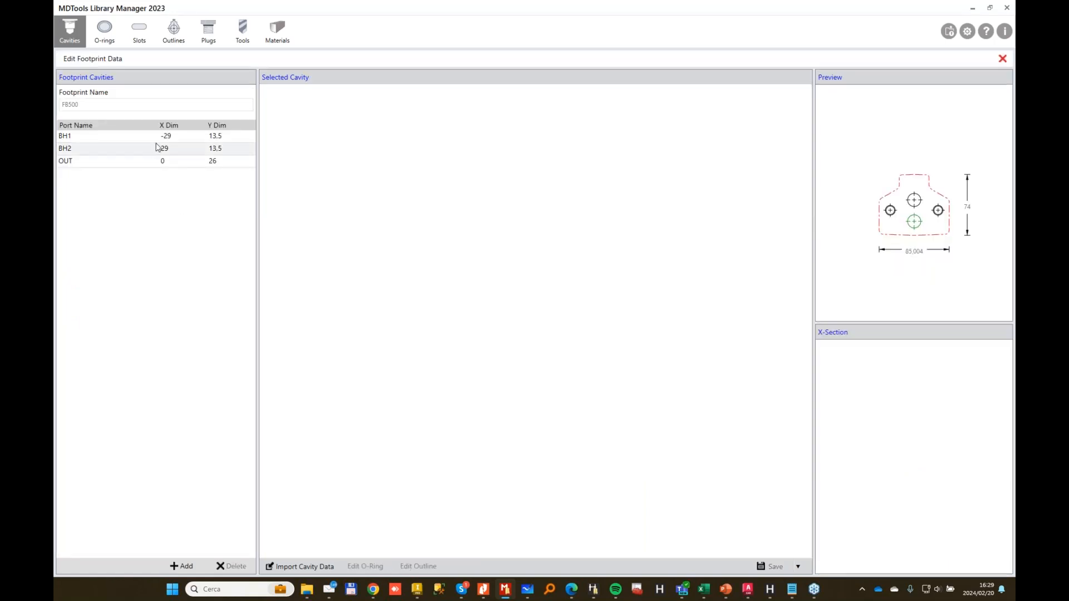
pyautogui.click(418, 567)
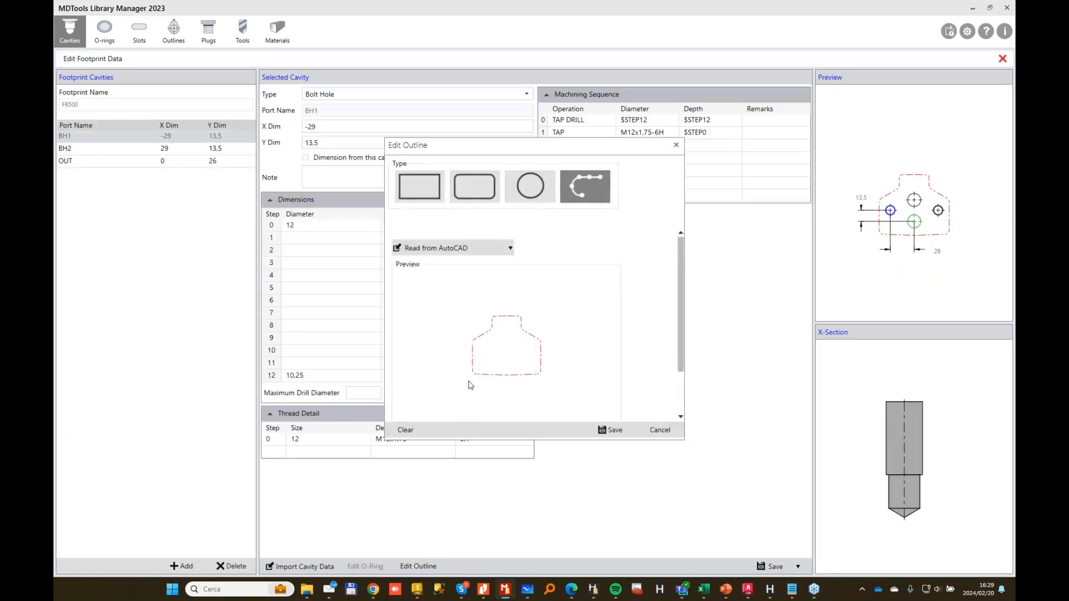
pyautogui.click(510, 249)
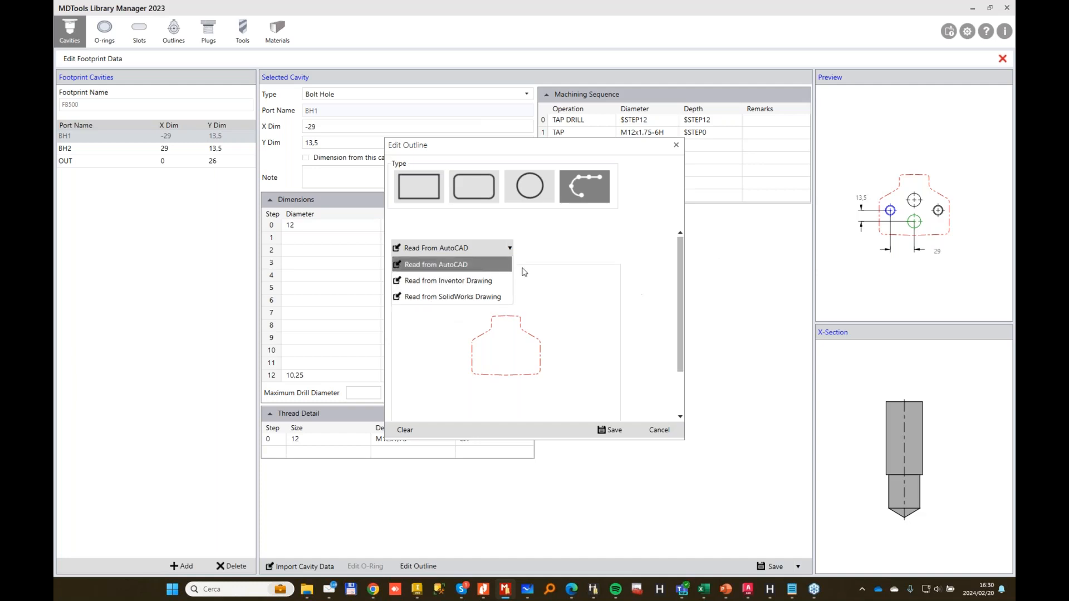
pyautogui.click(601, 230)
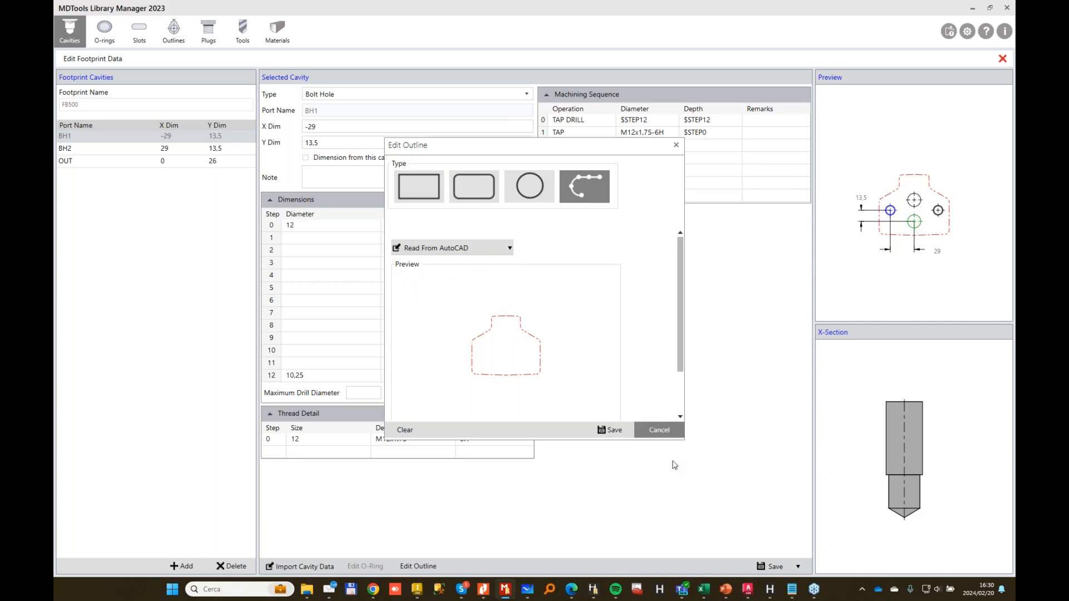
pyautogui.click(665, 432)
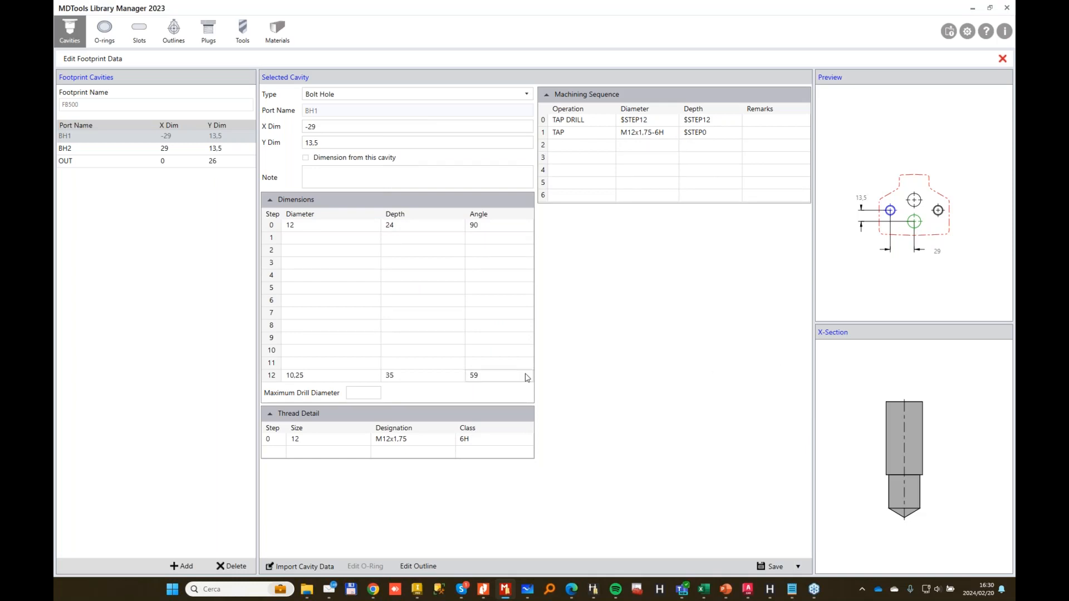
# Close the FB500 footprint data and switch to the BLOCK1 drawing in Autodesk Inventor.
pyautogui.click(1004, 59)
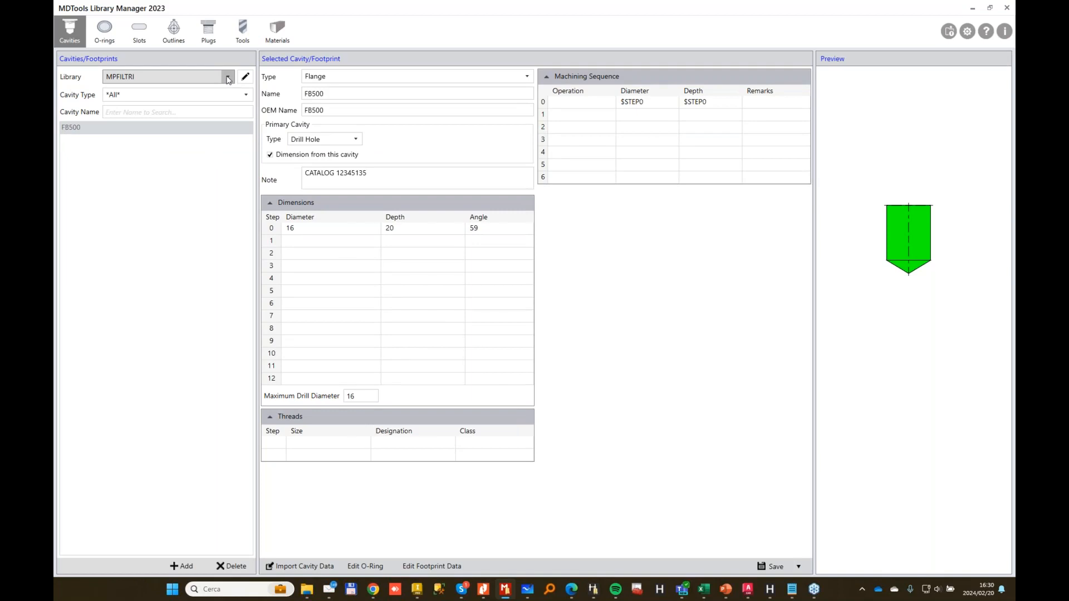
pyautogui.click(417, 591)
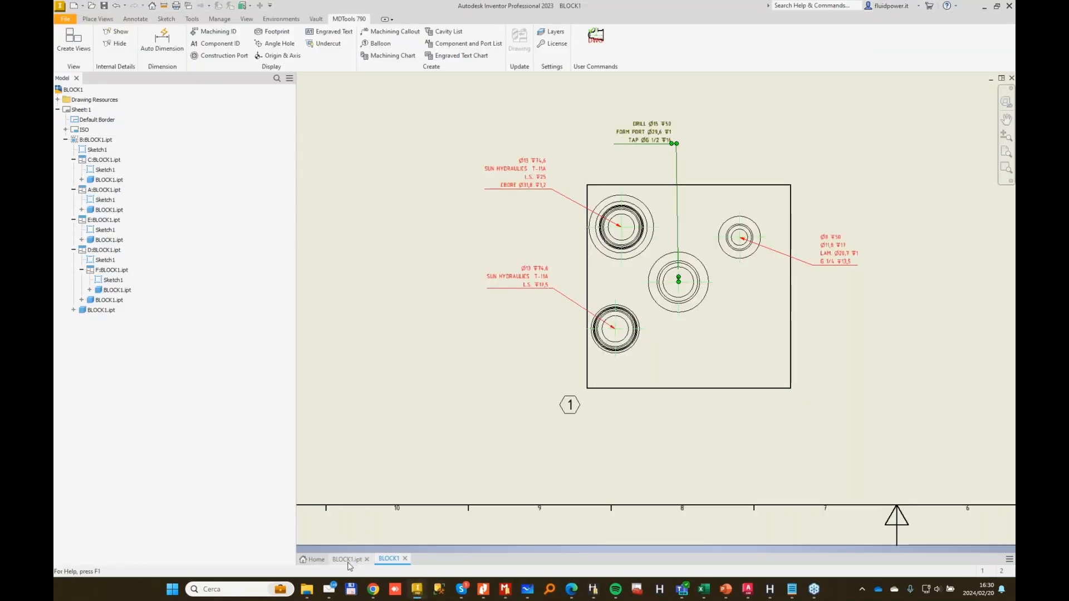
# Switch to MDTools Library Manager and set the cavity import source to the C:\VEST\MDTools Library folder.
pyautogui.click(505, 592)
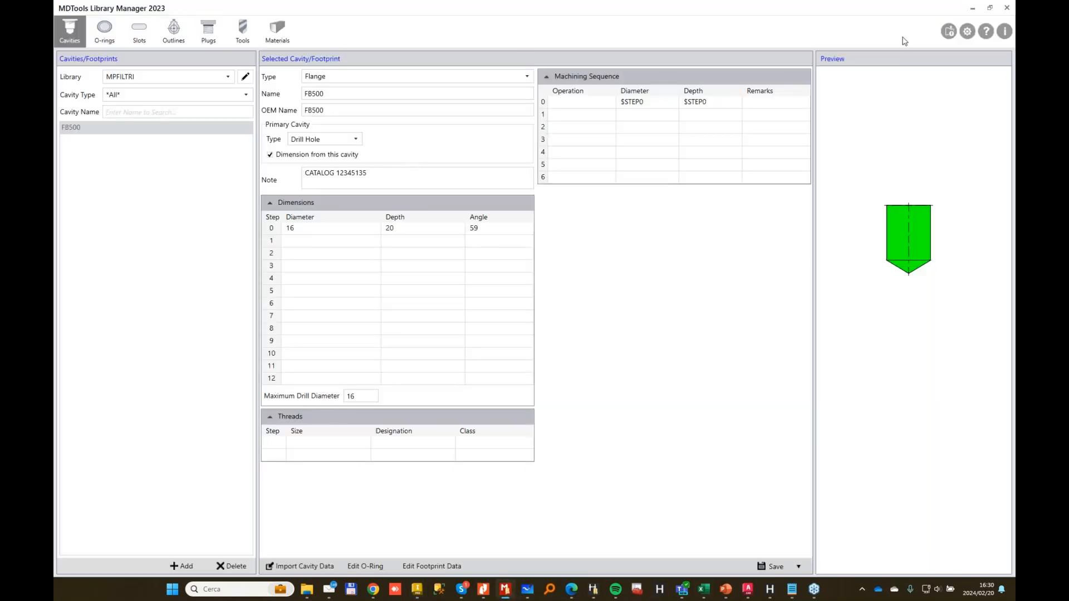
pyautogui.click(948, 31)
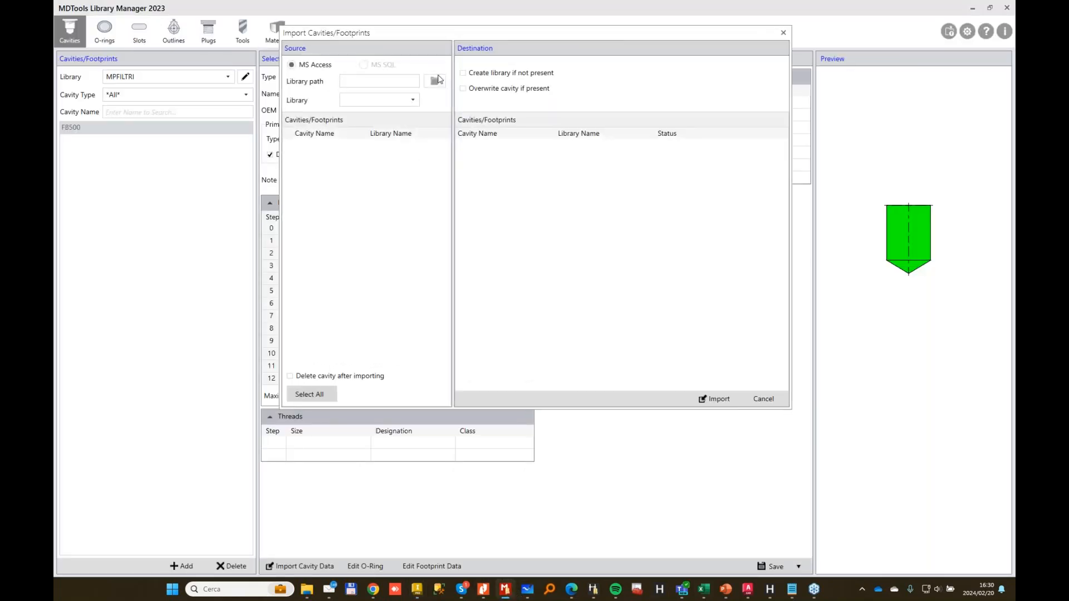
pyautogui.click(436, 81)
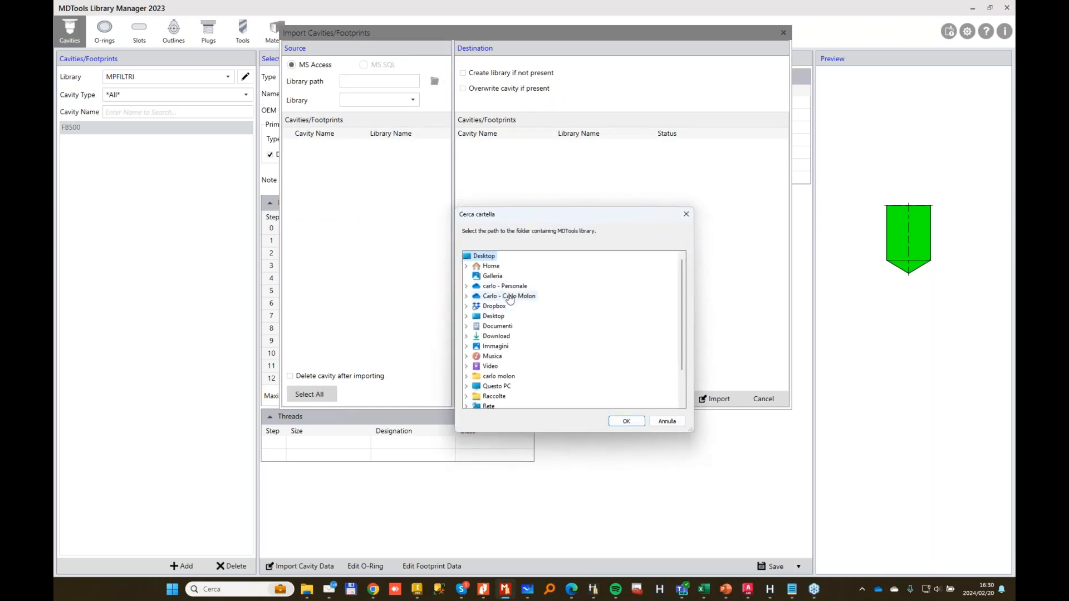
pyautogui.click(496, 387)
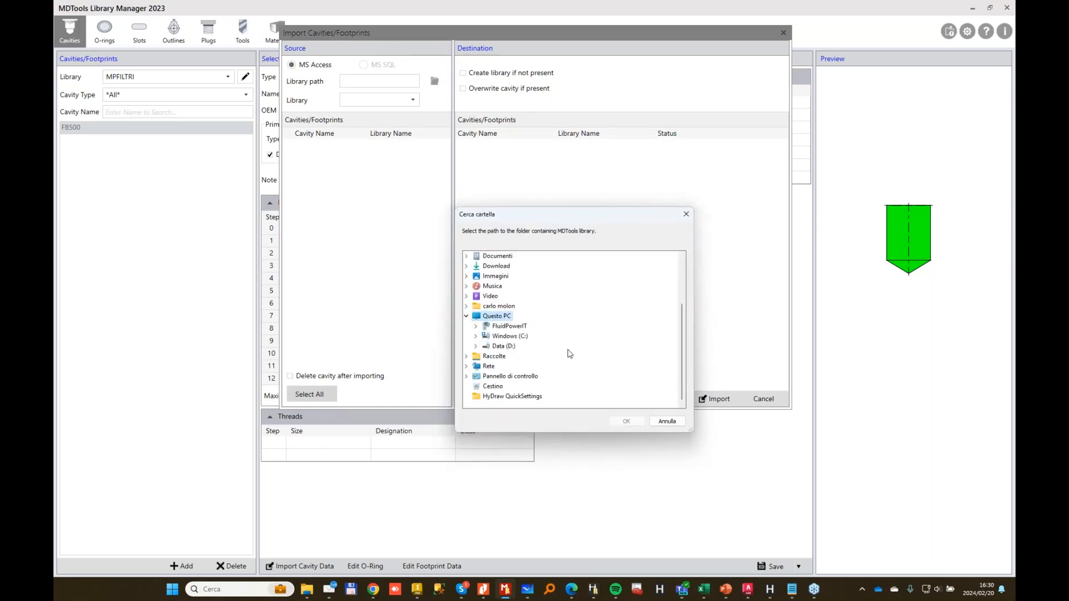
pyautogui.doubleClick(510, 337)
pyautogui.scroll(-3, 527, 347)
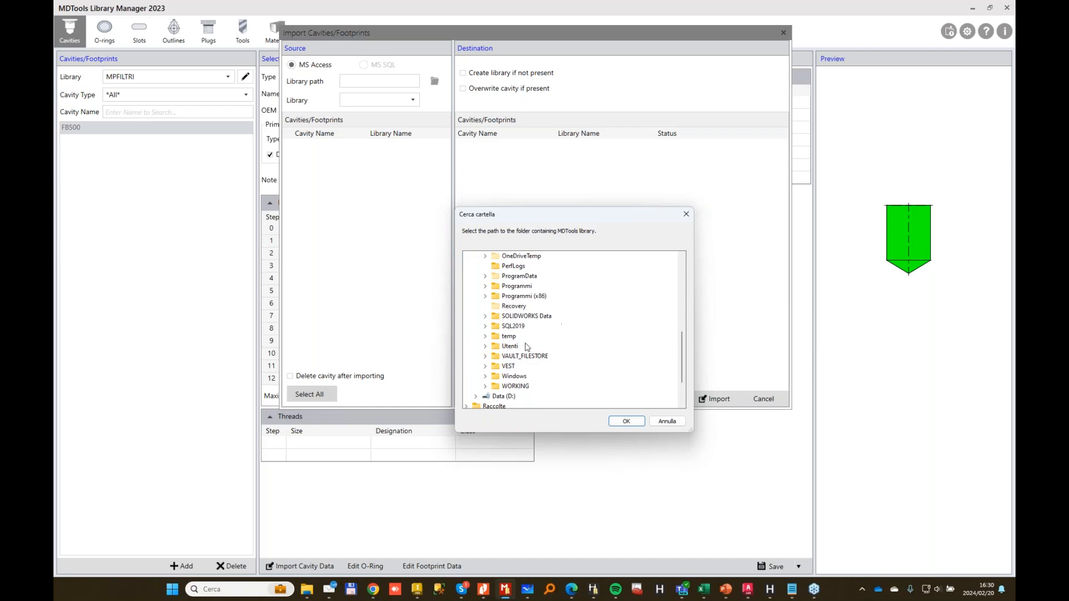
pyautogui.doubleClick(509, 367)
pyautogui.scroll(-6, 557, 339)
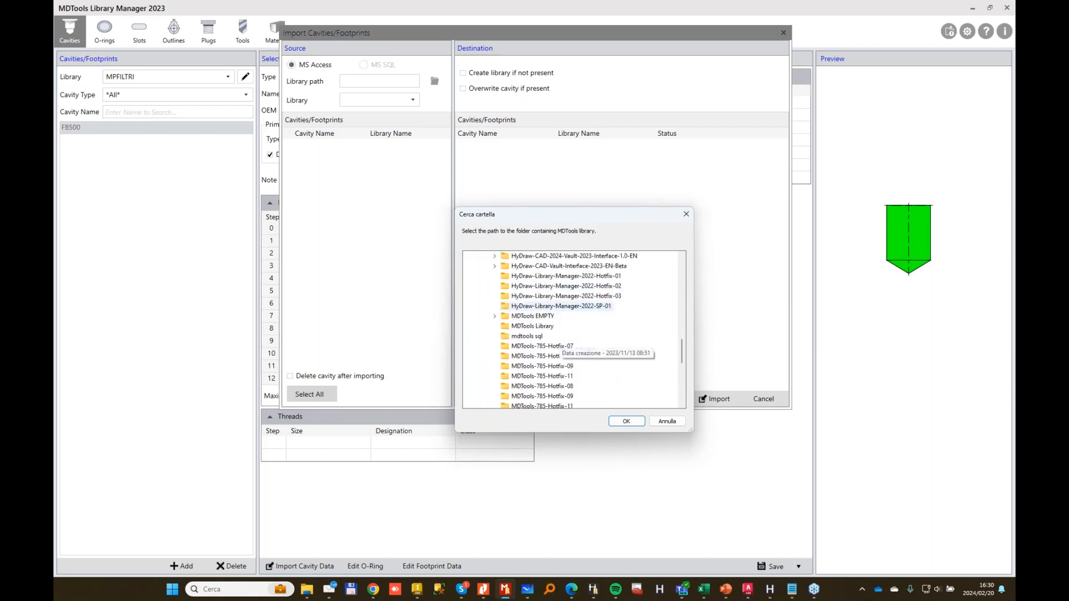
pyautogui.scroll(-3, 568, 339)
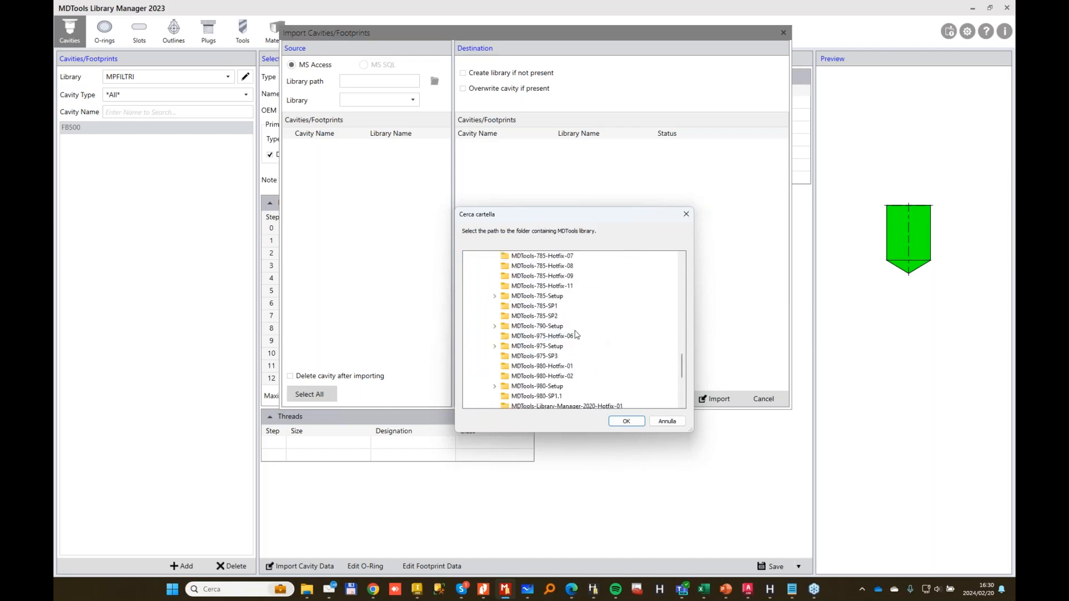
pyautogui.scroll(-2, 591, 317)
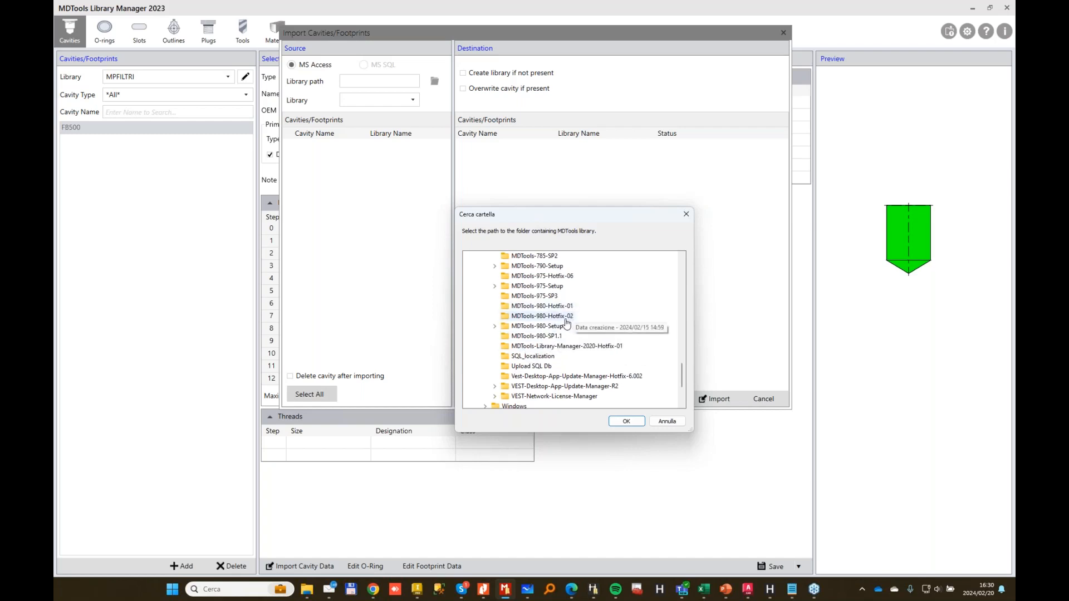
pyautogui.scroll(3, 574, 324)
pyautogui.scroll(1, 556, 320)
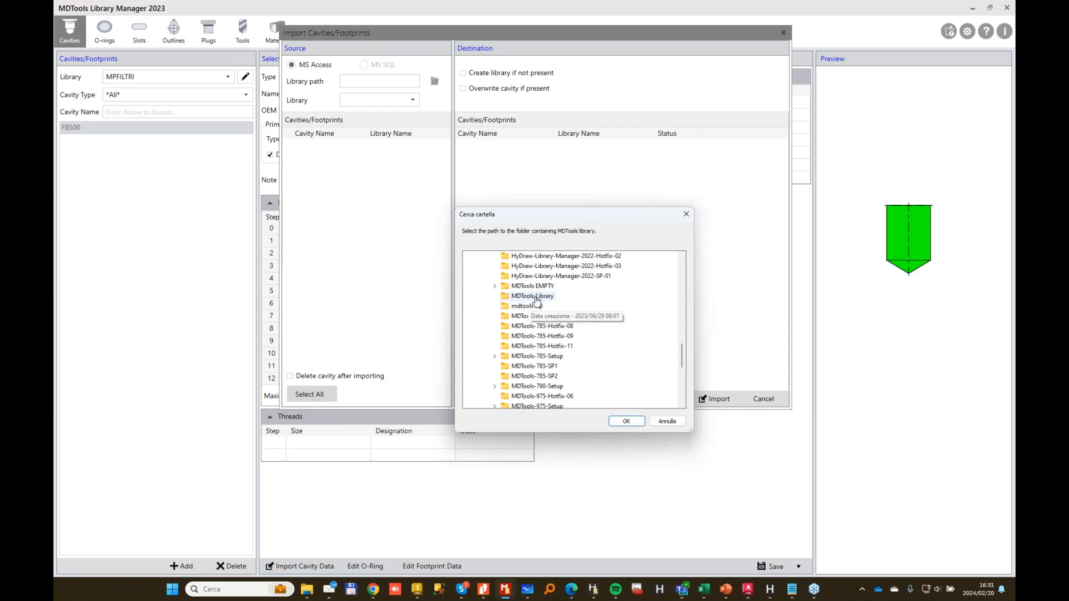
pyautogui.click(536, 298)
pyautogui.click(639, 424)
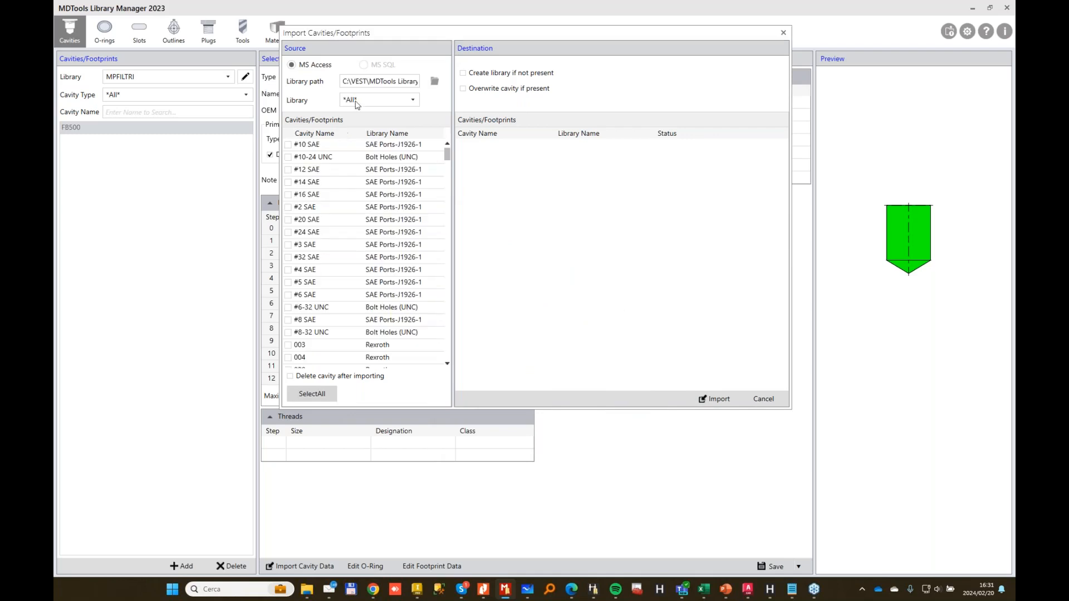
# Import all cavities of the NPT Ports library, creating the library if it is not present, and close the import dialog.
pyautogui.click(415, 101)
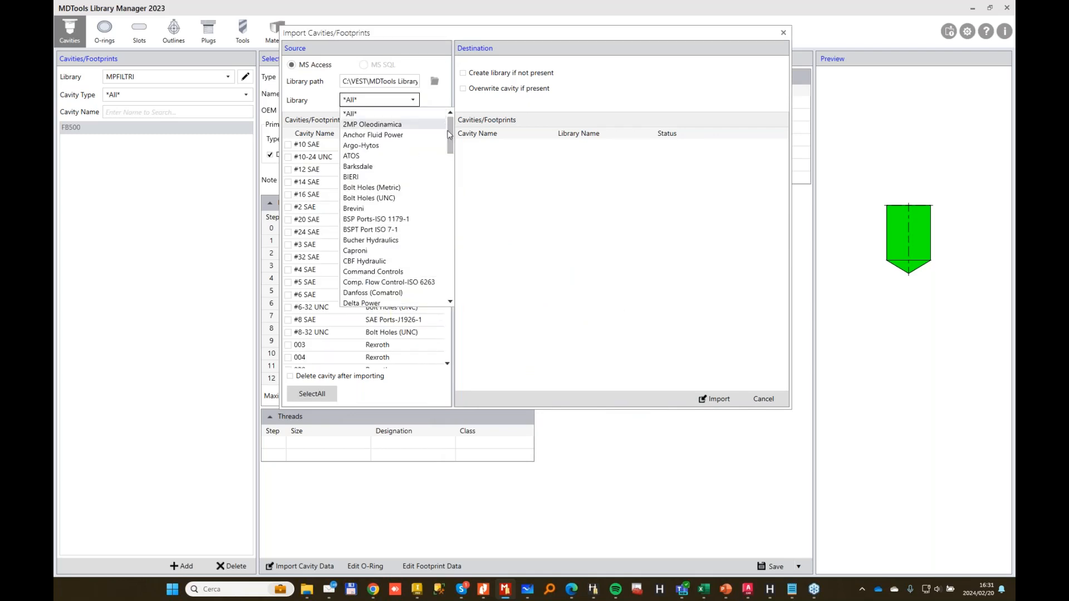
pyautogui.scroll(-5, 453, 165)
pyautogui.moveTo(453, 165); pyautogui.dragTo(455, 278)
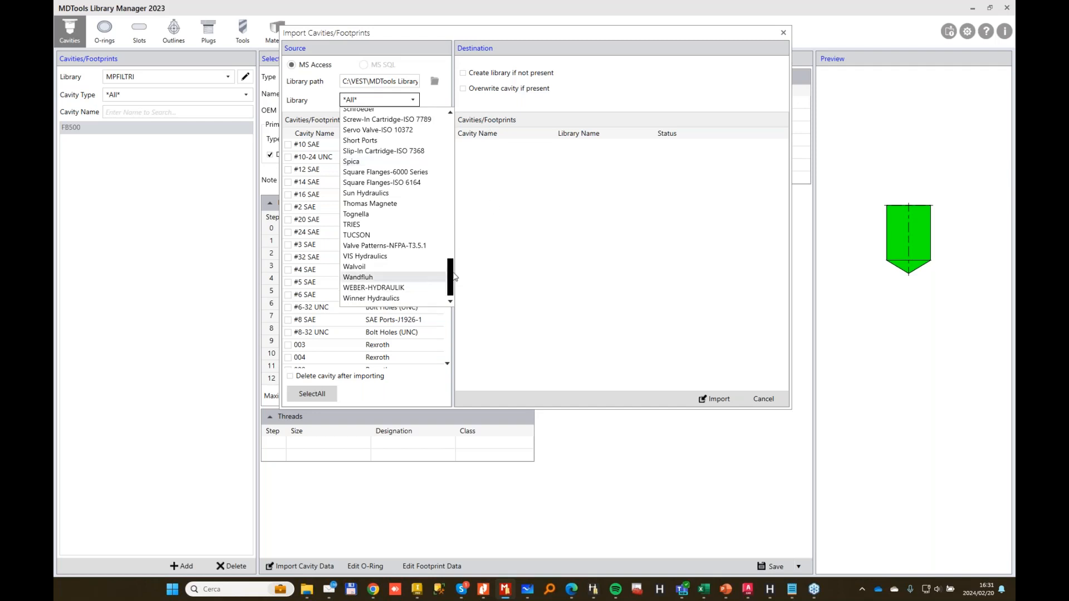
pyautogui.moveTo(453, 272); pyautogui.dragTo(449, 195)
pyautogui.moveTo(450, 205); pyautogui.dragTo(451, 212)
pyautogui.click(384, 259)
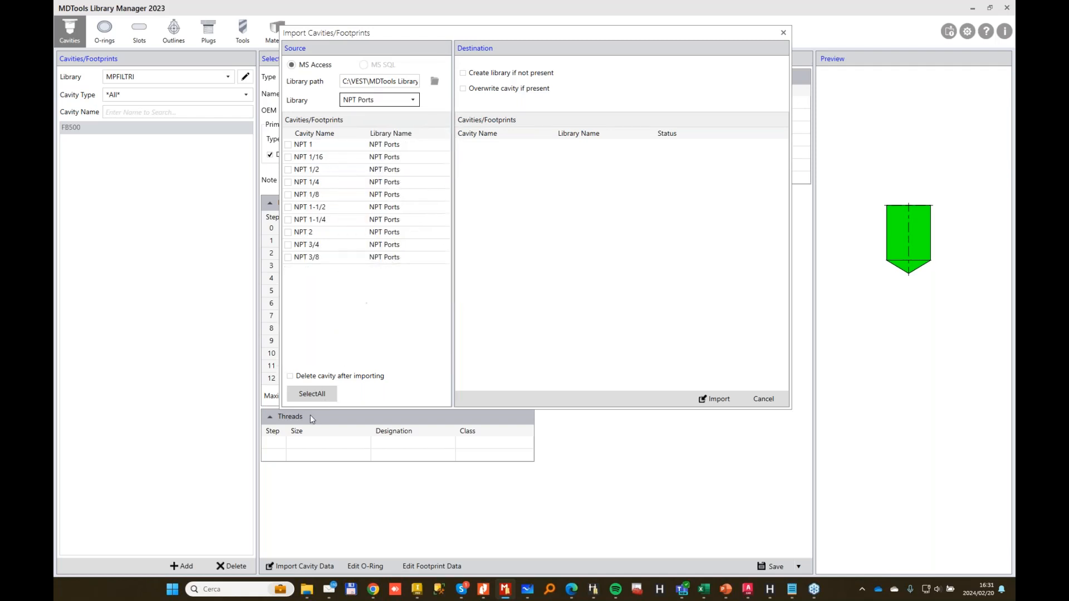
pyautogui.click(319, 394)
pyautogui.click(716, 398)
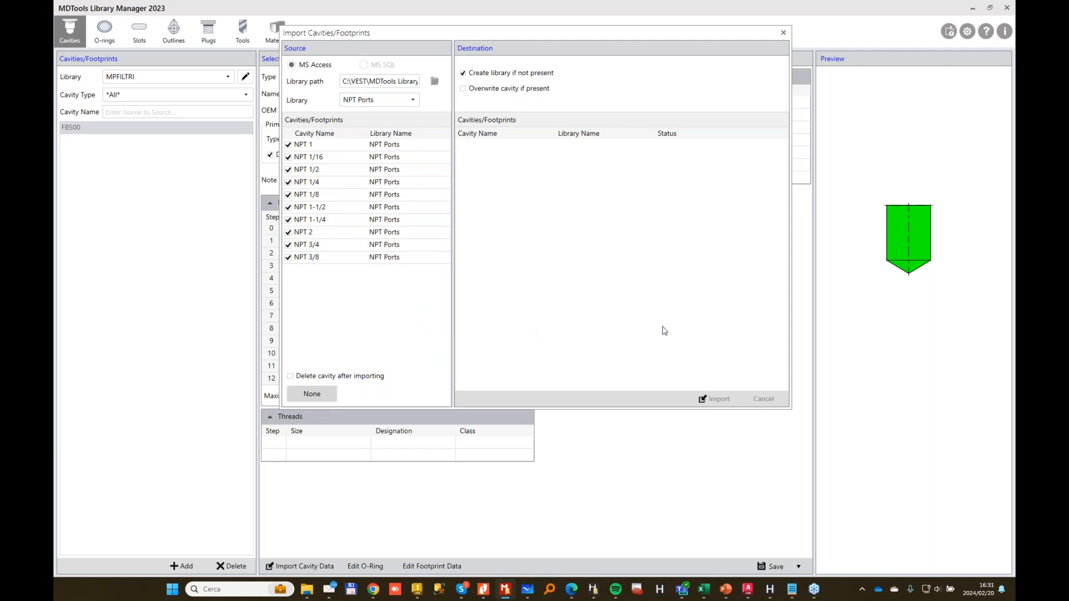
pyautogui.click(763, 399)
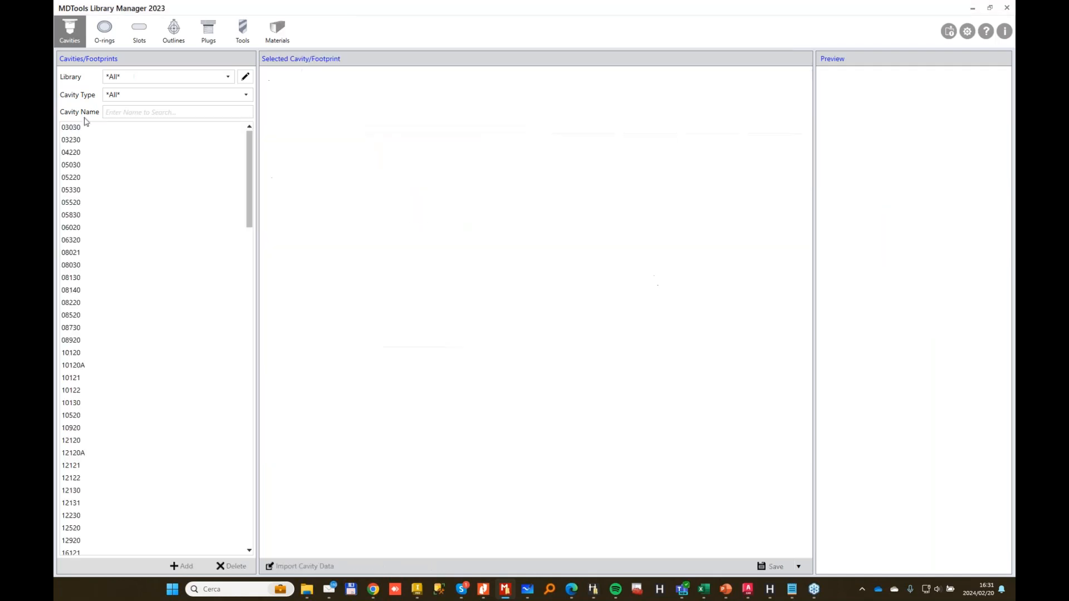
# Switch to the BLOCK1 part in Autodesk Inventor and choose the G 1/8 port from the BSP Ports-ISO 1179-1 library.
pyautogui.click(972, 8)
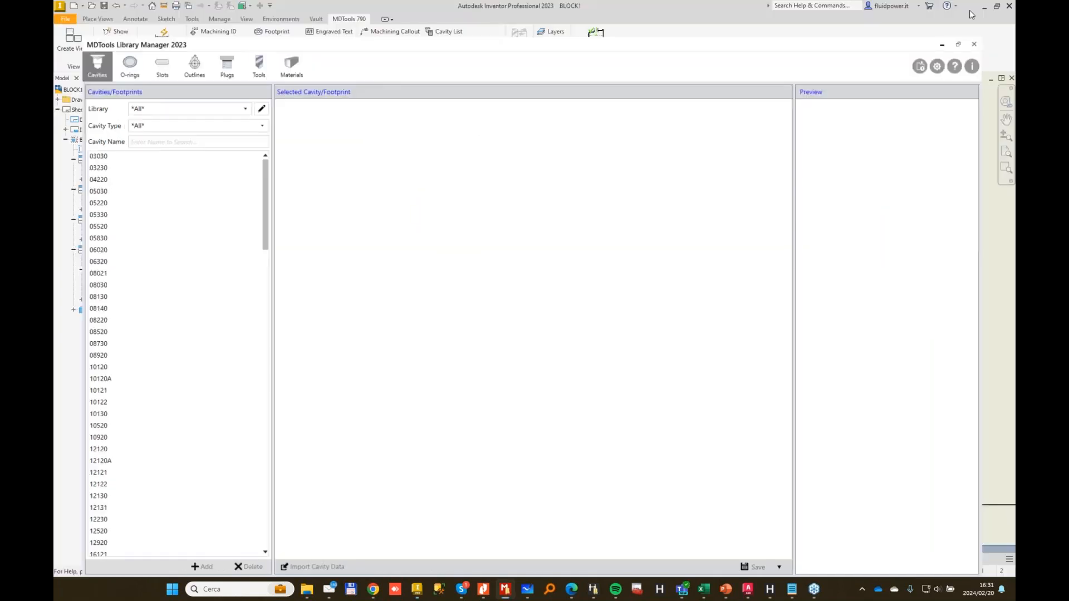
pyautogui.click(347, 559)
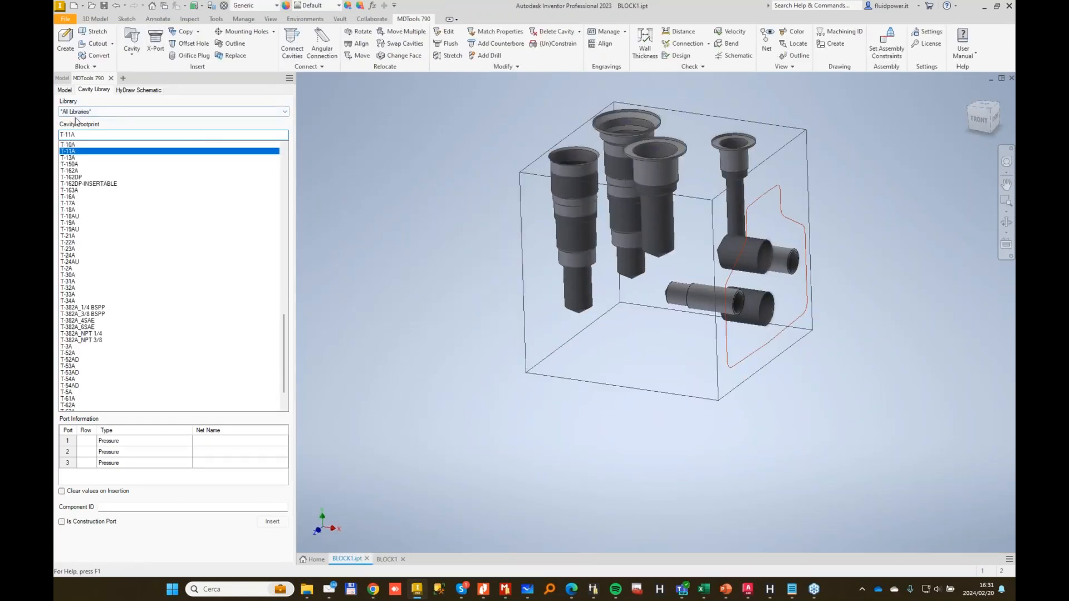
pyautogui.click(96, 111)
pyautogui.click(88, 135)
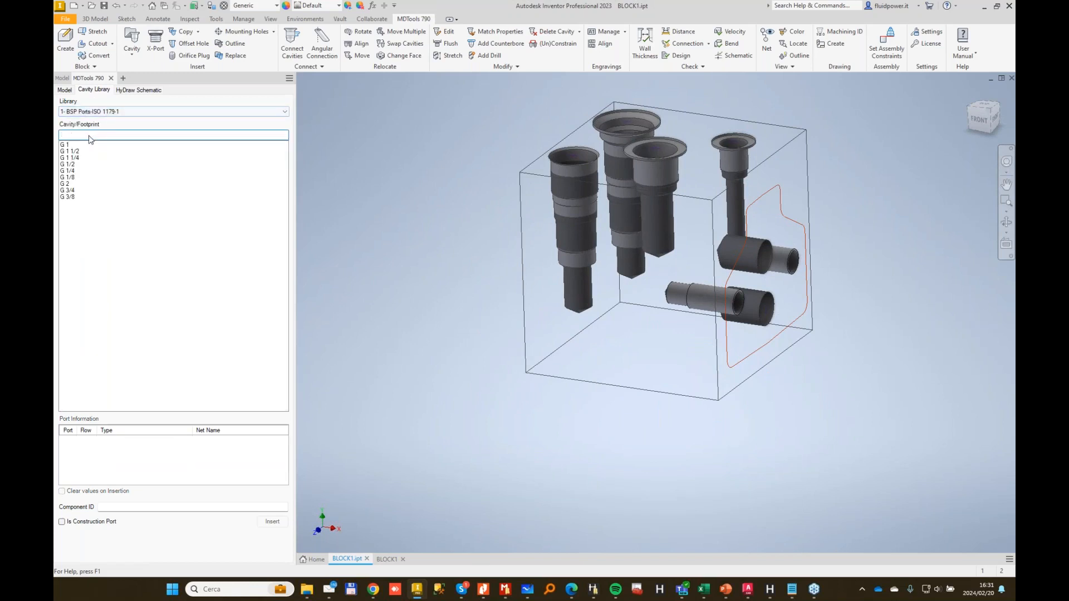
pyautogui.click(68, 177)
# Insert the G 1/8 port with component ID 245 on the block's front face at X 37, Y 77.
pyautogui.click(145, 507)
pyautogui.write('2')
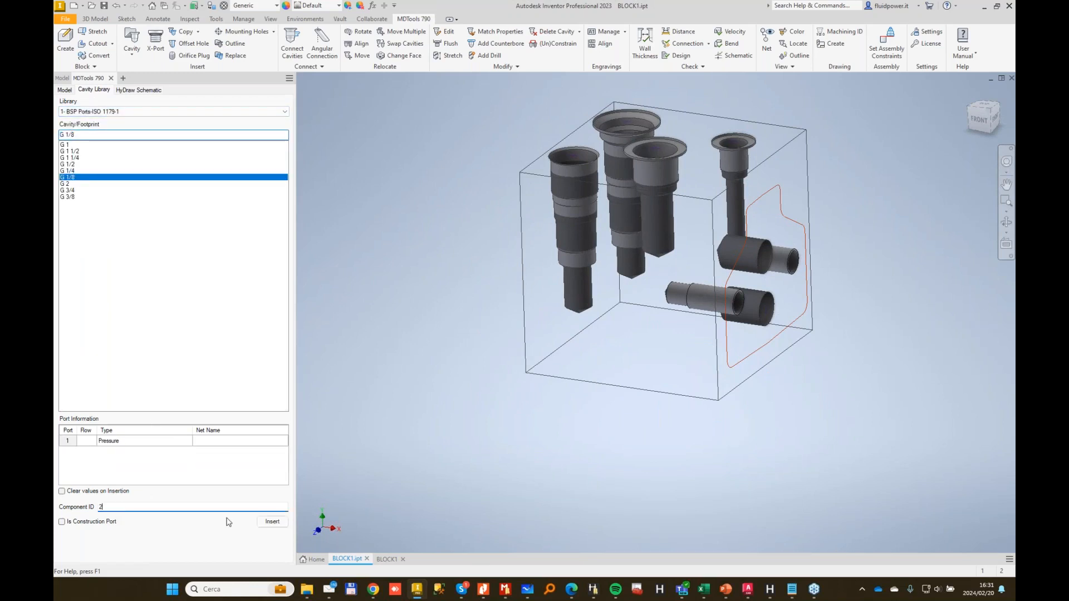
pyautogui.click(272, 522)
pyautogui.click(611, 314)
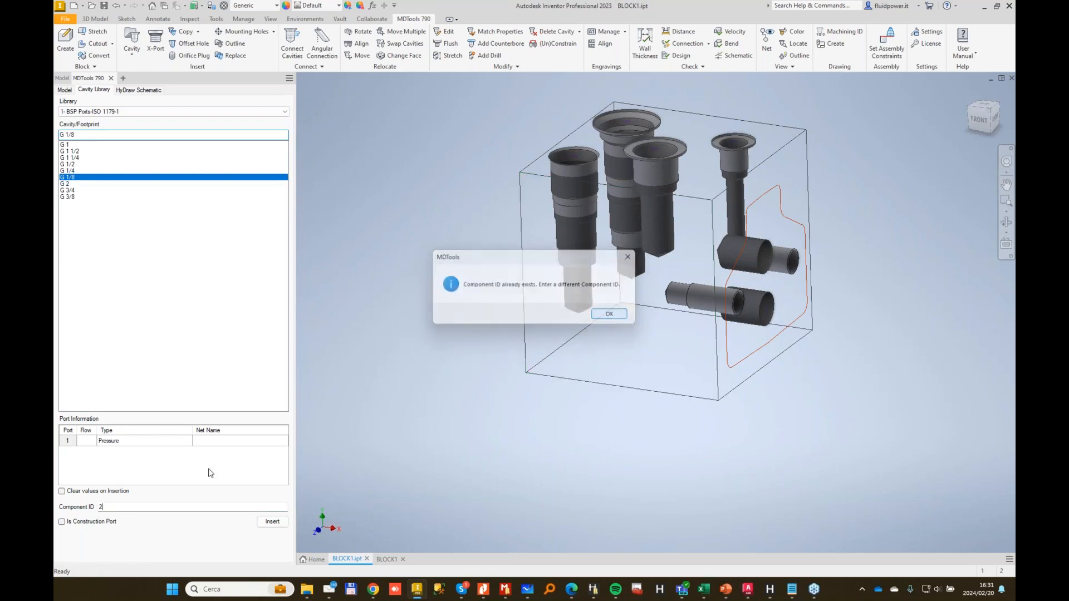
pyautogui.write('45')
pyautogui.click(264, 524)
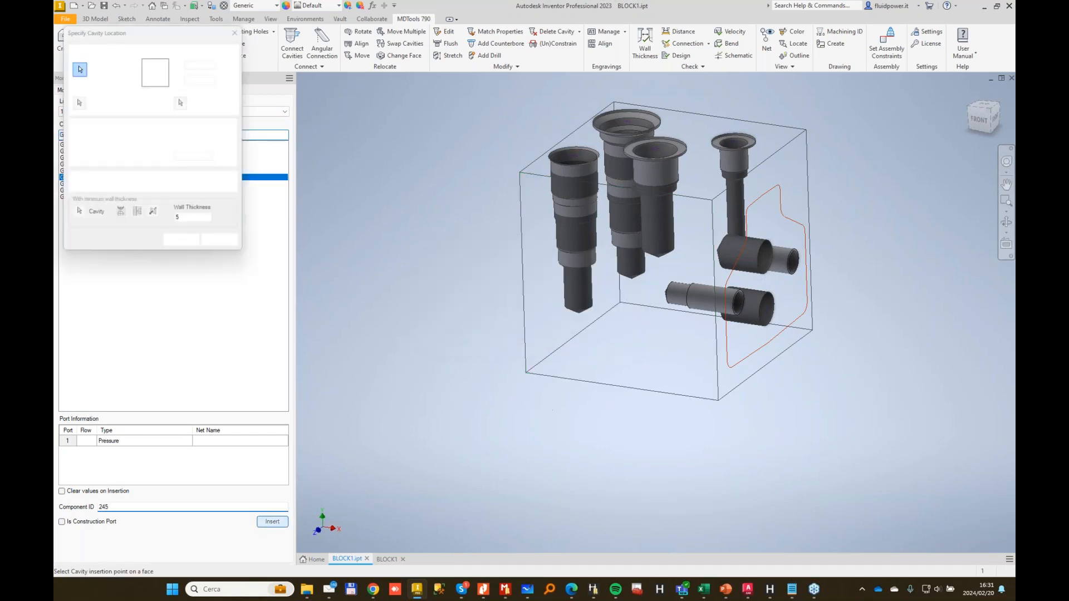
pyautogui.click(539, 288)
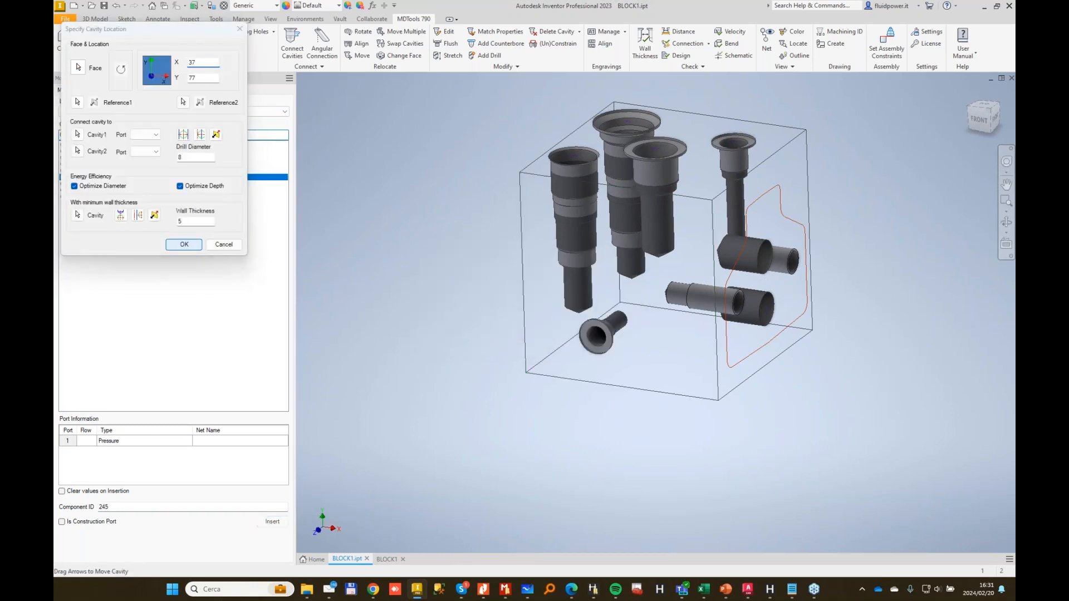
pyautogui.click(184, 245)
# Insert an M6x1.0-6H orifice plug from the Orifice Plugs library into the G 1/8 port, merged with the cavity.
pyautogui.keyDown('shift'); pyautogui.moveTo(539, 288); pyautogui.dragTo(609, 300, button='middle'); pyautogui.keyUp('shift')
pyautogui.scroll(-4, 546, 309)
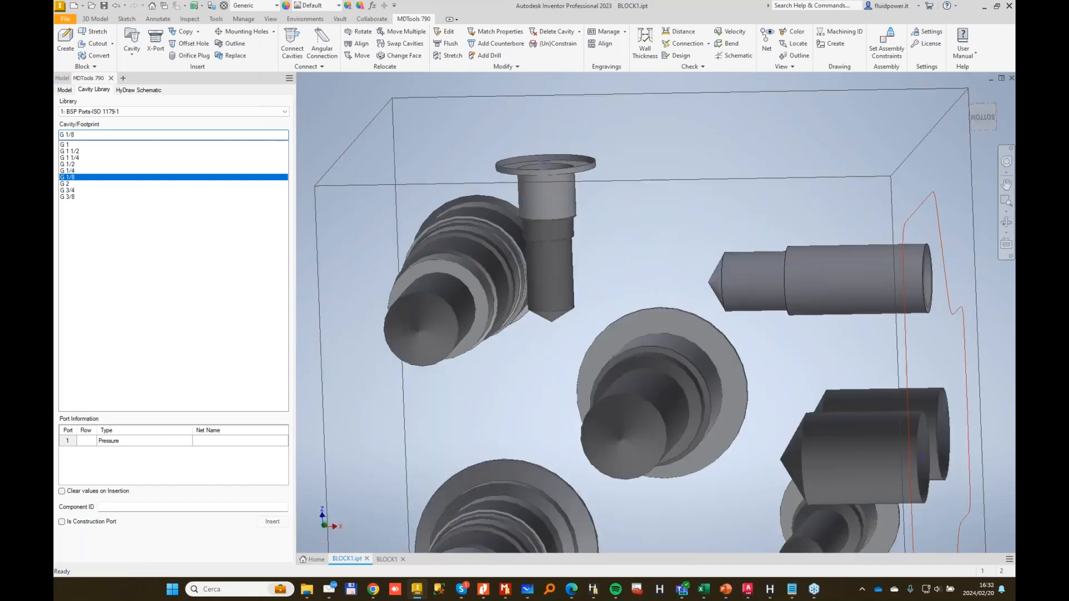
pyautogui.scroll(-1, 557, 287)
pyautogui.keyDown('shift'); pyautogui.moveTo(575, 129); pyautogui.dragTo(538, 131, button='middle'); pyautogui.keyUp('shift')
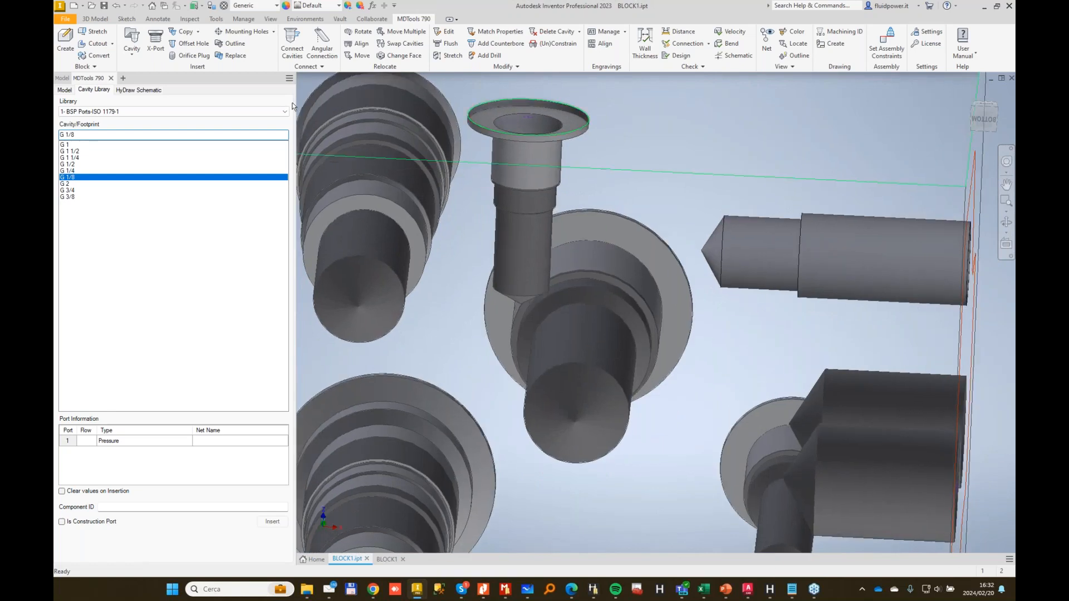
pyautogui.click(189, 56)
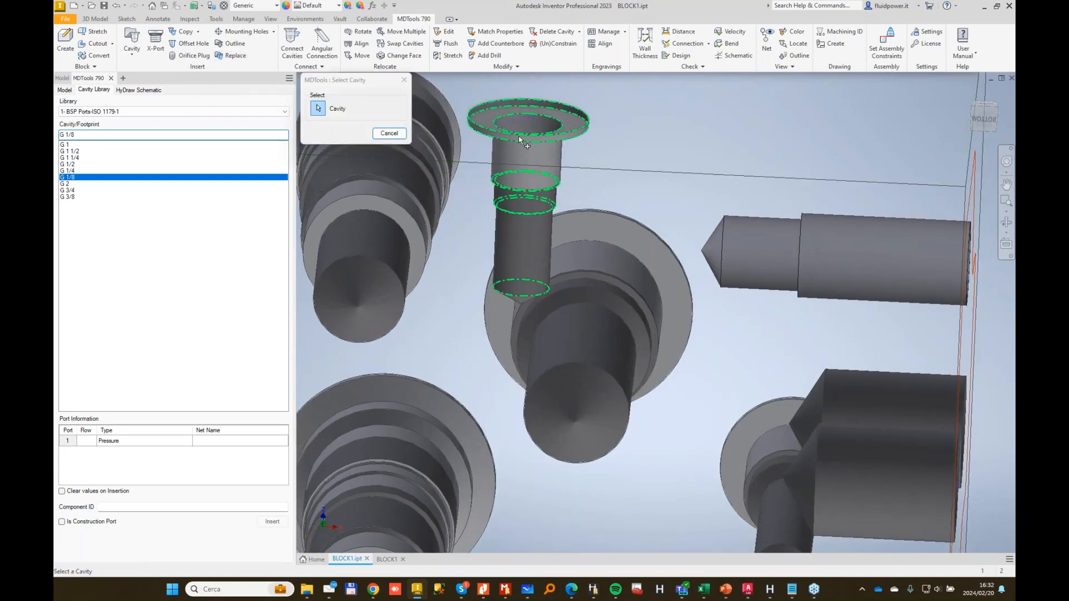
pyautogui.click(520, 141)
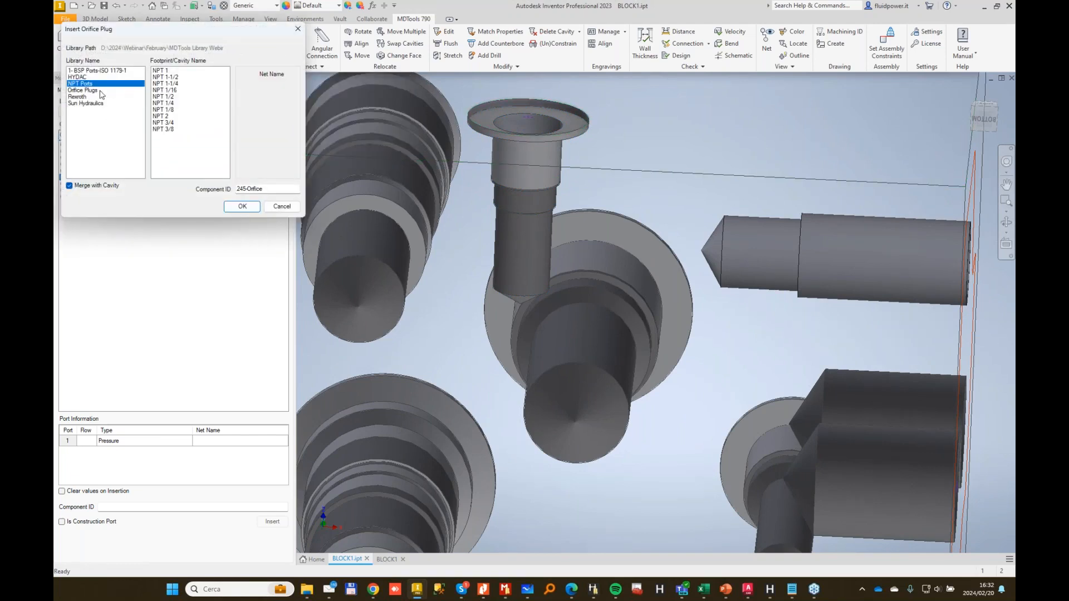
pyautogui.click(101, 91)
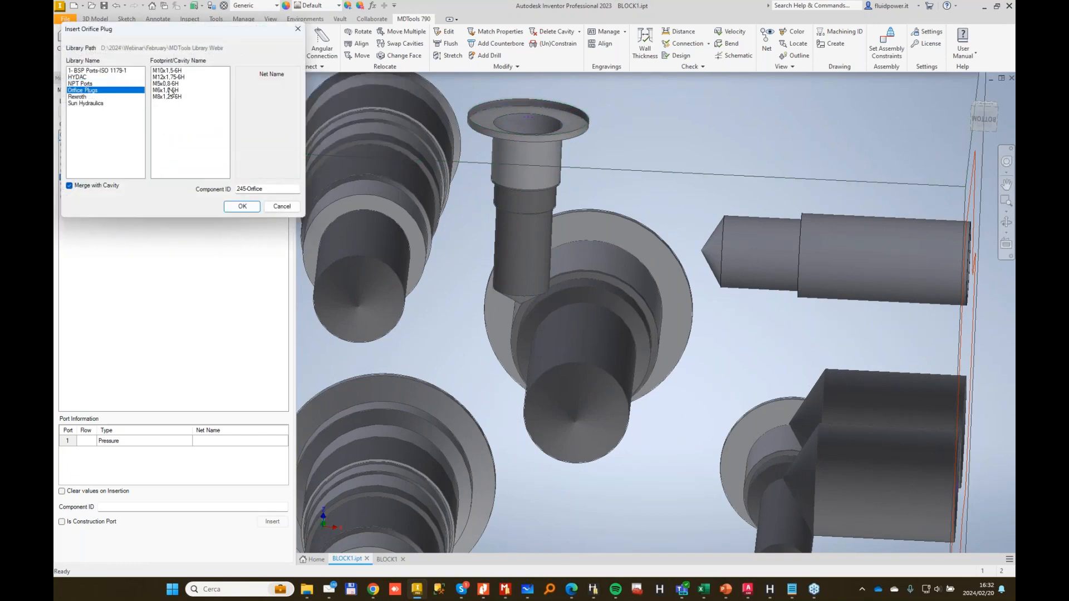
pyautogui.click(170, 90)
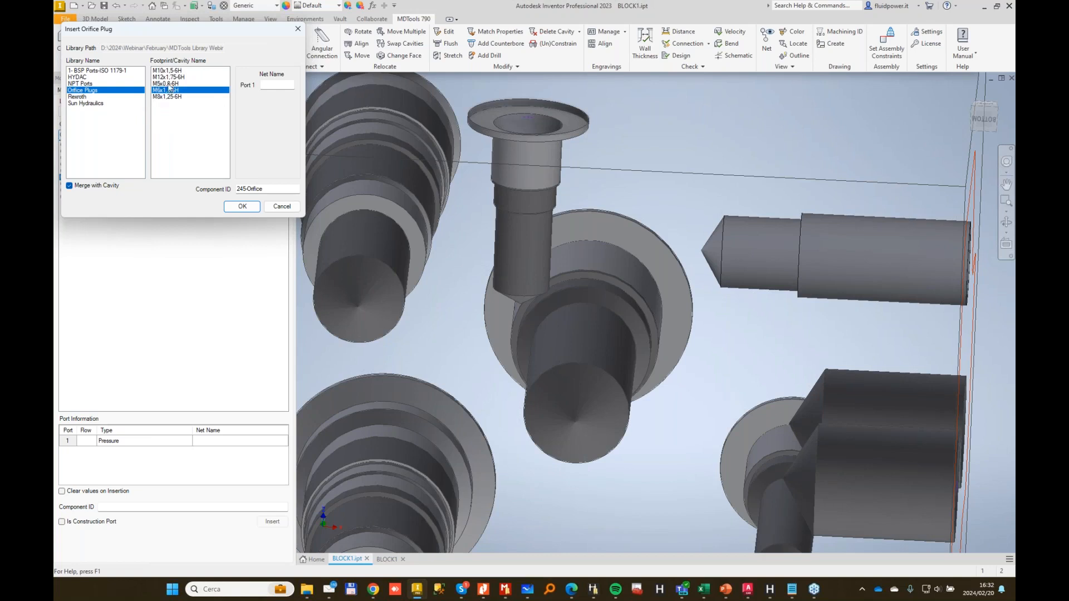
pyautogui.click(249, 205)
pyautogui.click(201, 133)
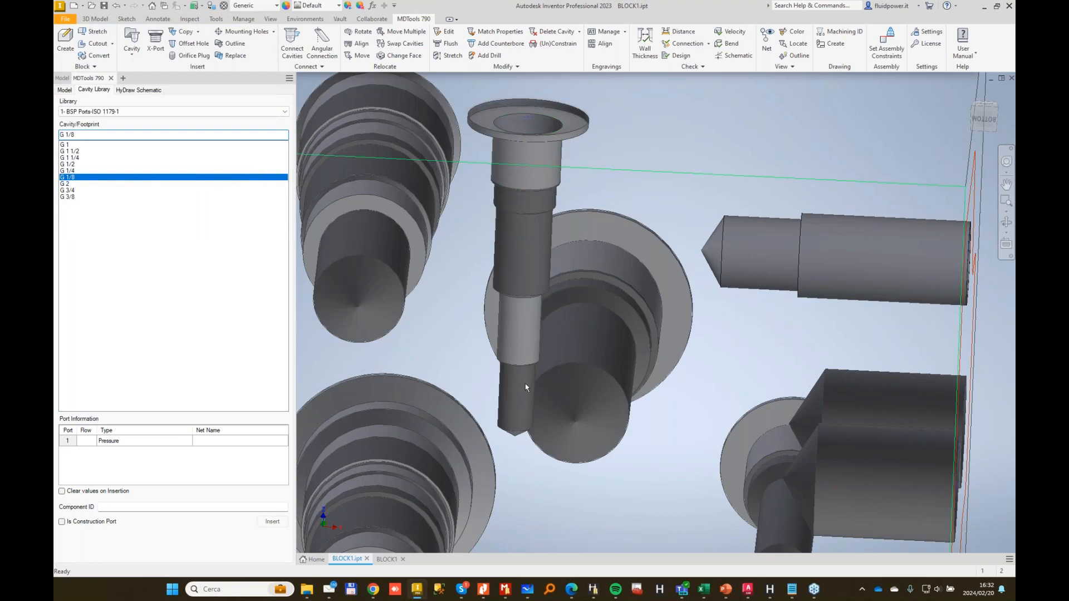
# Examine the port information and all cavity parameters of the merged G 1/8 orifice cavity, and close them without changes.
pyautogui.click(506, 138)
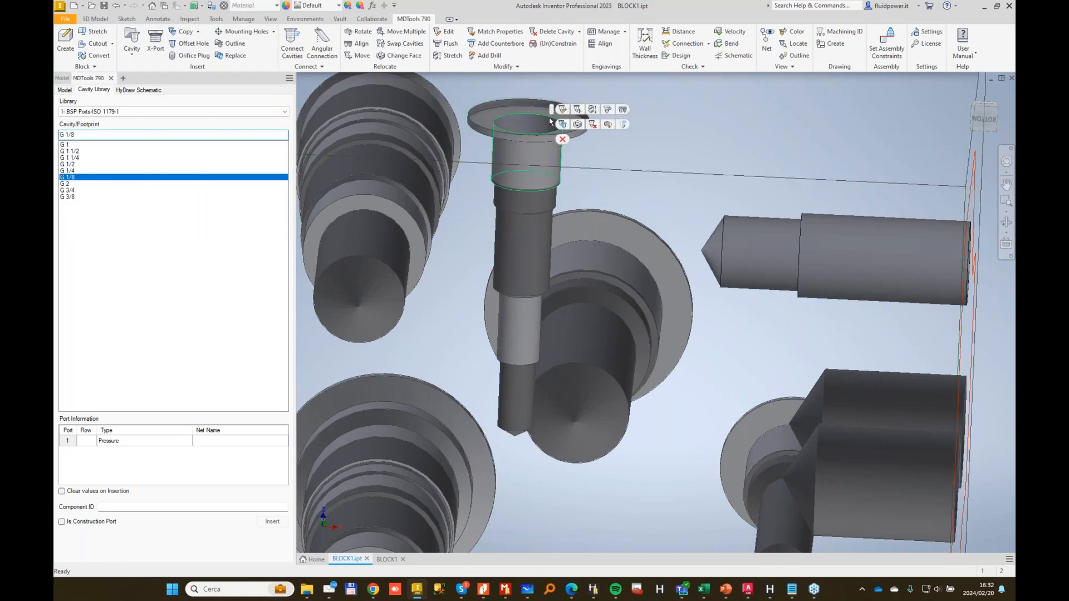
pyautogui.click(564, 109)
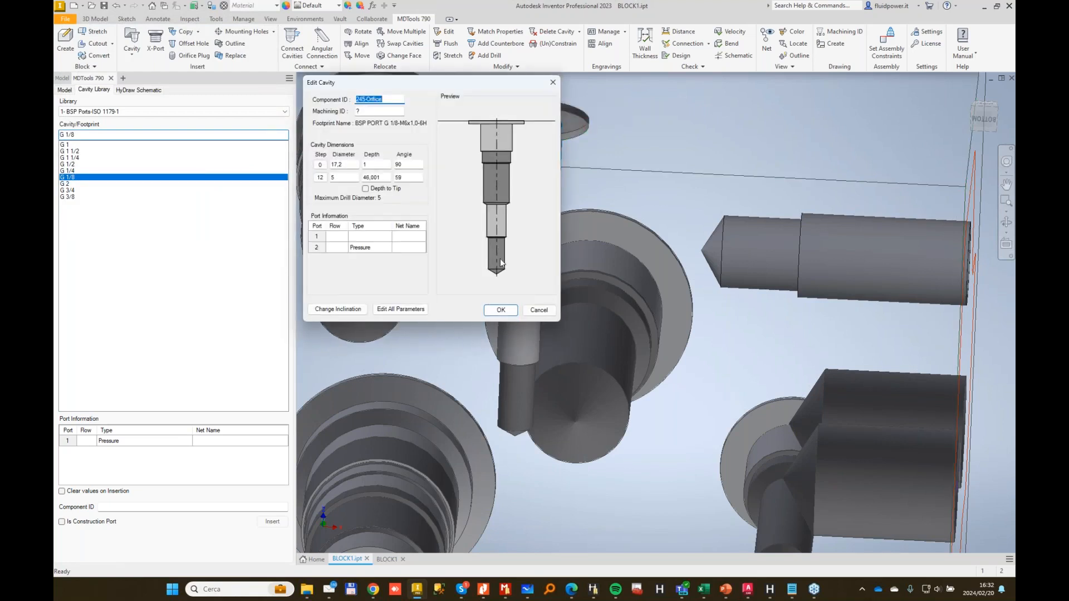
pyautogui.click(334, 238)
pyautogui.click(337, 248)
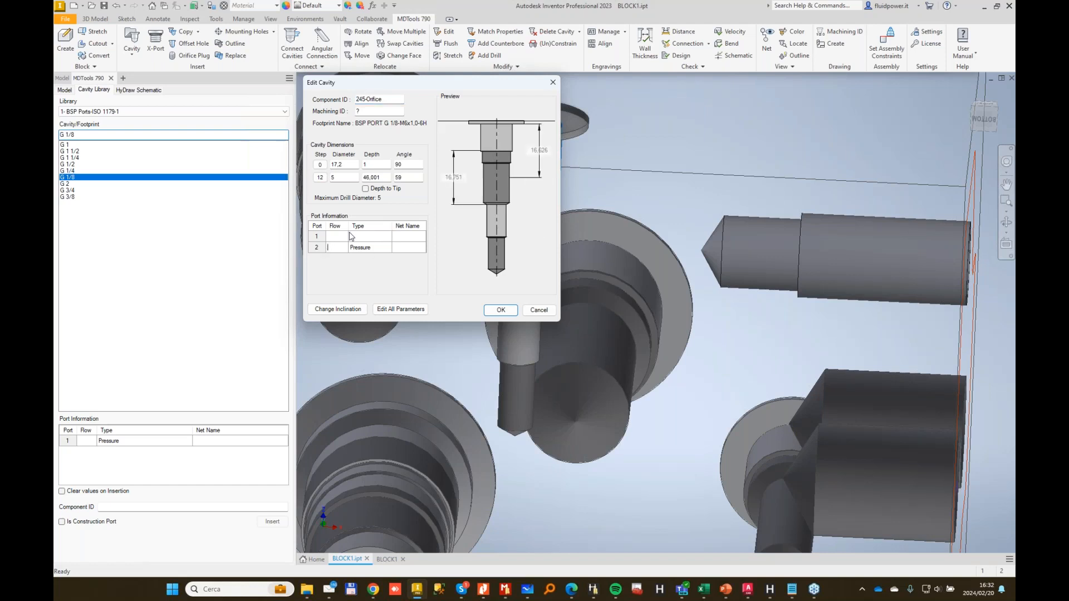
pyautogui.click(351, 237)
pyautogui.click(351, 250)
pyautogui.click(414, 310)
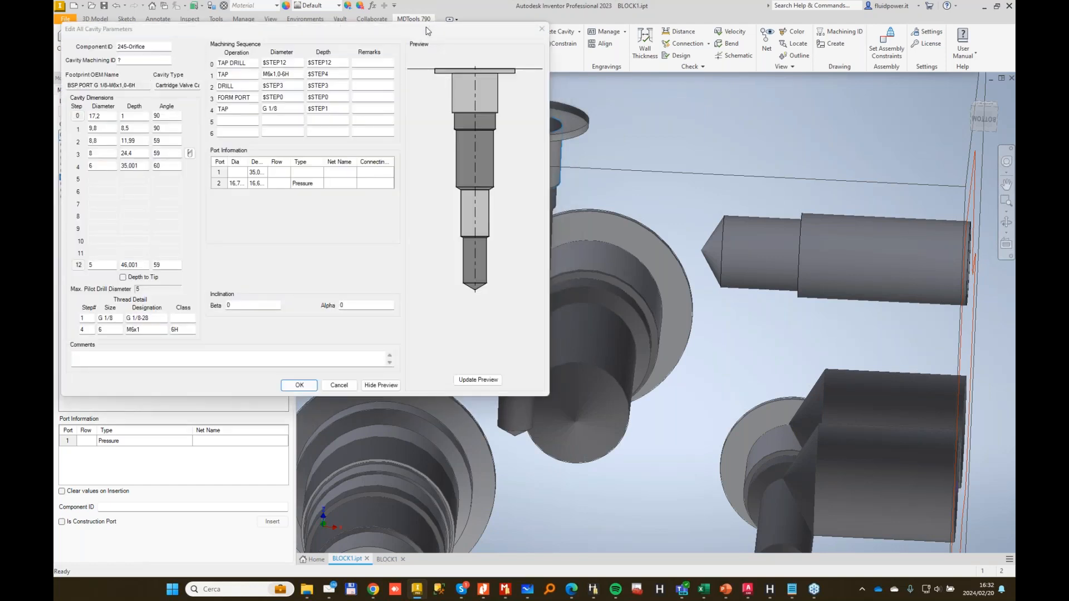
pyautogui.moveTo(426, 28); pyautogui.dragTo(689, 49)
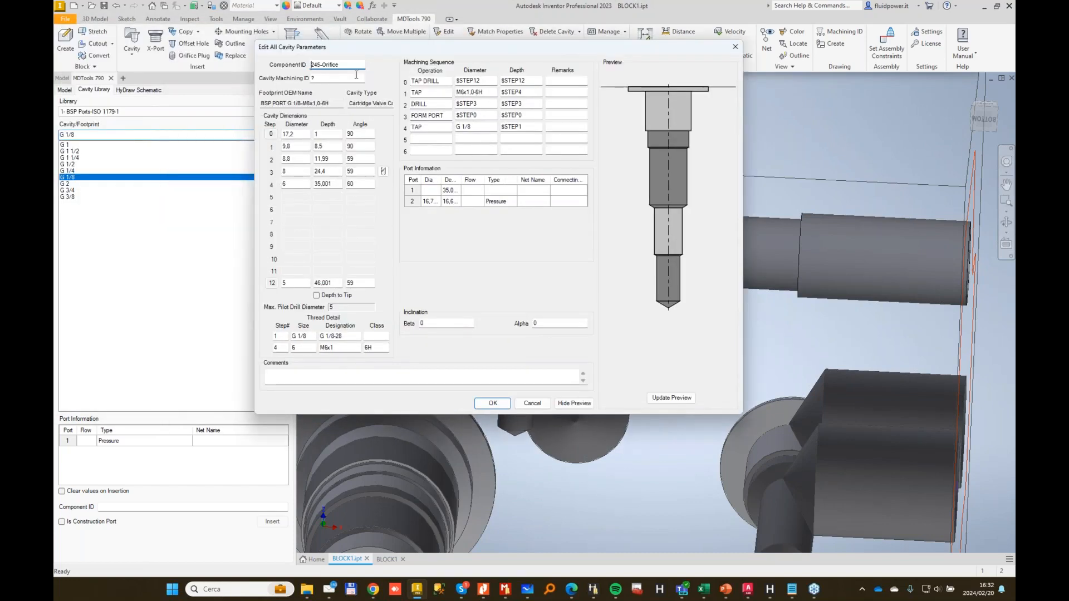
pyautogui.click(534, 407)
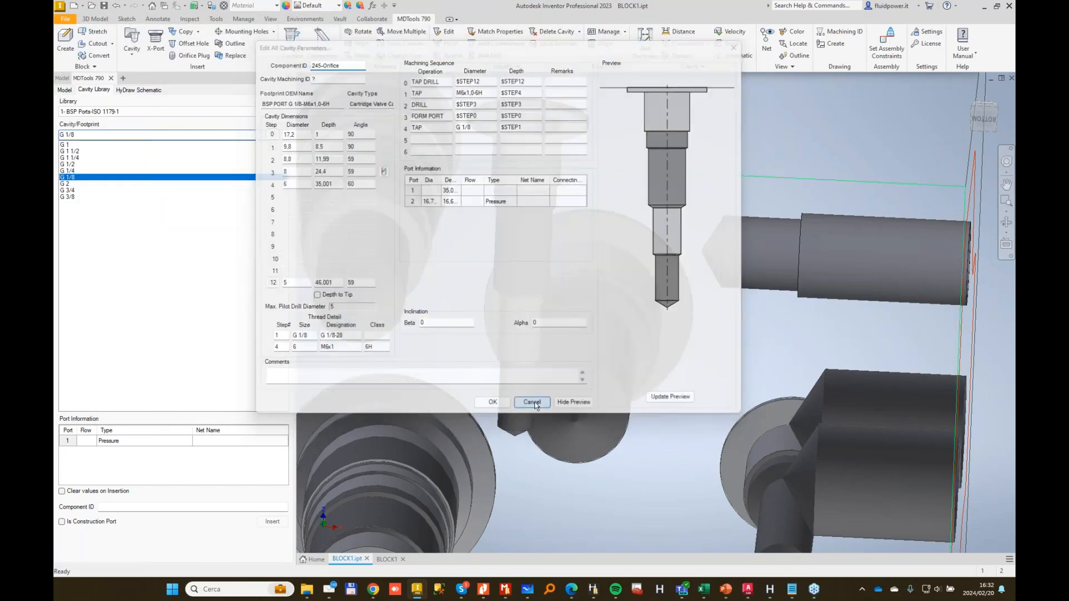
# Sink the orifice plug of the 245-Orifice cavity to a step 3 depth of 20.
pyautogui.doubleClick(568, 114)
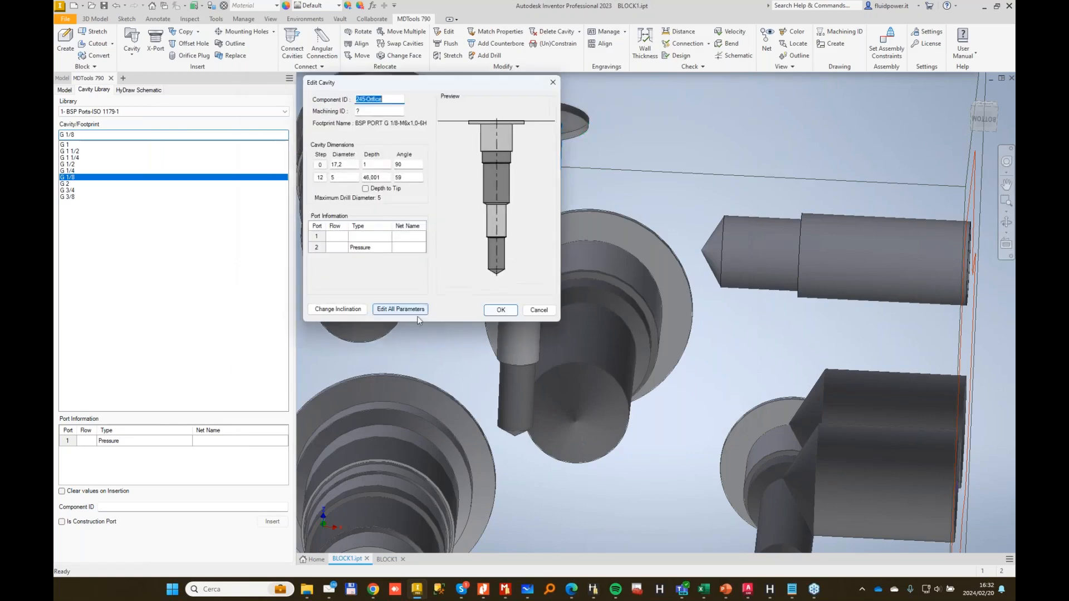
pyautogui.click(429, 304)
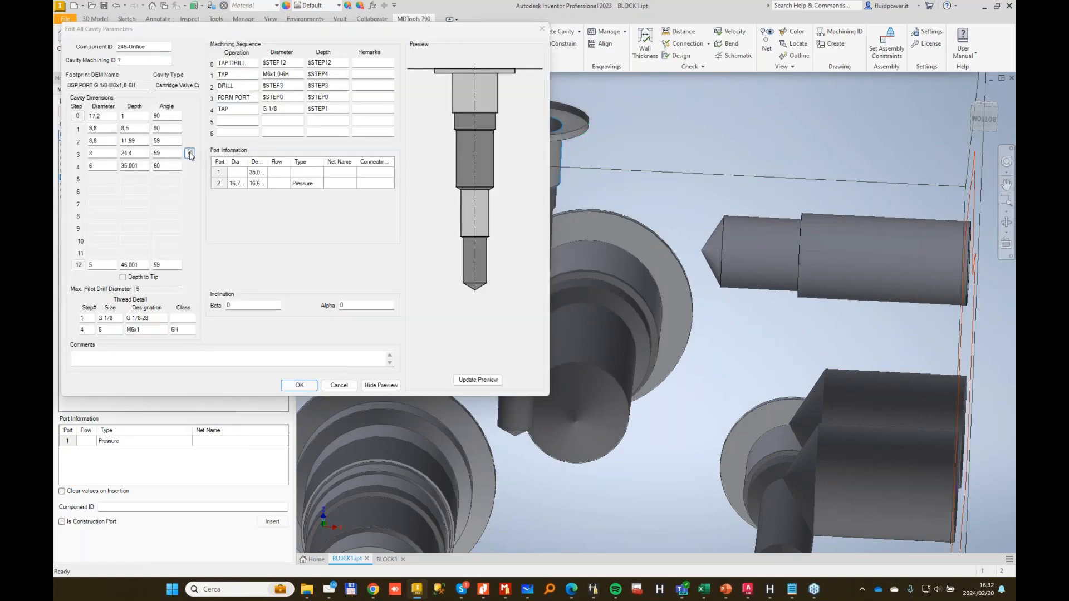
pyautogui.click(189, 154)
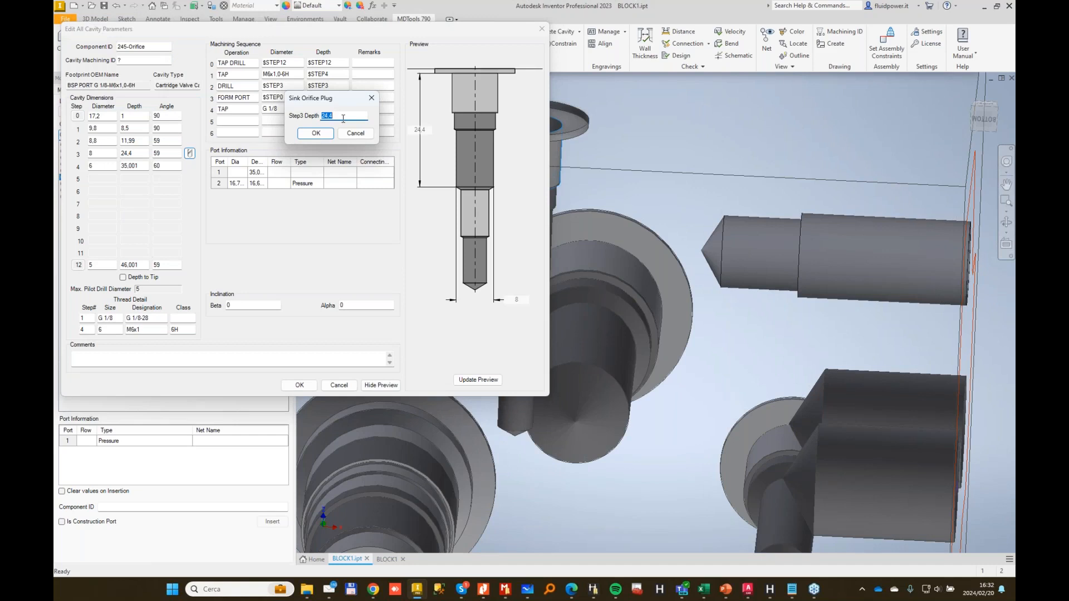
pyautogui.press('Return')
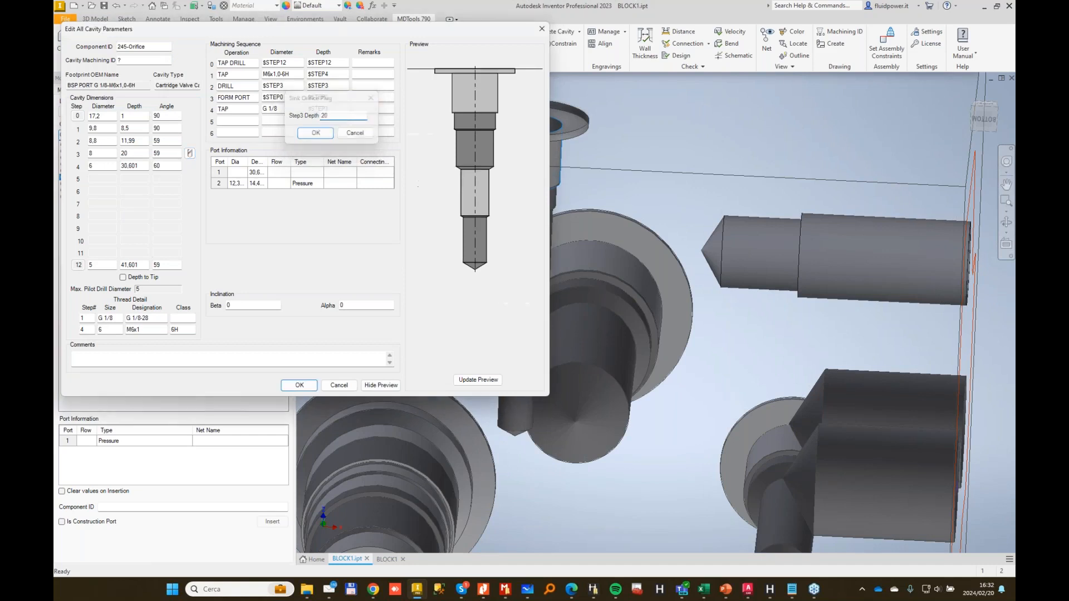
pyautogui.click(298, 385)
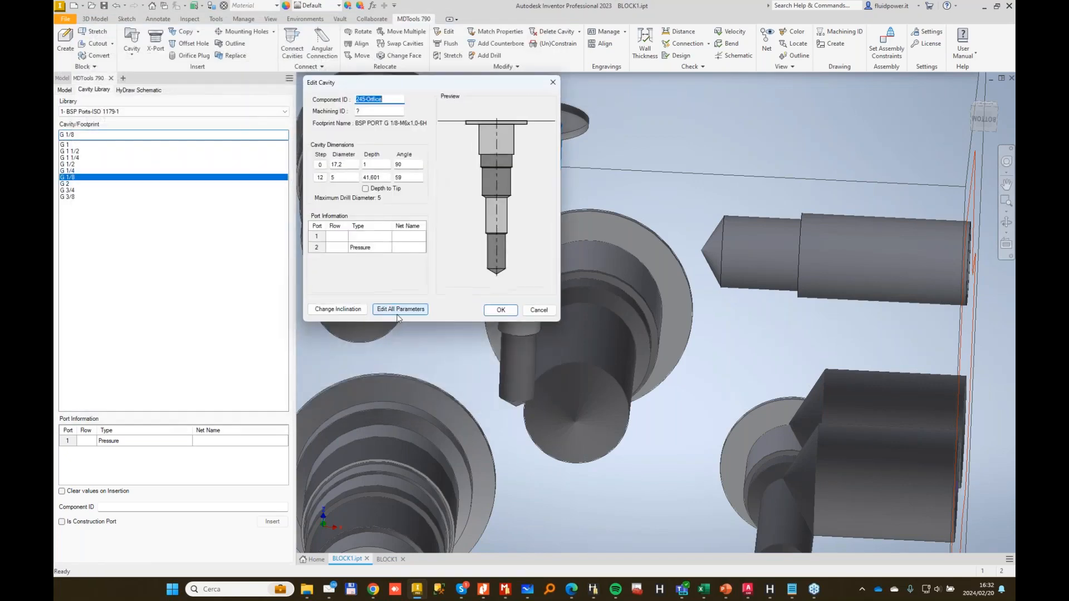
# Set the sink depth of step 3 to 40 for the orifice plug in the 245-Orifice cavity.
pyautogui.click(399, 310)
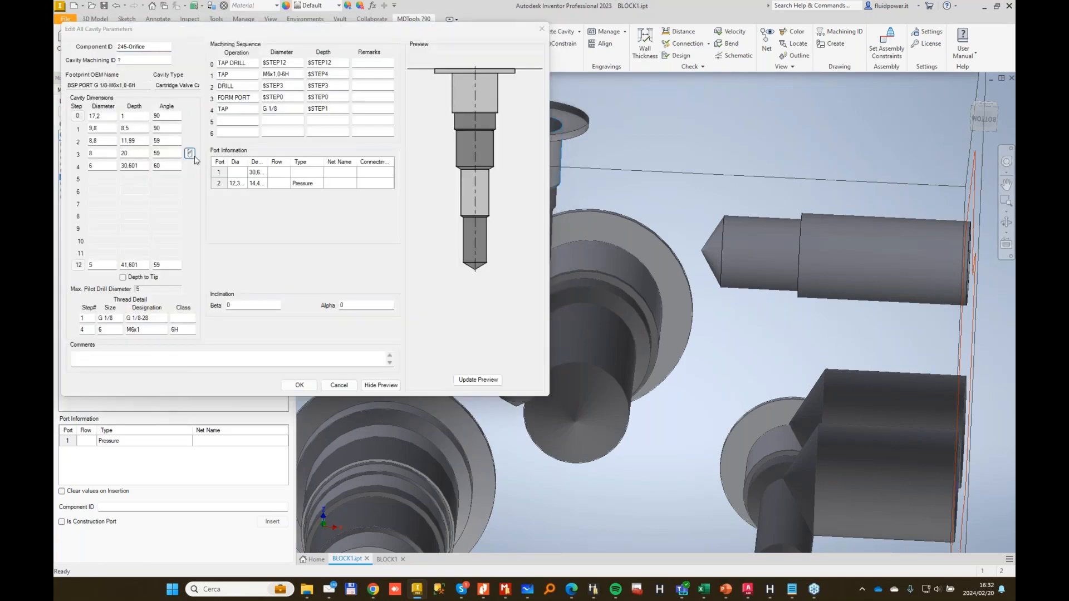
pyautogui.click(190, 153)
pyautogui.write('40')
pyautogui.press('Return')
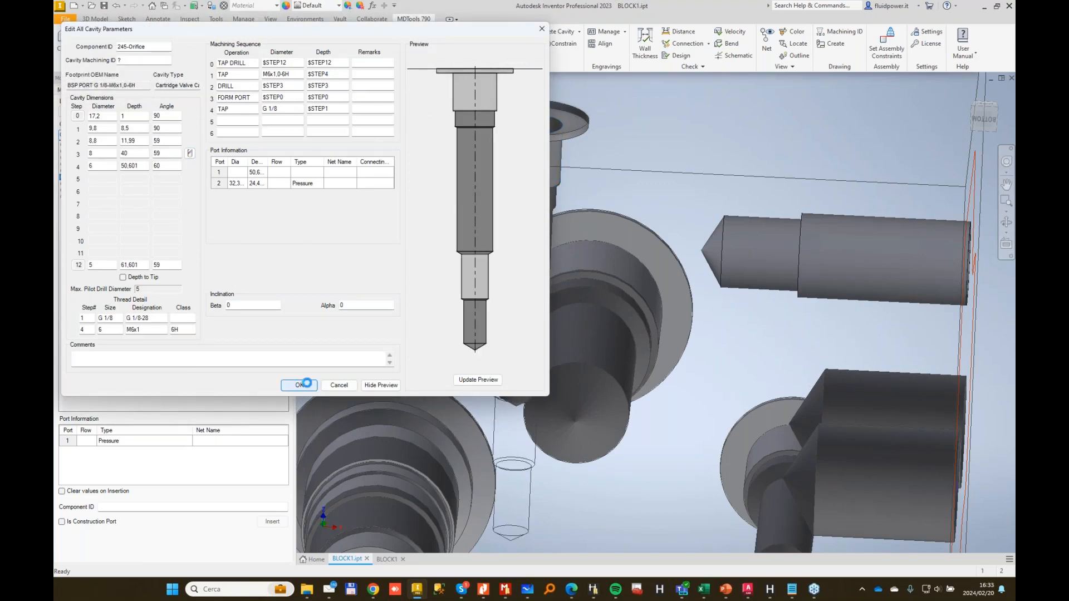
pyautogui.click(300, 385)
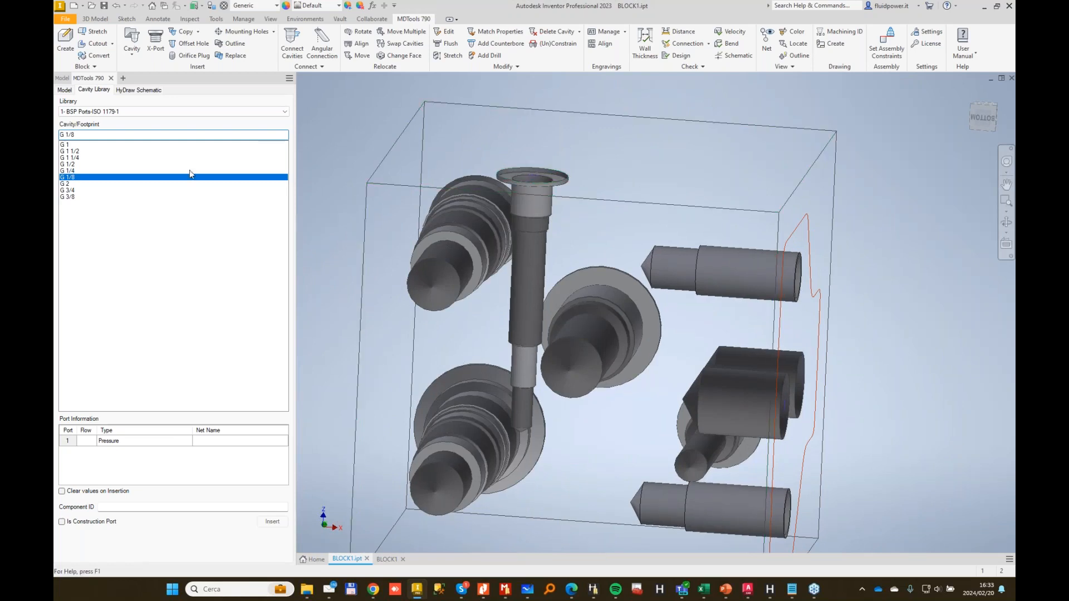
# Insert another G 1/8 port with component ID 4 at X 53, Y 51 on the same face as port 245.
pyautogui.click(150, 508)
pyautogui.write('4')
pyautogui.click(272, 521)
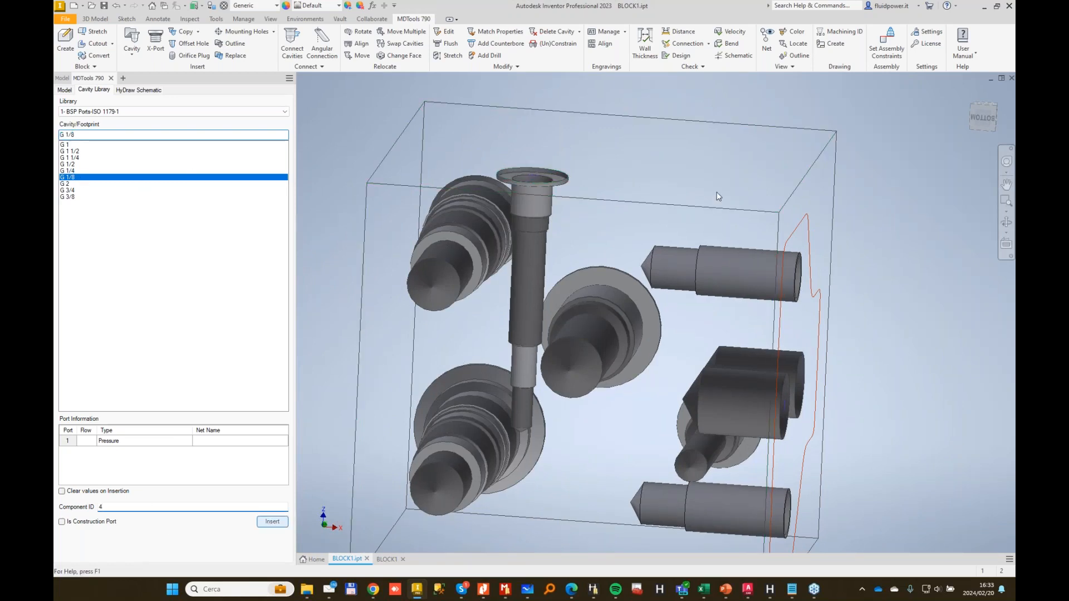
pyautogui.click(613, 162)
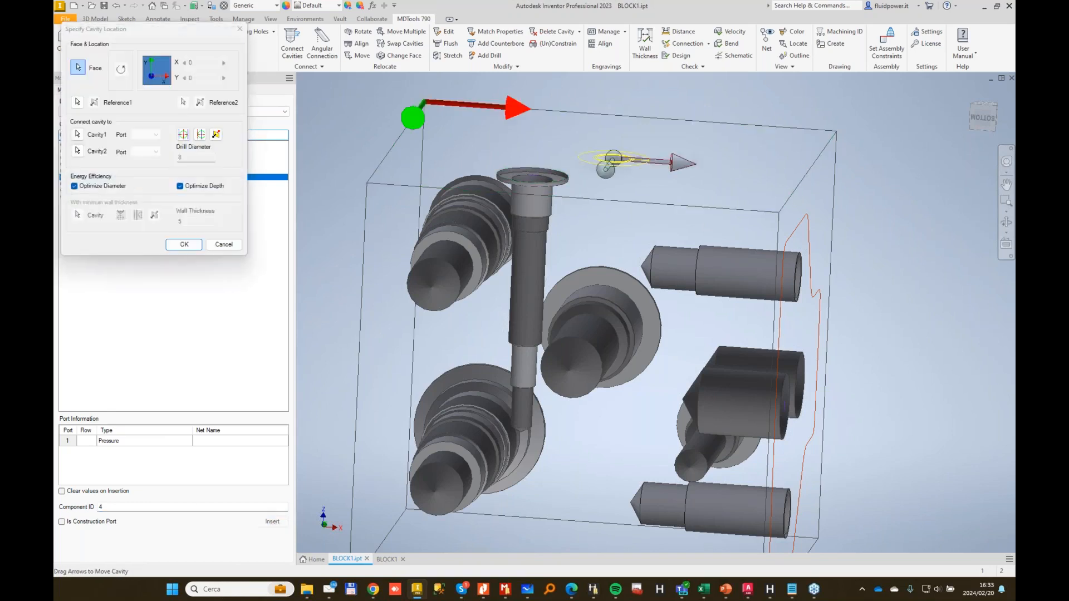
pyautogui.click(184, 245)
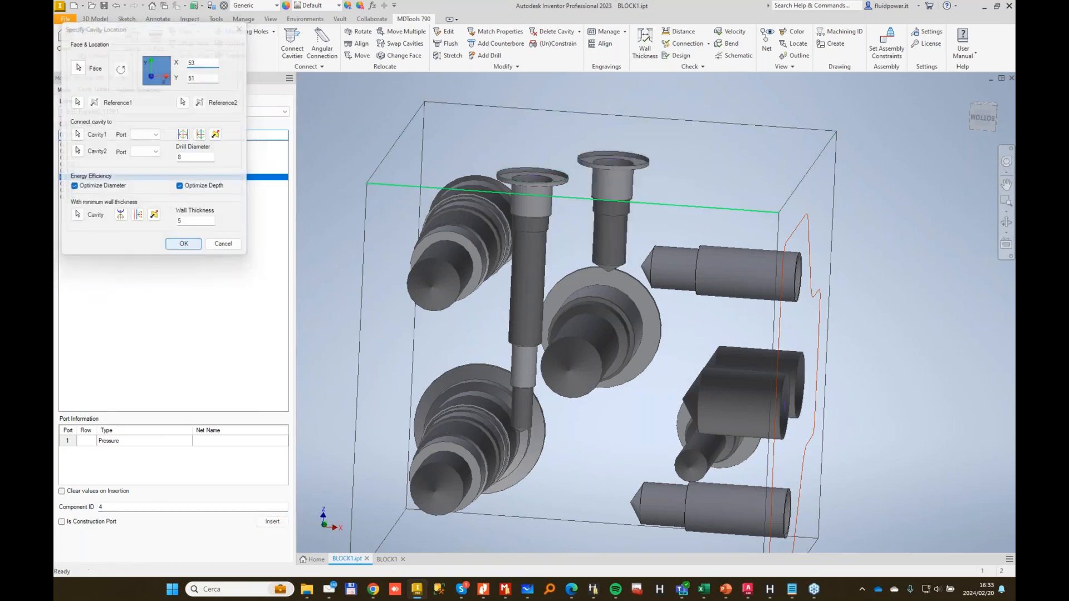
# Try to insert an NPT 1/16 cavity from the NPT Ports library as an orifice plug merged with port 4.
pyautogui.click(190, 55)
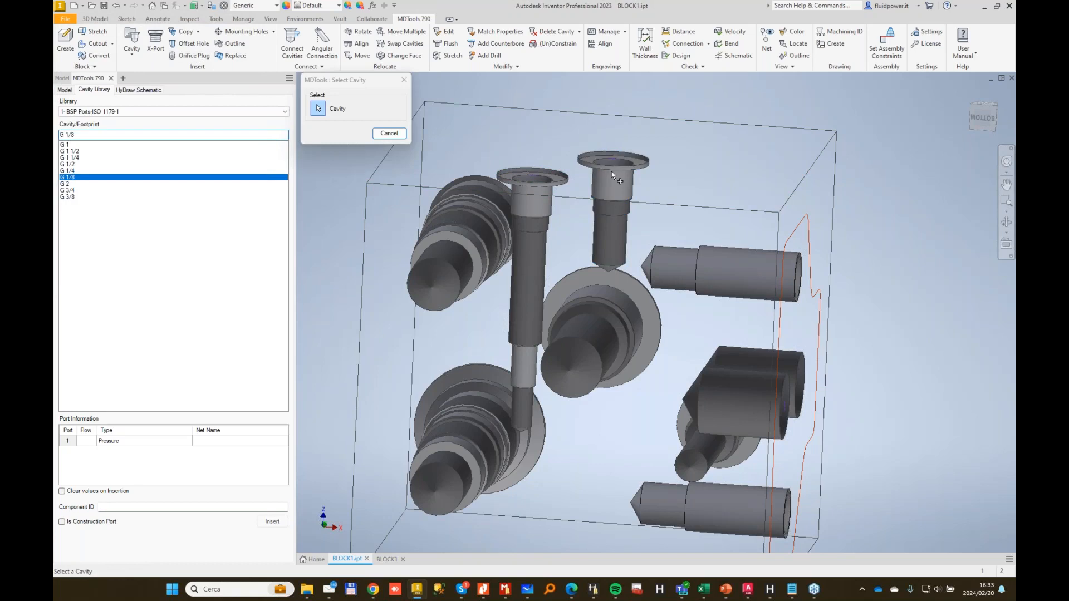
pyautogui.click(612, 173)
pyautogui.click(83, 84)
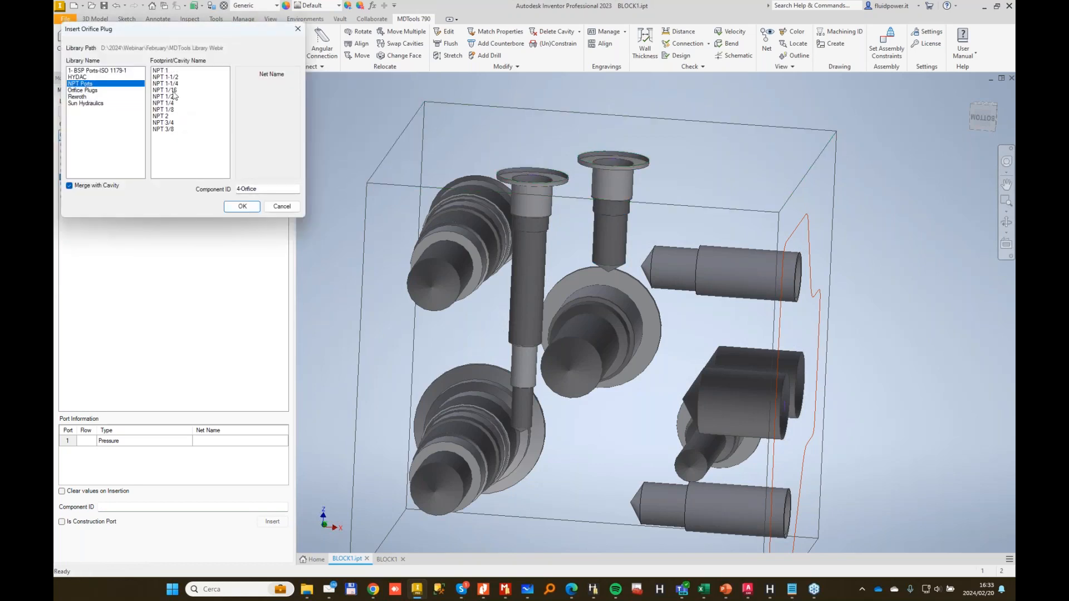
pyautogui.click(173, 91)
pyautogui.click(242, 206)
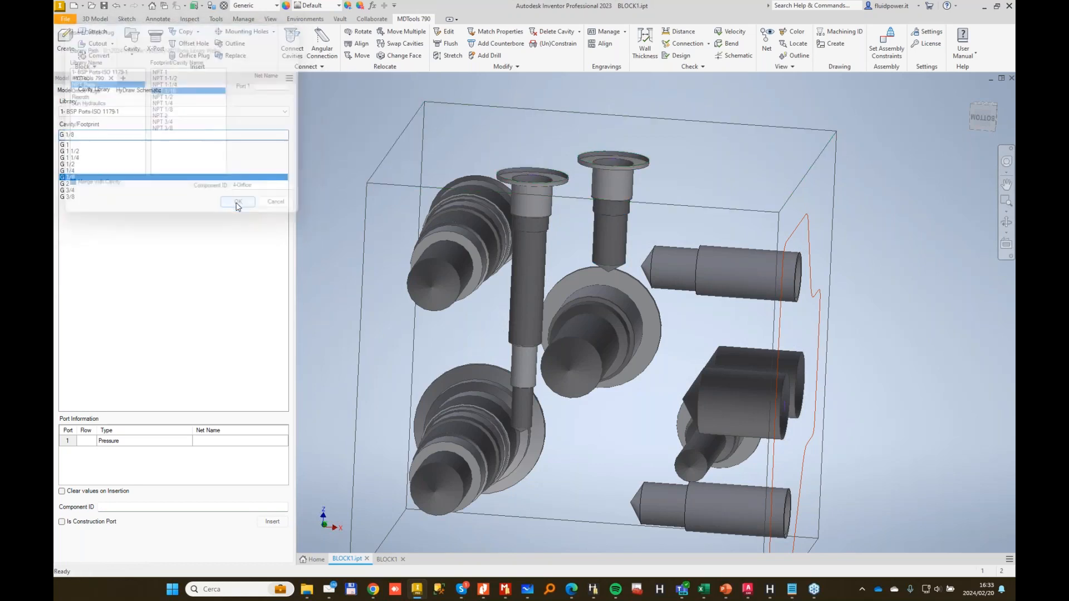
pyautogui.click(202, 135)
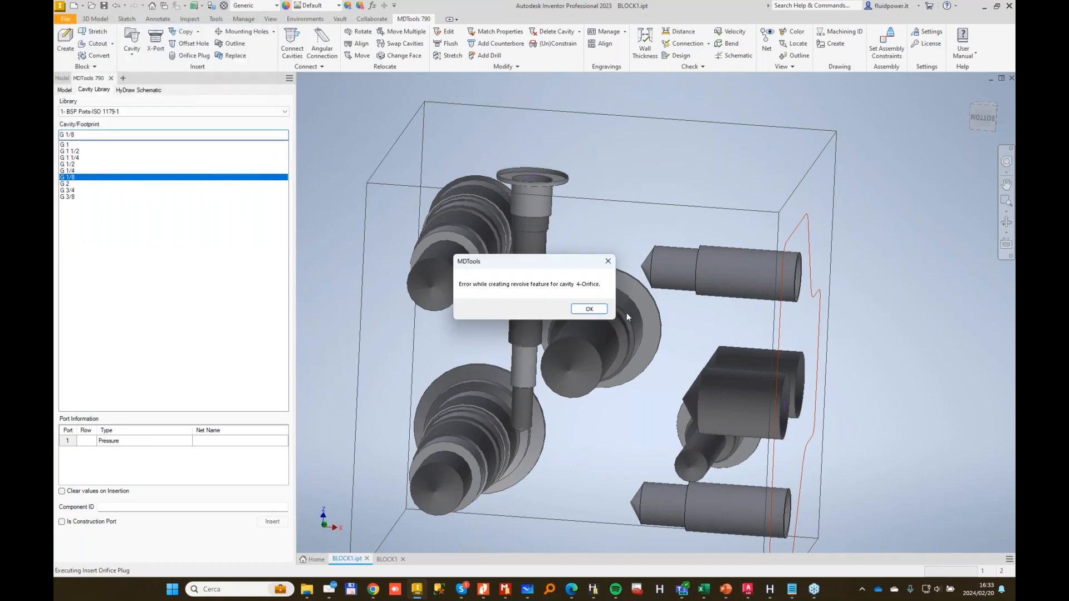
pyautogui.click(591, 310)
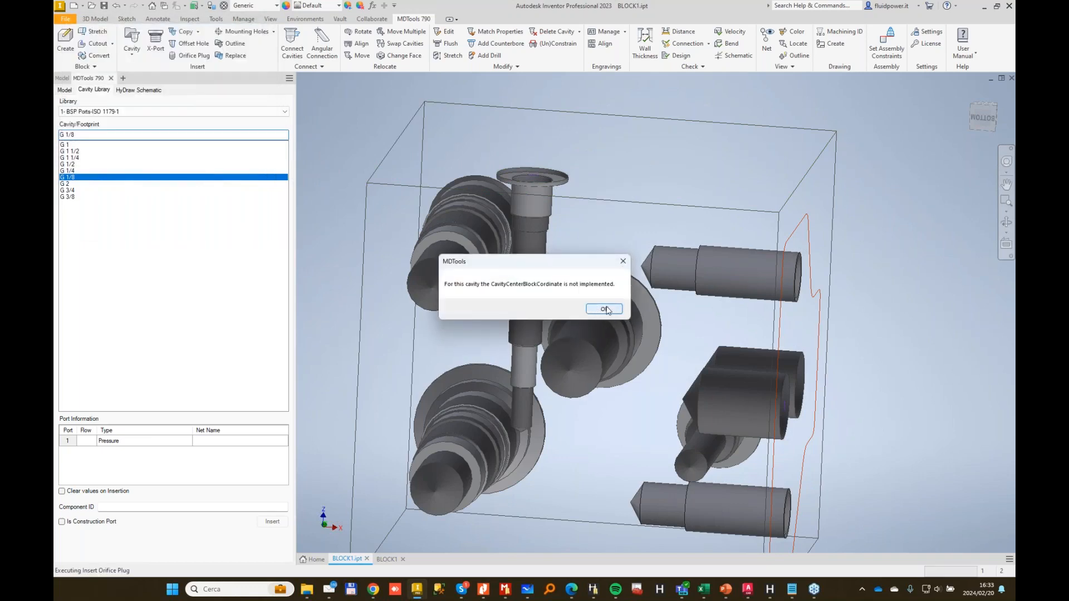
pyautogui.click(605, 309)
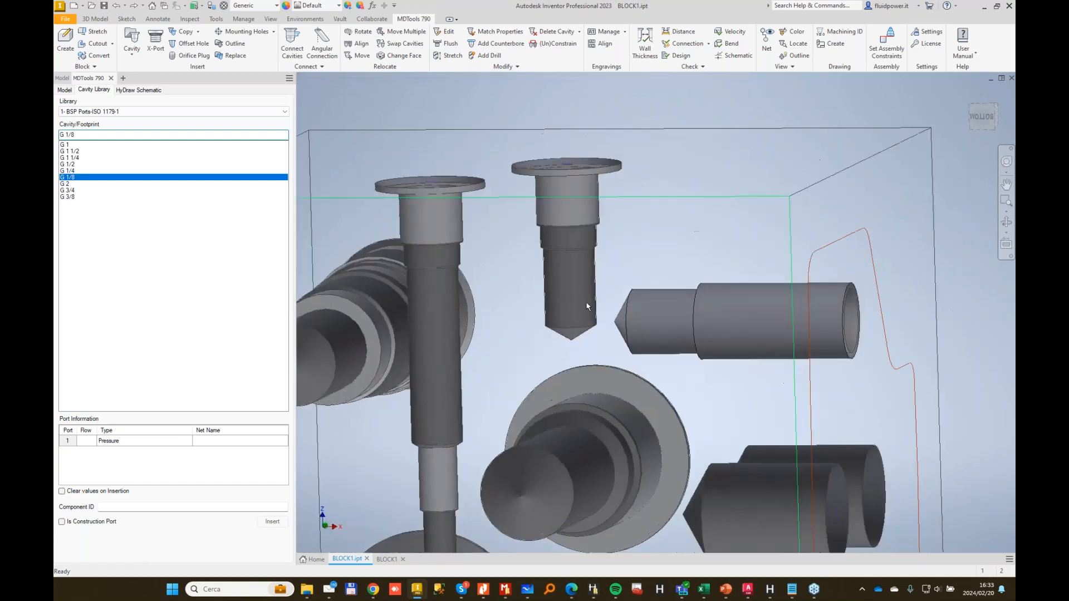
# Set the step 12 drill angle of port 4 to 90.
pyautogui.click(446, 34)
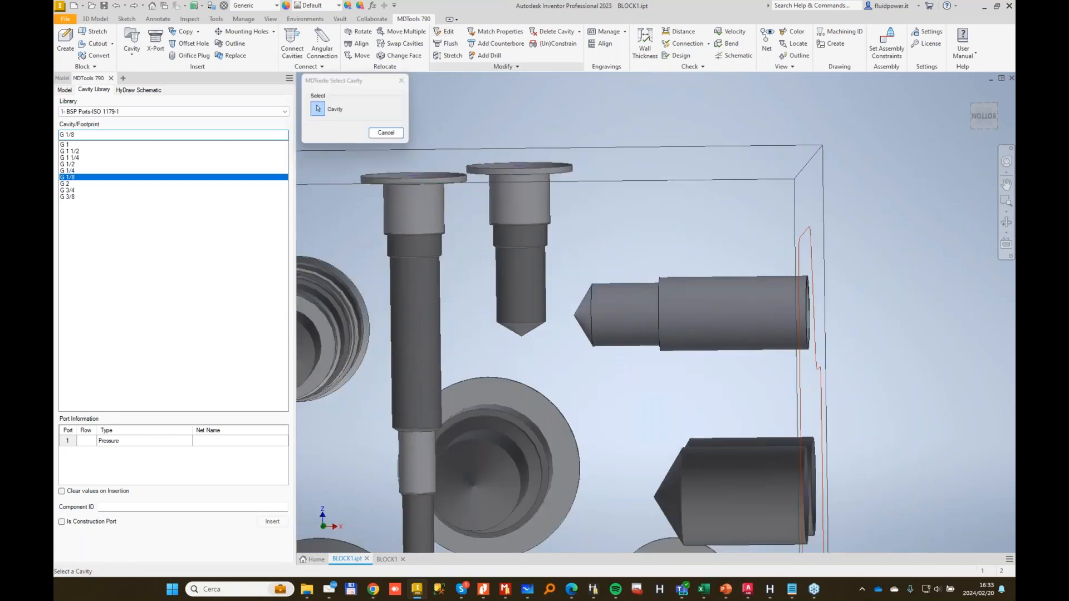
pyautogui.click(539, 216)
pyautogui.doubleClick(407, 177)
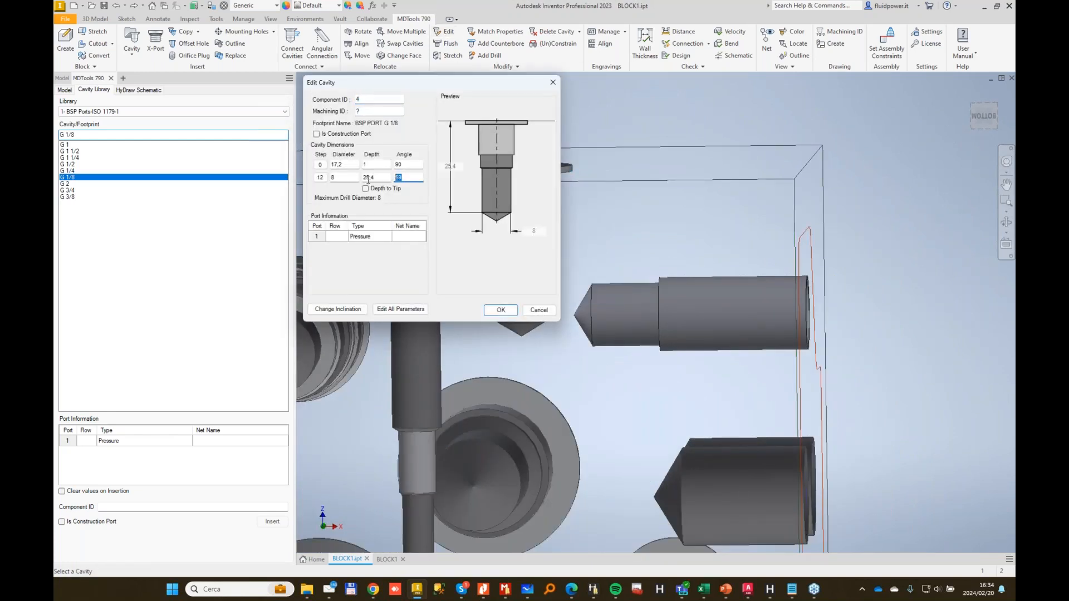
pyautogui.write('90')
pyautogui.press('Return')
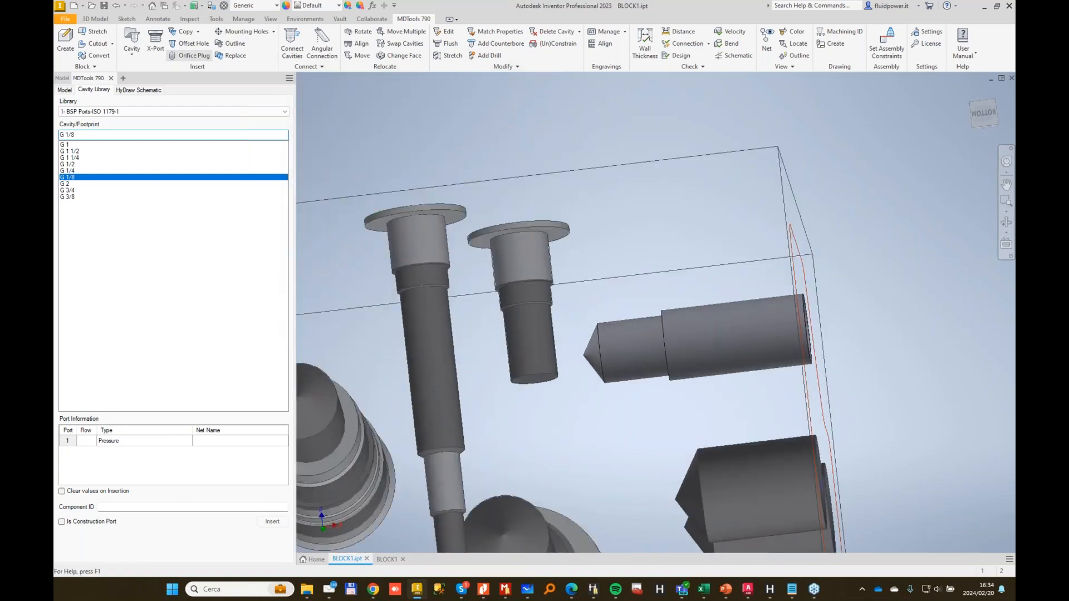
# Insert the NPT 1/16 orifice plug into port 4, merged with the cavity, keeping the proposed machining sequence.
pyautogui.click(189, 56)
pyautogui.click(529, 268)
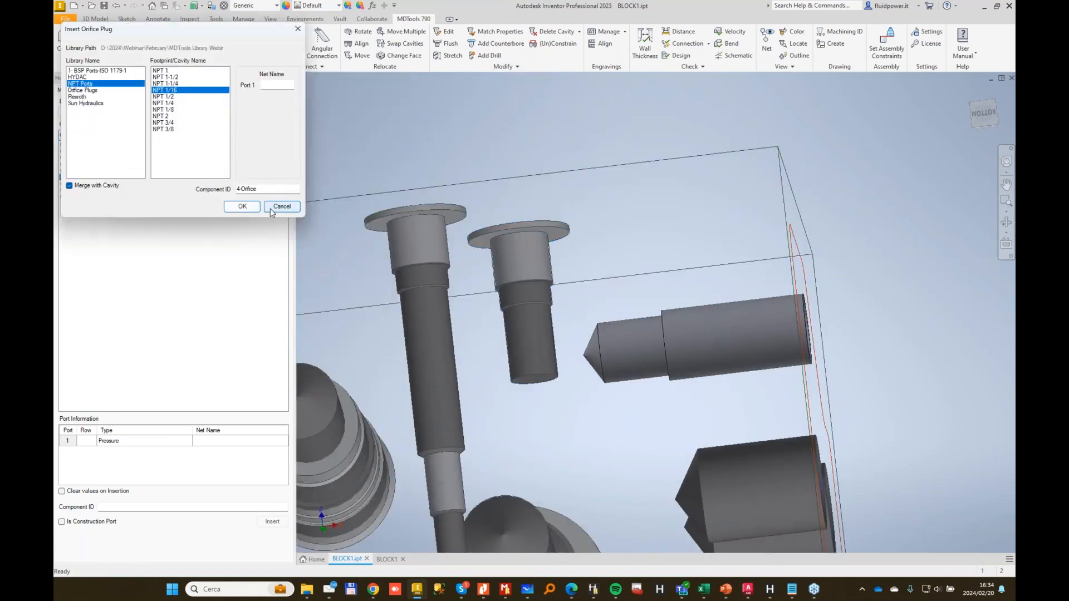
pyautogui.click(243, 207)
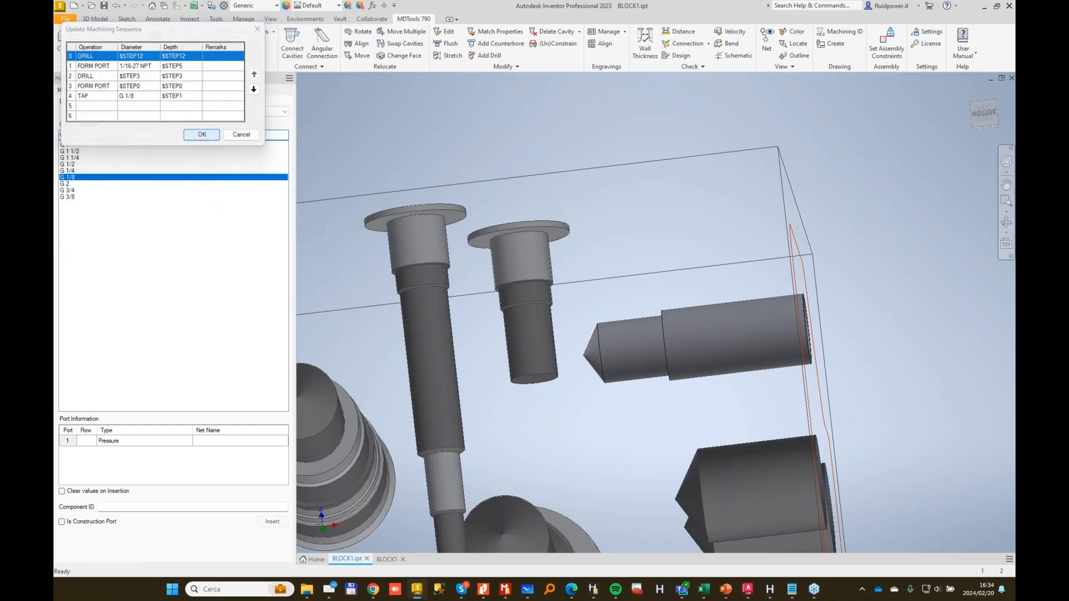
pyautogui.click(201, 134)
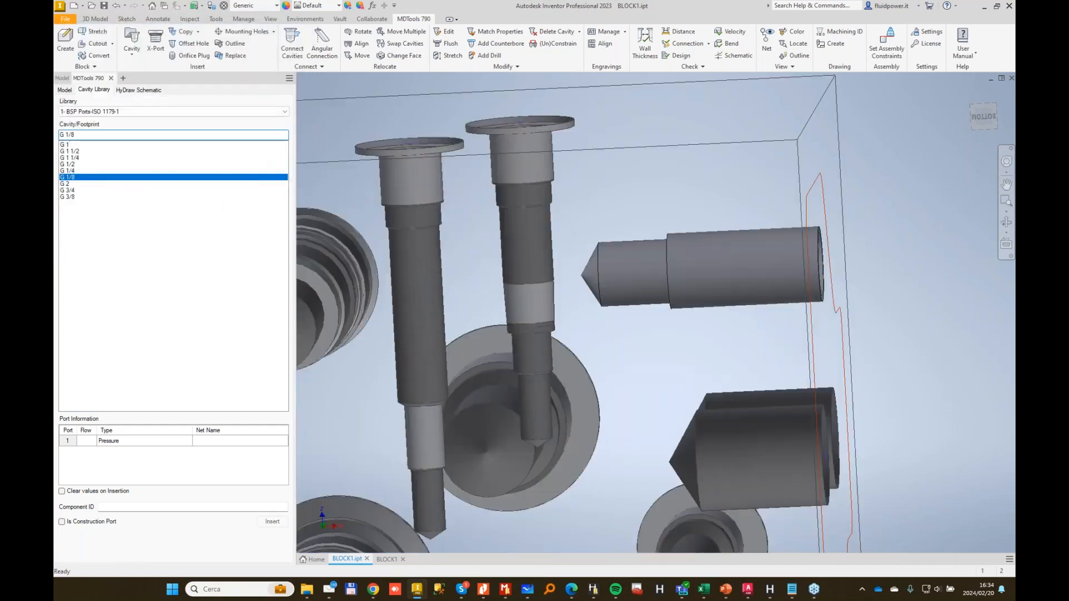
# Sink the NPT 1/16 orifice plug of the 4-Orifice cavity to a step 3 depth of 30.
pyautogui.keyDown('shift'); pyautogui.moveTo(629, 198); pyautogui.dragTo(590, 197, button='middle'); pyautogui.keyUp('shift')
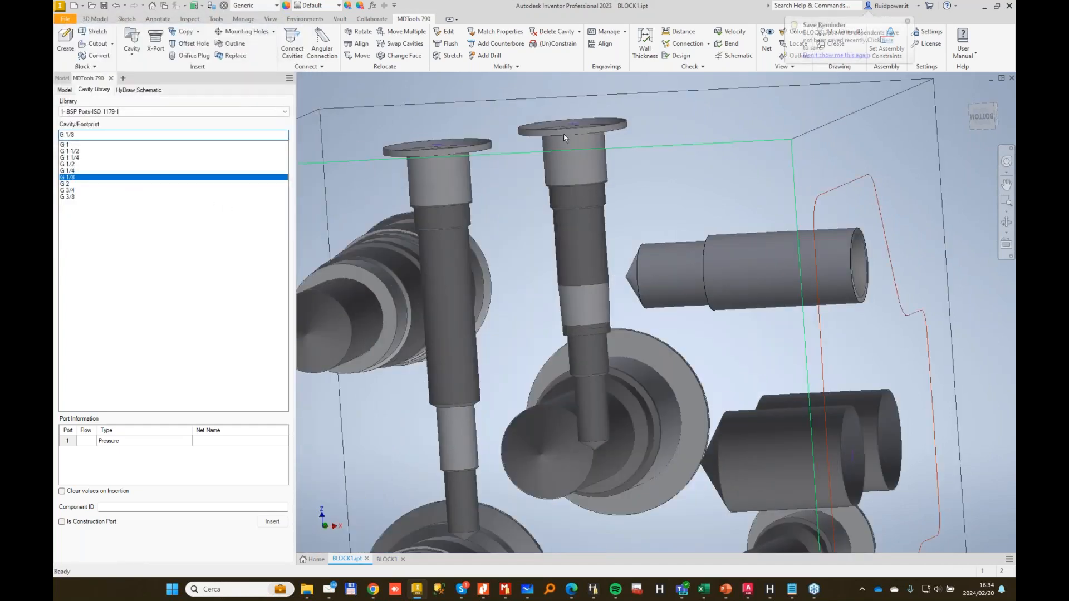
pyautogui.click(448, 31)
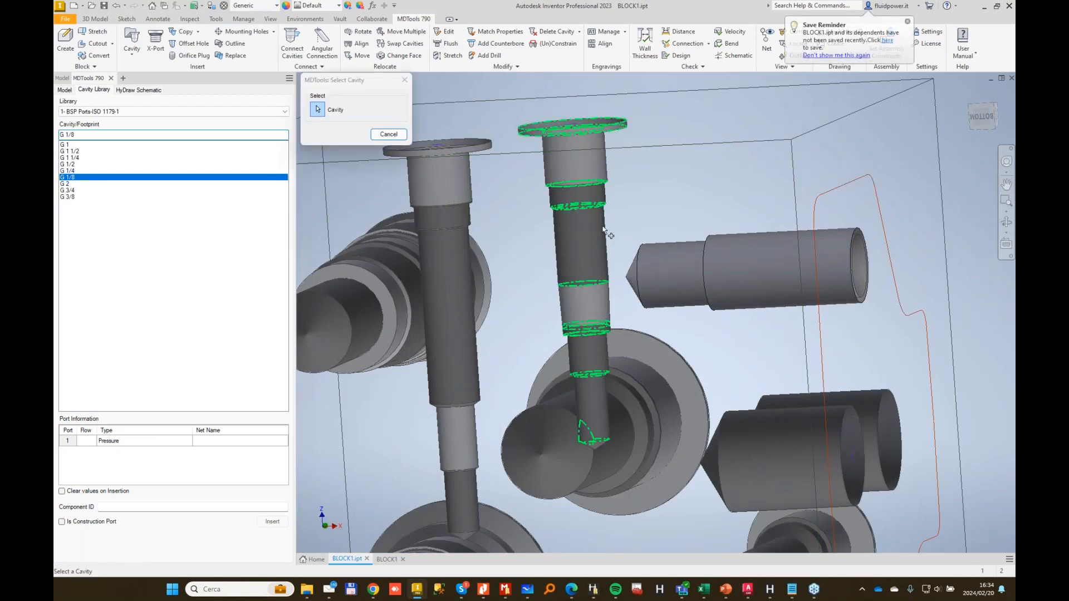
pyautogui.click(604, 233)
pyautogui.click(408, 307)
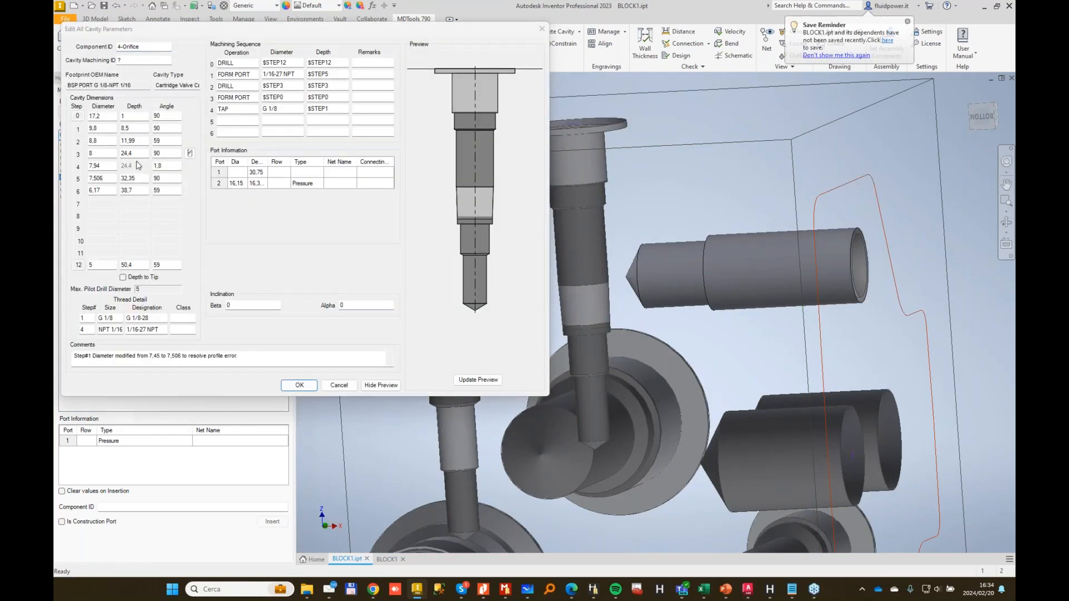
pyautogui.click(136, 154)
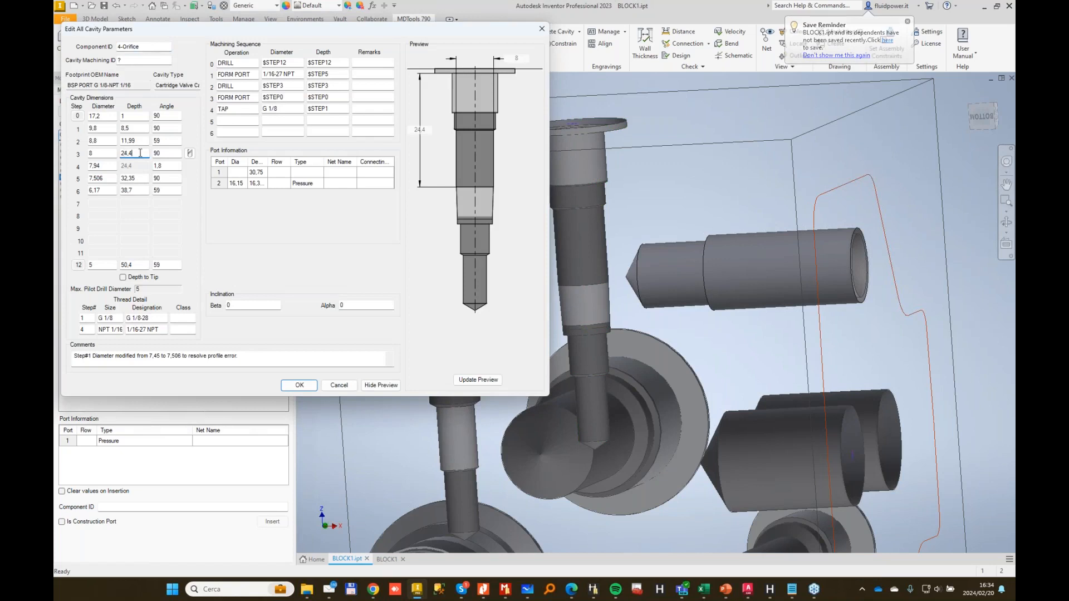
pyautogui.click(191, 154)
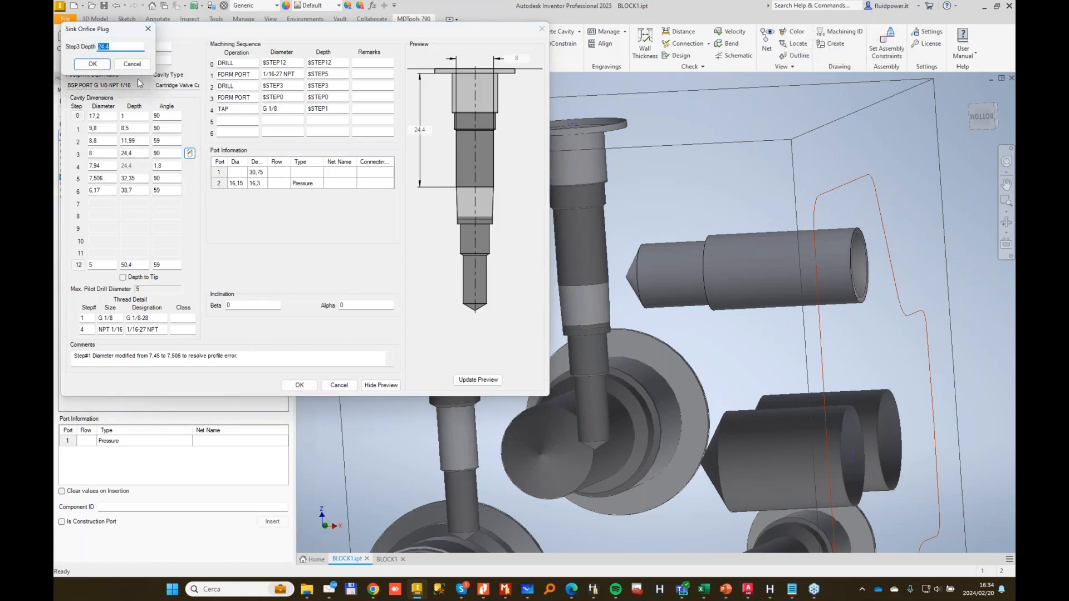
pyautogui.write('30')
pyautogui.press('Return')
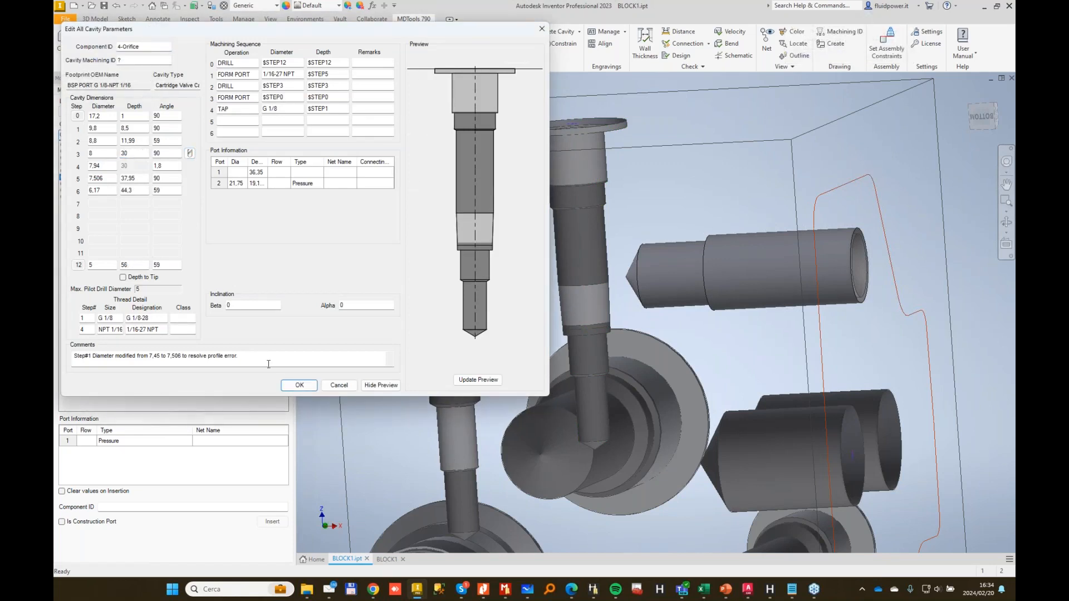
pyautogui.click(298, 385)
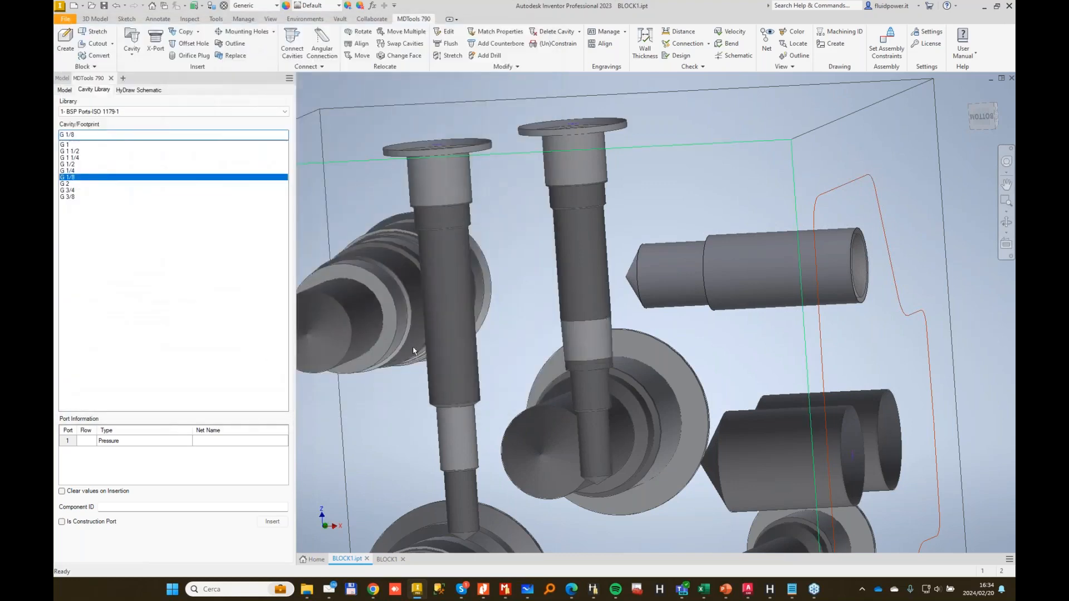
# Examine both orifice cavities in the block and the 4-Orifice cavity's dimensions and preview, leaving them unchanged.
pyautogui.keyDown('shift'); pyautogui.moveTo(496, 415); pyautogui.dragTo(423, 412, button='middle'); pyautogui.keyUp('shift')
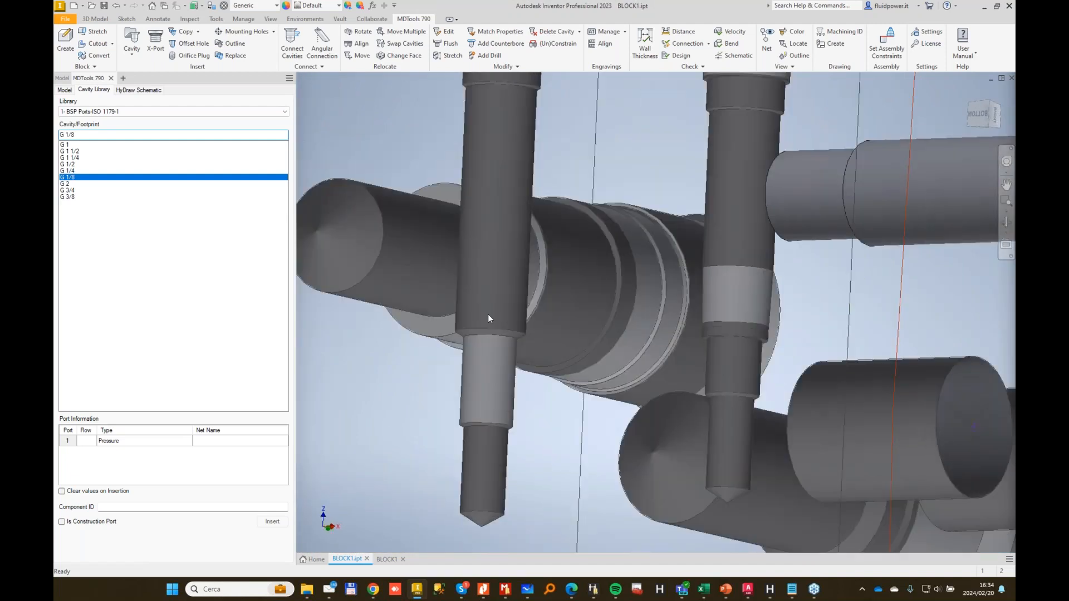
pyautogui.scroll(-2, 519, 335)
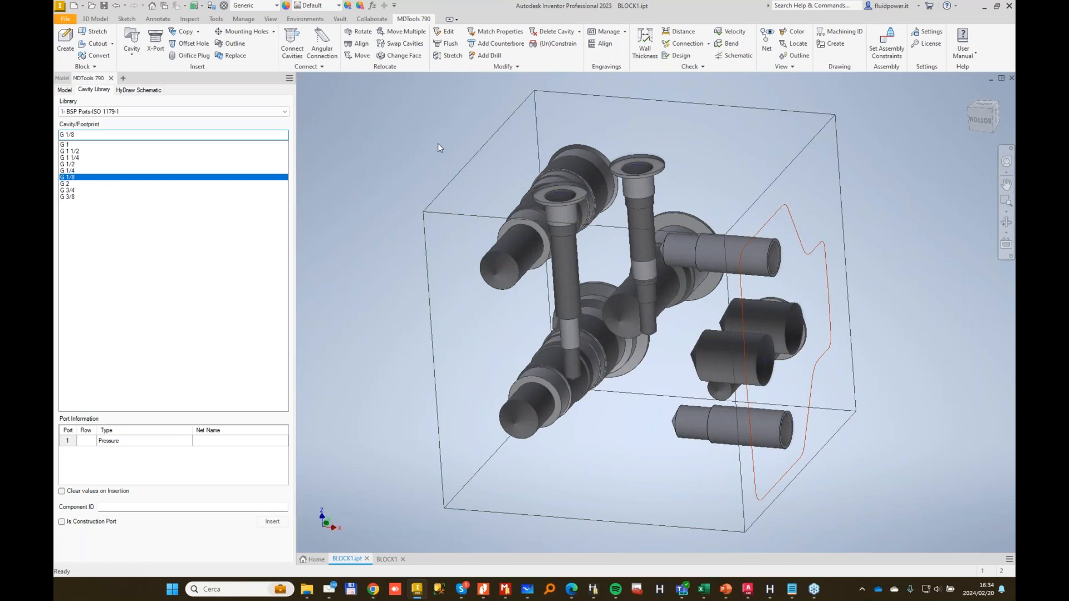
pyautogui.doubleClick(640, 171)
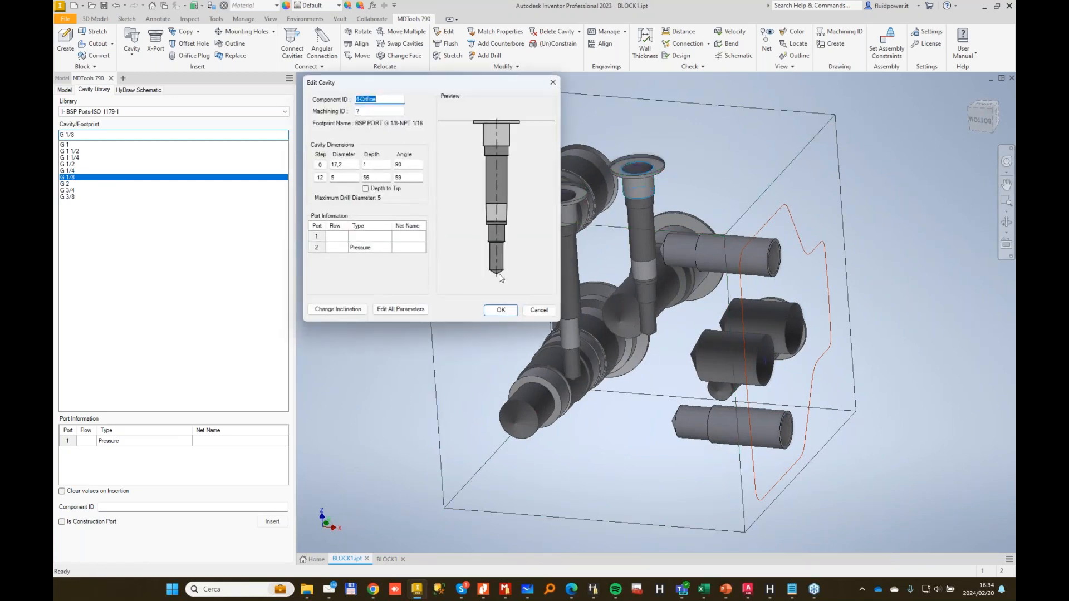
pyautogui.click(539, 311)
# Switch to MDTools Library Manager and display the M5x0.8-6H cavity of the Orifice Plugs library.
pyautogui.click(504, 589)
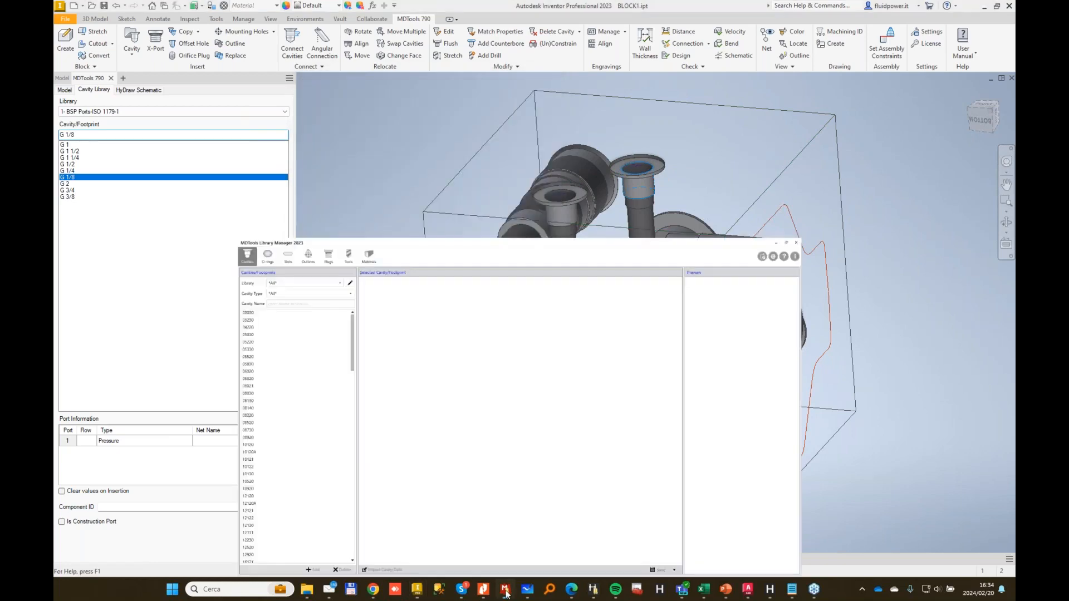
pyautogui.click(233, 80)
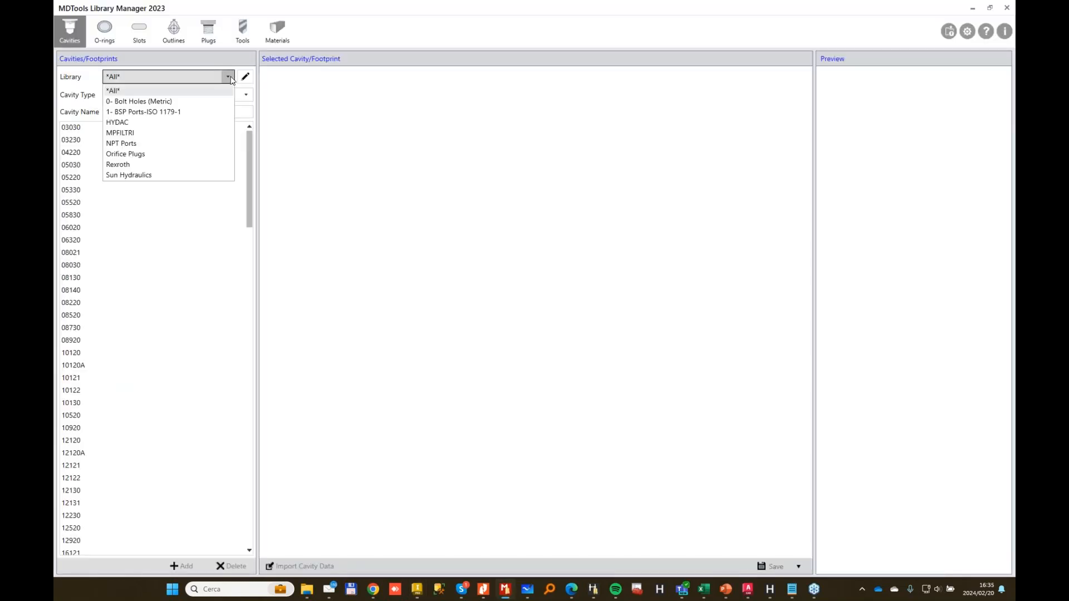
pyautogui.click(137, 155)
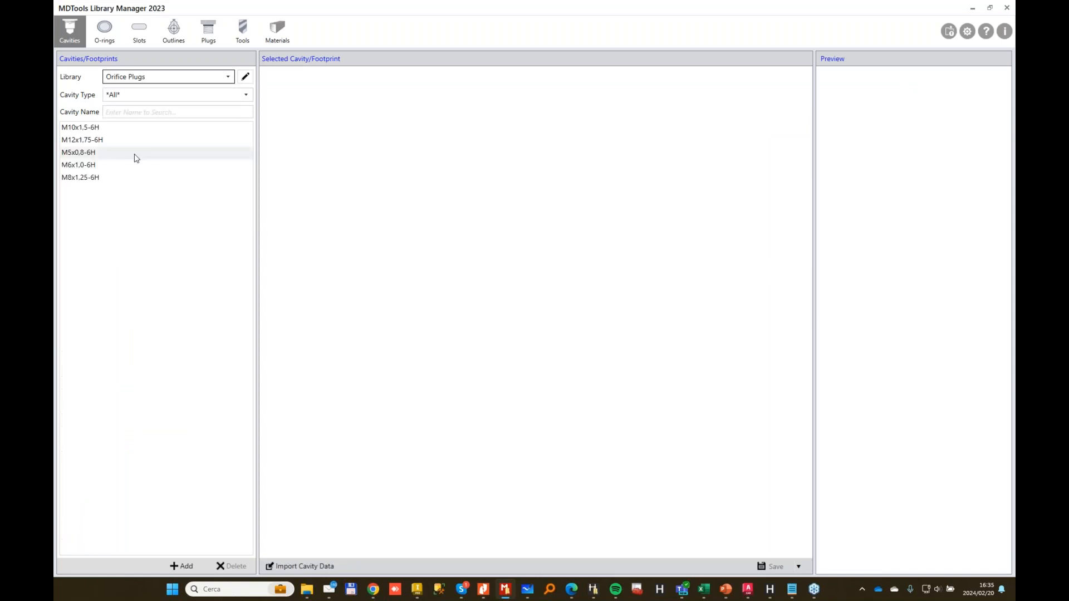
pyautogui.click(104, 154)
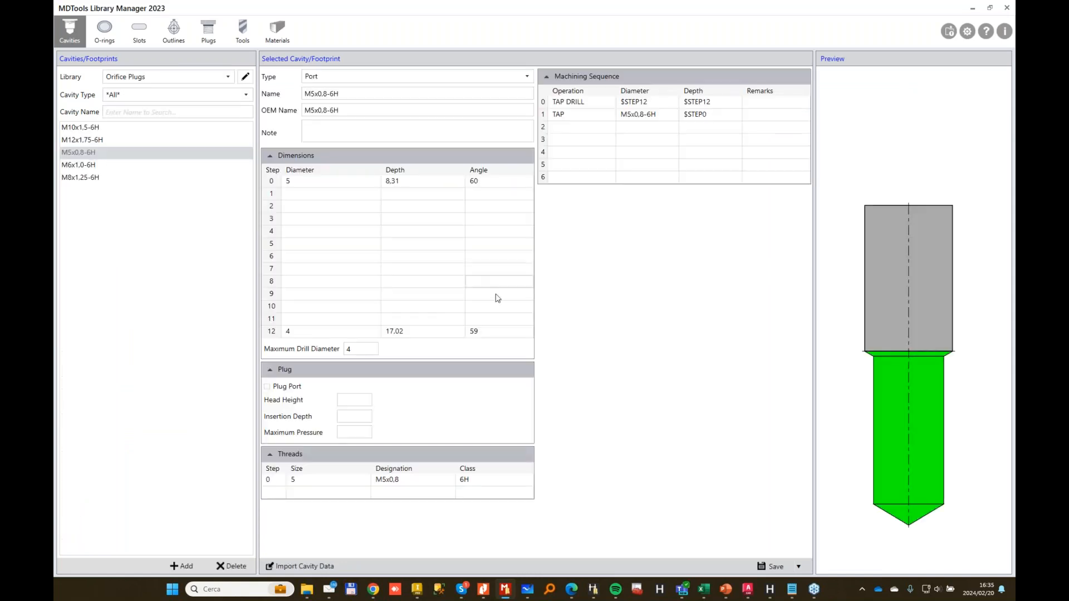
pyautogui.click(316, 78)
pyautogui.click(316, 79)
# Switch to Microsoft Whiteboard and examine the Series RK, RB threaded check valve catalogue extract.
pyautogui.moveTo(527, 590)
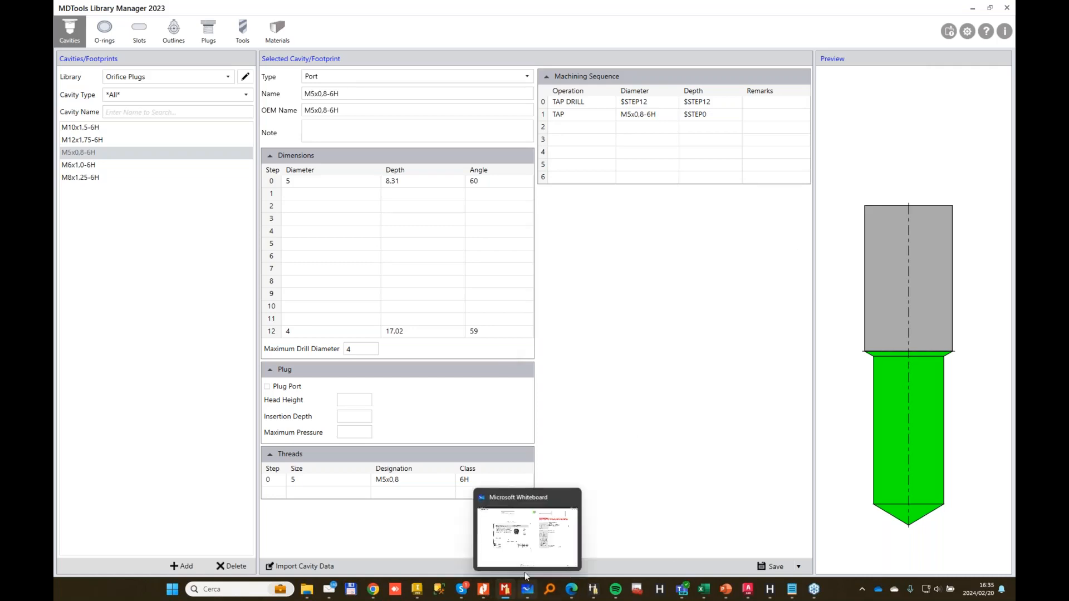
pyautogui.click(533, 542)
pyautogui.scroll(3, 402, 234)
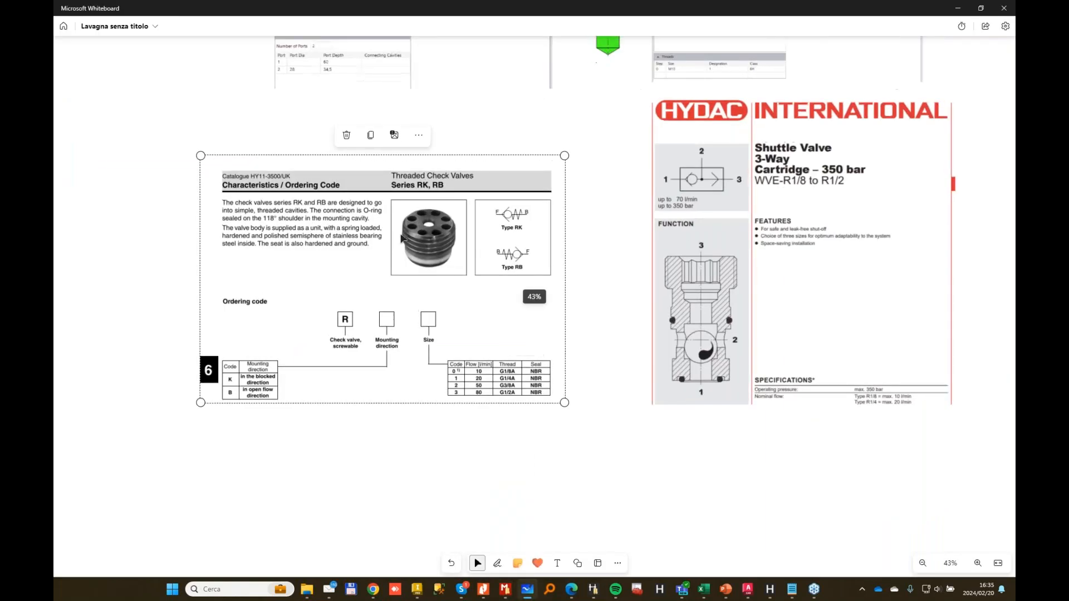
pyautogui.scroll(1, 402, 234)
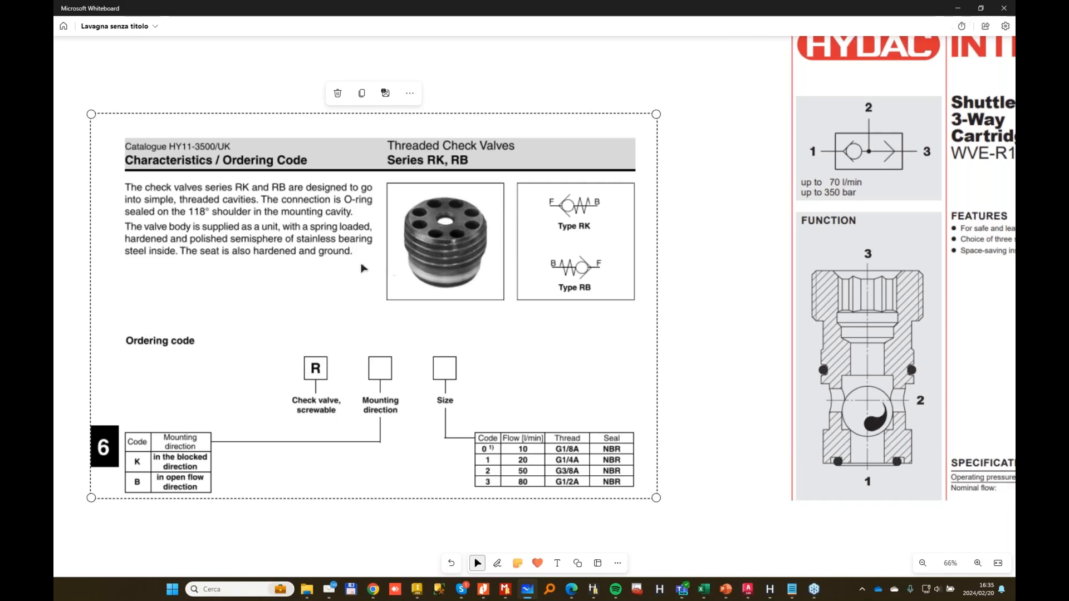
pyautogui.click(667, 238)
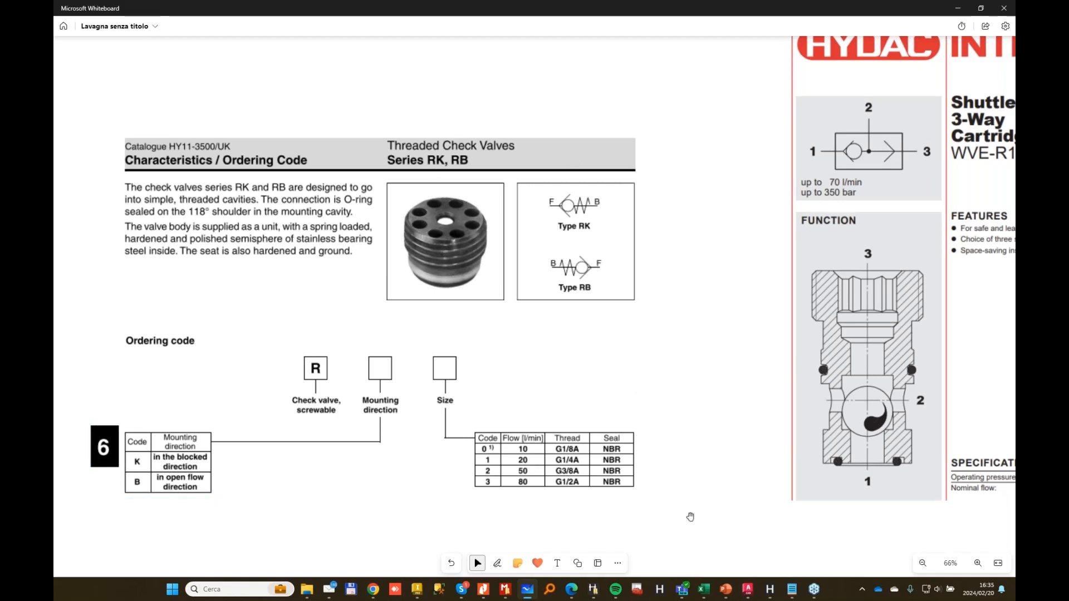
# Sketch the outline of a stepped cavity with a blue pen in the empty area below the check valve ordering code.
pyautogui.moveTo(690, 518); pyautogui.dragTo(721, 286)
pyautogui.click(497, 563)
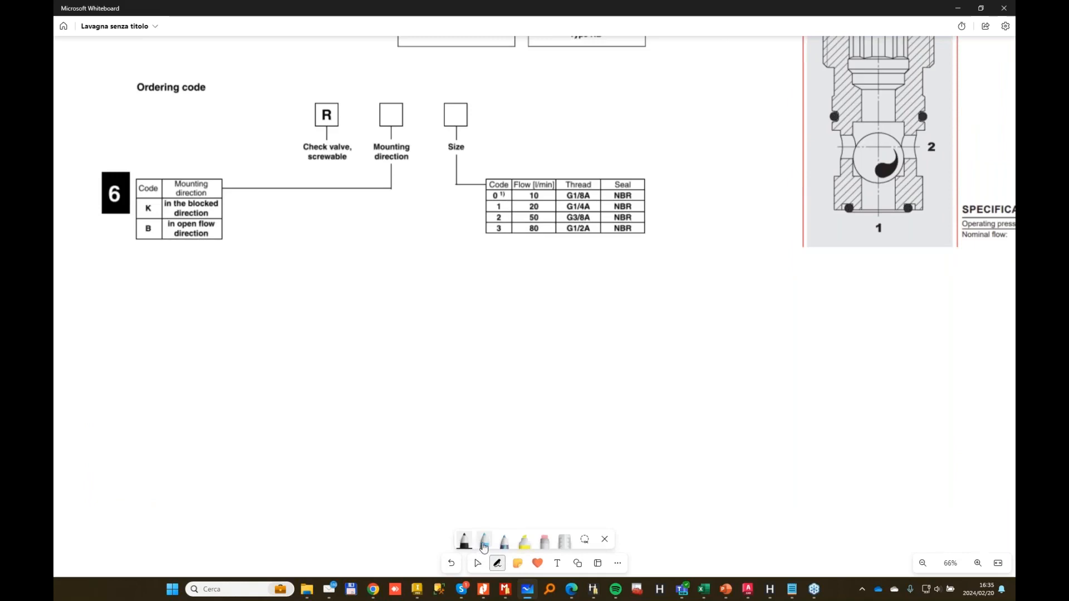
pyautogui.click(483, 544)
pyautogui.moveTo(307, 270)
pyautogui.mouseDown()
pyautogui.moveTo(326, 269)
pyautogui.moveTo(330, 441)
pyautogui.moveTo(342, 494)
pyautogui.moveTo(370, 521)
pyautogui.moveTo(373, 576)
pyautogui.moveTo(405, 525)
pyautogui.moveTo(430, 438)
pyautogui.mouseUp()
pyautogui.moveTo(448, 320); pyautogui.dragTo(449, 257)
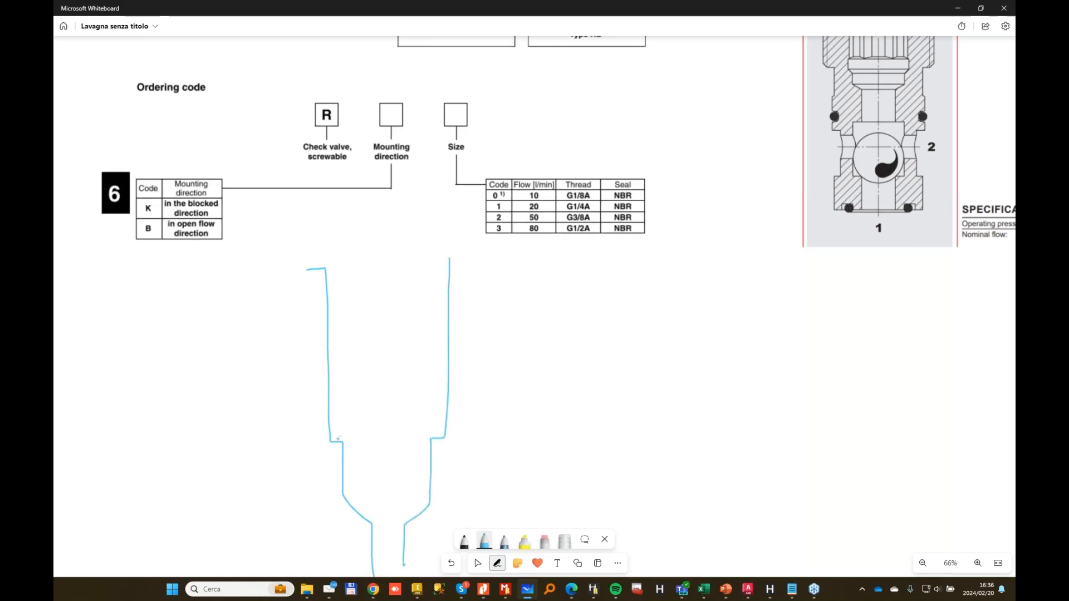
pyautogui.moveTo(332, 443); pyautogui.dragTo(446, 436)
# Draw the block's surface line on both sides of the sketched cavity and hatch the material beneath it.
pyautogui.moveTo(449, 258); pyautogui.dragTo(567, 261)
pyautogui.moveTo(309, 269)
pyautogui.mouseDown()
pyautogui.moveTo(192, 269)
pyautogui.moveTo(142, 301)
pyautogui.mouseUp()
pyautogui.moveTo(276, 267); pyautogui.dragTo(231, 300)
pyautogui.moveTo(318, 269); pyautogui.dragTo(257, 322)
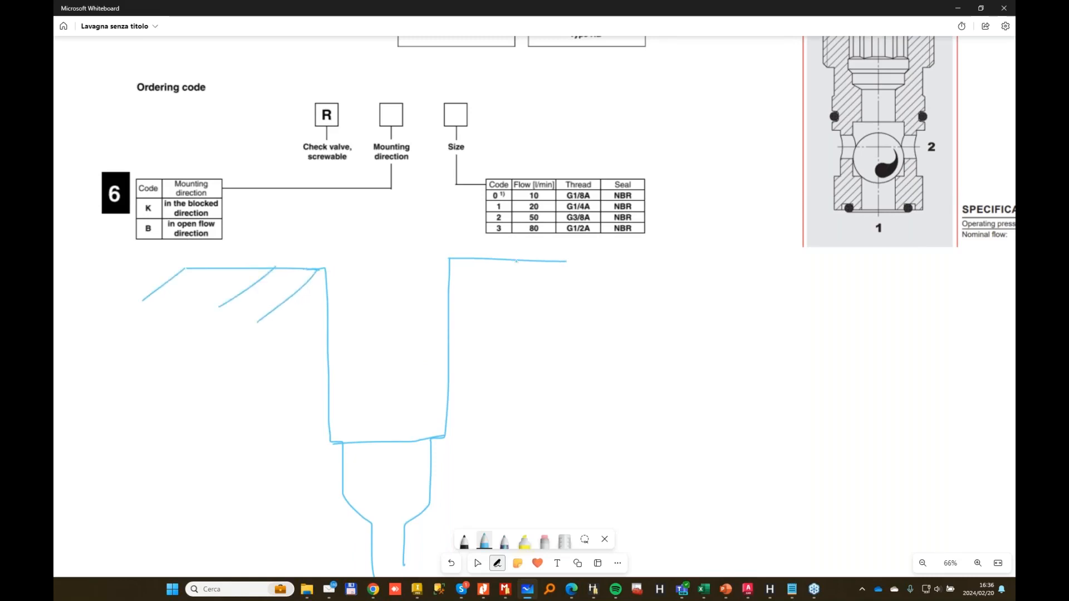
pyautogui.moveTo(522, 259); pyautogui.dragTo(451, 300)
pyautogui.moveTo(573, 270); pyautogui.dragTo(518, 311)
pyautogui.moveTo(634, 261); pyautogui.dragTo(550, 331)
# Sketch the valve insert seated on the cavity shoulder, the plug closing the cavity, and a cross-drilled passage beside it.
pyautogui.moveTo(332, 376)
pyautogui.mouseDown()
pyautogui.moveTo(421, 365)
pyautogui.moveTo(453, 430)
pyautogui.moveTo(324, 440)
pyautogui.moveTo(352, 371)
pyautogui.moveTo(449, 432)
pyautogui.moveTo(411, 432)
pyautogui.mouseUp()
pyautogui.moveTo(310, 226)
pyautogui.mouseDown()
pyautogui.moveTo(324, 309)
pyautogui.moveTo(445, 224)
pyautogui.moveTo(361, 91)
pyautogui.moveTo(311, 206)
pyautogui.mouseUp()
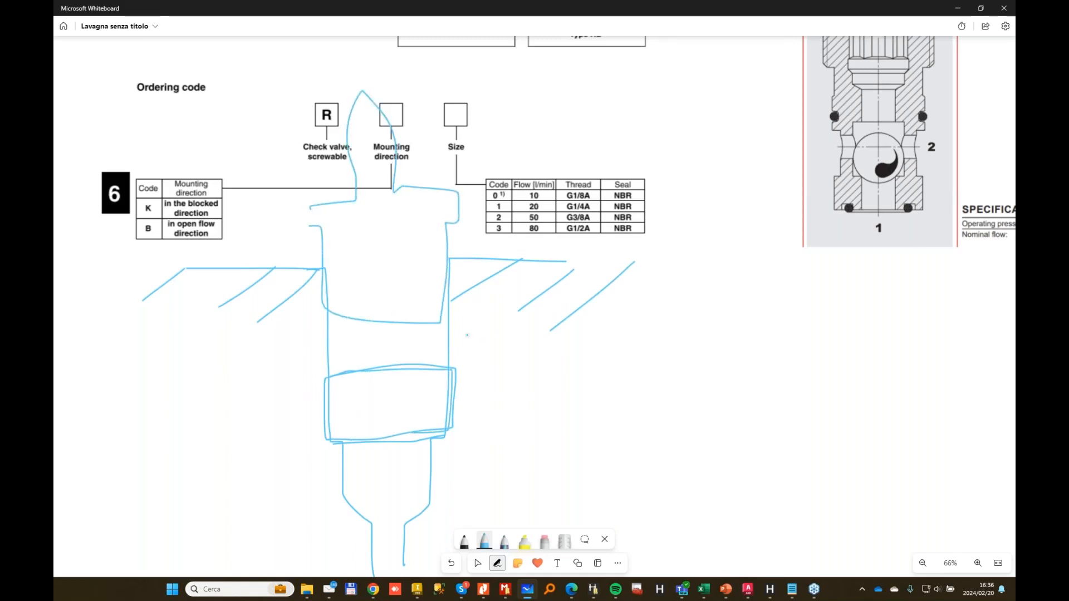
pyautogui.moveTo(459, 332); pyautogui.dragTo(644, 330)
pyautogui.moveTo(440, 374); pyautogui.dragTo(737, 363)
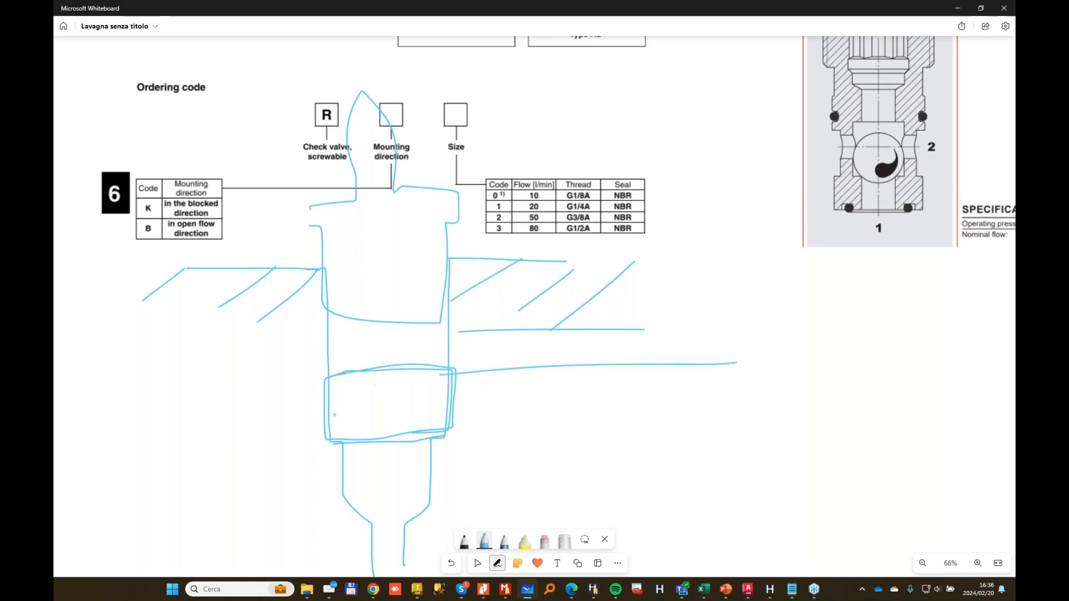
# Mark the valve insert with hatching and a symbol, label its connections 1 and 2, and write "2 way" beside the sketch.
pyautogui.moveTo(358, 387); pyautogui.dragTo(328, 425)
pyautogui.moveTo(382, 386); pyautogui.dragTo(361, 421)
pyautogui.moveTo(410, 393); pyautogui.dragTo(393, 407)
pyautogui.moveTo(379, 551); pyautogui.dragTo(393, 555)
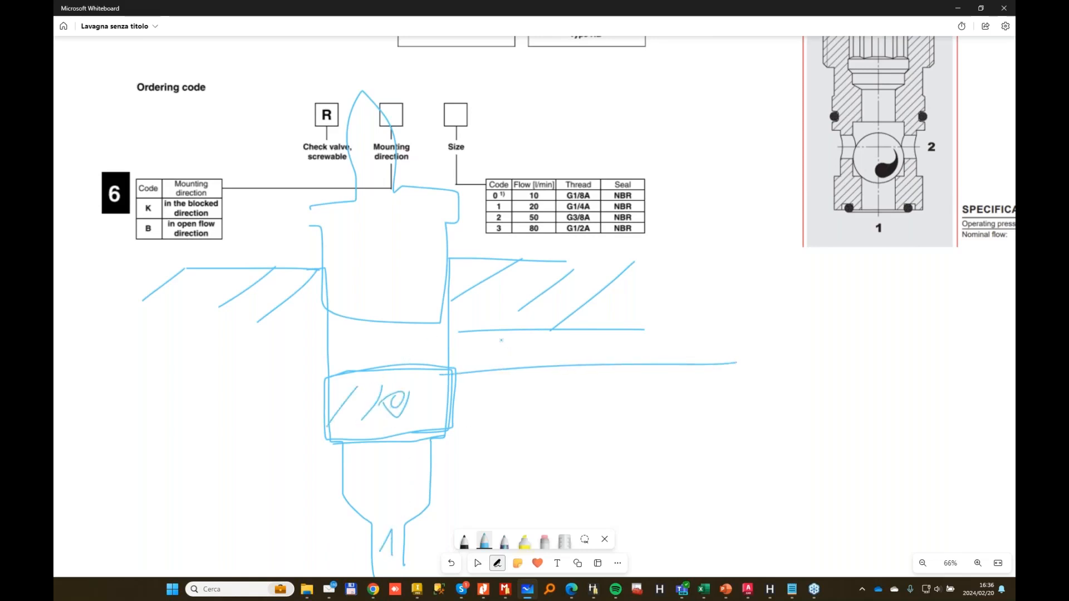
pyautogui.moveTo(501, 340); pyautogui.dragTo(525, 353)
pyautogui.moveTo(360, 216); pyautogui.dragTo(366, 137)
pyautogui.moveTo(366, 40); pyautogui.dragTo(365, 70)
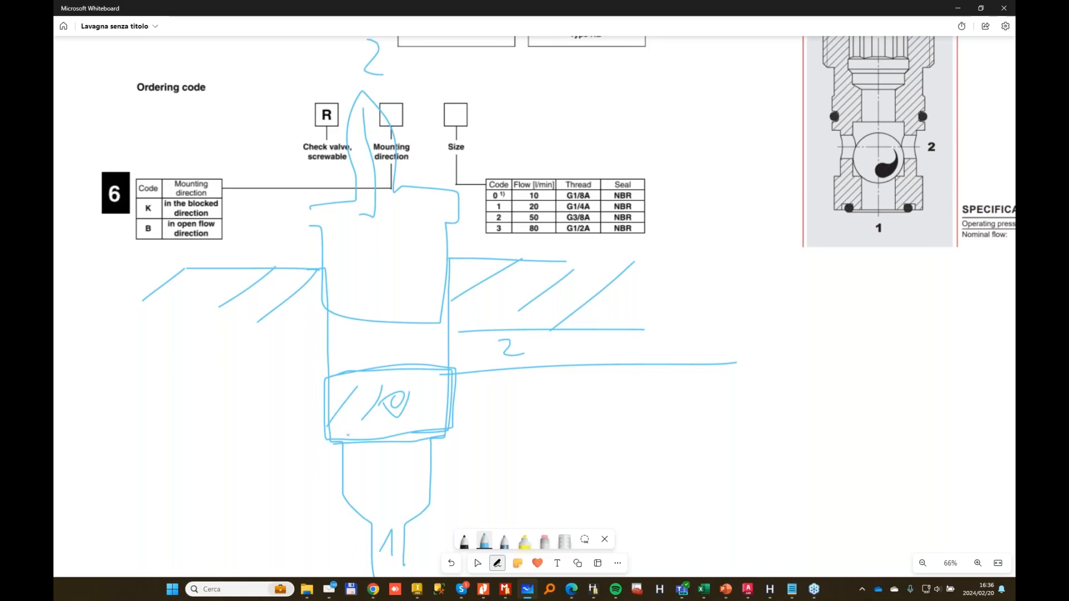
pyautogui.moveTo(666, 386)
pyautogui.mouseDown()
pyautogui.moveTo(692, 434)
pyautogui.moveTo(740, 397)
pyautogui.moveTo(816, 411)
pyautogui.moveTo(810, 460)
pyautogui.mouseUp()
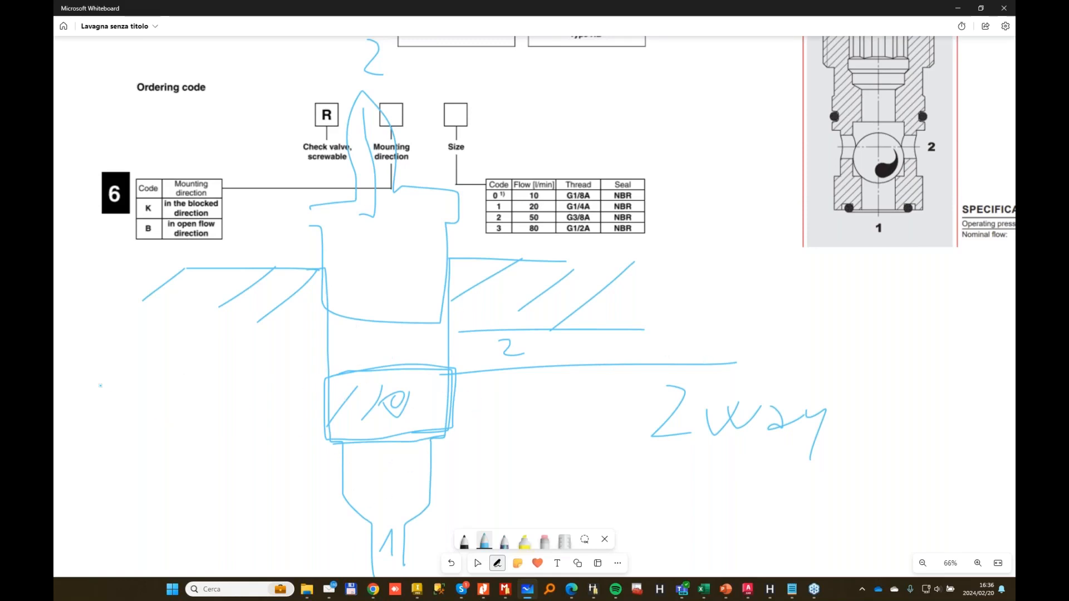
# Sketch a second, smaller stepped cavity with a tapered shoulder and narrower lower bore beside the first one.
pyautogui.moveTo(99, 334); pyautogui.dragTo(118, 384)
pyautogui.moveTo(116, 389); pyautogui.dragTo(120, 353)
pyautogui.moveTo(119, 392)
pyautogui.mouseDown()
pyautogui.moveTo(214, 394)
pyautogui.moveTo(218, 337)
pyautogui.moveTo(221, 392)
pyautogui.moveTo(174, 429)
pyautogui.mouseUp()
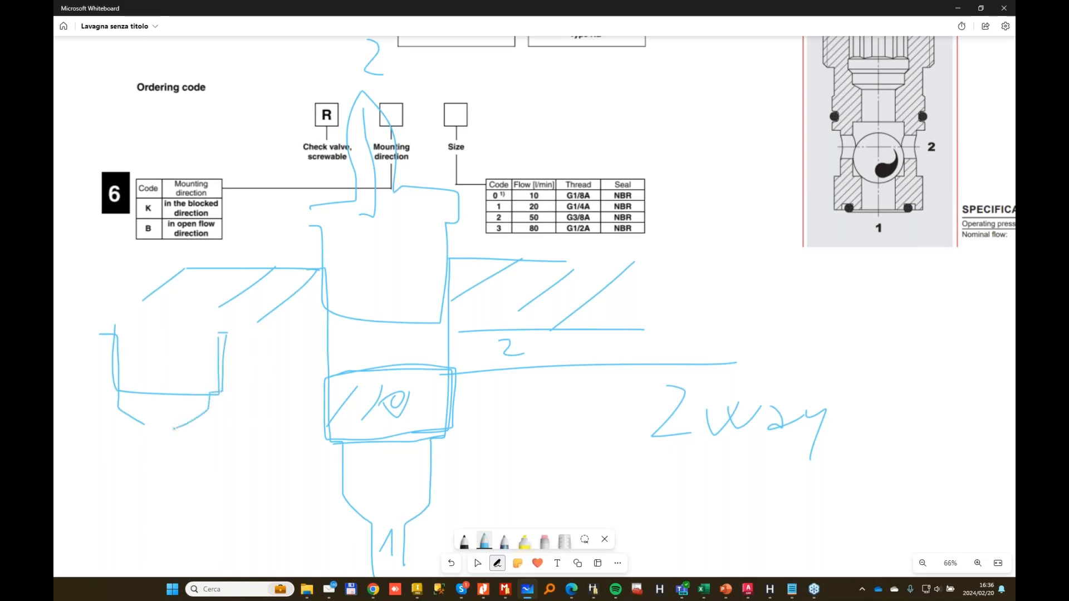
pyautogui.moveTo(118, 408)
pyautogui.mouseDown()
pyautogui.moveTo(201, 413)
pyautogui.moveTo(133, 480)
pyautogui.mouseUp()
pyautogui.moveTo(186, 427); pyautogui.dragTo(178, 483)
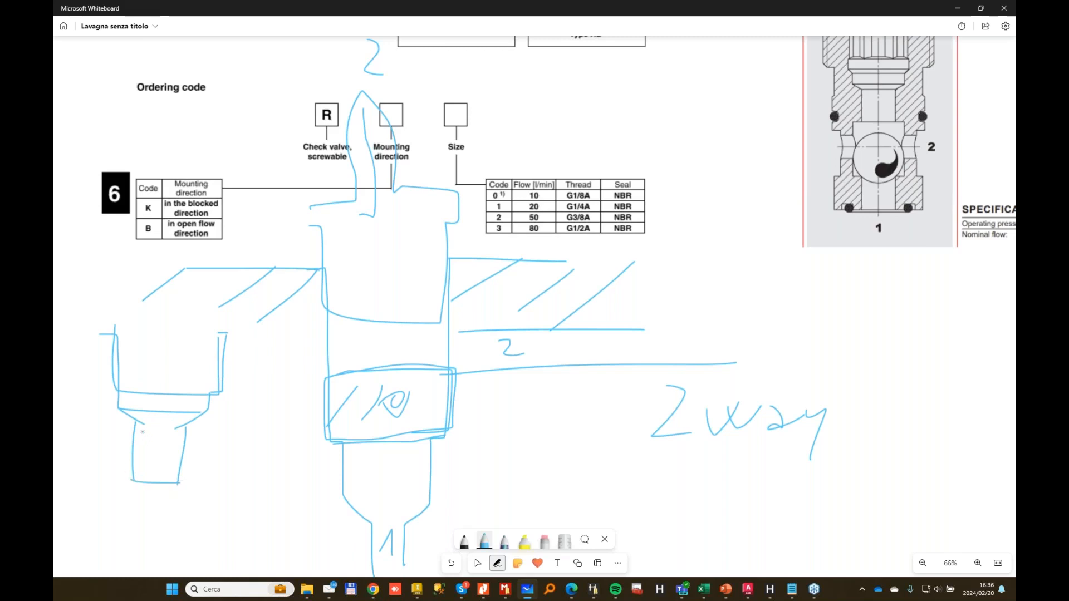
# Draw a plug marked M in the small cavity's lower bore, label it "ORIF", and return to MDTools Library Manager.
pyautogui.moveTo(134, 432)
pyautogui.mouseDown()
pyautogui.moveTo(171, 436)
pyautogui.moveTo(136, 429)
pyautogui.moveTo(169, 455)
pyautogui.mouseUp()
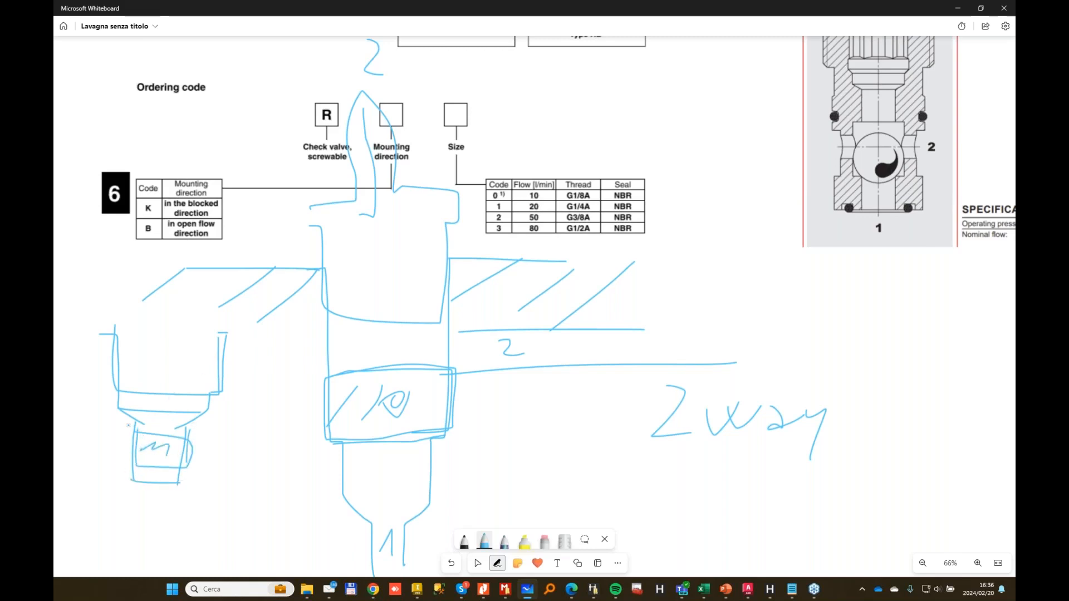
pyautogui.moveTo(128, 425); pyautogui.dragTo(122, 457)
pyautogui.moveTo(244, 436)
pyautogui.mouseDown()
pyautogui.moveTo(207, 462)
pyautogui.moveTo(247, 463)
pyautogui.mouseUp()
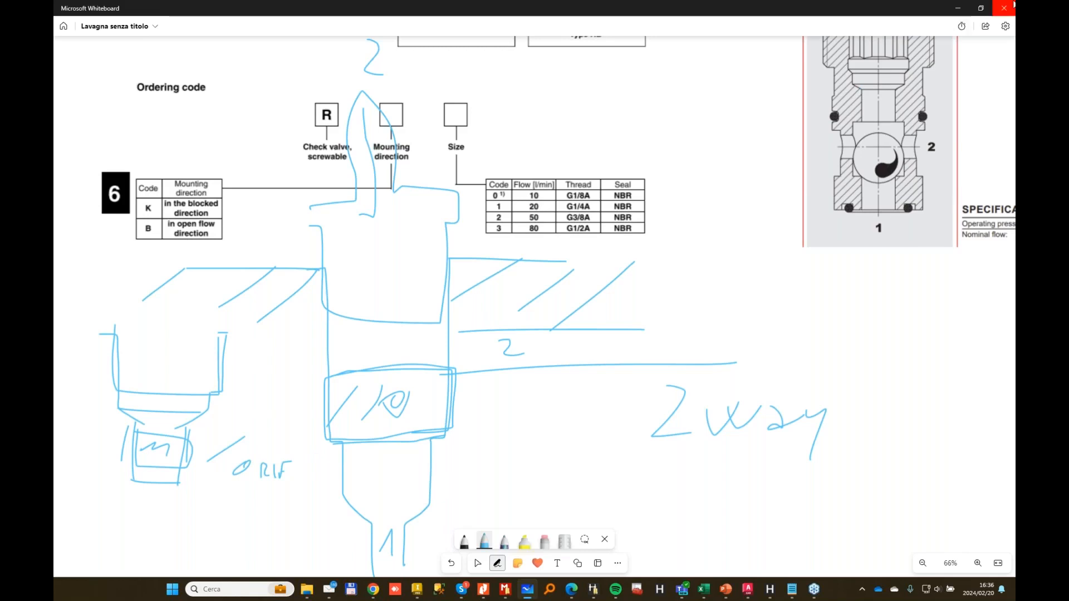
pyautogui.click(965, 8)
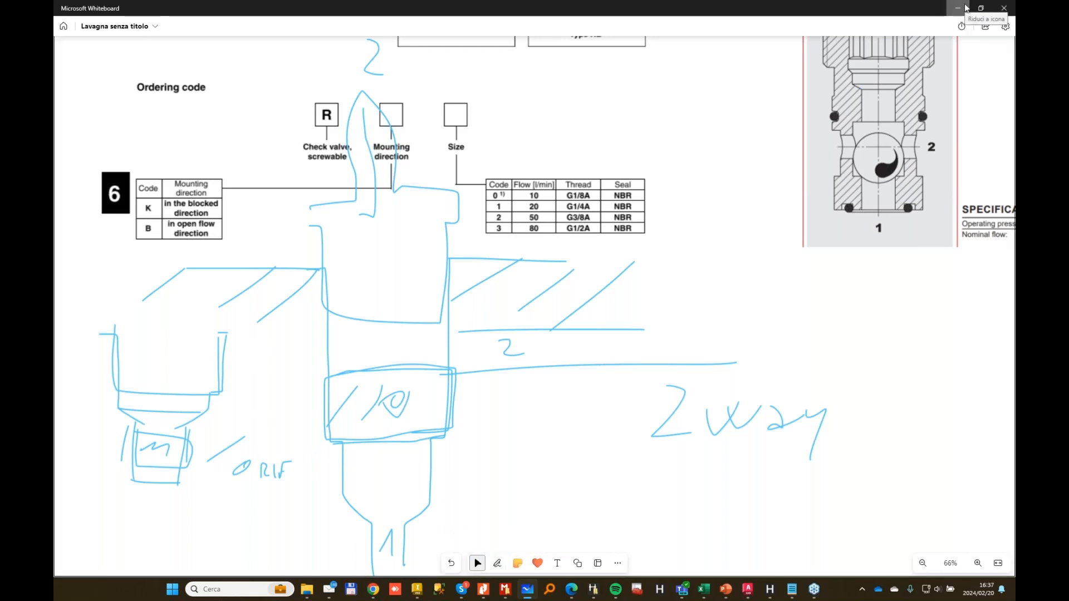
pyautogui.click(965, 7)
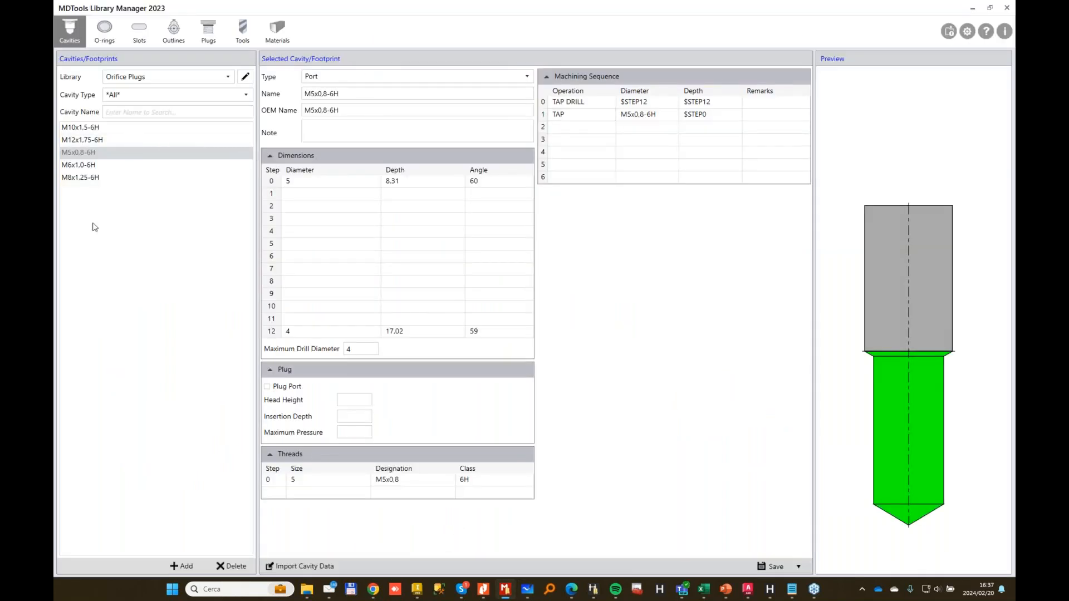
# Add a new cavity to the Orifice Plugs library and import the G 1/4 data from 1- BSP Ports-ISO 1179-1.
pyautogui.click(227, 77)
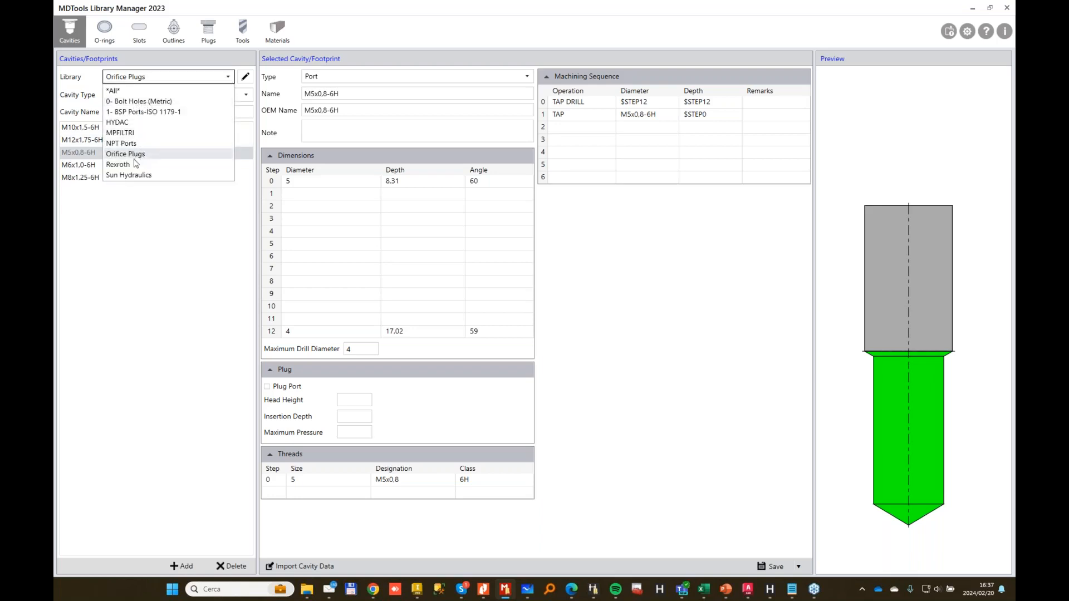
pyautogui.click(143, 112)
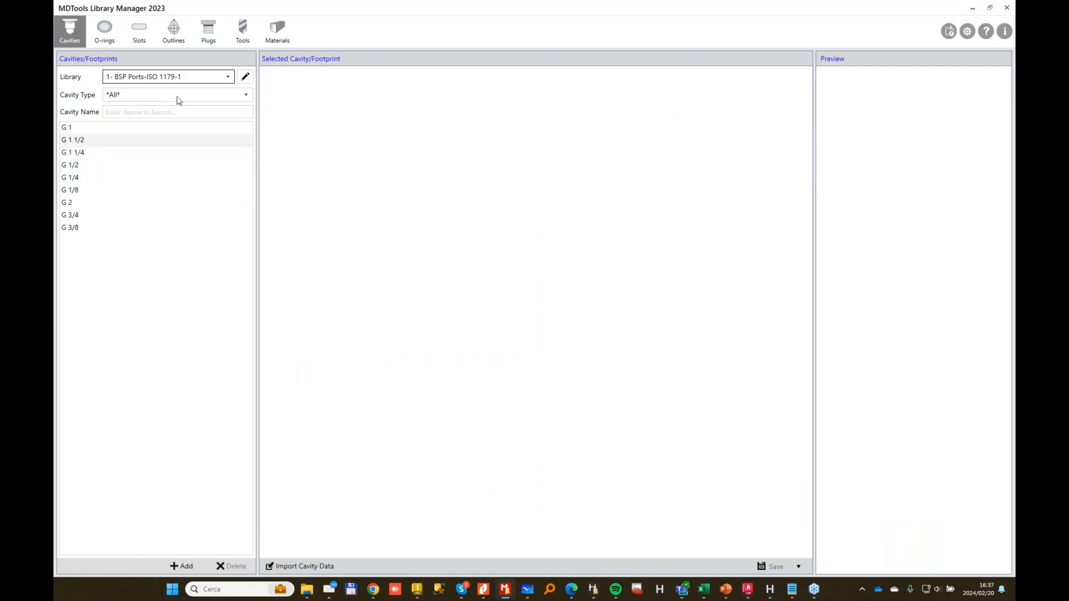
pyautogui.click(229, 76)
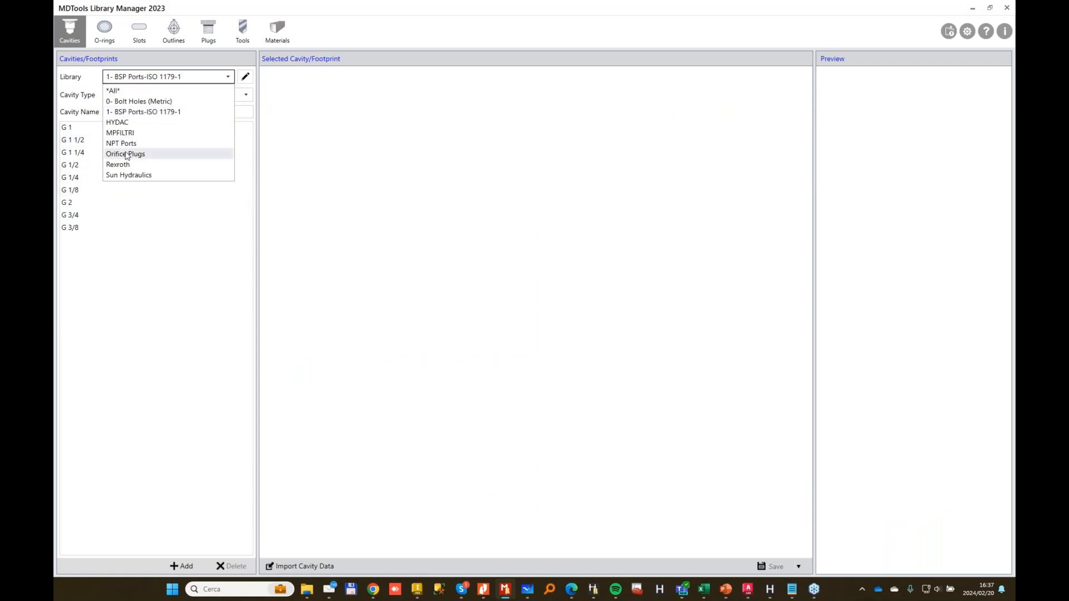
pyautogui.click(138, 157)
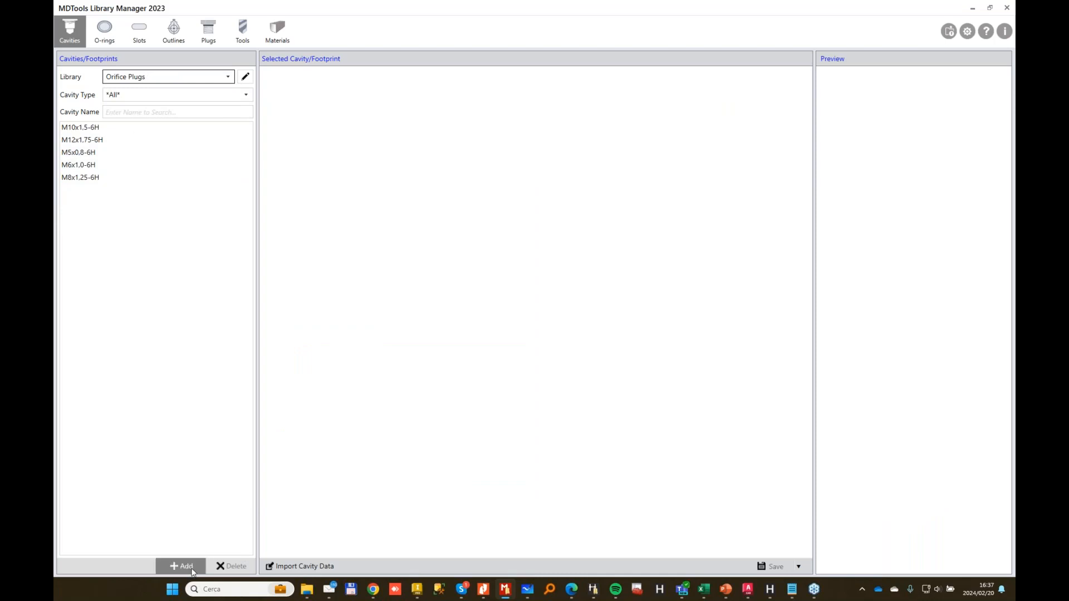
pyautogui.click(189, 567)
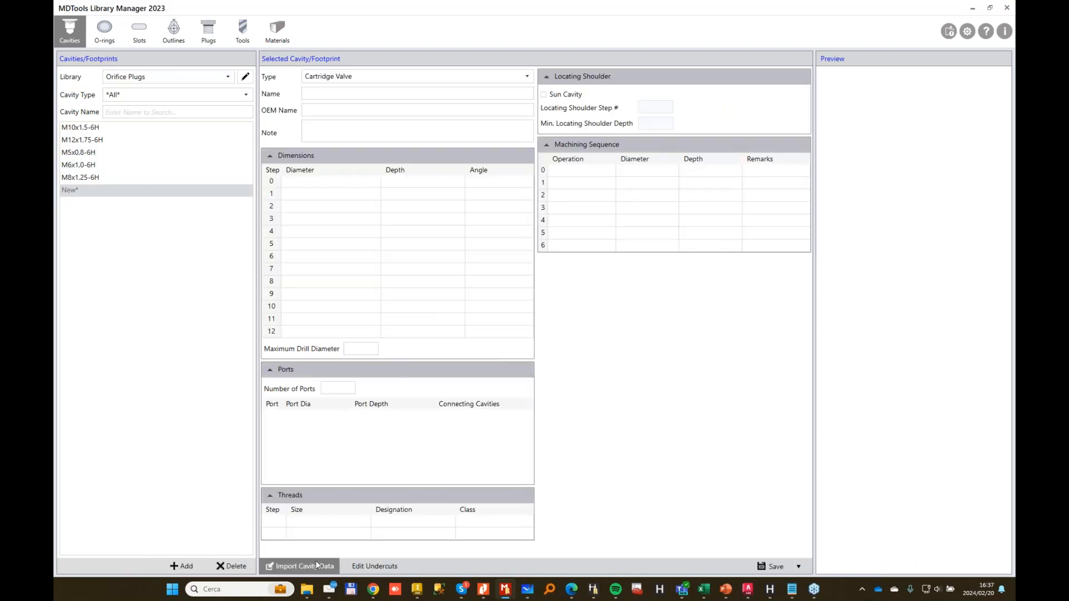
pyautogui.click(316, 566)
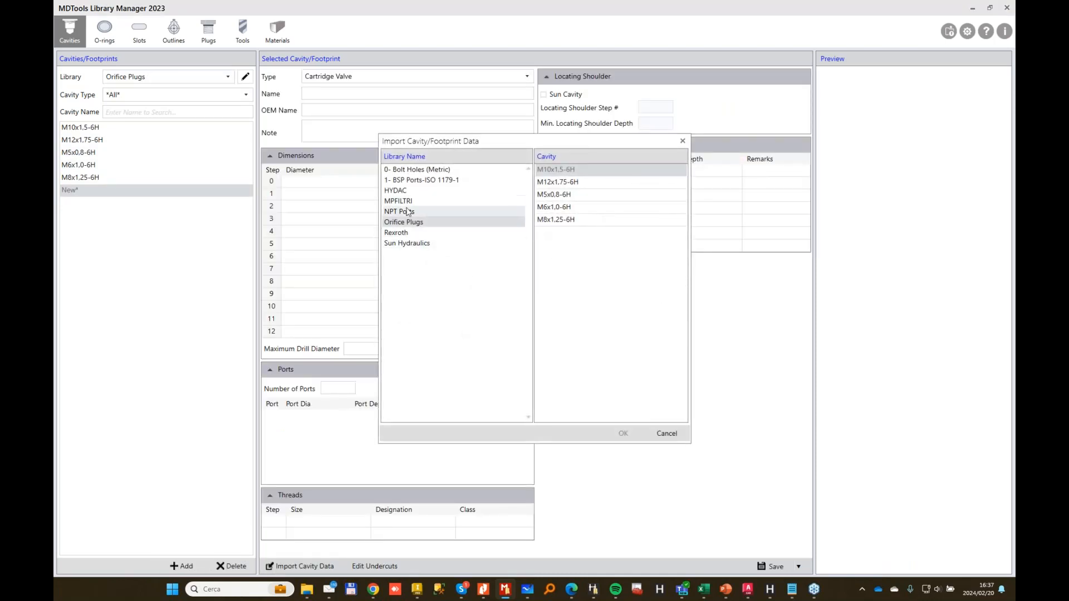
pyautogui.click(421, 179)
pyautogui.click(565, 219)
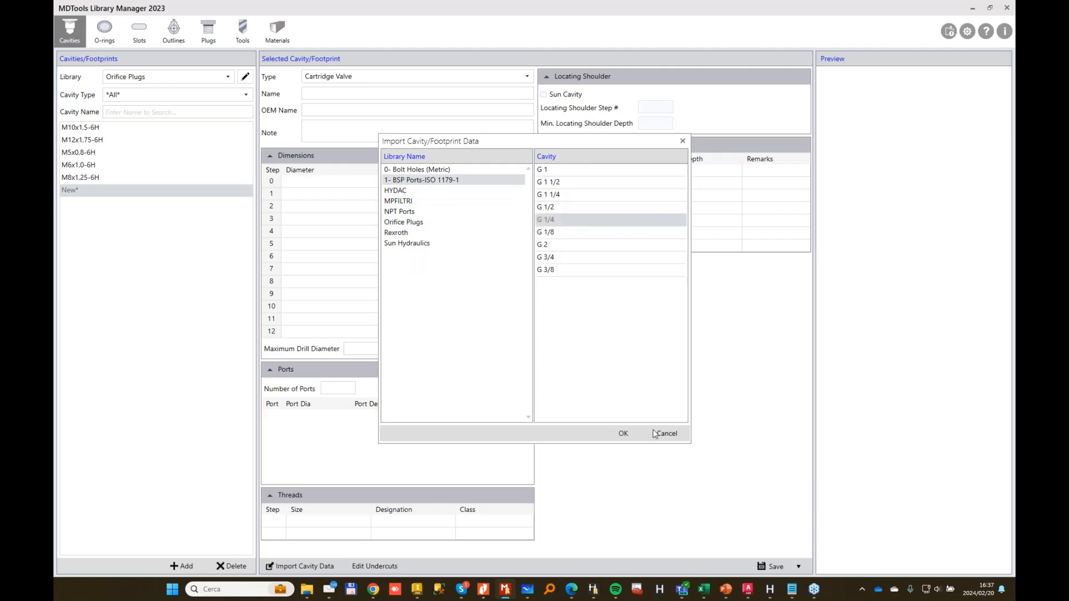
pyautogui.click(623, 433)
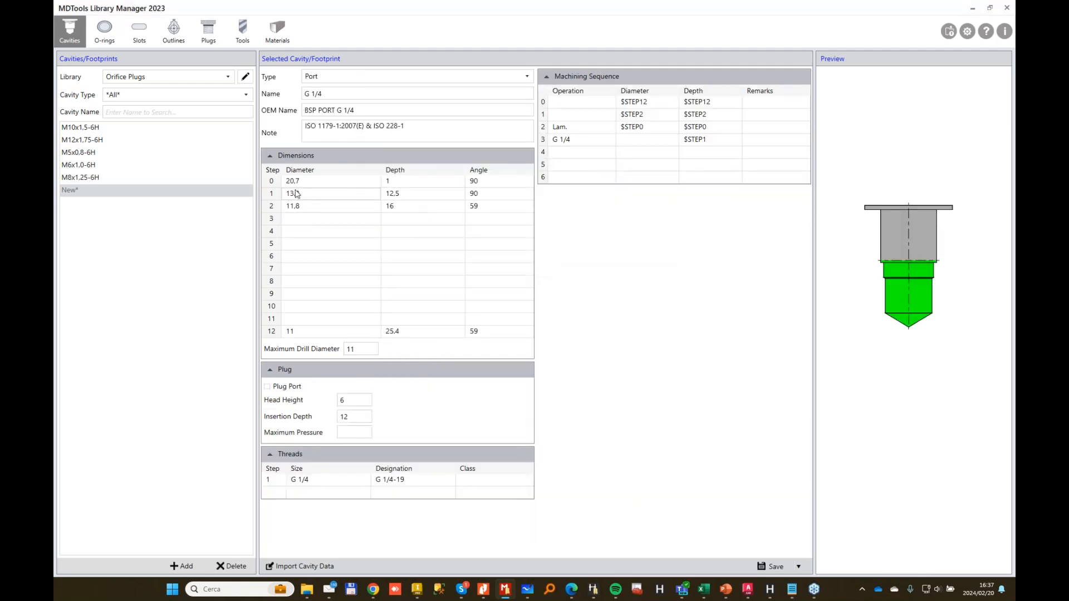
# Move the step 1 values to step 0, giving it diameter 13,2, depth 12,5 and angle 90.
pyautogui.click(306, 179)
pyautogui.click(317, 194)
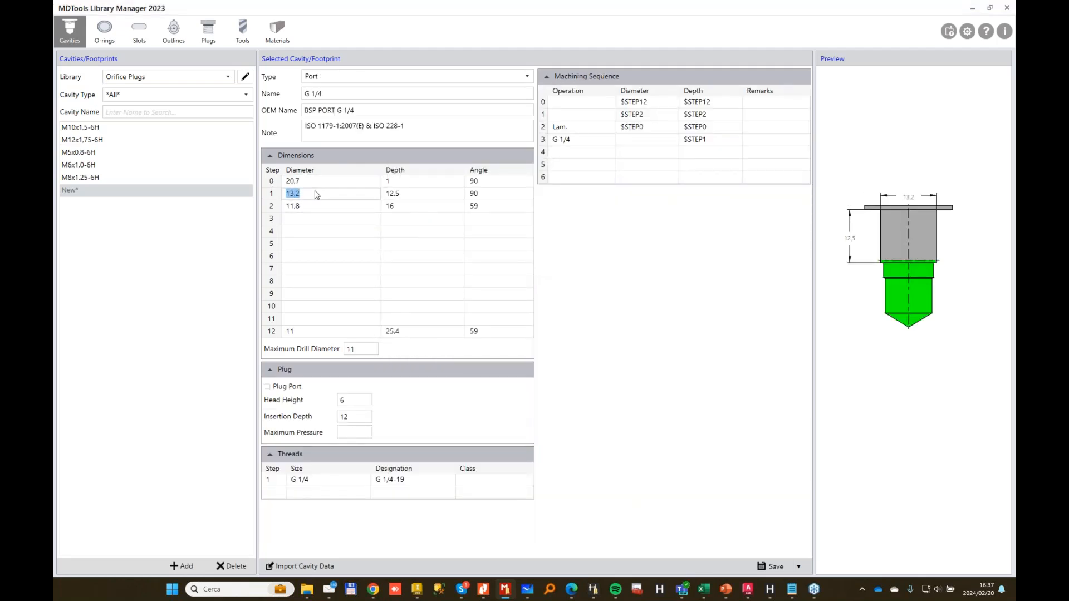
pyautogui.hotkey('ctrl', 'x')
pyautogui.click(321, 184)
pyautogui.hotkey('ctrl', 'v')
pyautogui.click(401, 193)
pyautogui.hotkey('ctrl', 'x')
pyautogui.click(406, 182)
pyautogui.hotkey('ctrl', 'v')
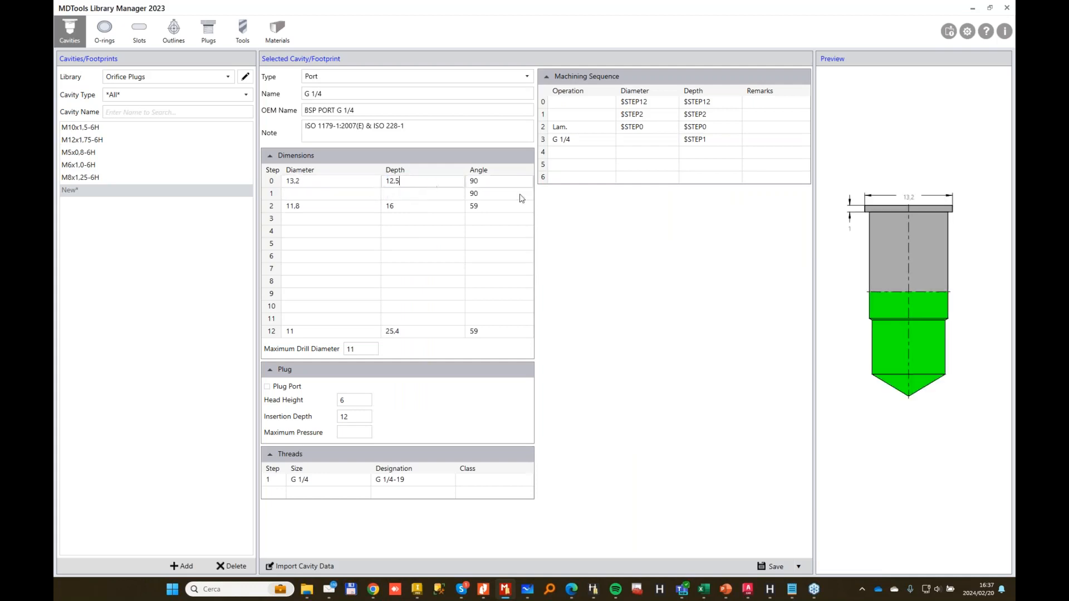
pyautogui.click(516, 195)
pyautogui.hotkey('ctrl', 'x')
pyautogui.click(498, 182)
pyautogui.hotkey('ctrl', 'v')
# Set step 1 to diameter 11,8, depth 4 and angle 59, and clear the step 2 dimensions.
pyautogui.click(320, 207)
pyautogui.hotkey('ctrl', 'x')
pyautogui.click(320, 194)
pyautogui.hotkey('ctrl', 'v')
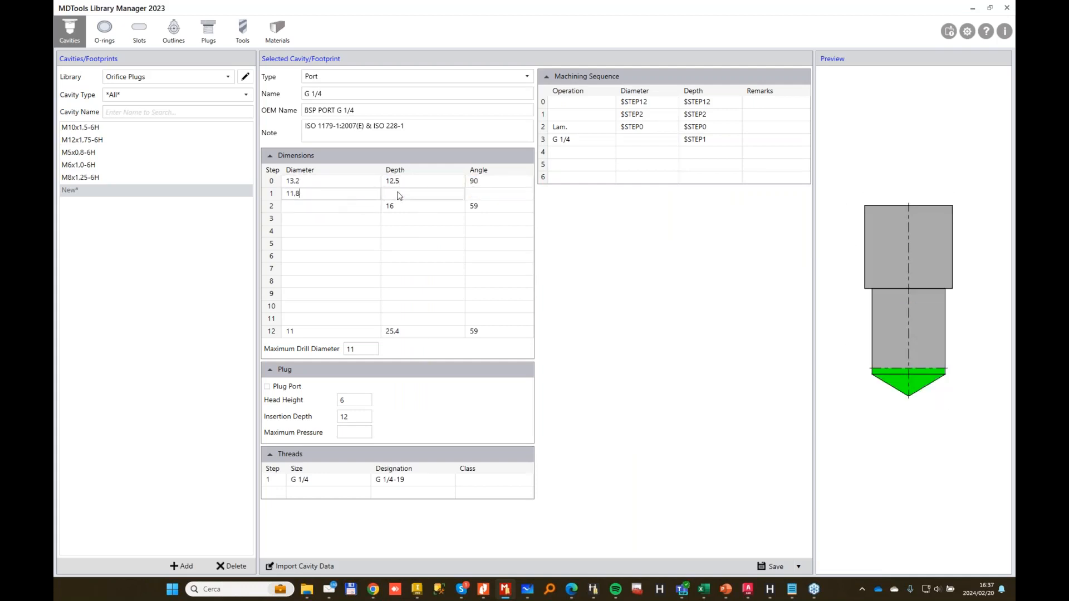
pyautogui.click(399, 195)
pyautogui.write('4')
pyautogui.click(497, 197)
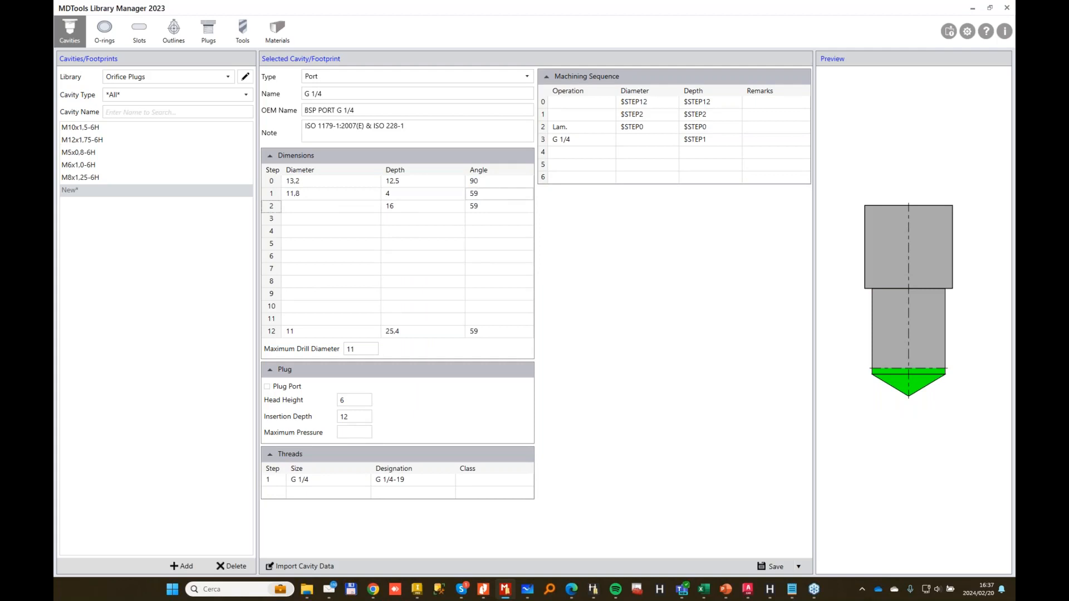
pyautogui.click(418, 205)
pyautogui.press('Delete')
pyautogui.click(496, 208)
pyautogui.press('Delete')
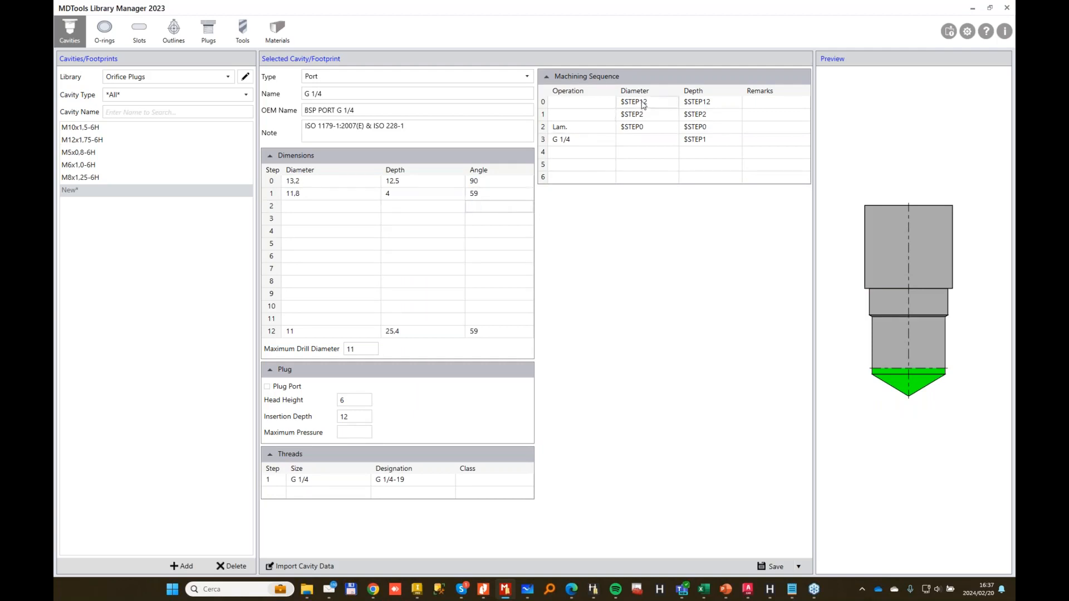
# Set the plug's insertion depth to 4 and the step 12 diameter to 6.
pyautogui.click(663, 102)
pyautogui.doubleClick(358, 416)
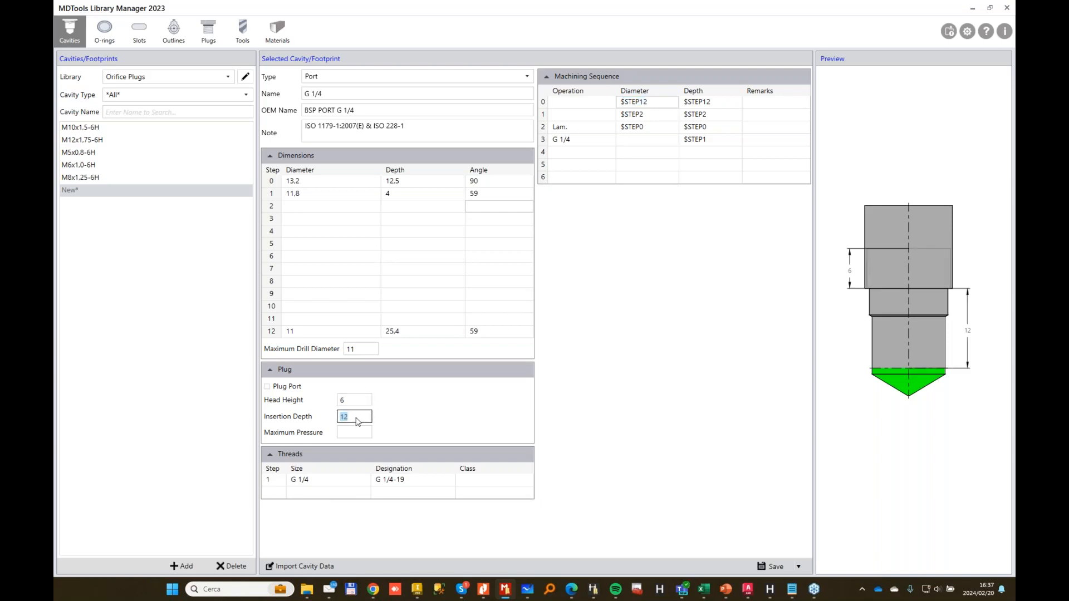
pyautogui.write('4')
pyautogui.press('Tab')
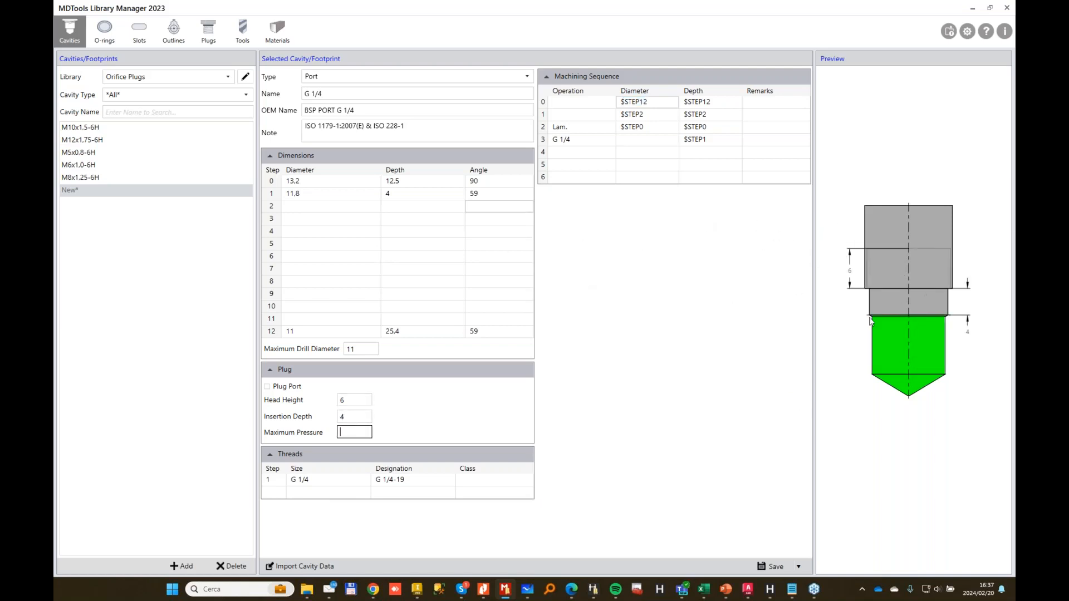
pyautogui.click(332, 334)
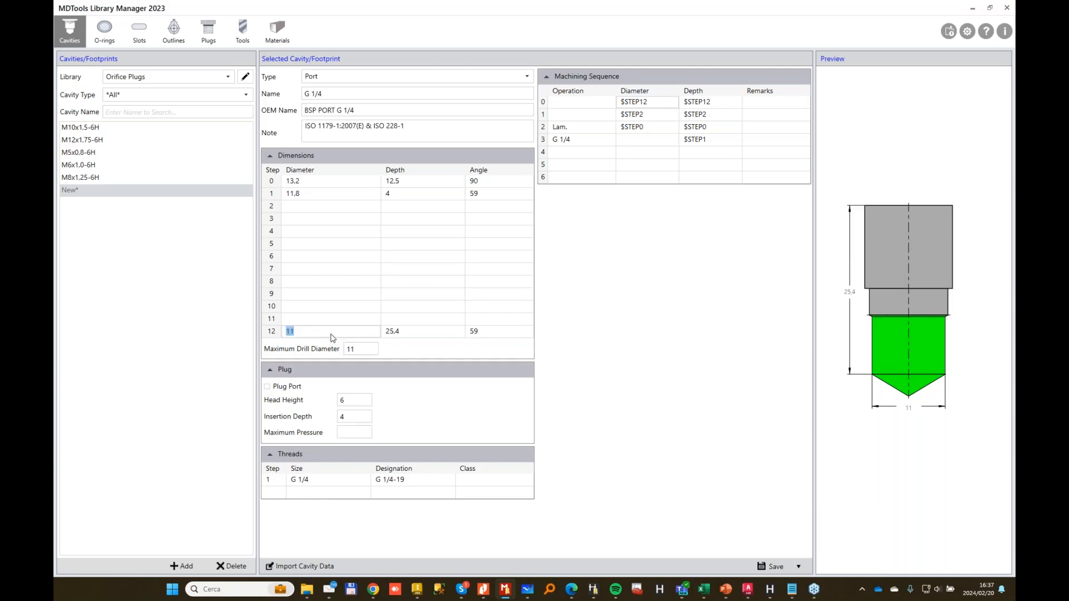
pyautogui.write('6')
pyautogui.click(448, 280)
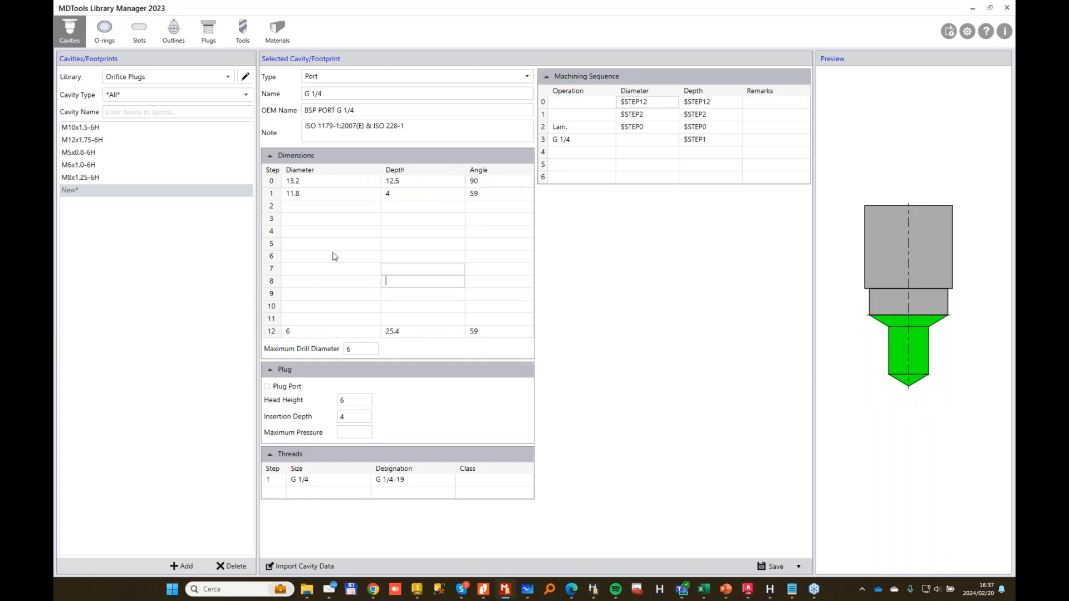
# Assign the G 1/4 thread to step 0 of the cavity.
pyautogui.click(316, 182)
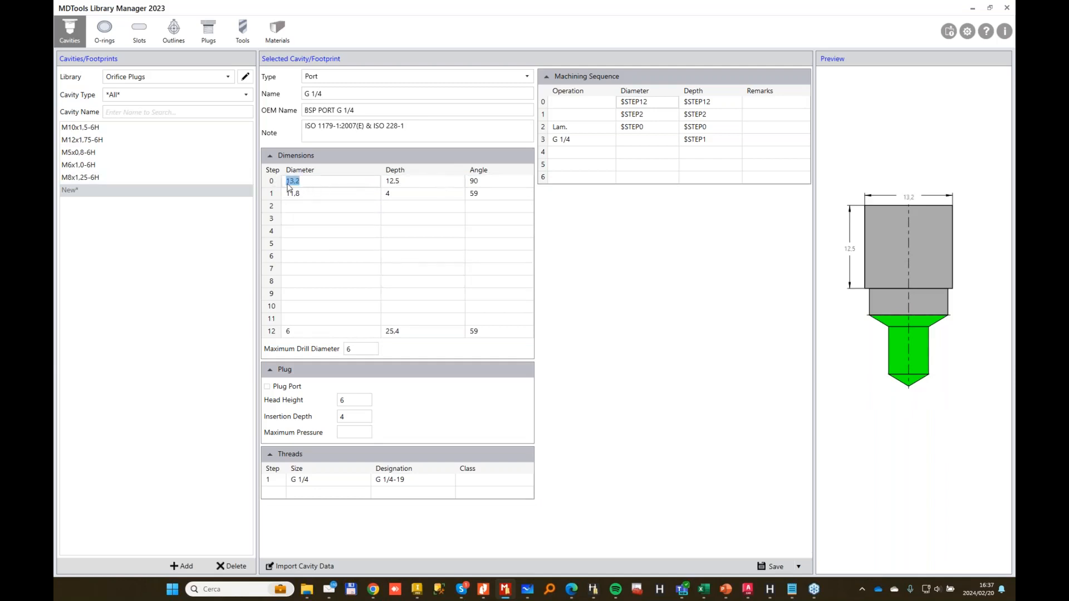
pyautogui.click(494, 182)
pyautogui.click(393, 331)
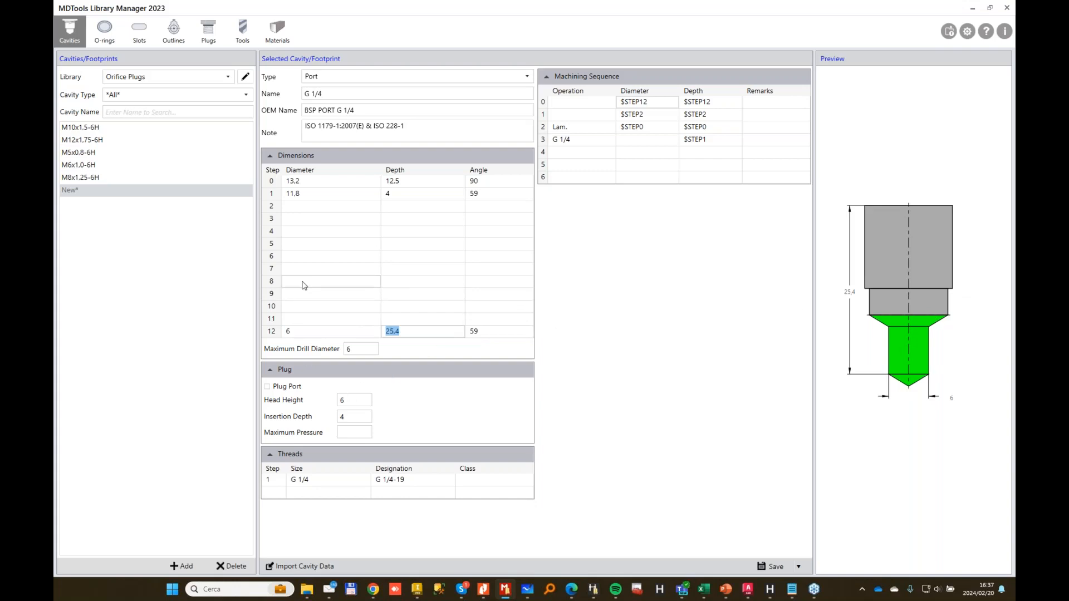
pyautogui.click(273, 480)
pyautogui.write('0')
pyautogui.press('Tab')
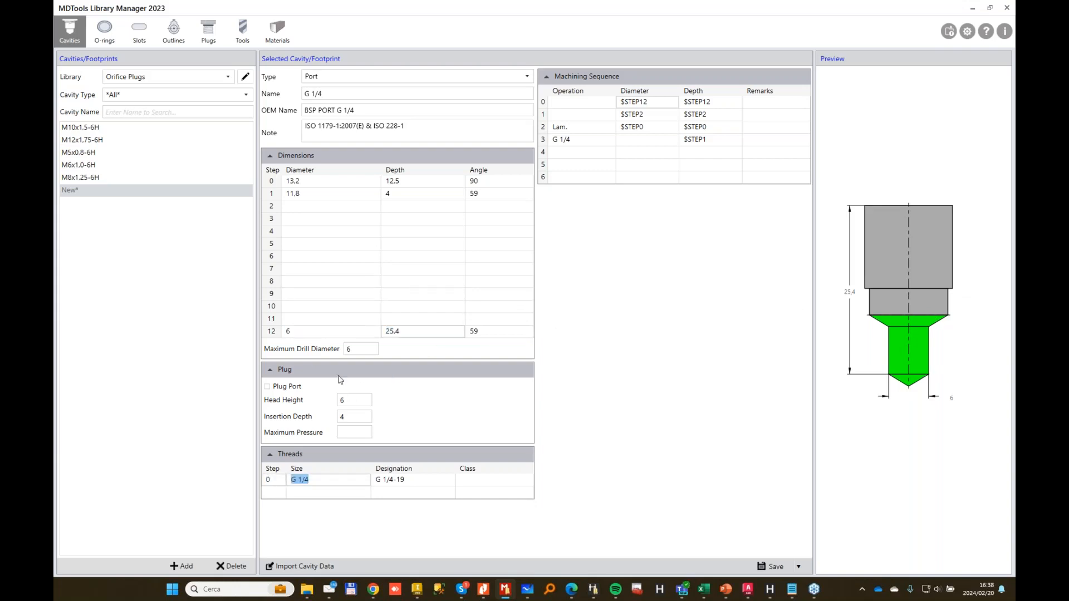
# Clear the $STEP2 drilling operation and the Lam. operation from the machining sequence.
pyautogui.click(640, 104)
pyautogui.press('Tab')
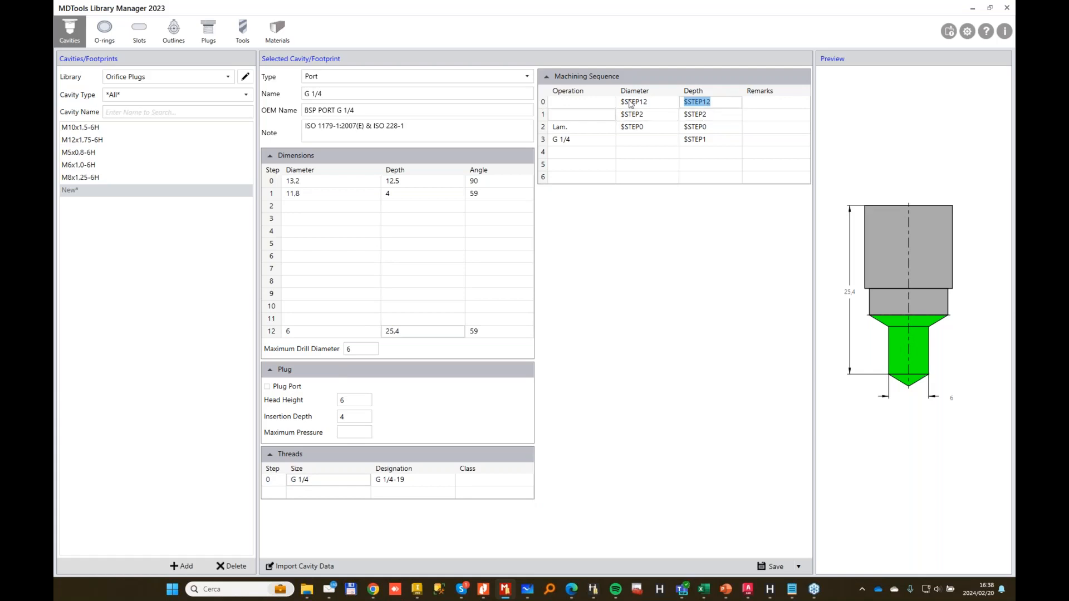
pyautogui.click(653, 118)
pyautogui.press('Delete')
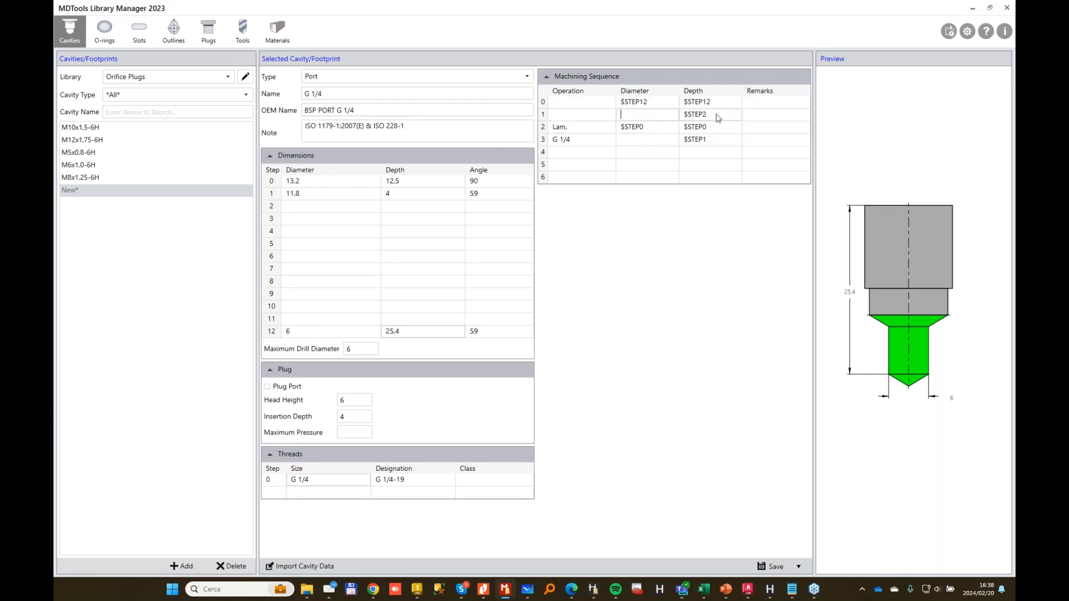
pyautogui.press('Tab')
pyautogui.press('Delete')
pyautogui.click(570, 129)
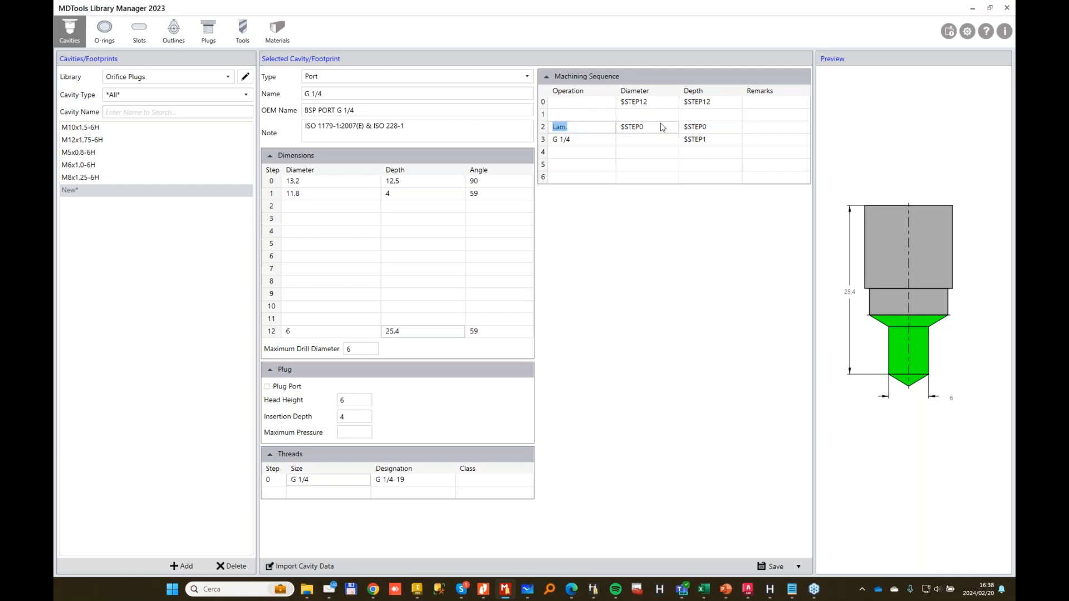
pyautogui.press('Delete')
pyautogui.press('Tab')
pyautogui.press('Delete')
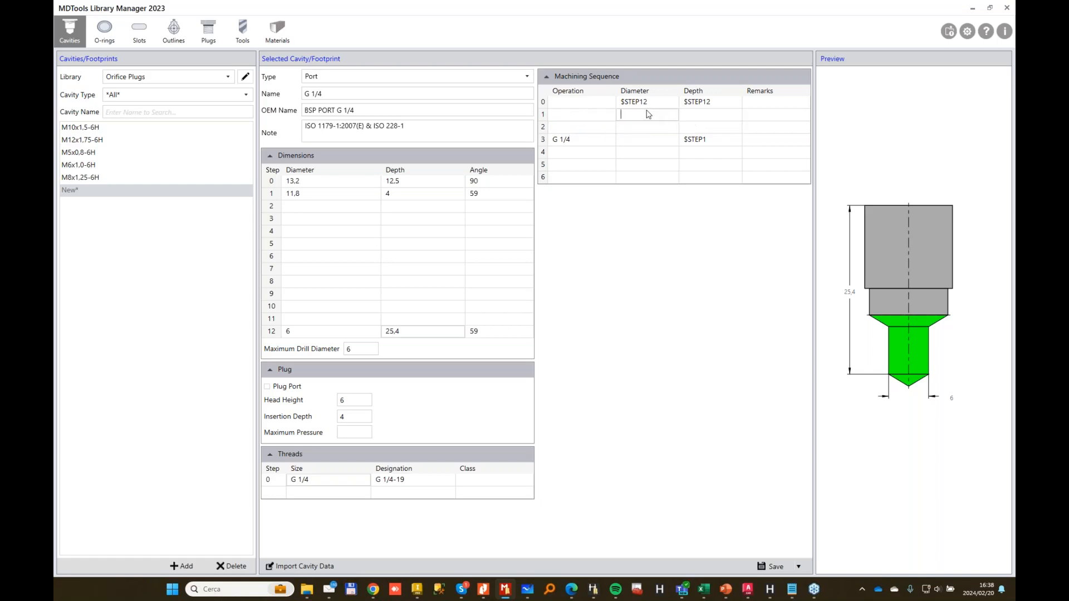
# Set both the diameter and depth of machining operation 1 to $STEP1.
pyautogui.click(657, 108)
pyautogui.click(656, 107)
pyautogui.hotkey('ctrl', 'c')
pyautogui.click(655, 114)
pyautogui.click(654, 114)
pyautogui.hotkey('ctrl', 'v')
pyautogui.press('BackSpace')
pyautogui.press('Tab')
pyautogui.hotkey('ctrl', 'v')
pyautogui.press('BackSpace')
# Make G 1/4 machining operation 2 with depth $STEP1, leaving row 3 of the sequence empty.
pyautogui.click(576, 130)
pyautogui.click(577, 131)
pyautogui.write('G 1/4')
pyautogui.click(710, 128)
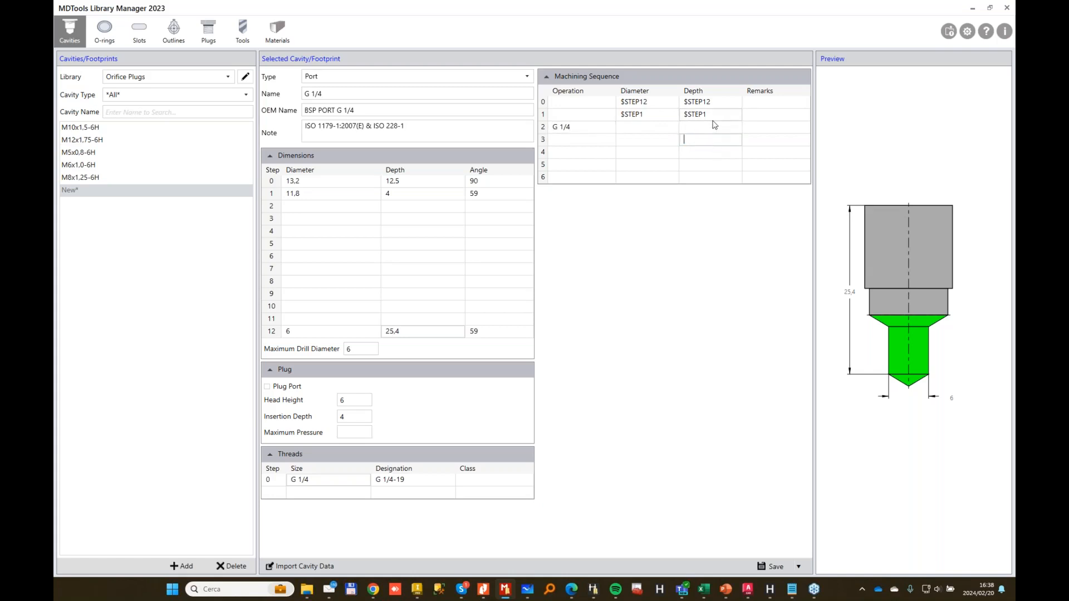
pyautogui.hotkey('ctrl', 'v')
pyautogui.press('BackSpace')
# Name the cavity G 1/4 INSERT, save it to the Orifice Plugs library, and switch to Autodesk Inventor.
pyautogui.moveTo(791, 588)
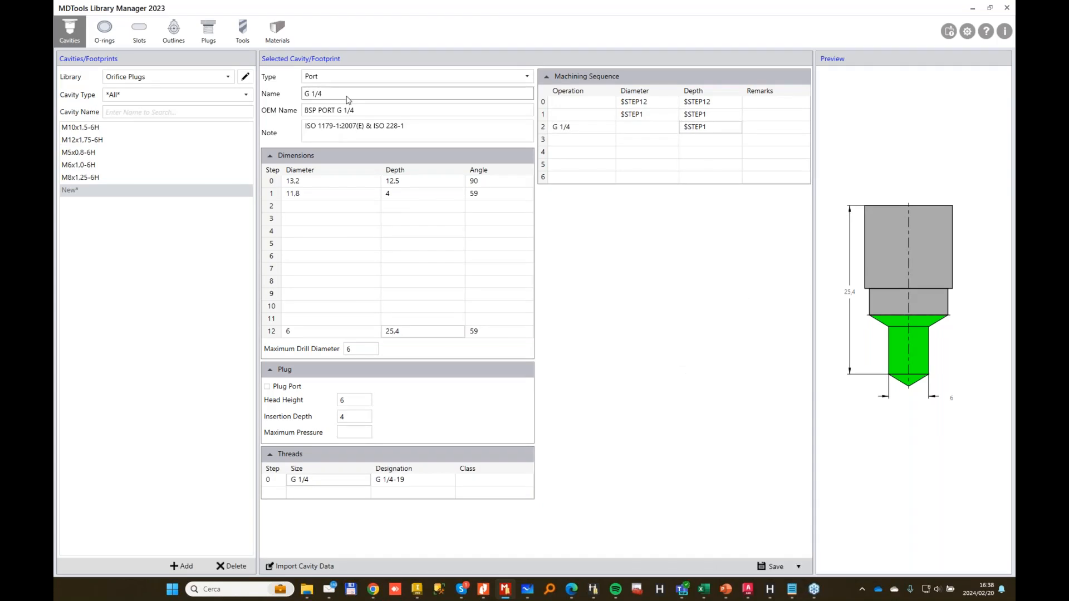
pyautogui.click(374, 95)
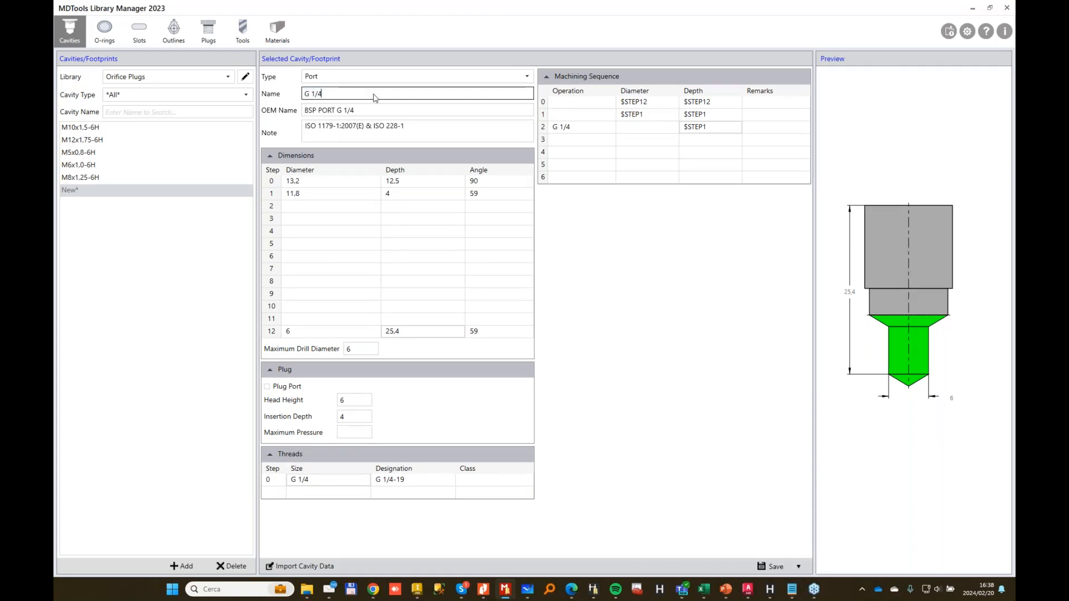
pyautogui.write('ISERN')
pyautogui.click(777, 567)
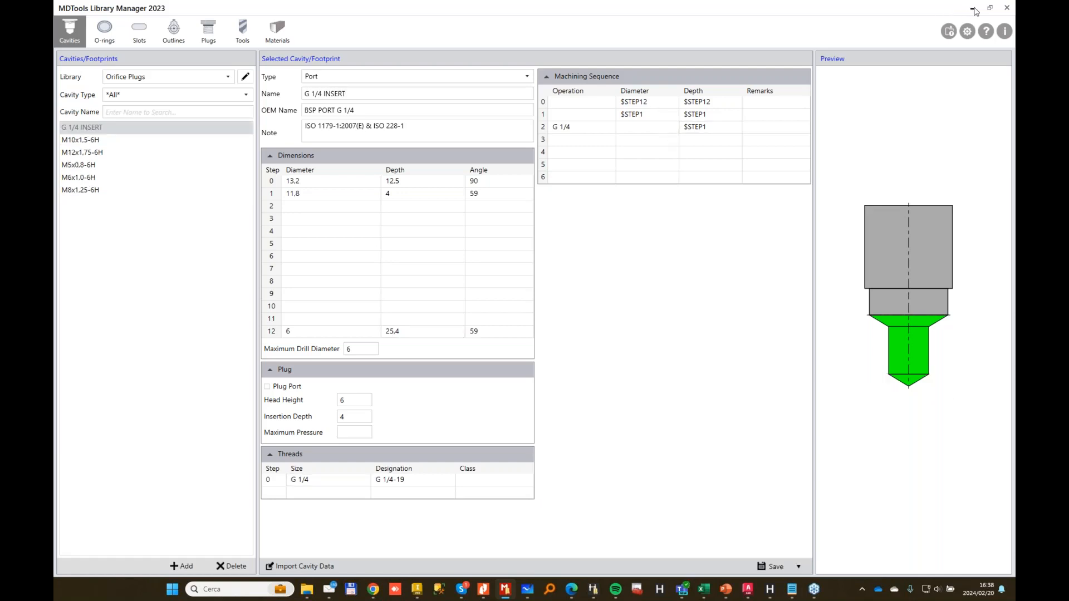
pyautogui.click(114, 166)
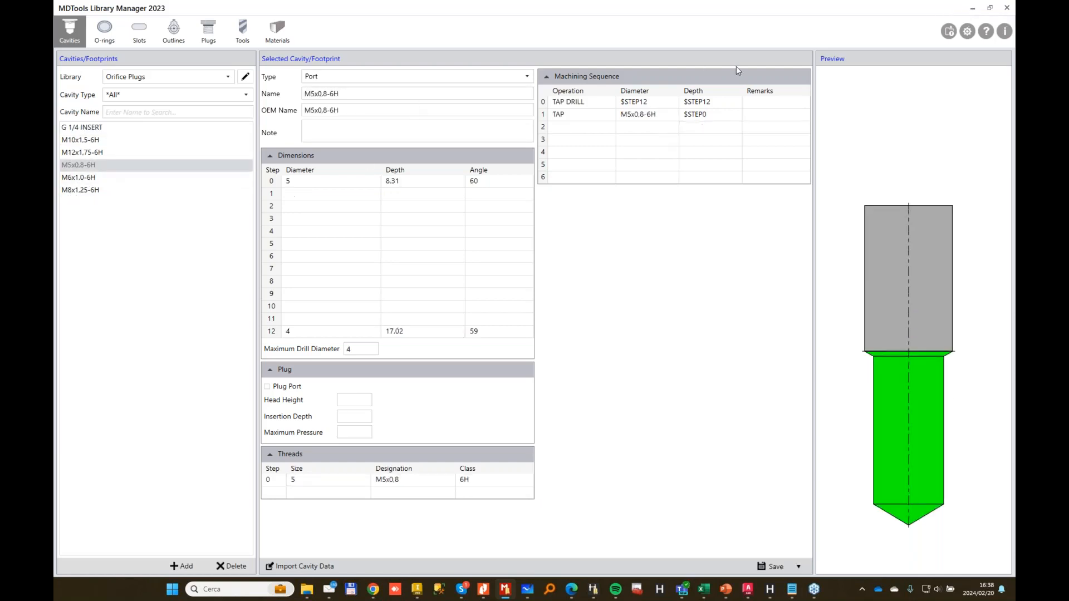
pyautogui.click(973, 8)
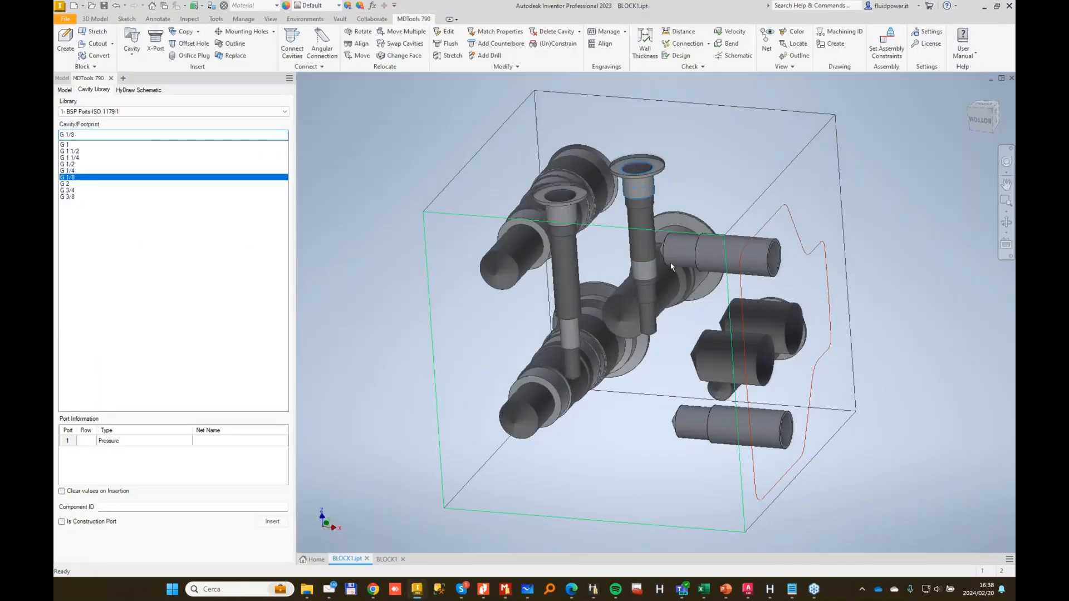
# Insert a G 1/2 port with component ID A1 on the block's upper face at X 73, Y 18.
pyautogui.click(76, 165)
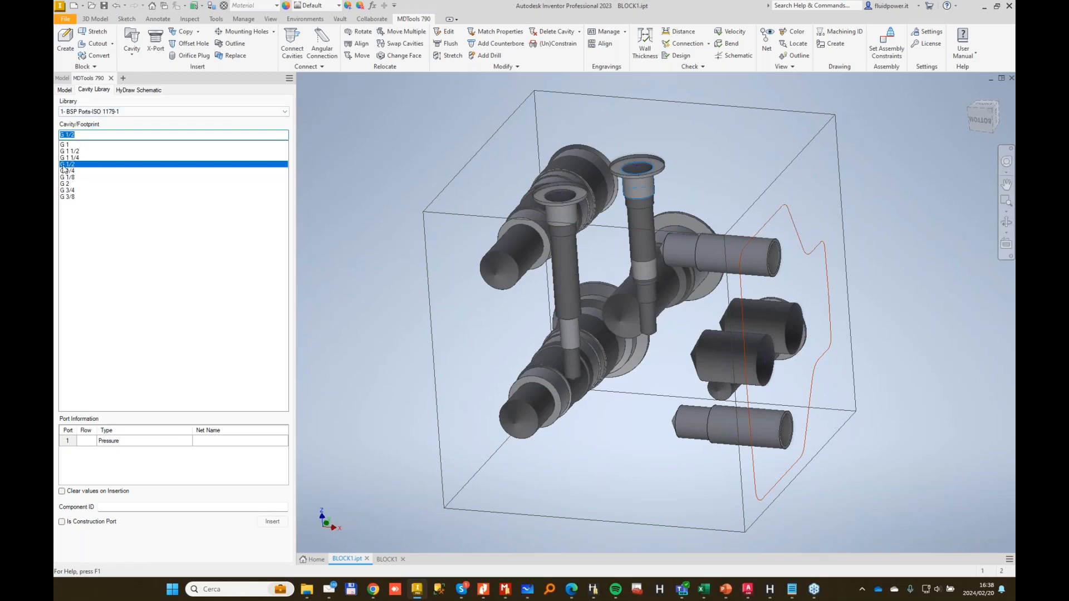
pyautogui.click(129, 506)
pyautogui.write('A1')
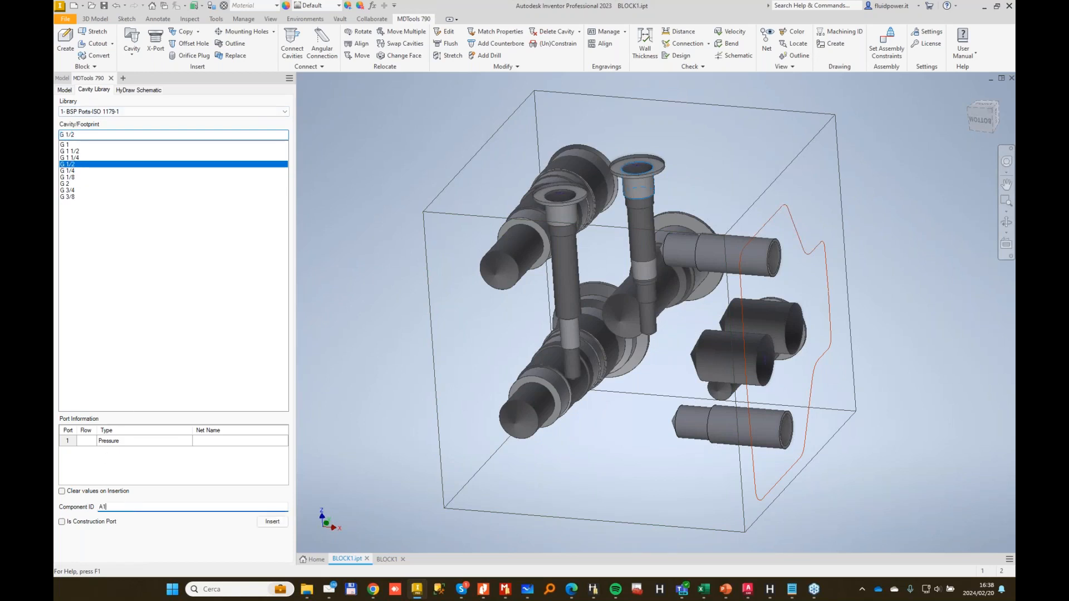
pyautogui.click(272, 522)
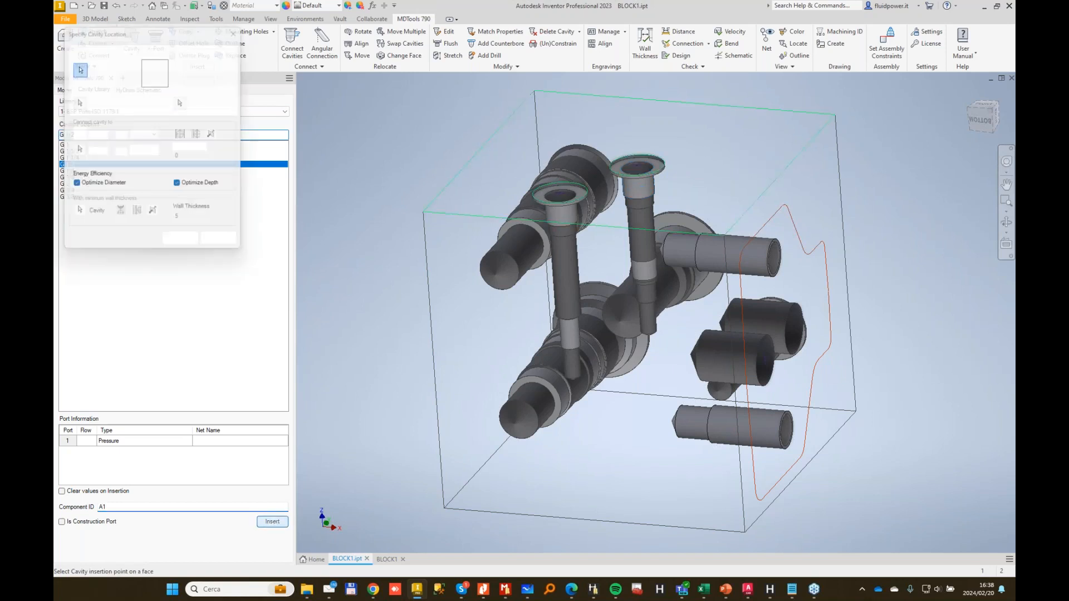
pyautogui.click(734, 129)
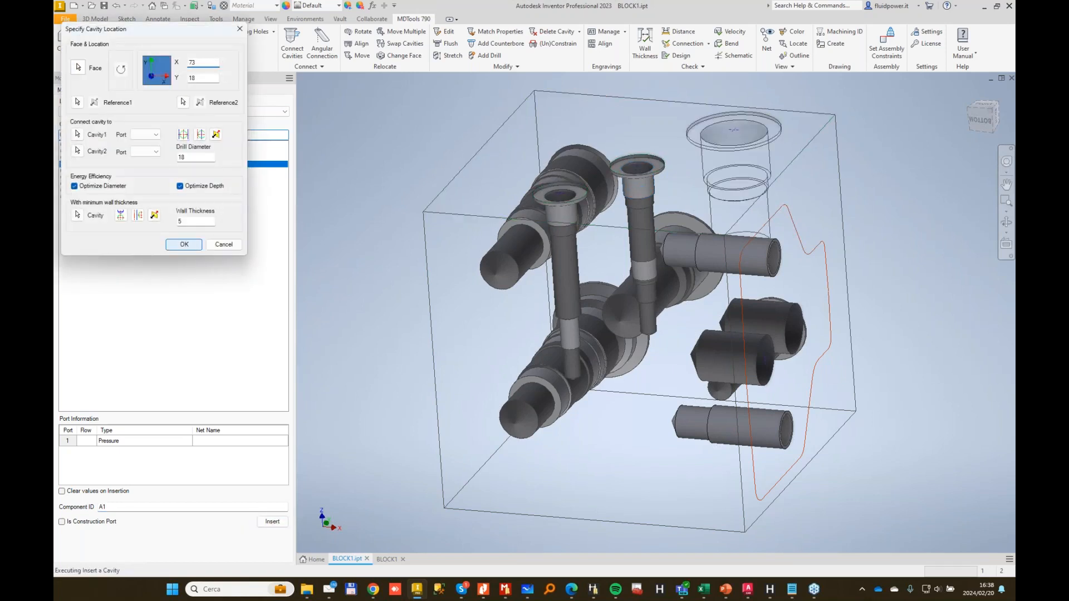
pyautogui.press('Return')
# Shorten the 18 mm drill of port A1 with the Stretch command.
pyautogui.keyDown('shift'); pyautogui.moveTo(737, 91); pyautogui.dragTo(527, 124, button='middle'); pyautogui.keyUp('shift')
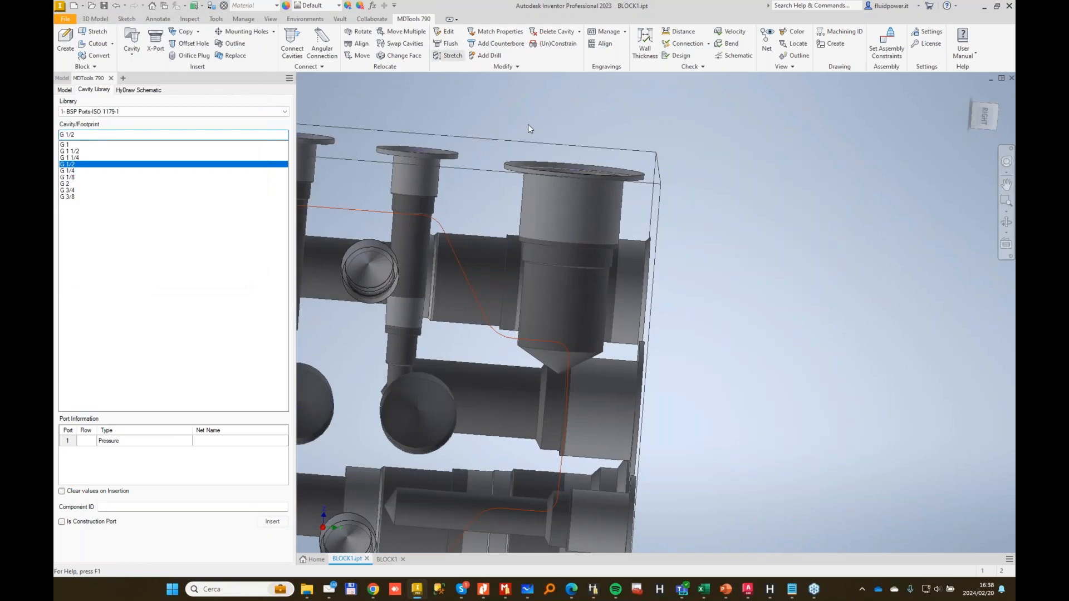
pyautogui.click(566, 295)
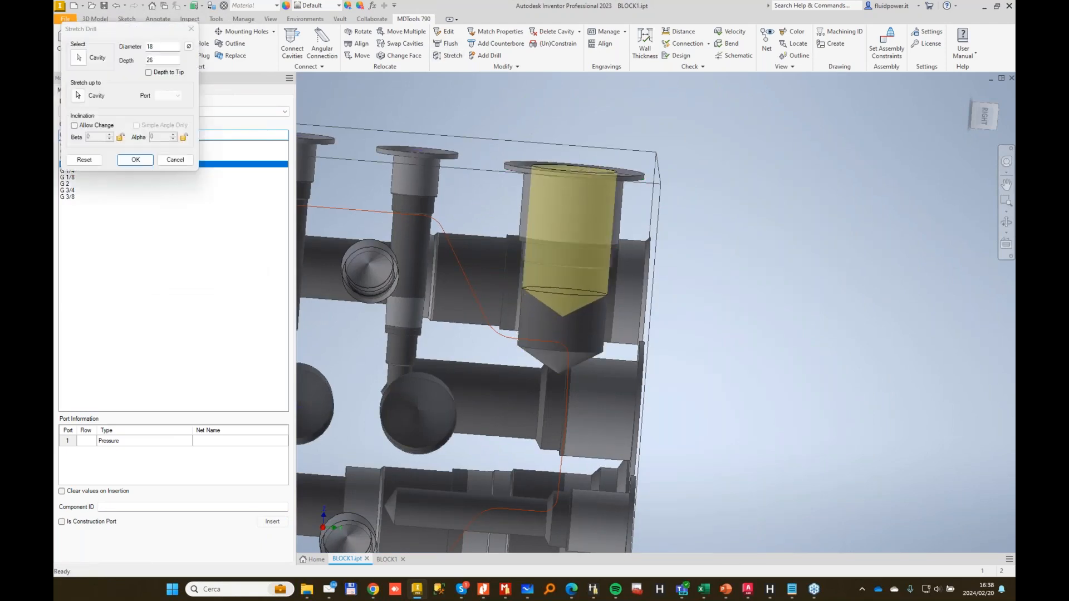
pyautogui.press('Escape')
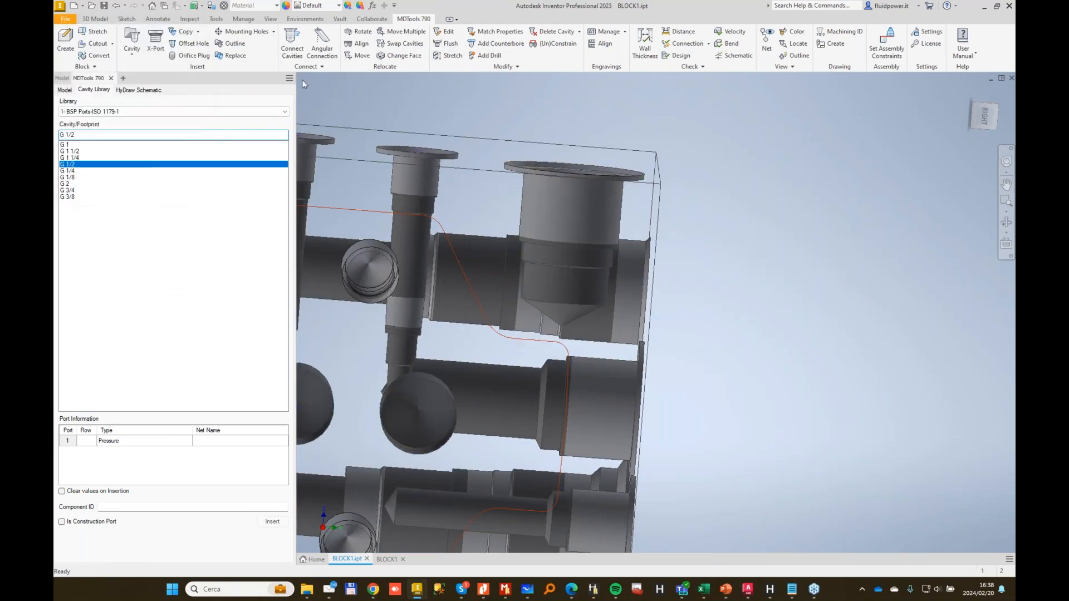
# Insert the G 1/4 INSERT orifice plug merged into port A1, accepting the updated machining sequence.
pyautogui.click(186, 55)
pyautogui.click(578, 220)
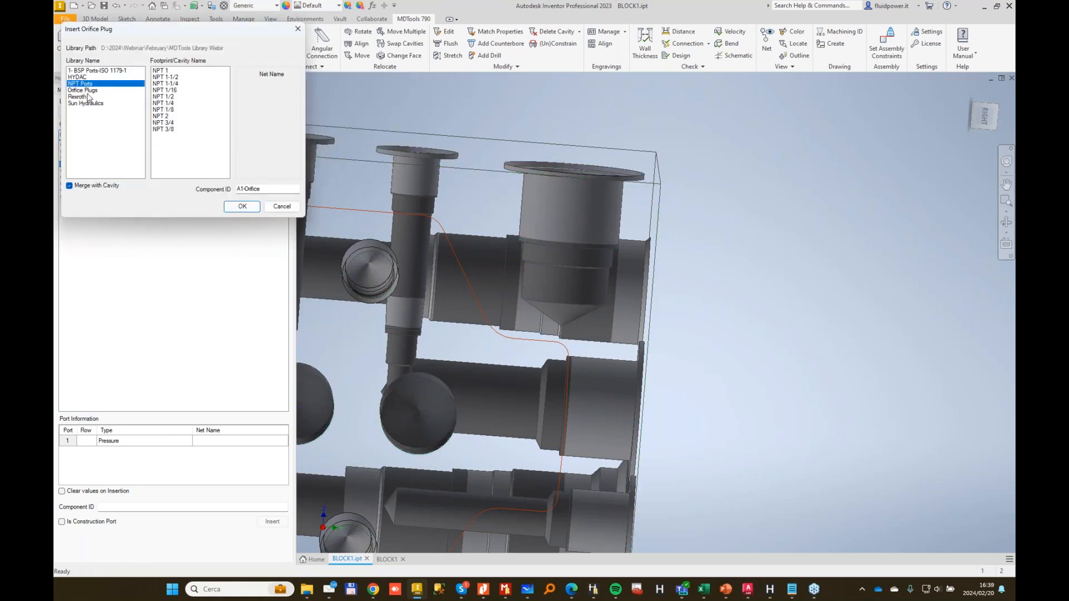
pyautogui.click(83, 89)
pyautogui.click(154, 71)
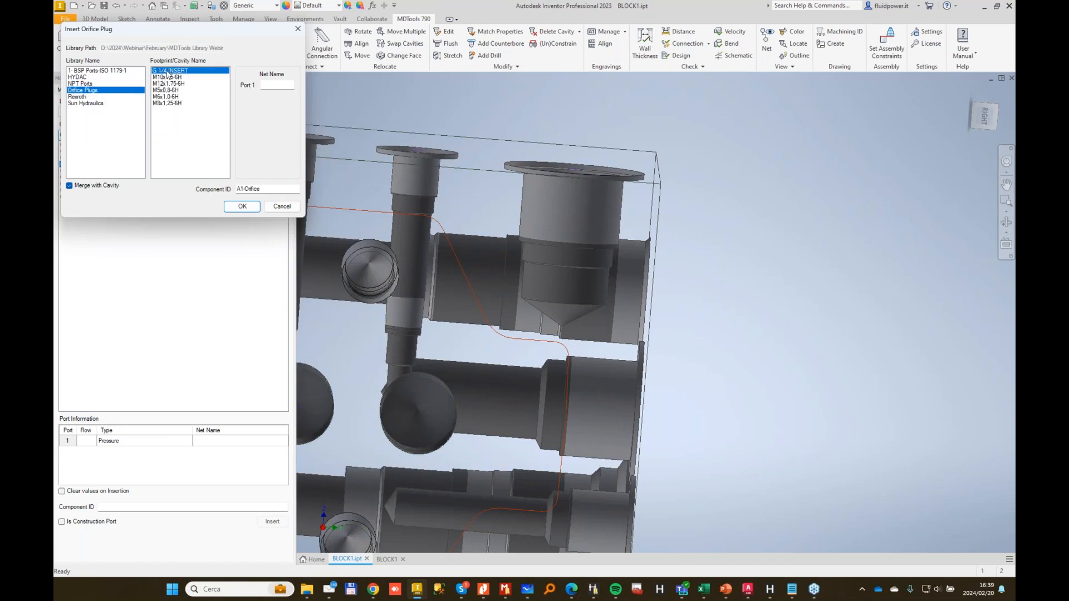
pyautogui.click(241, 207)
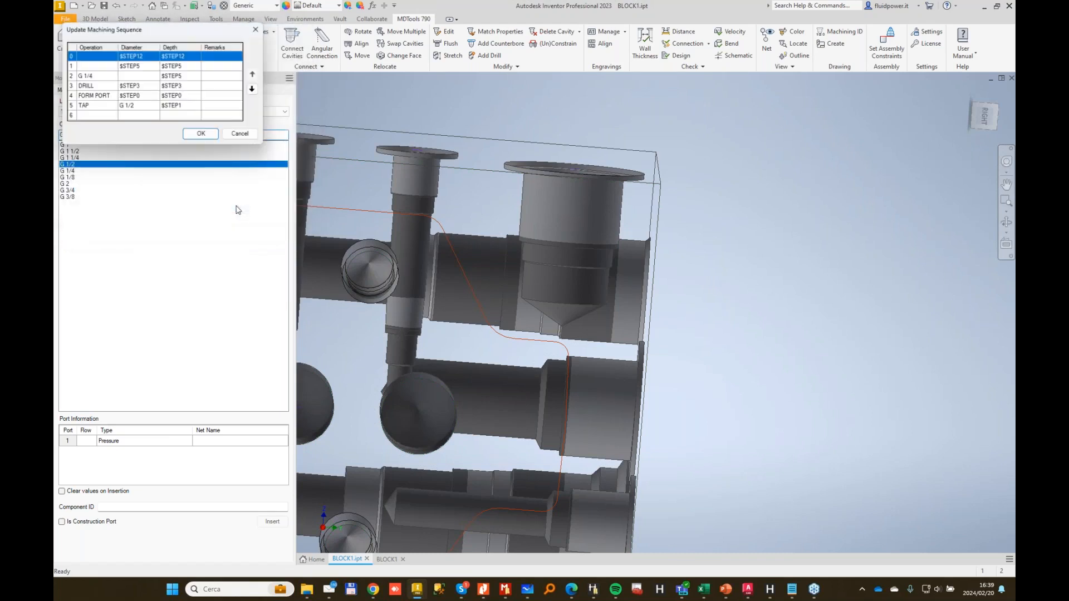
pyautogui.click(200, 133)
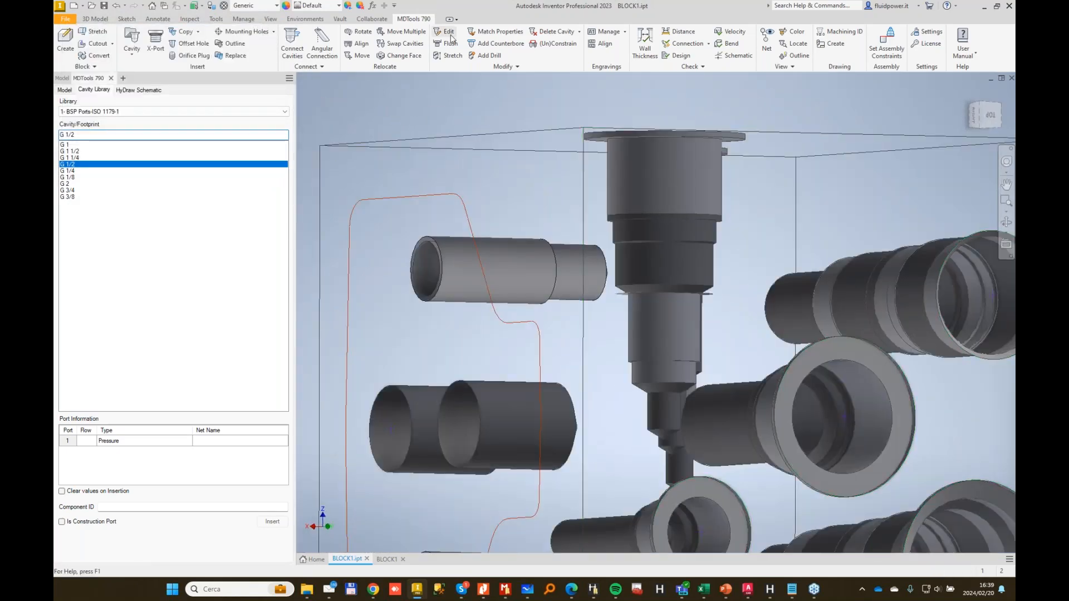
# Edit the merged A1-Orifice cavity, assigning net name A to port 1 and B to port 2.
pyautogui.click(451, 33)
pyautogui.click(656, 172)
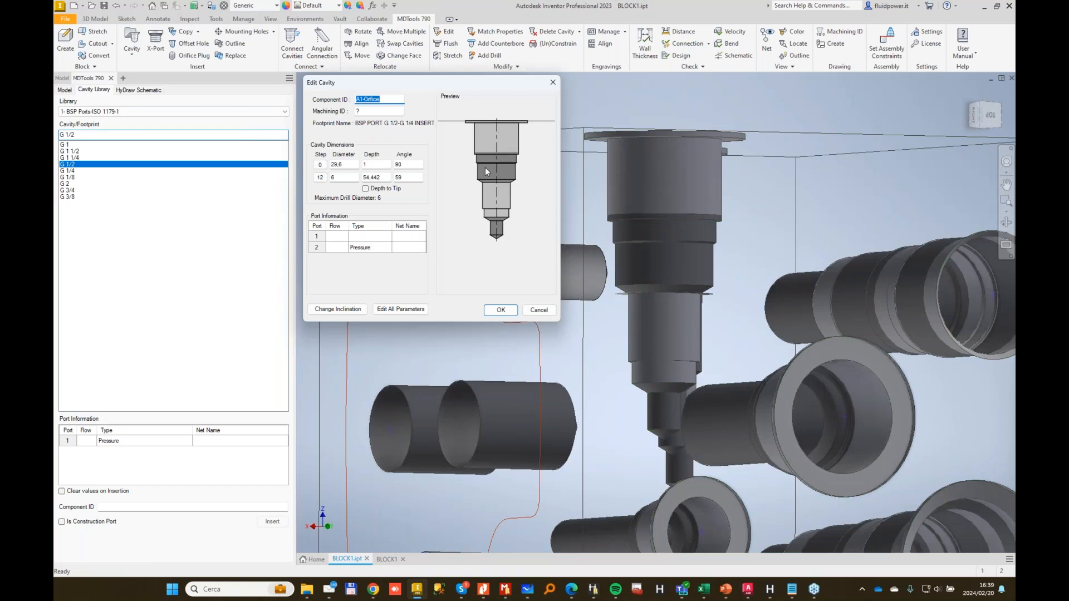
pyautogui.click(404, 234)
pyautogui.write('A')
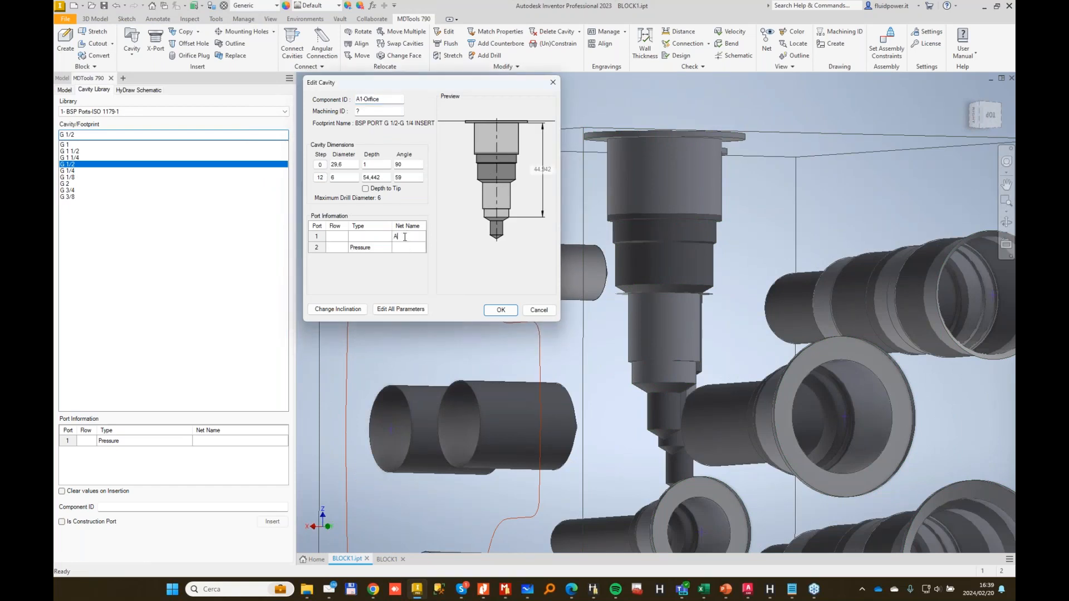
pyautogui.click(406, 247)
pyautogui.write('B')
pyautogui.click(499, 309)
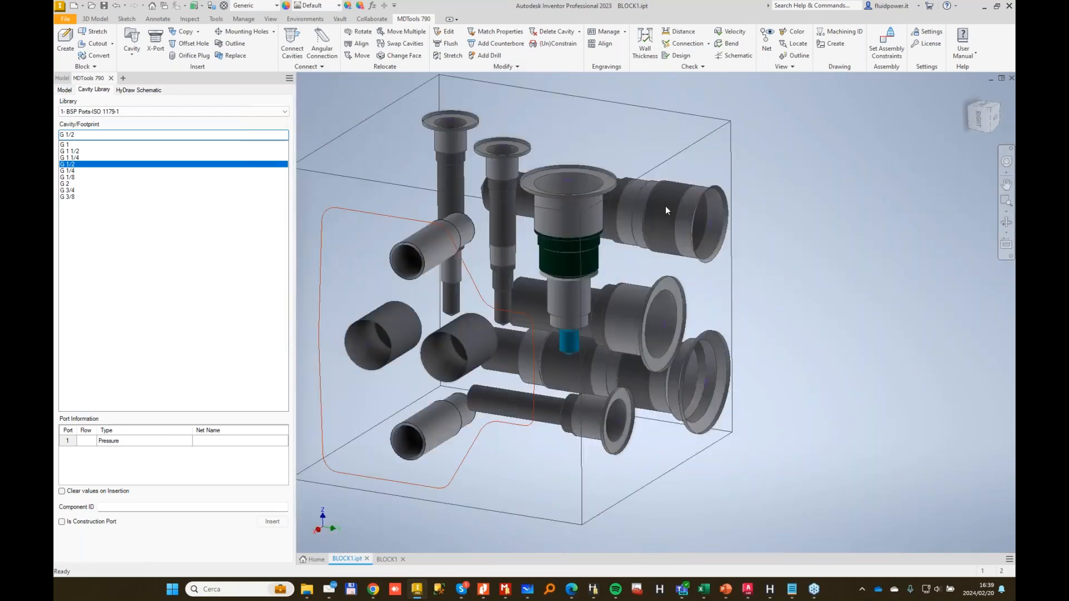
# Sink the orifice plug in A1-Orifice by setting the step 3 depth to 22 in the full cavity parameters.
pyautogui.click(440, 32)
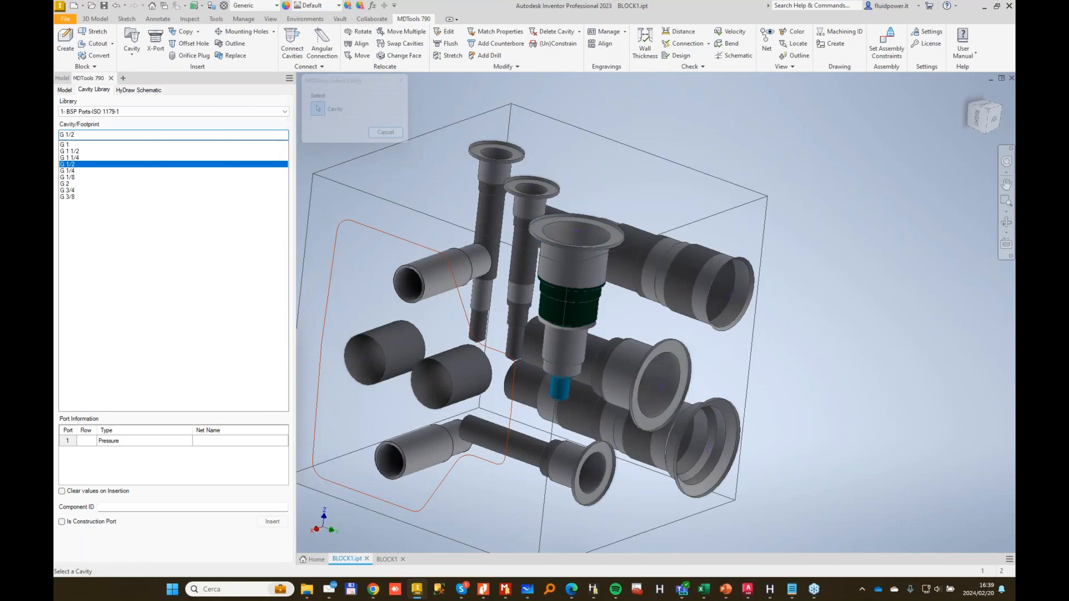
pyautogui.click(403, 307)
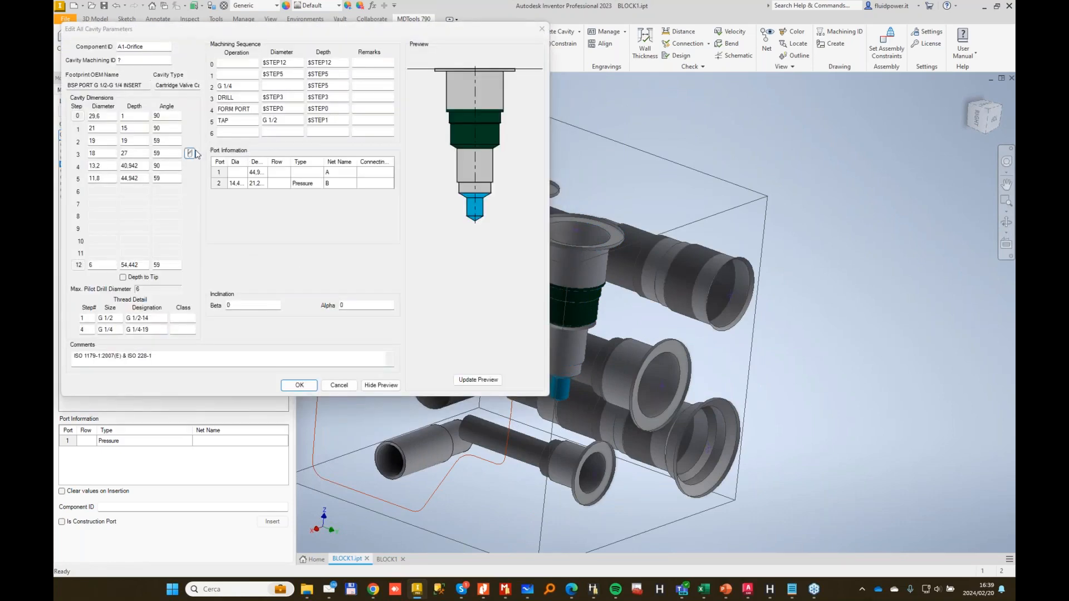
pyautogui.click(190, 153)
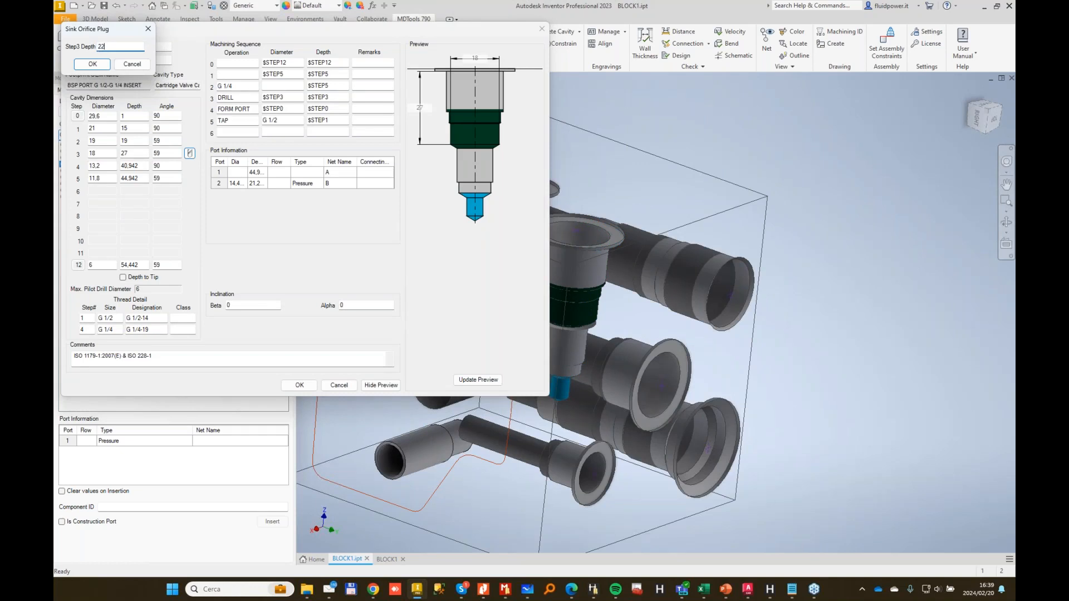
pyautogui.press('Return')
pyautogui.click(299, 385)
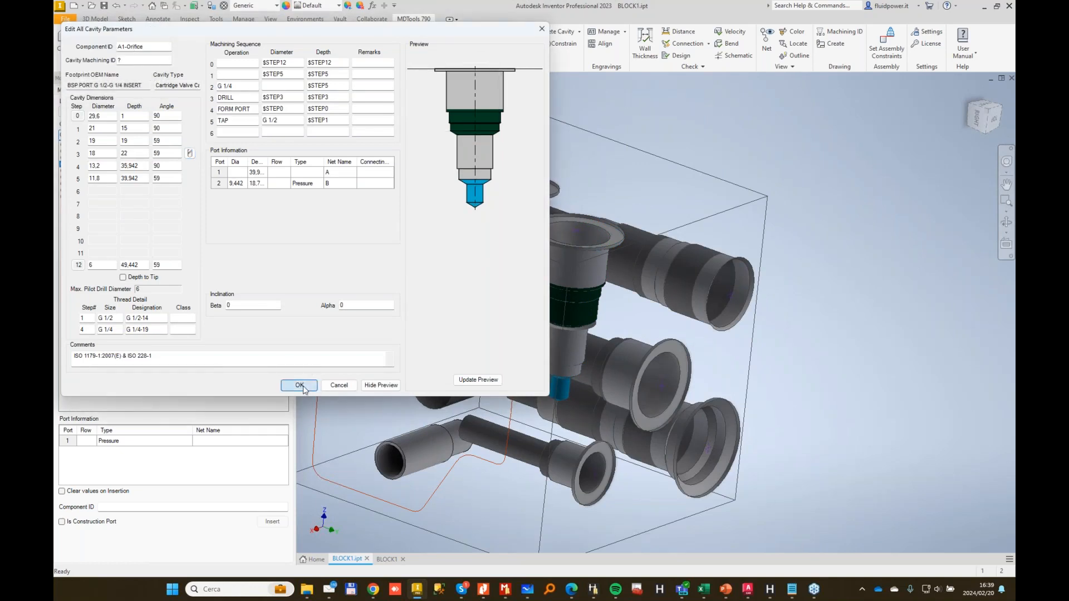
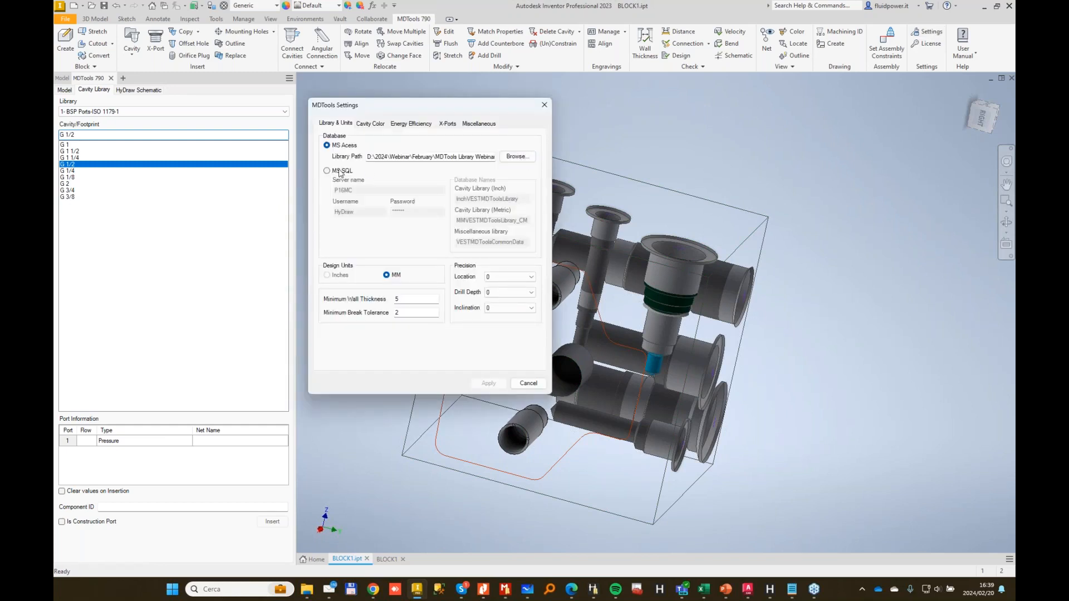
# Switch the MDTools library database from MS Access to MS SQL, apply the setting and close the settings.
pyautogui.click(327, 170)
pyautogui.click(489, 384)
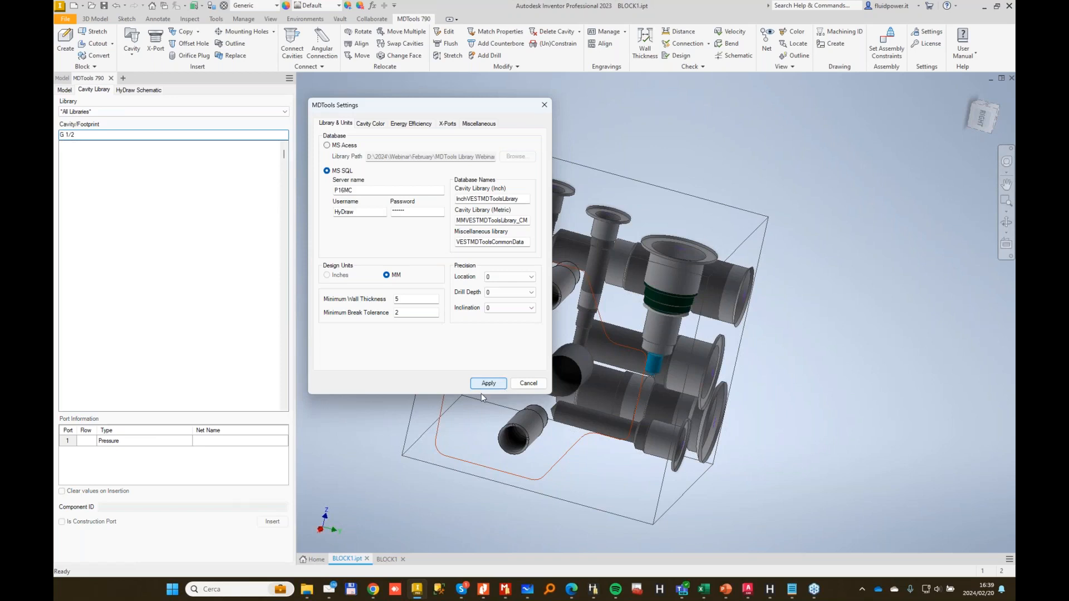
pyautogui.click(485, 384)
pyautogui.click(527, 384)
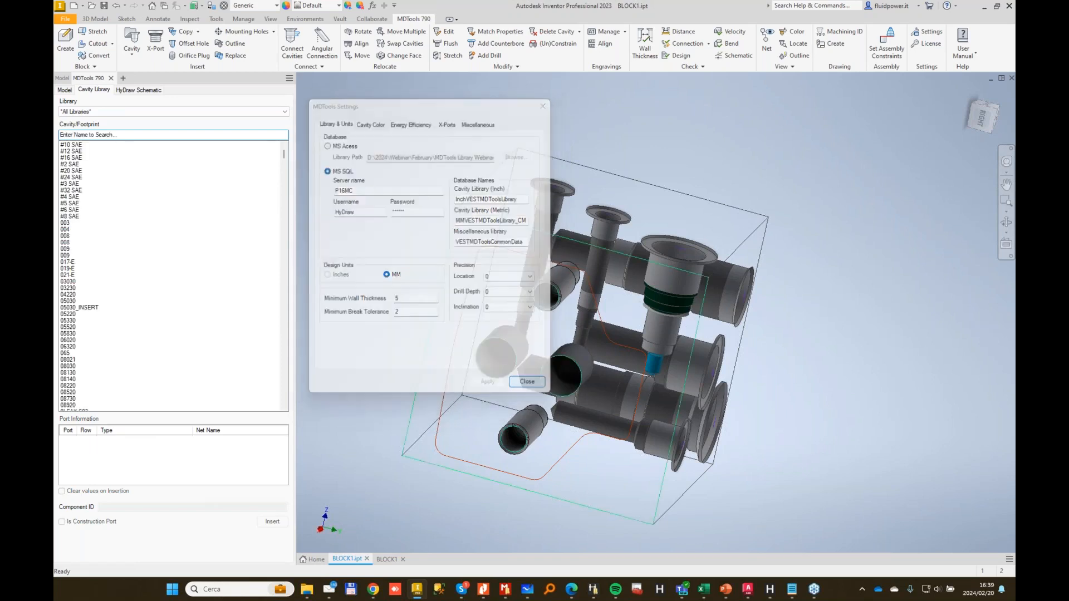
# Insert the VUI14X cavity from the 0-BSP PLUGS library with component ID CV on the block face that carries A1-Orifice.
pyautogui.click(124, 113)
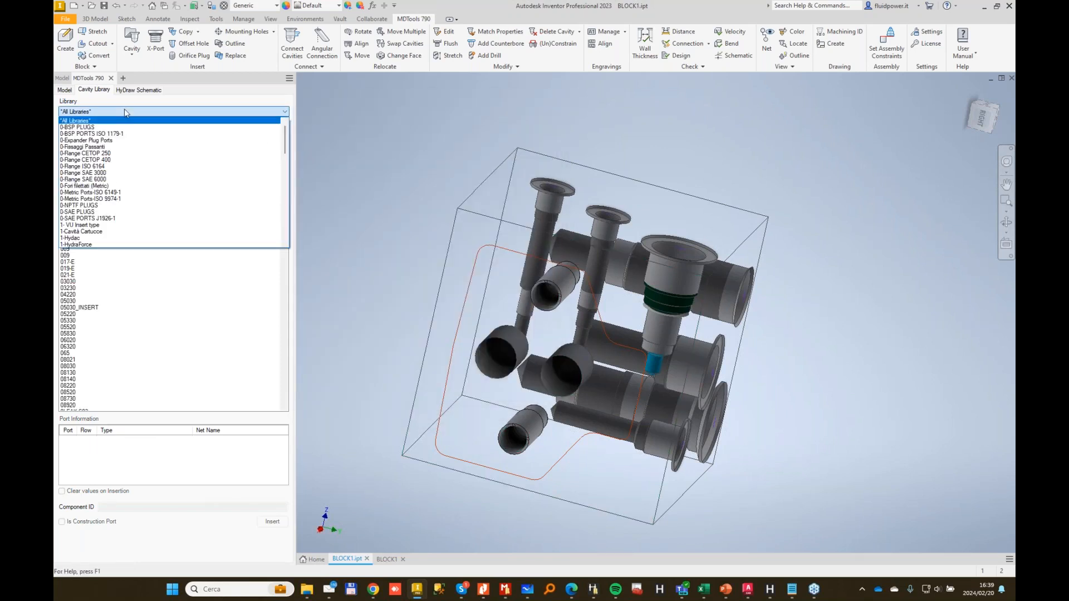
pyautogui.click(93, 129)
pyautogui.click(72, 146)
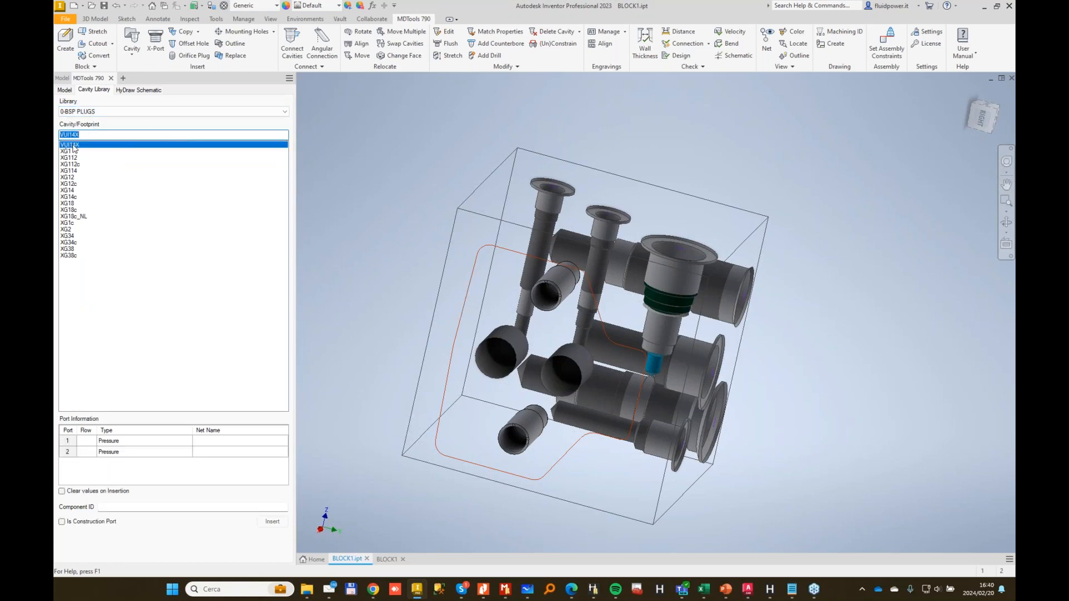
pyautogui.click(125, 508)
pyautogui.write('CV')
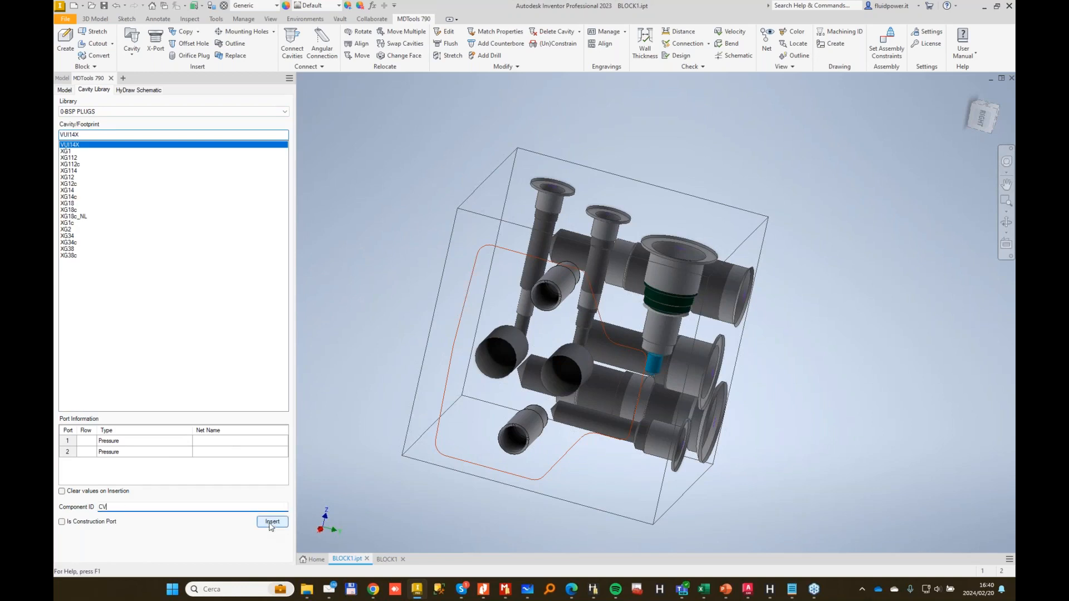
pyautogui.click(273, 521)
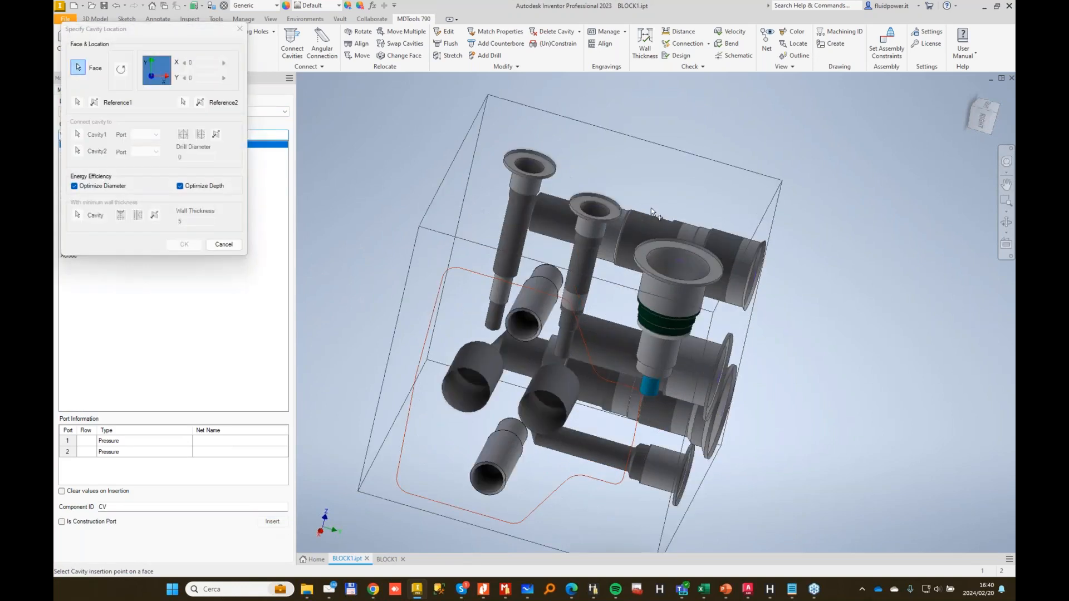
pyautogui.click(184, 244)
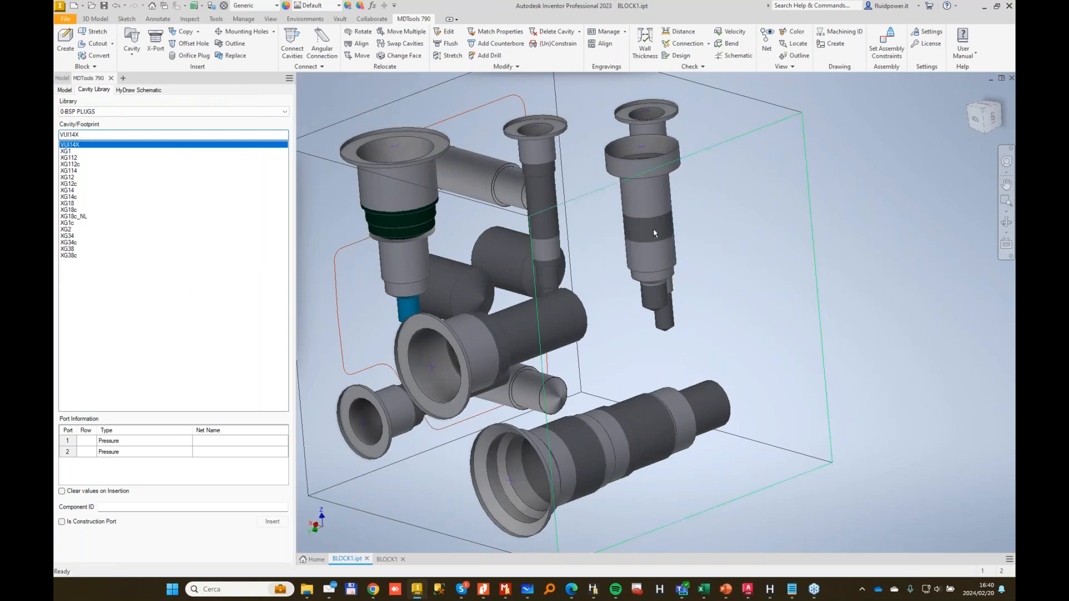
# Edit all parameters of the CV cavity, assigning net name A to port 1 and B to port 2.
pyautogui.scroll(5, 718, 217)
pyautogui.scroll(-8, 718, 217)
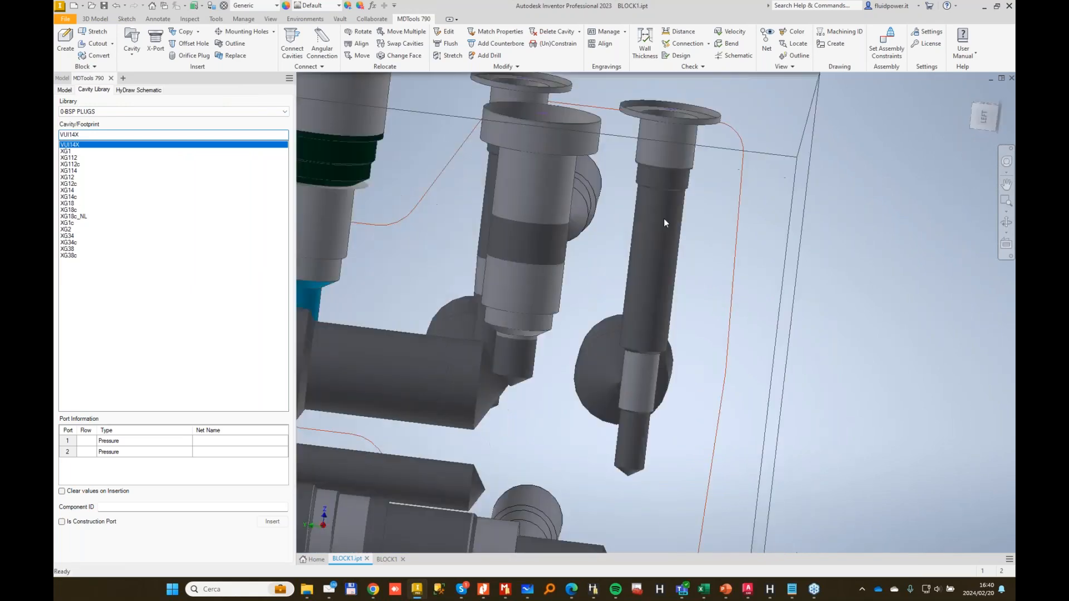
pyautogui.moveTo(640, 235)
pyautogui.keyDown('shift'); pyautogui.mouseDown(button='middle')
pyautogui.moveTo(627, 222)
pyautogui.moveTo(635, 239)
pyautogui.mouseUp(button='middle'); pyautogui.keyUp('shift')
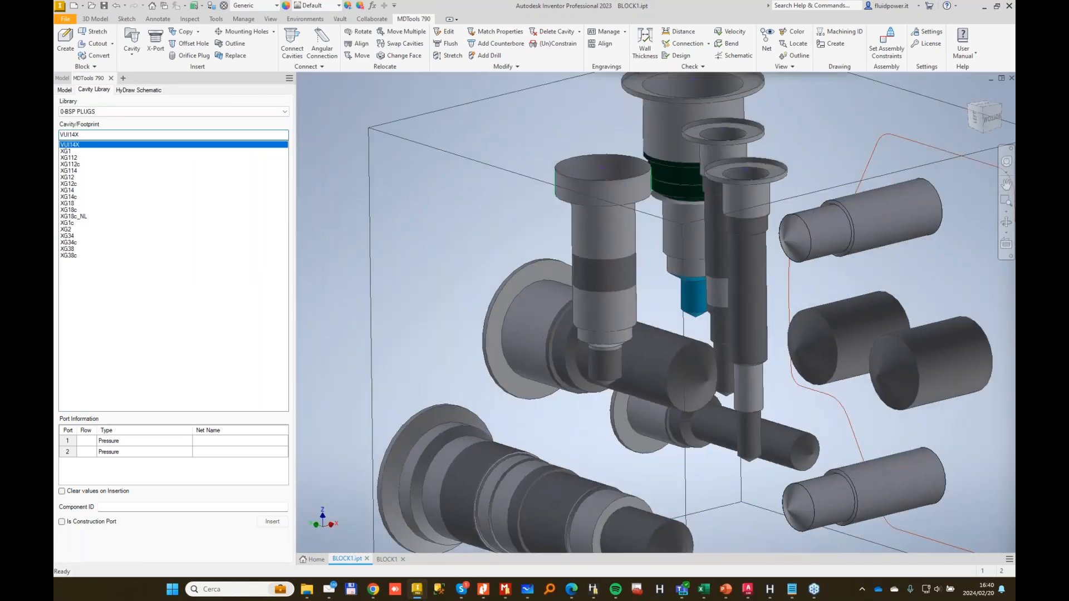
pyautogui.keyDown('shift'); pyautogui.moveTo(560, 137); pyautogui.dragTo(510, 334, button='middle'); pyautogui.keyUp('shift')
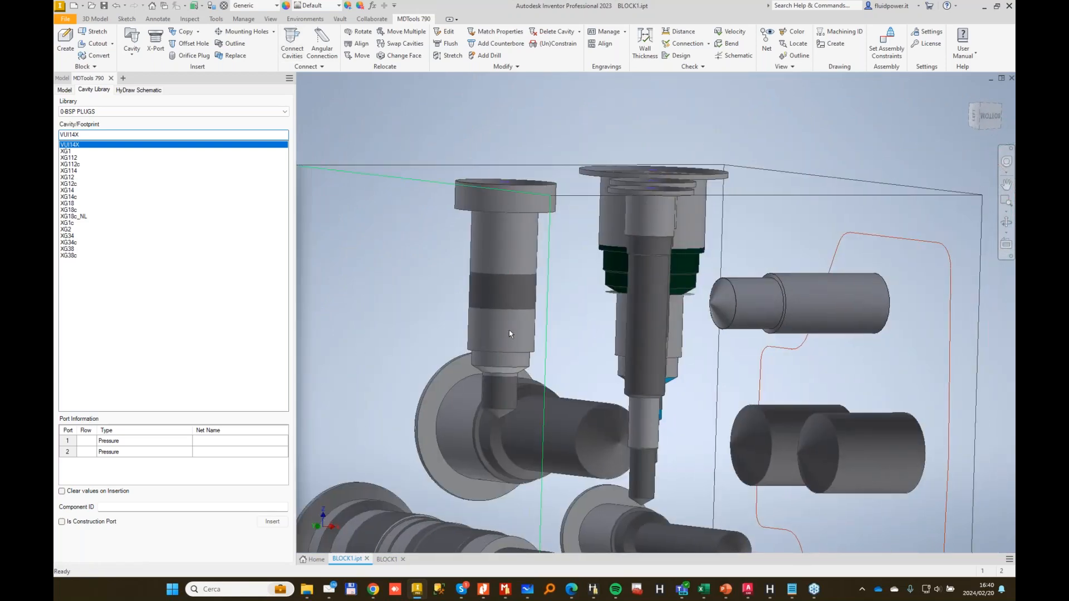
pyautogui.click(443, 32)
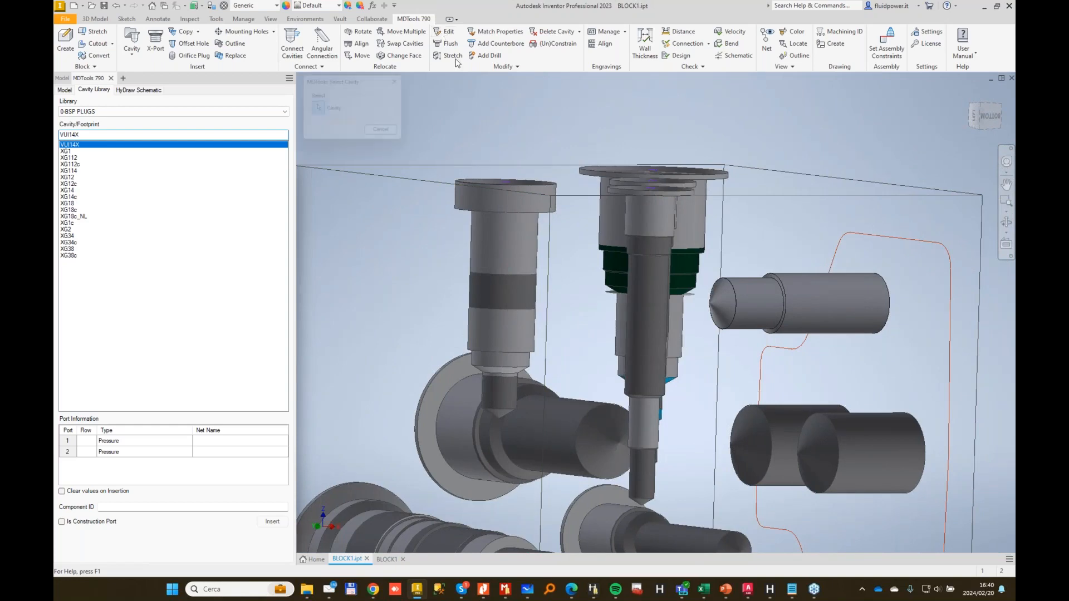
pyautogui.click(501, 290)
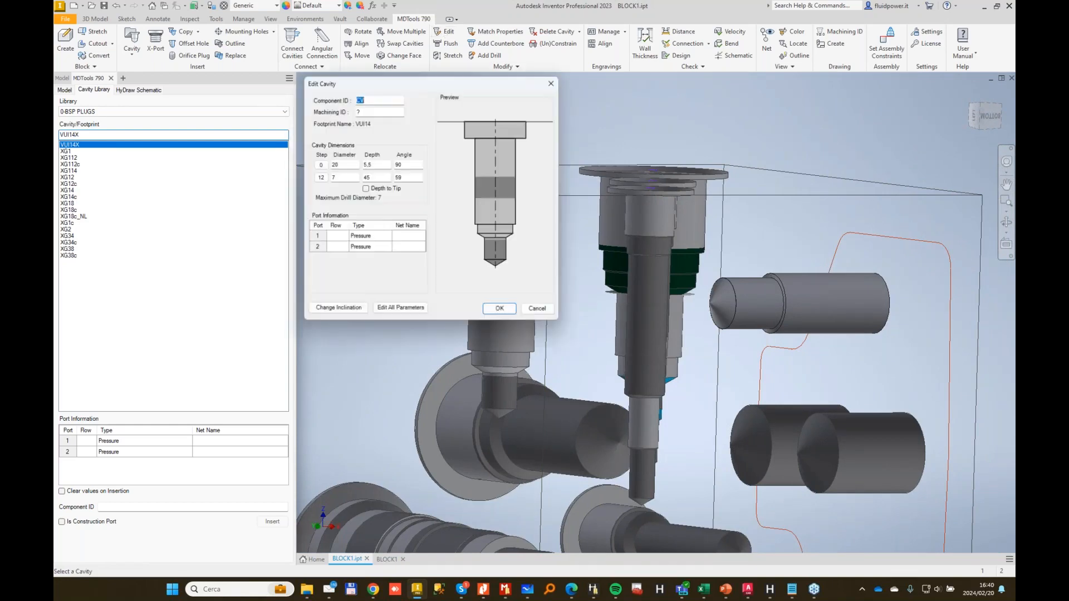
pyautogui.click(397, 310)
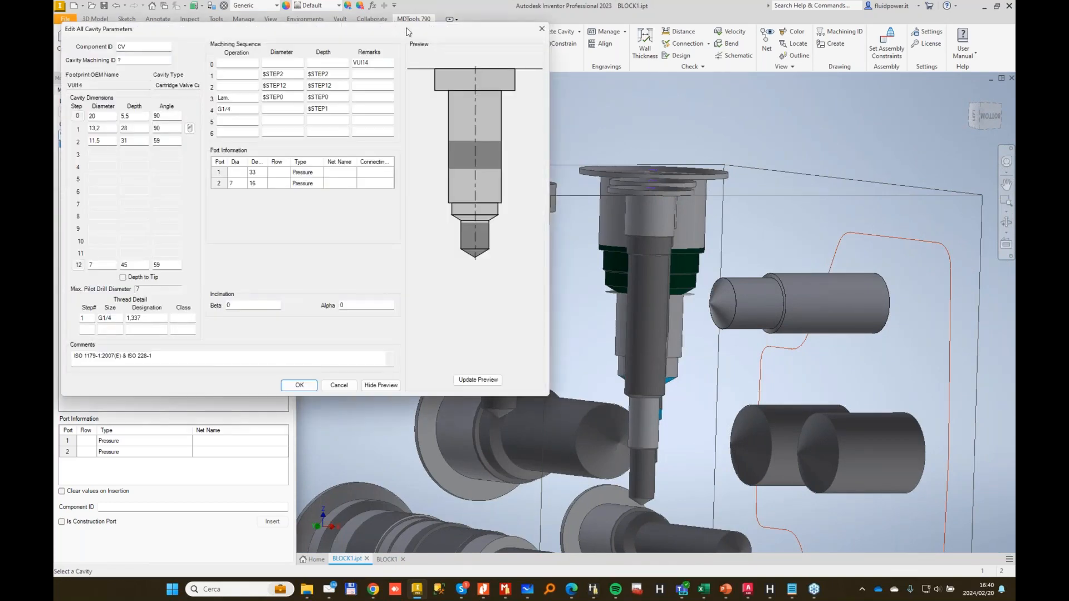
pyautogui.moveTo(406, 32); pyautogui.dragTo(771, 54)
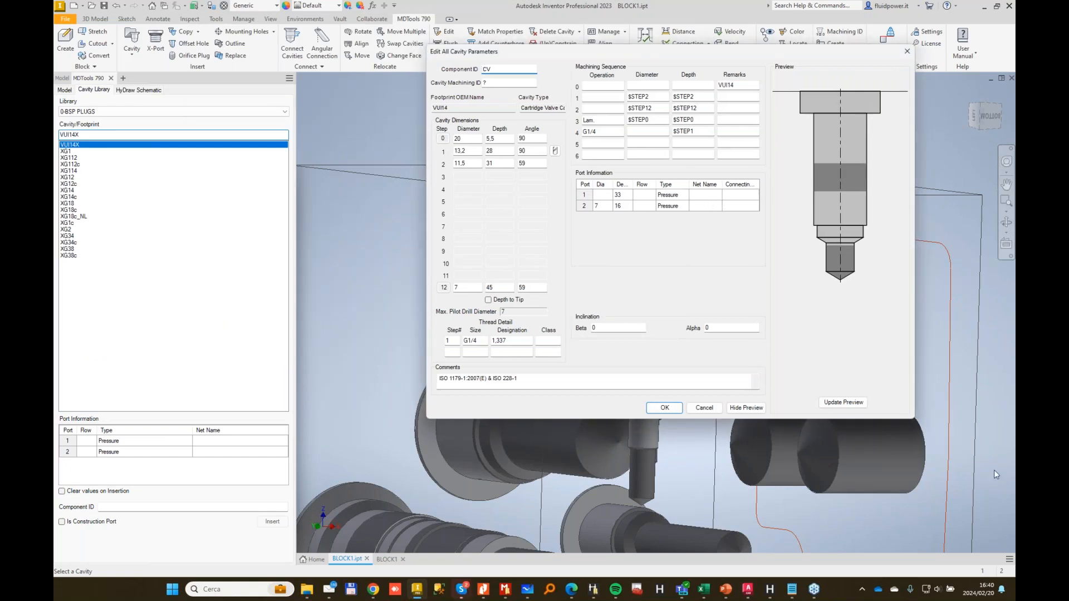
pyautogui.click(705, 194)
pyautogui.click(697, 215)
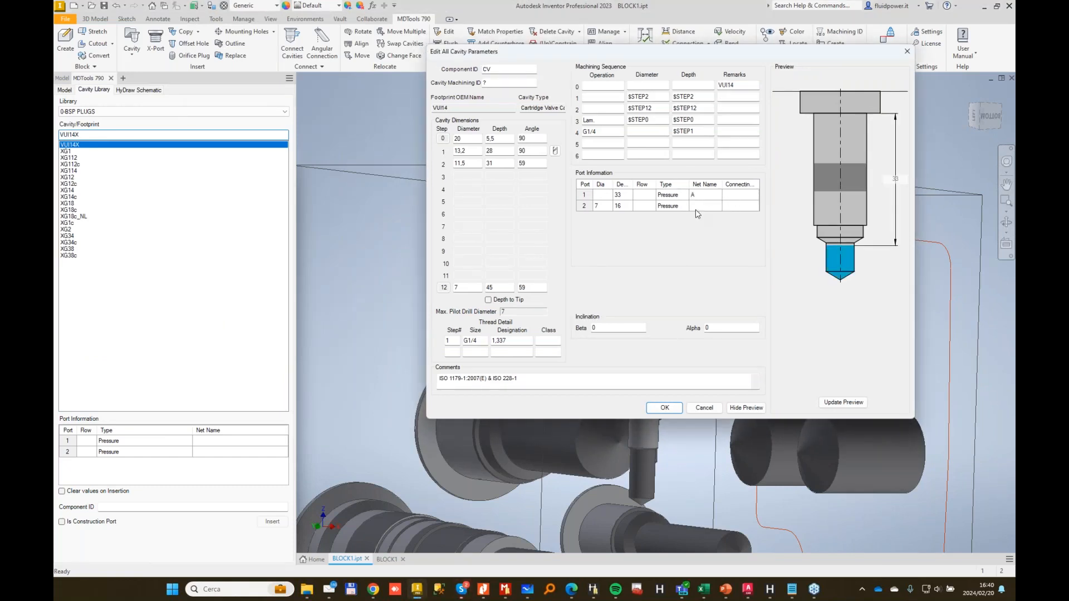
pyautogui.click(702, 206)
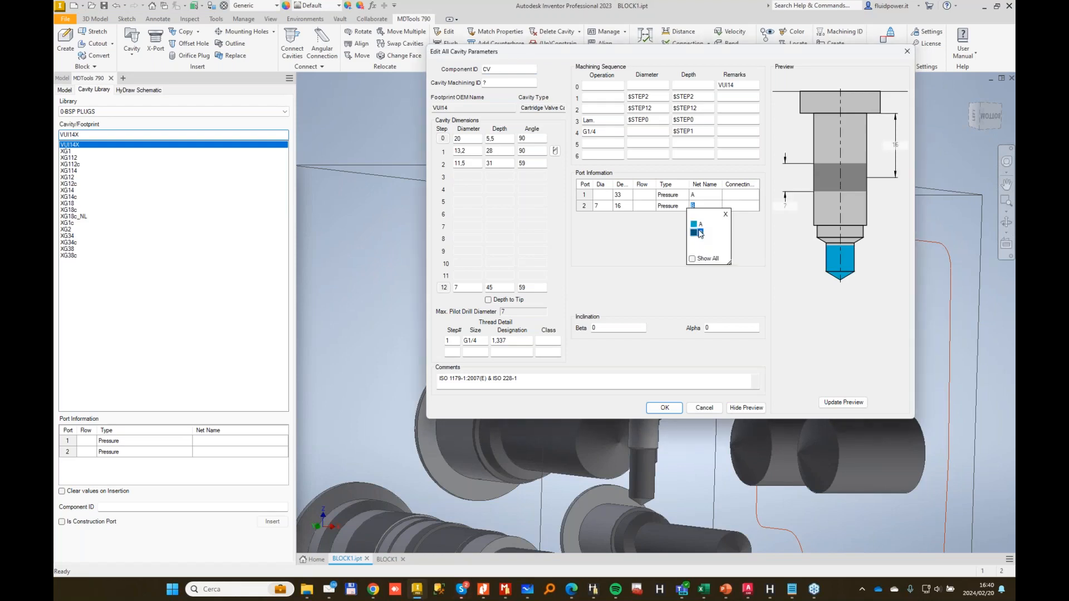
pyautogui.click(700, 233)
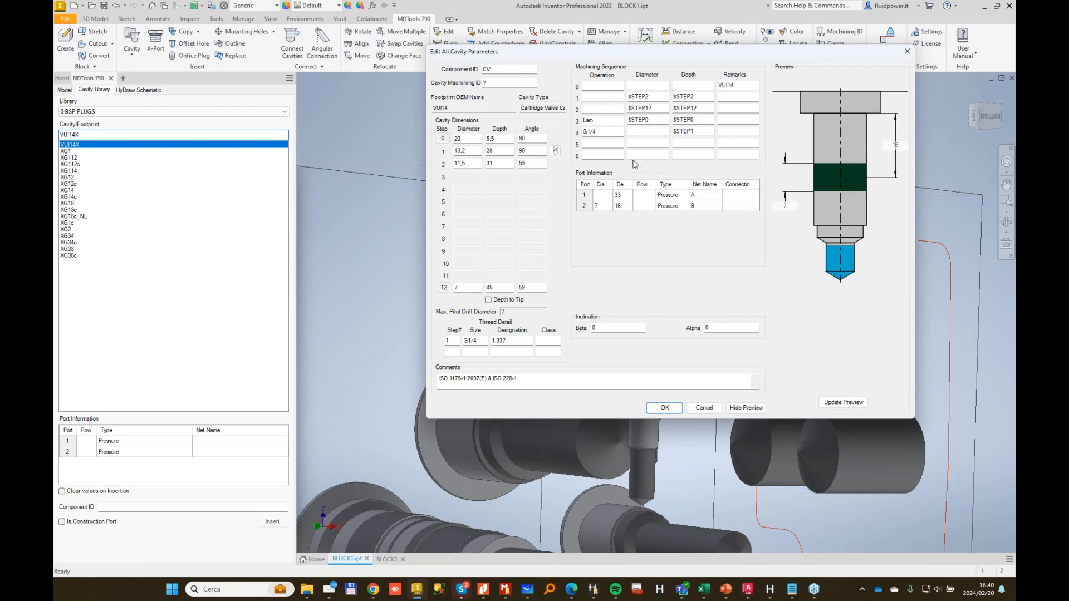
# Stretch step 1 of the CV cavity to a depth of 50.
pyautogui.click(556, 152)
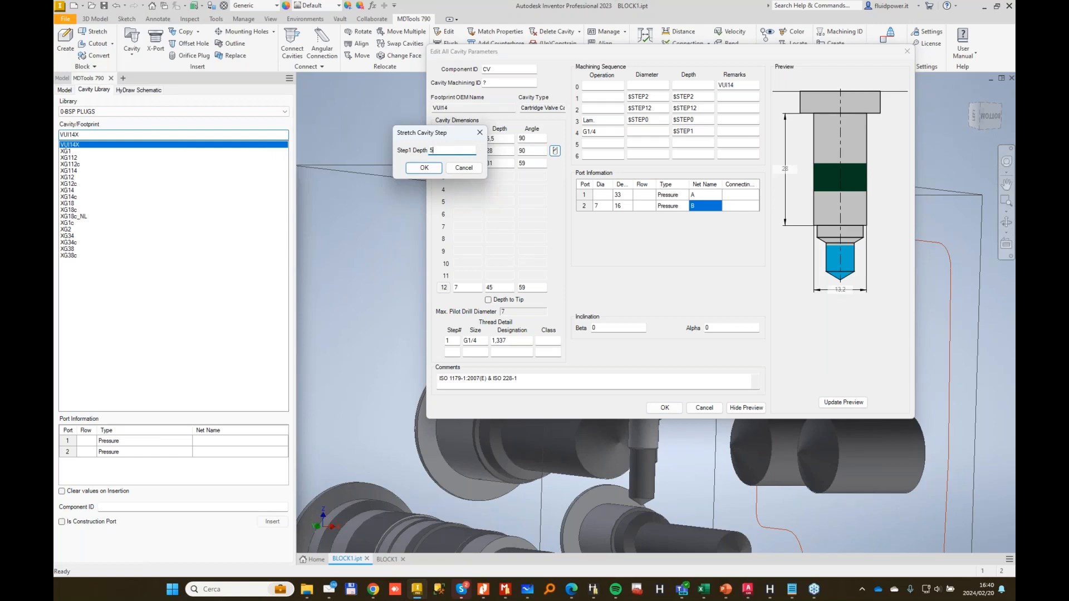
pyautogui.write('50')
pyautogui.click(423, 168)
# Stretch step 1 of the CV cavity to a depth of 35 and accept the edited parameters.
pyautogui.click(555, 151)
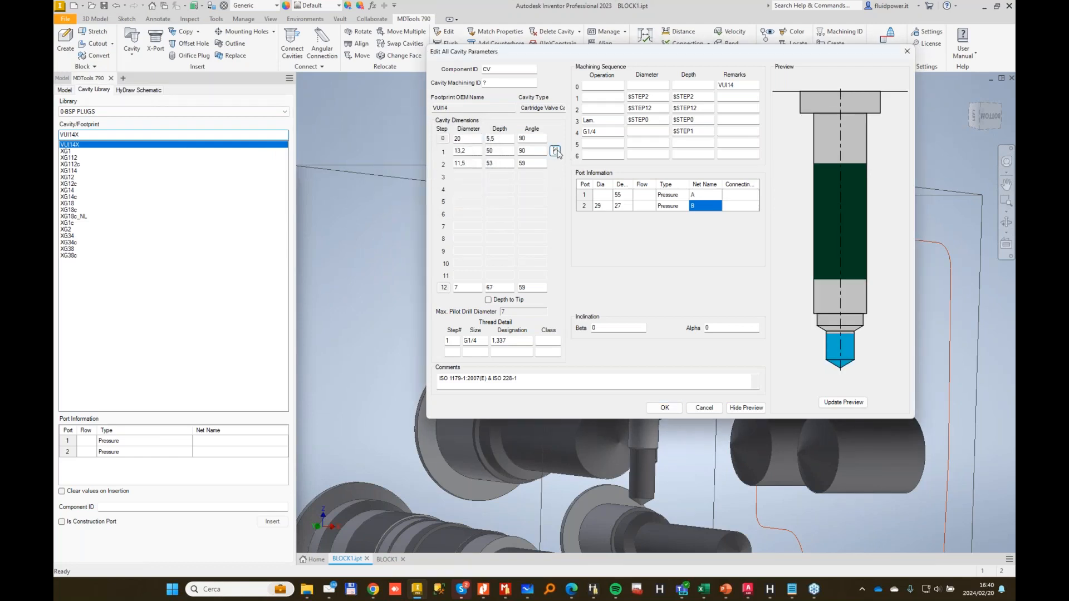
pyautogui.write('35')
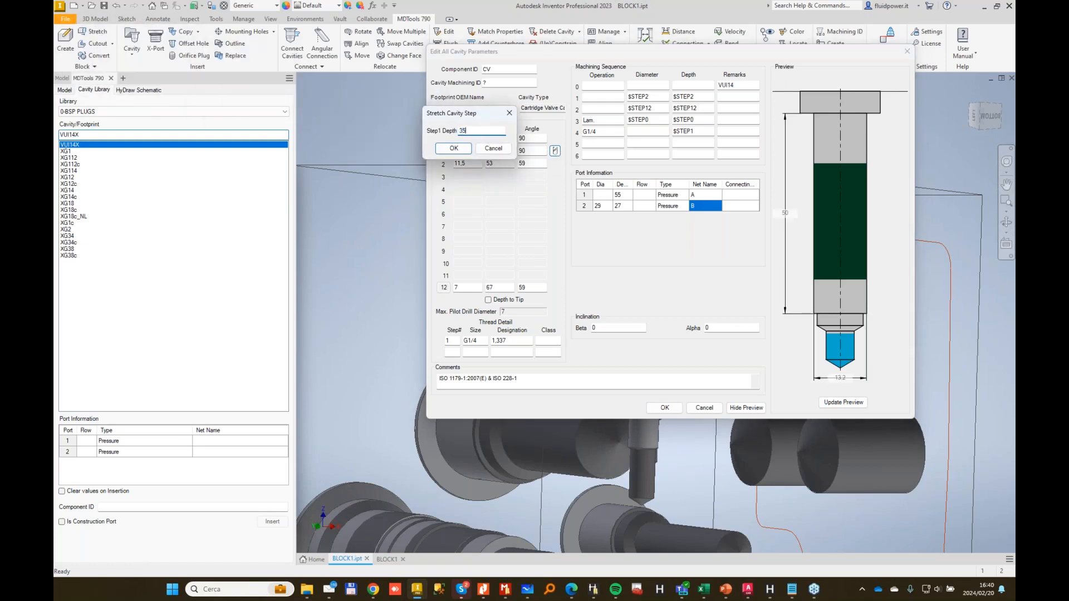
pyautogui.press('Return')
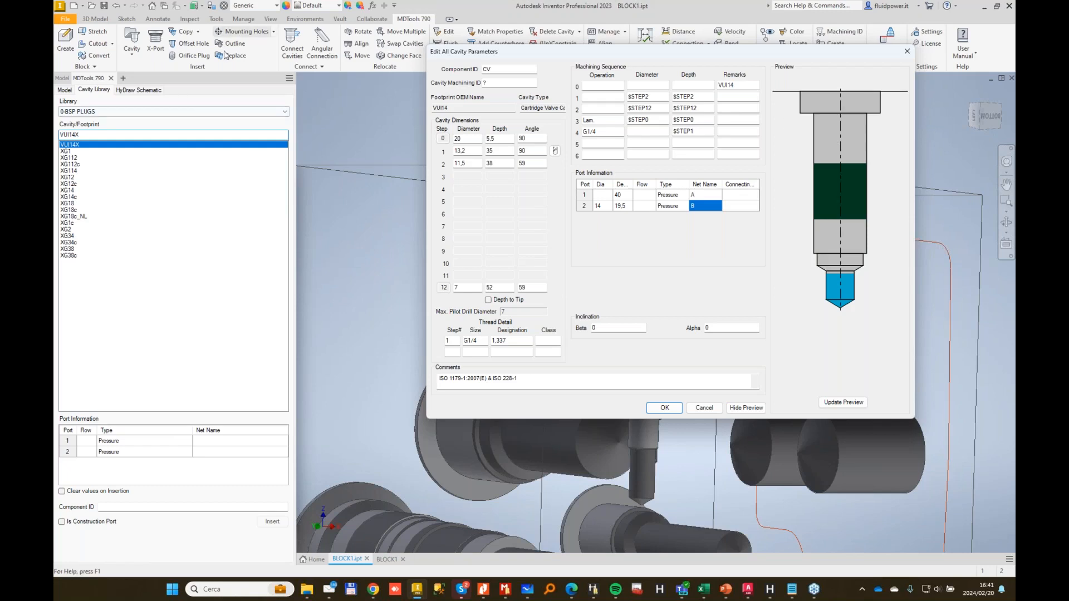
pyautogui.click(665, 408)
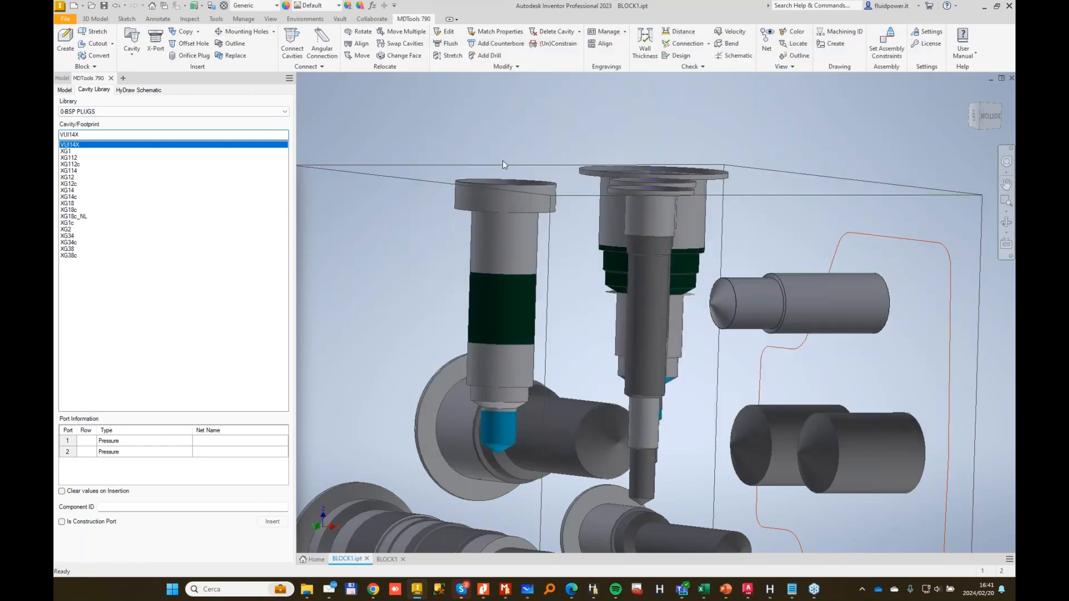
# Examine the stretched CV cavity and the merged A1-Orifice cavity from several sides of the block.
pyautogui.keyDown('shift'); pyautogui.moveTo(503, 165); pyautogui.dragTo(526, 192, button='middle'); pyautogui.keyUp('shift')
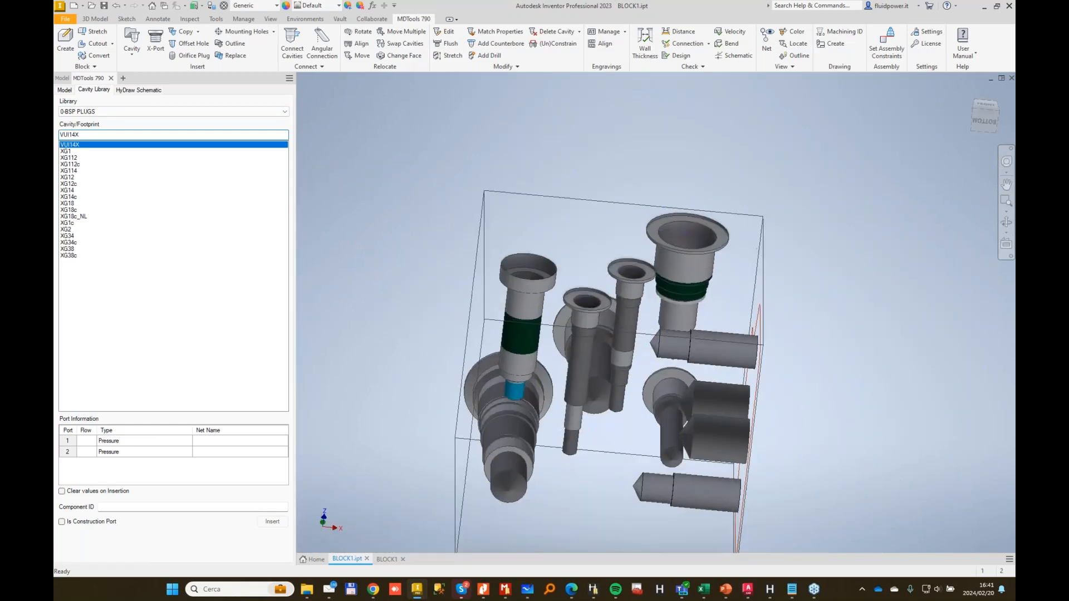
pyautogui.keyDown('shift'); pyautogui.moveTo(525, 257); pyautogui.dragTo(751, 175, button='middle'); pyautogui.keyUp('shift')
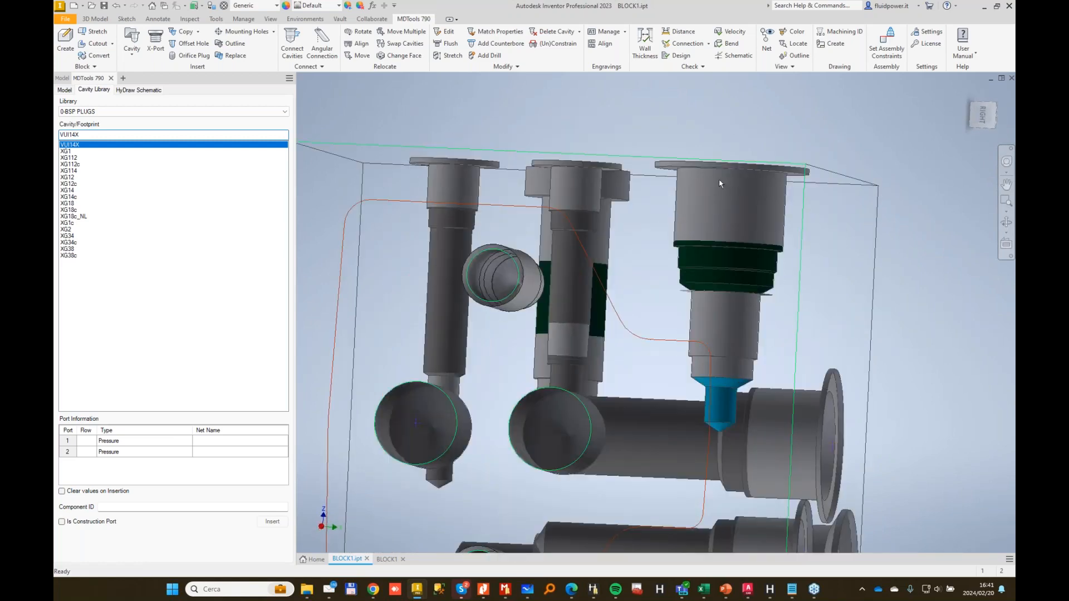
pyautogui.keyDown('shift'); pyautogui.moveTo(729, 226); pyautogui.dragTo(741, 163, button='middle'); pyautogui.keyUp('shift')
pyautogui.moveTo(762, 75); pyautogui.dragTo(718, 241, button='middle')
pyautogui.scroll(-1, 718, 242)
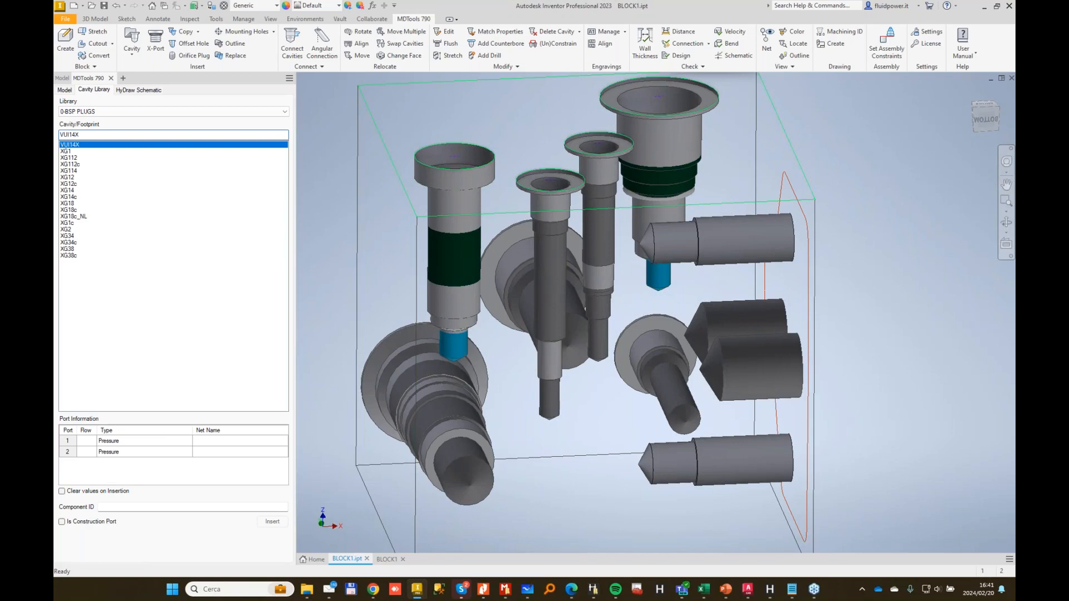
pyautogui.scroll(2, 826, 145)
pyautogui.moveTo(505, 589)
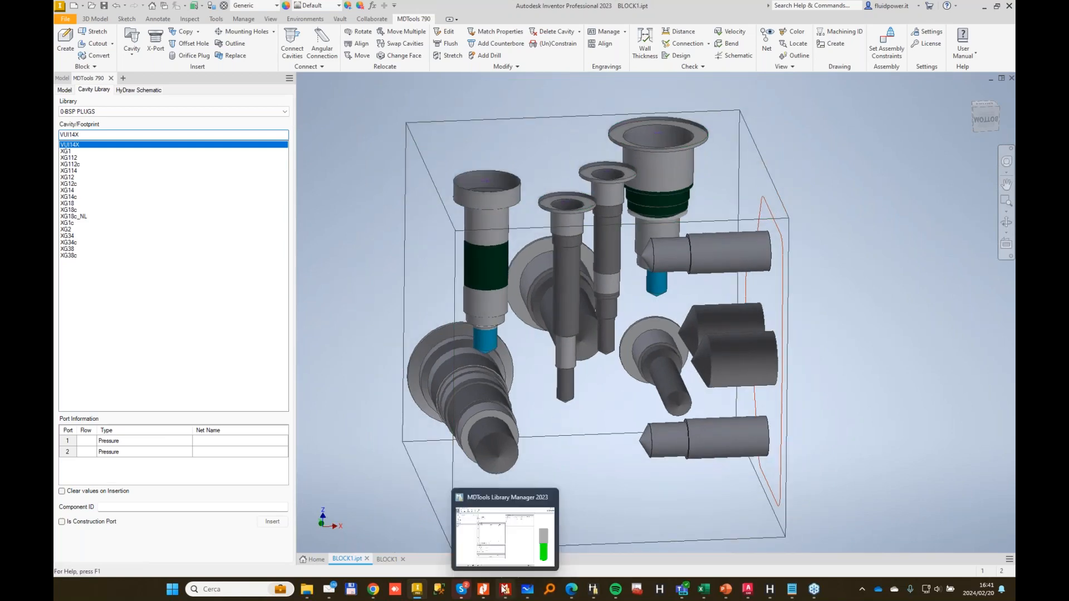
pyautogui.keyDown('shift'); pyautogui.moveTo(814, 239); pyautogui.dragTo(612, 239, button='middle'); pyautogui.keyUp('shift')
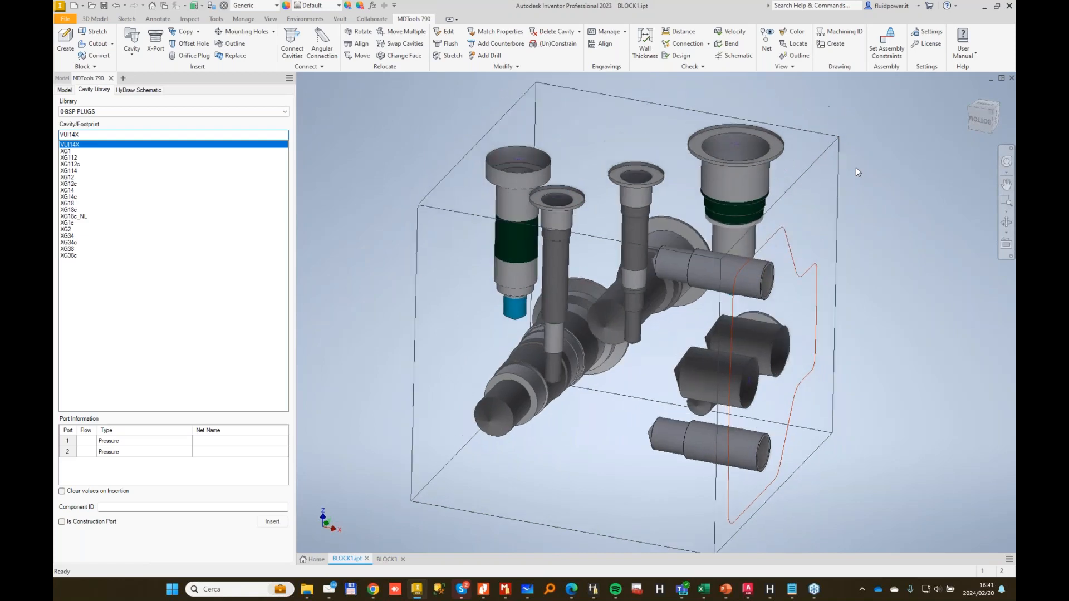
# Switch to MDTools Library Manager and change its database option to MS SQL.
pyautogui.moveTo(508, 595)
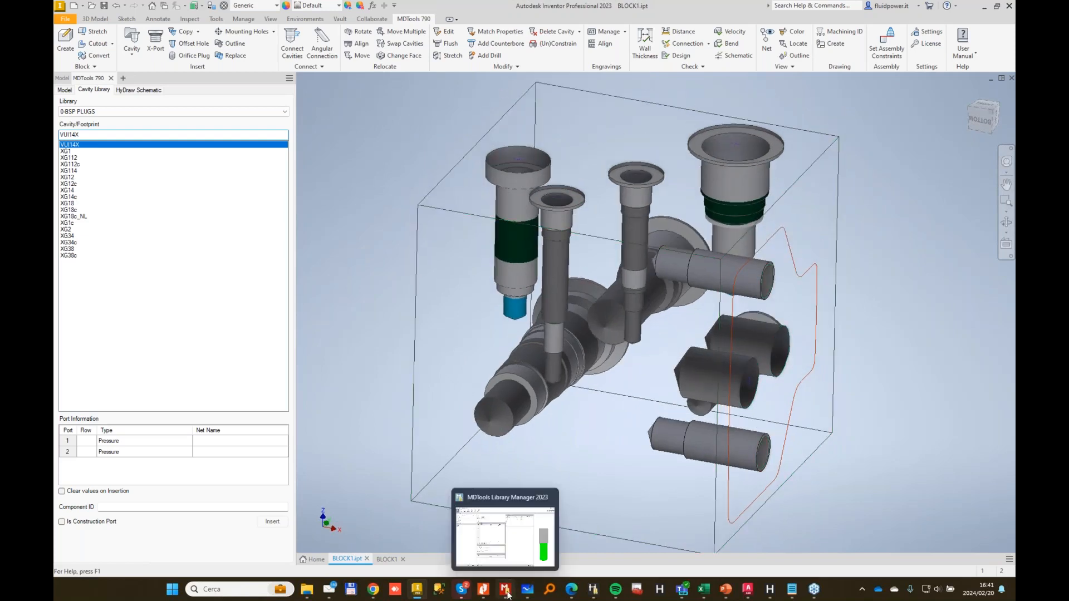
pyautogui.click(512, 532)
pyautogui.click(967, 31)
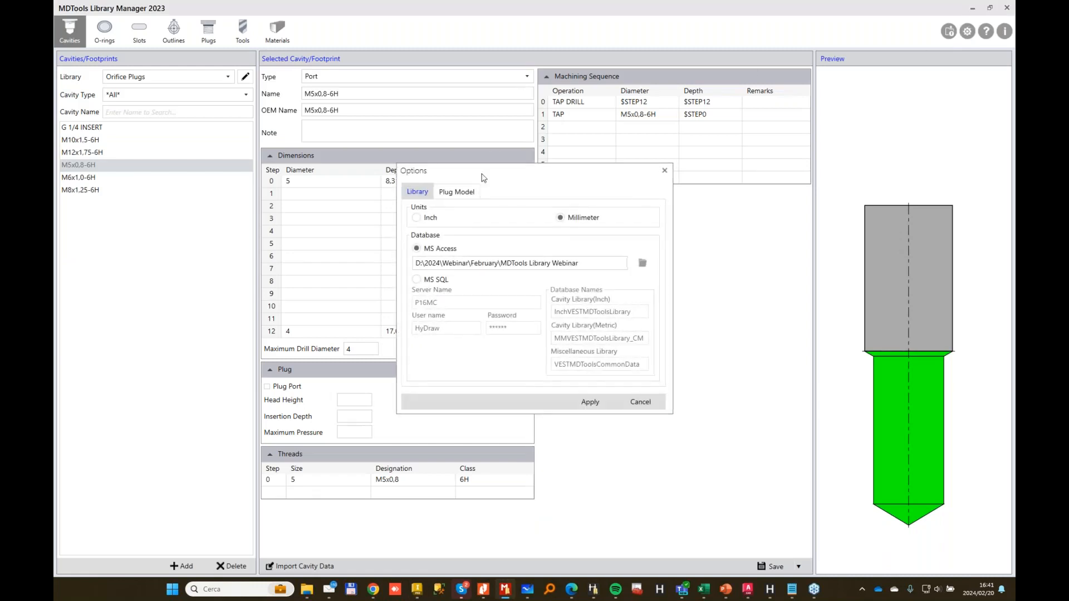
pyautogui.click(417, 279)
pyautogui.click(591, 401)
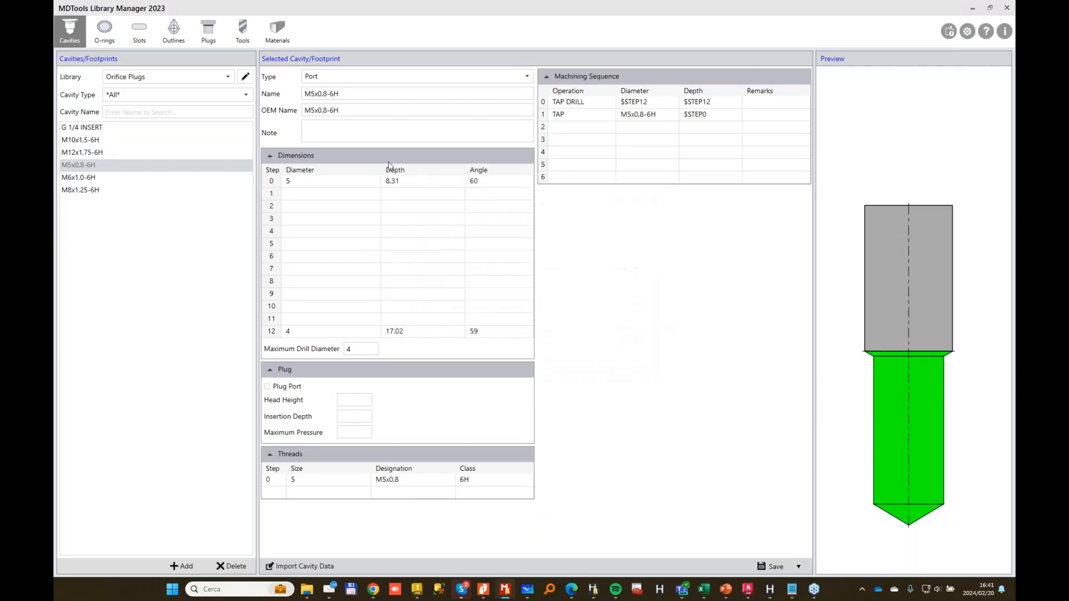
# Review the G 1/2+M6 cavity in the 0-BSP PORTS ISO 1179-1 library, including its M6 machining operation.
pyautogui.click(200, 74)
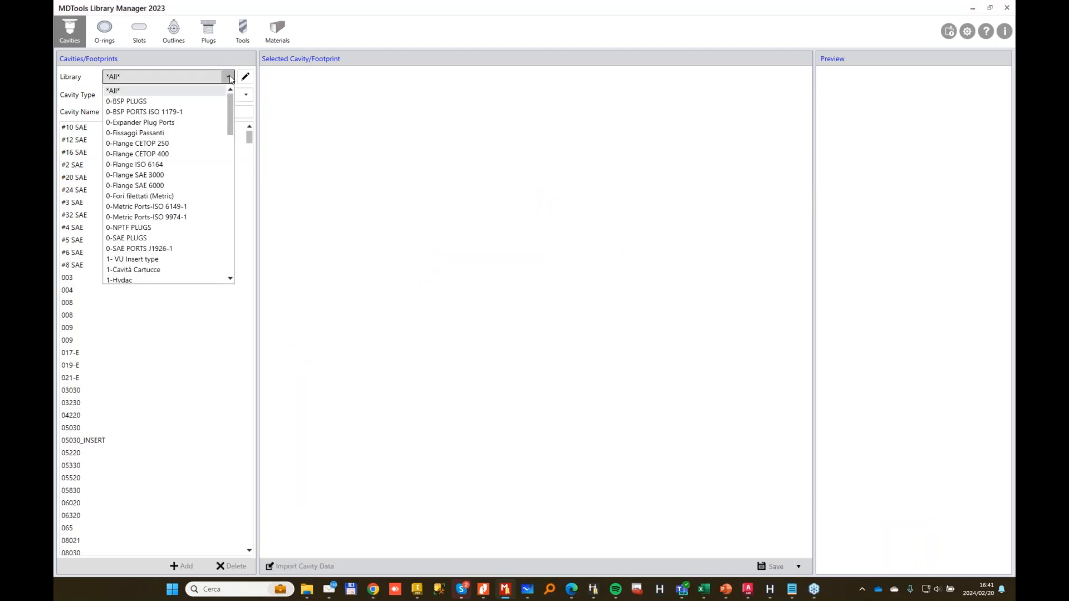
pyautogui.click(182, 112)
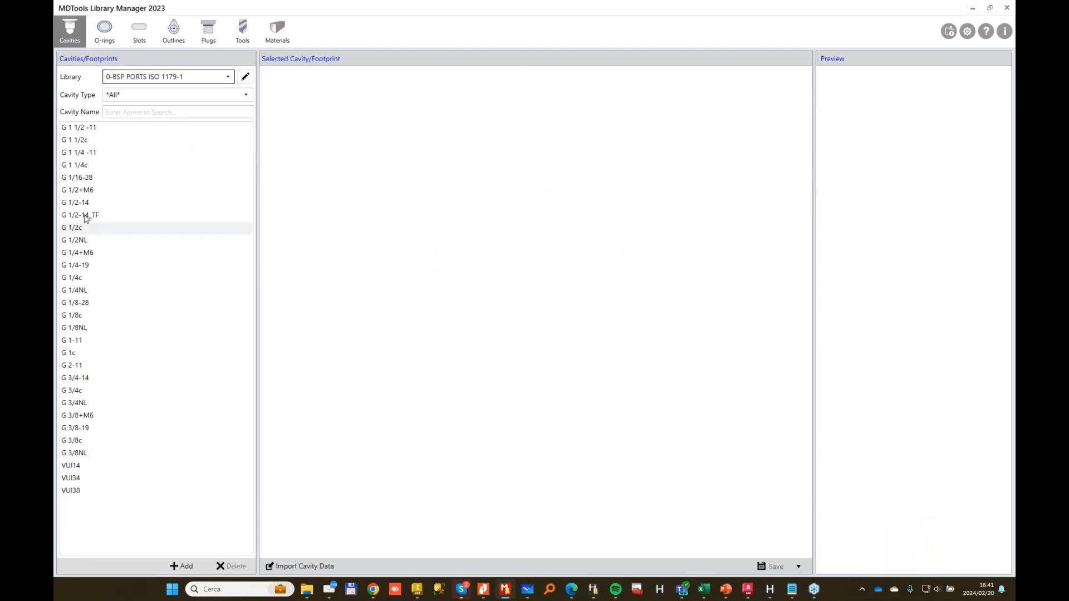
pyautogui.click(86, 190)
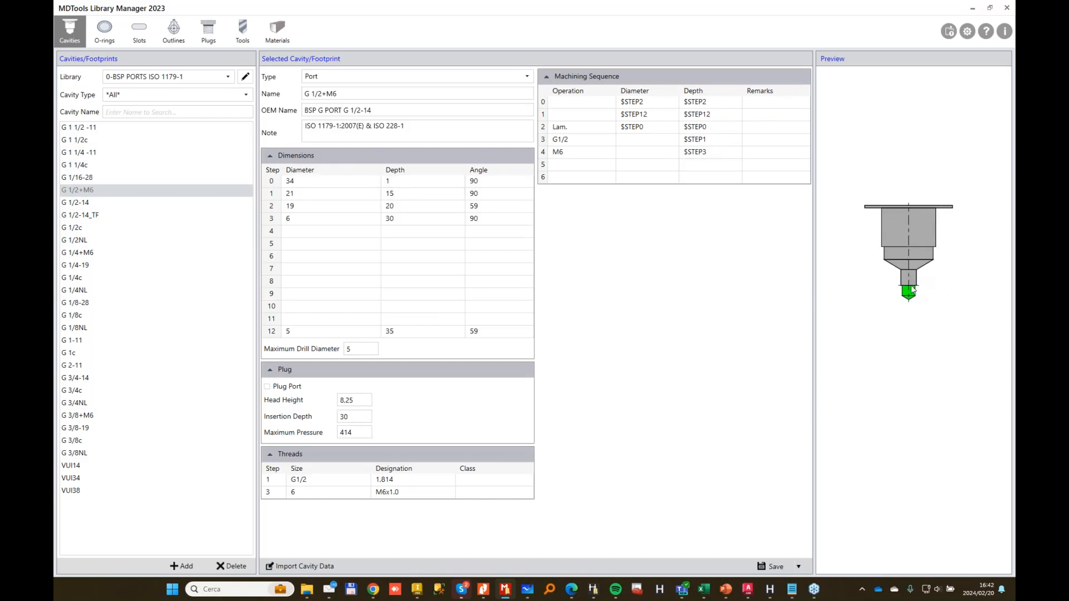
pyautogui.click(579, 155)
pyautogui.click(578, 156)
# Open the Orifice Plugs library and review the XG14+M8 cavity's dimensions, ports, threads and machining sequence.
pyautogui.click(228, 77)
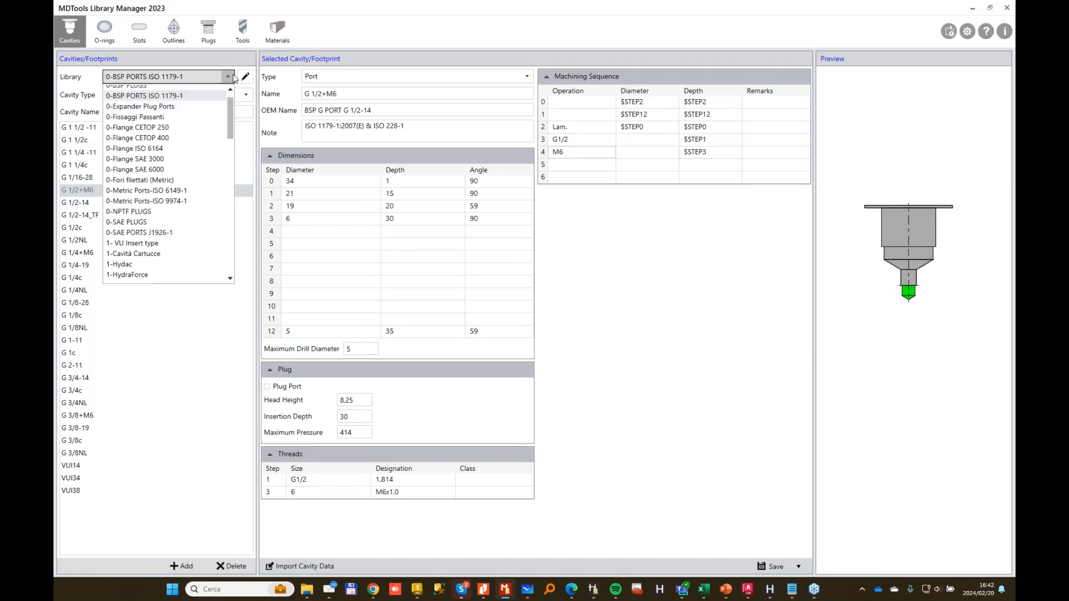
pyautogui.scroll(-3, 204, 197)
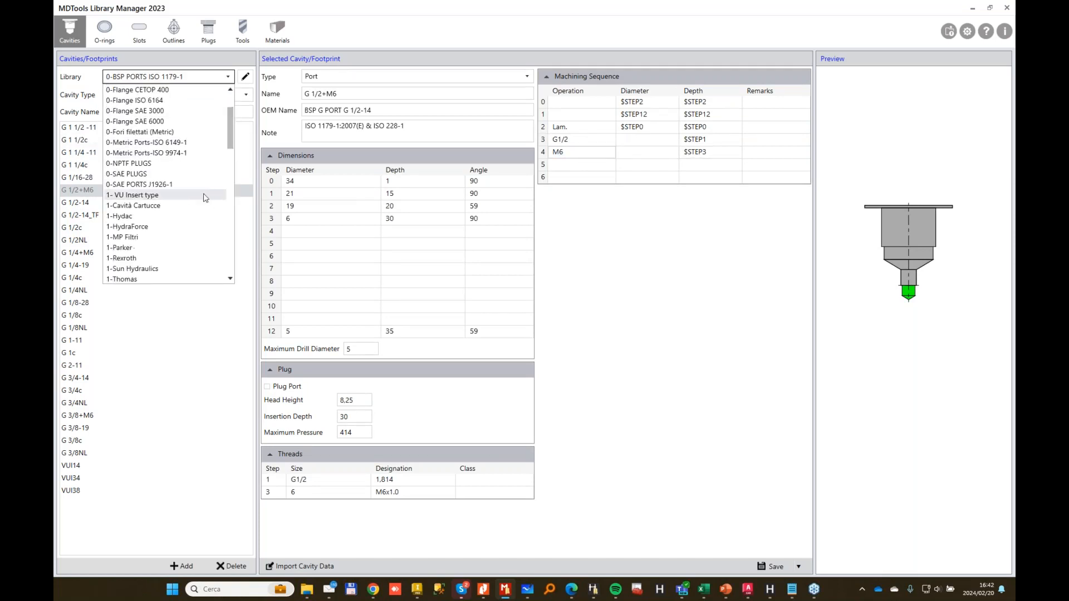
pyautogui.scroll(-5, 162, 220)
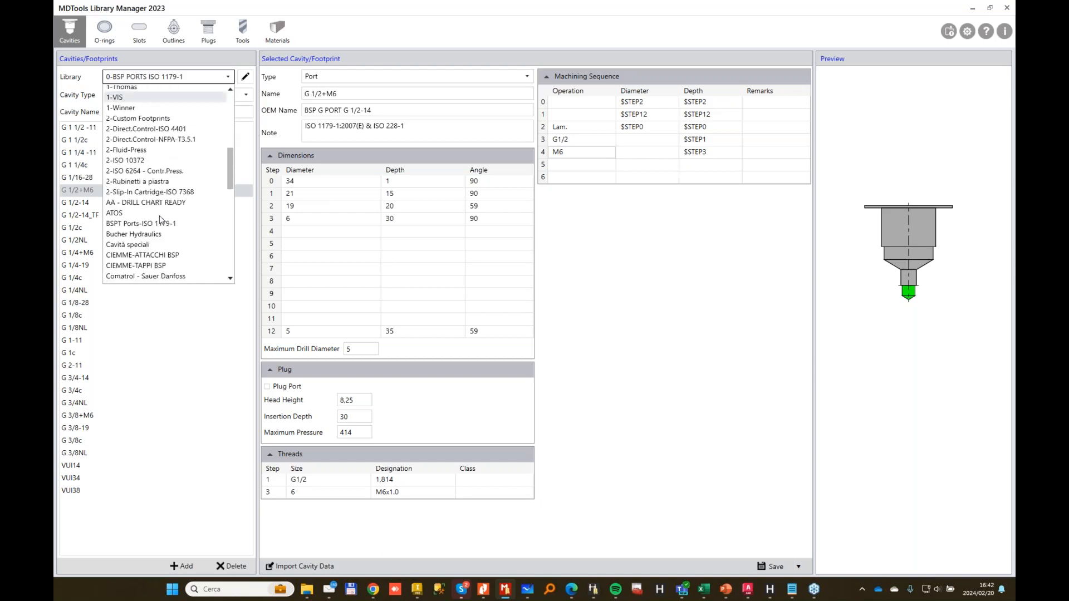
pyautogui.scroll(5, 161, 220)
pyautogui.scroll(-12, 161, 219)
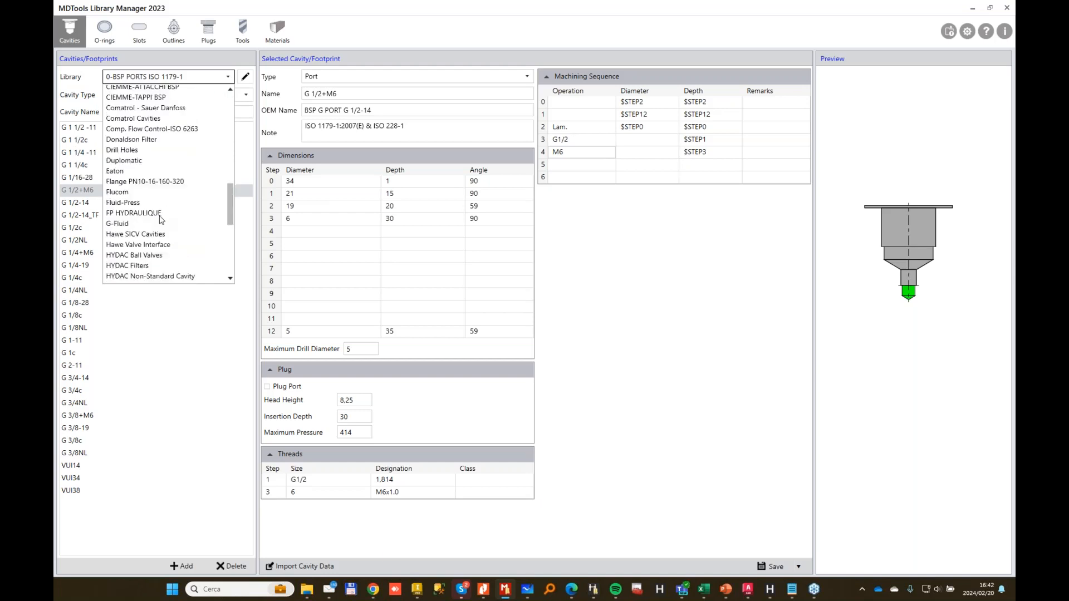
pyautogui.click(143, 230)
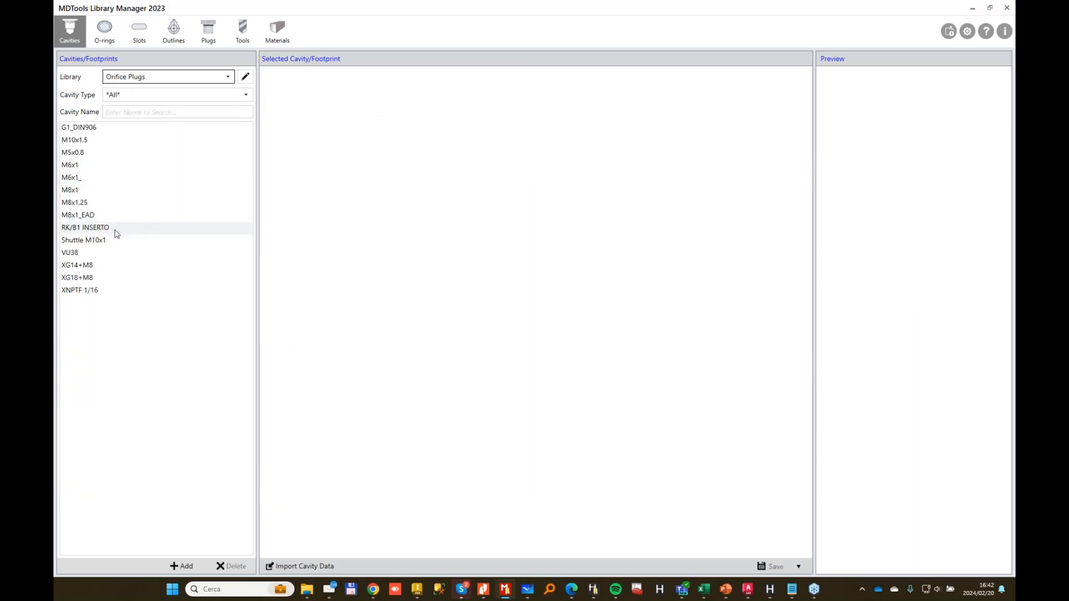
pyautogui.click(89, 271)
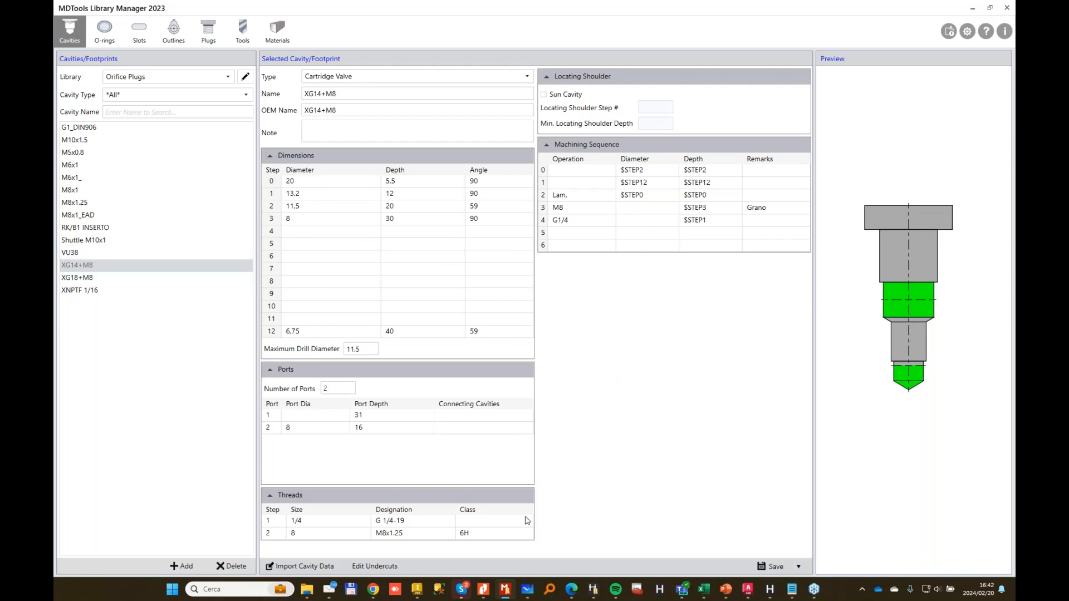
# Switch to Microsoft Whiteboard and examine the 3-way shuttle valve cartridge datasheet with its function section drawing.
pyautogui.moveTo(524, 595)
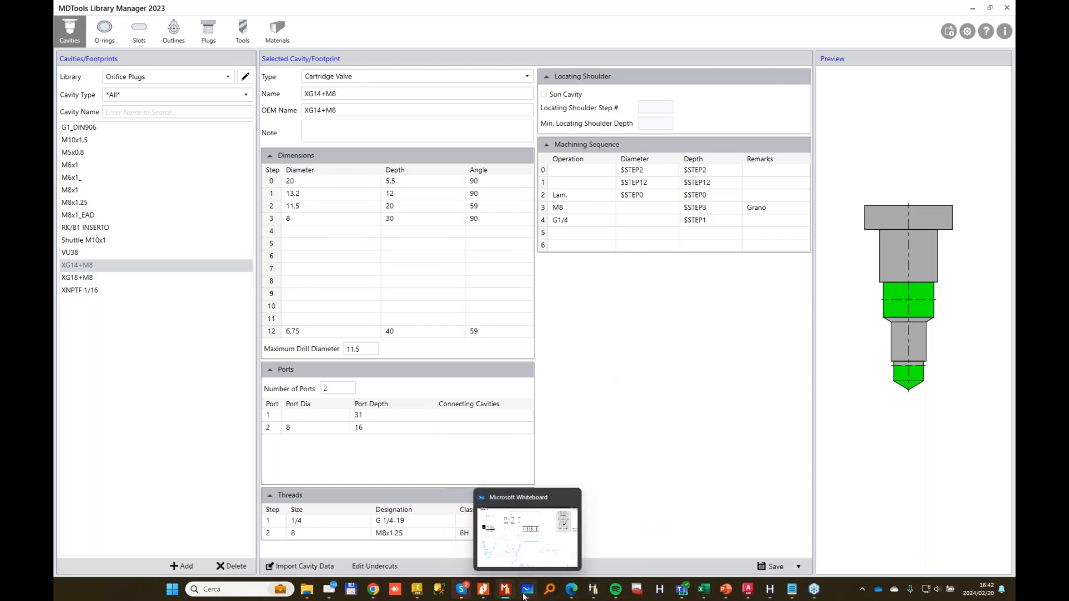
pyautogui.click(539, 541)
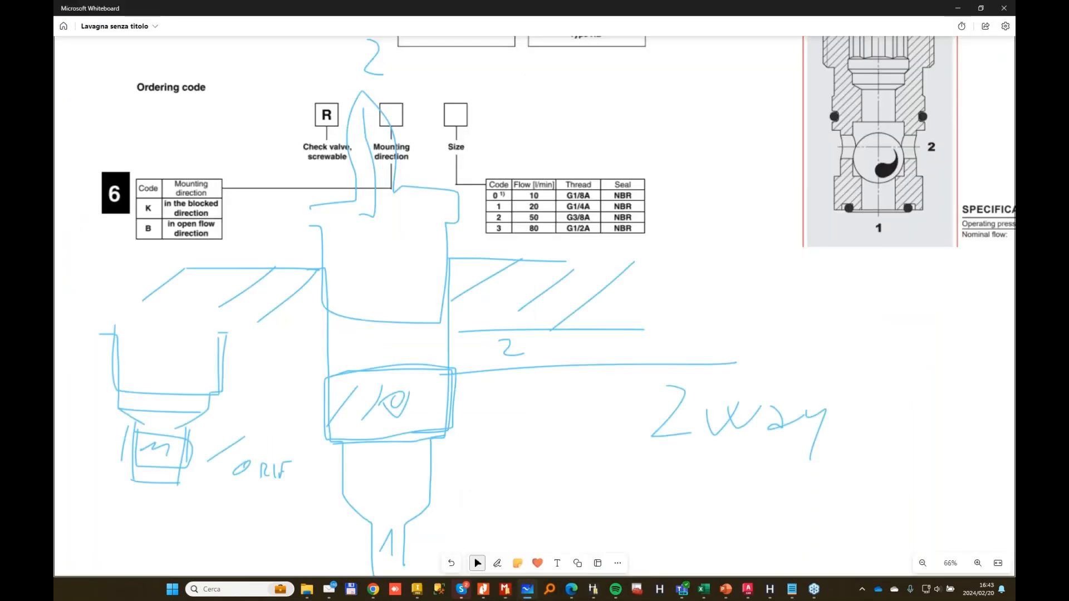
pyautogui.moveTo(696, 126)
pyautogui.mouseDown()
pyautogui.moveTo(529, 297)
pyautogui.moveTo(320, 435)
pyautogui.moveTo(311, 354)
pyautogui.mouseUp()
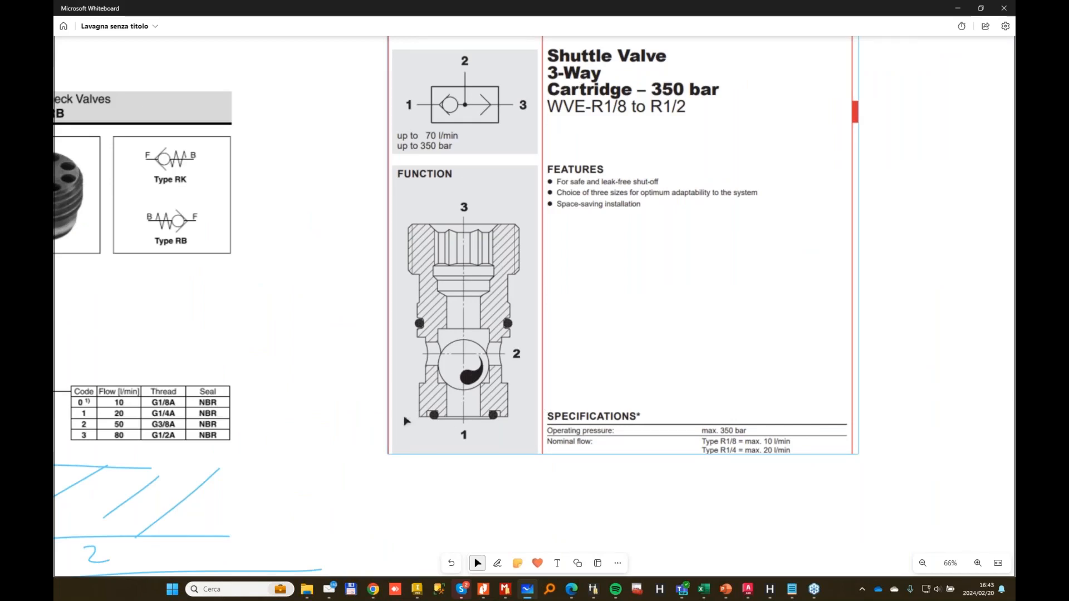
pyautogui.click(331, 218)
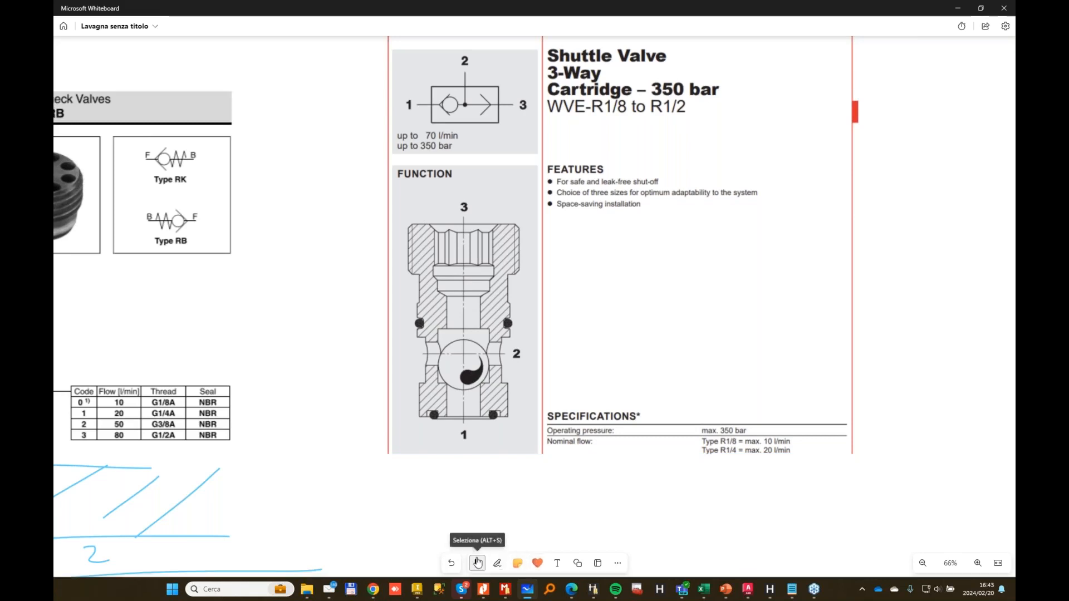
# Activate inking on the whiteboard and set the pen colour to red for annotating the shuttle valve datasheet.
pyautogui.click(495, 561)
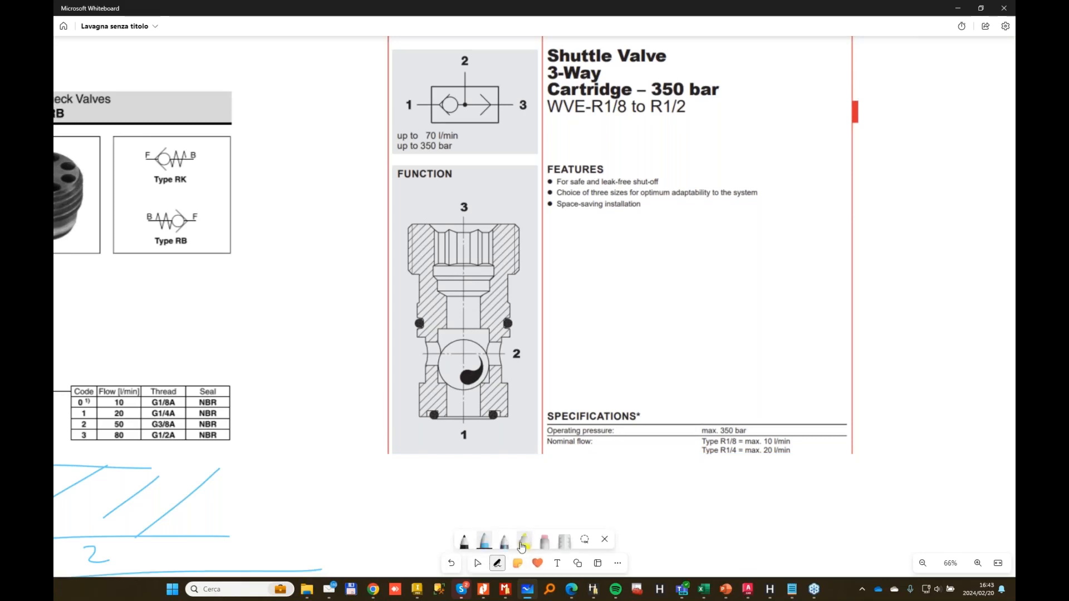
pyautogui.click(488, 542)
pyautogui.click(449, 445)
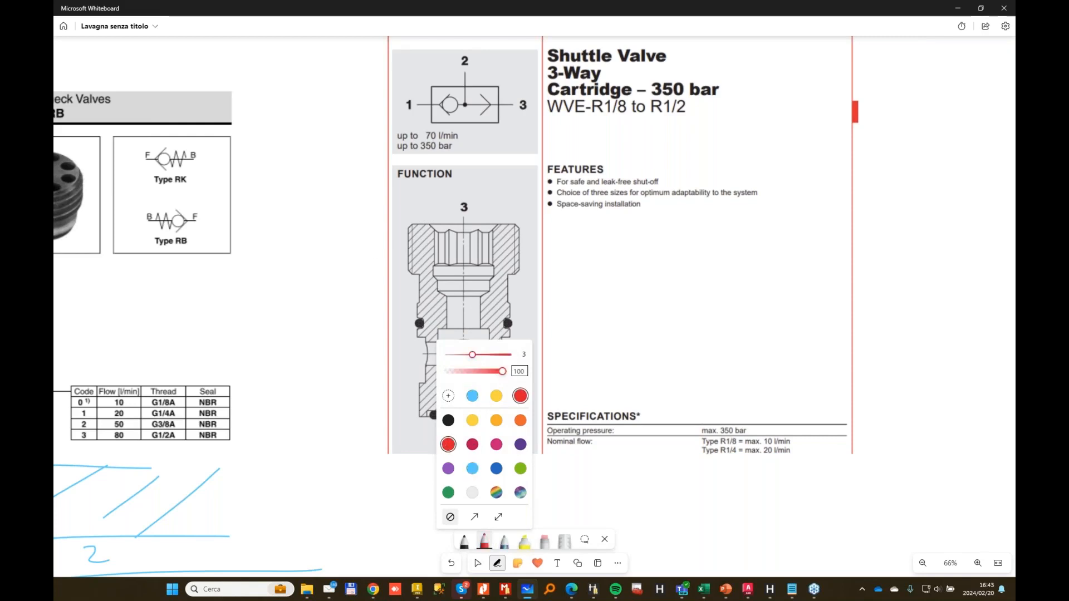